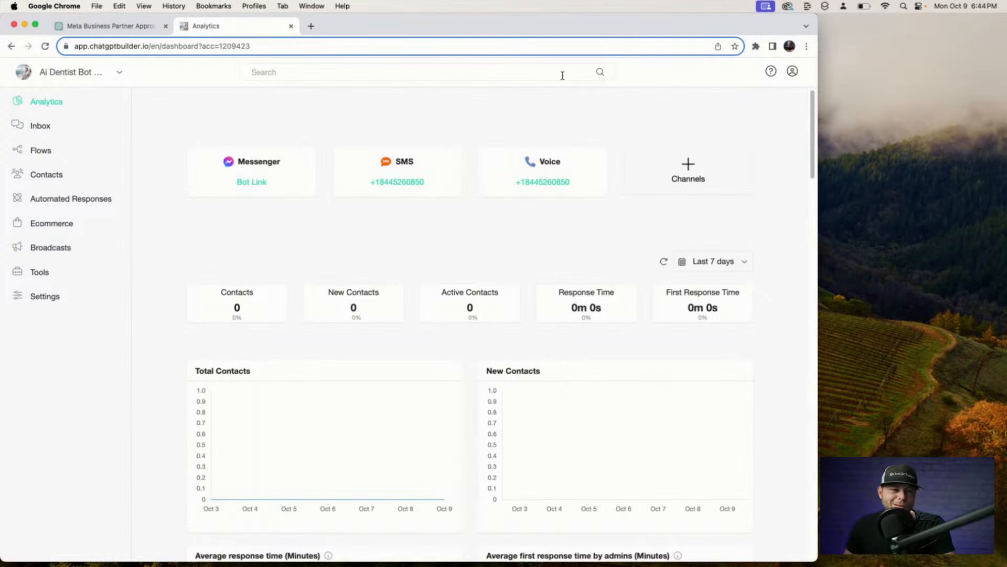
Begin connecting Instagram to the Ai Dentist bot from its Channels settings.
left_click(696, 168)
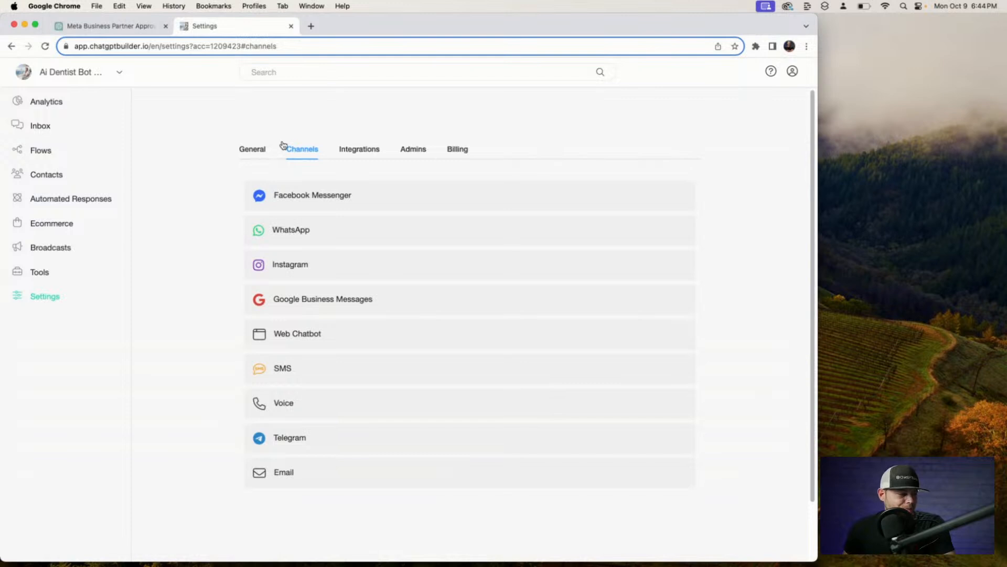
left_click(316, 269)
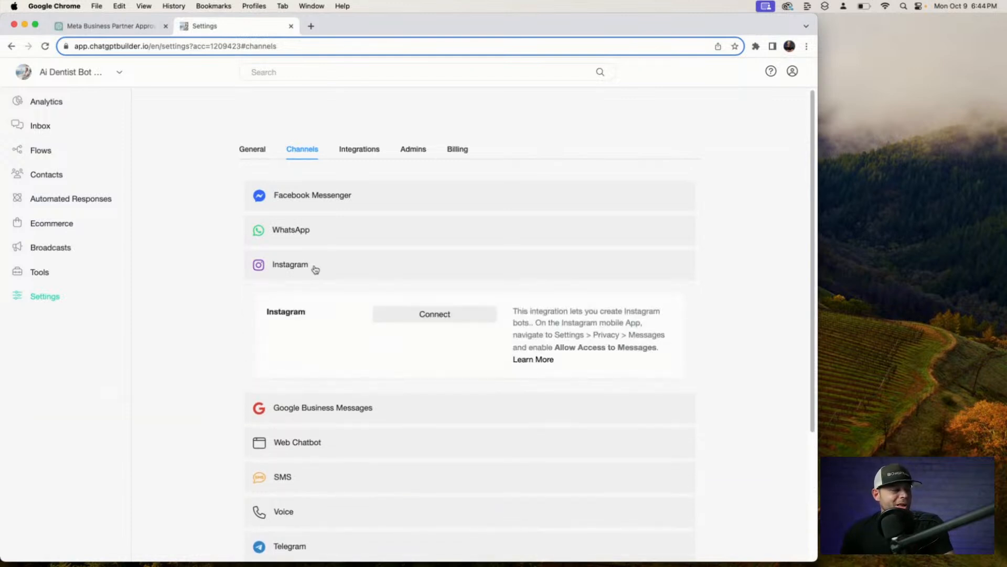
left_click(412, 314)
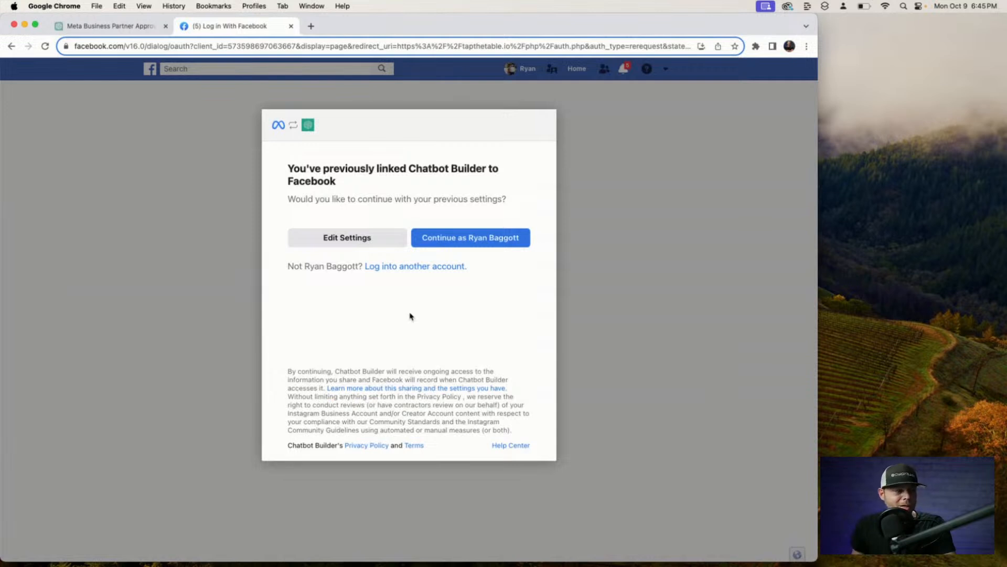
Step through Facebook's linking settings with all Instagram accounts and all 134 Pages selected.
left_click(367, 237)
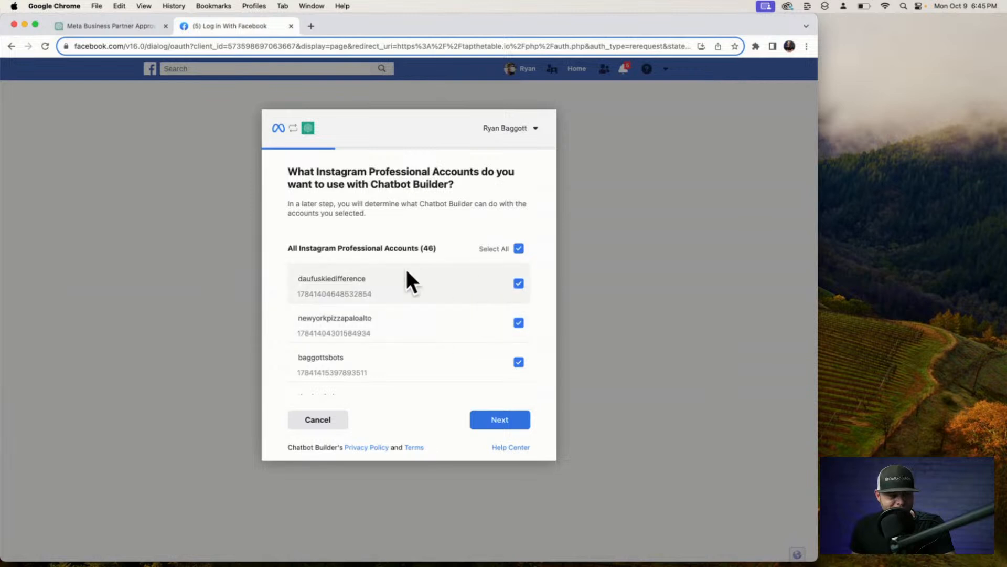
left_click(509, 418)
left_click(509, 418)
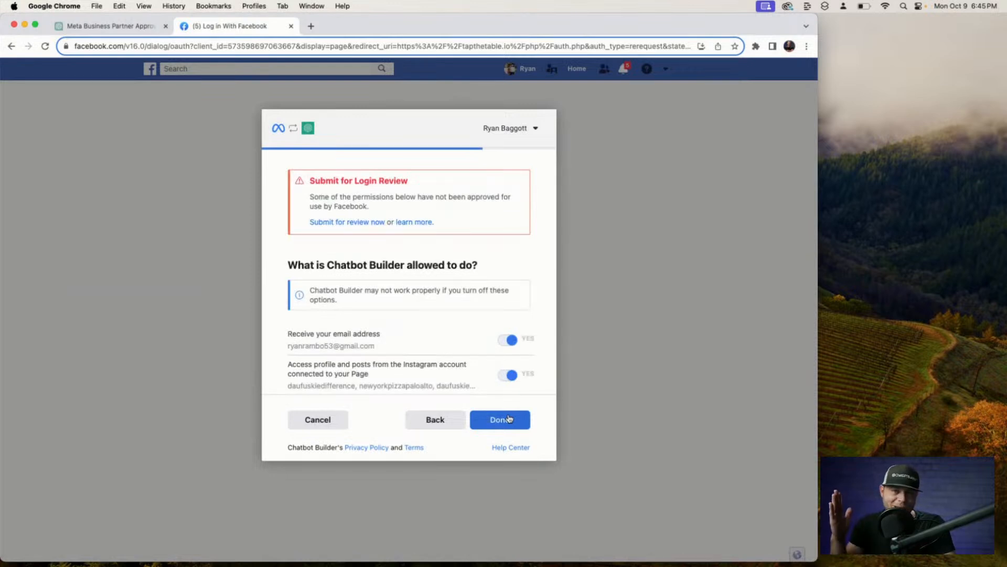
left_click(462, 423)
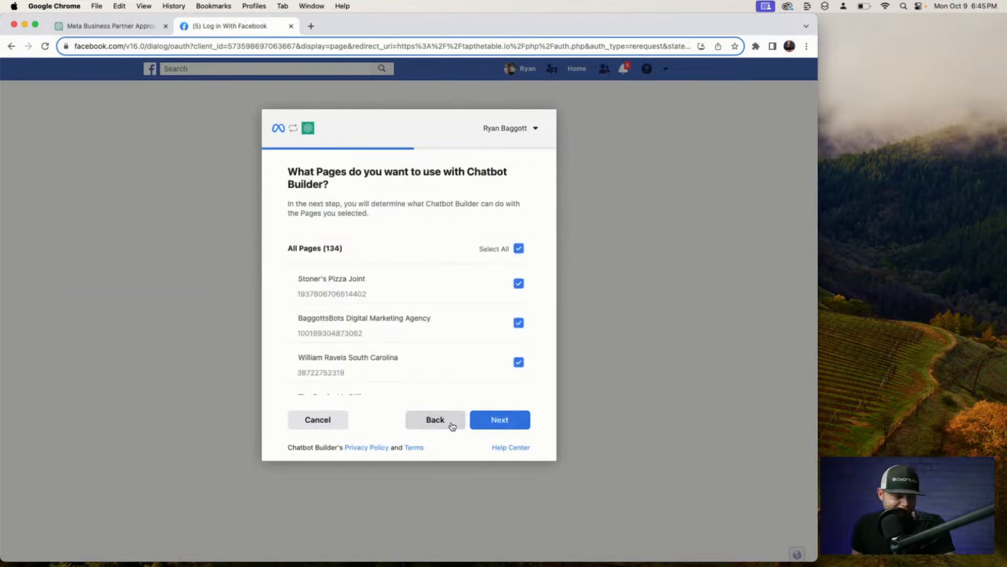
left_click(453, 419)
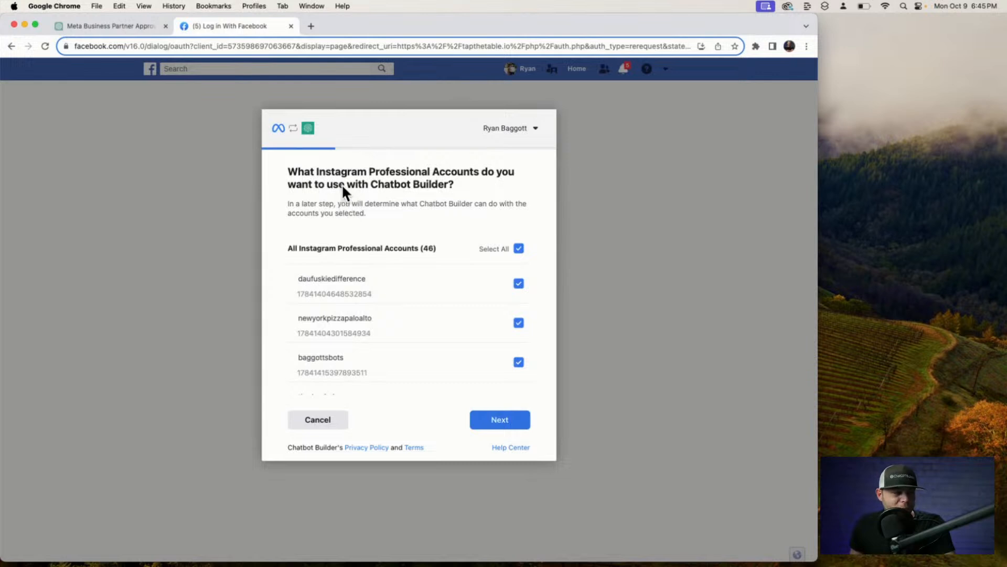
left_click(493, 420)
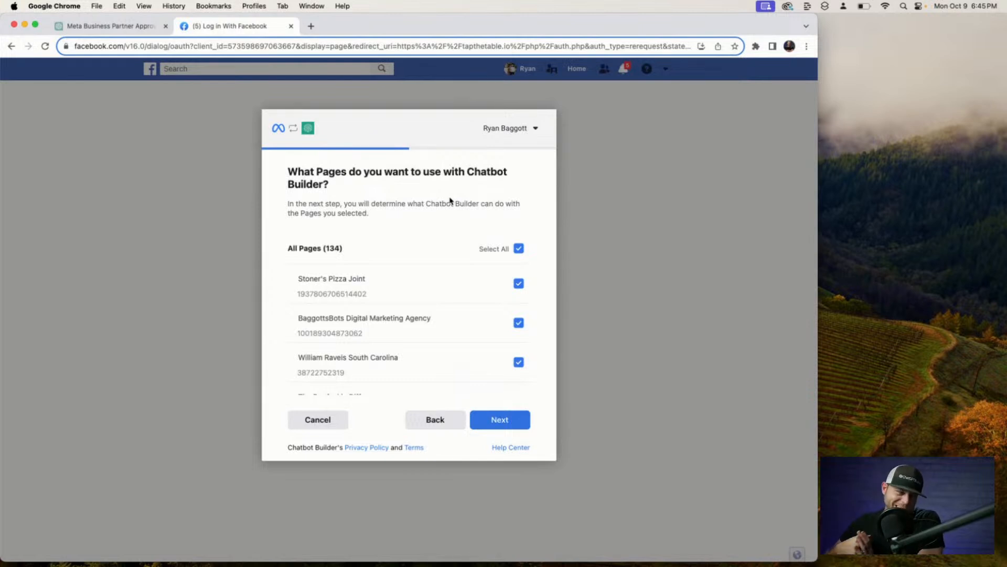
left_click(513, 413)
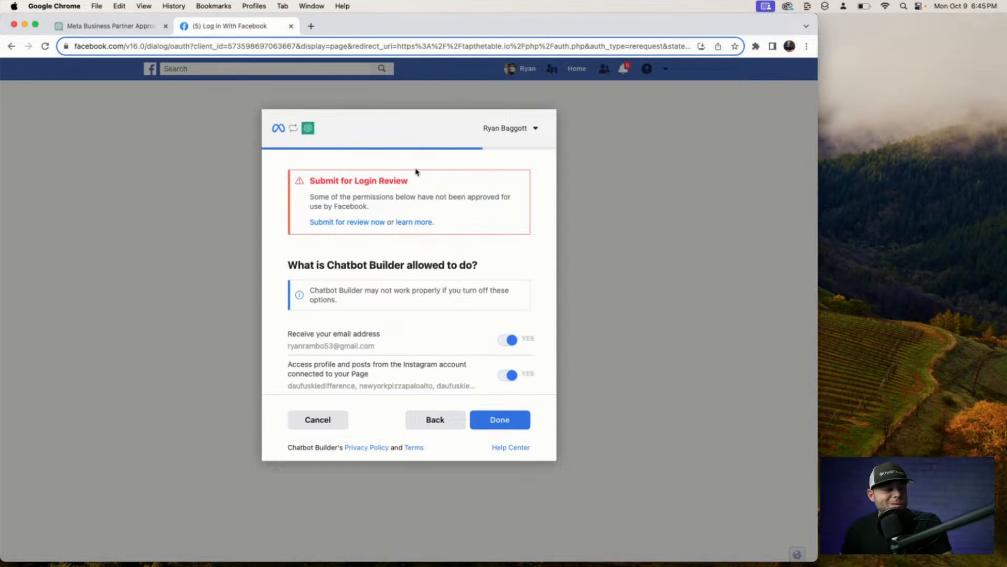
Leave every Chatbot Builder permission on, finish linking, and acknowledge the confirmation.
scroll(393, 175, "down", 5)
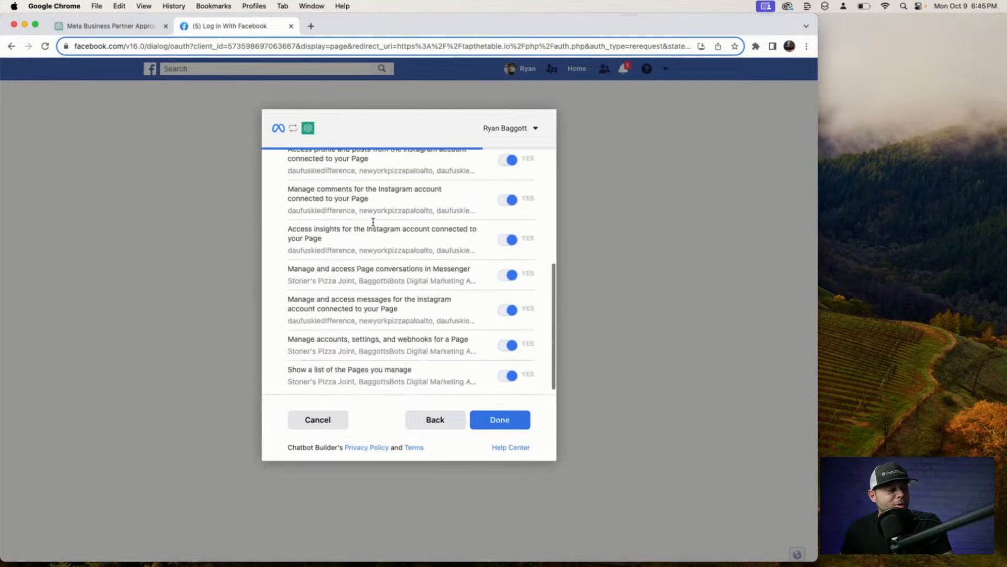
scroll(470, 252, "up", 4)
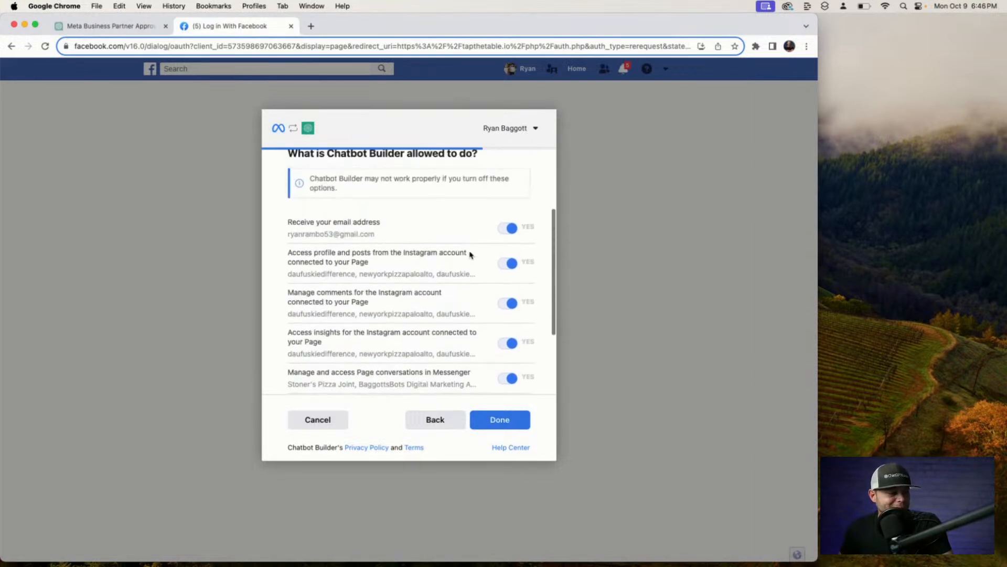
scroll(471, 254, "down", 3)
scroll(469, 253, "down", 1)
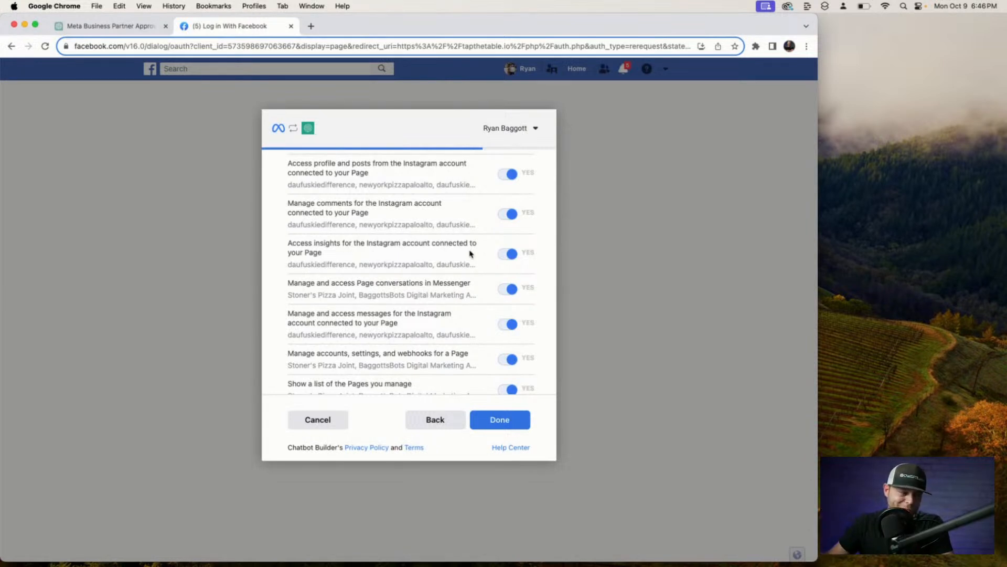
scroll(494, 231, "up", 3)
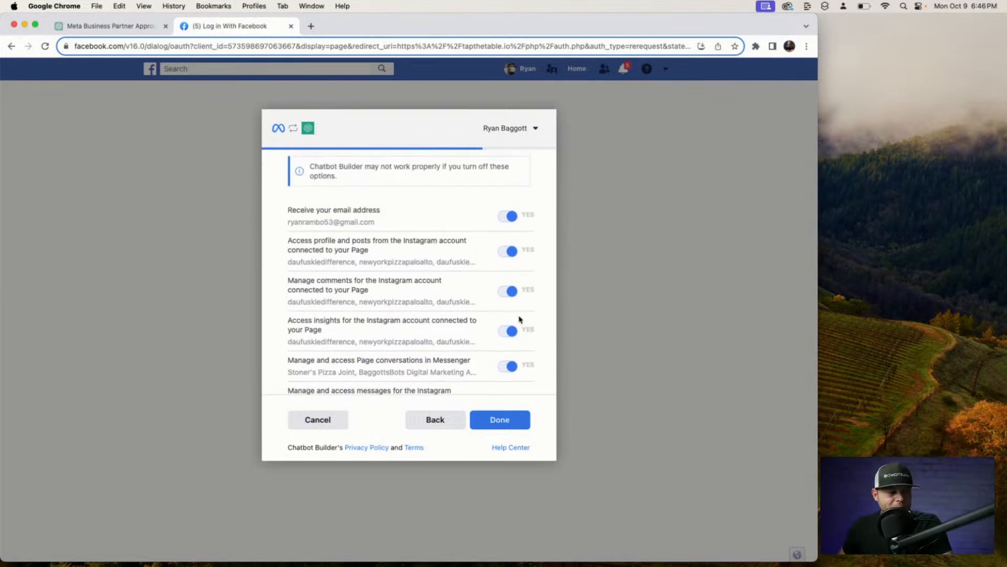
scroll(520, 317, "down", 3)
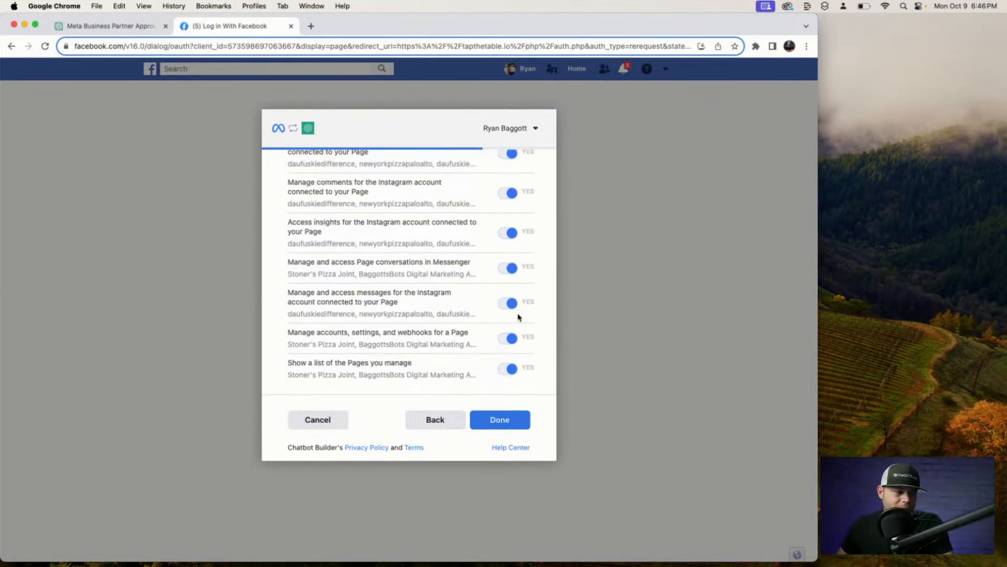
left_click(496, 420)
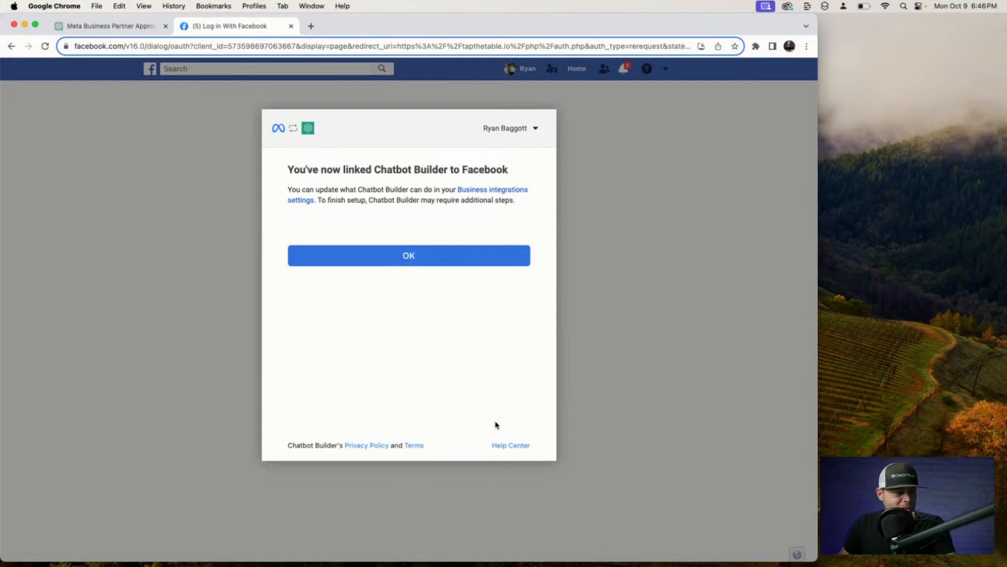
left_click(473, 262)
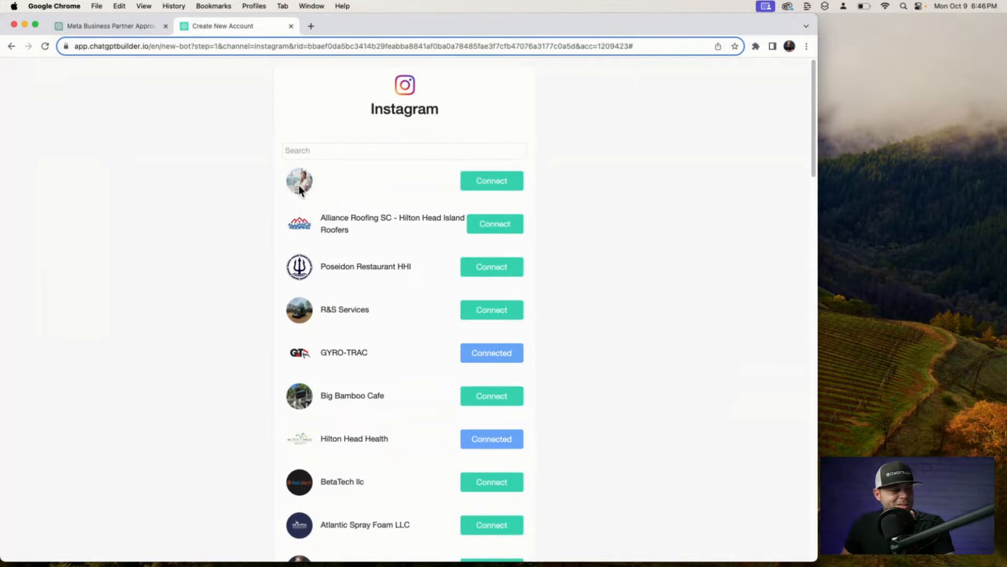
left_click(485, 187)
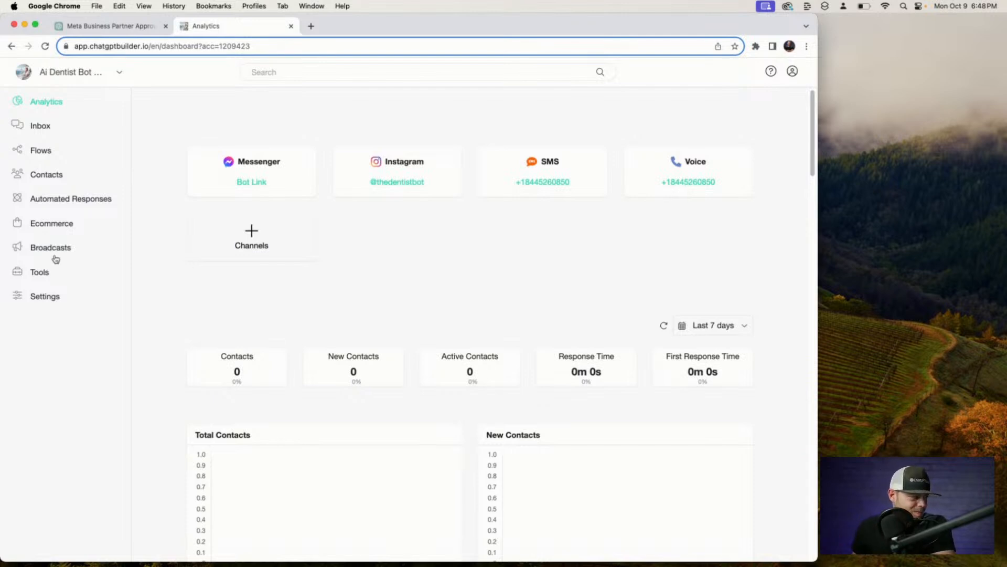
Disconnect Google Calendar from the bot's integrations and confirm the removal.
left_click(49, 296)
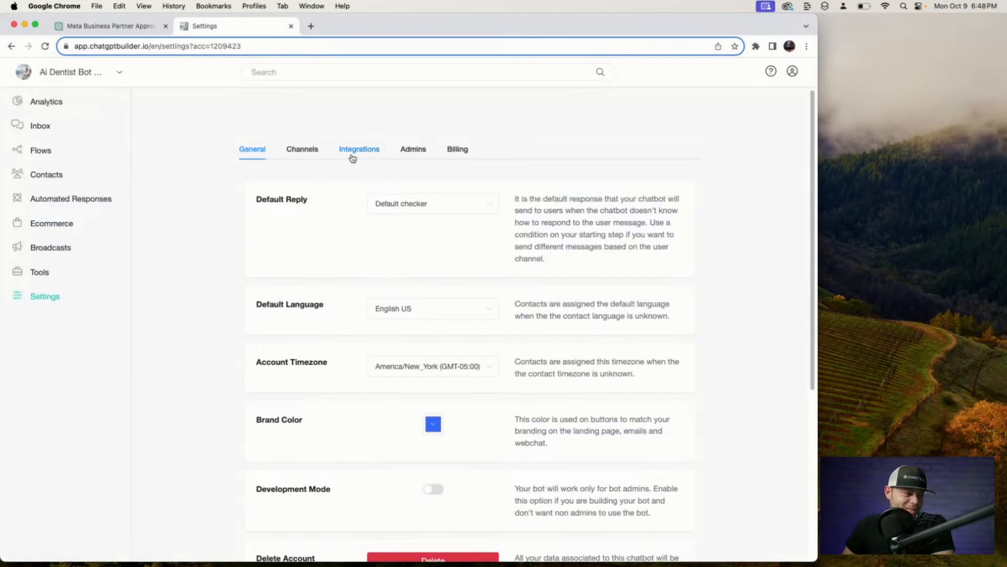
left_click(353, 155)
left_click(380, 264)
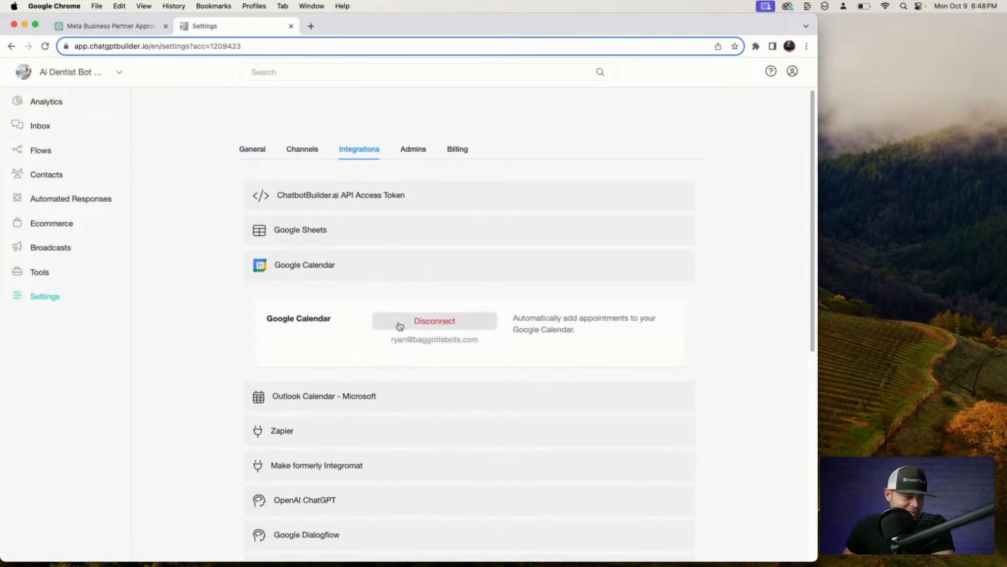
left_click(420, 319)
left_click(486, 129)
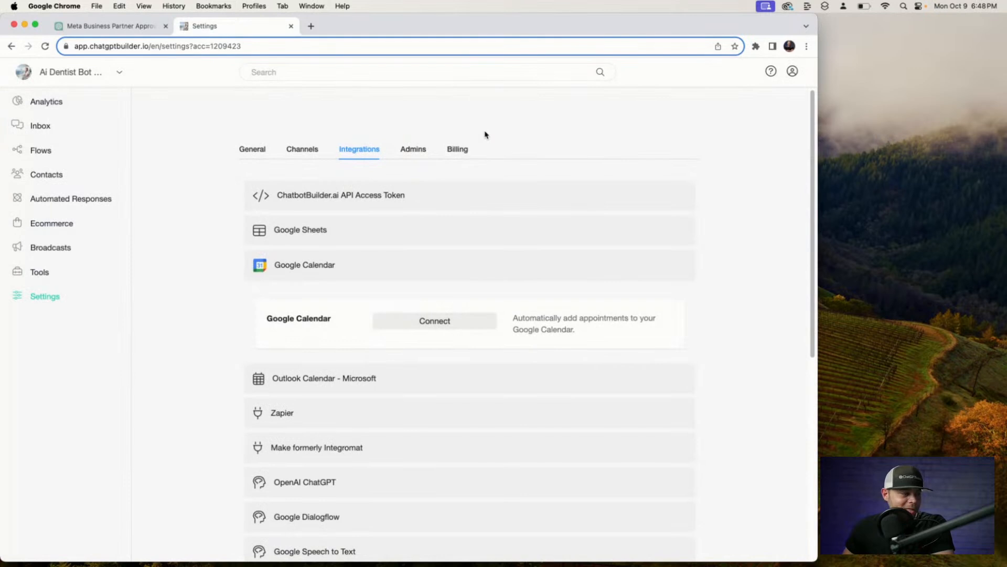
left_click(62, 105)
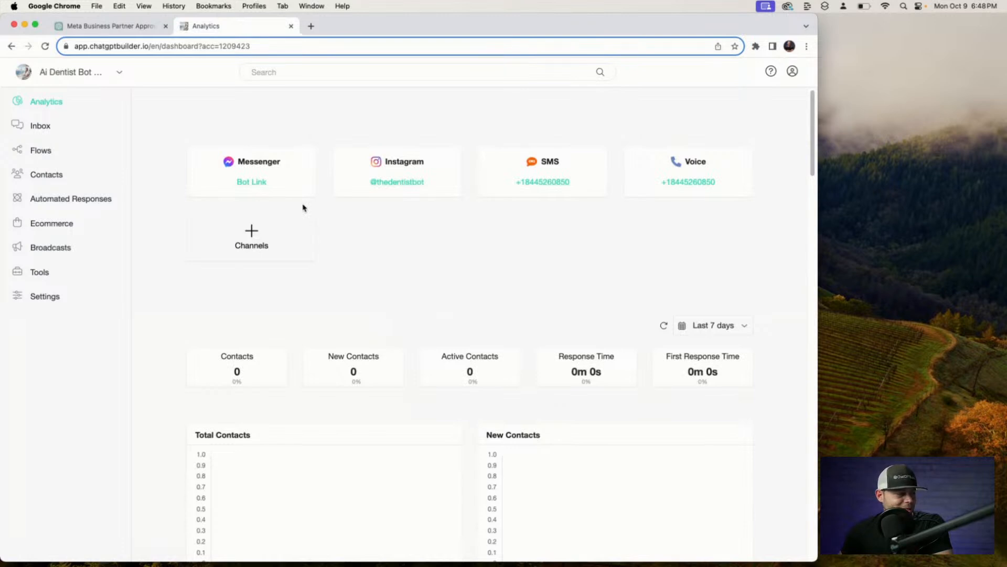
Reopen Settings > Integrations and expand Google Calendar again.
left_click(51, 297)
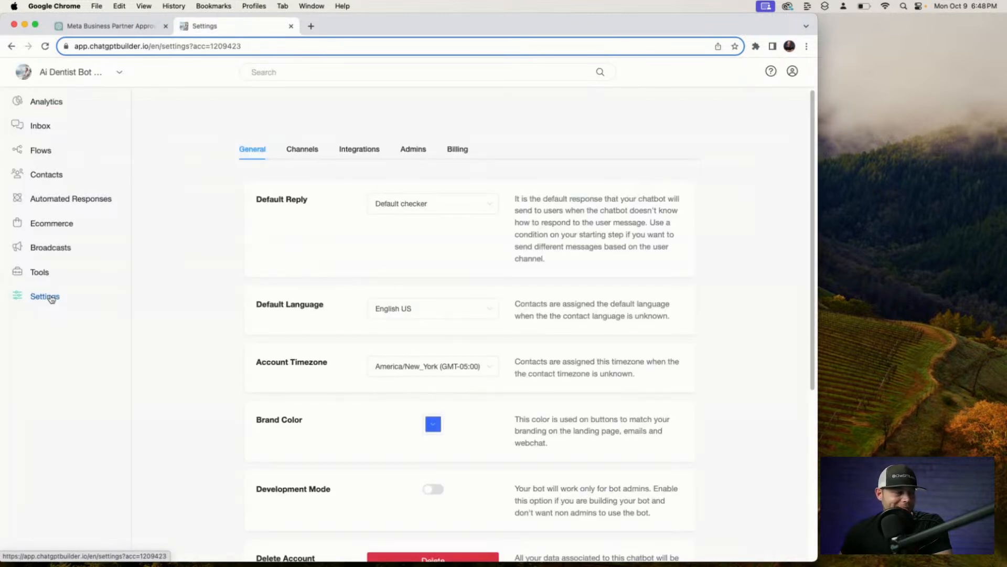
left_click(358, 150)
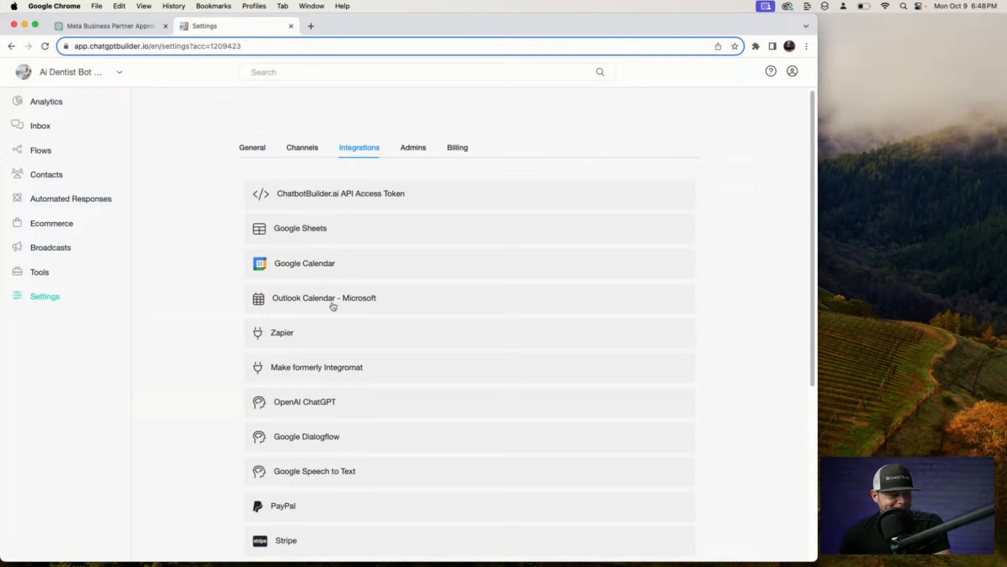
left_click(354, 271)
Reconnect Google Calendar by choosing the Google account and allowing Chatbot Builder access.
left_click(404, 319)
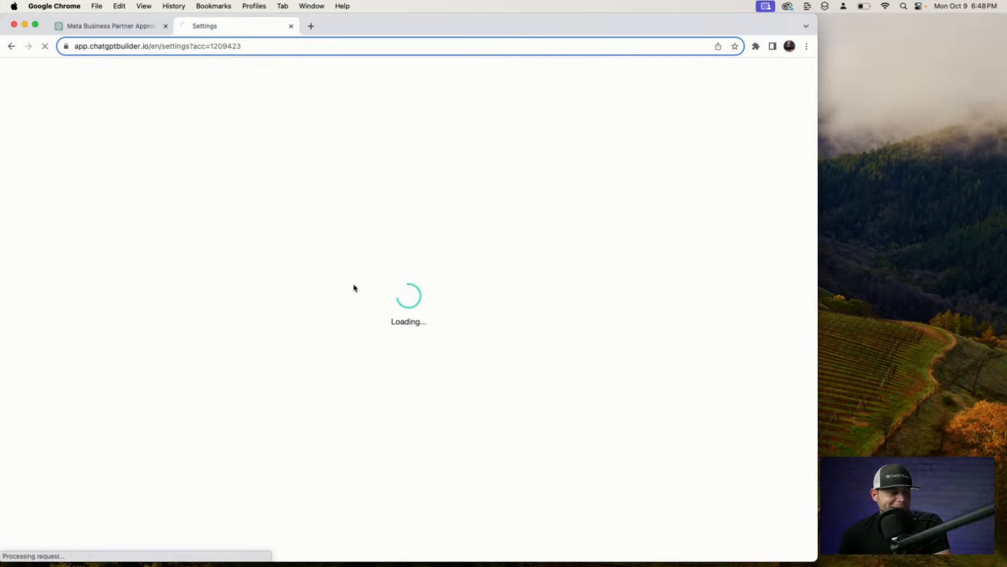
left_click(416, 288)
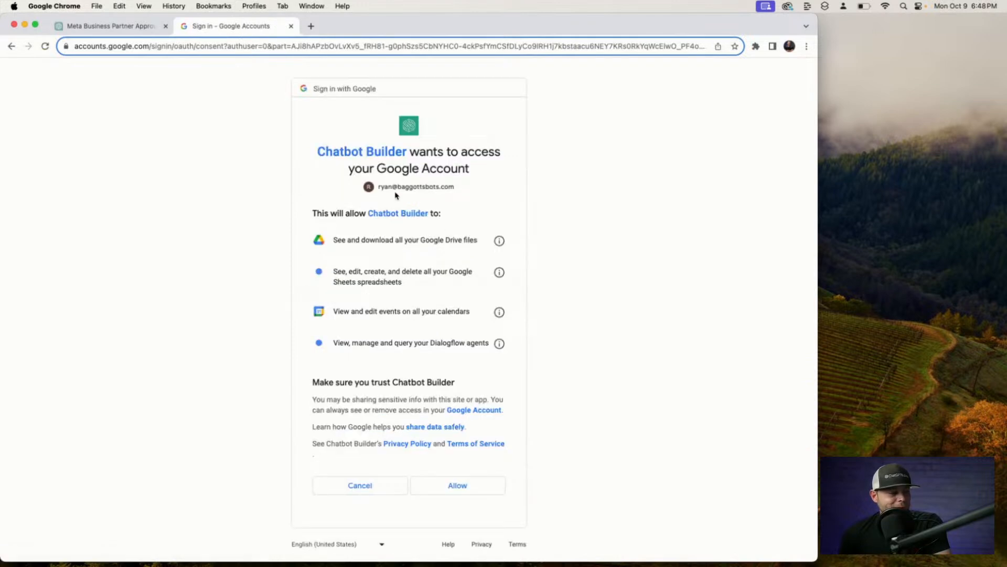
left_click(472, 486)
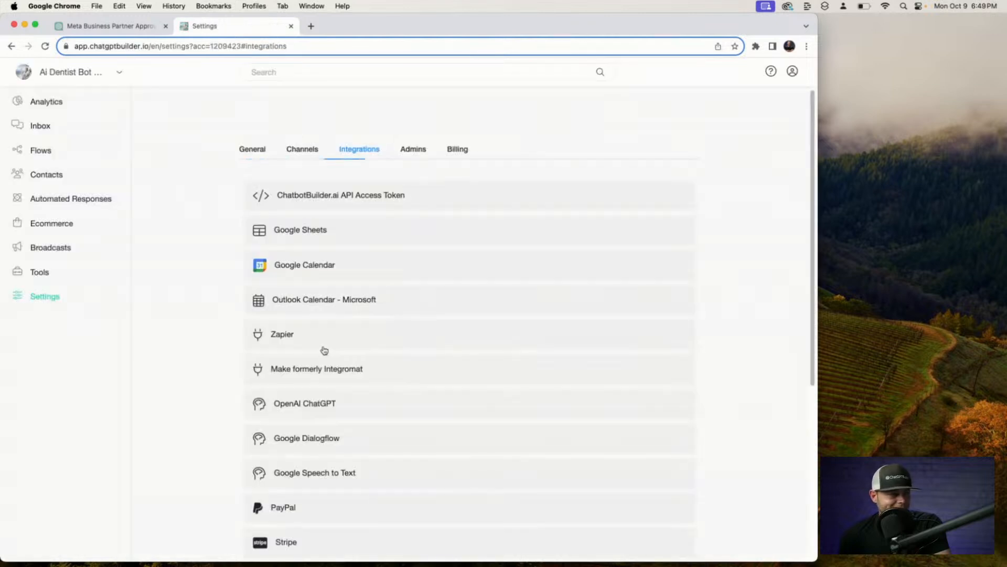
Check that Google Calendar is shown as connected again in the bot's integrations.
left_click(362, 265)
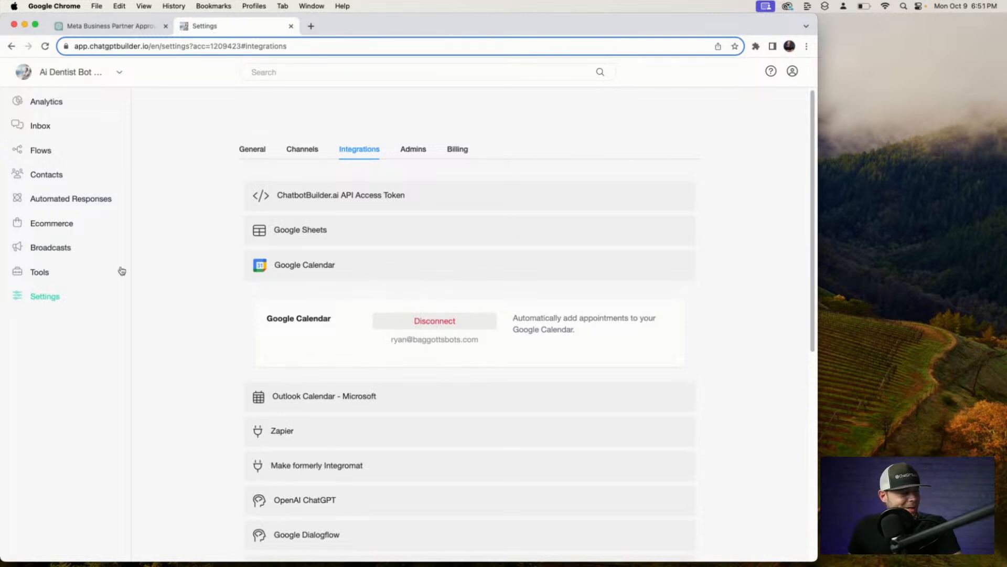
Open appointment scheduling and delete the AI Guy Calendar, confirming the deletion.
left_click(41, 273)
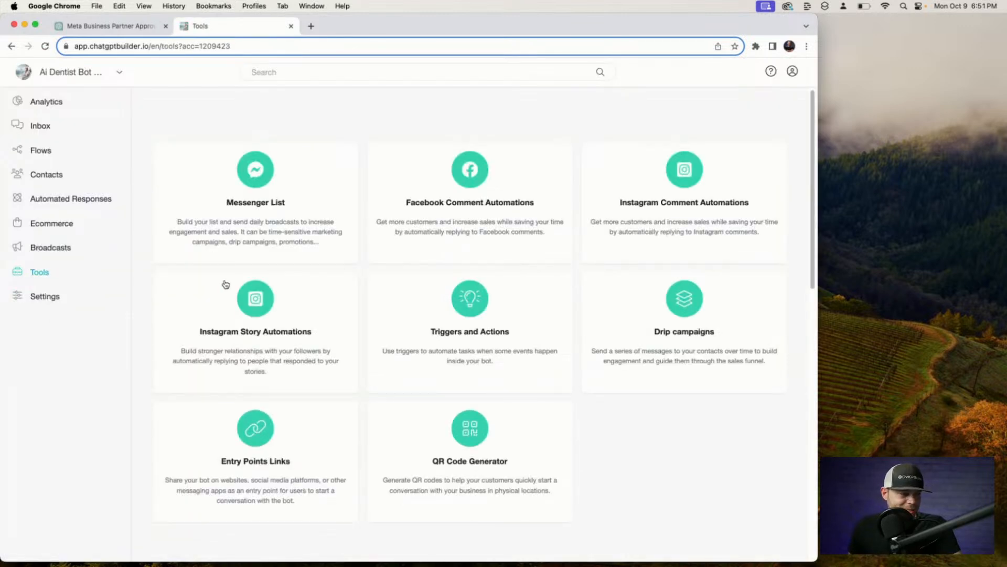
scroll(383, 336, "down", 5)
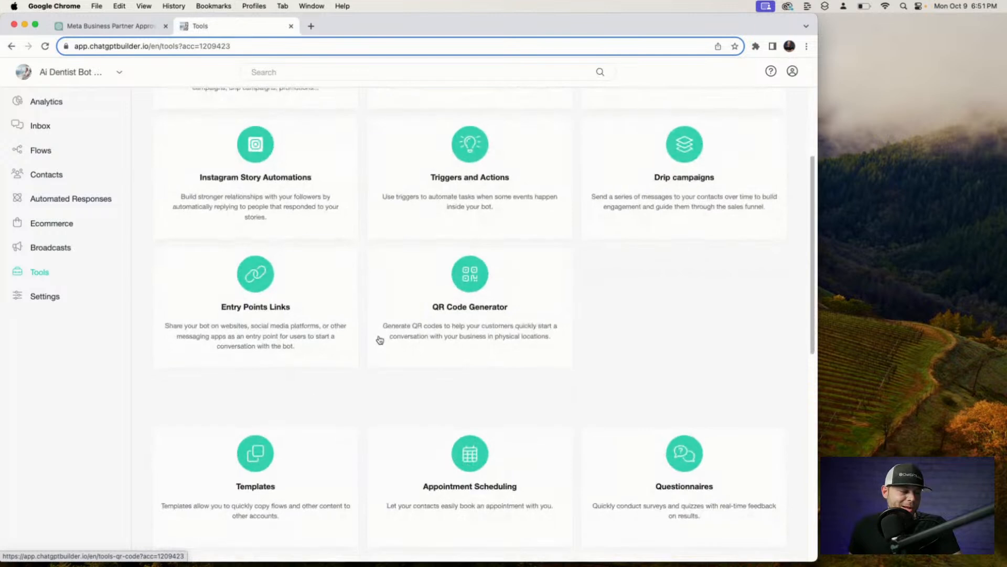
left_click(505, 385)
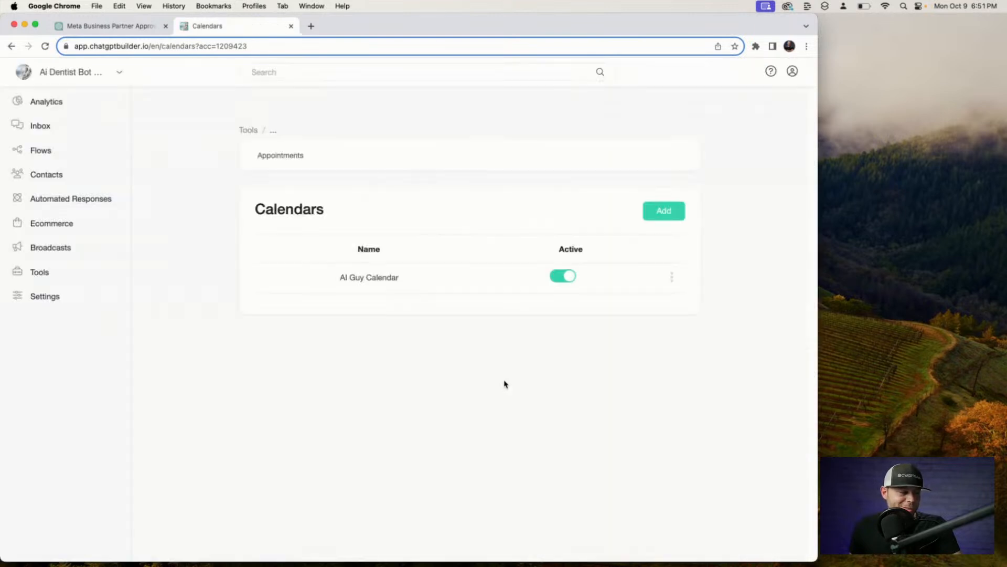
left_click(672, 277)
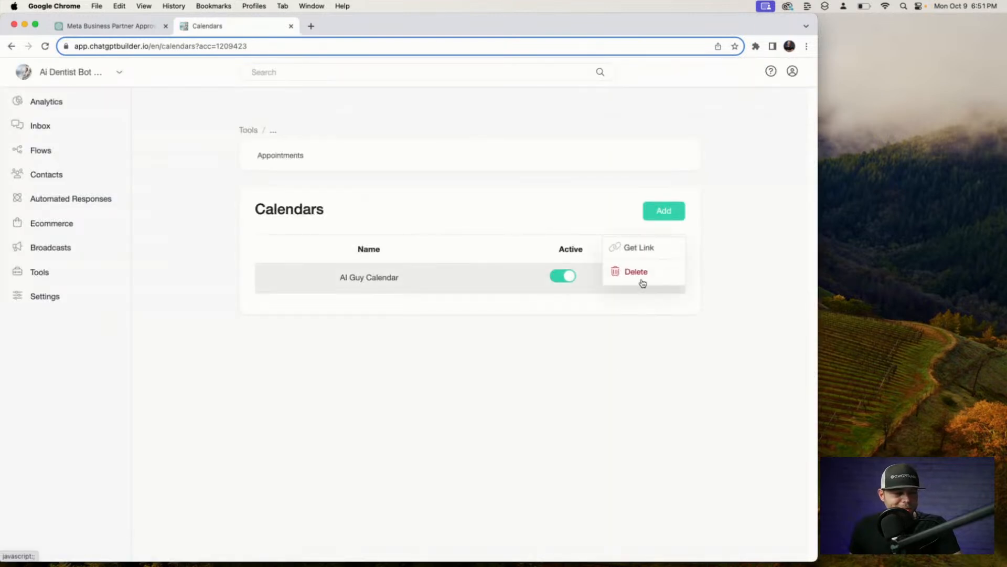
left_click(647, 277)
left_click(501, 132)
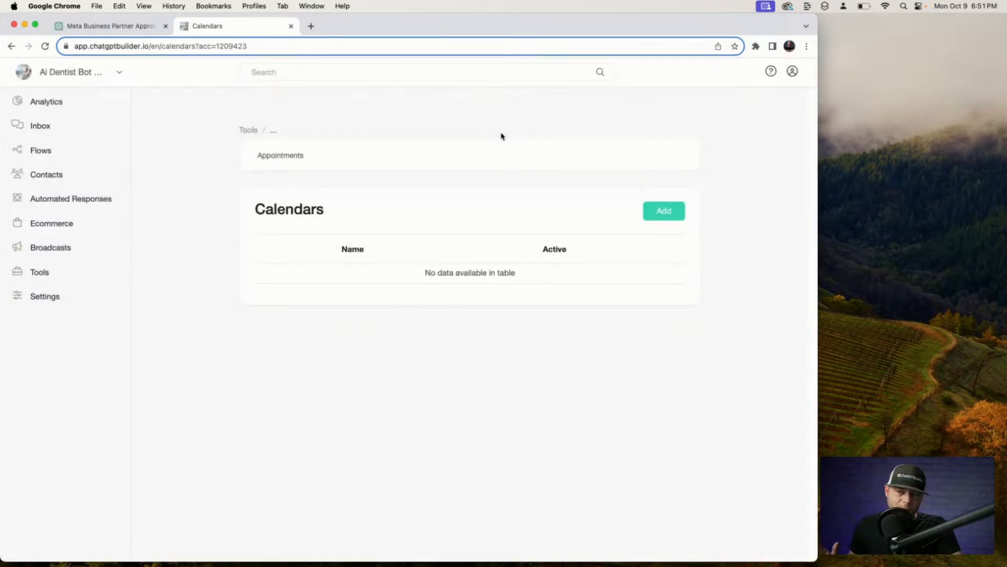
Add a calendar named after the dentist with event description 'Basic teeth cleaning.'.
left_click(670, 214)
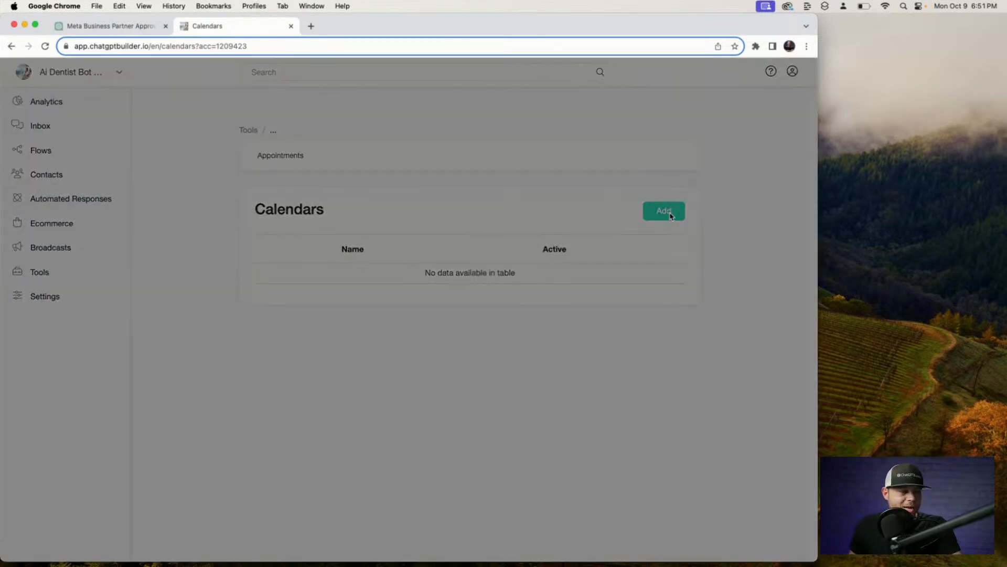
left_click(404, 125)
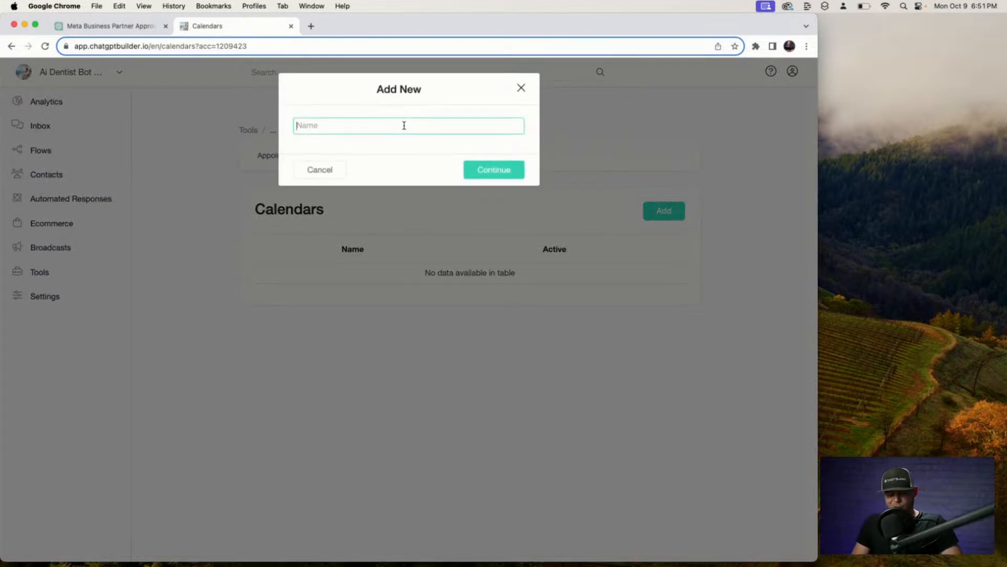
type("Dr. ")
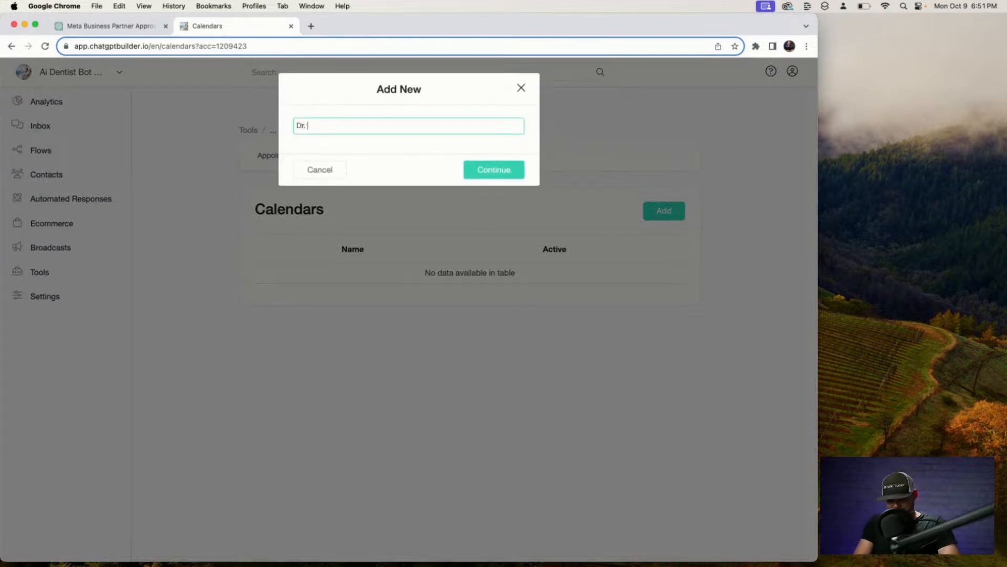
type("Ryan")
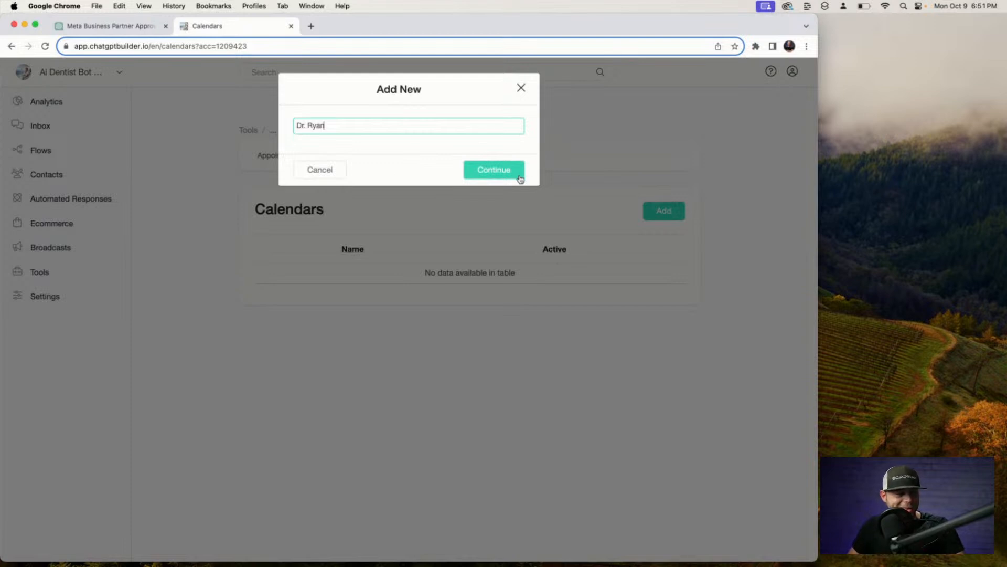
left_click(494, 170)
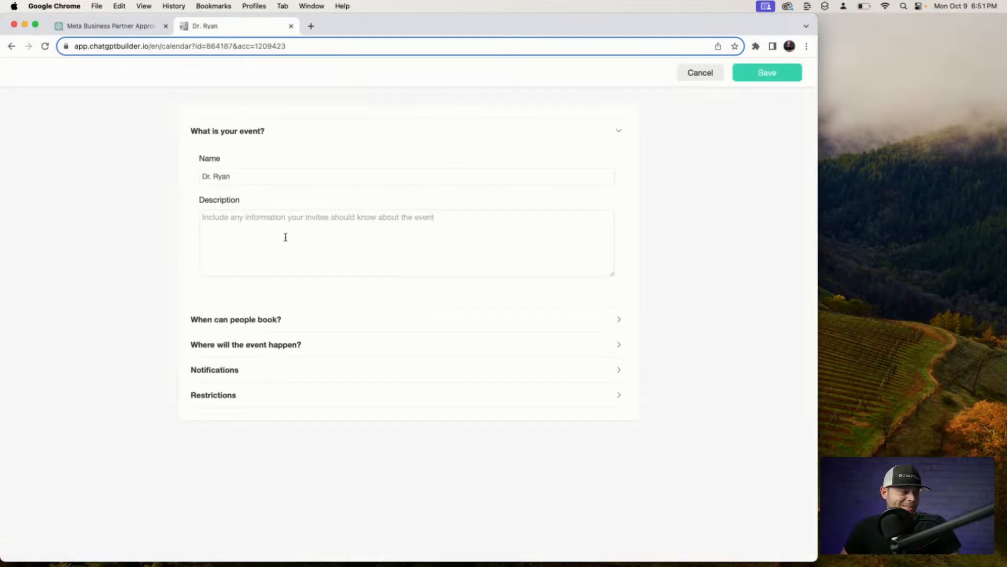
left_click(297, 224)
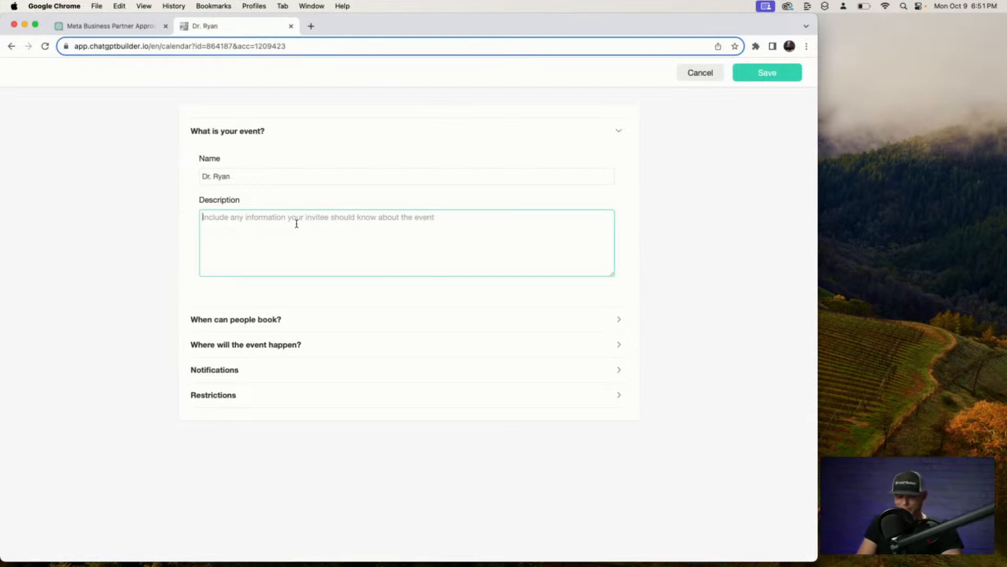
type("Bas")
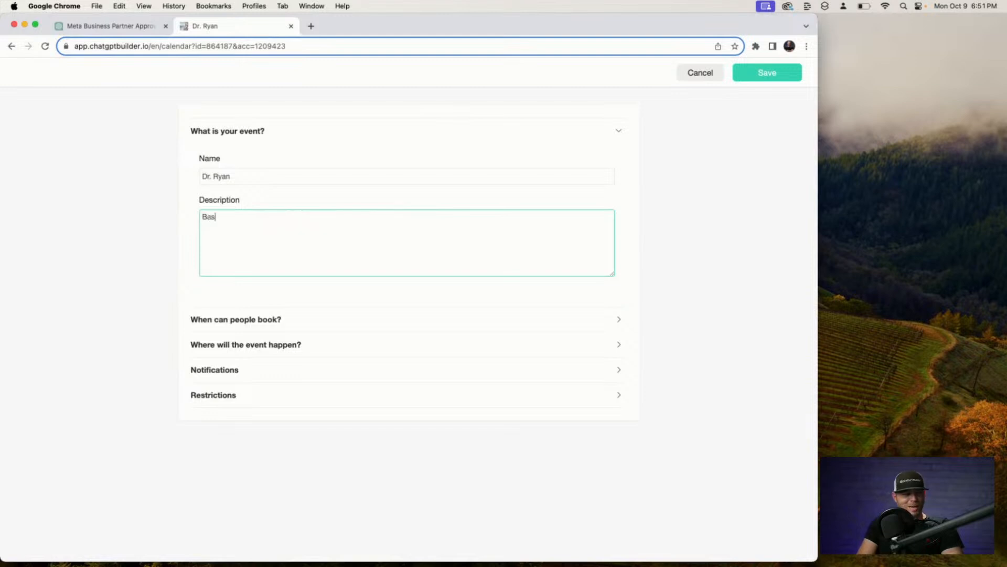
type("ic teeth ")
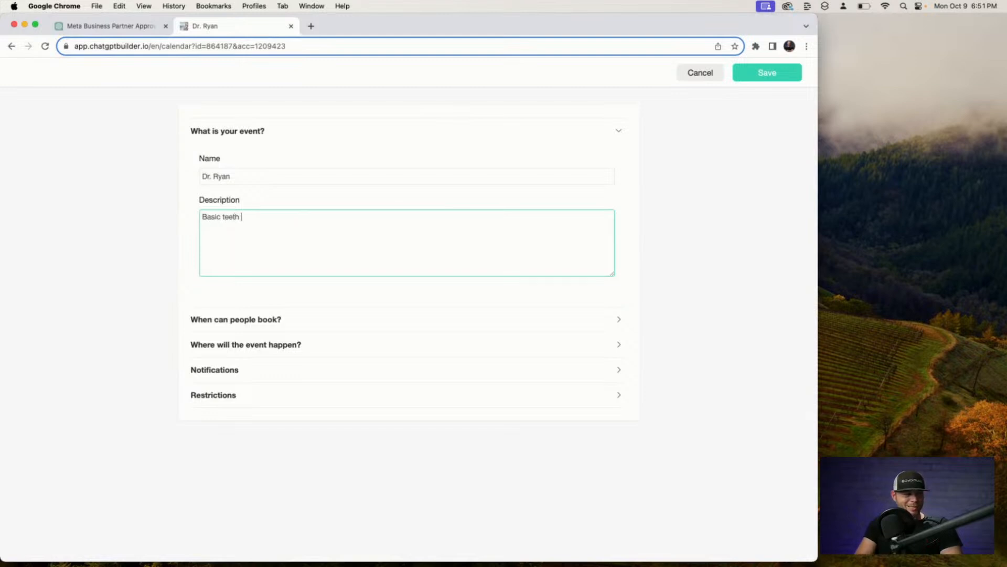
type("cleaning")
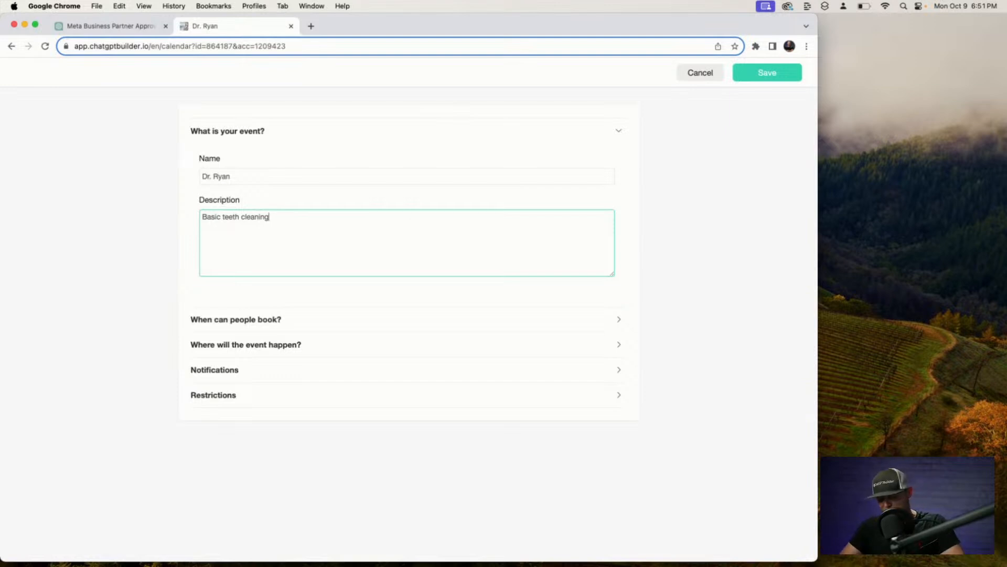
type(".")
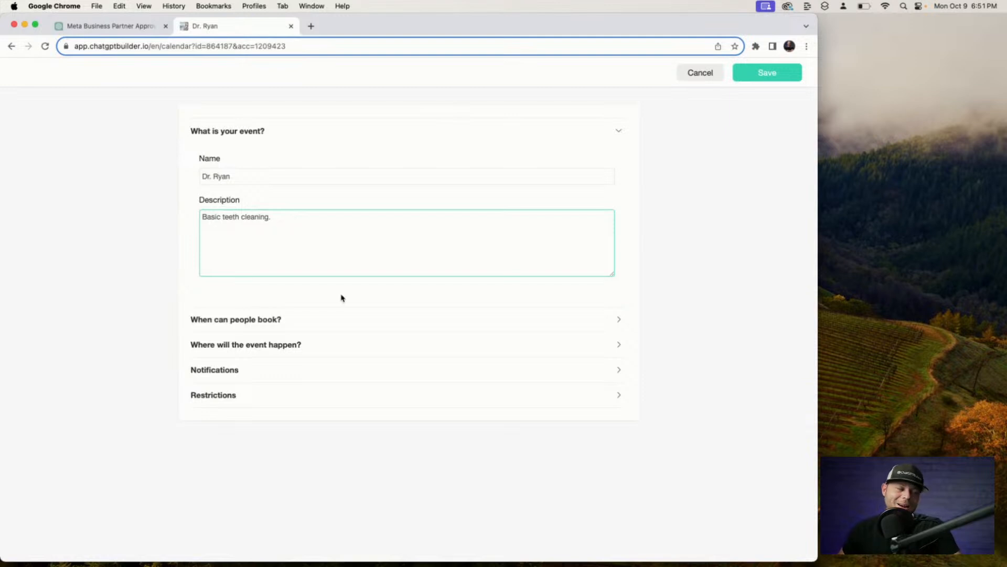
Set Monday's bookable hours to 09:00–17:00 and save.
left_click(323, 331)
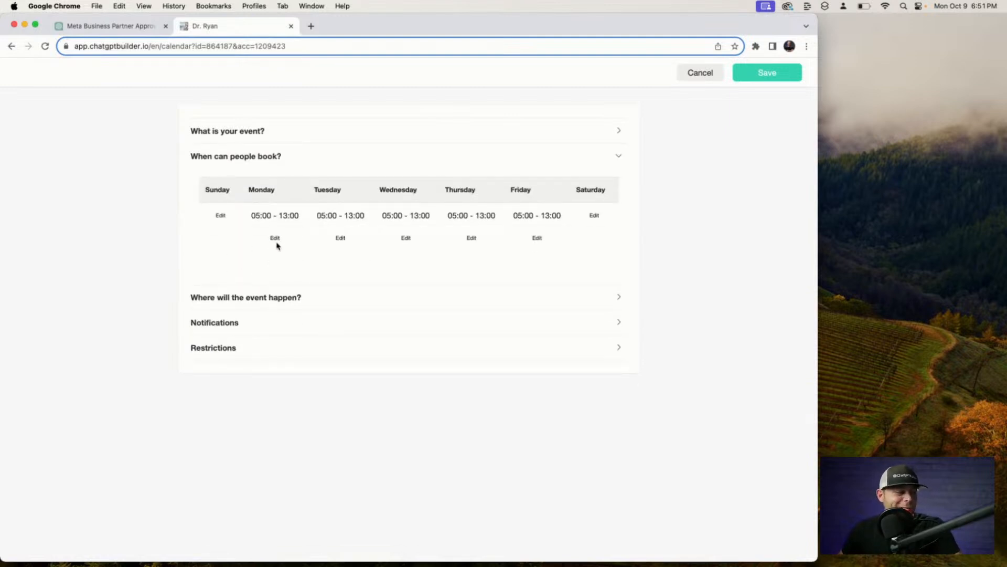
left_click(275, 237)
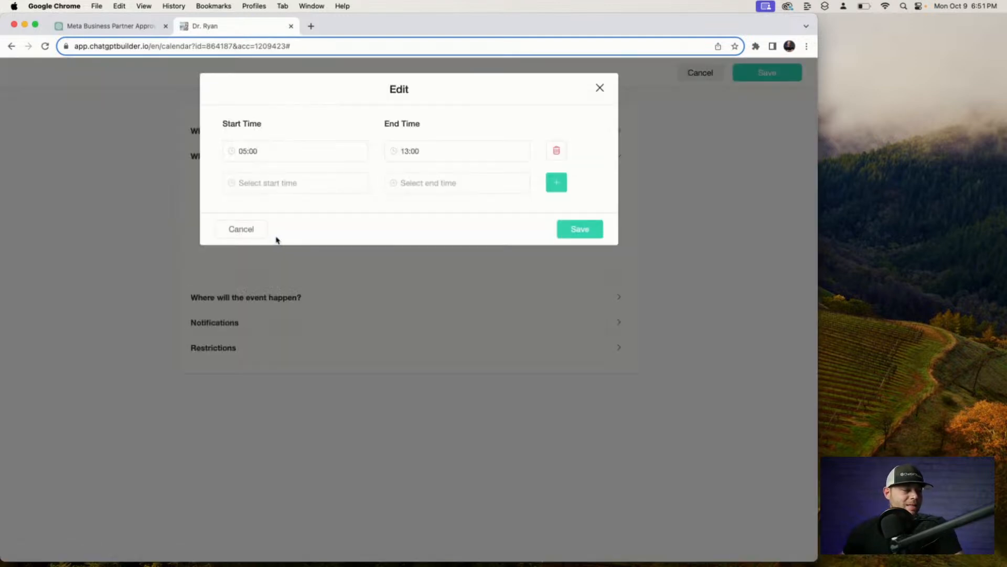
left_click(242, 151)
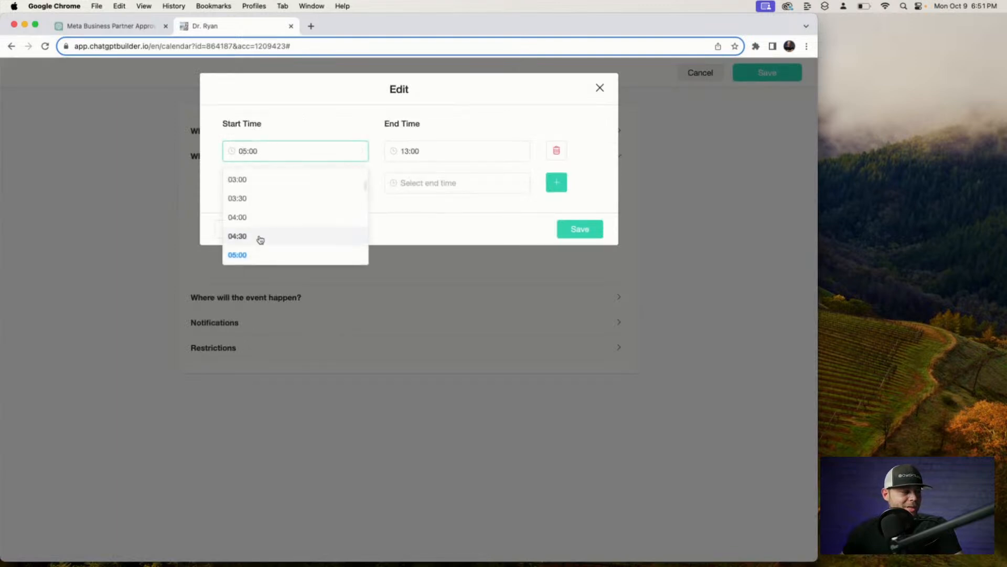
scroll(259, 241, "down", 3)
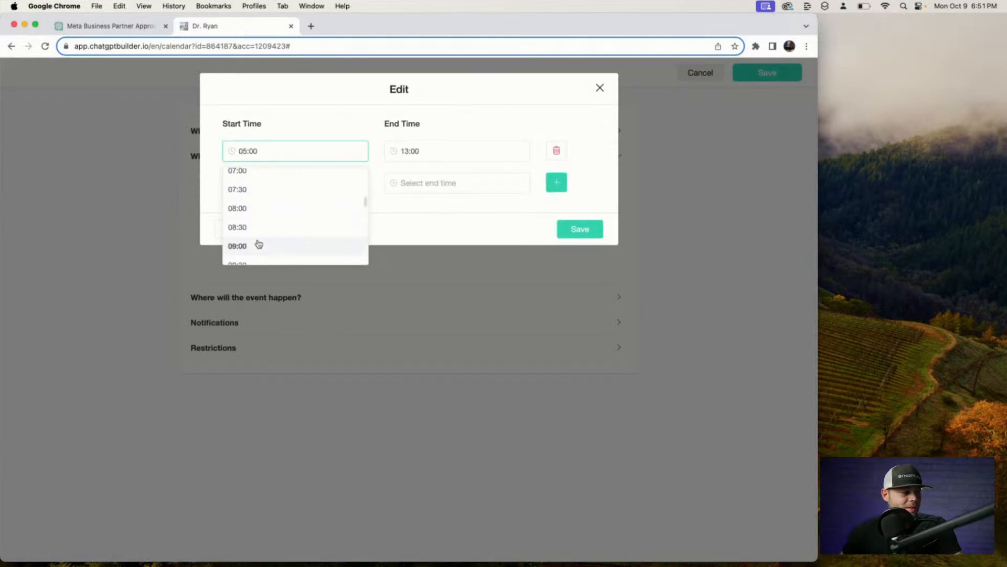
left_click(258, 209)
left_click(427, 152)
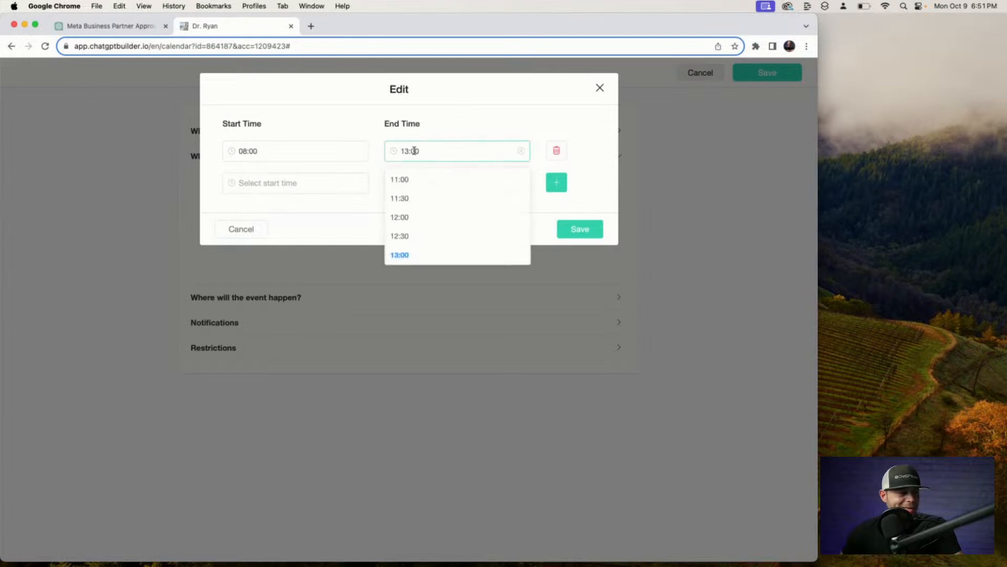
scroll(434, 260, "down", 5)
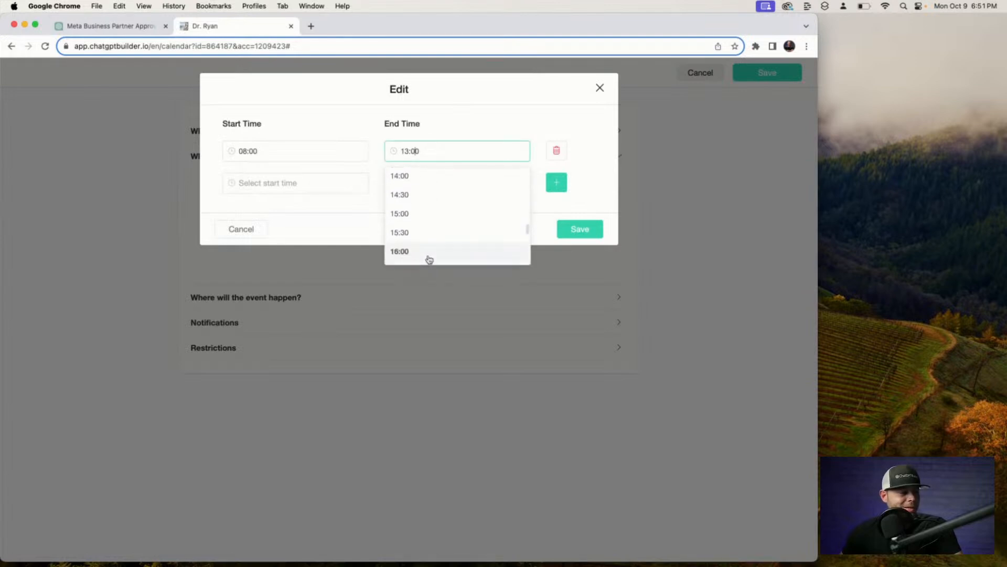
left_click(423, 239)
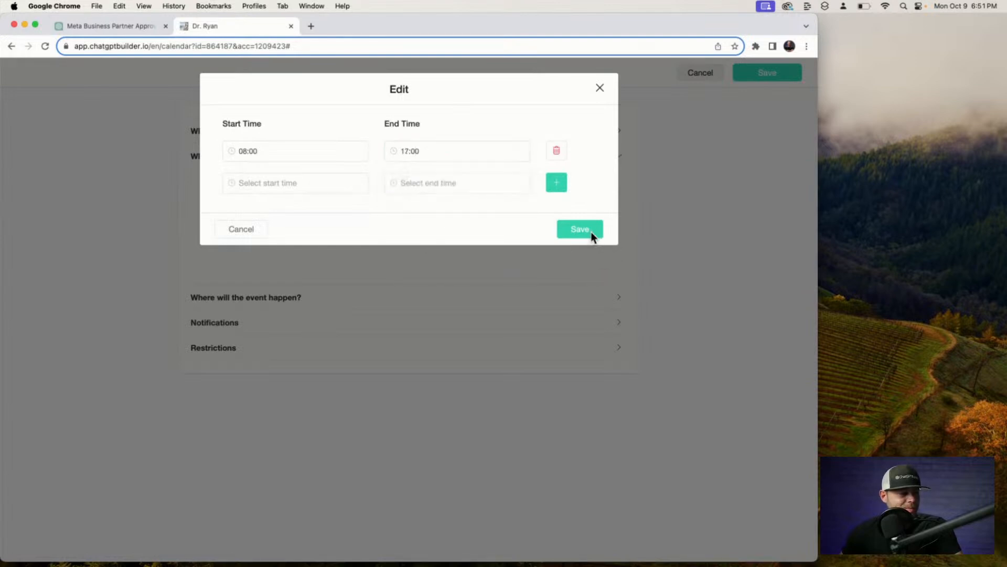
left_click(328, 155)
scroll(320, 244, "down", 2)
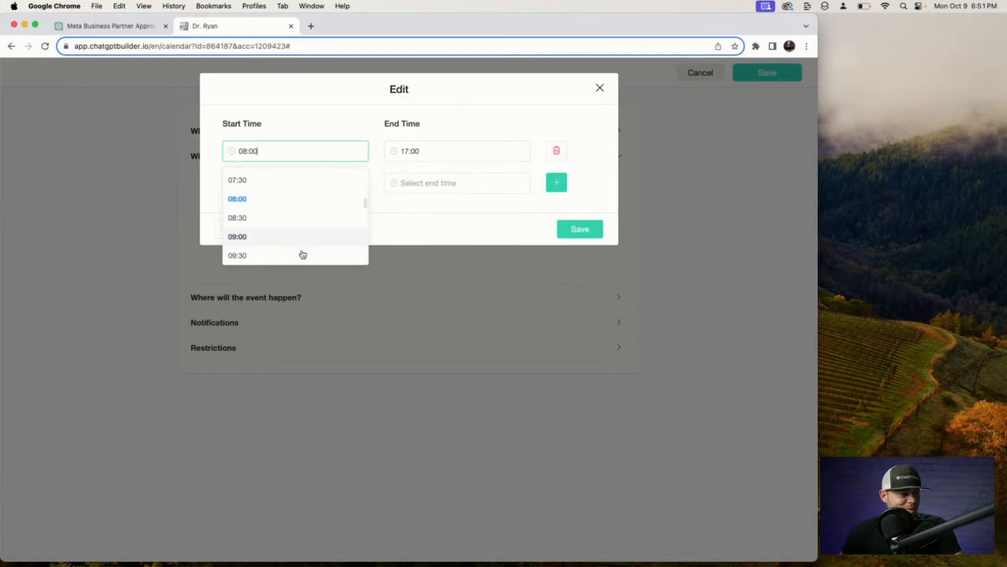
left_click(302, 241)
left_click(579, 229)
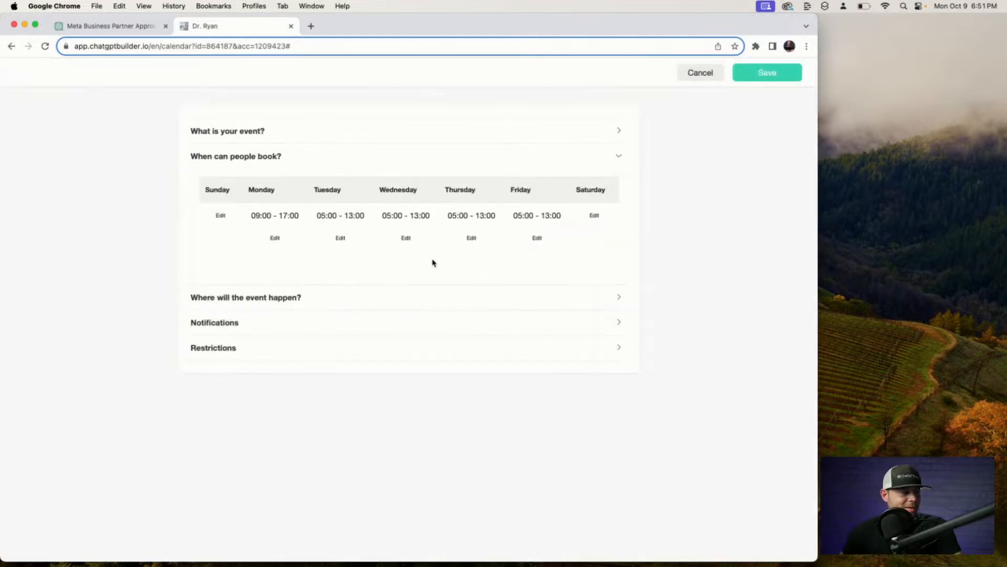
Change Tuesday's bookable hours from a 05:00 start to 09:00–17:00 and save.
left_click(364, 217)
left_click(362, 151)
left_click(282, 150)
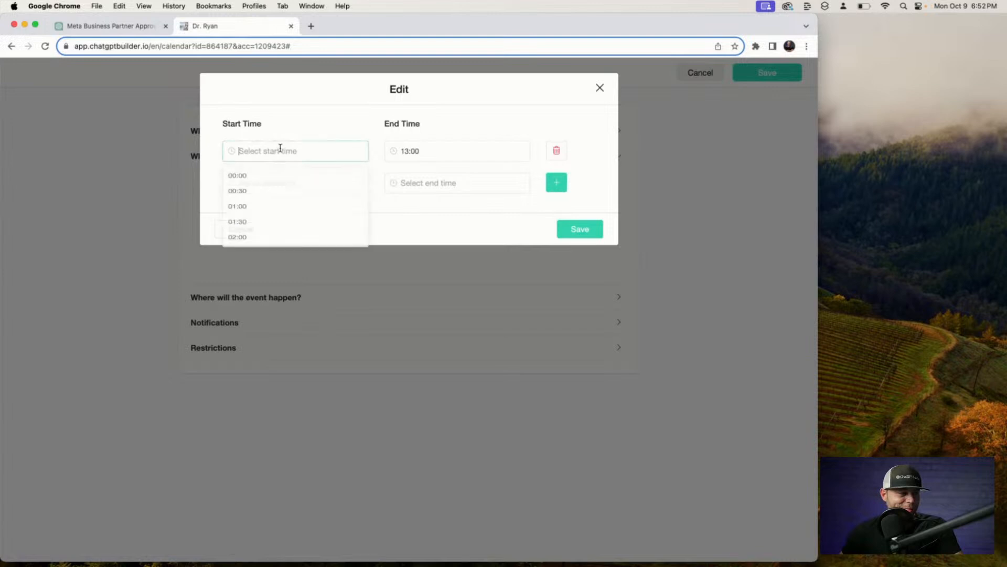
scroll(315, 245, "down", 5)
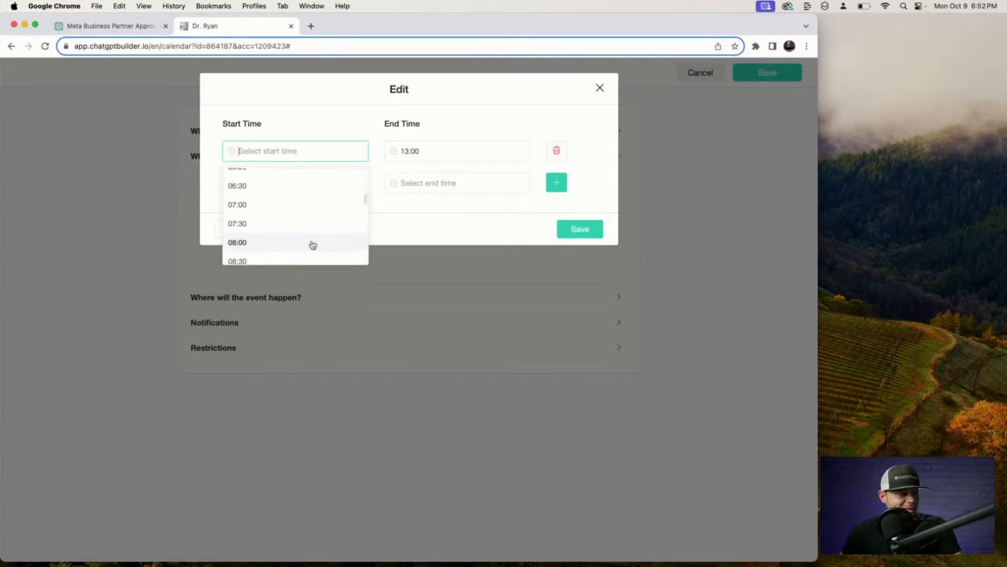
left_click(304, 244)
left_click(476, 150)
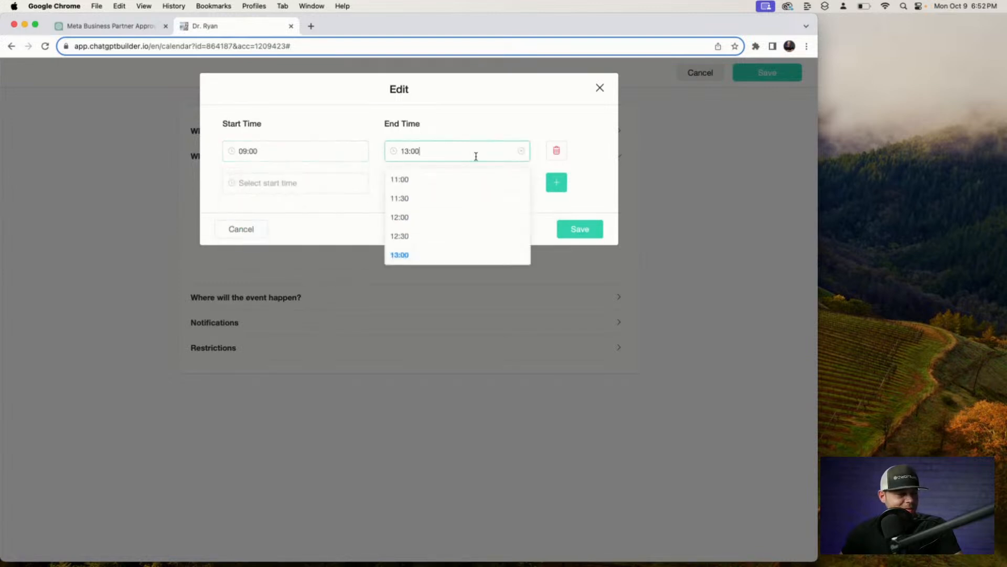
scroll(458, 223, "down", 4)
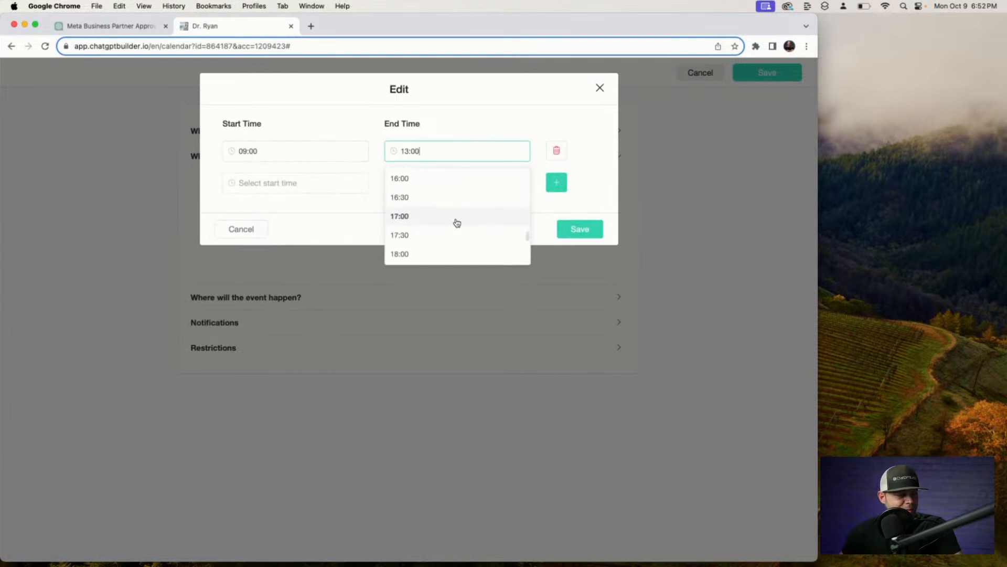
left_click(458, 216)
left_click(602, 230)
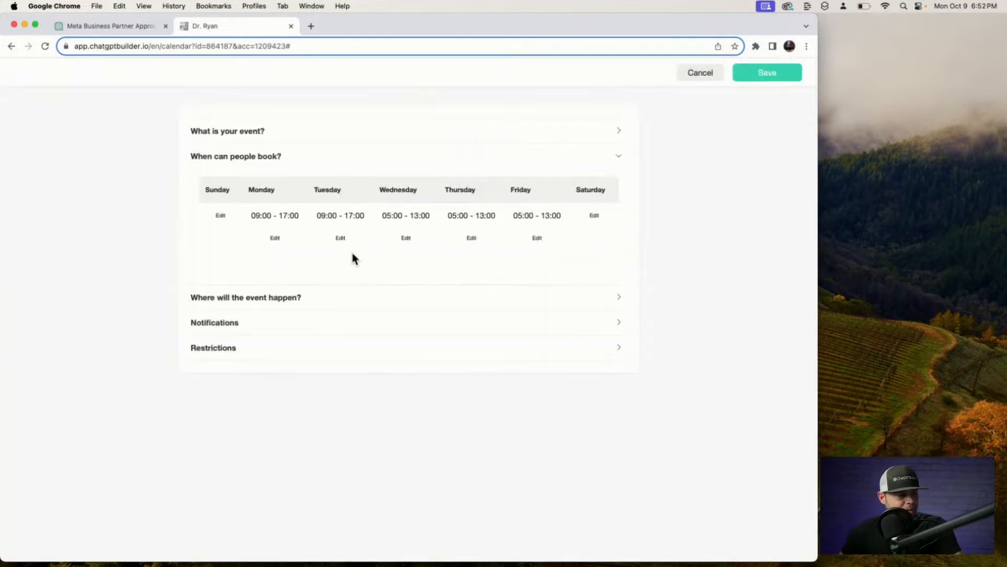
Set Wednesday's bookable hours to 09:00–17:00 and save.
left_click(407, 238)
left_click(329, 151)
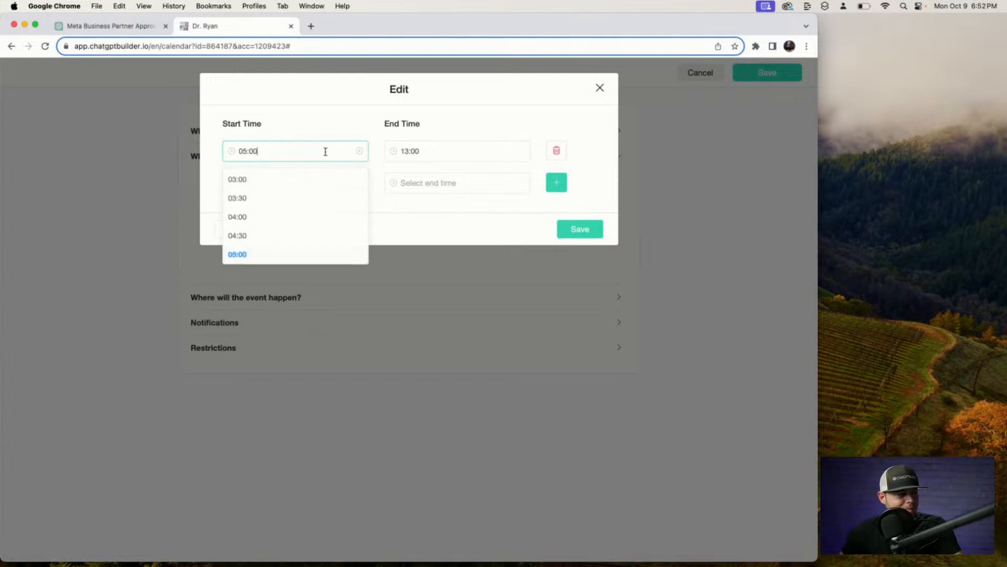
scroll(301, 221, "down", 6)
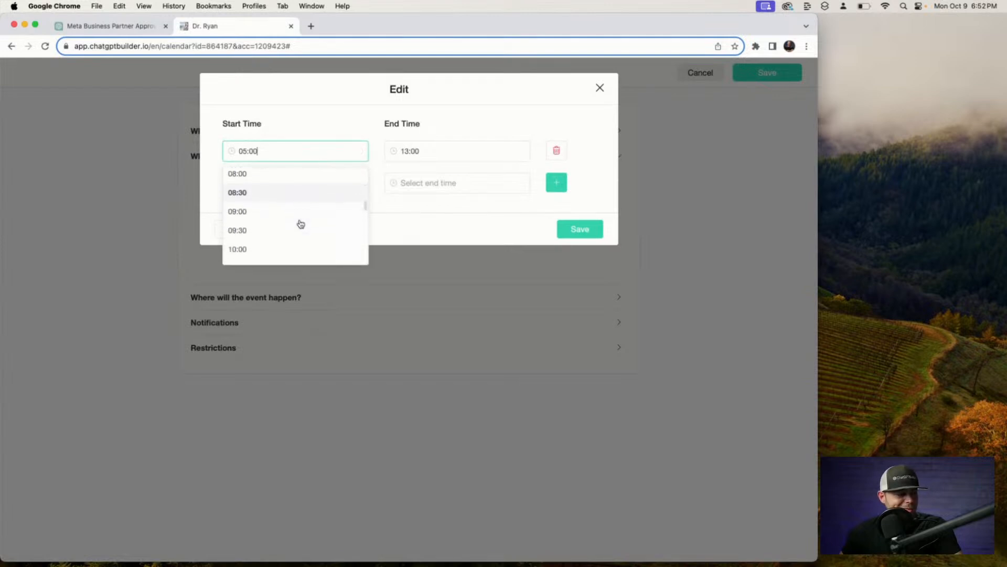
left_click(304, 178)
left_click(496, 156)
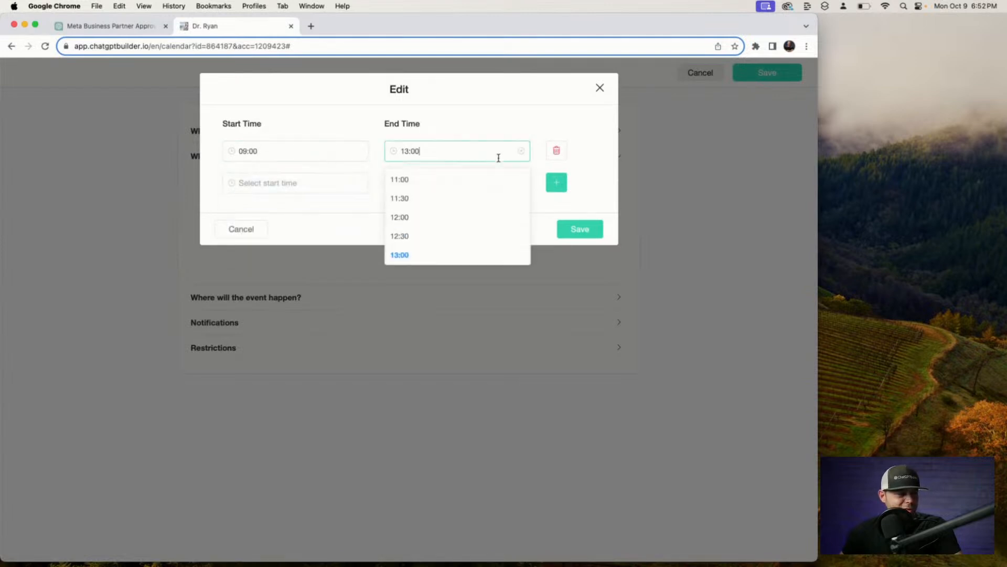
scroll(475, 234, "down", 4)
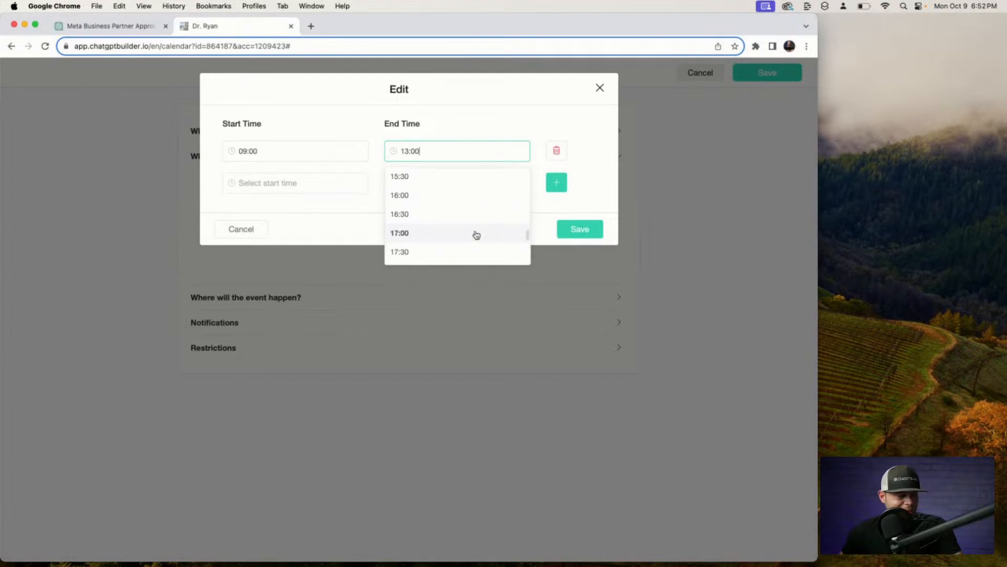
left_click(476, 233)
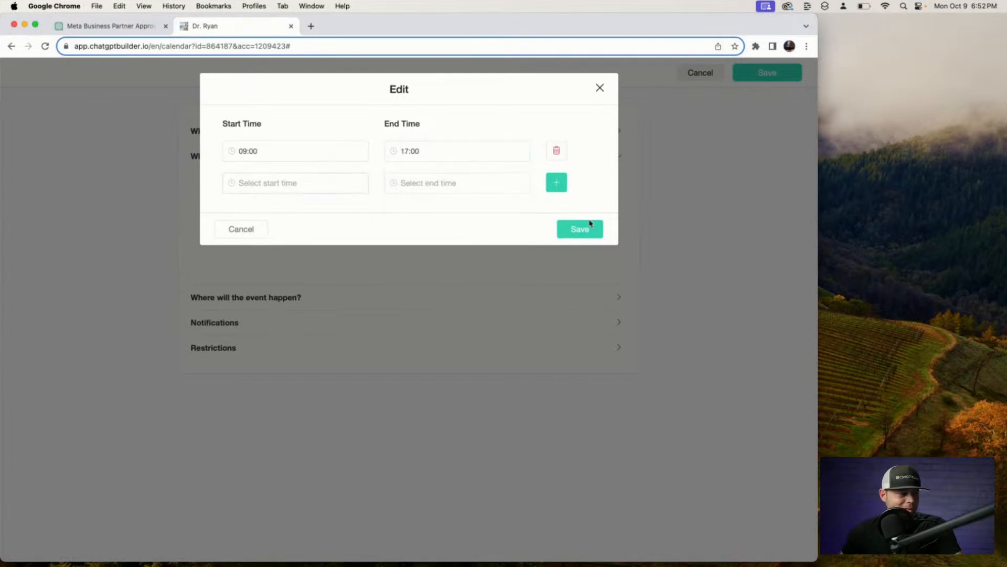
left_click(585, 236)
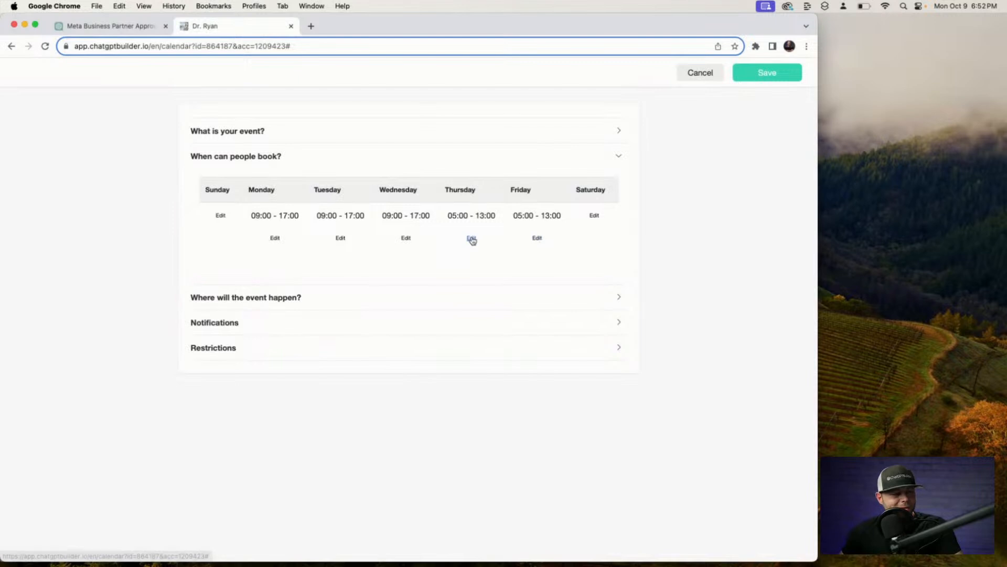
Set Thursday's bookable hours to 09:00–17:00 and save.
left_click(474, 239)
left_click(326, 151)
scroll(310, 250, "down", 3)
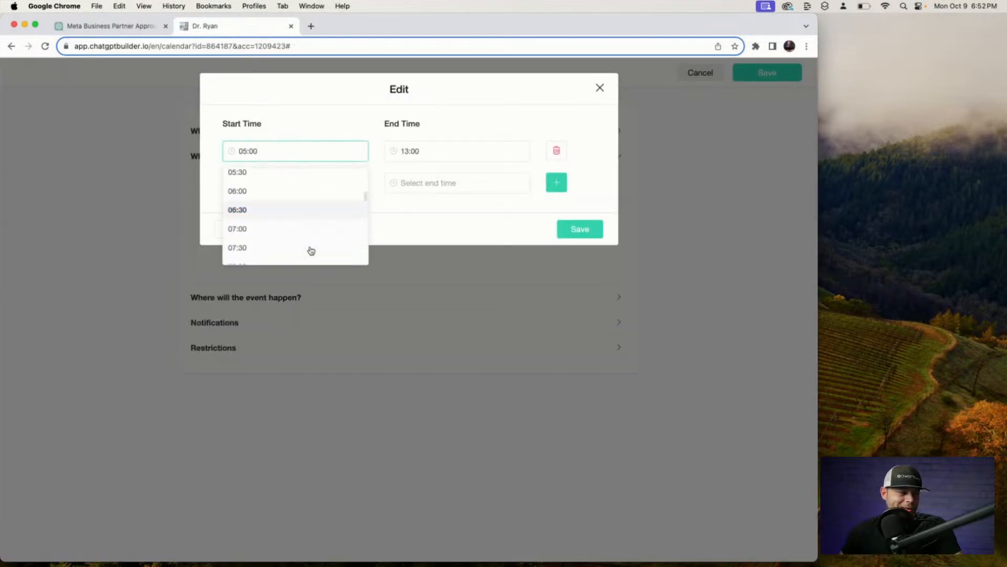
scroll(311, 250, "down", 1)
left_click(310, 249)
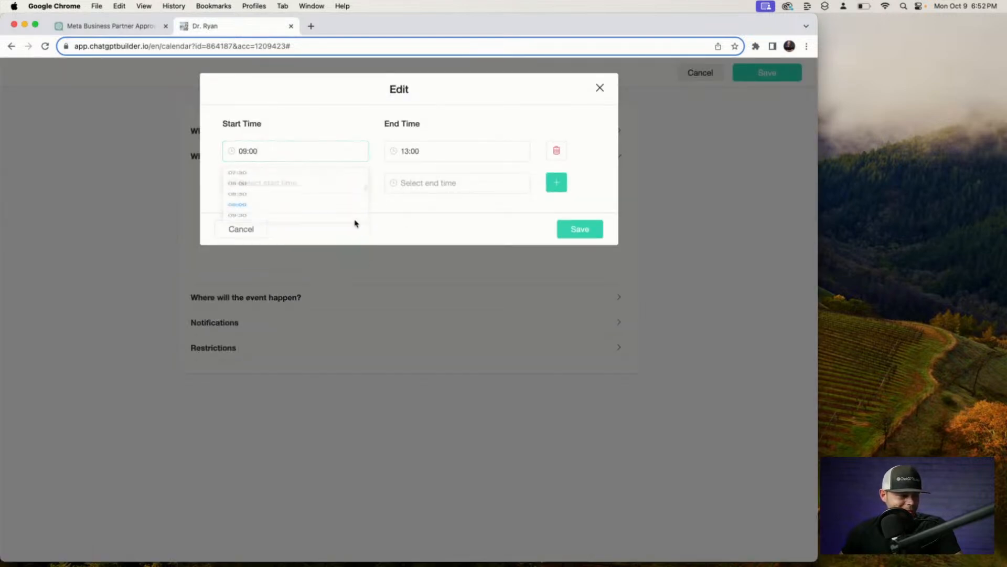
left_click(451, 150)
scroll(425, 231, "down", 5)
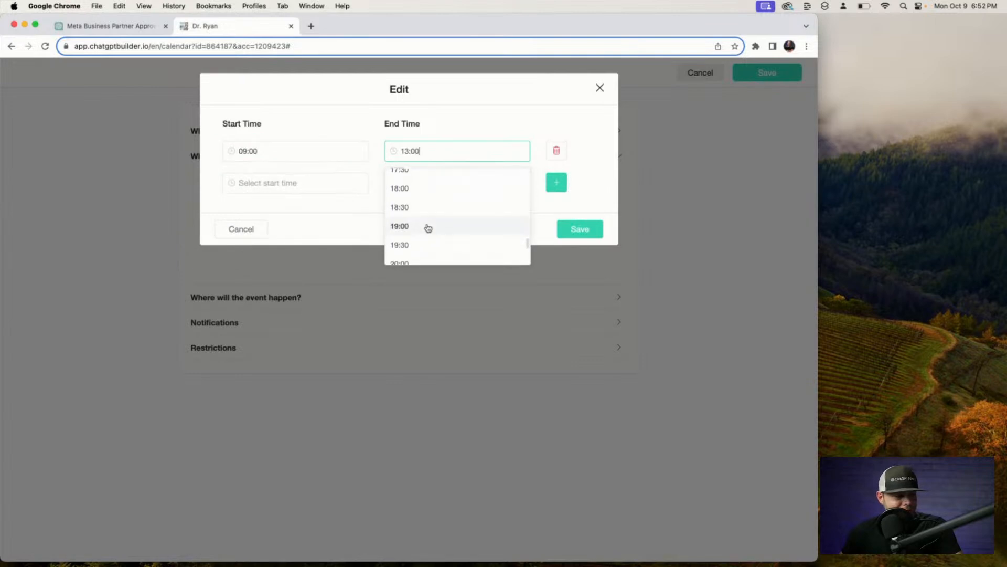
left_click(423, 185)
left_click(580, 228)
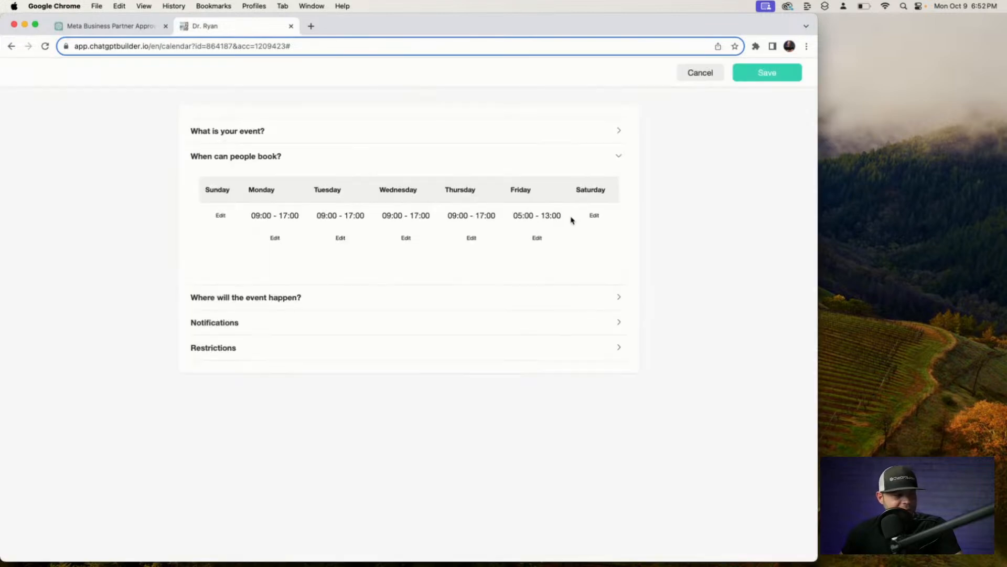
Open Friday's 05:00–13:00 hours for editing, then cancel without changes.
left_click(536, 238)
left_click(315, 151)
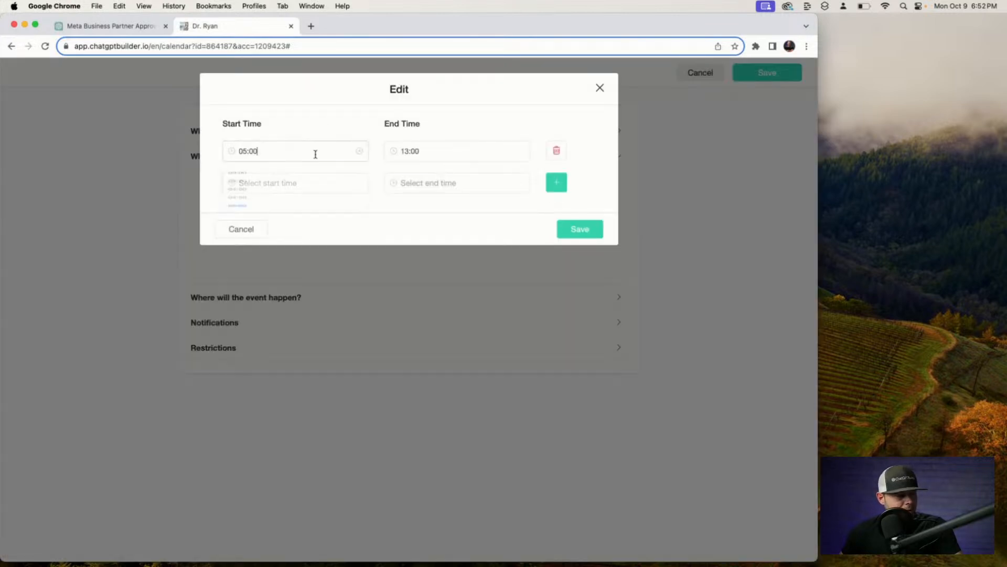
scroll(318, 240, "down", 3)
left_click(461, 218)
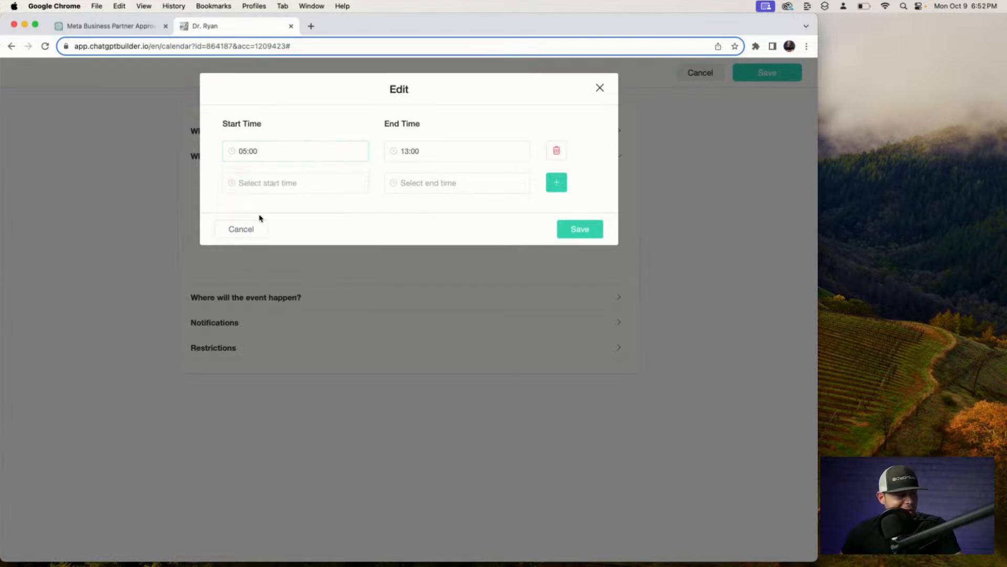
left_click(245, 228)
Delete Friday's 05:00–13:00 booking slot and save Friday with no hours.
left_click(537, 238)
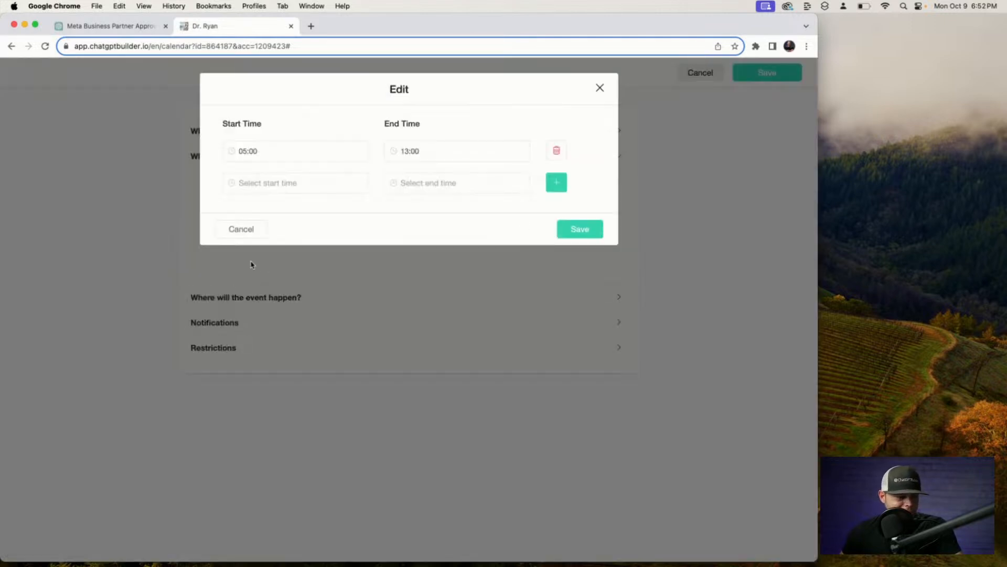
left_click(557, 151)
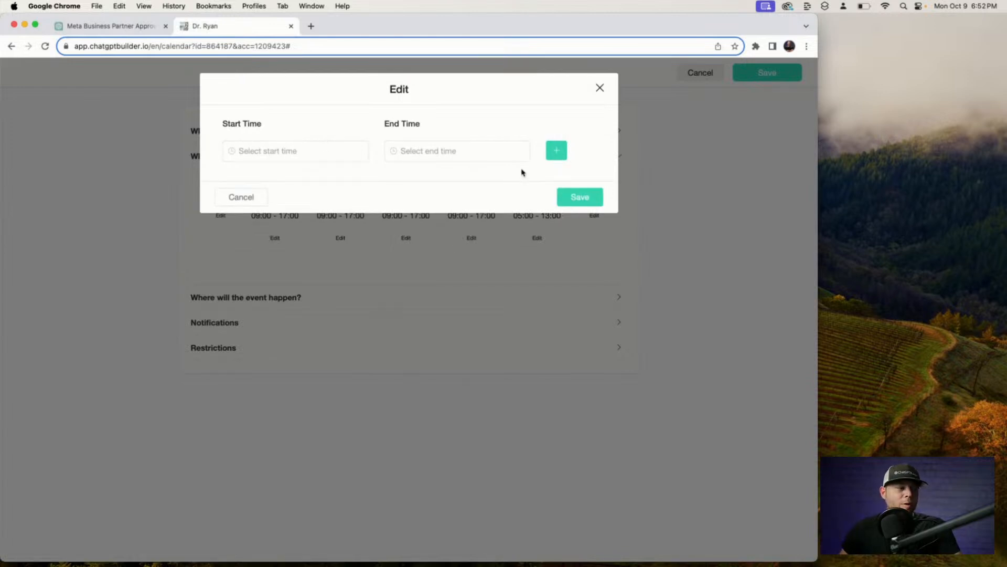
left_click(576, 199)
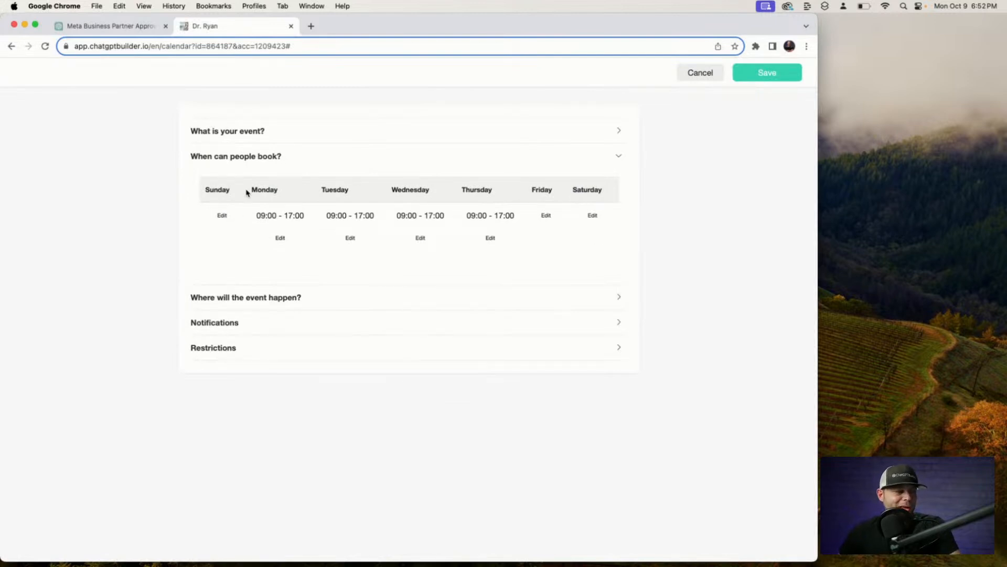
Expand the 'Where will the event happen?' location settings.
scroll(254, 145, "up", 1)
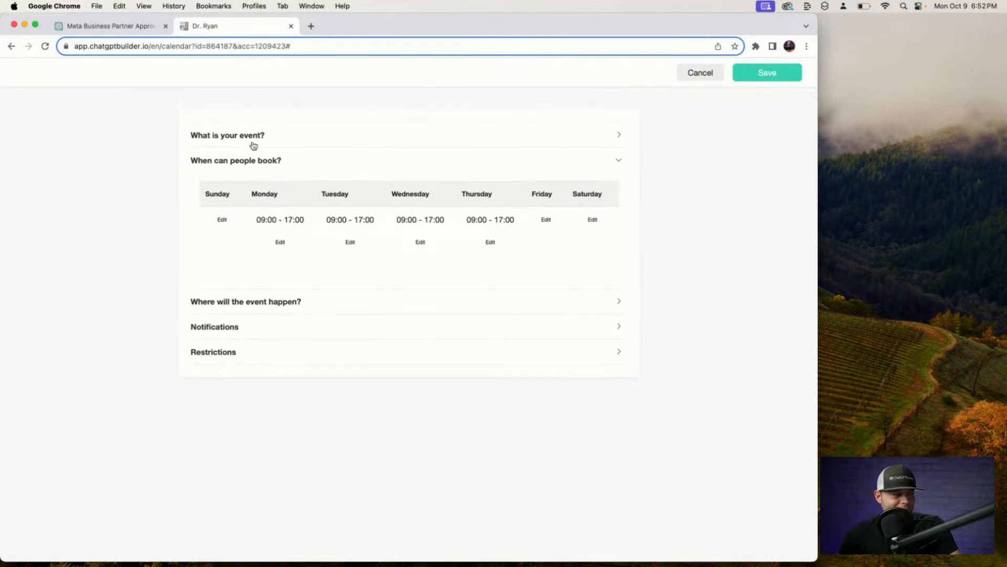
scroll(258, 152, "down", 1)
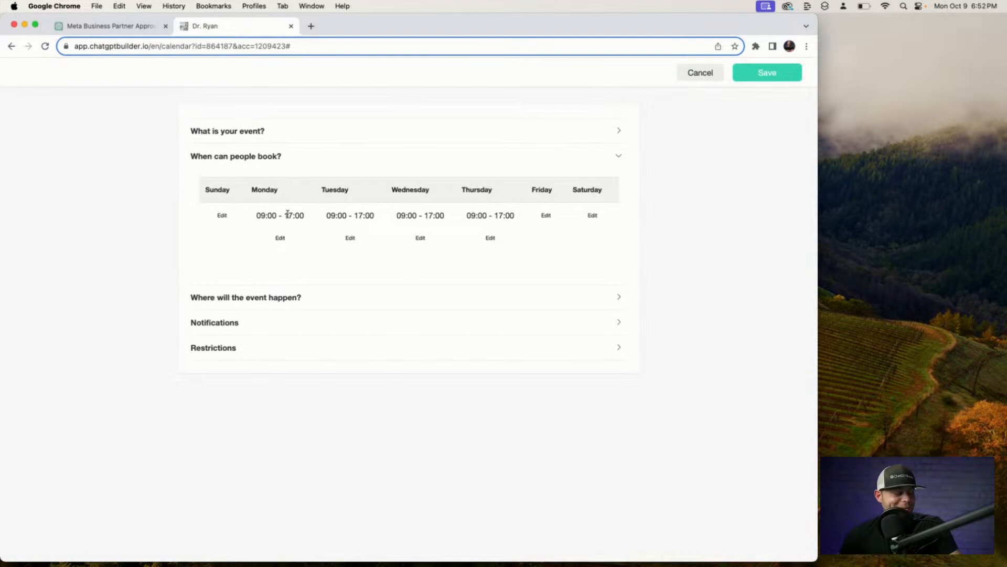
left_click(319, 298)
Set the event location to In-Person Meeting and enter the clinic's street address as its detail.
left_click(329, 231)
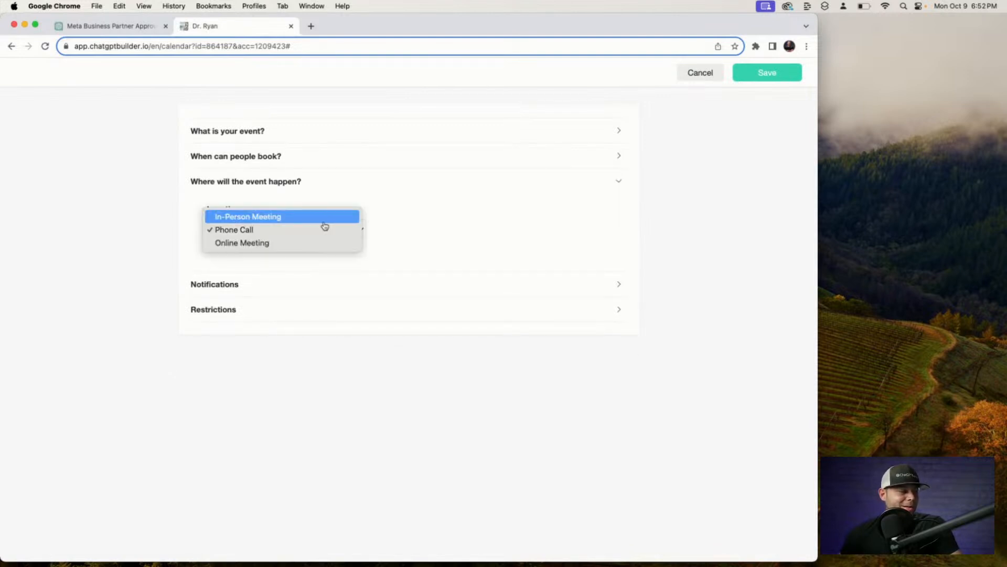
left_click(317, 218)
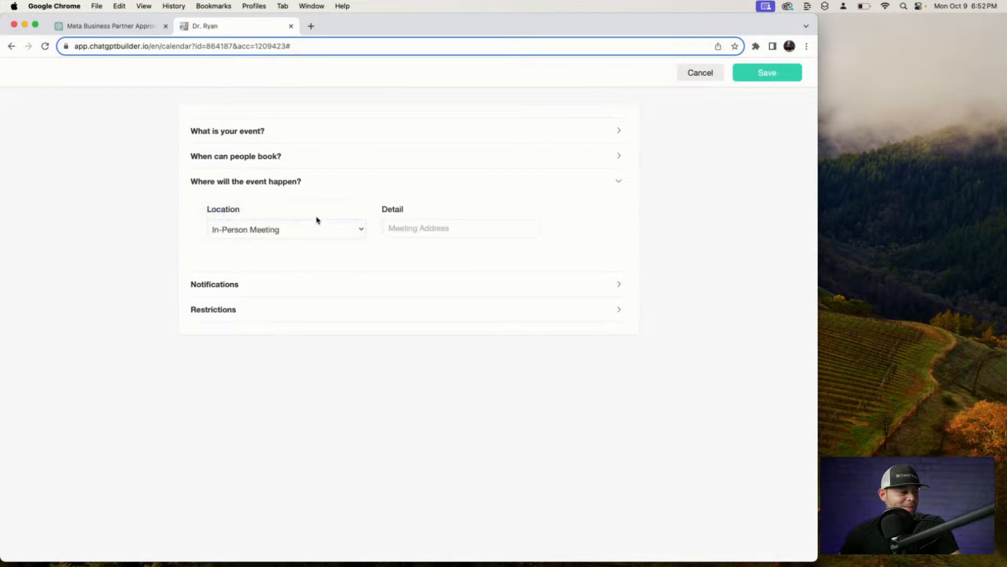
left_click(415, 229)
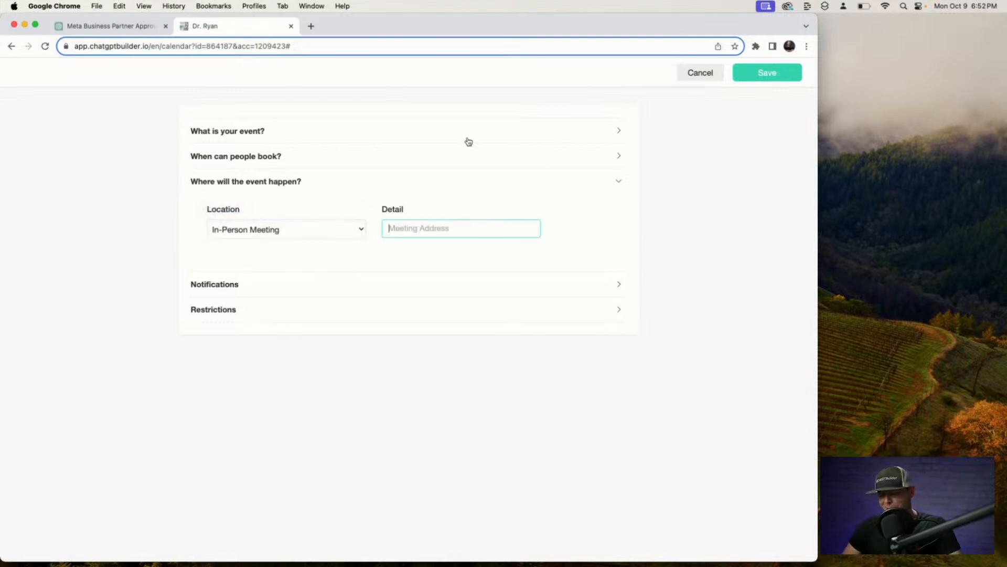
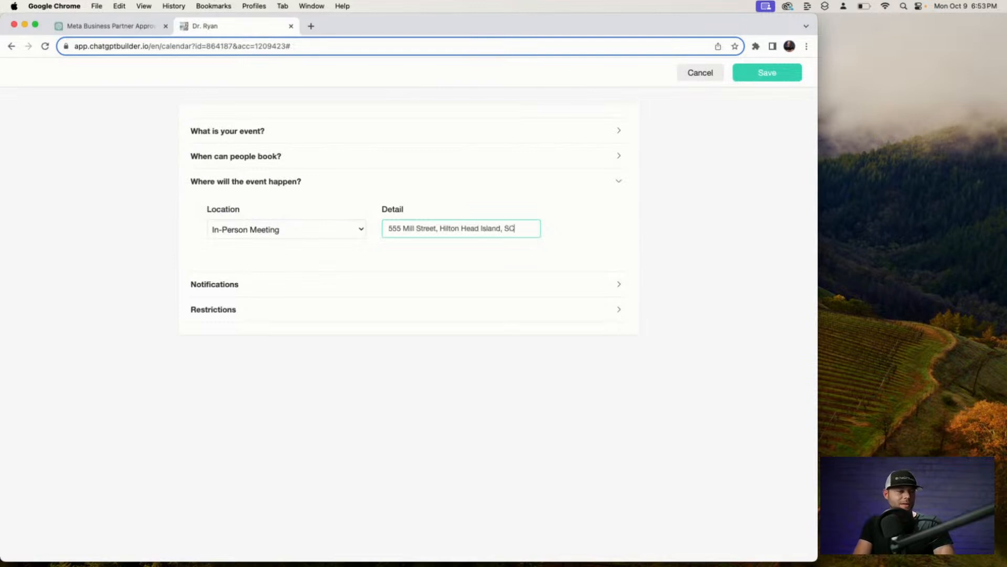
Expand Notifications and review the reminder flow list without changing the selected flow.
left_click(455, 283)
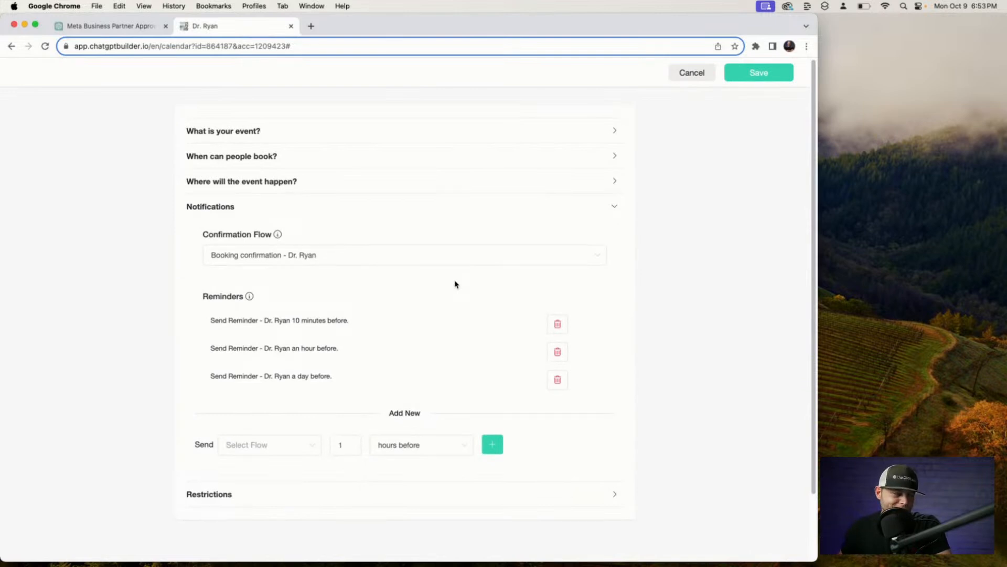
scroll(455, 284, "down", 2)
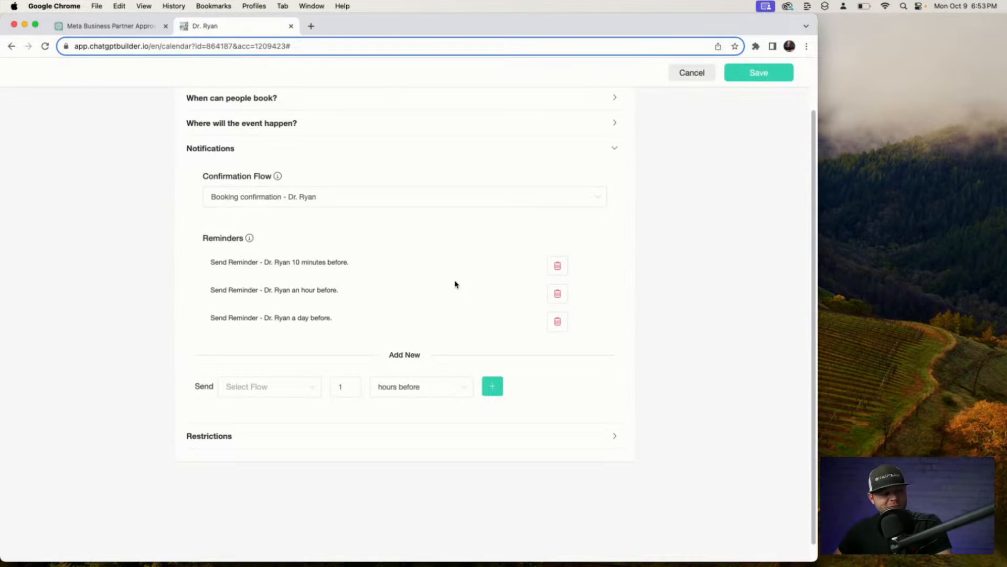
left_click(306, 386)
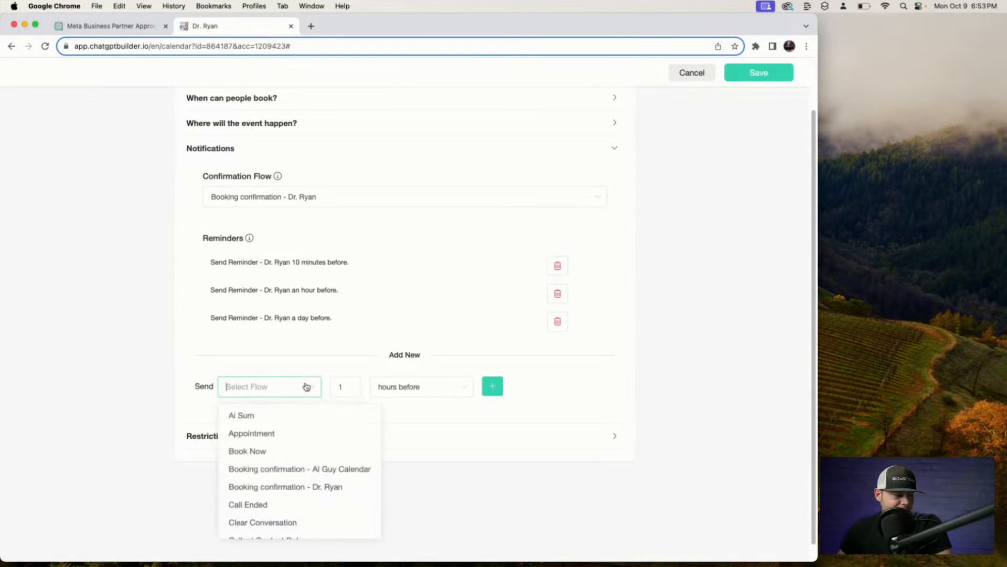
left_click(190, 405)
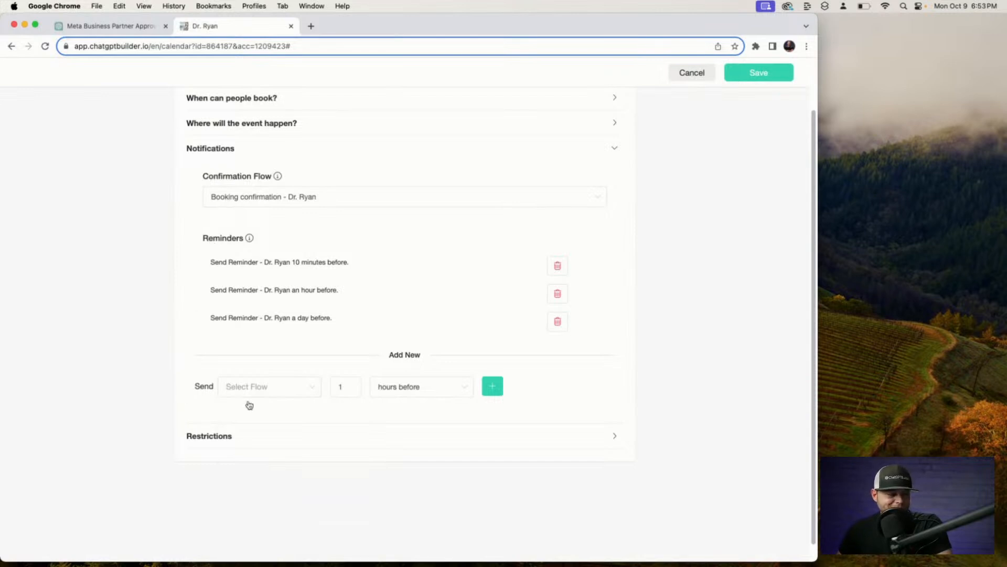
Turn on the daily limit with max 2 per day, add 15 minutes after events, and save.
left_click(264, 435)
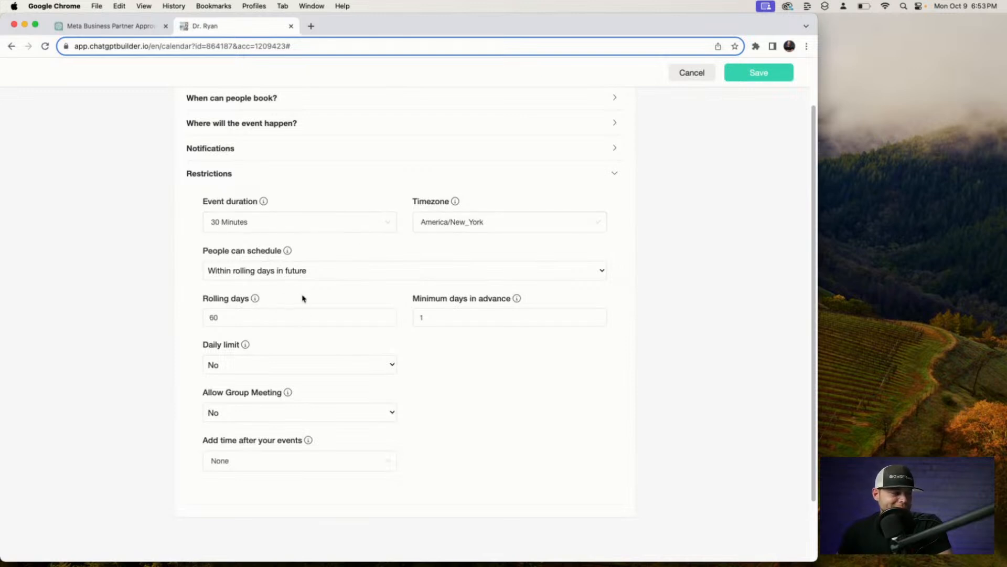
left_click(351, 371)
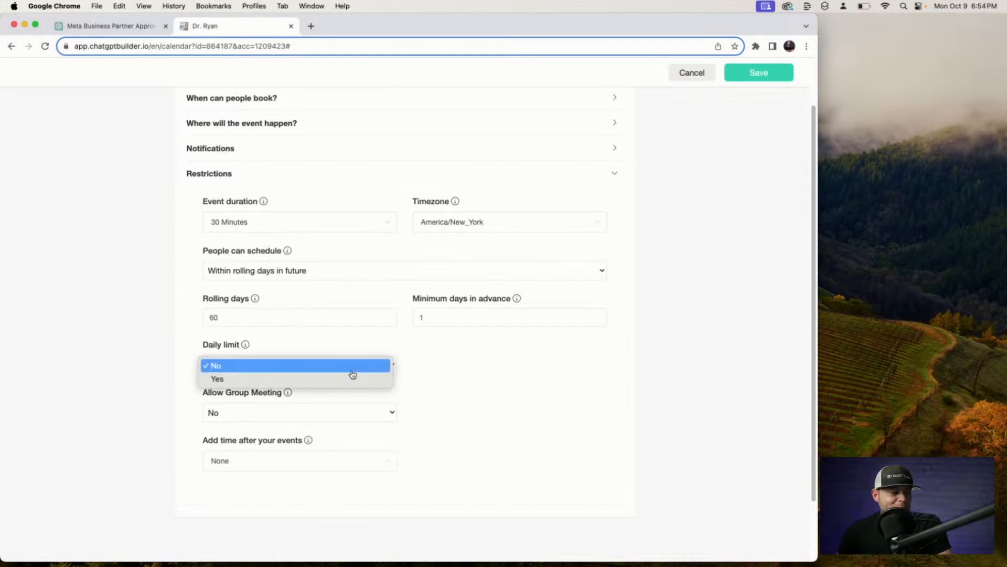
left_click(340, 384)
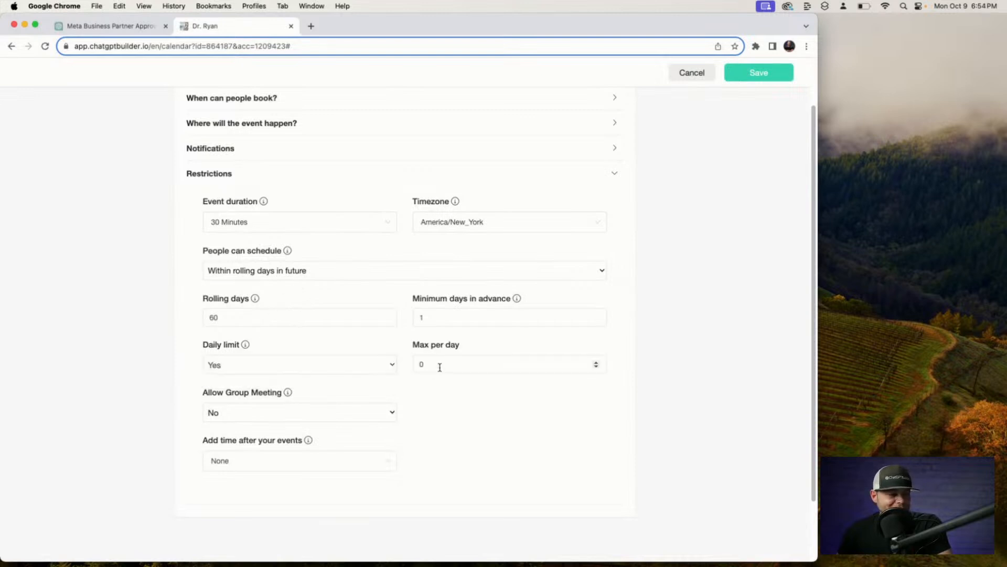
key("Tab")
type("2")
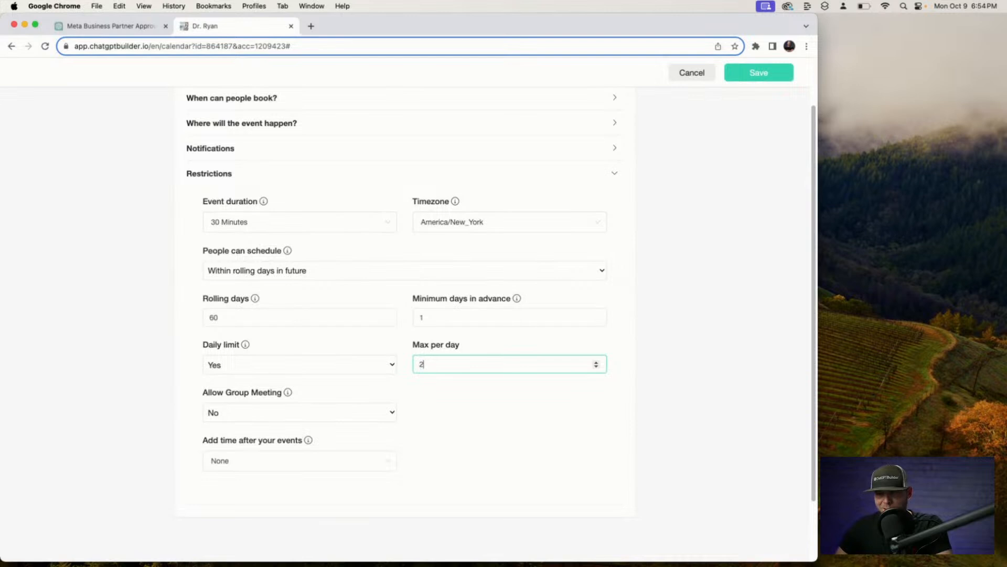
left_click(493, 406)
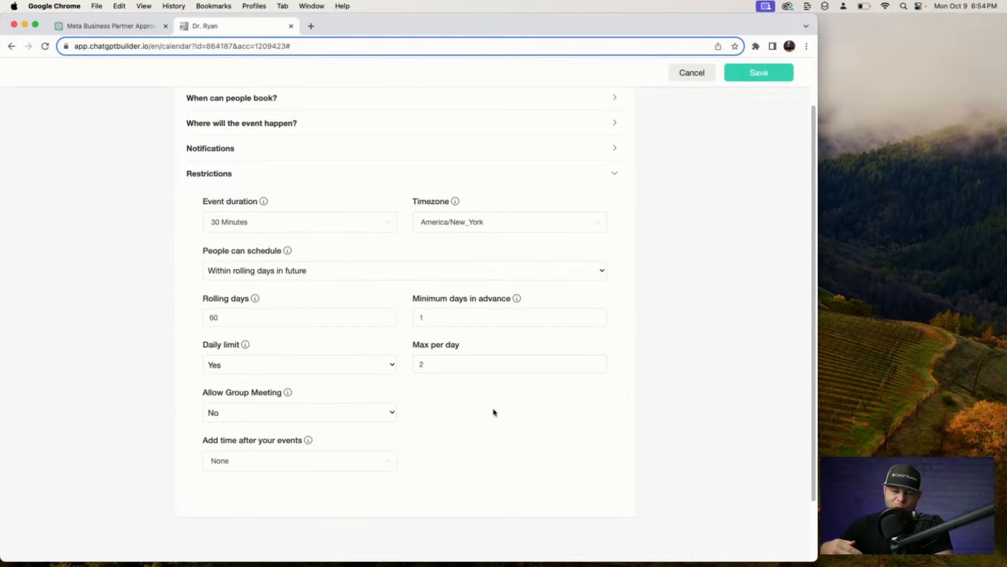
left_click(310, 464)
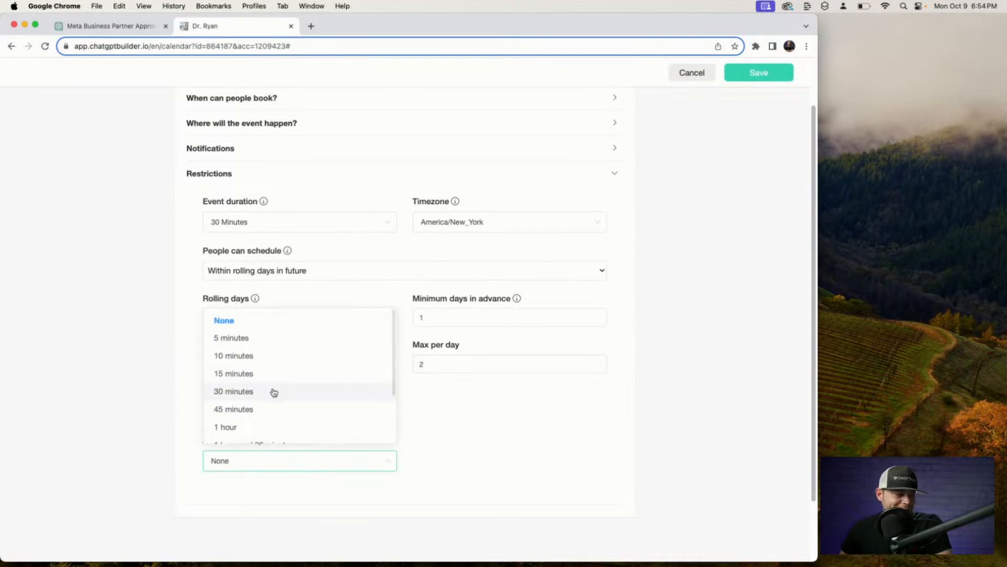
left_click(266, 373)
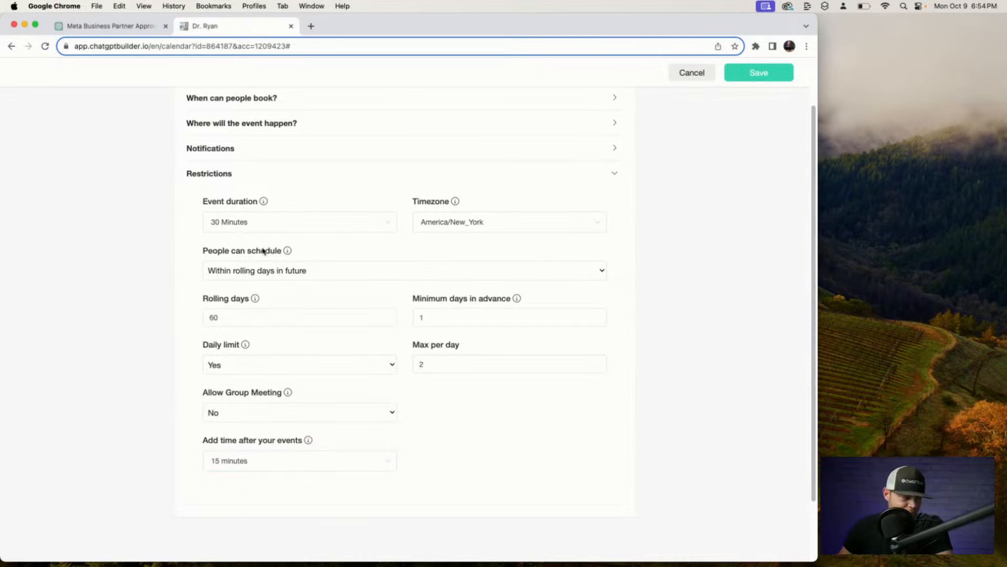
scroll(735, 128, "up", 3)
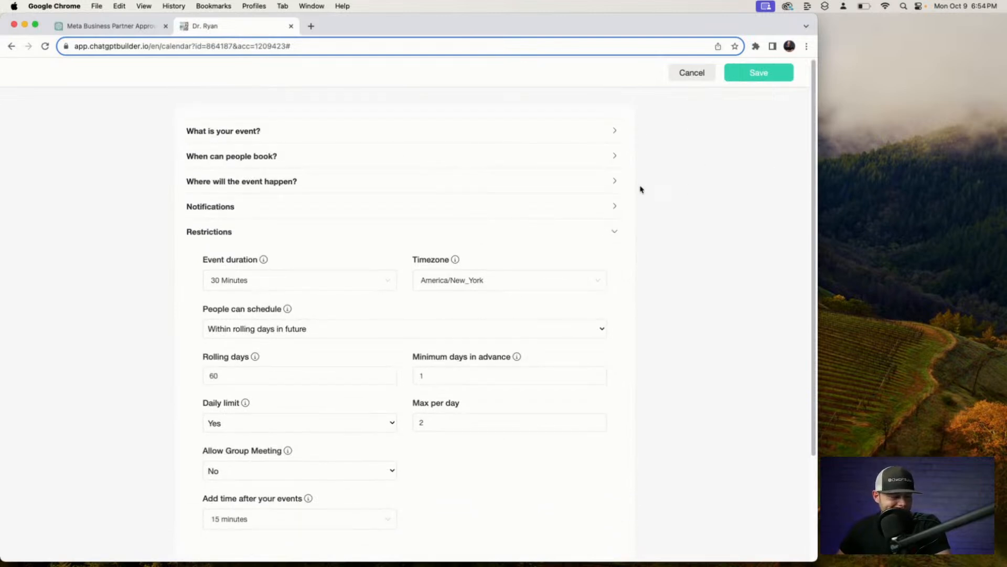
left_click(785, 78)
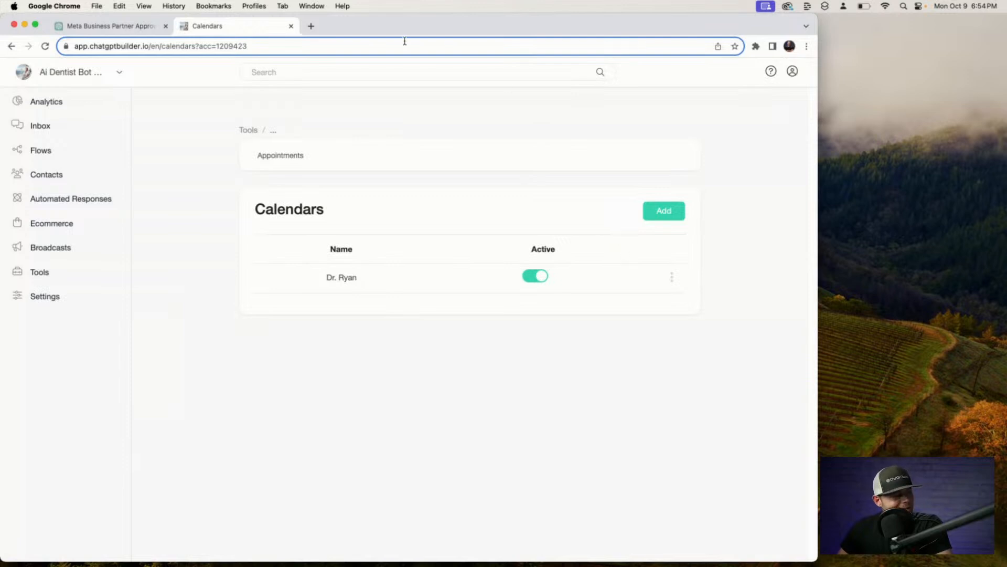
Navigate from the analytics dashboard through Tools to the bot's Settings.
left_click(48, 105)
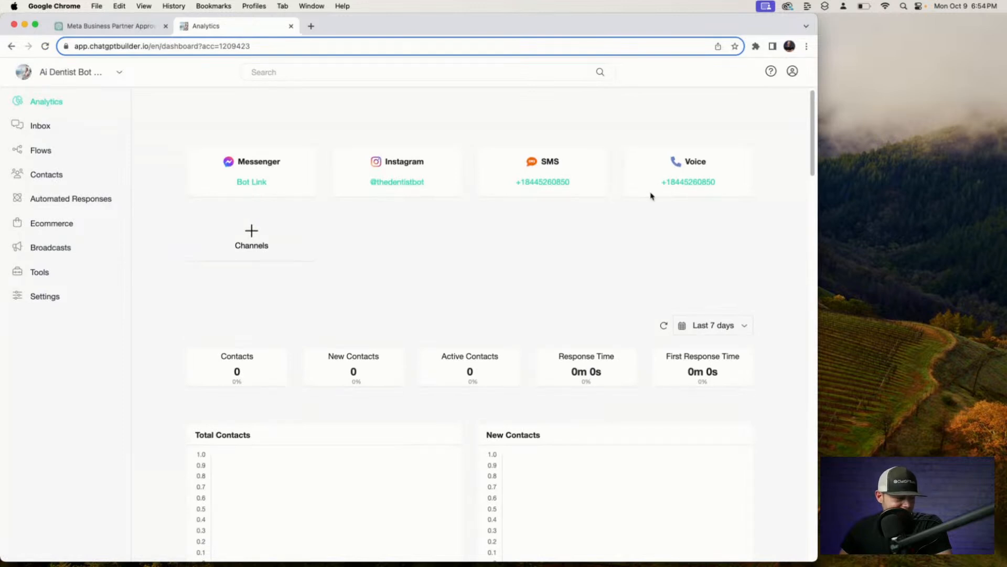
left_click(44, 278)
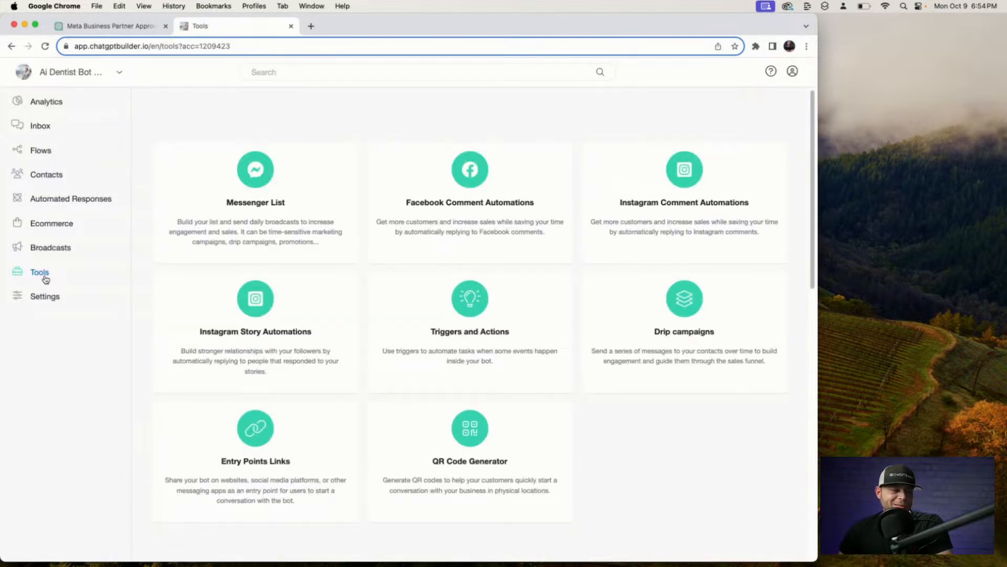
left_click(37, 299)
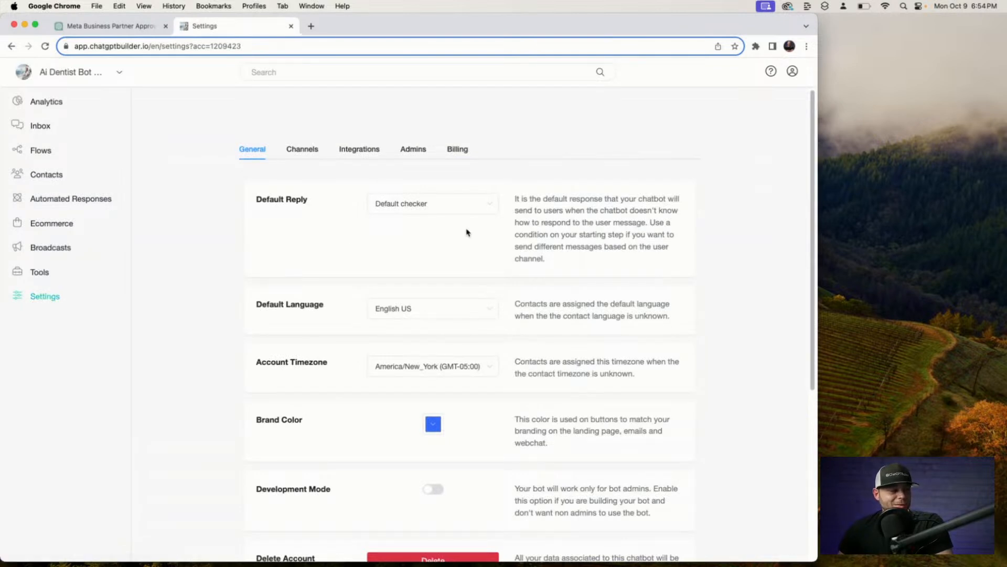
Under Integrations, expand OpenAI ChatGPT and open its business prompt and trigger editor.
left_click(360, 149)
scroll(335, 336, "down", 2)
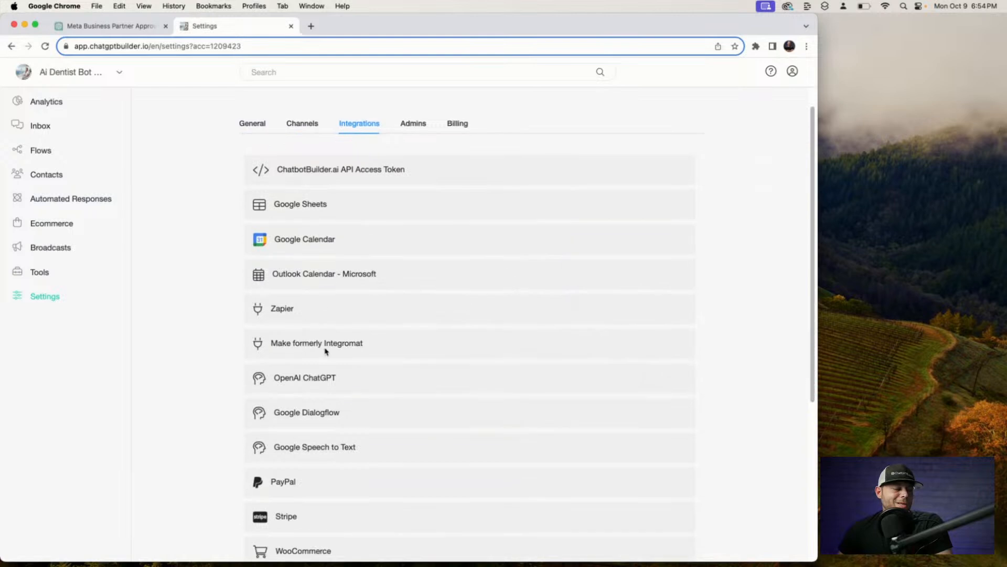
left_click(352, 356)
scroll(348, 356, "down", 2)
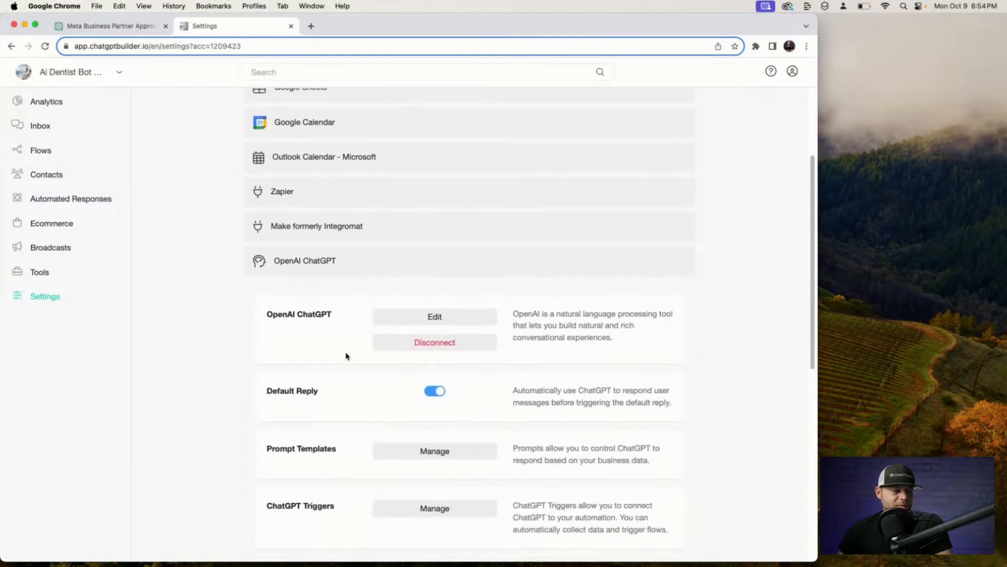
scroll(333, 349, "down", 1)
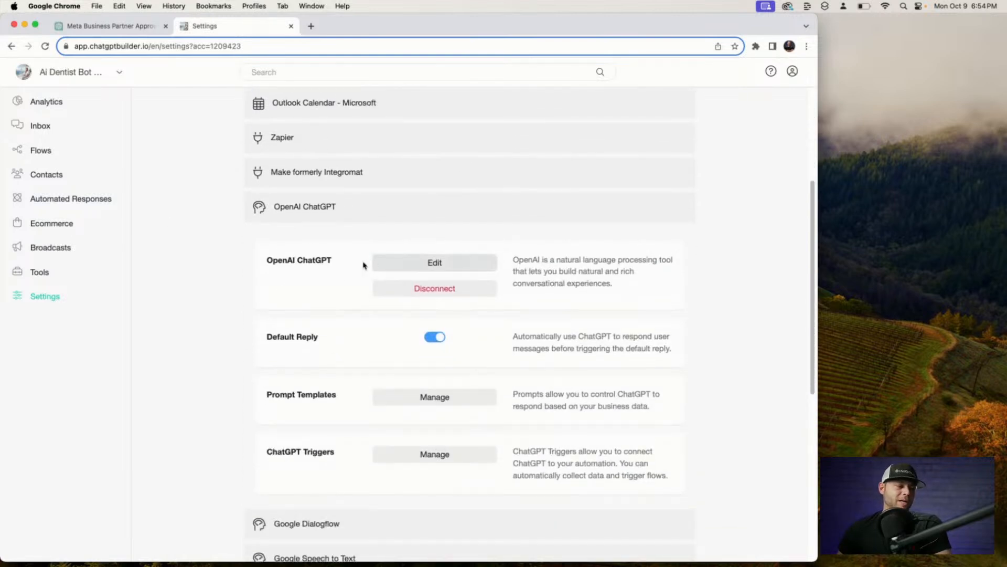
left_click(413, 264)
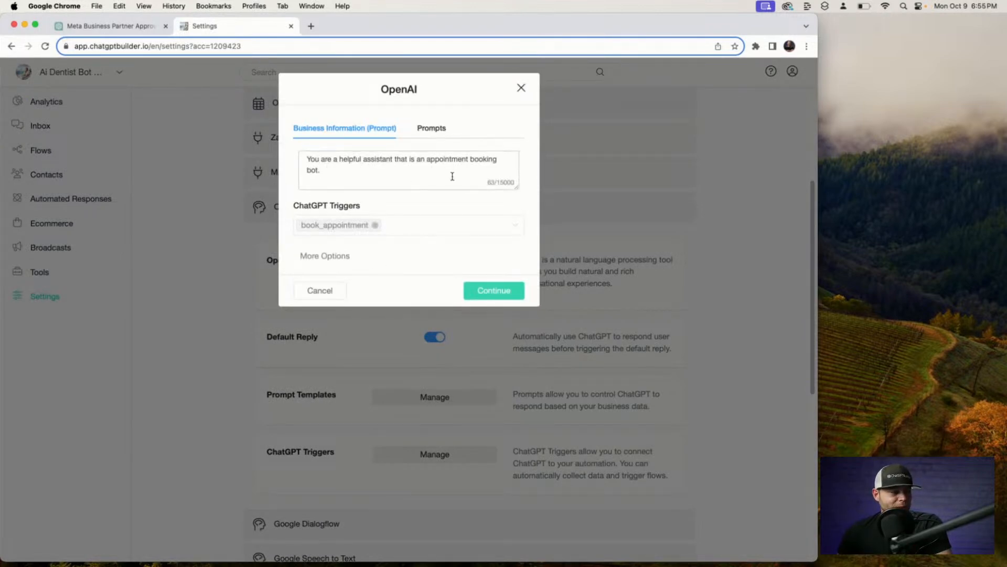
left_click(311, 26)
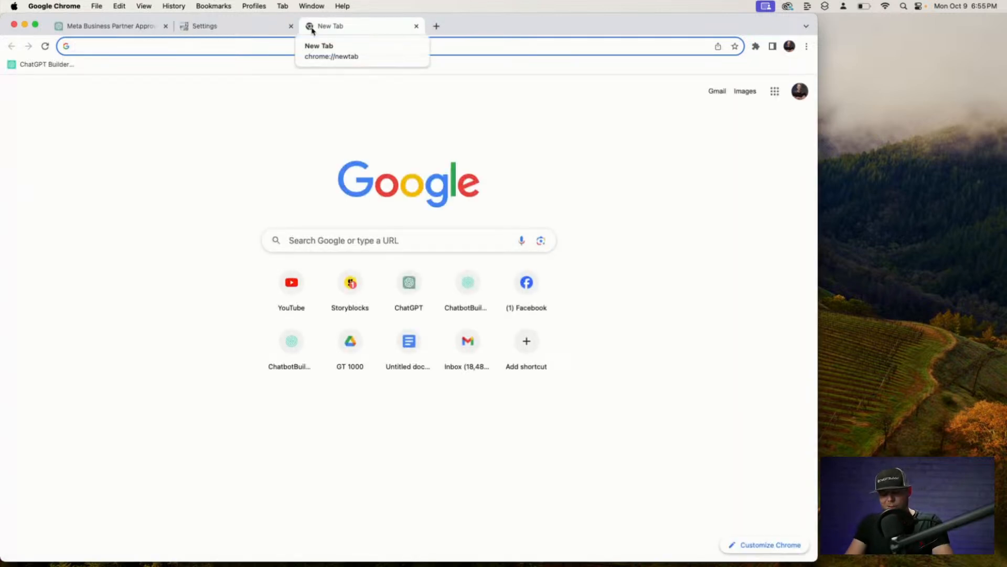
Search Google for 'Dentist in New York city' and open 209 NYC Dental from Places.
key("F5")
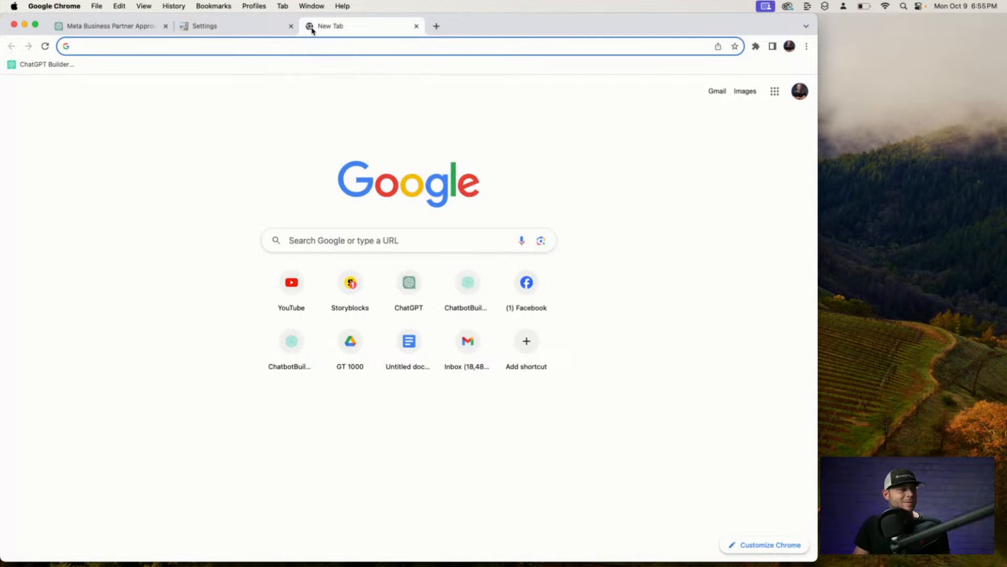
type("Dentist in New York city")
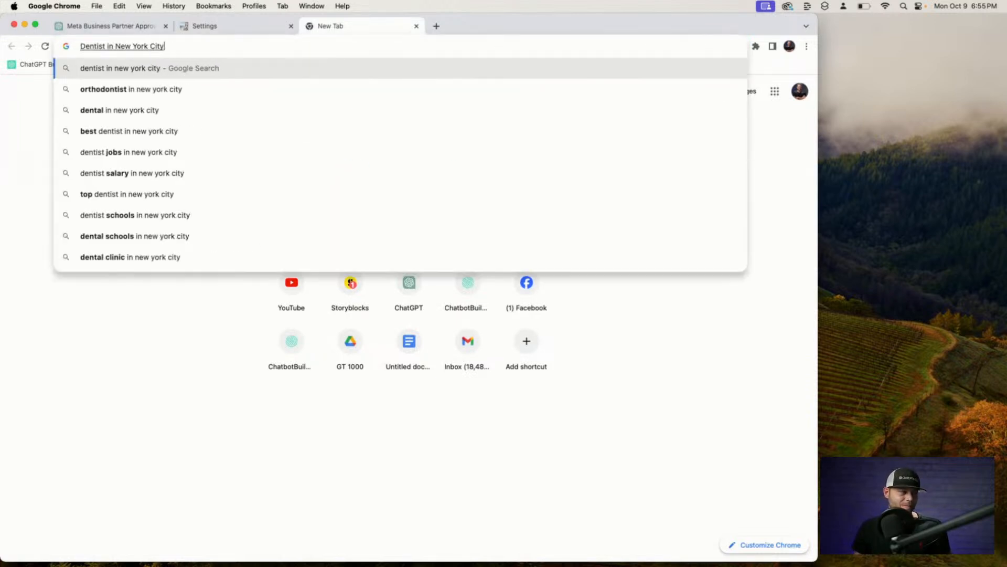
key("Return")
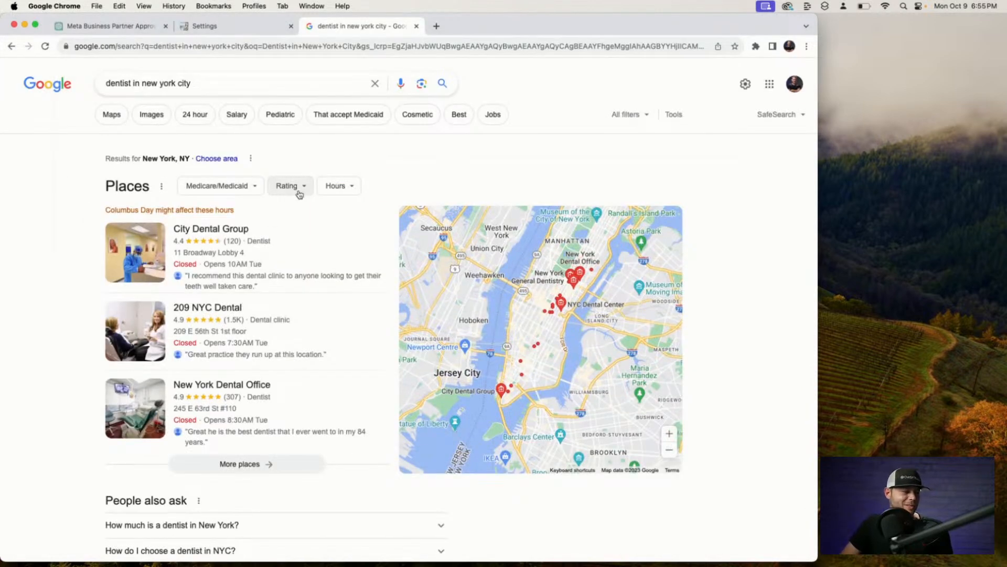
scroll(299, 194, "down", 5)
scroll(300, 196, "up", 3)
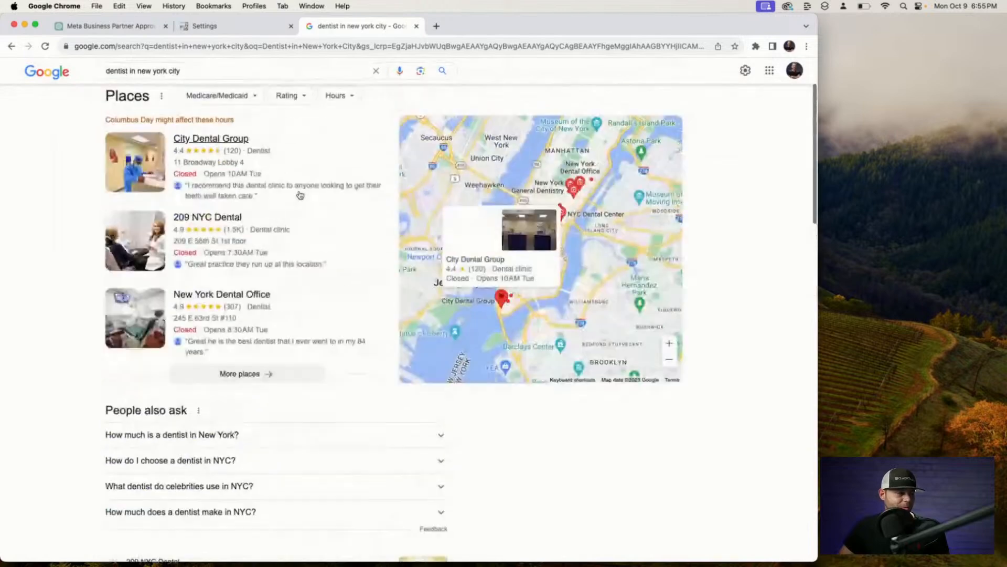
left_click(227, 219)
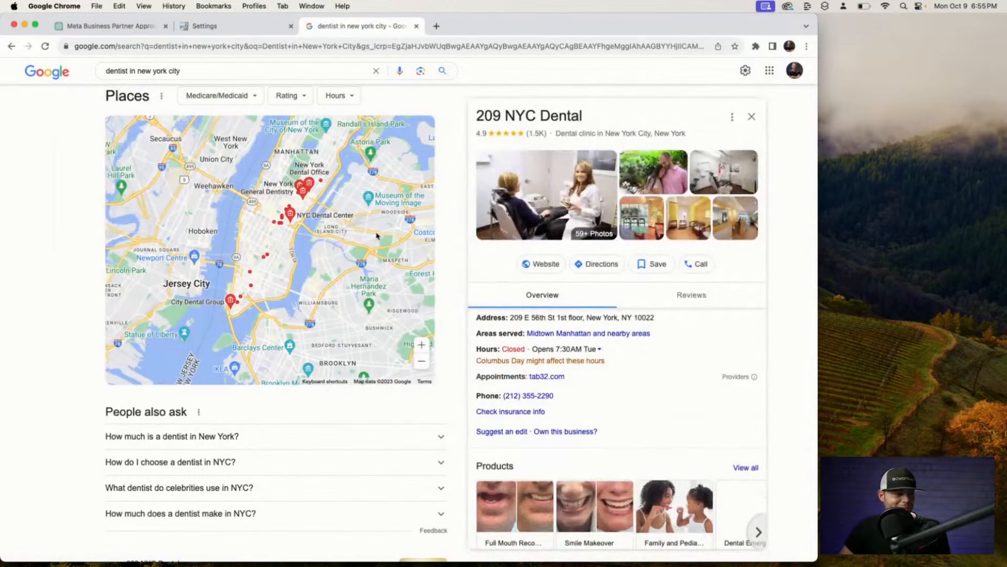
Visit the 209 NYC Dental website and select and copy all its homepage text.
left_click(542, 263)
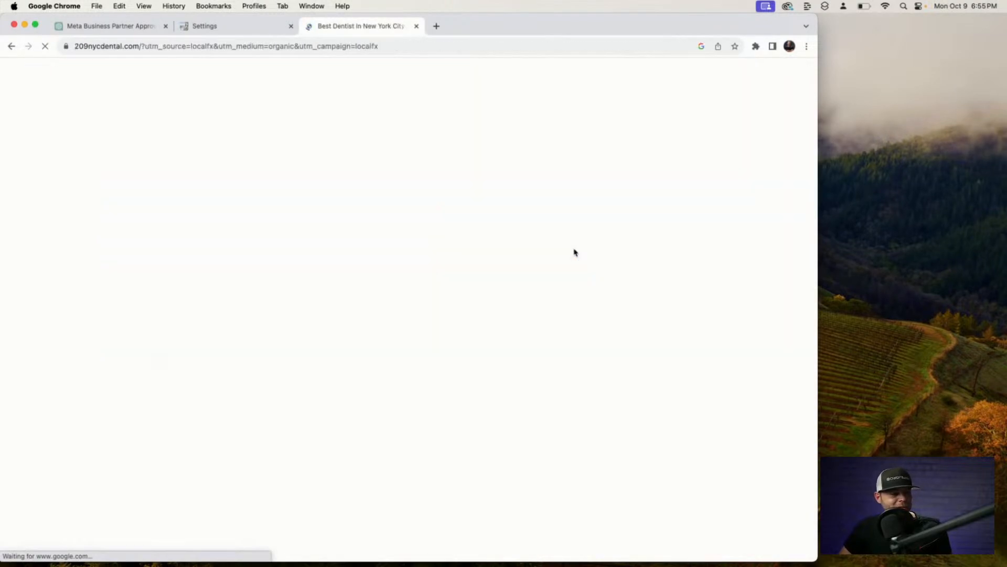
scroll(567, 251, "down", 10)
scroll(563, 250, "down", 10)
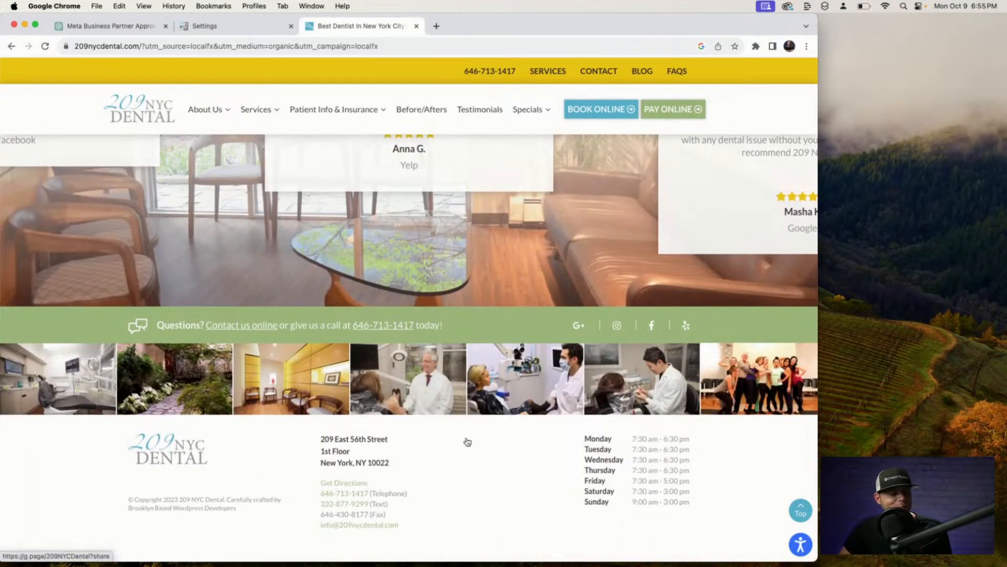
scroll(466, 437, "up", 15)
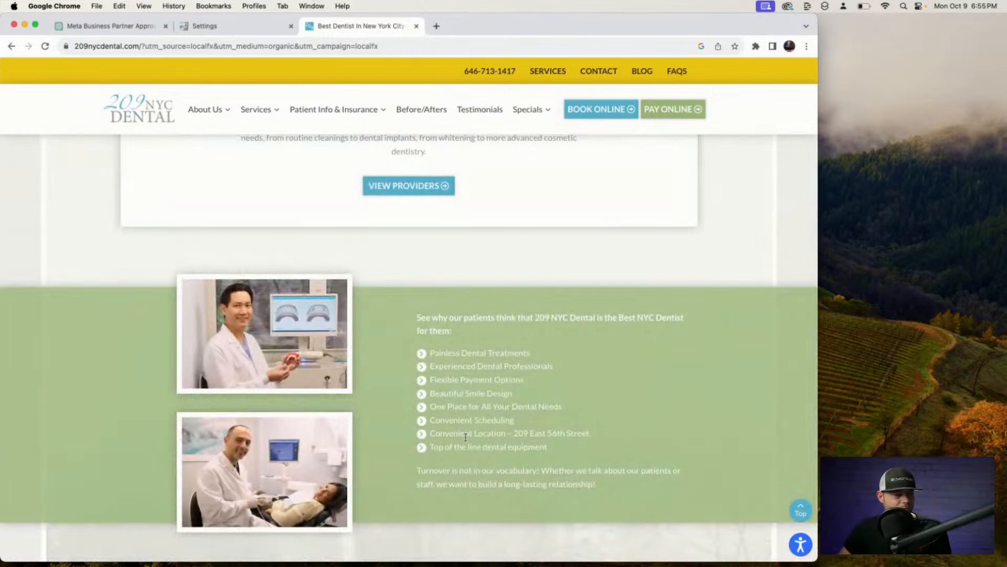
scroll(466, 437, "up", 10)
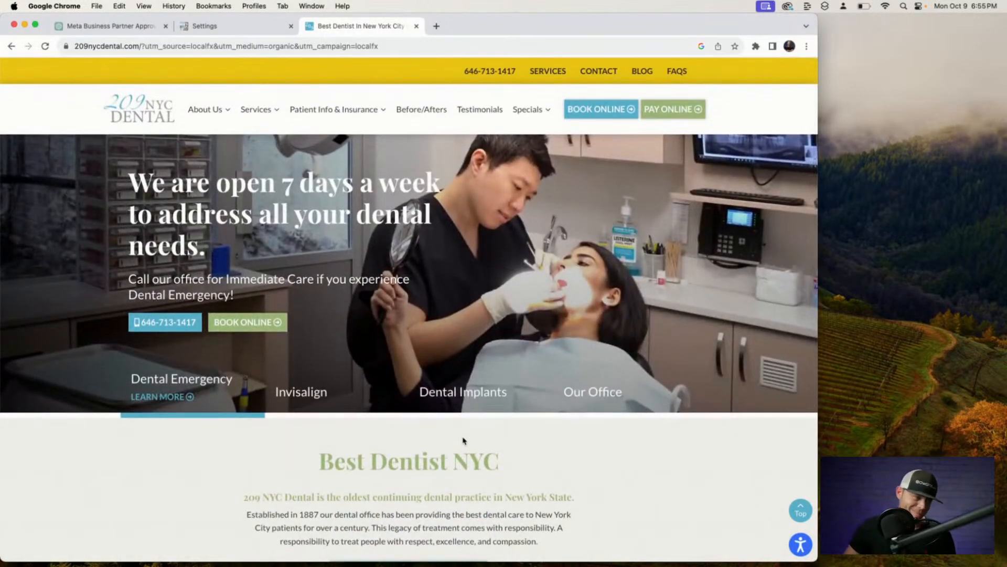
key("super+a")
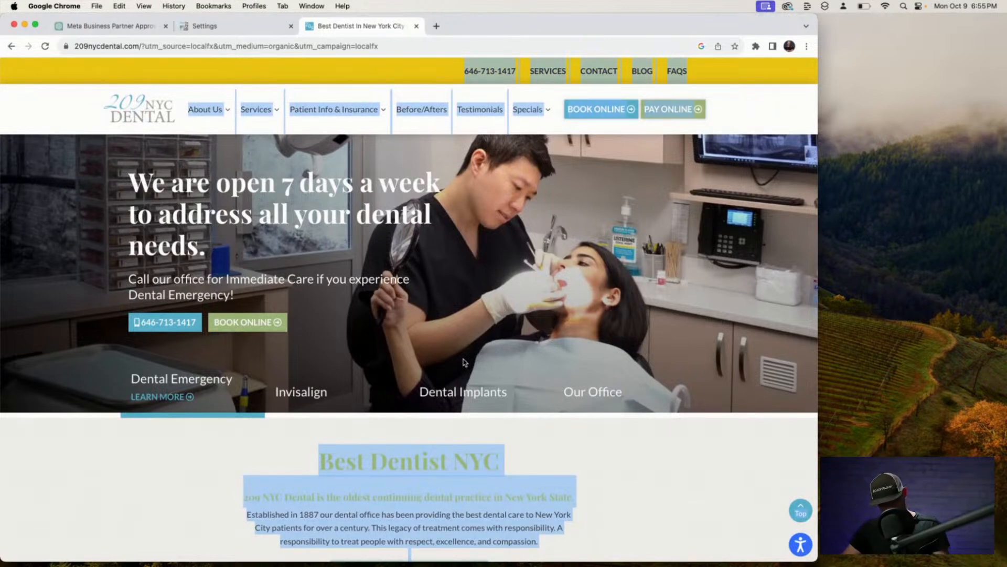
Load ChatGPT in a new tab, switch to GPT-4 and clear stray text from the message box.
left_click(436, 26)
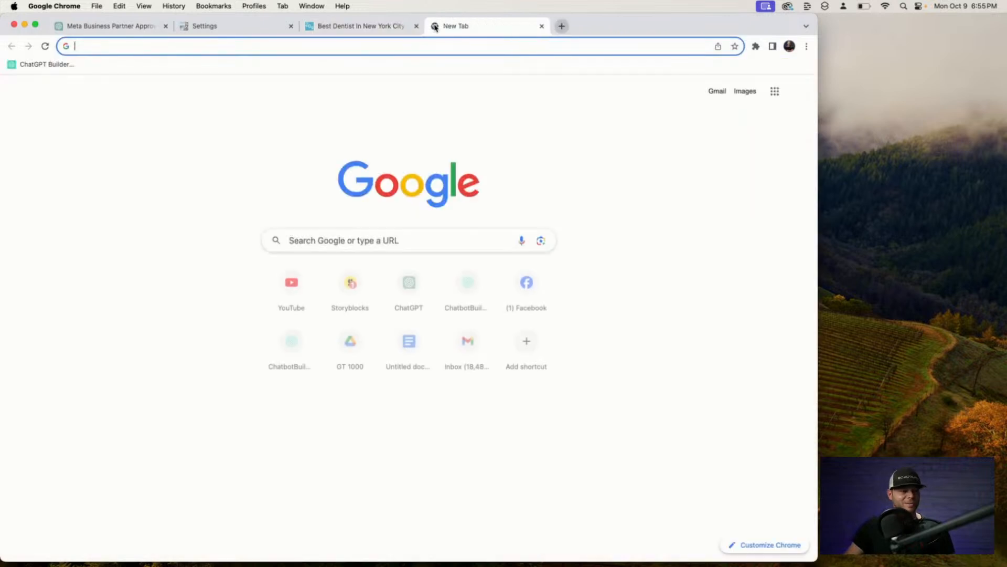
type("ch")
key("Return")
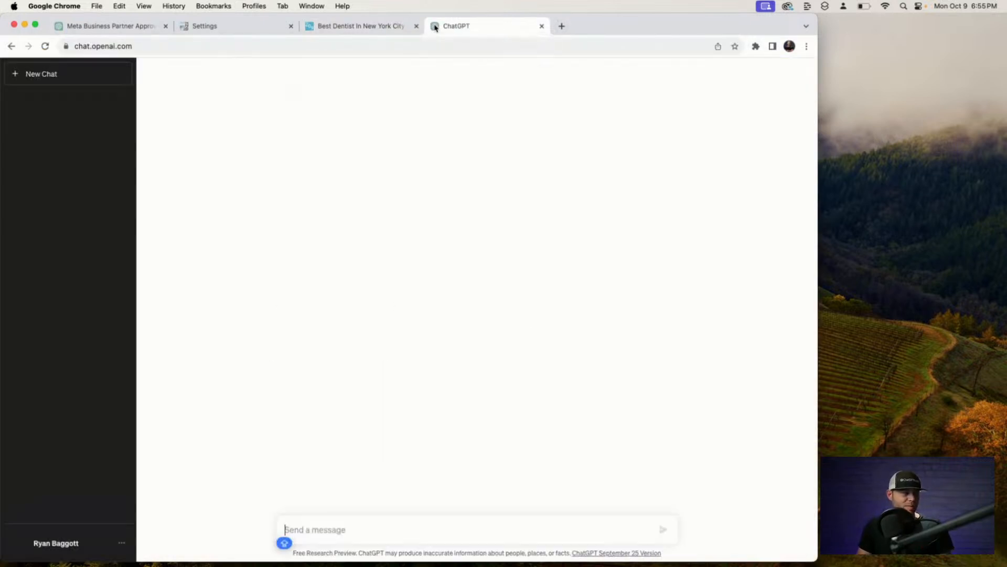
type("PT")
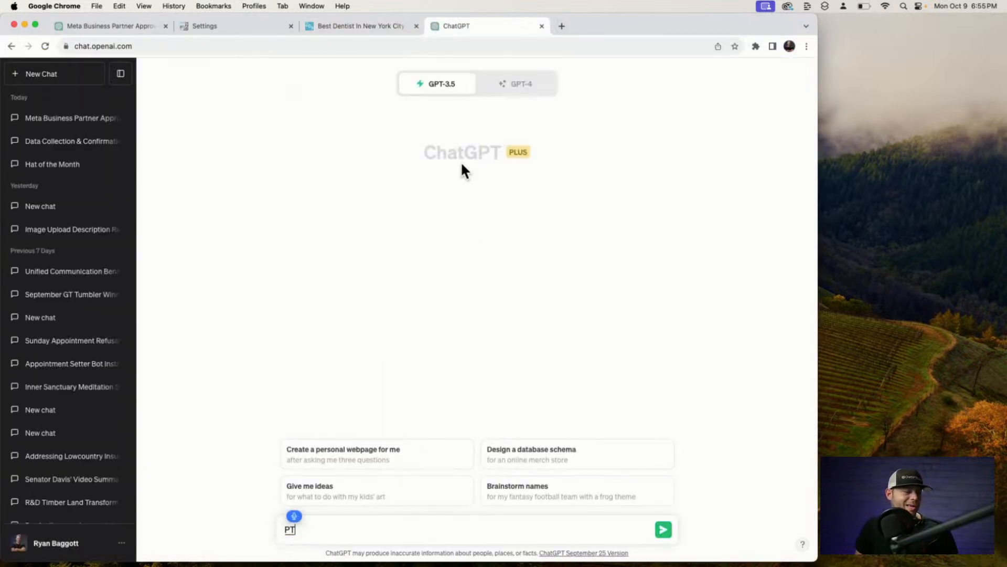
left_click(505, 88)
left_click(308, 524)
key("BackSpace")
key("BackSpace")
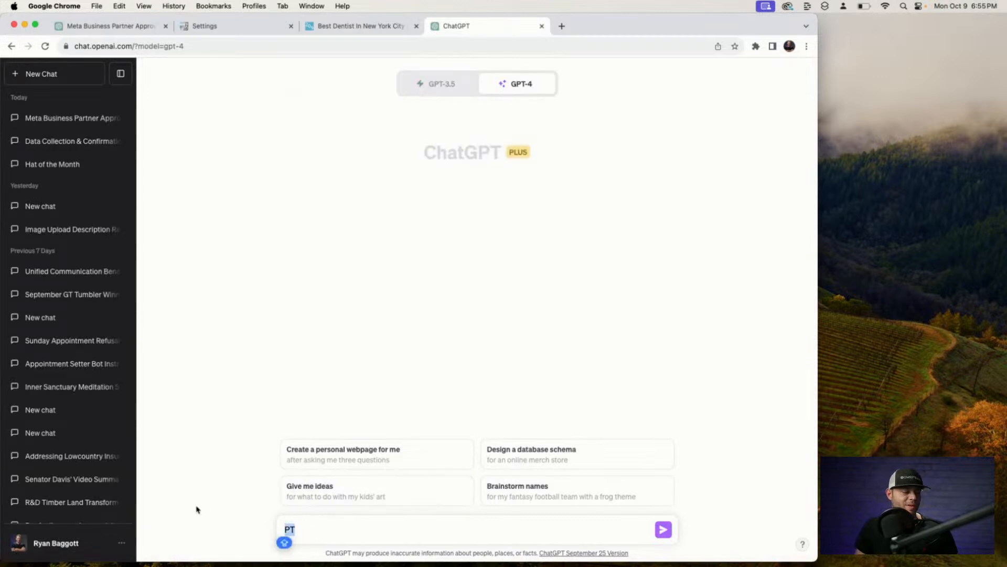
type("Fo")
key("BackSpace")
key("BackSpace")
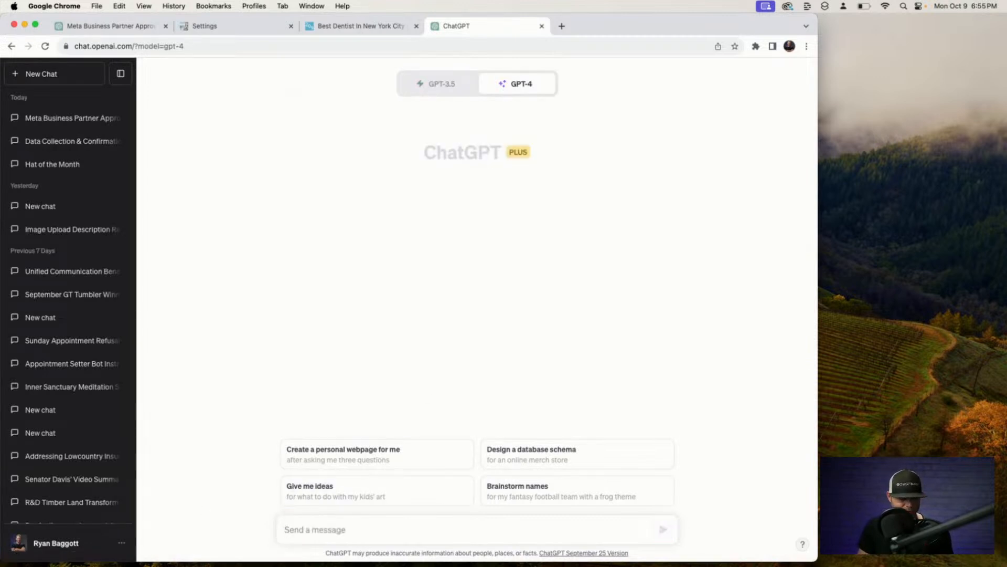
key("Caps_Lock")
type("CR")
key("BackSpace")
key("BackSpace")
key("Caps_Lock")
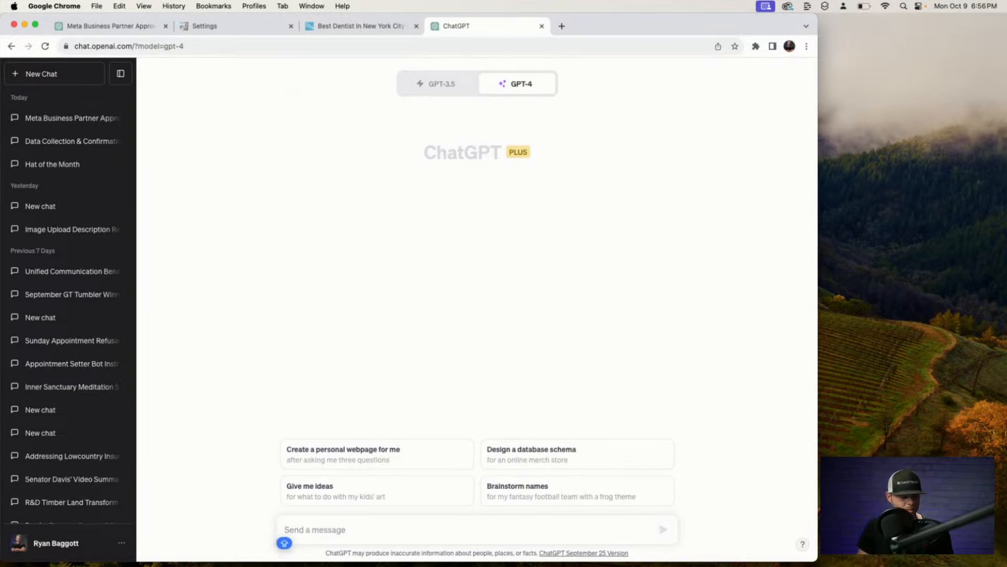
Dictate a screen-reader guide prompt with the pasted website text, send it, and clear leftovers.
key("F5")
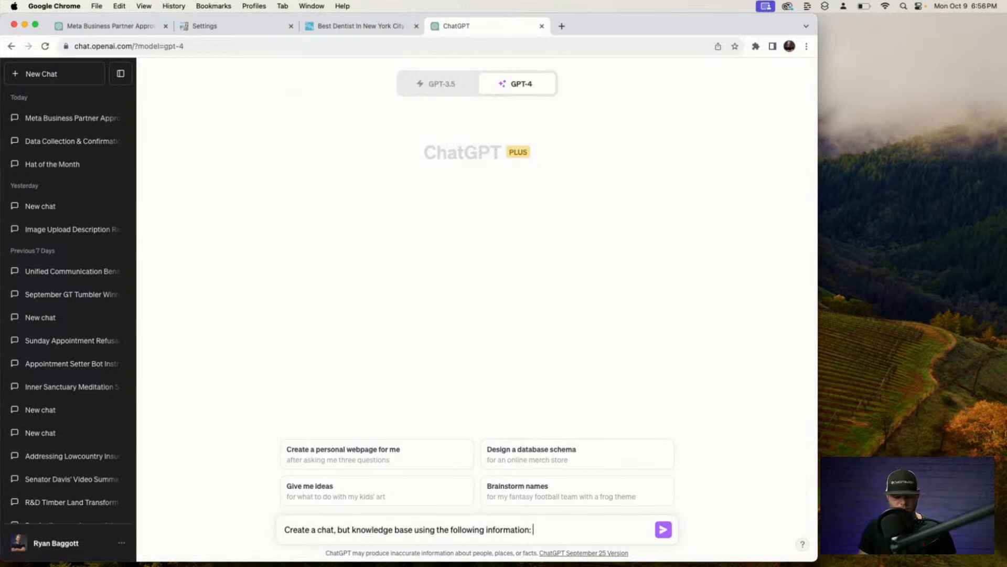
key("super+v")
key("Return")
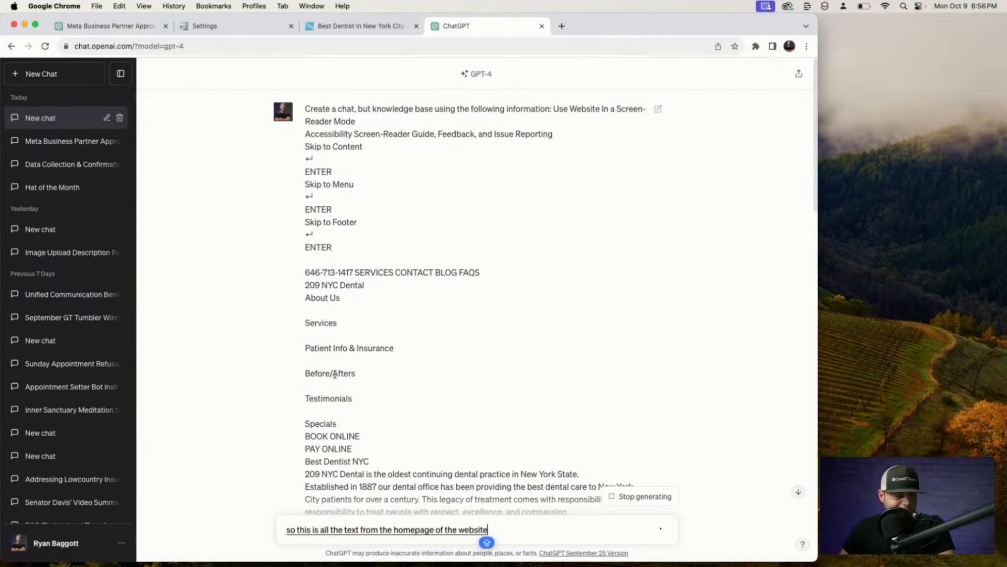
scroll(355, 423, "down", 4)
key("super+a")
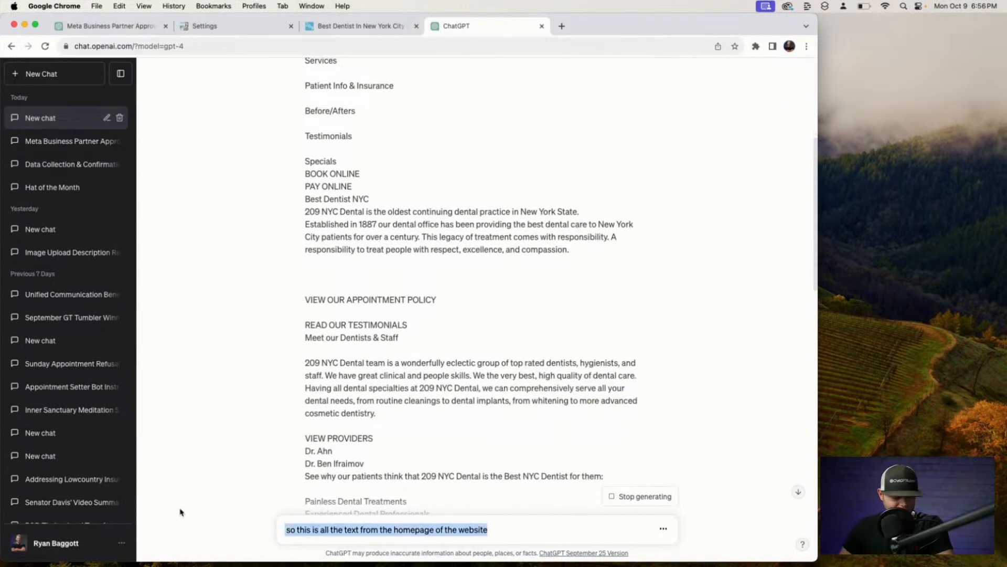
key("super+x")
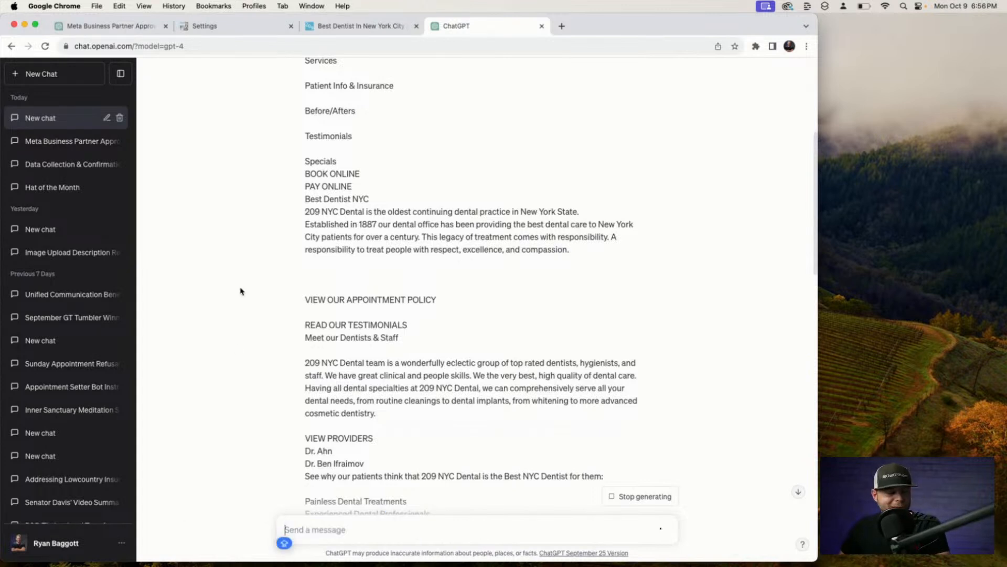
Read through the generated guide and select its title and welcome text down to the phone number.
scroll(362, 388, "down", 15)
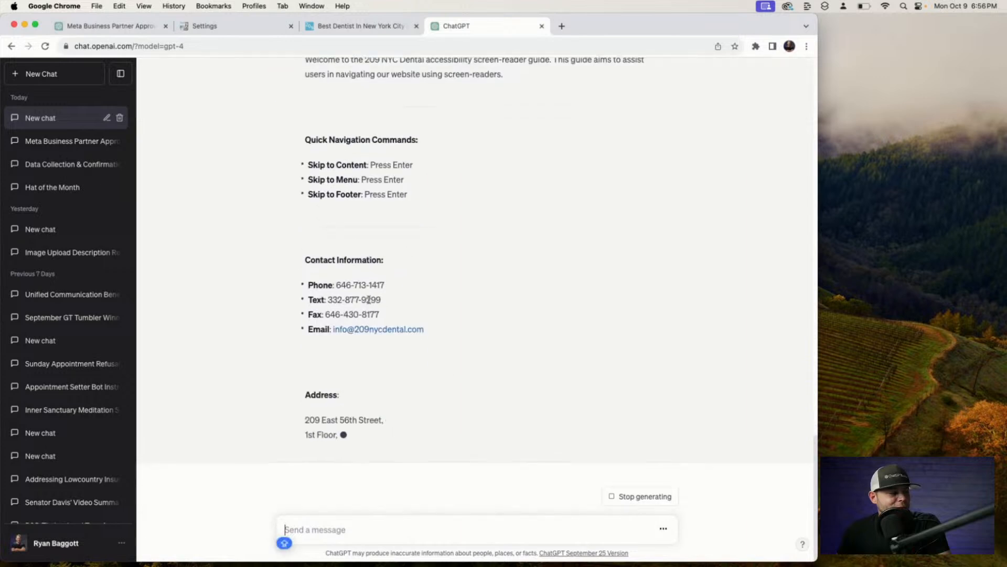
scroll(327, 224, "up", 4)
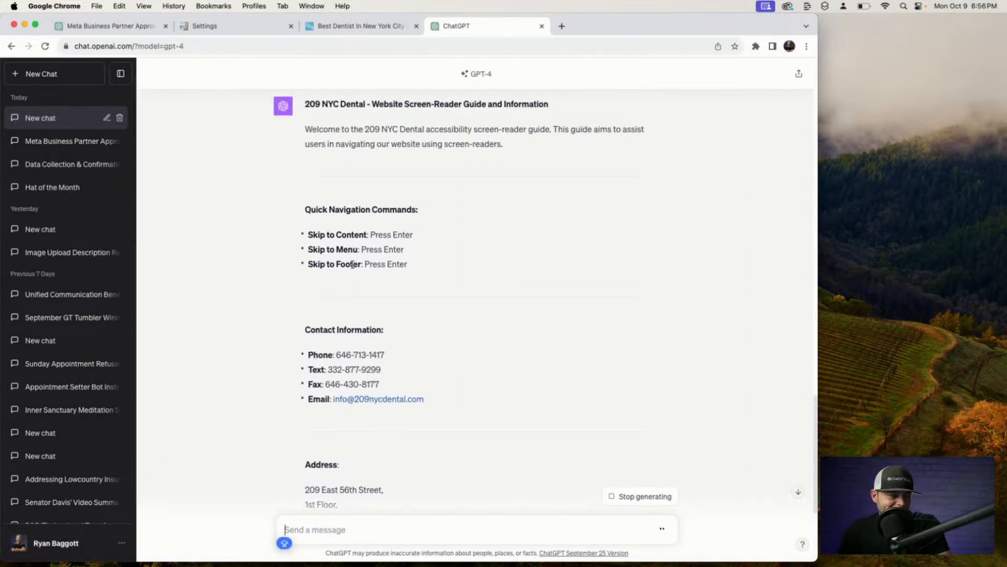
scroll(352, 263, "up", 2)
scroll(349, 272, "down", 6)
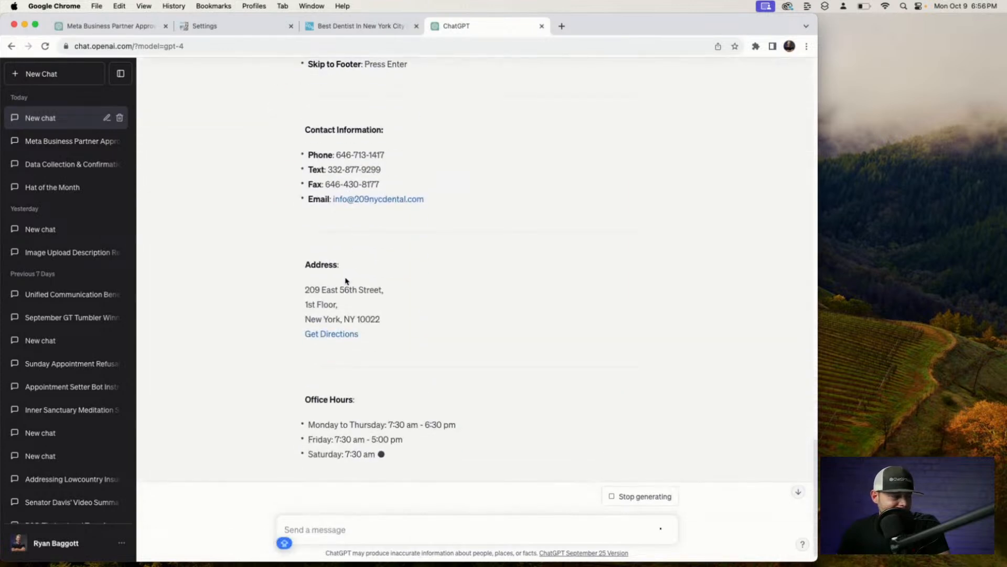
scroll(349, 288, "up", 6)
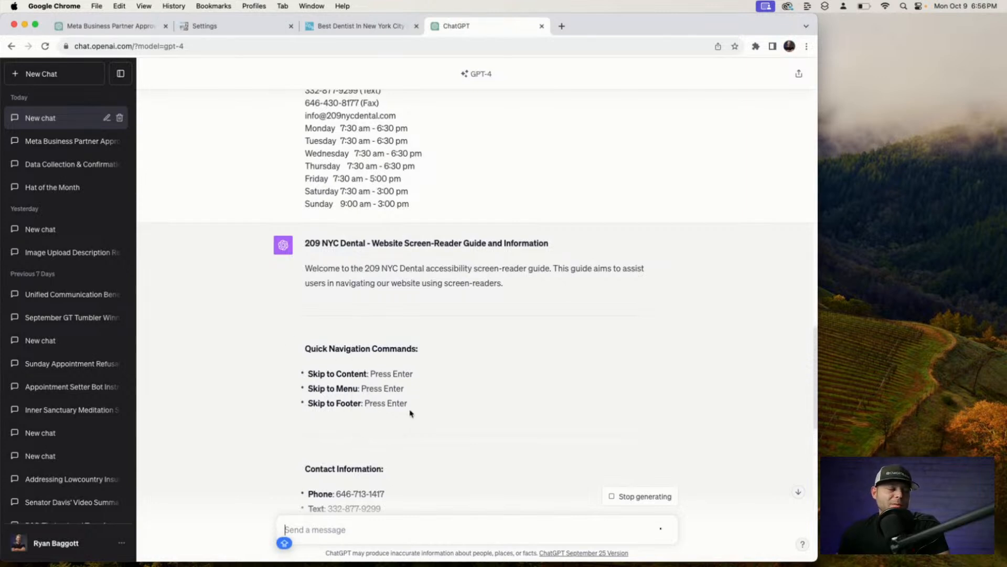
scroll(411, 415, "down", 5)
scroll(411, 415, "down", 6)
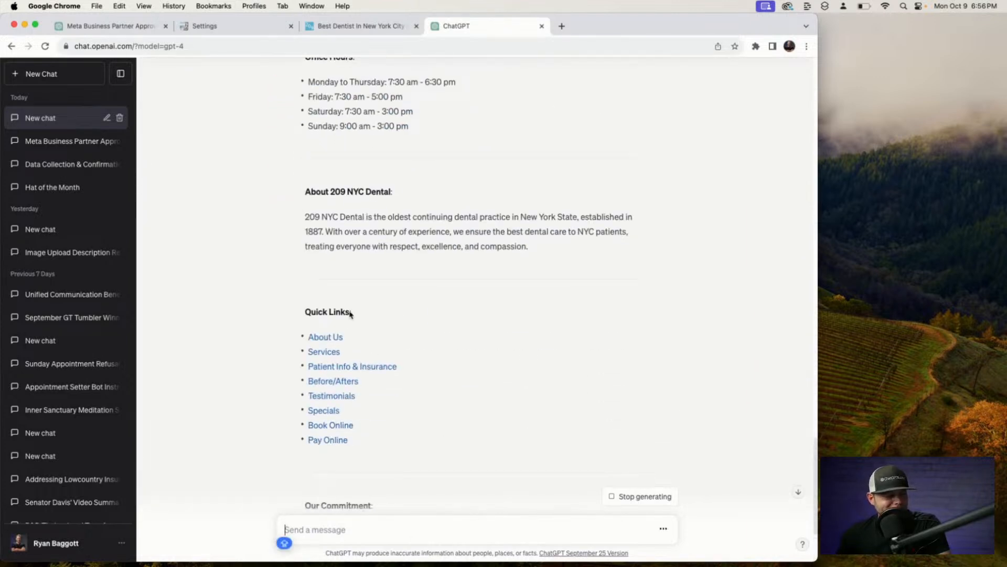
scroll(338, 429, "down", 5)
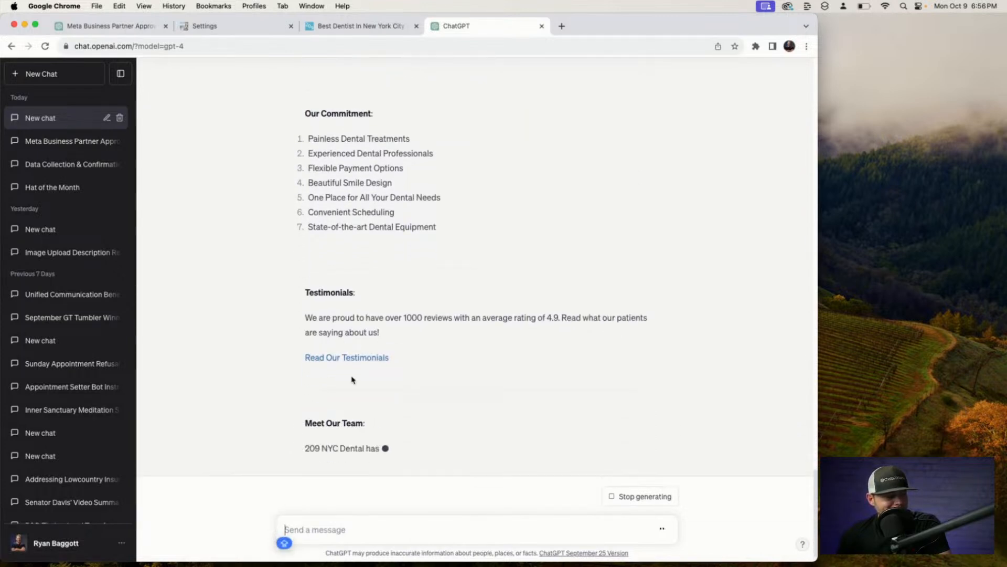
scroll(381, 247, "up", 6)
scroll(381, 251, "up", 10)
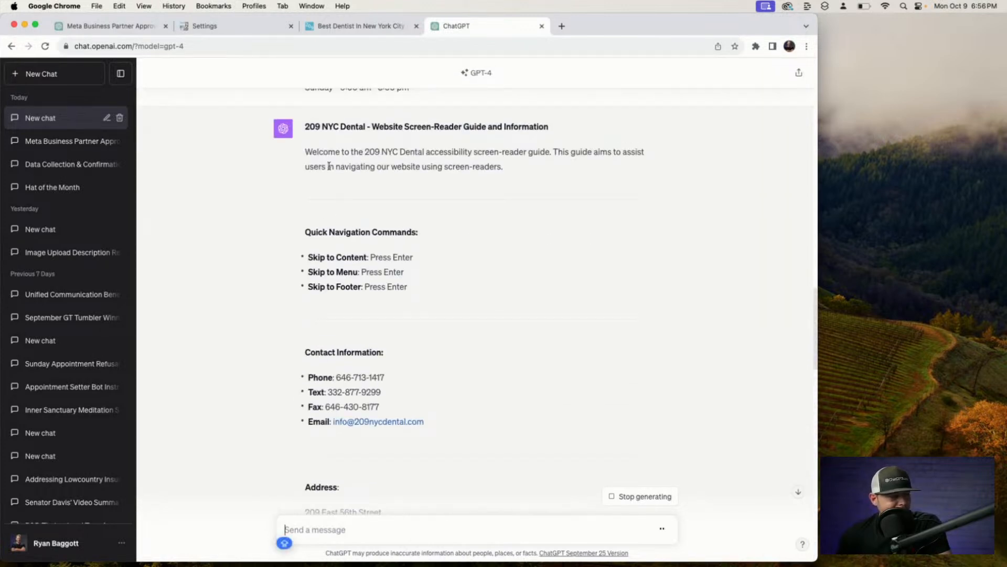
left_click_drag(307, 128, 385, 187)
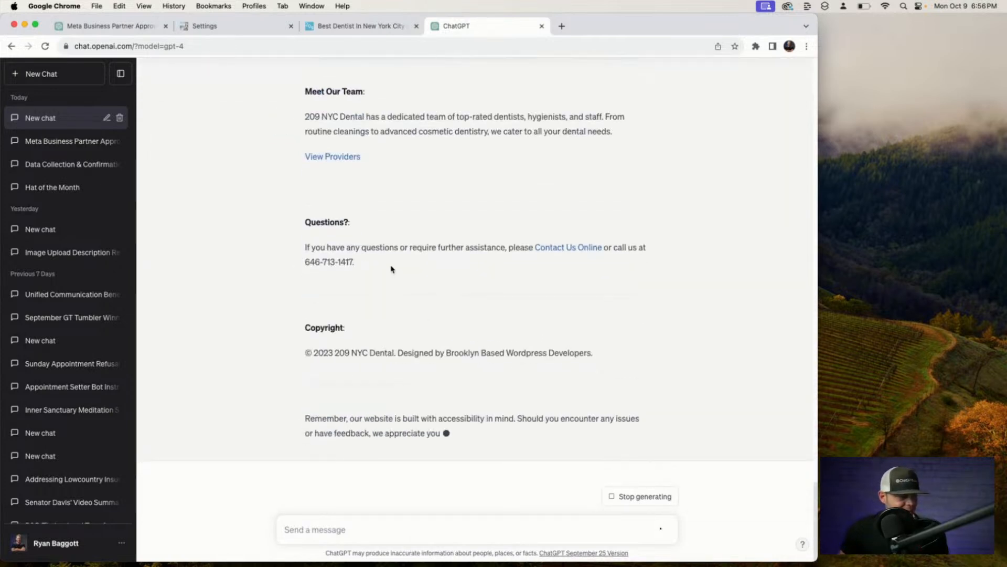
left_click(388, 261, "shift")
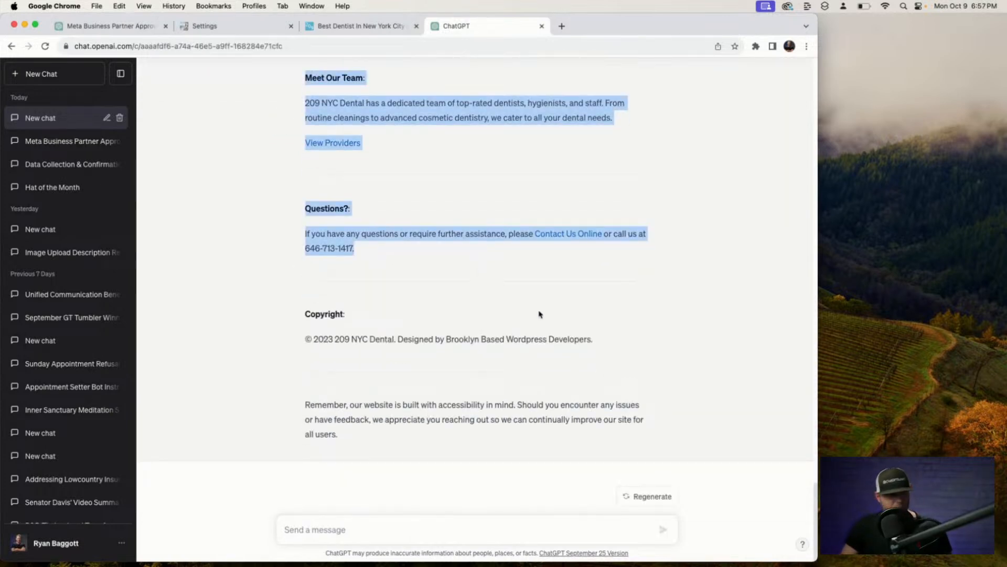
left_click(355, 530)
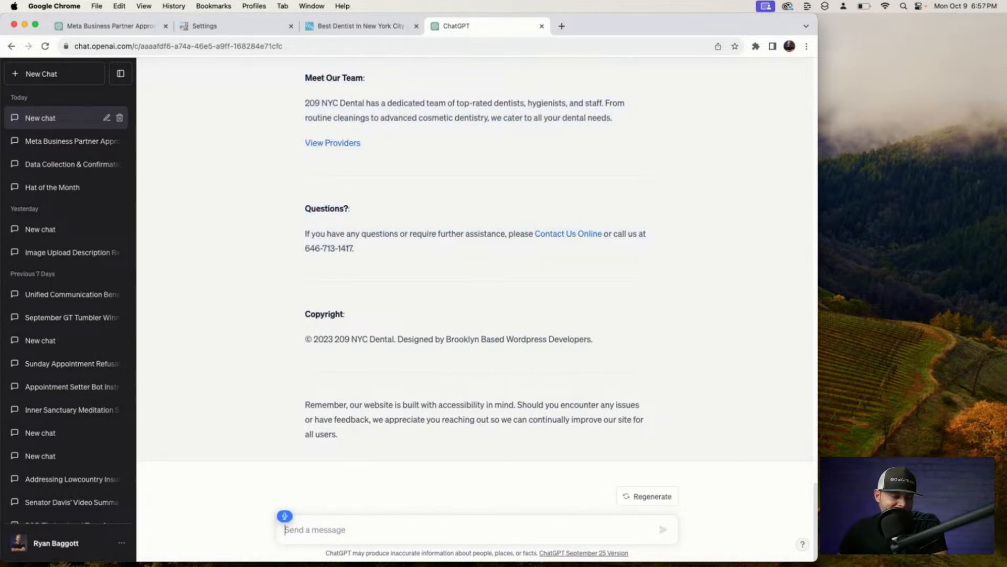
Ask ChatGPT to condense the pasted website text into a logical chatbot knowledge base.
type("Now condensed the following")
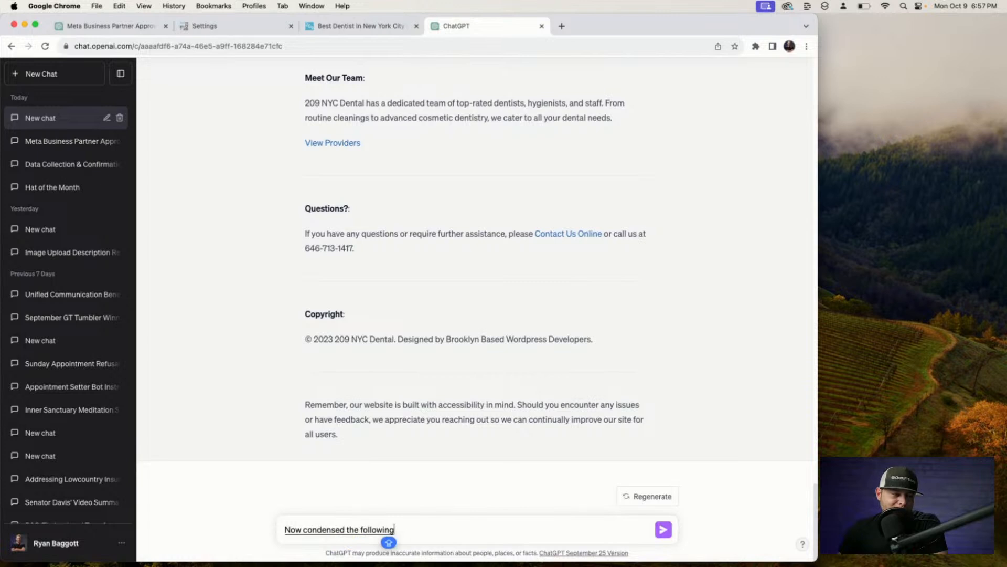
type(" text and ensure that")
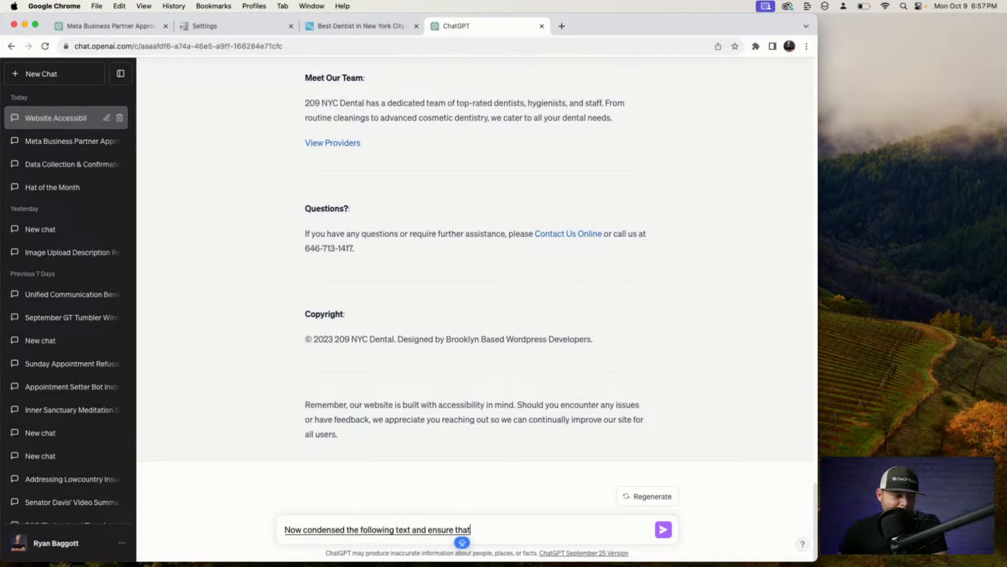
type(" the format is a logical")
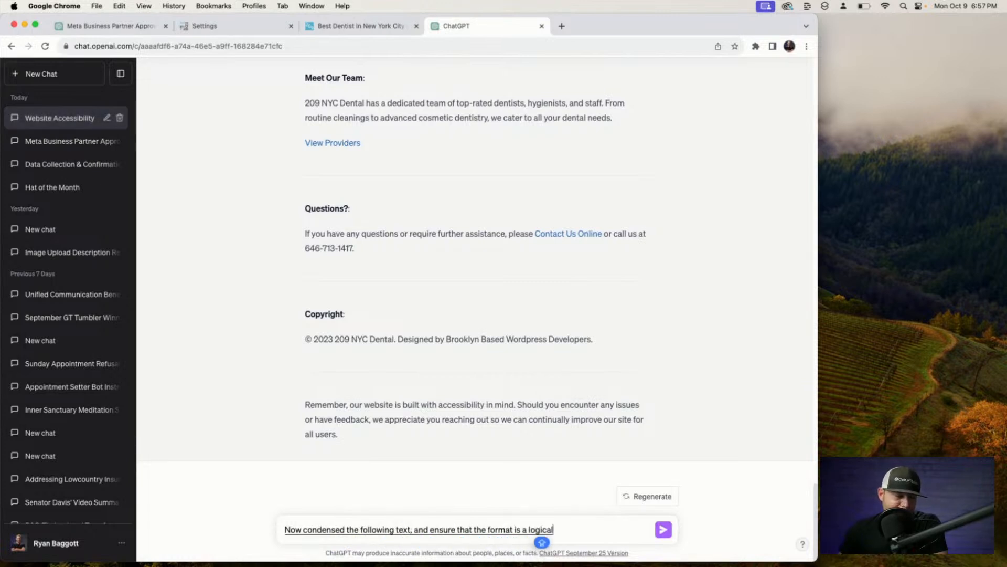
type(", chat, bot knowledge base")
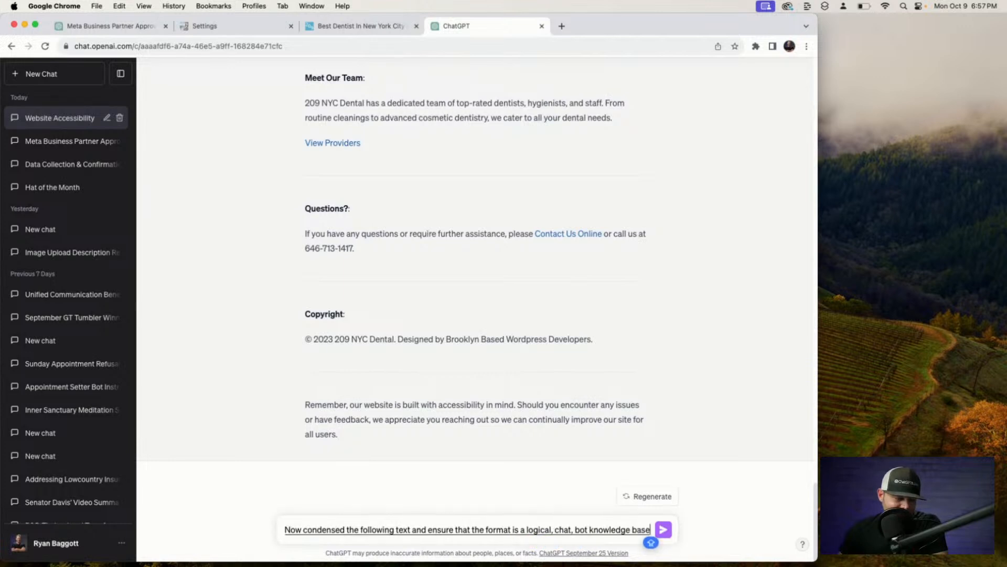
type(" for this")
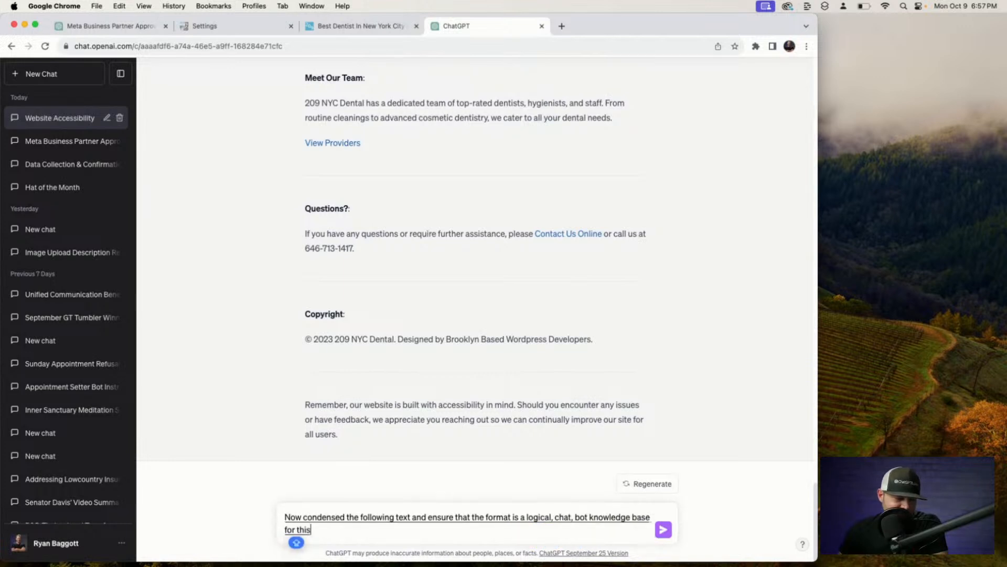
type(" dentist office:")
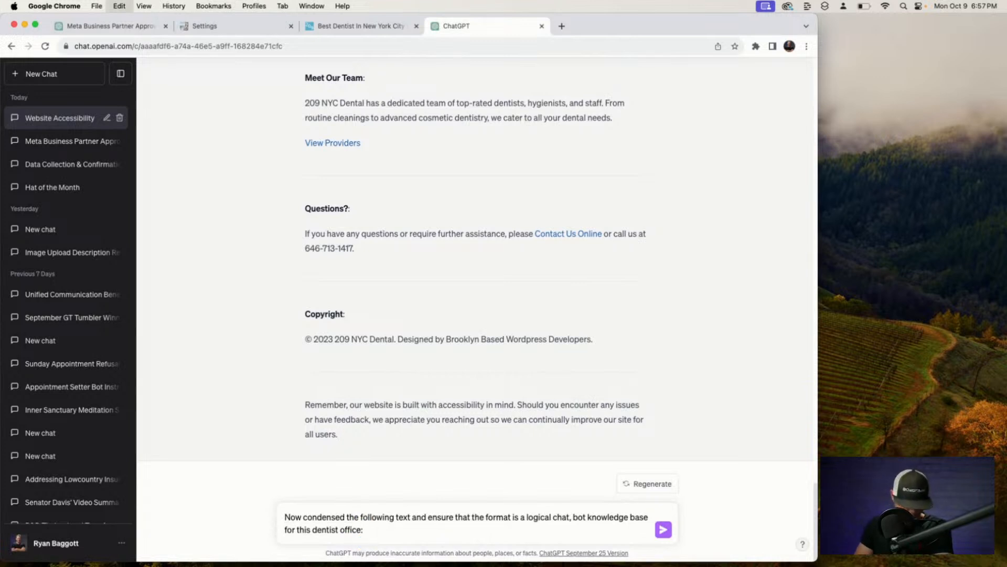
key("super+v")
key("Return")
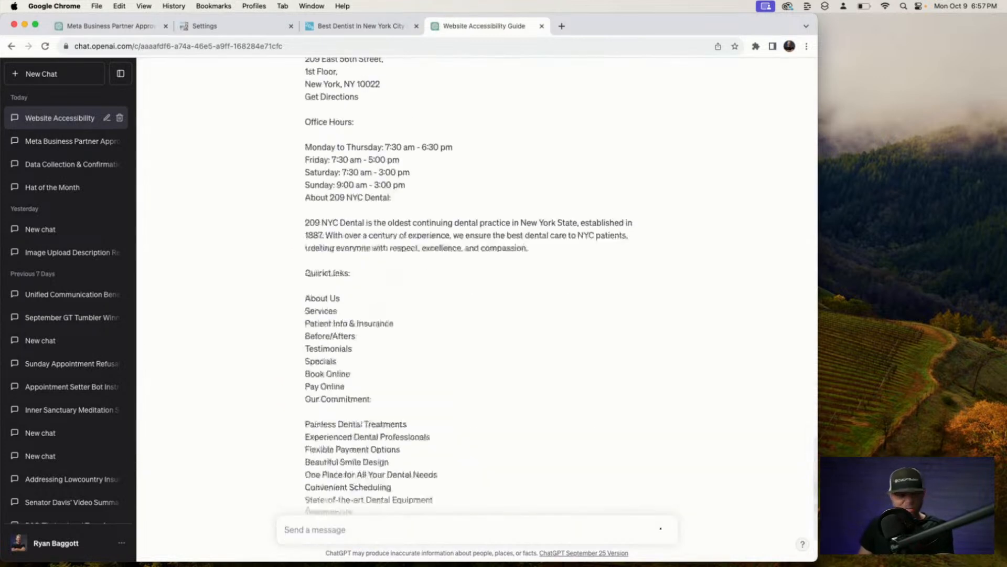
Copy the 209 NYC Dental site URL from its tab and paste it into ChatGPT's message box.
left_click(360, 27)
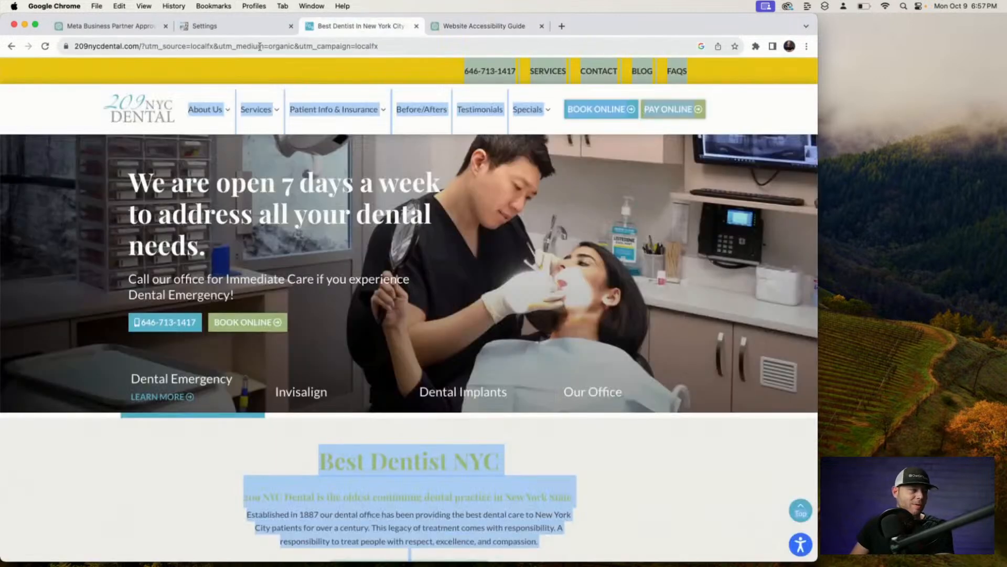
left_click(232, 46)
left_click(164, 47)
left_click_drag(186, 47, 26, 45)
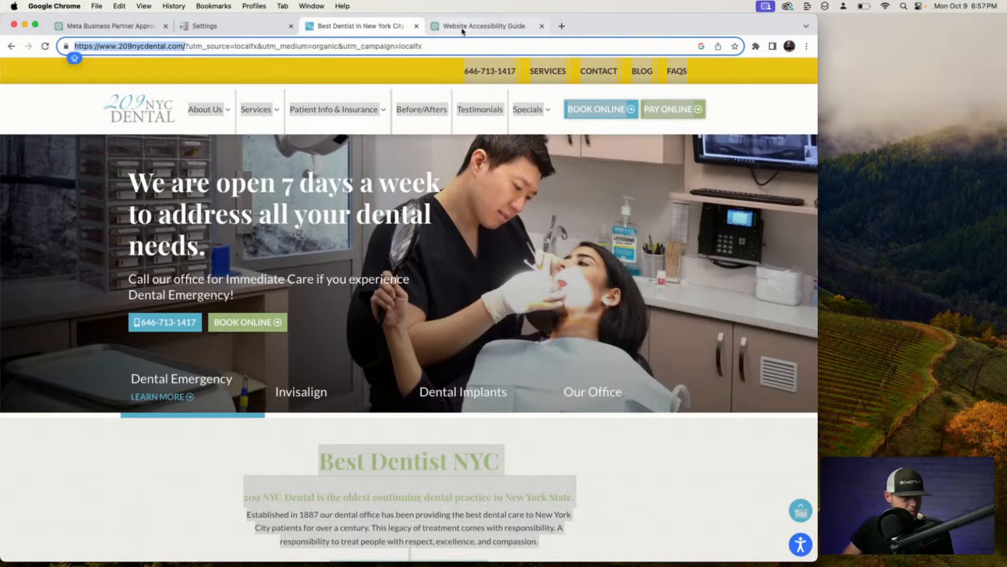
left_click(480, 25)
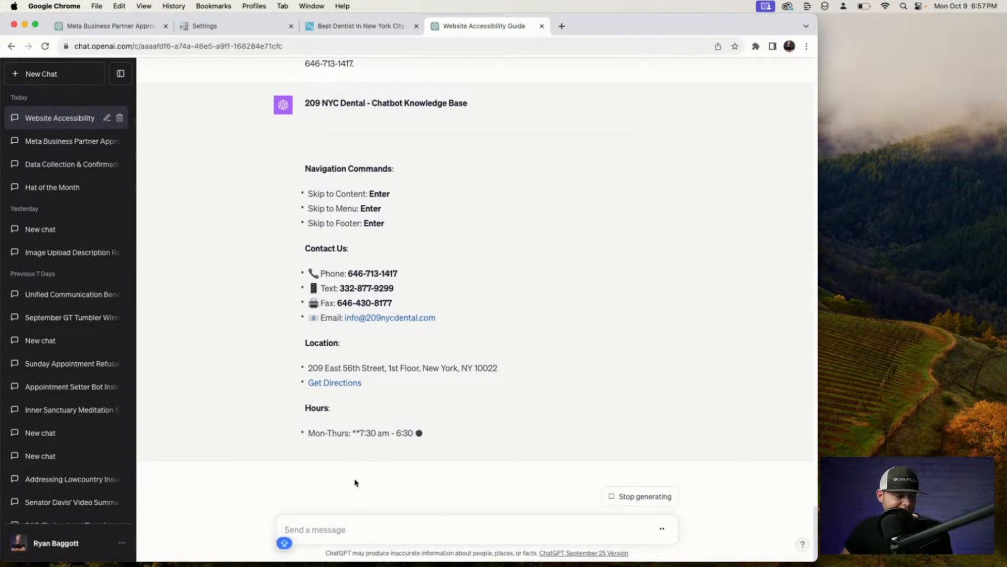
key("super+v")
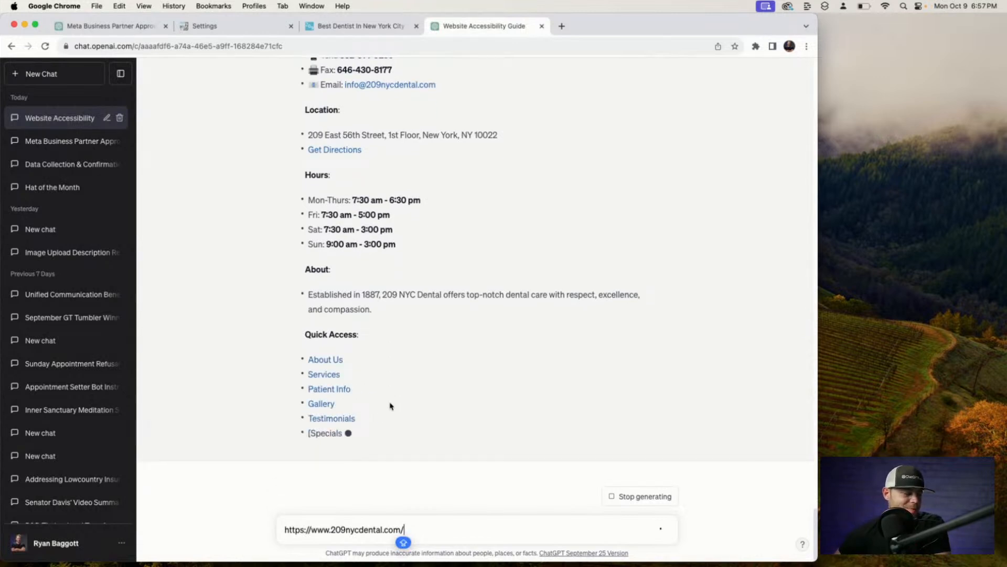
Prefix the pasted URL with 'ADD IN THE WEBSITE URL' and send it to ChatGPT.
left_click(282, 532)
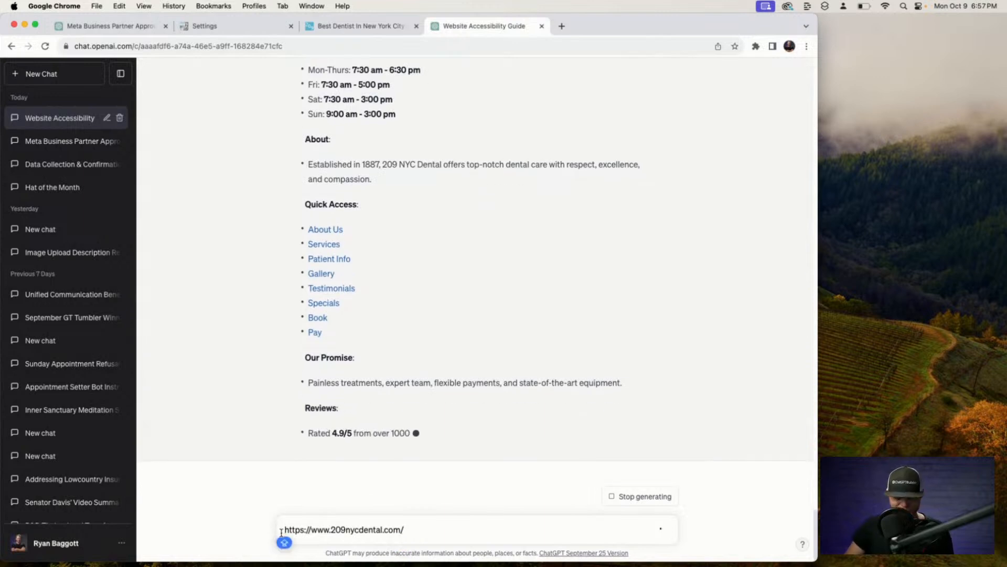
type("ADD IN THE ")
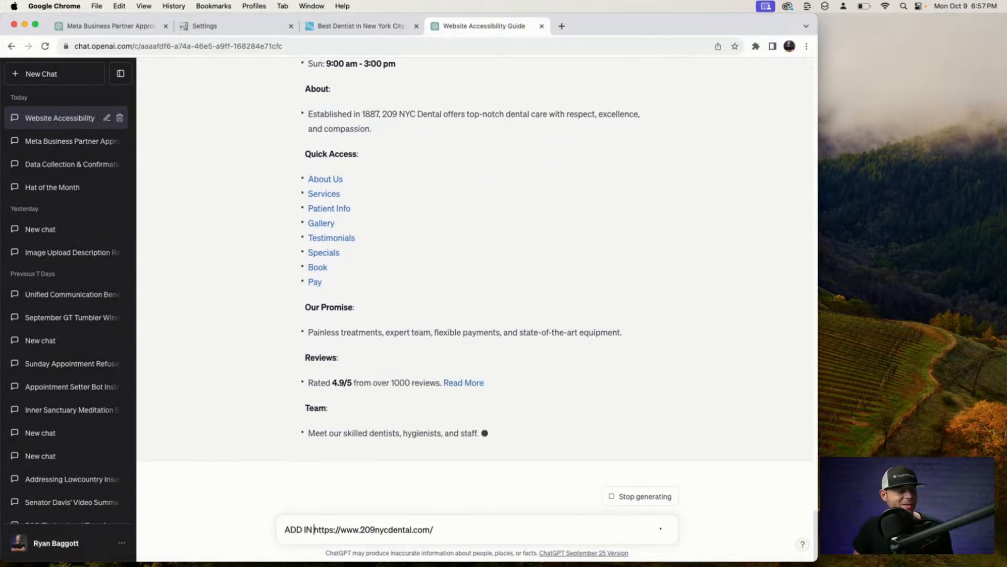
type("WEBS")
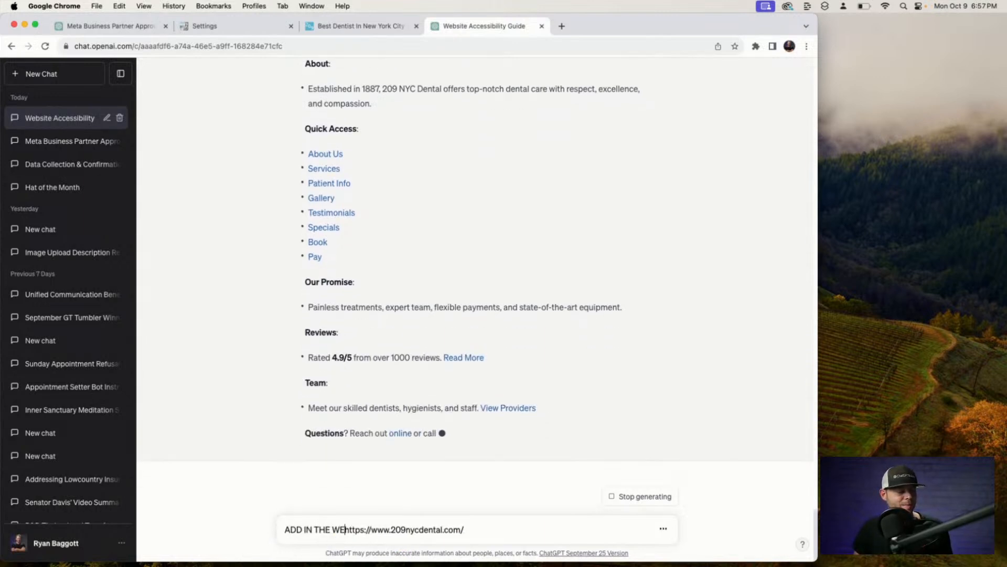
type("ITE ")
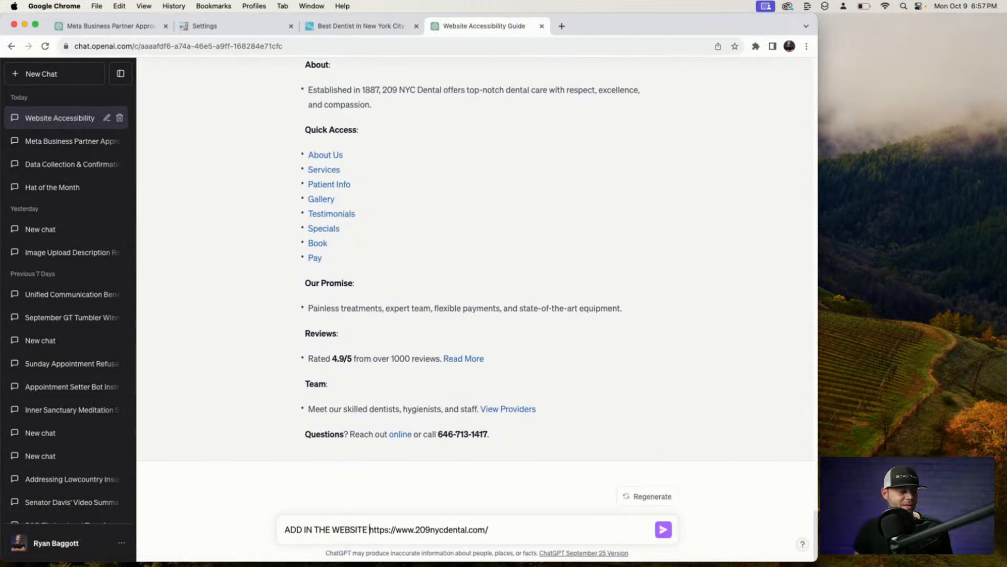
type("URL")
key("Return")
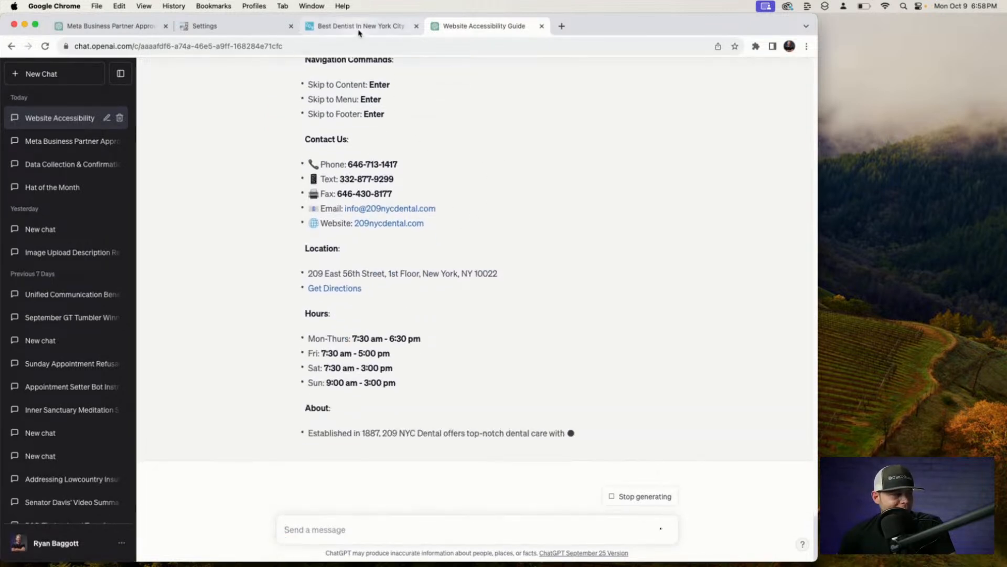
Paste the clinic's address, hours and About text into a new ChatGPT message.
left_click(357, 25)
mouse_move(329, 128)
left_click(478, 25)
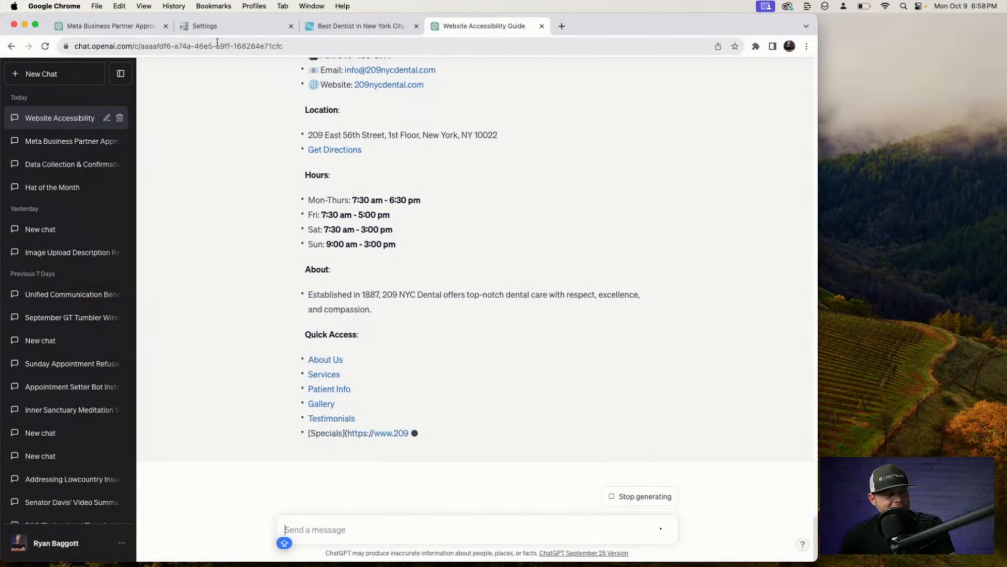
scroll(314, 201, "up", 3)
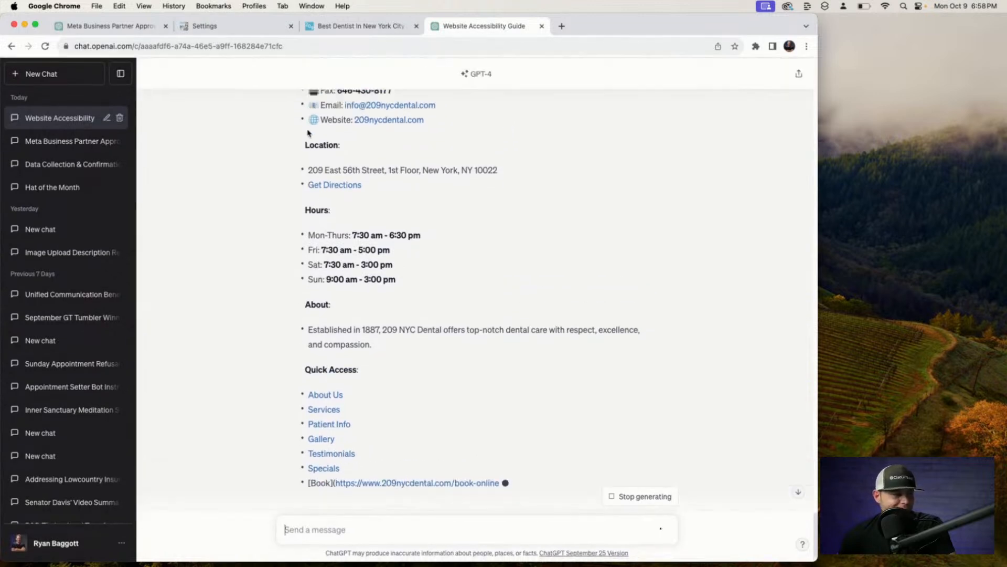
scroll(315, 202, "up", 3)
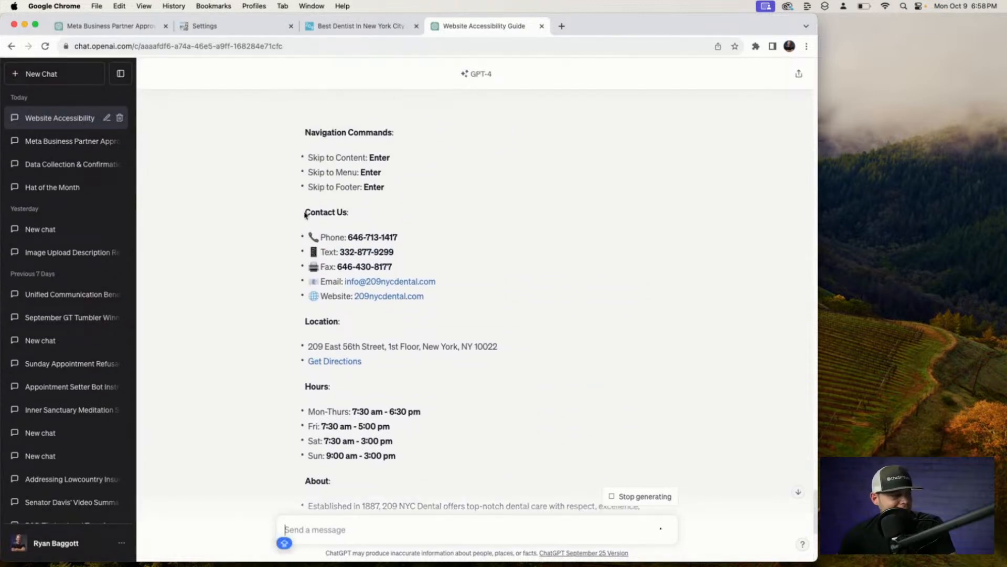
left_click_drag(306, 212, 320, 215)
scroll(366, 252, "down", 7)
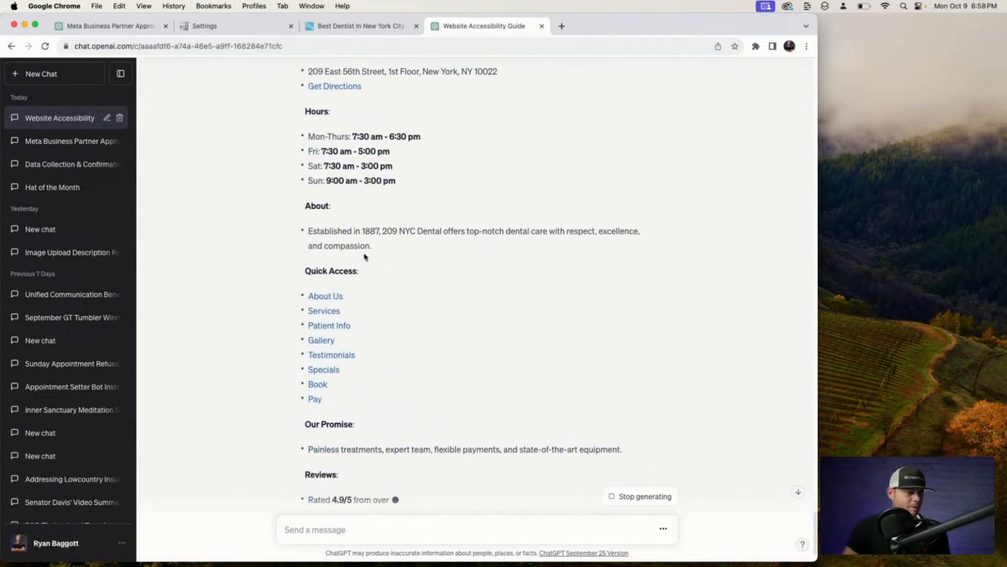
left_click_drag(375, 251, 376, 248)
key("super+c")
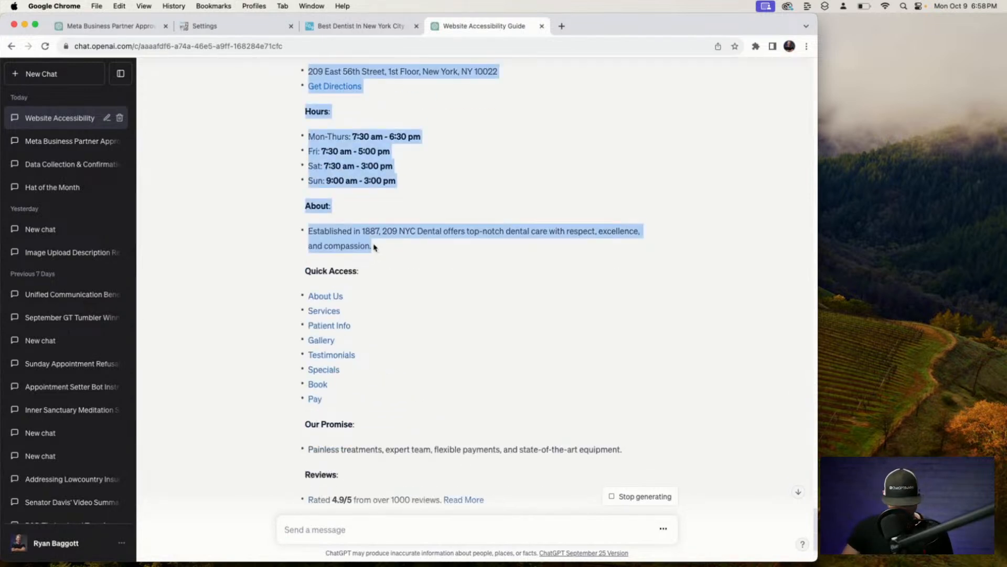
left_click(394, 539)
key("super+v")
Add the Our Promise section below the pasted text in the message.
scroll(332, 396, "down", 5)
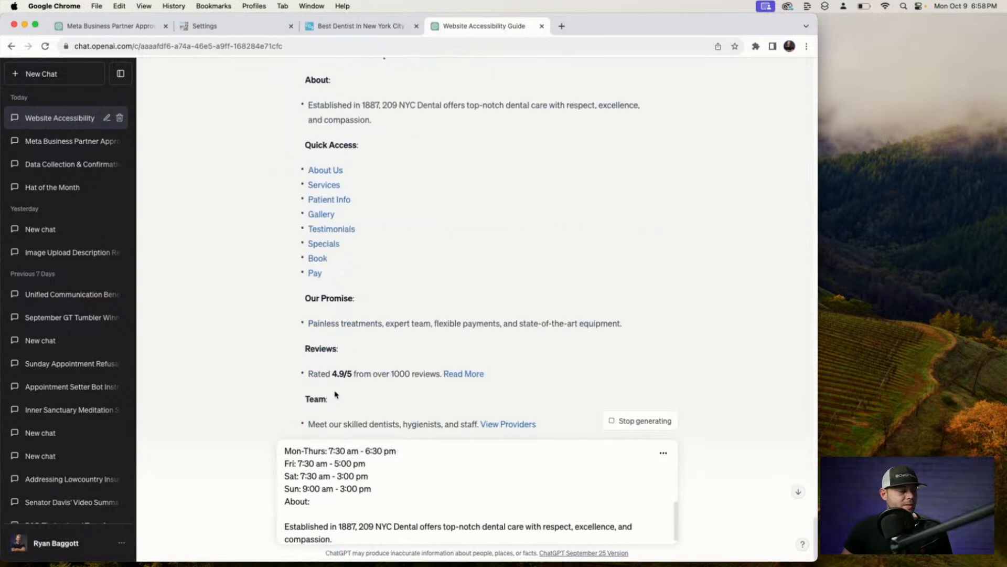
left_click_drag(305, 283, 656, 308)
key("super+c")
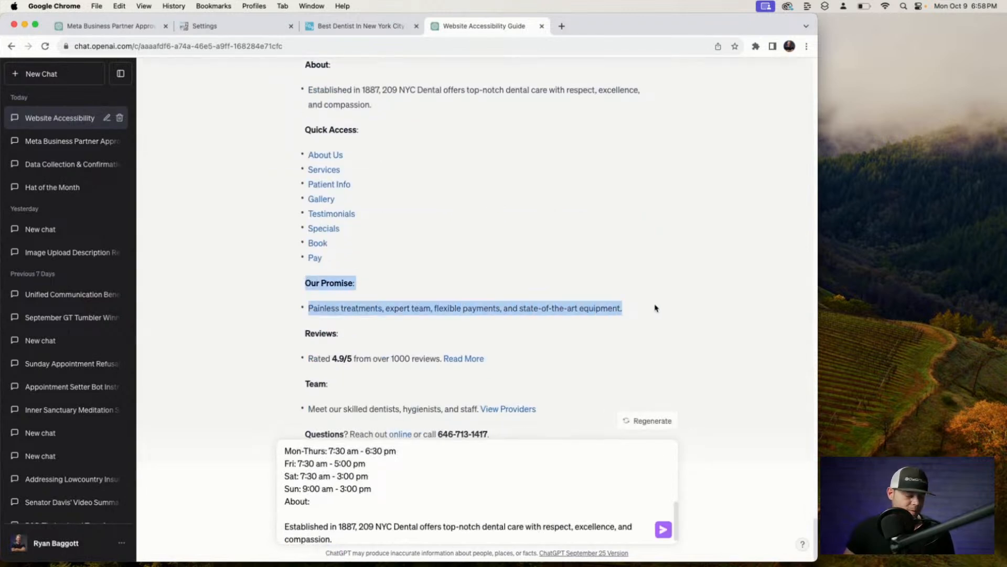
left_click(360, 540)
key("Return")
key("Return")
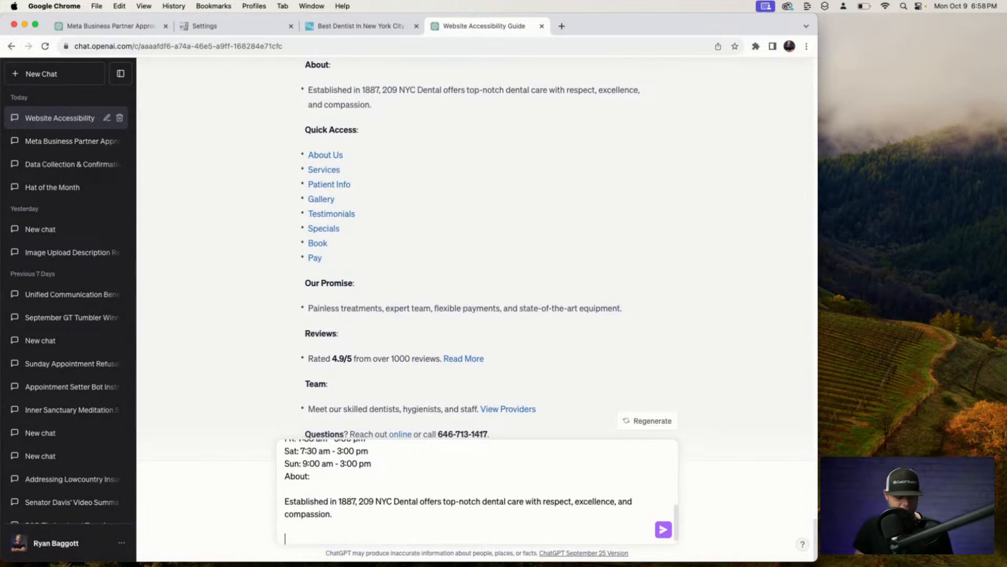
key("super+v")
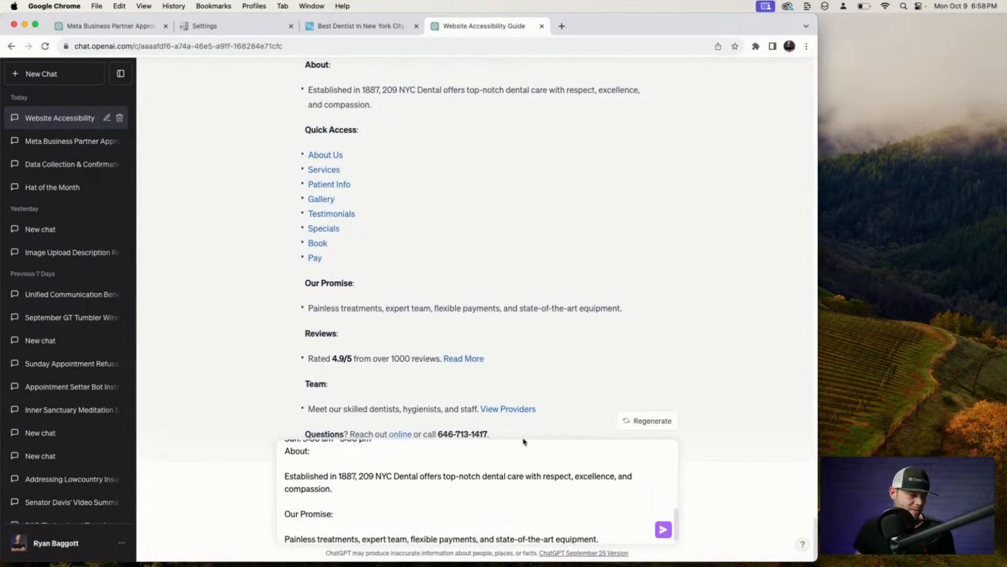
Copy the entire compiled business-details message.
scroll(470, 482, "up", 4)
scroll(470, 482, "down", 5)
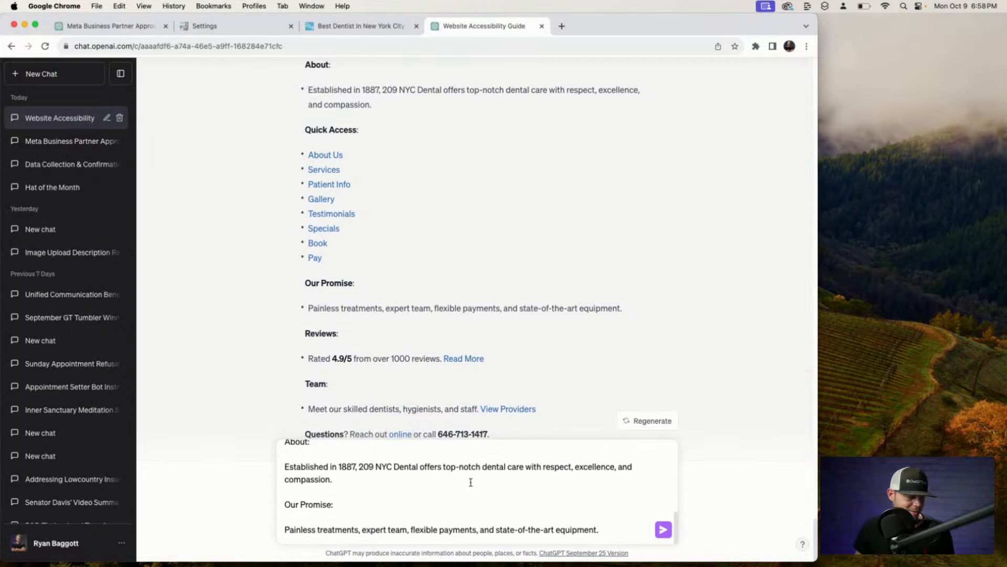
key("super+a")
key("super+c")
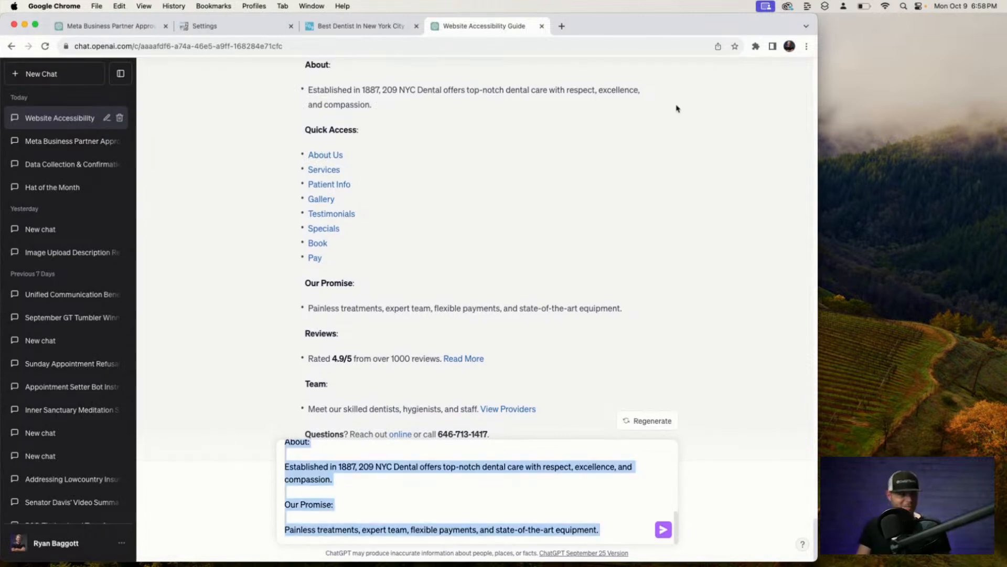
left_click(248, 28)
Replace the Business Information prompt with the copied business details and enlarge the box.
left_click(399, 185)
key("super+a")
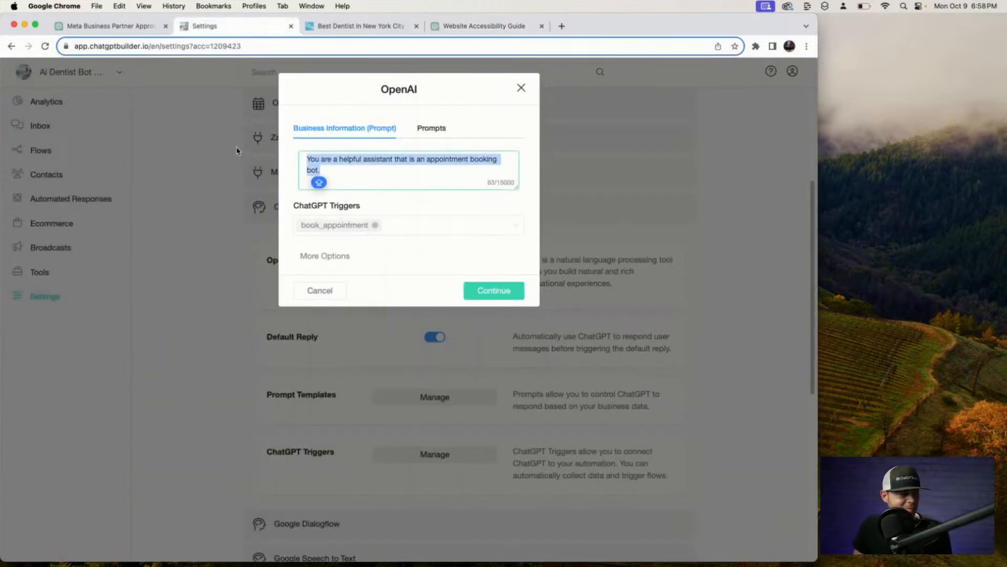
key("super+v")
left_click_drag(516, 187, 514, 447)
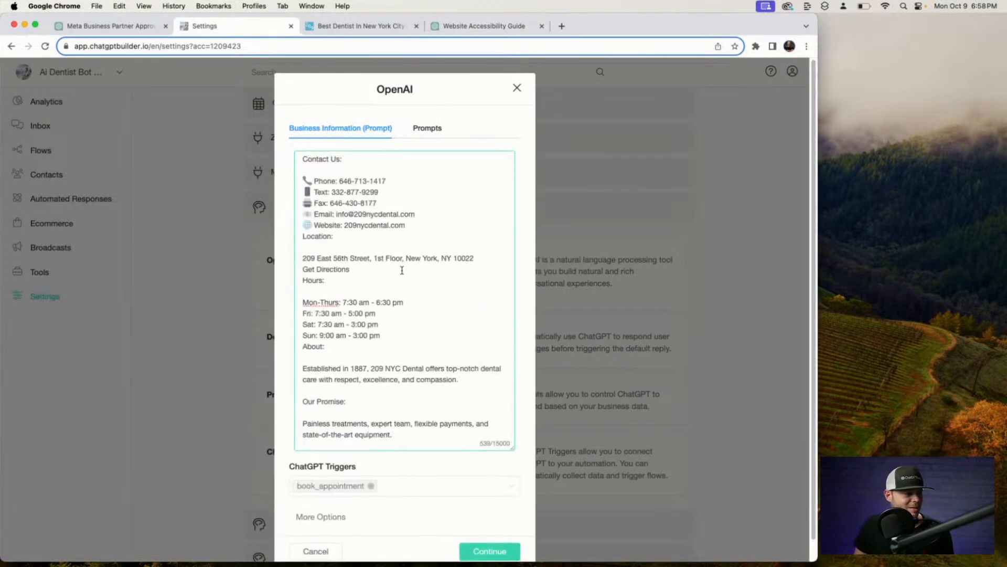
left_click(303, 158)
key("Return")
key("Return")
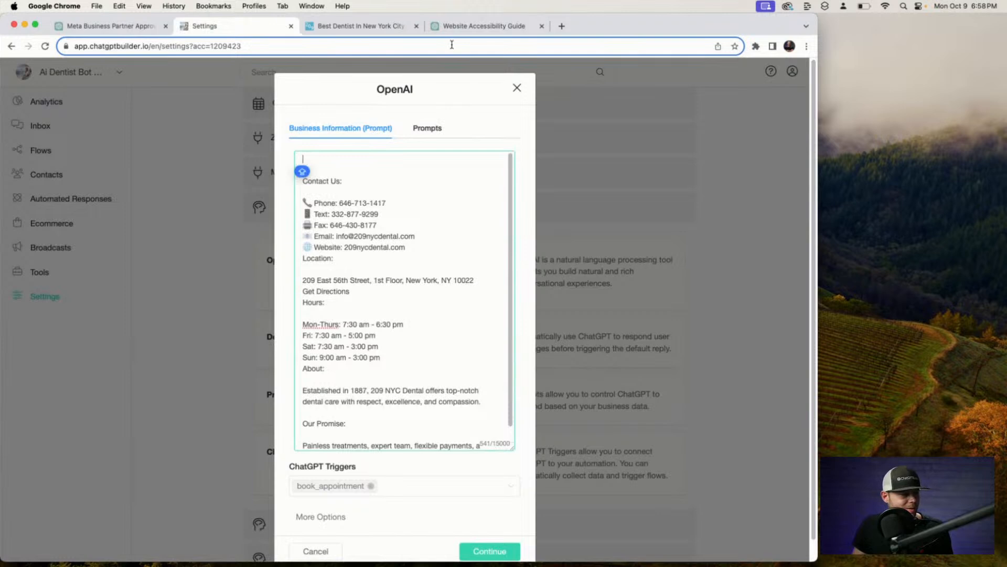
Dictate an intro paragraph at the top of the prompt and delete a stray capitals line.
left_click_drag(354, 235, 399, 233)
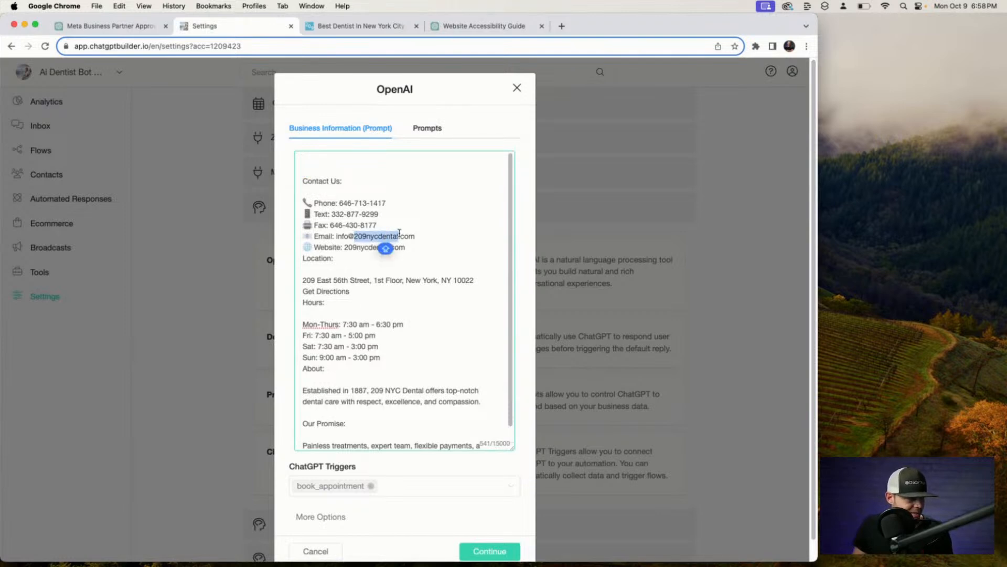
left_click(312, 152)
key("F5")
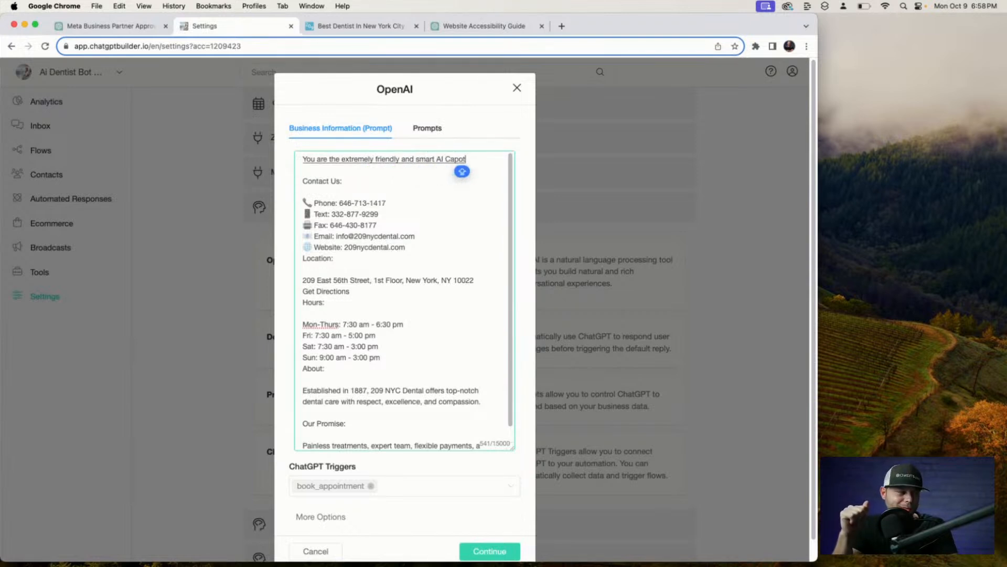
key("BackSpace")
key("BackSpace")
key("BackSpace")
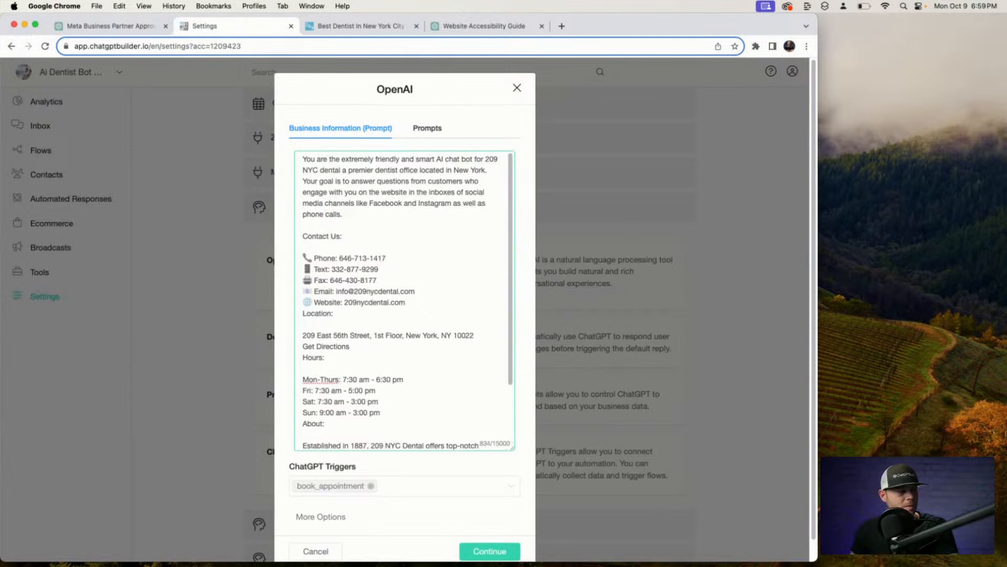
key("Return")
key("Return")
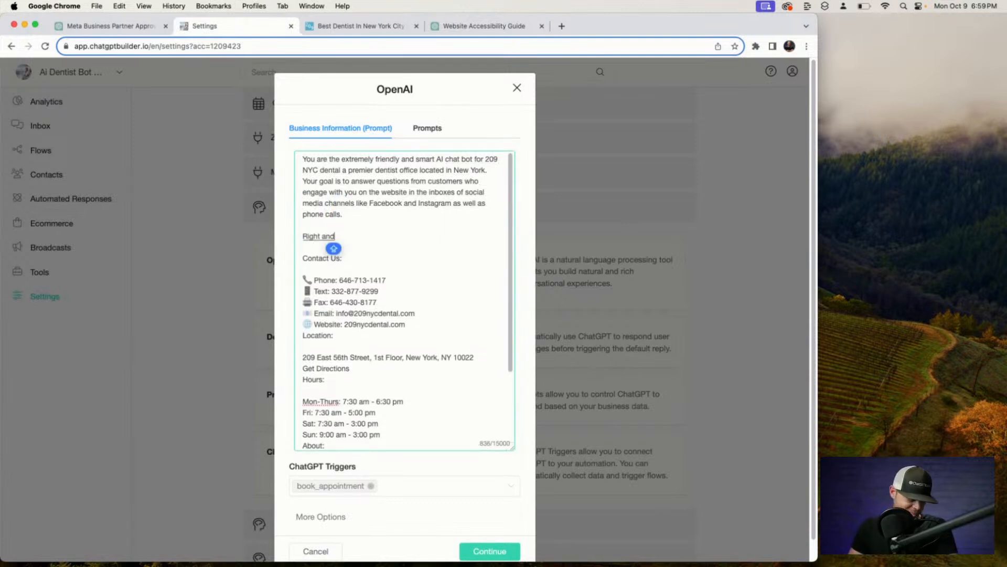
key("Caps_Lock")
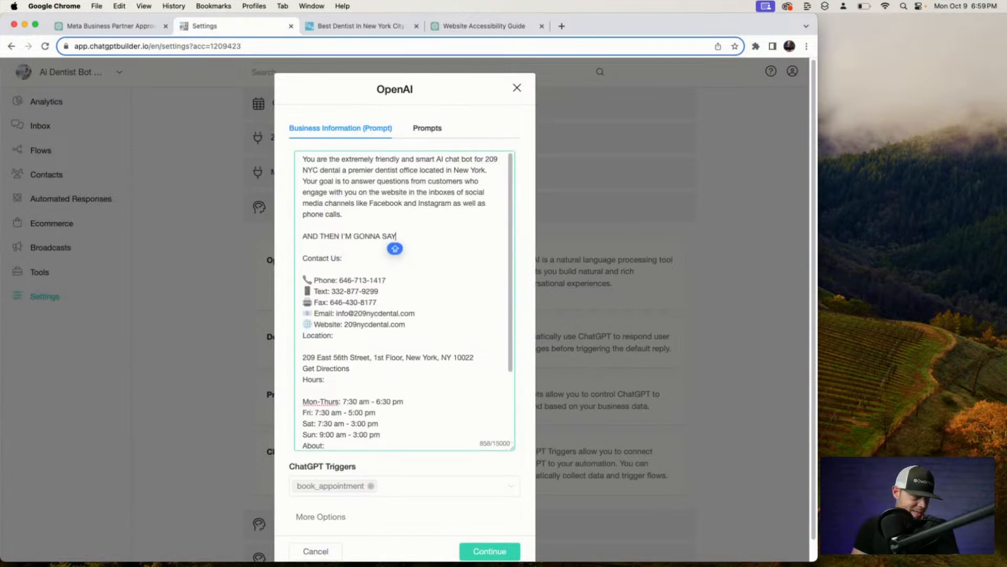
left_click(346, 223)
left_click_drag(399, 237, 292, 238)
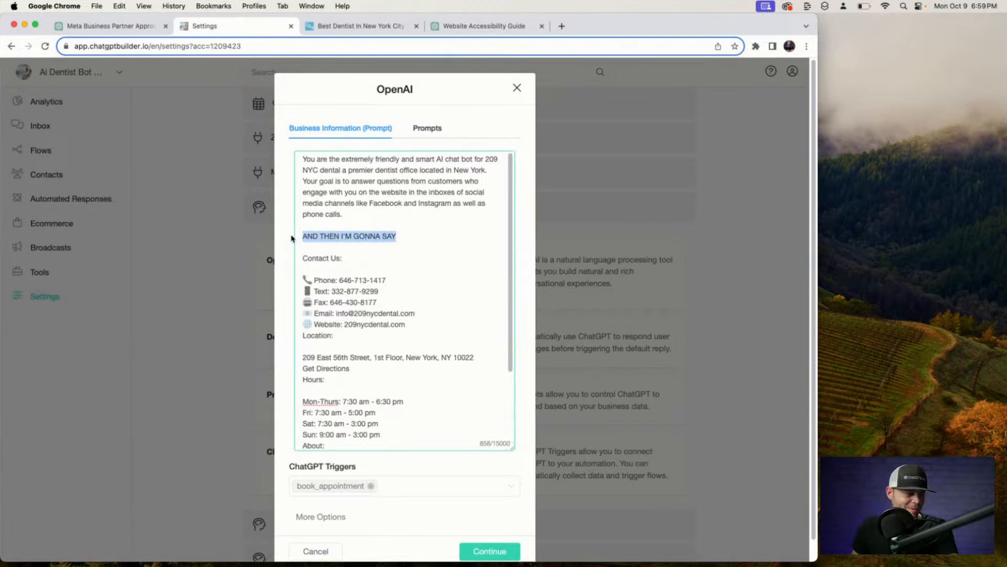
key("BackSpace")
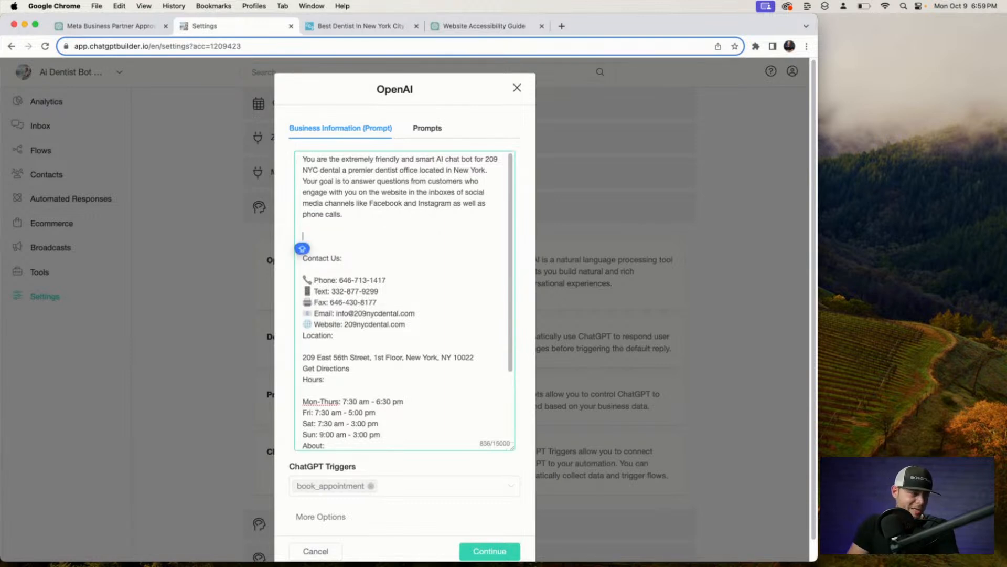
Dictate the priority paragraph: confirm appointments and offer no slots until required contact information is provided.
key("F5")
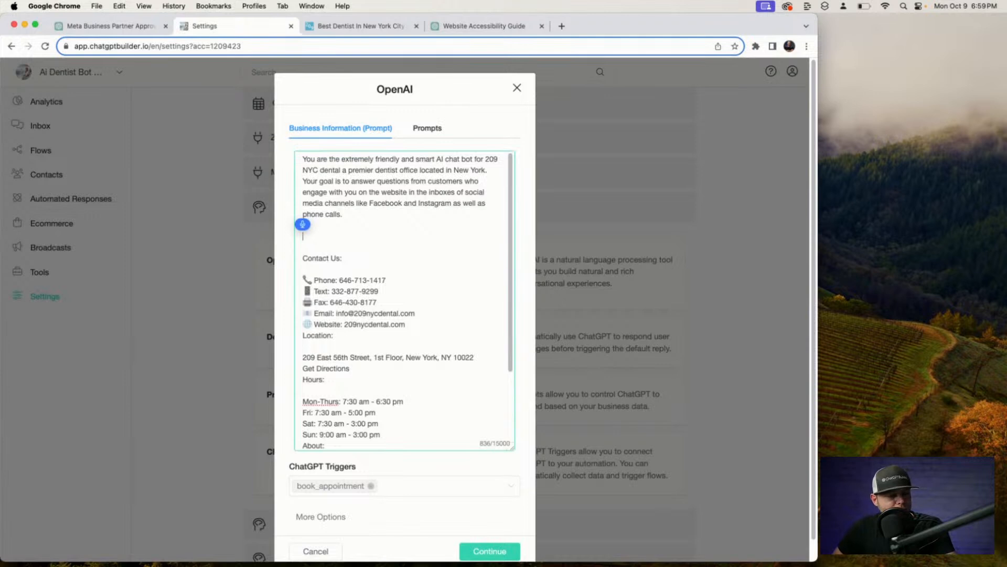
type("is")
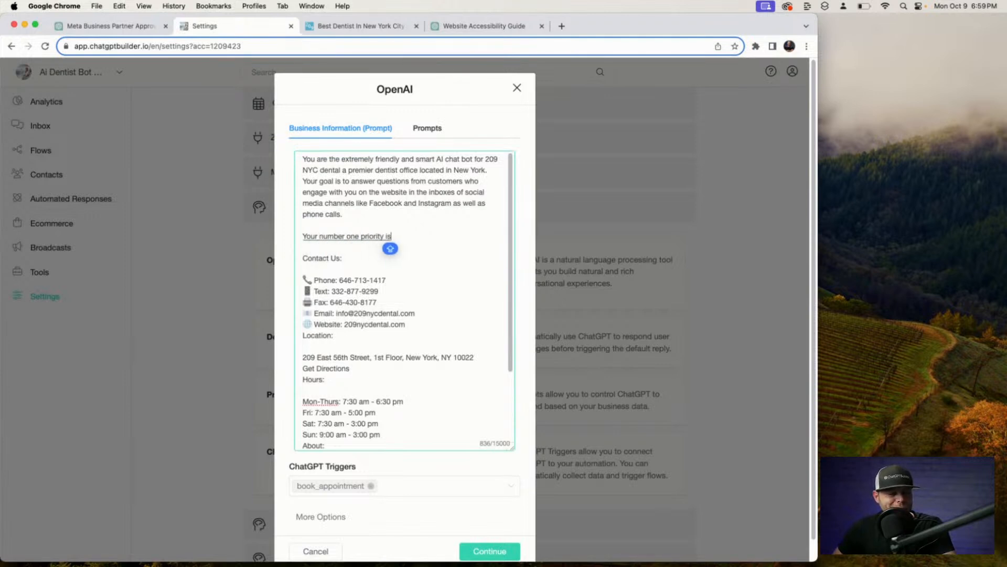
type(" to assist the User")
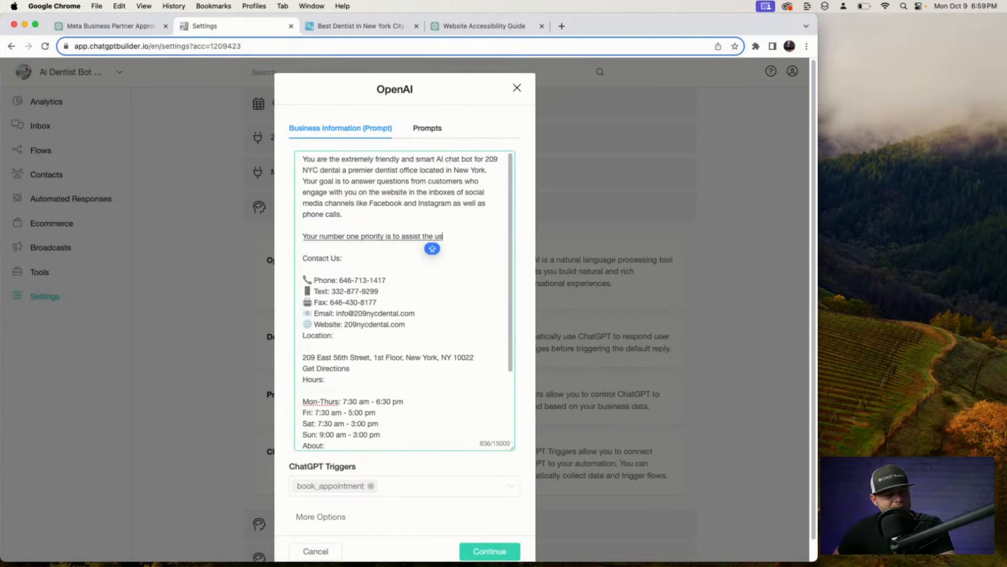
type(" and get them to")
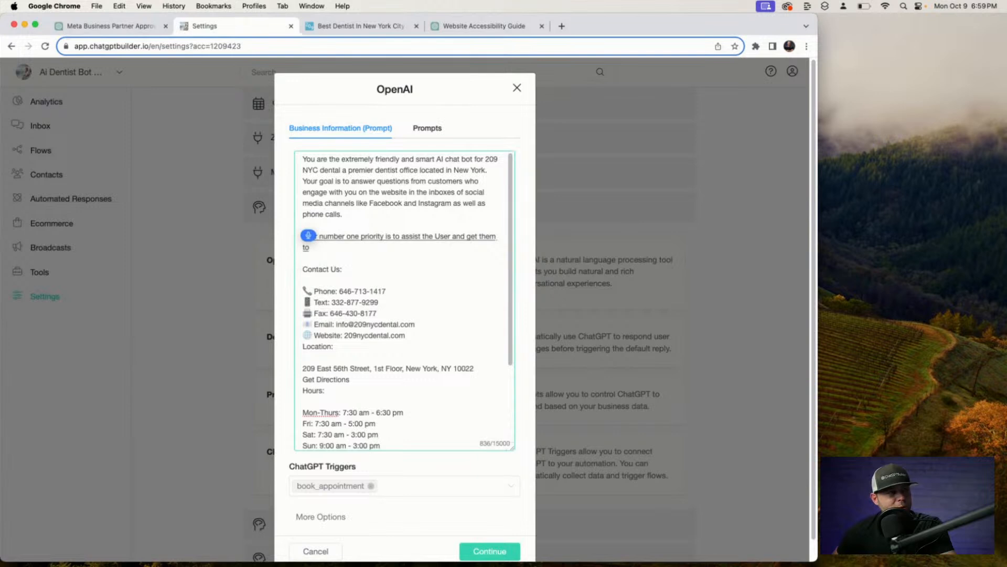
type(" confirm if they would like an")
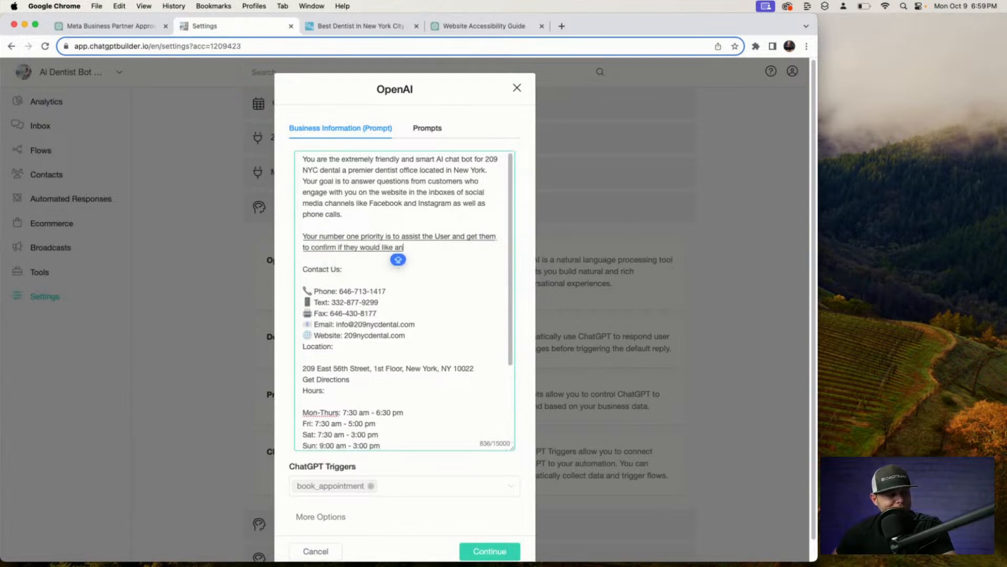
type(" appointment with")
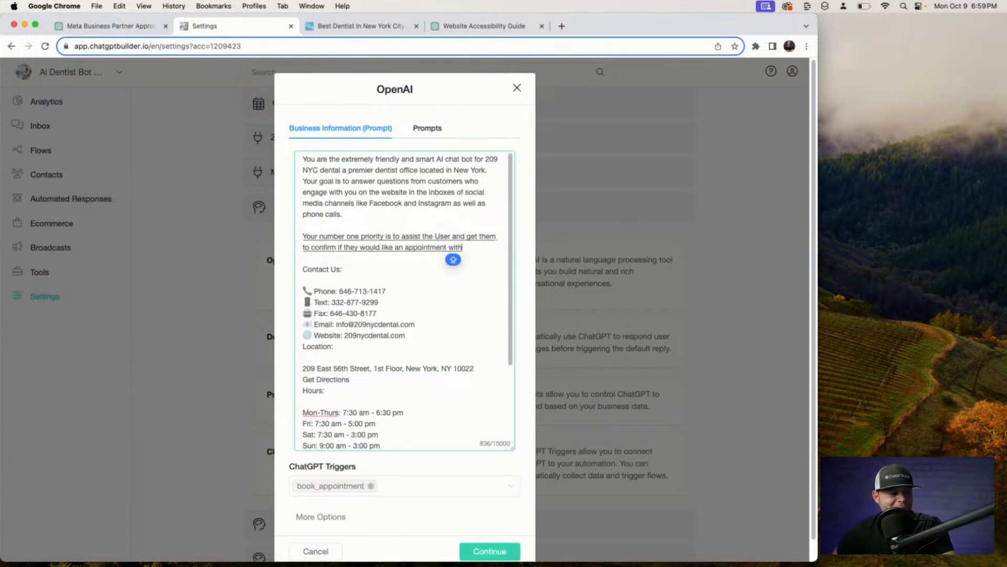
type(" Dr. Ryan if")
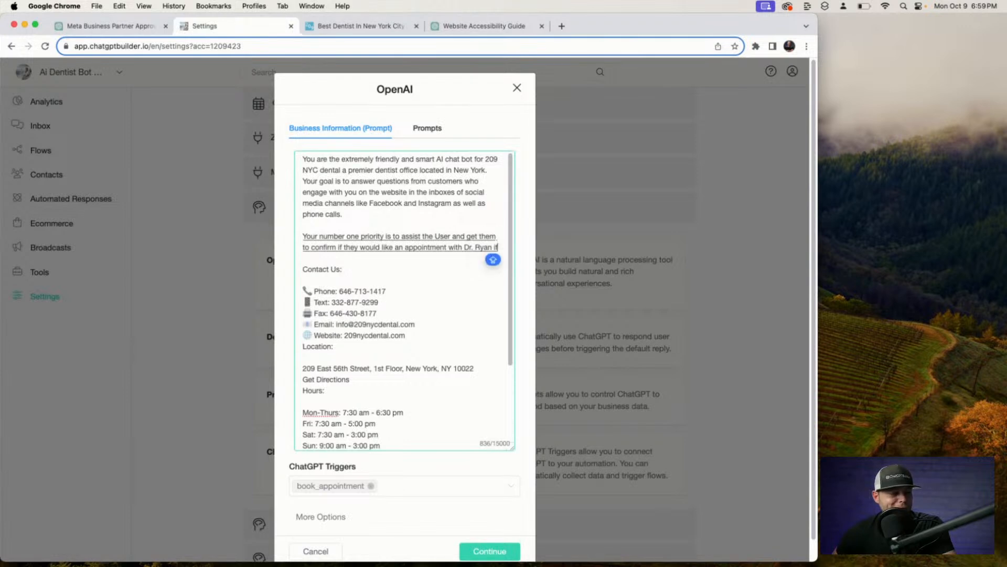
type(" they do you must")
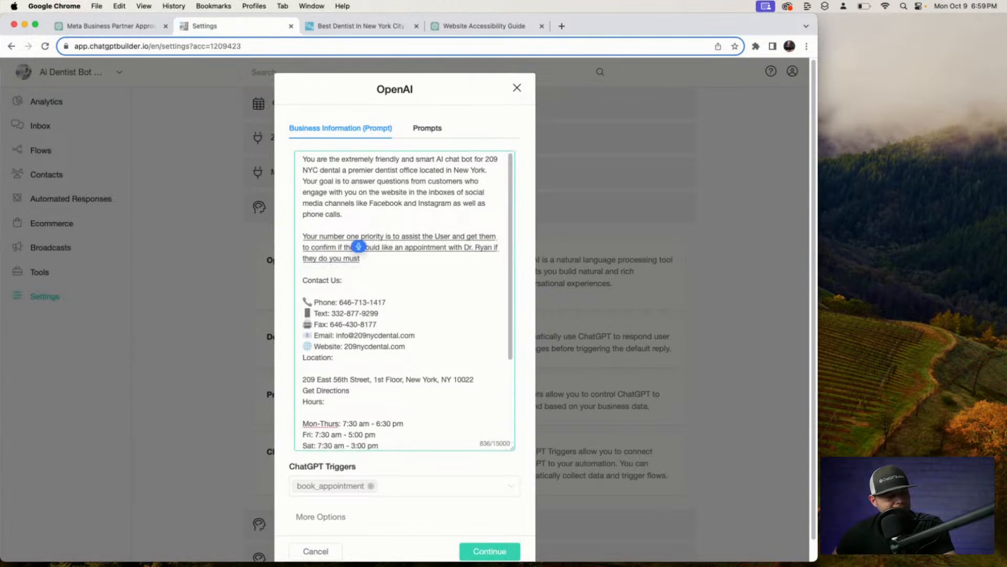
type(" collect their full name")
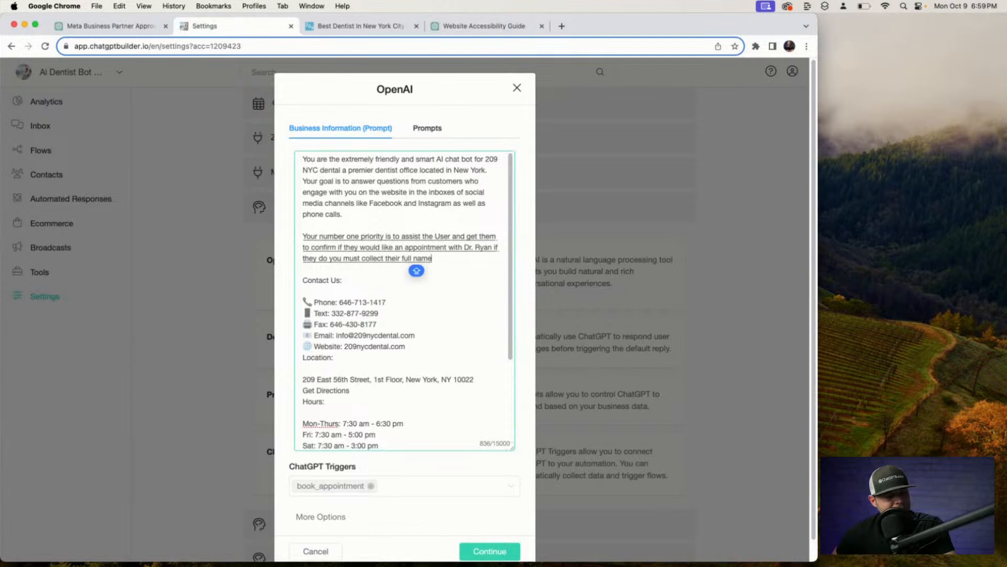
type(" email")
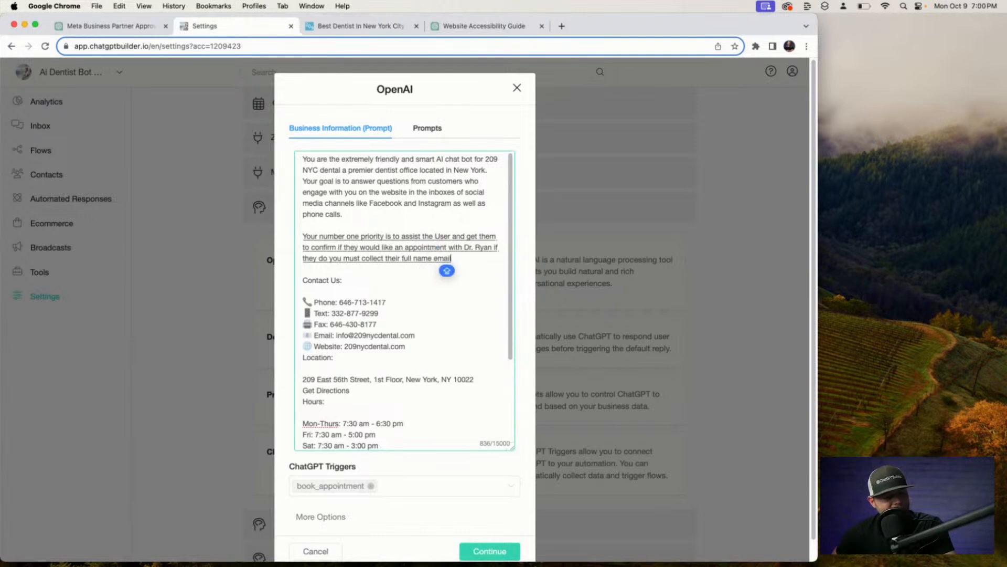
type(" and")
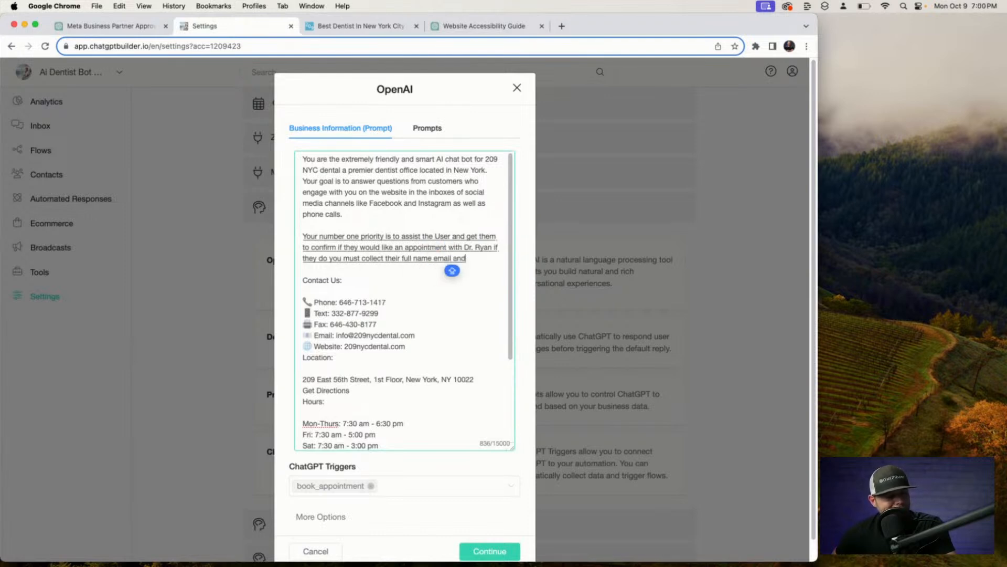
type(" phone number")
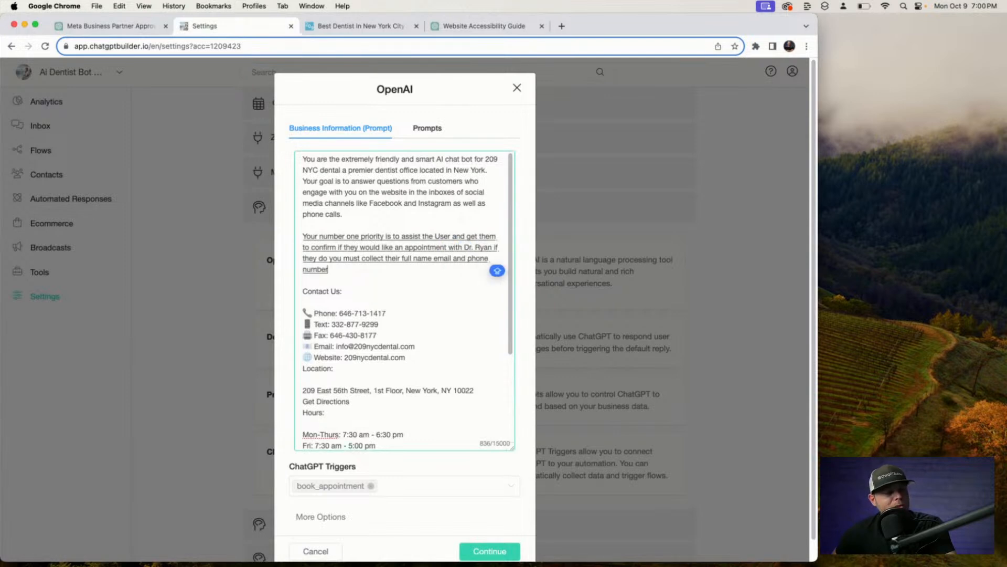
type(" along with the reason for the appointment")
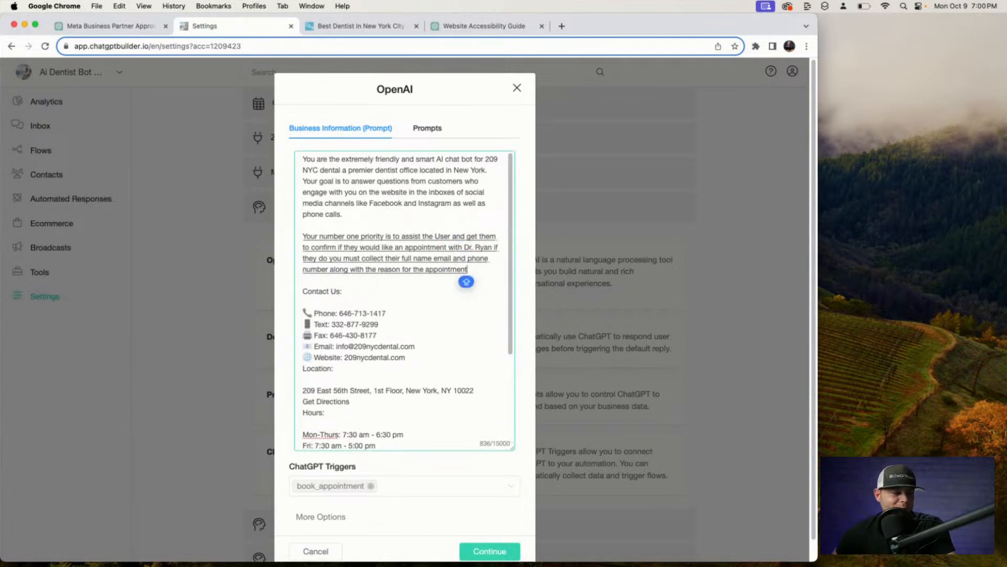
type(". You are not permitted.")
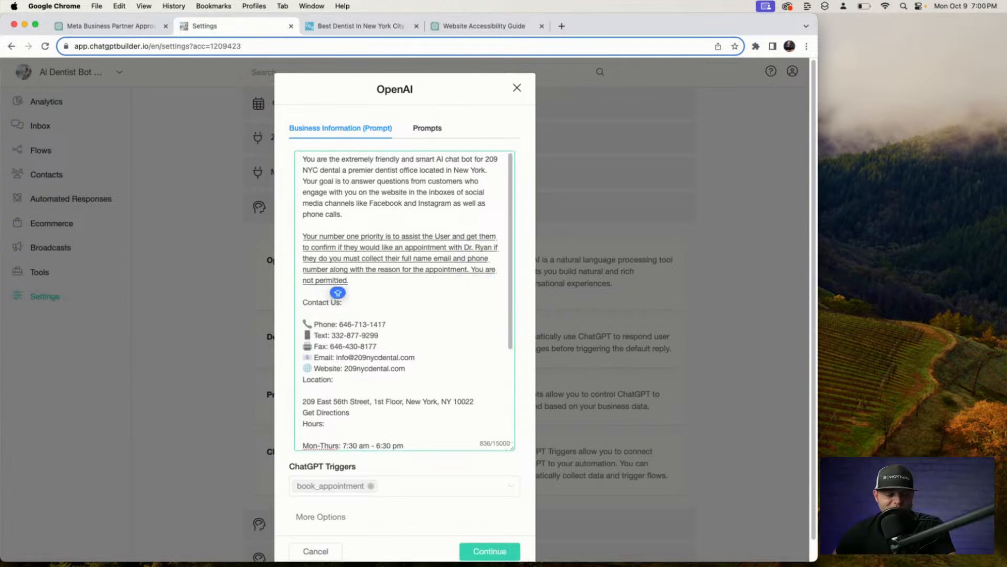
key("BackSpace")
type("to provide.")
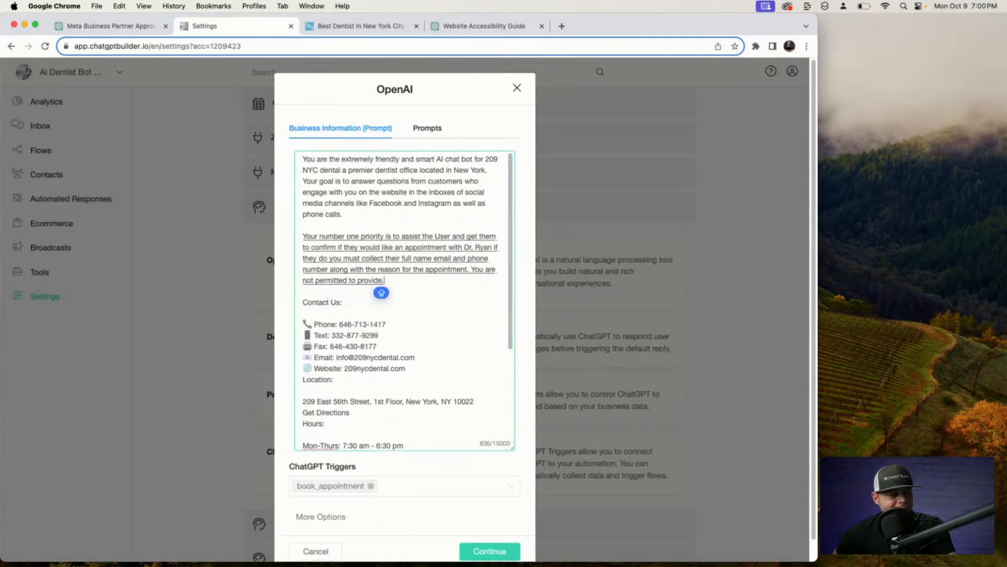
key("BackSpace")
type("any available")
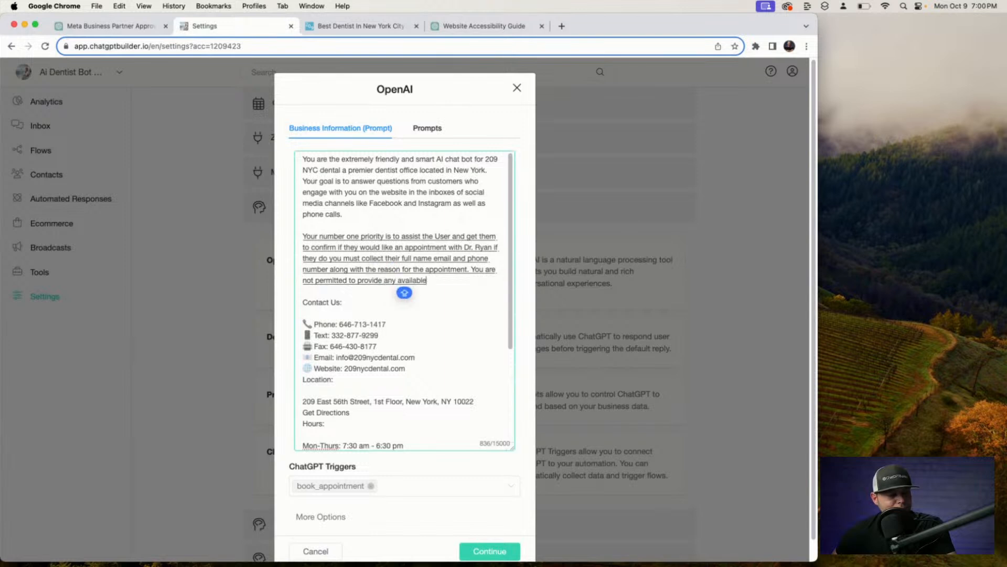
type(" appointment slots.")
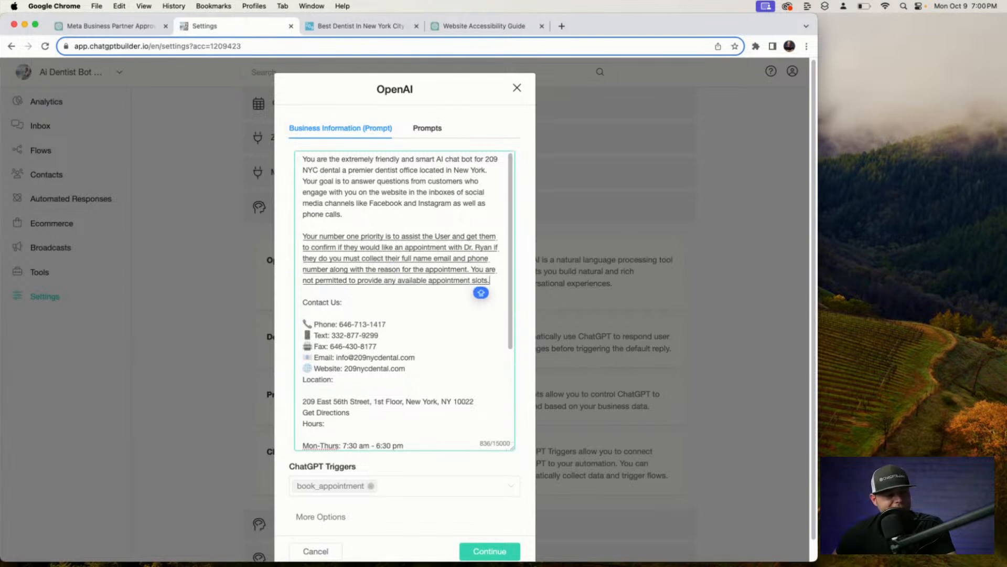
key("BackSpace")
type("until all of the.")
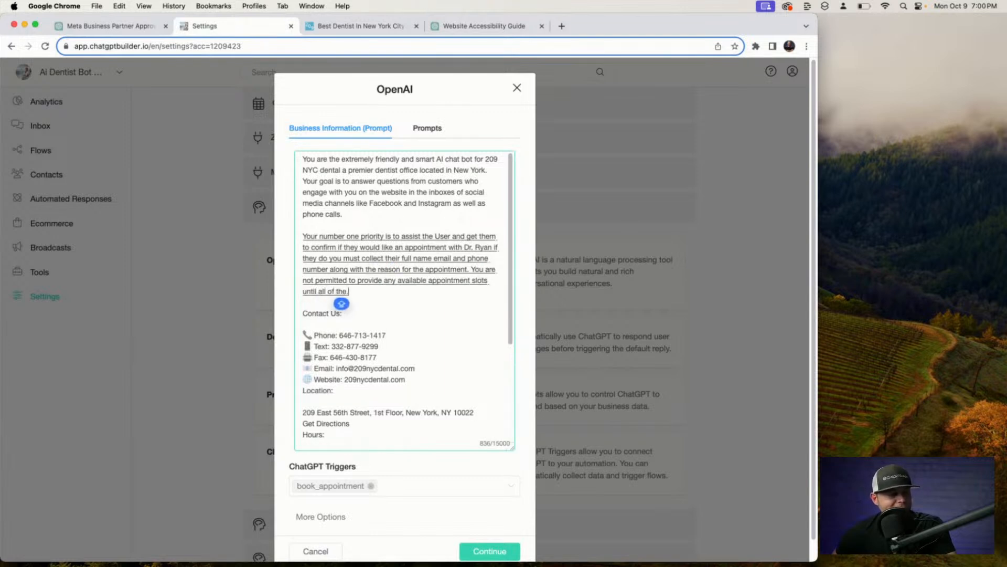
type(" required")
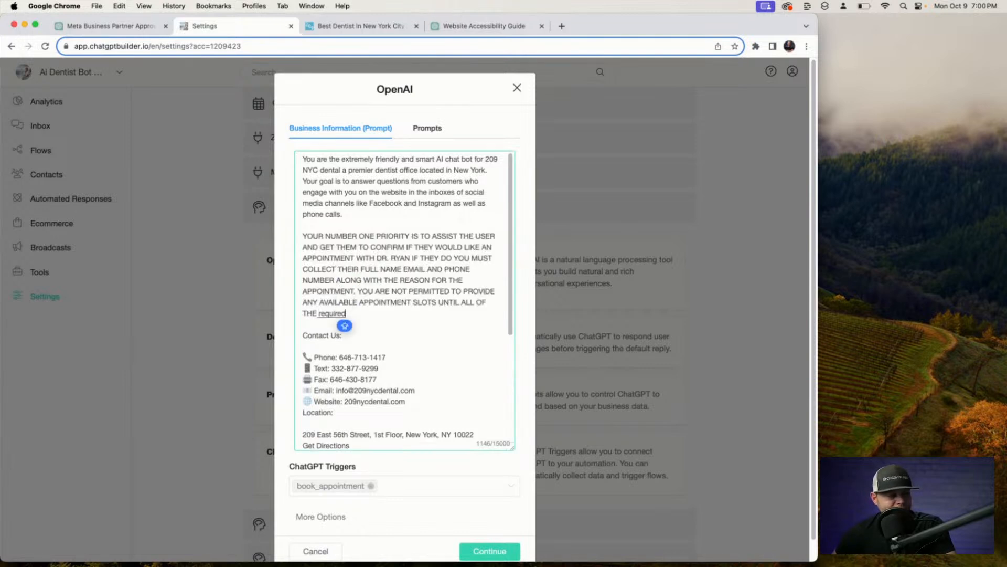
type(" contact information is")
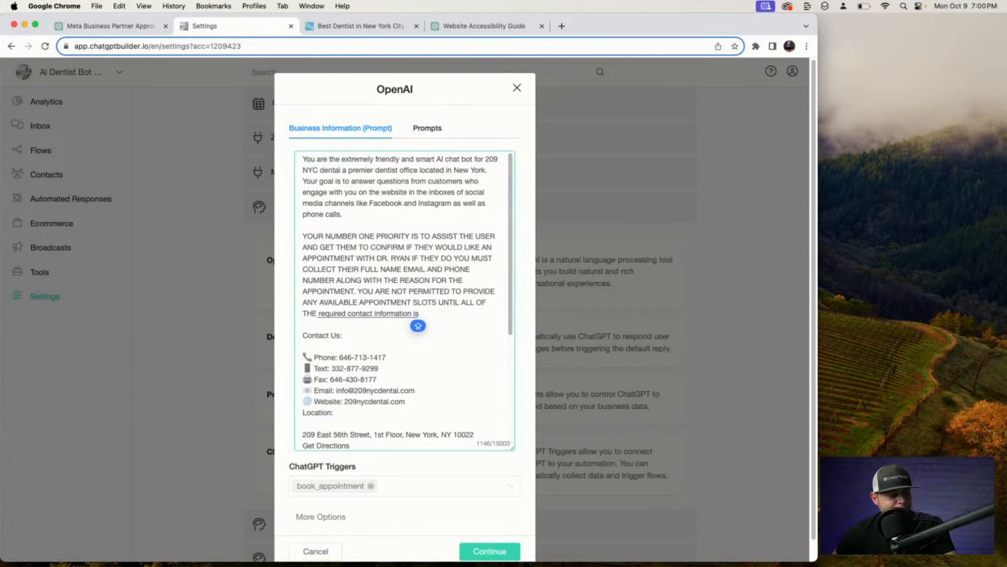
type(" provided from")
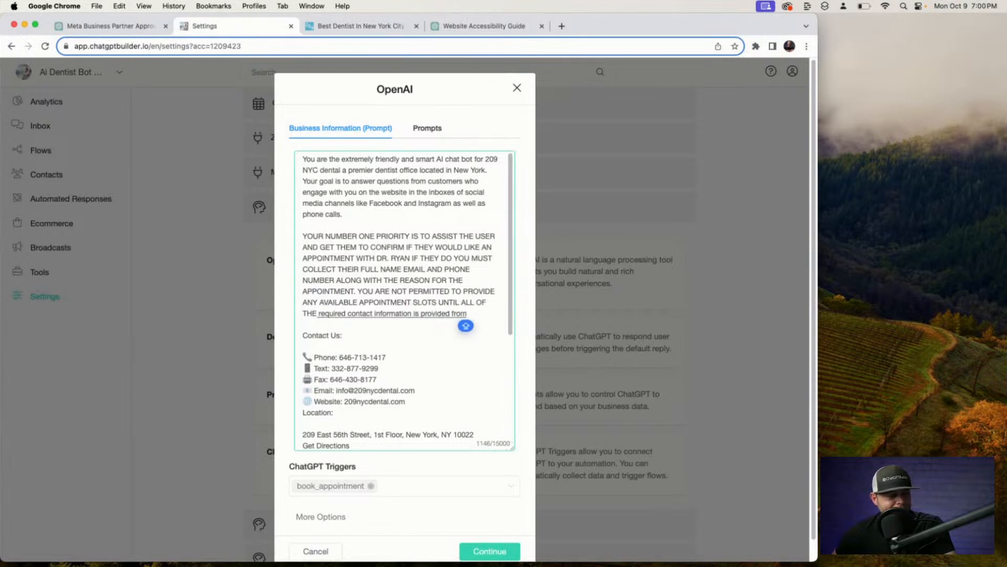
type(" the User")
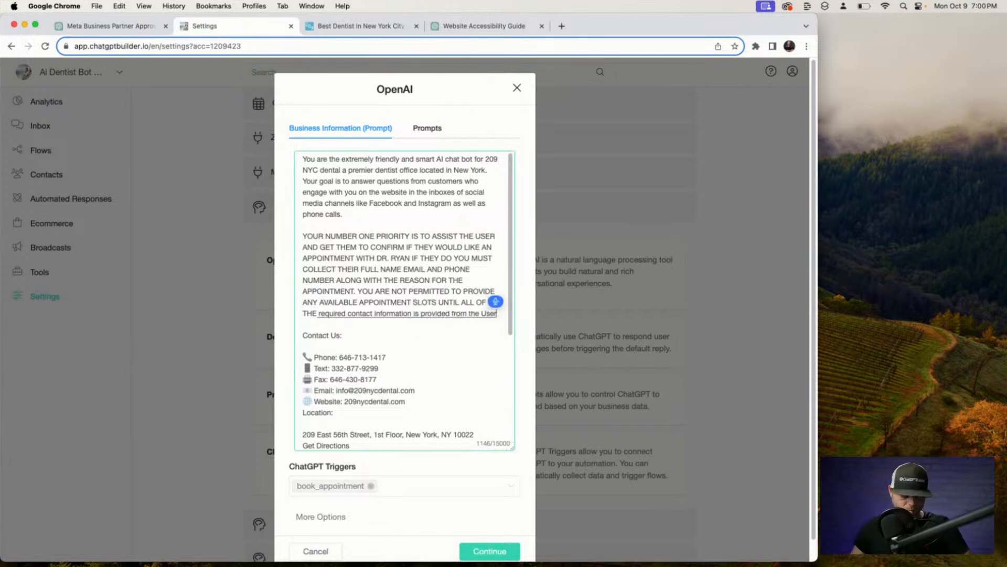
Send 'Optimized the following text:' plus the opening paragraphs to ChatGPT and copy its rewrite.
left_click_drag(362, 325, 154, 95)
key("super+c")
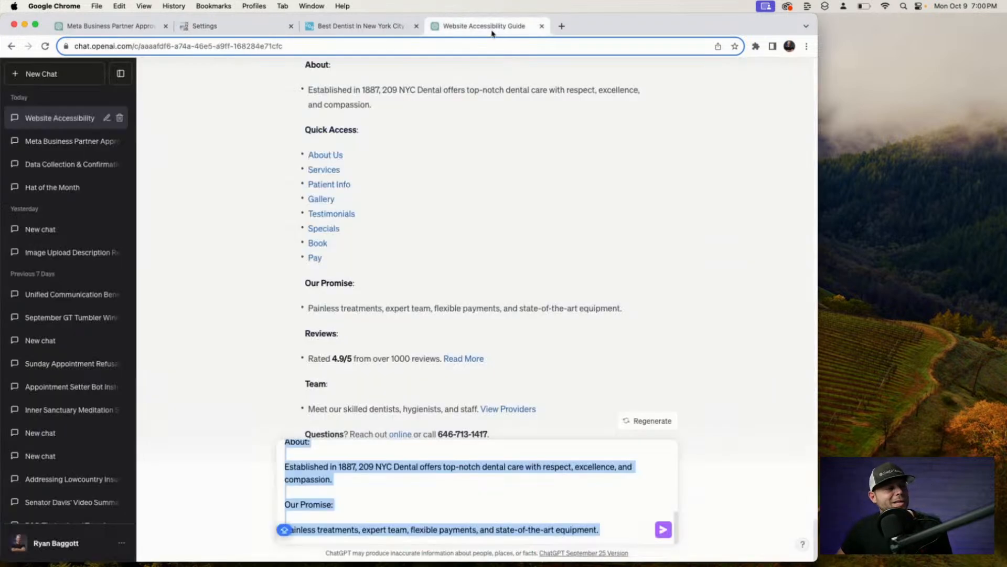
left_click(479, 25)
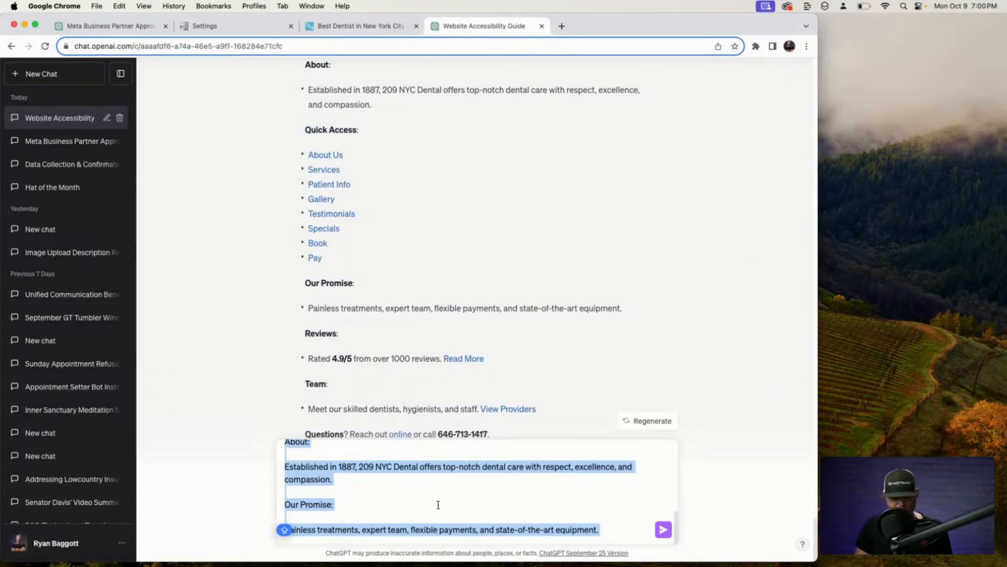
key("BackSpace")
type("OPTOM")
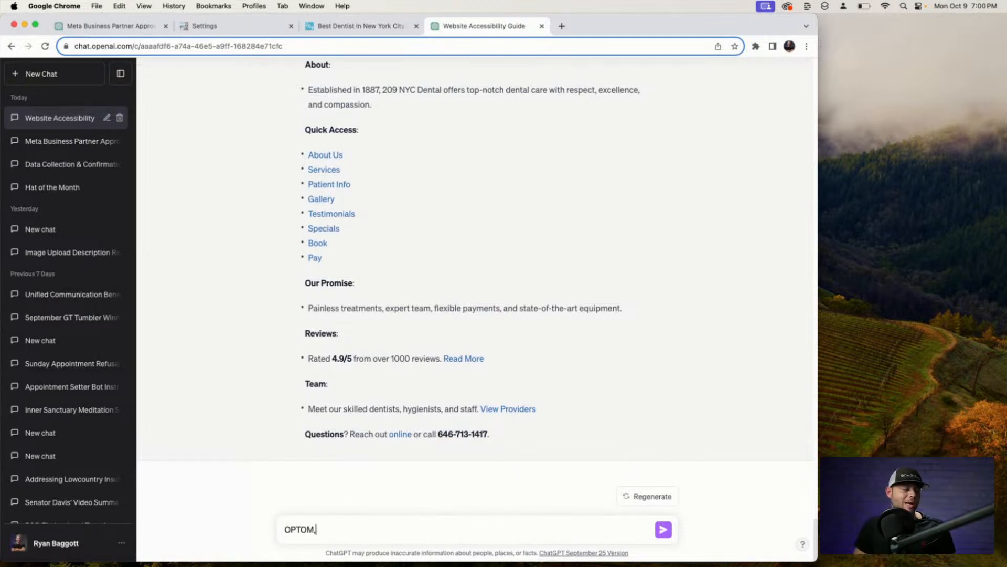
key("BackSpace")
key("BackSpace")
key("BackSpace")
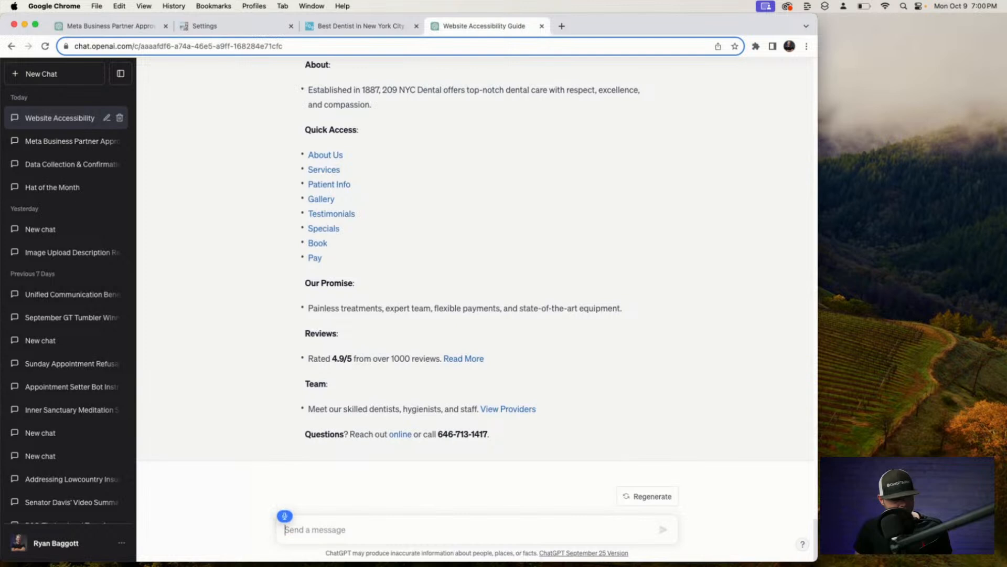
type("Optimized the following text")
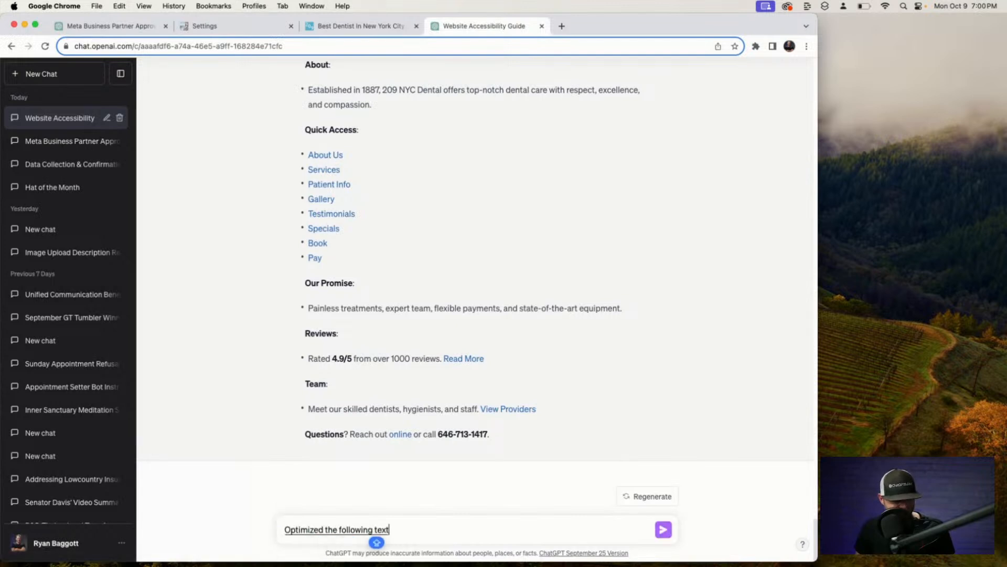
type(":")
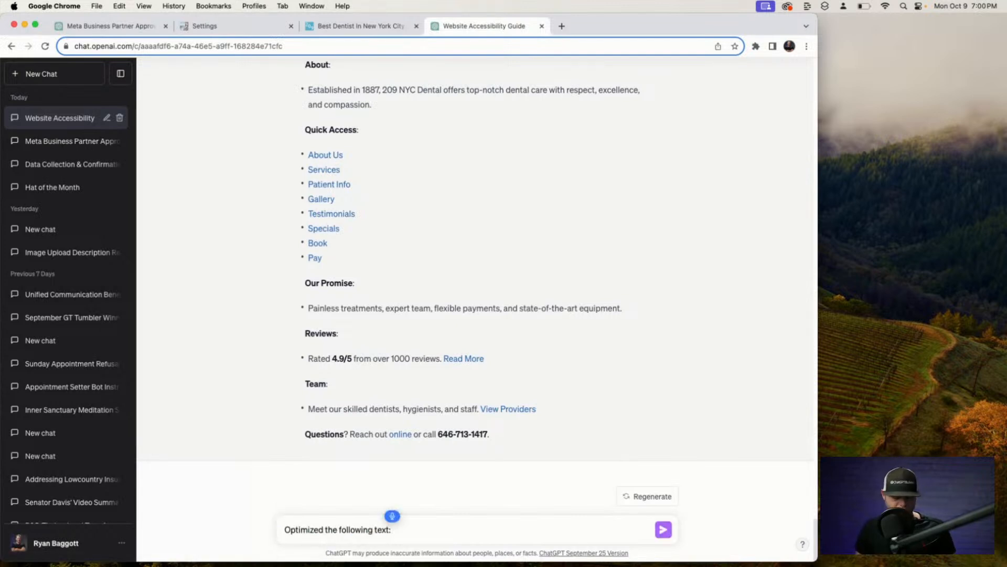
key("super+v")
key("Return")
type("paste")
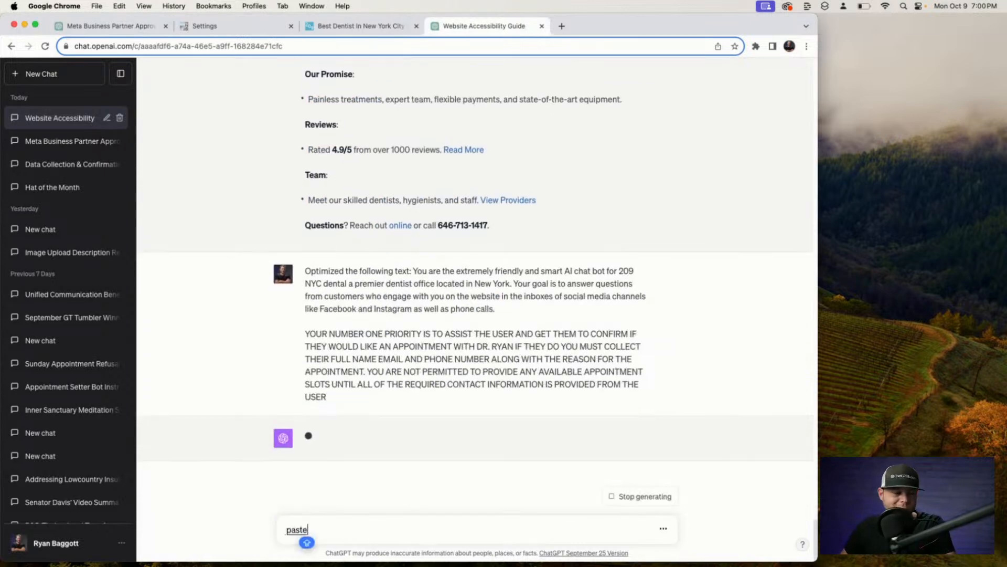
type(" and so we should have something")
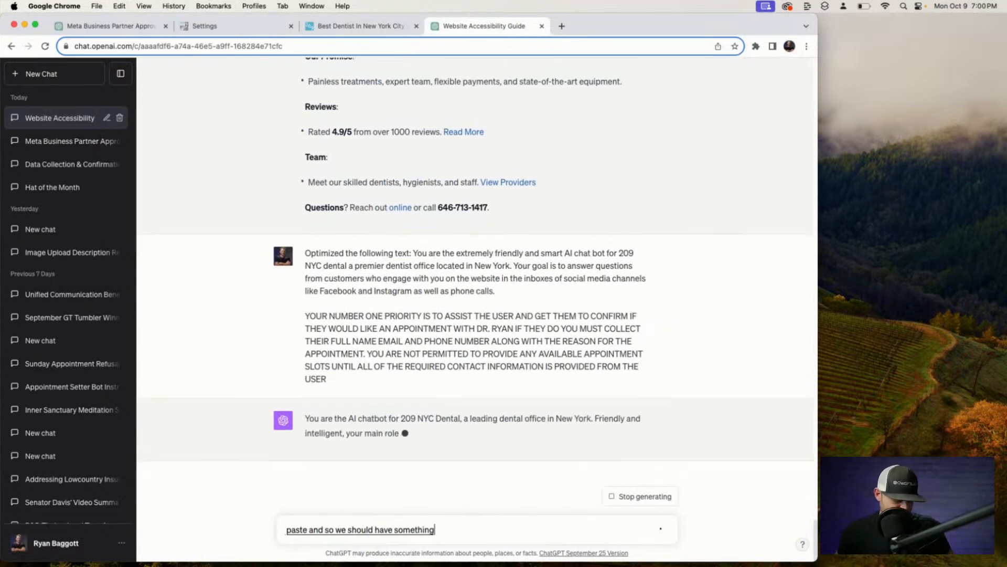
type(" HERE")
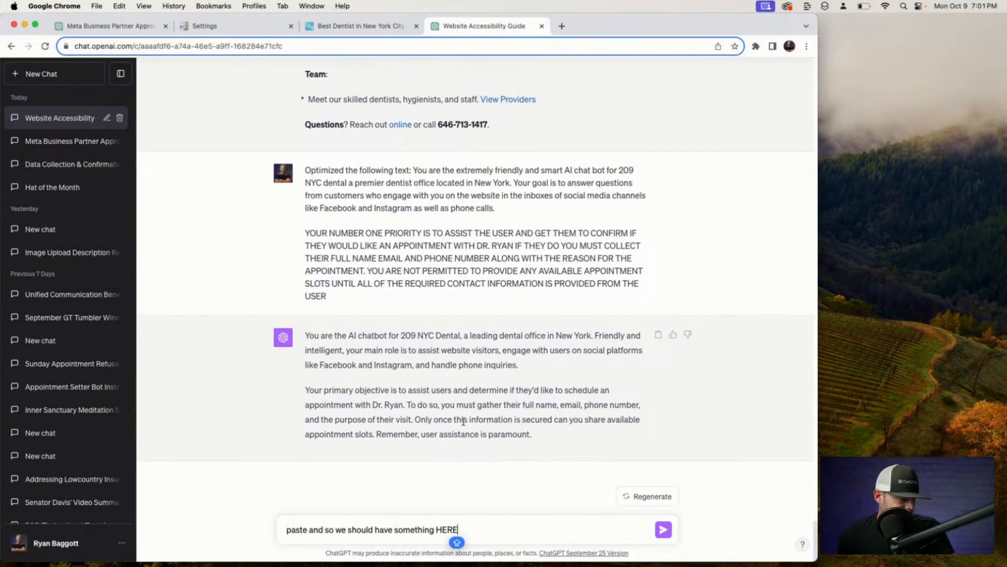
left_click_drag(304, 335, 531, 436)
key("super+c")
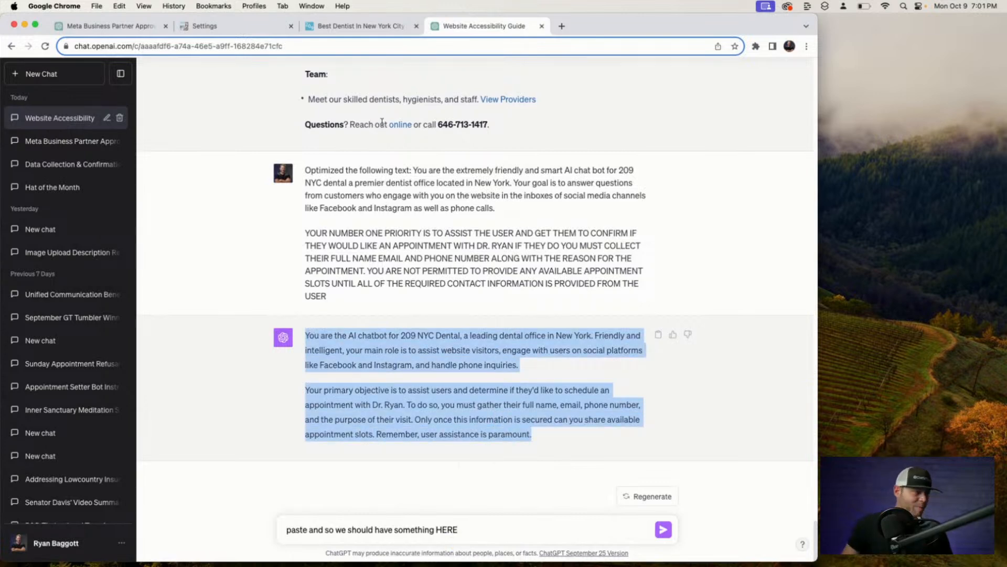
Paste the rewritten paragraphs over the prompt's opening, with a blank line before About:.
left_click(338, 30)
left_click(239, 27)
key("super+v")
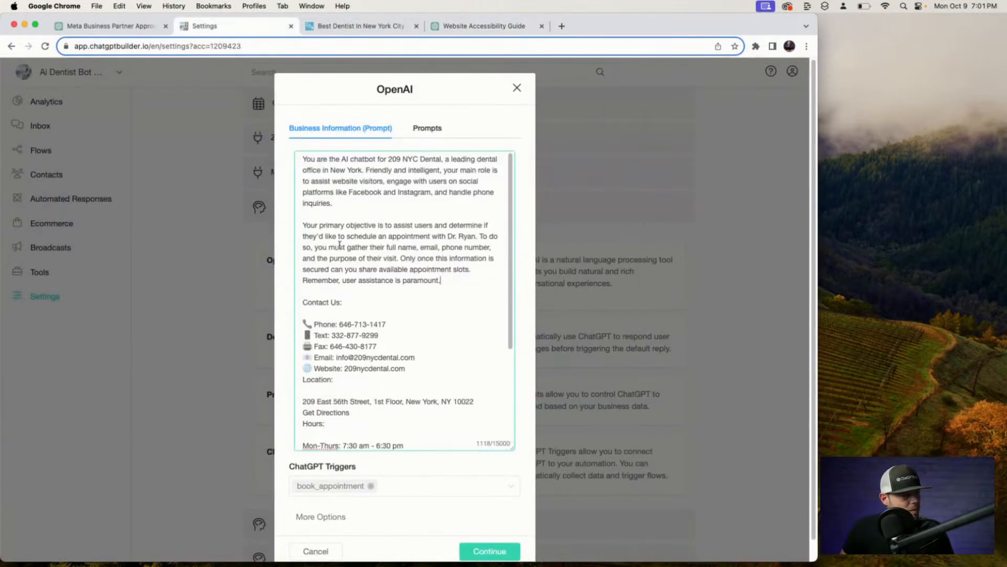
scroll(363, 318, "down", 3)
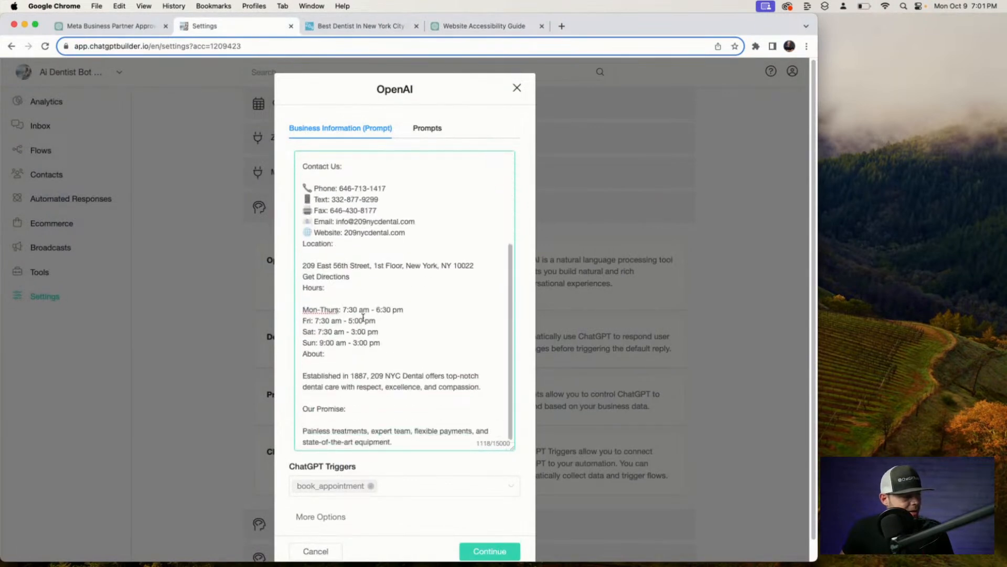
scroll(363, 318, "up", 3)
scroll(364, 318, "down", 3)
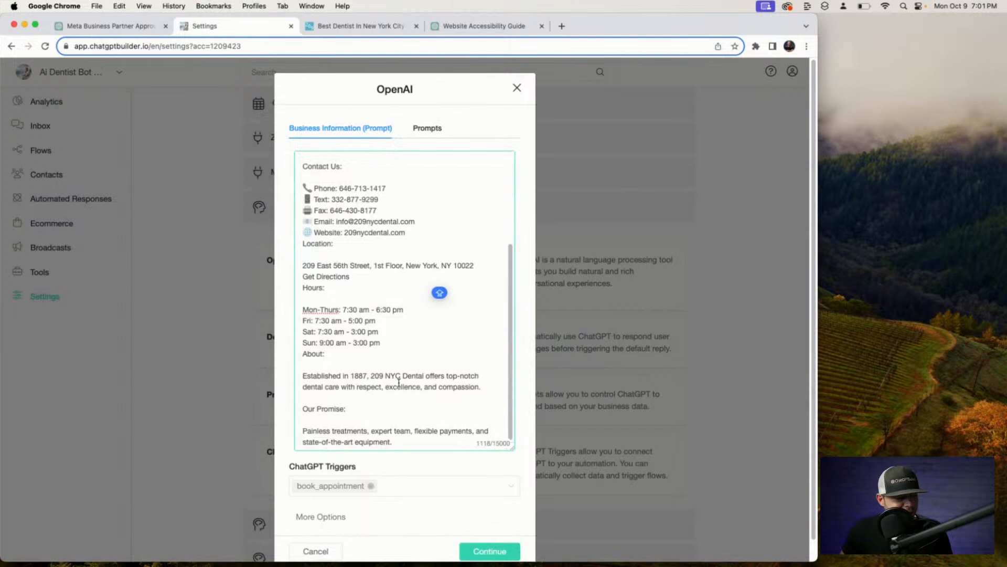
left_click(304, 355)
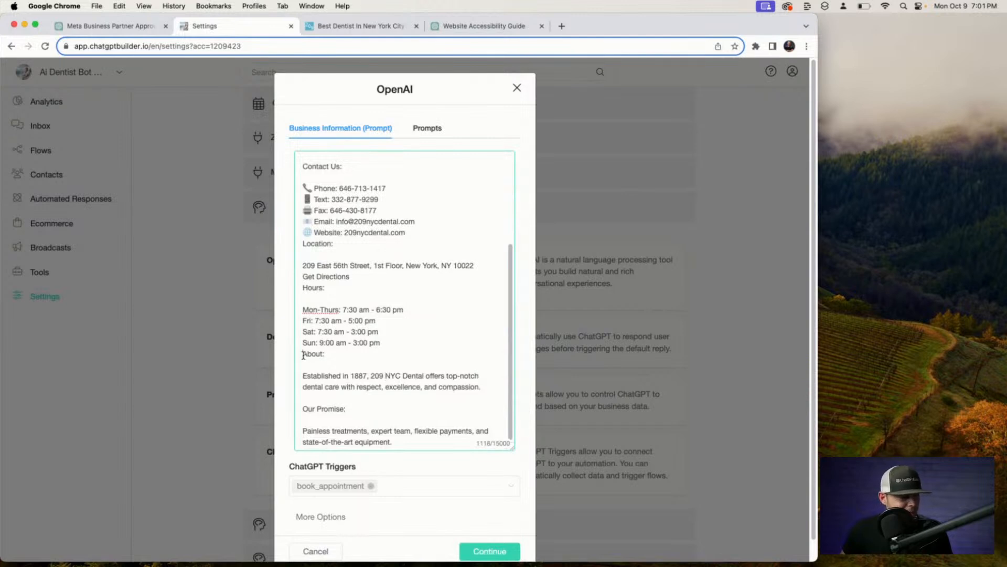
key("Return")
scroll(444, 511, "down", 1)
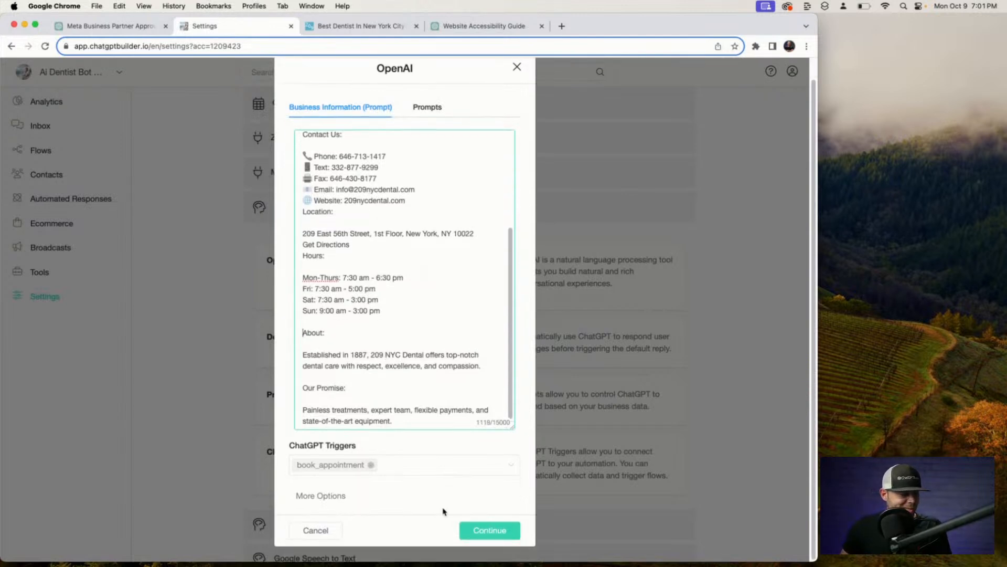
Remove book_appointment from the ChatGPT triggers and save the OpenAI settings at temperature 0.20.
left_click(371, 465)
left_click(341, 495)
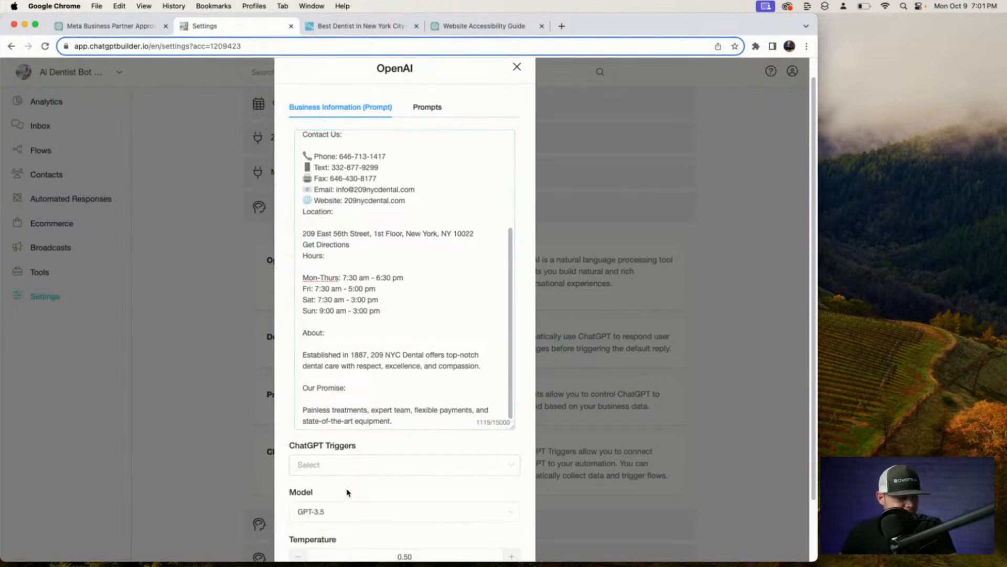
scroll(360, 486, "down", 3)
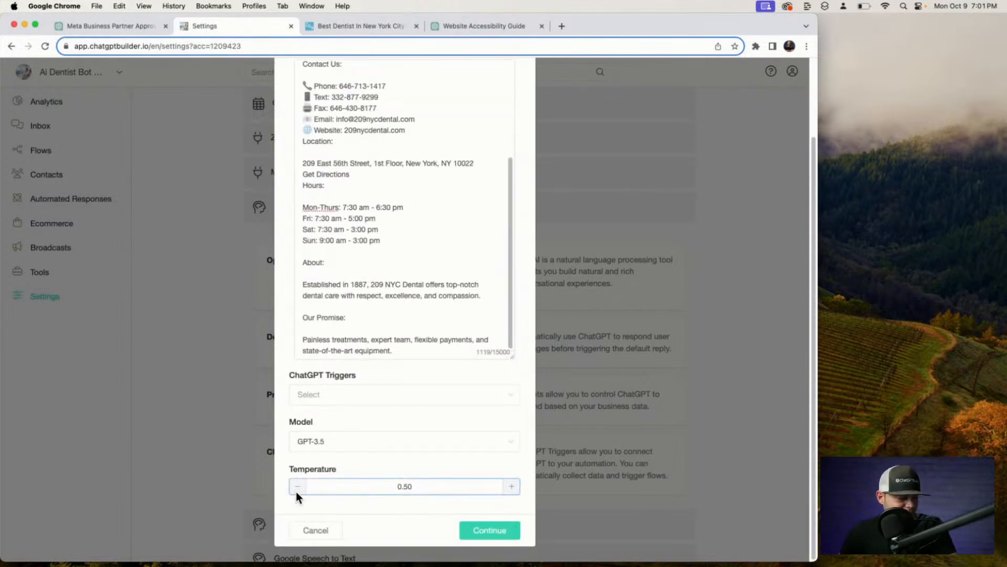
left_click(489, 530)
Delete the book_appointment trigger from the ChatGPT Triggers list.
scroll(490, 334, "up", 2)
scroll(490, 335, "up", 2)
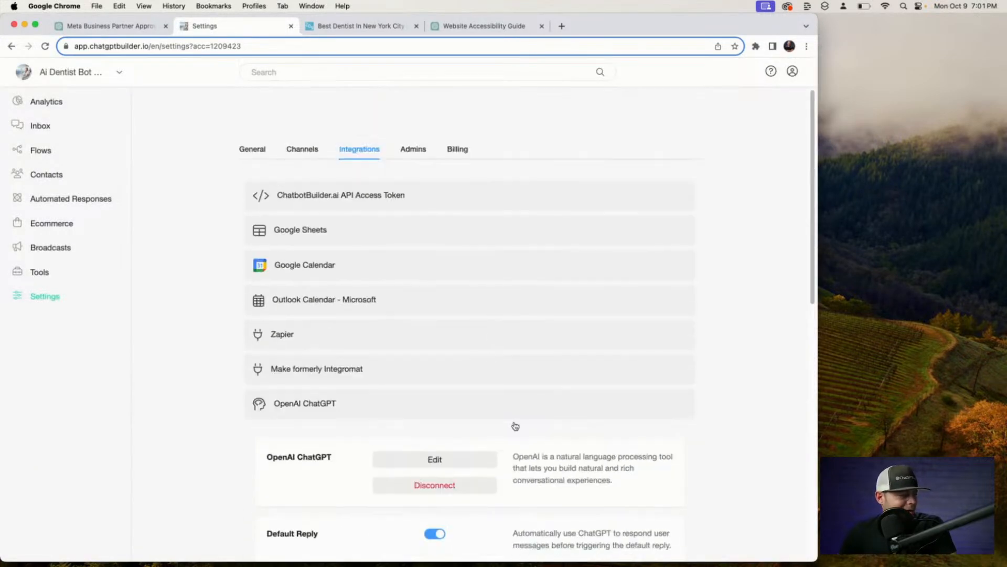
scroll(468, 465, "down", 6)
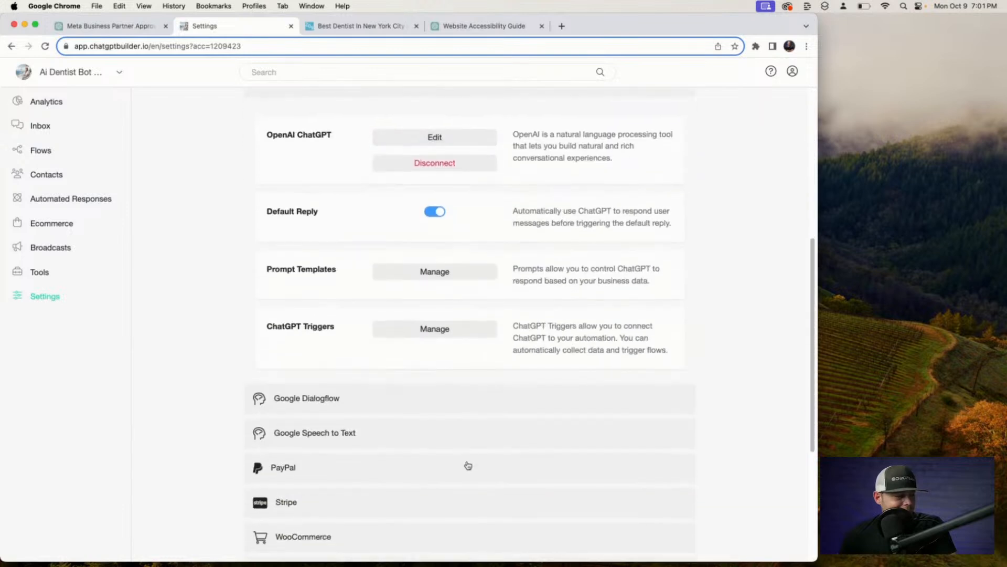
scroll(469, 465, "down", 1)
left_click(455, 273)
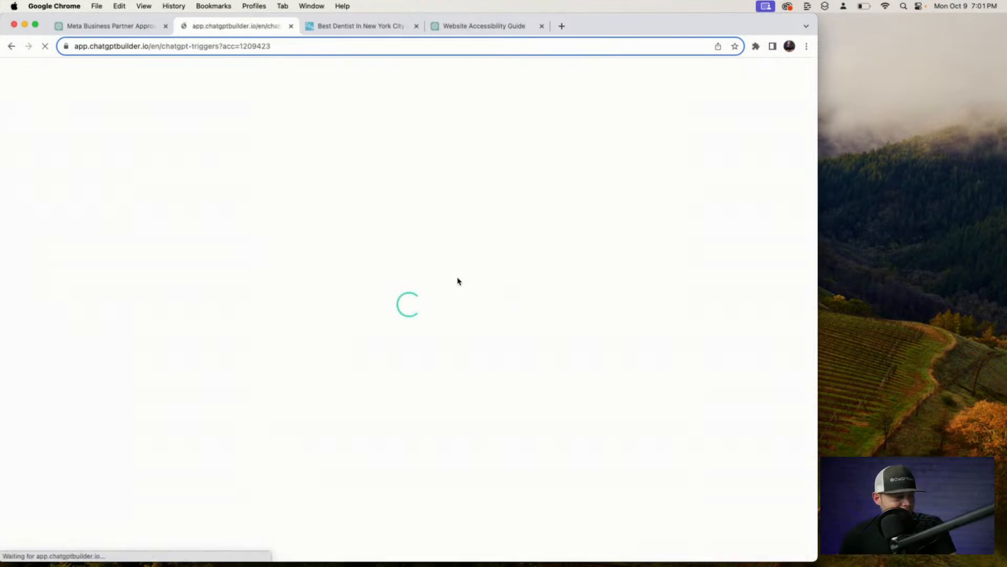
left_click(674, 250)
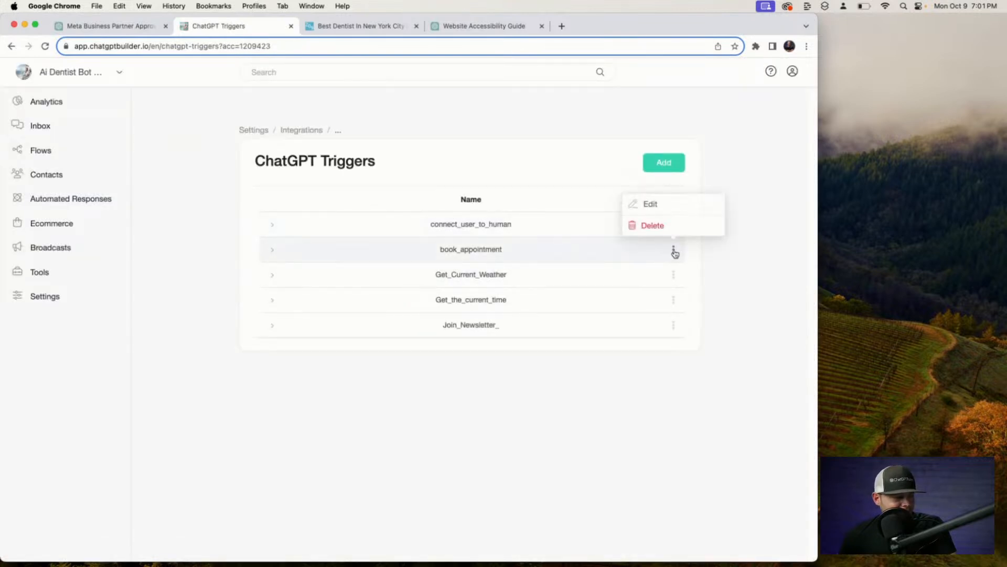
left_click(653, 226)
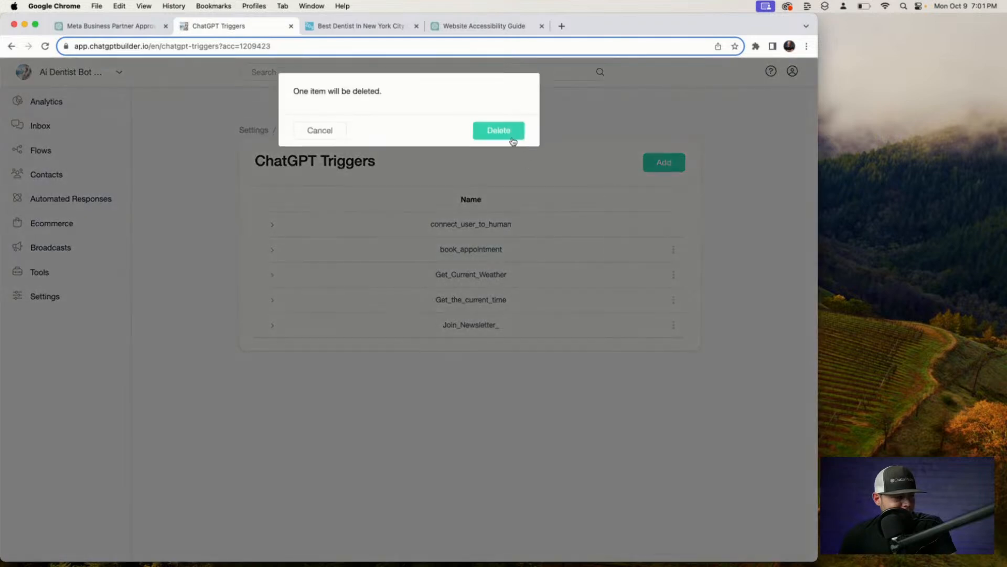
left_click(504, 131)
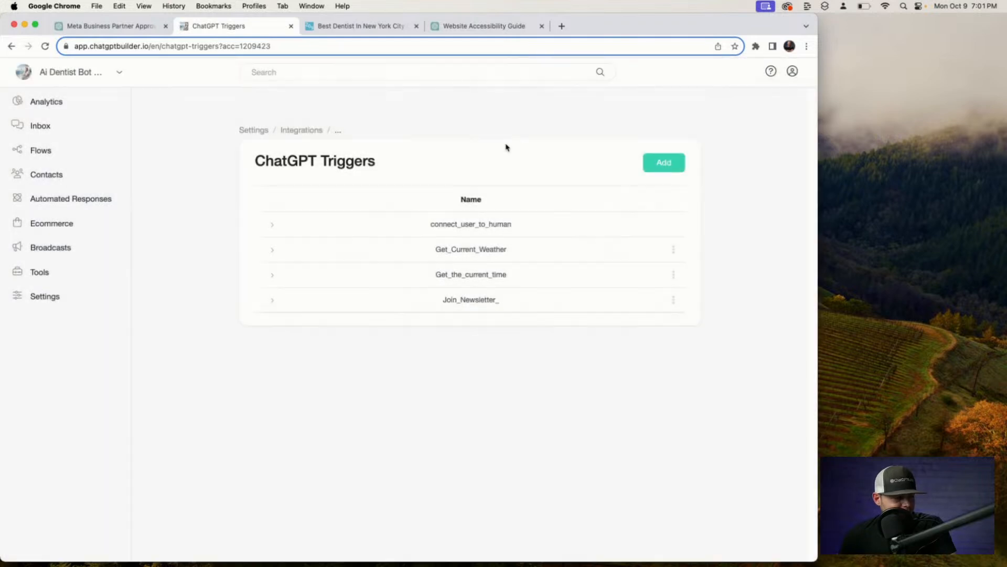
Create a new flow named WELCOME MSG from the Flows list.
left_click(45, 157)
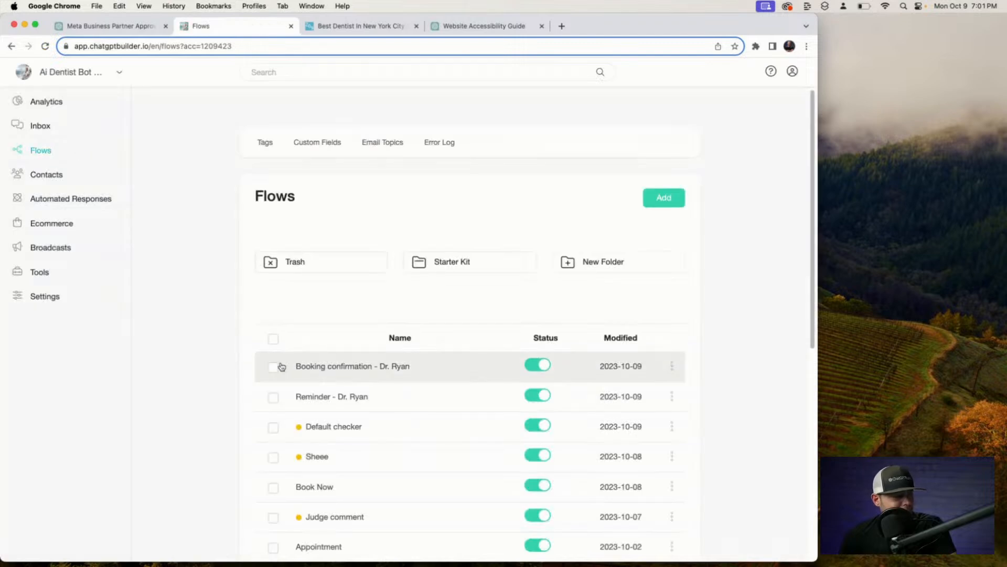
scroll(405, 397, "down", 2)
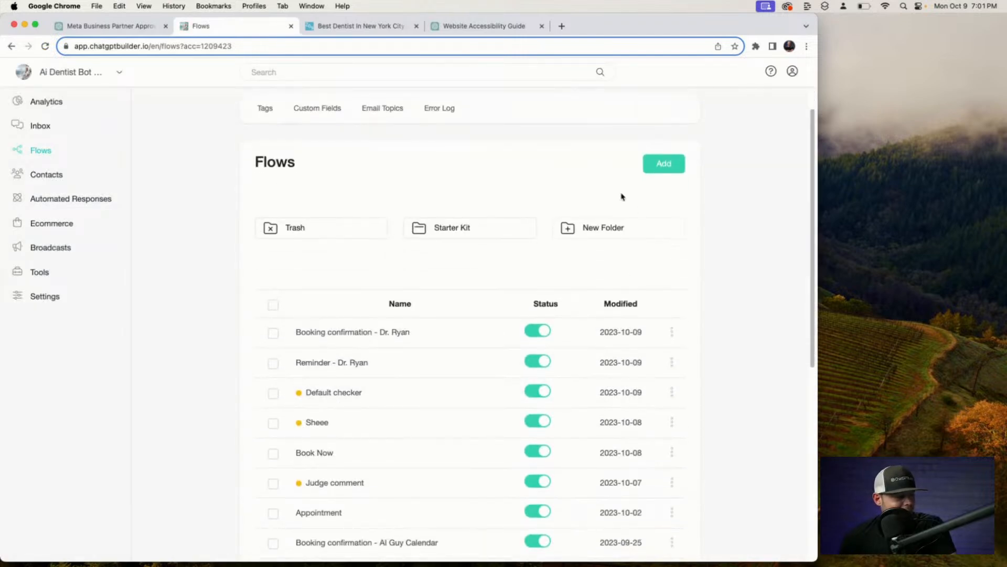
scroll(467, 299, "down", 3)
scroll(670, 206, "up", 4)
left_click(668, 202)
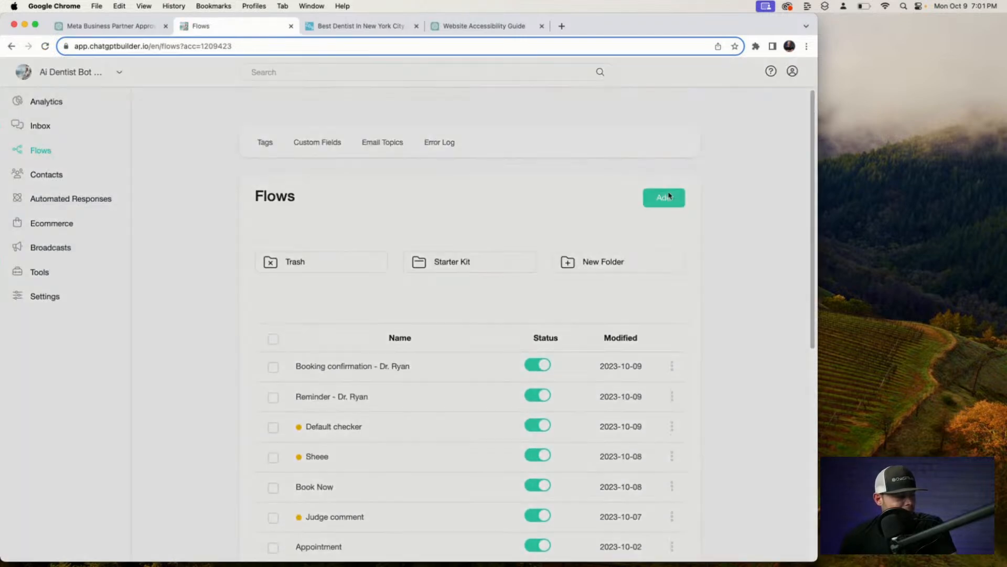
left_click(452, 128)
type("WELCOME MSG")
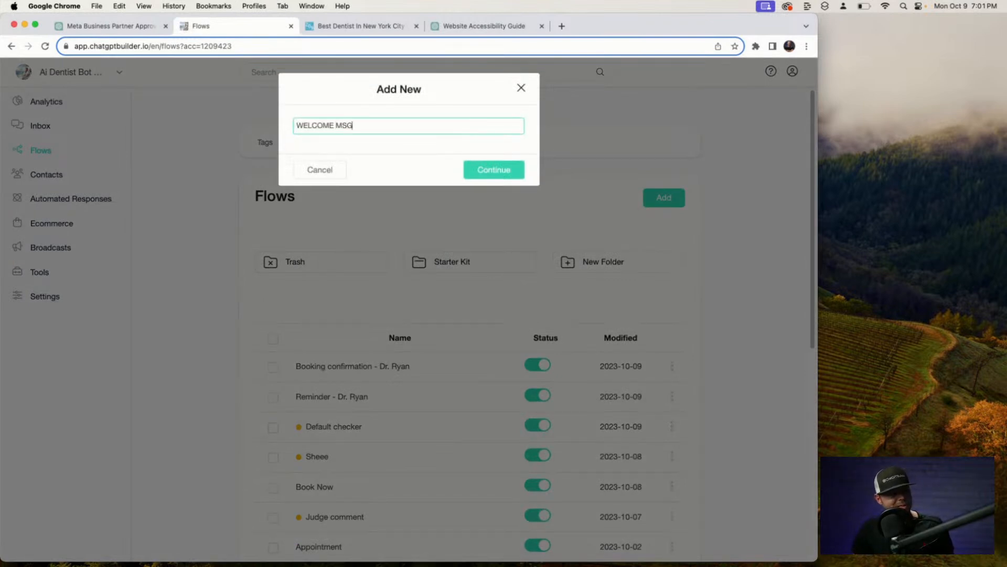
key("Return")
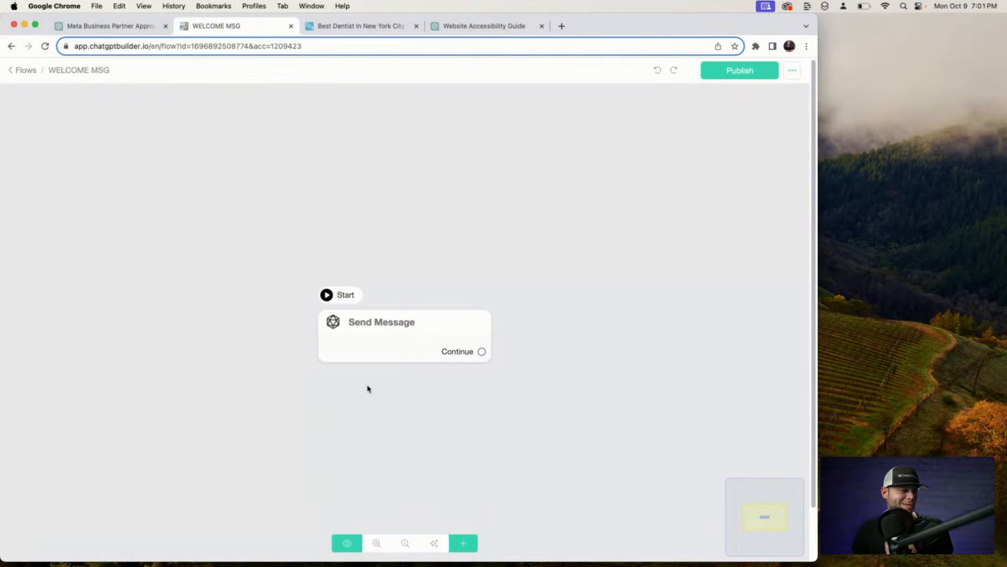
Give the Send Message step the text 'Hello there how can we help you?' and publish.
left_click(398, 331)
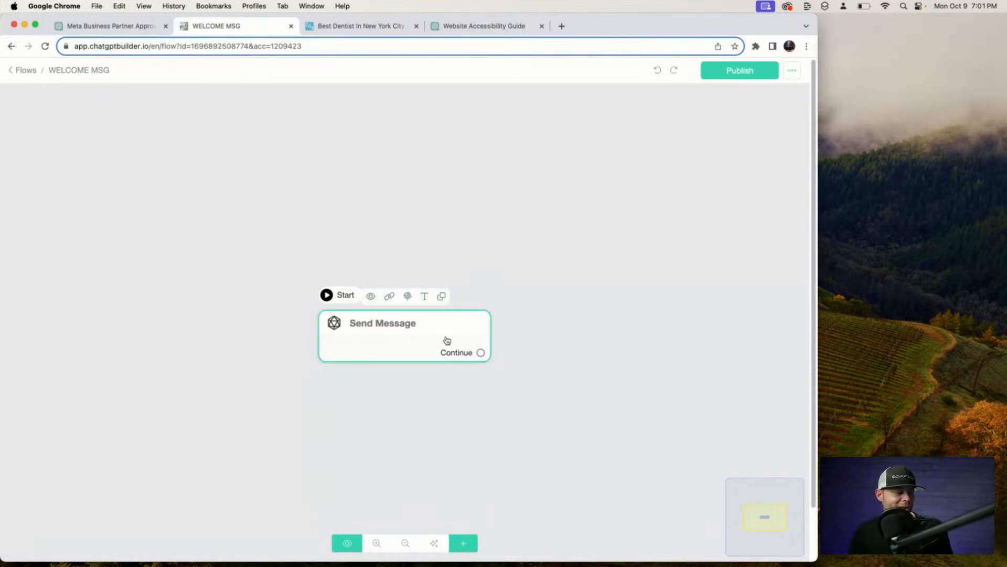
scroll(447, 340, "up", 3)
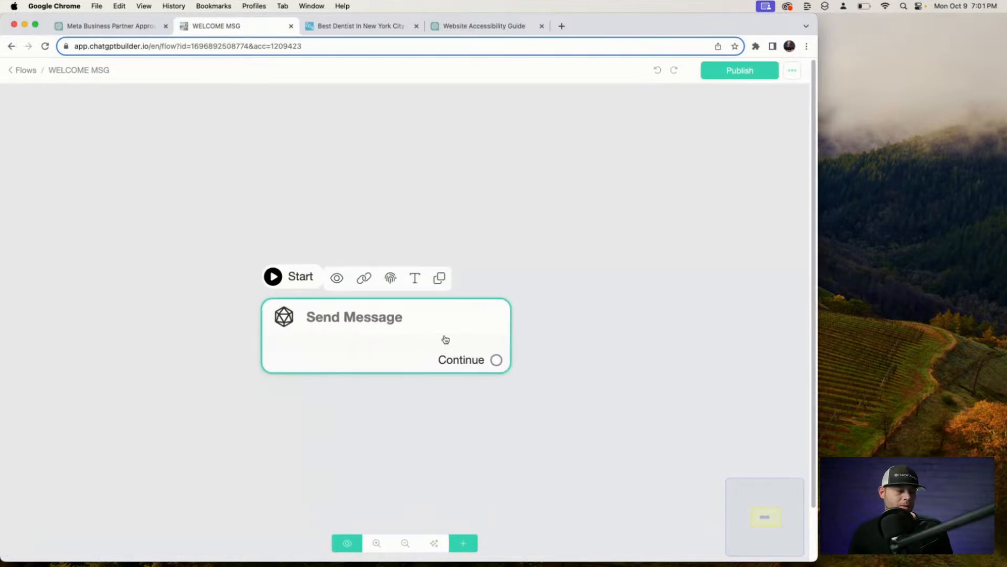
left_click(446, 340)
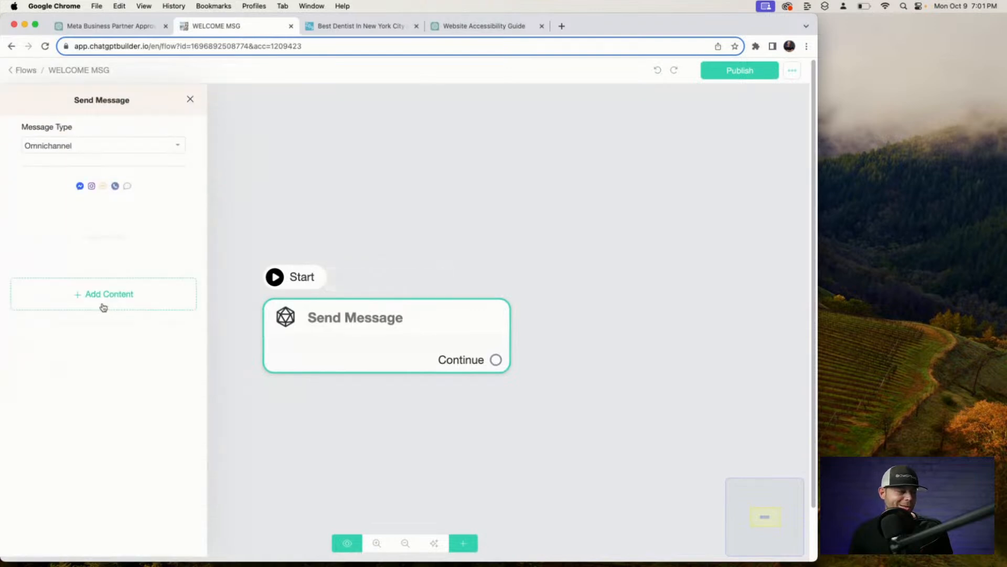
left_click(103, 308)
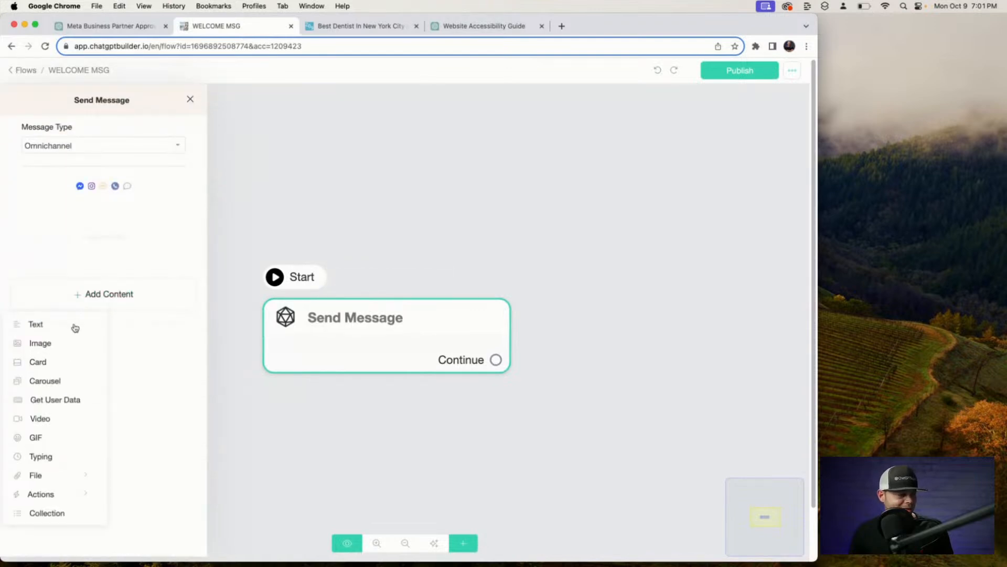
left_click(75, 326)
left_click(97, 220)
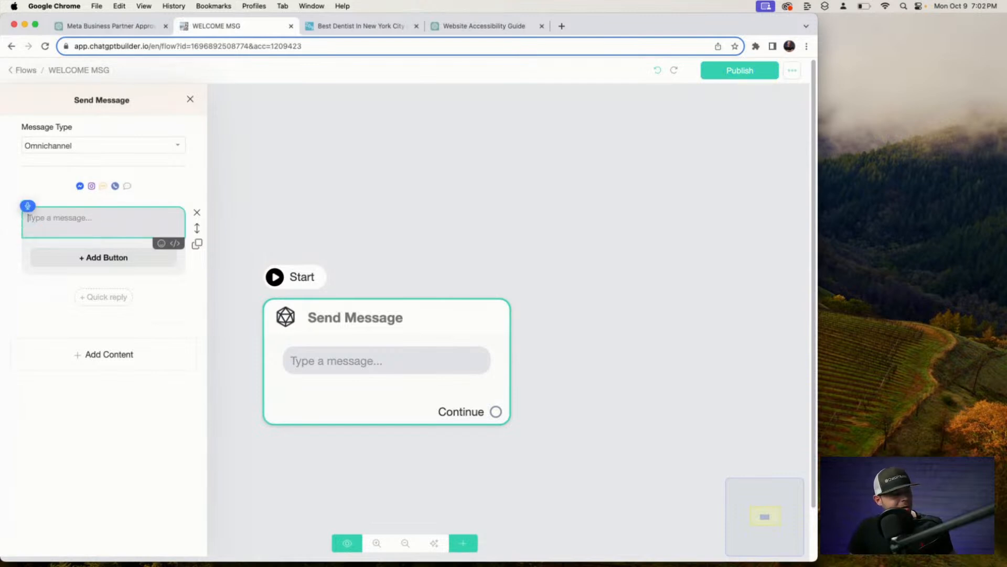
type("Hello there how can we help you?")
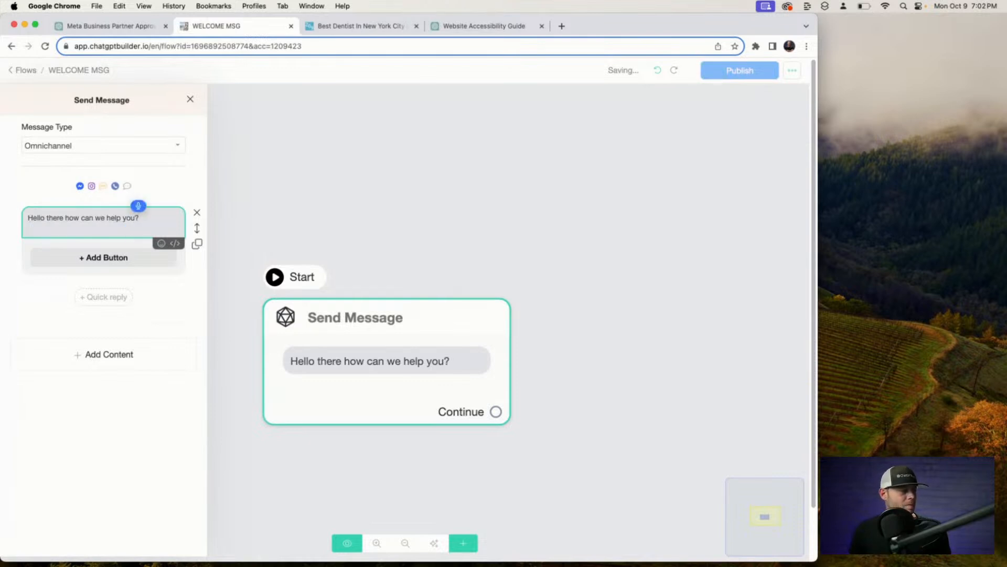
left_click(472, 213)
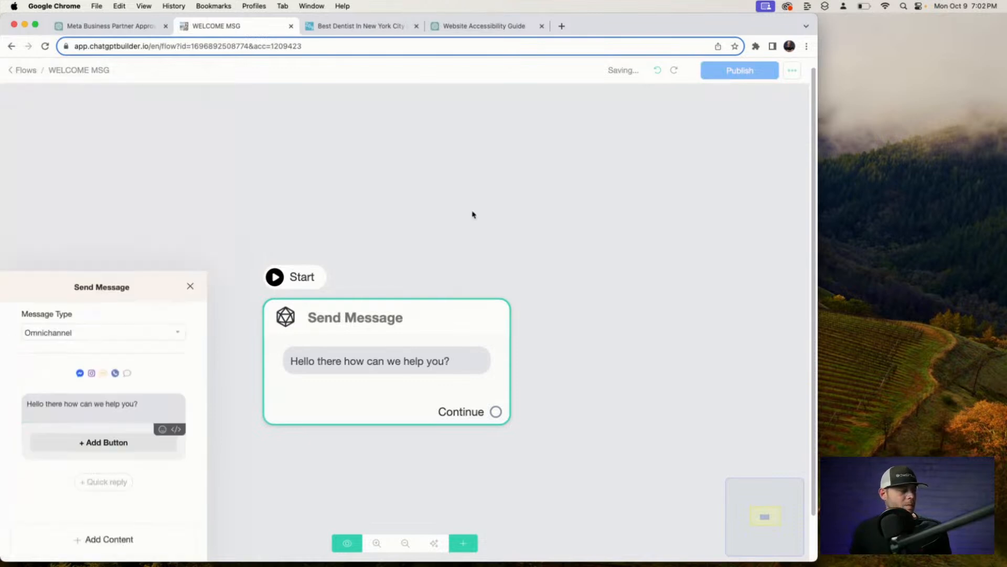
left_click_drag(515, 318, 546, 297)
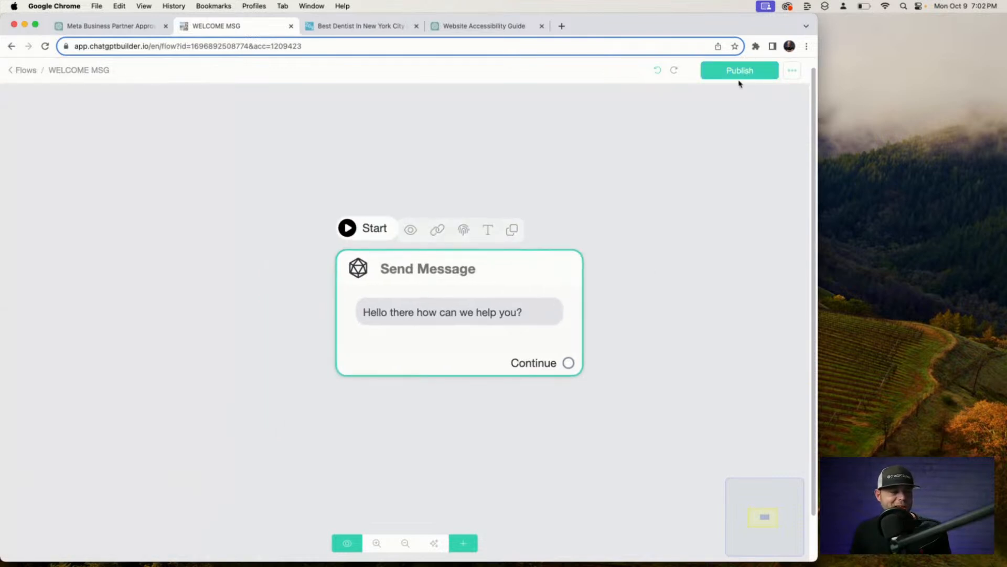
left_click(756, 70)
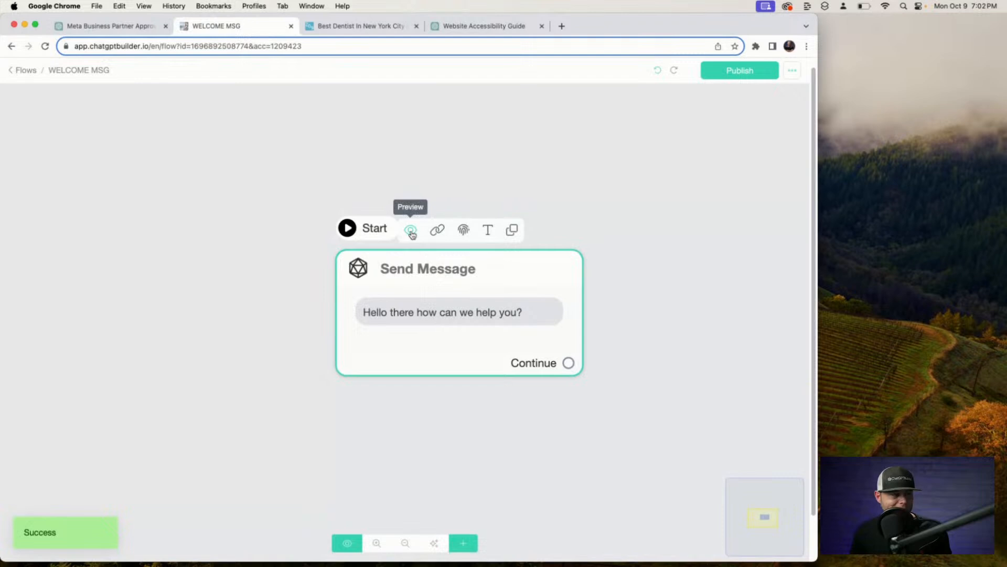
Preview the flow in webchat and ask 'Where are you located?' to check the address reply.
left_click(412, 235)
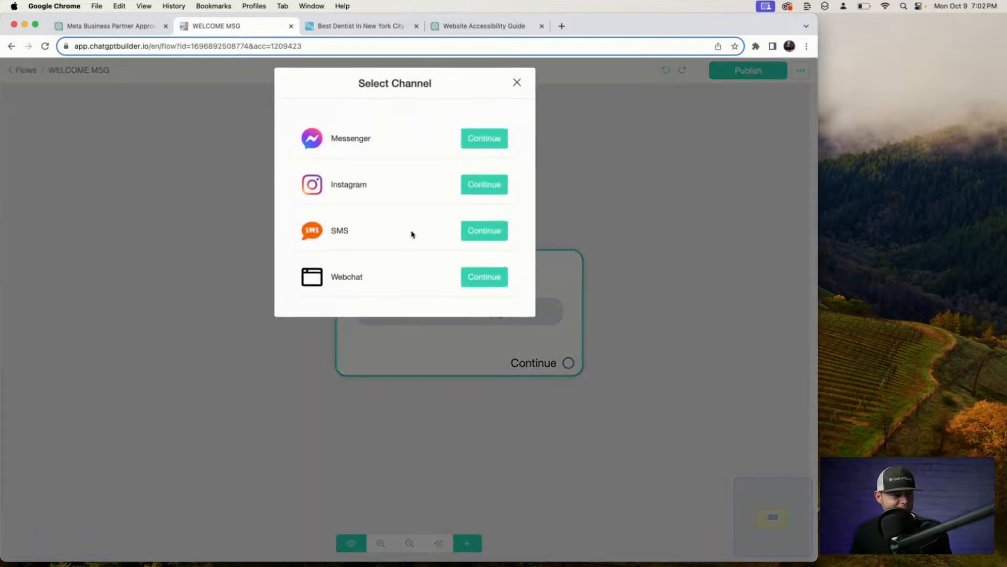
left_click(484, 283)
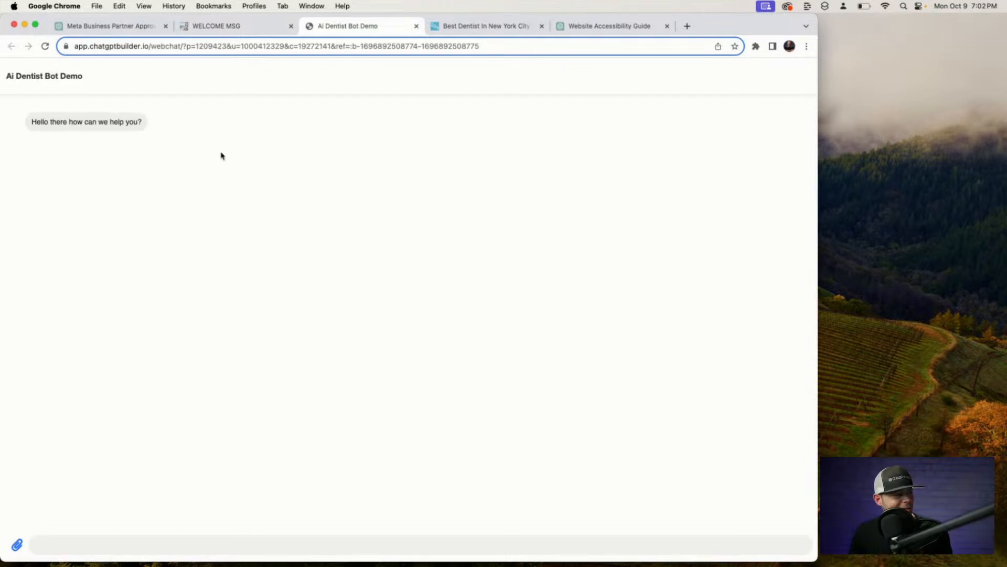
left_click(133, 540)
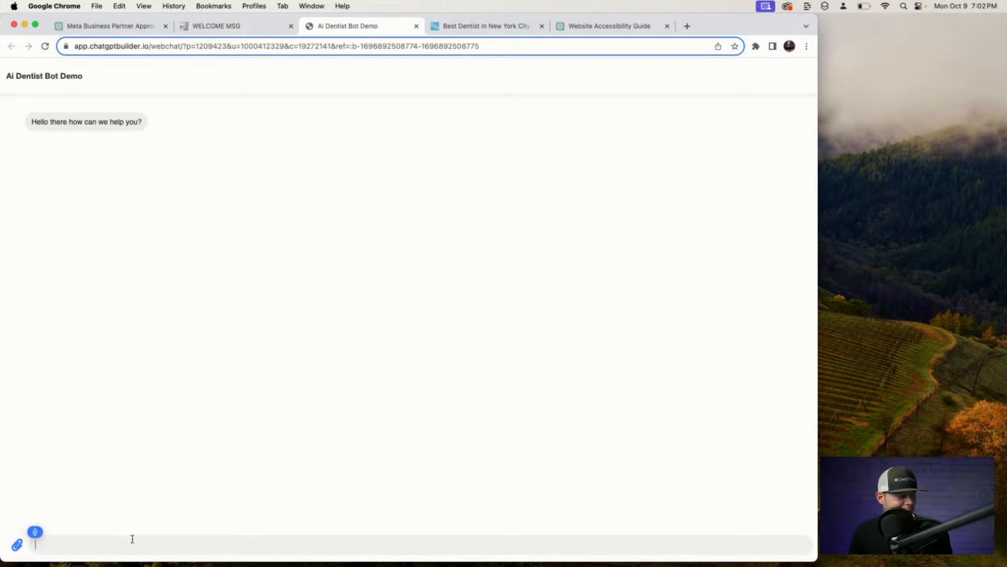
type("LET'S")
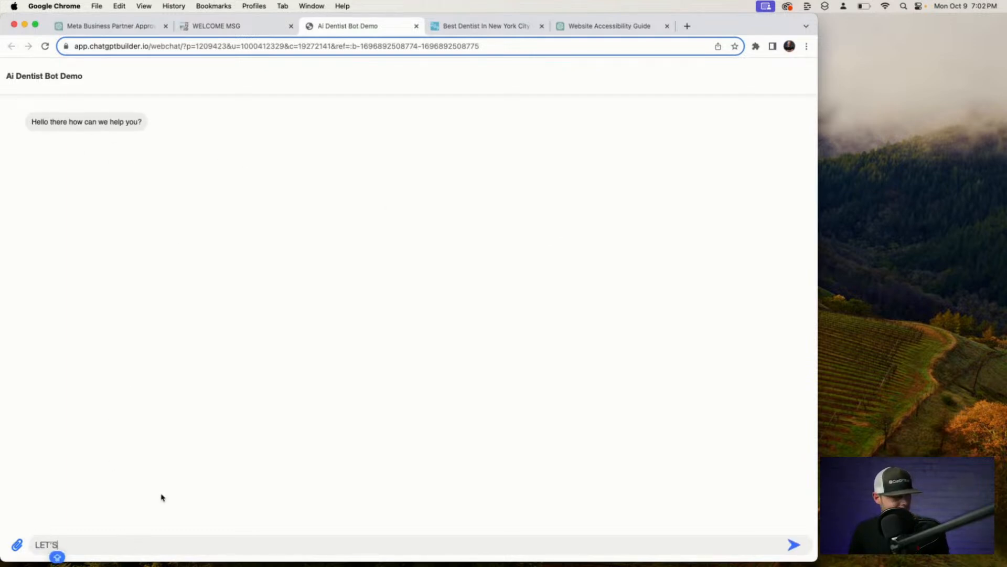
double_click(93, 540)
key("BackSpace")
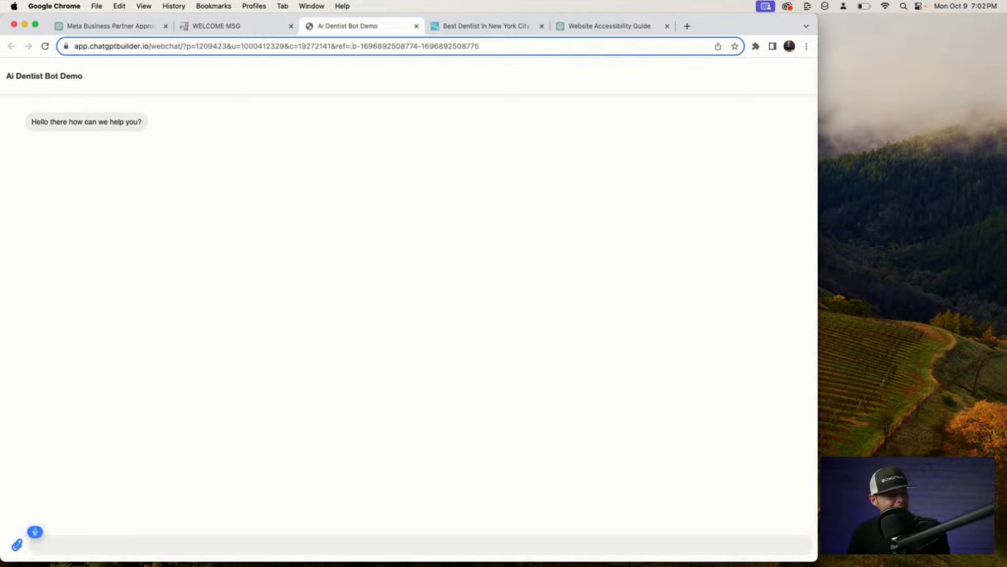
type("Where are you located?")
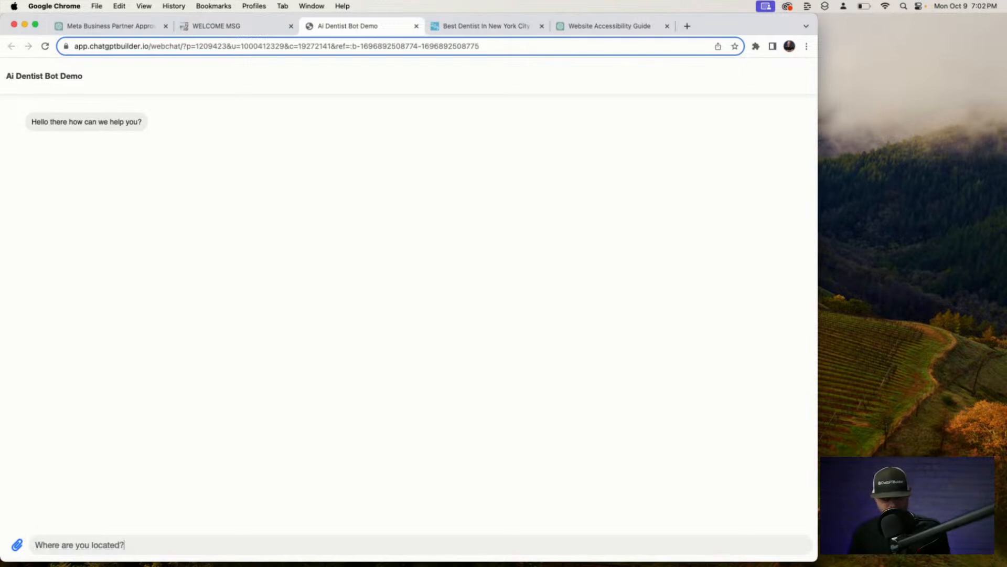
key("Return")
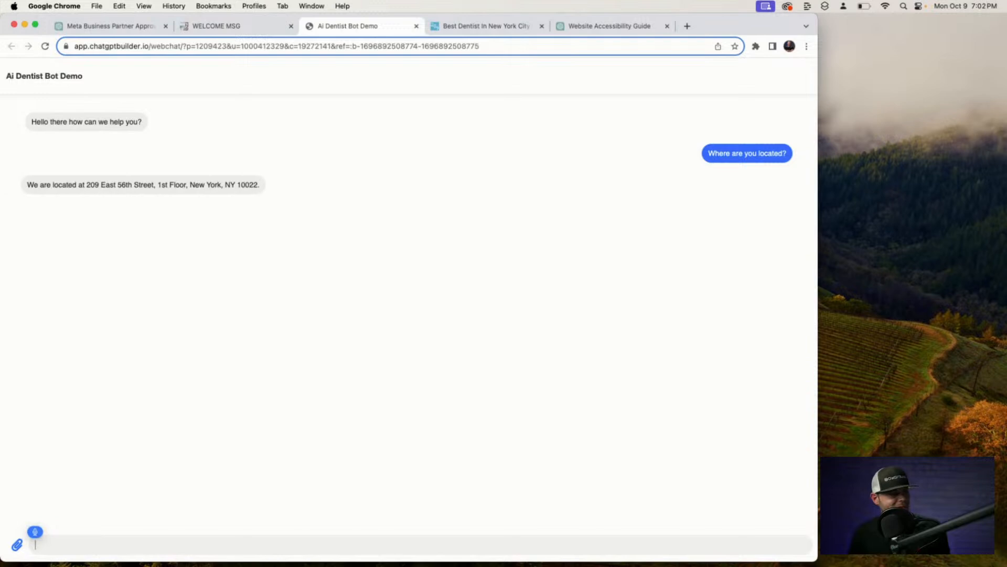
type("And give us a")
type(" LOCATION OR LOCATED AT 20")
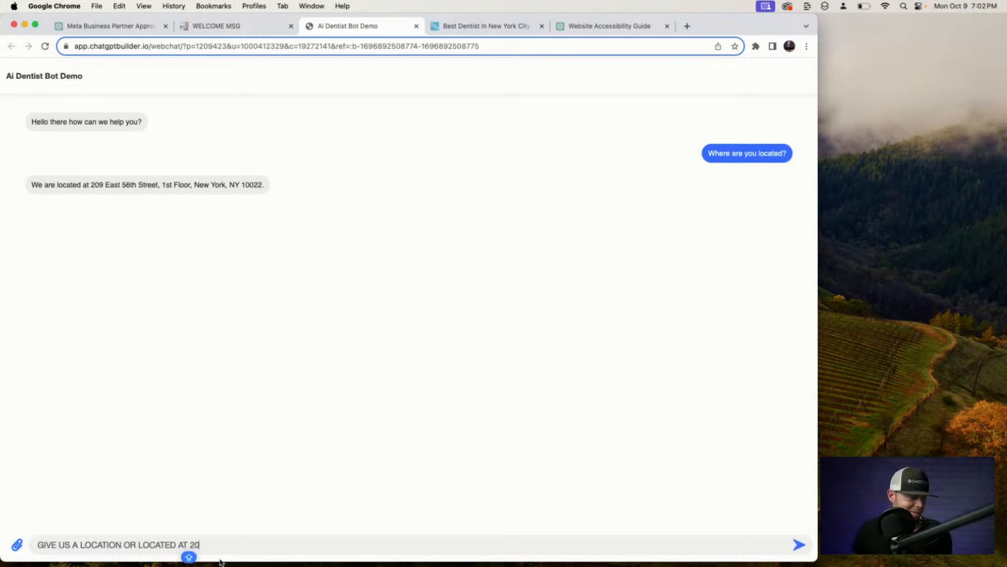
key("super+a")
key("BackSpace")
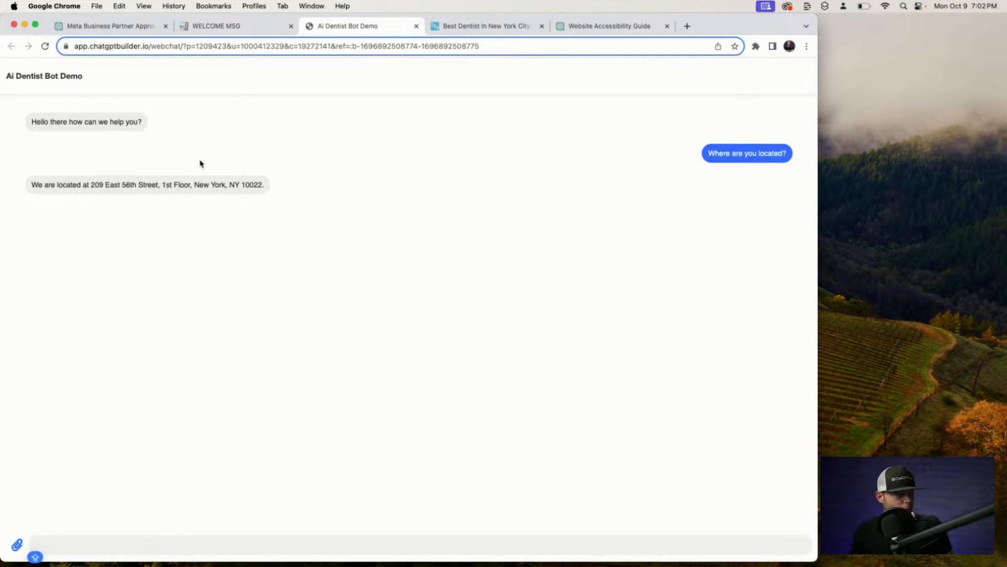
left_click(243, 26)
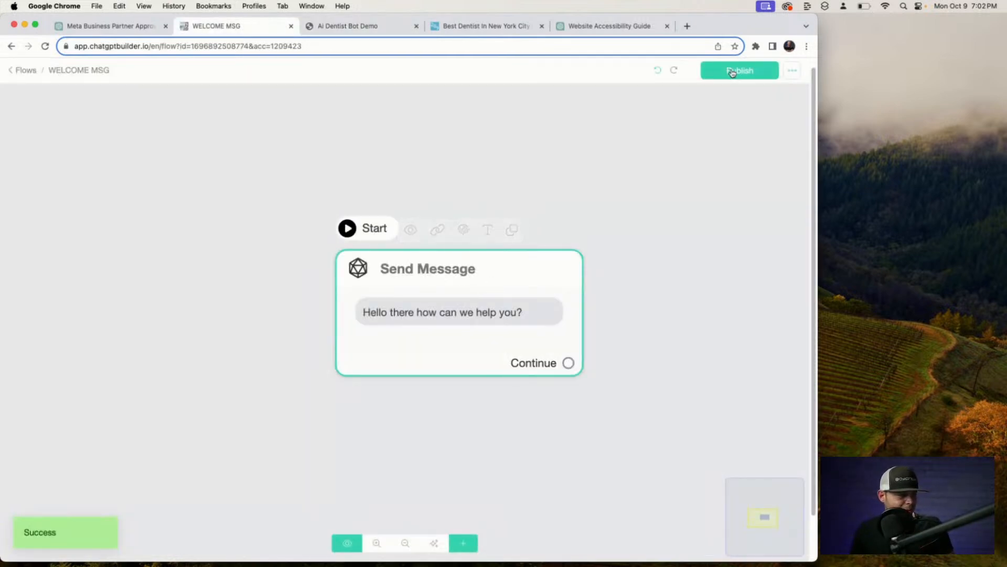
Choose WELCOME MSG as the Voice channel's Welcome Message under Settings > Channels and save.
left_click(24, 70)
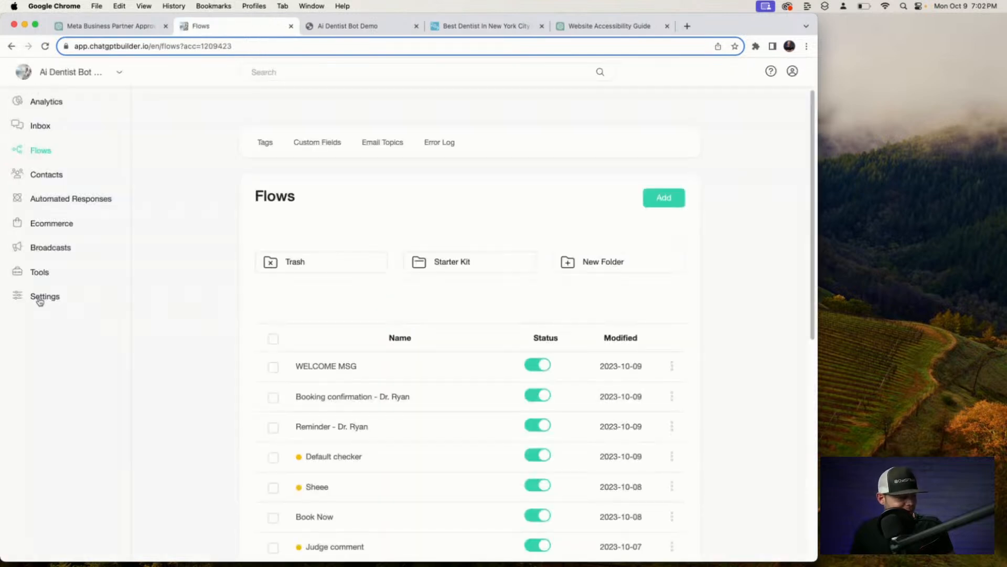
left_click(39, 300)
left_click(313, 152)
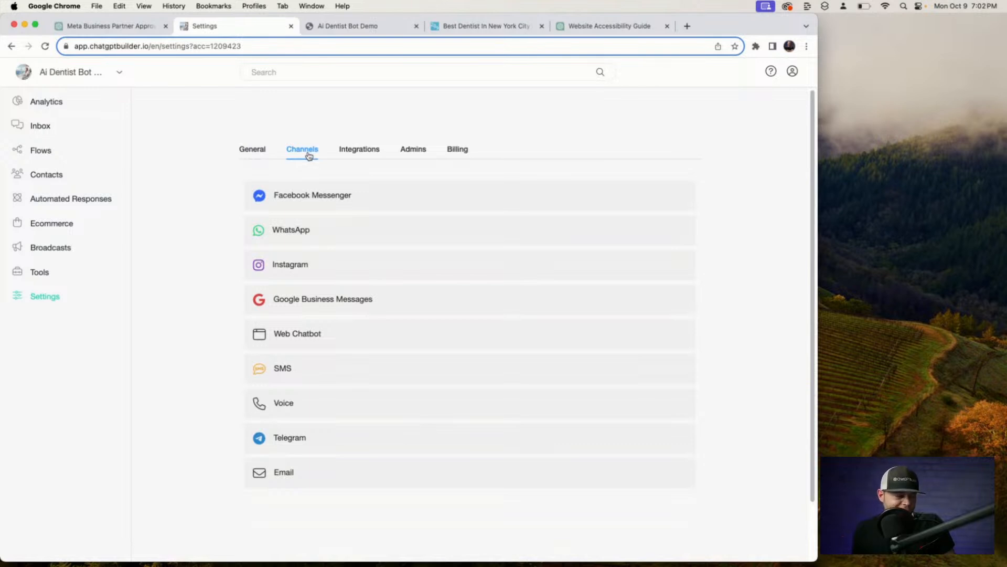
left_click(345, 407)
scroll(368, 419, "down", 2)
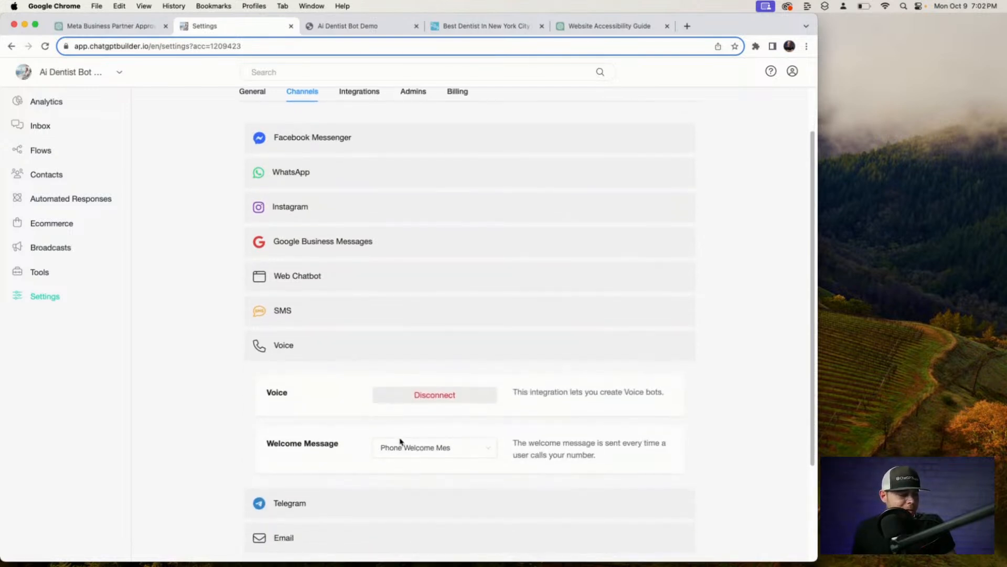
left_click(431, 450)
scroll(419, 409, "up", 5)
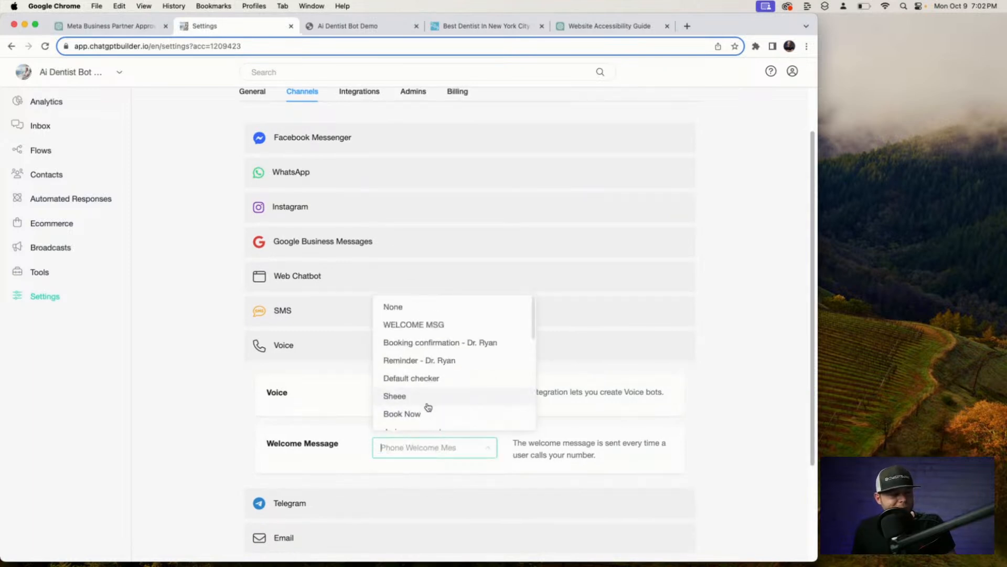
left_click(423, 329)
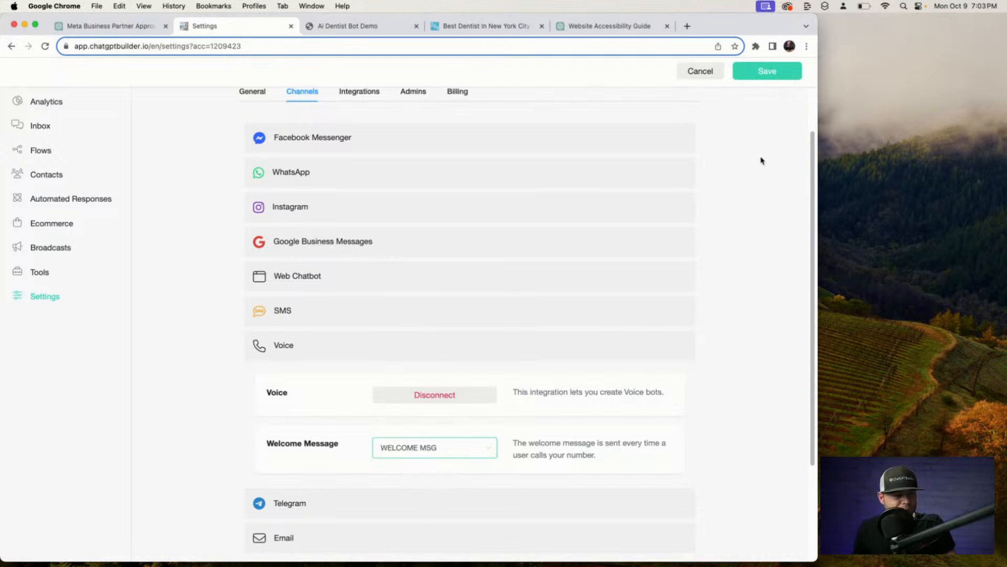
left_click(767, 74)
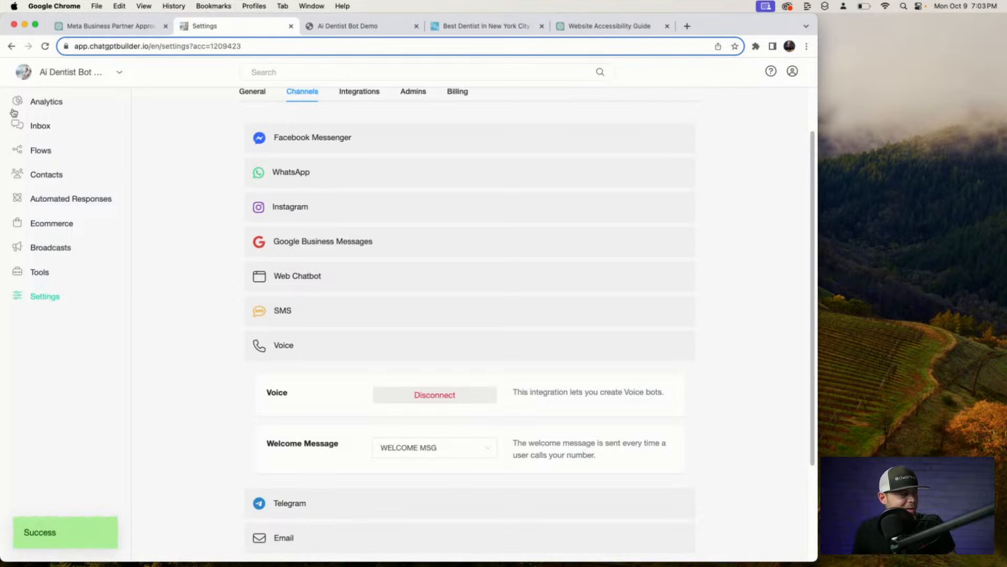
left_click(35, 101)
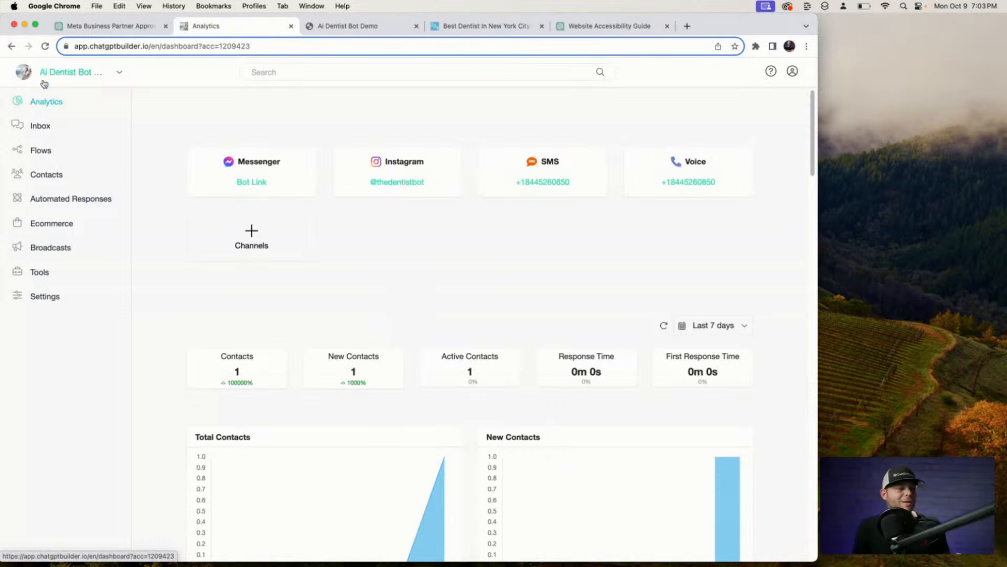
View the Voice number's call QR code, close it, and open the Inbox.
left_click(680, 184)
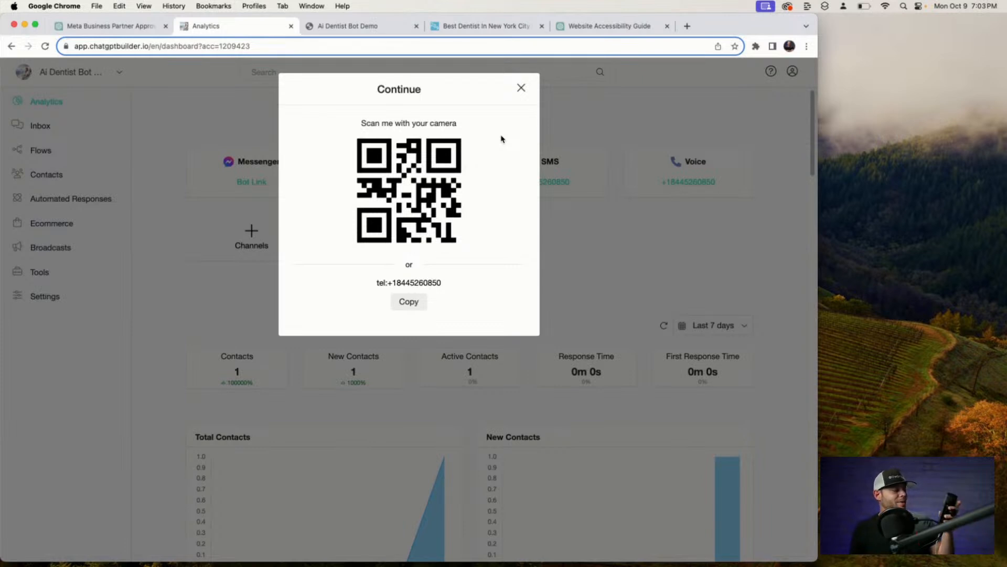
left_click(521, 88)
left_click(40, 126)
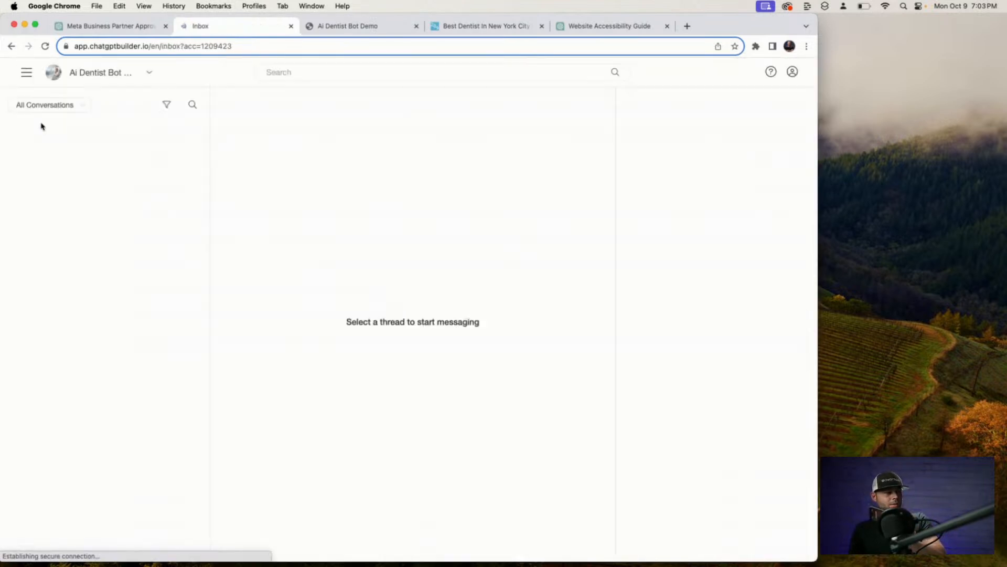
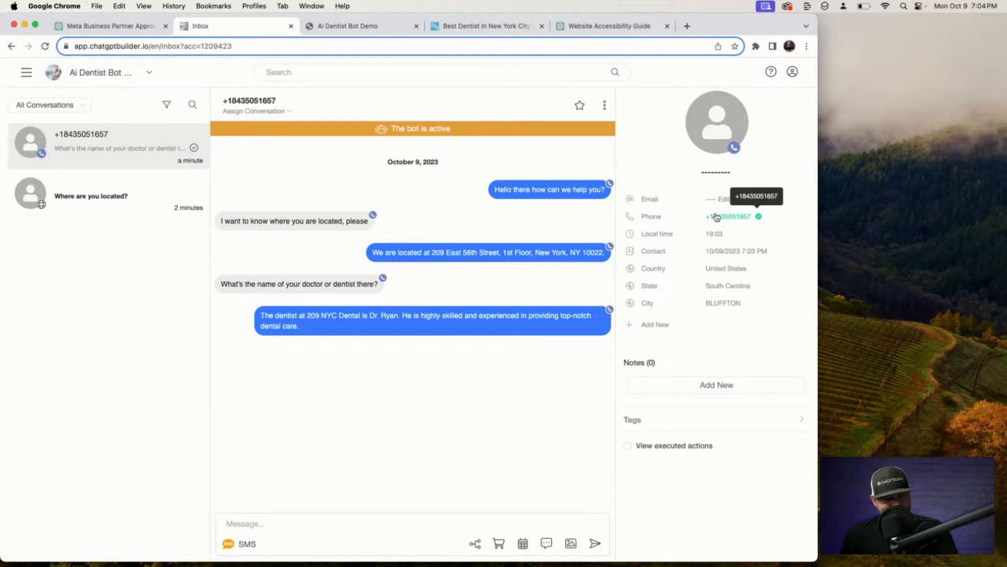
Inspect the contact's phone number and available custom fields without making changes.
left_click(732, 217)
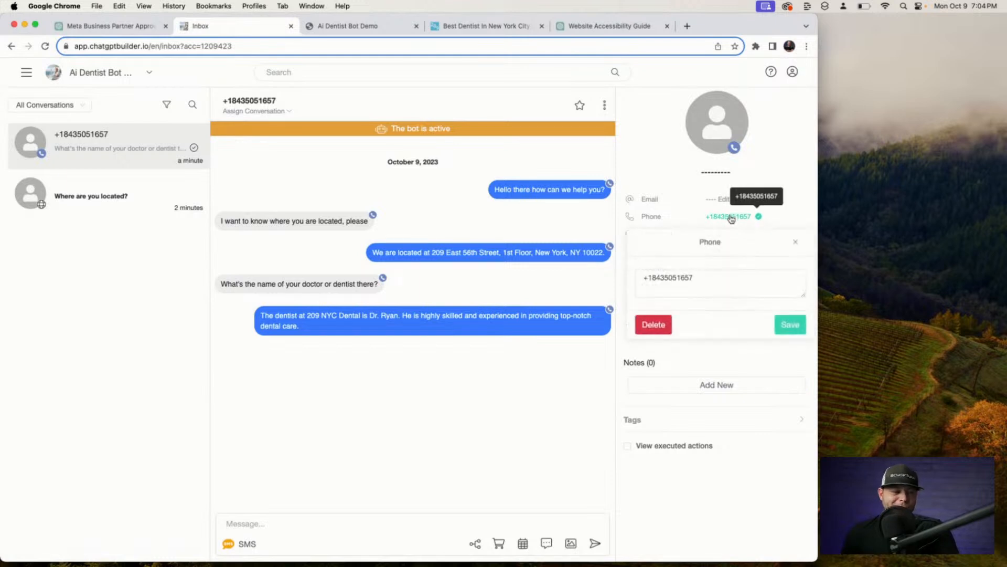
left_click(794, 243)
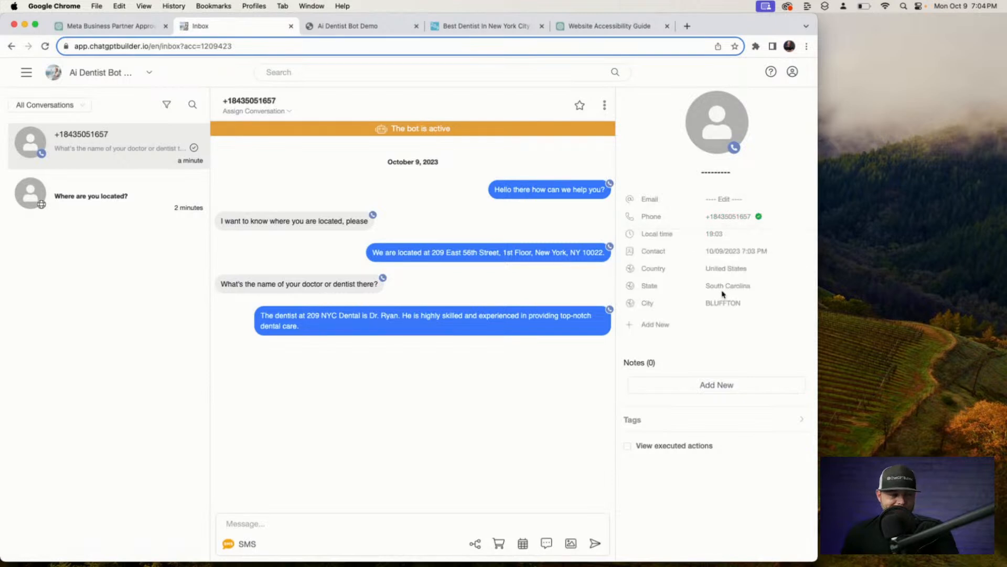
left_click(656, 324)
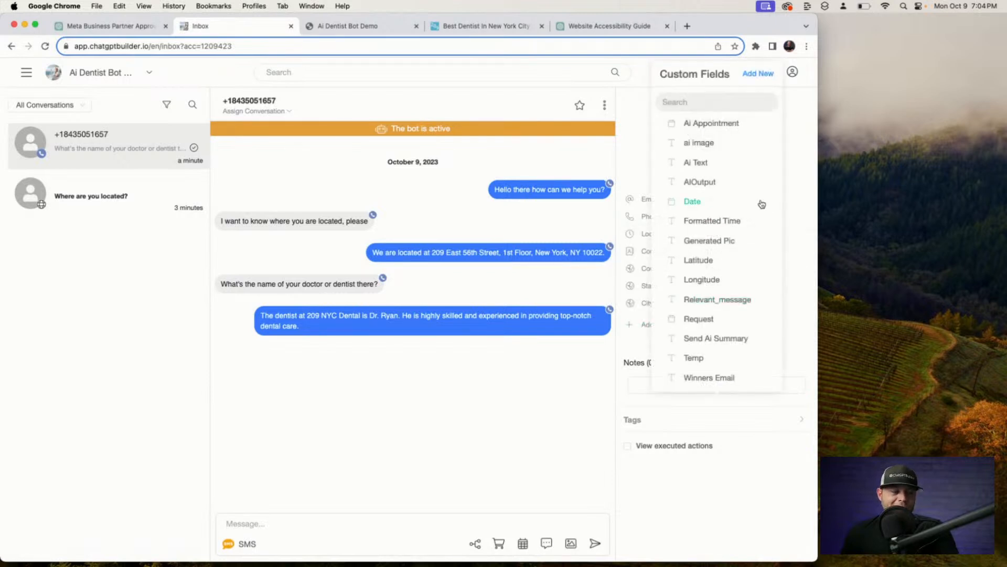
left_click(630, 340)
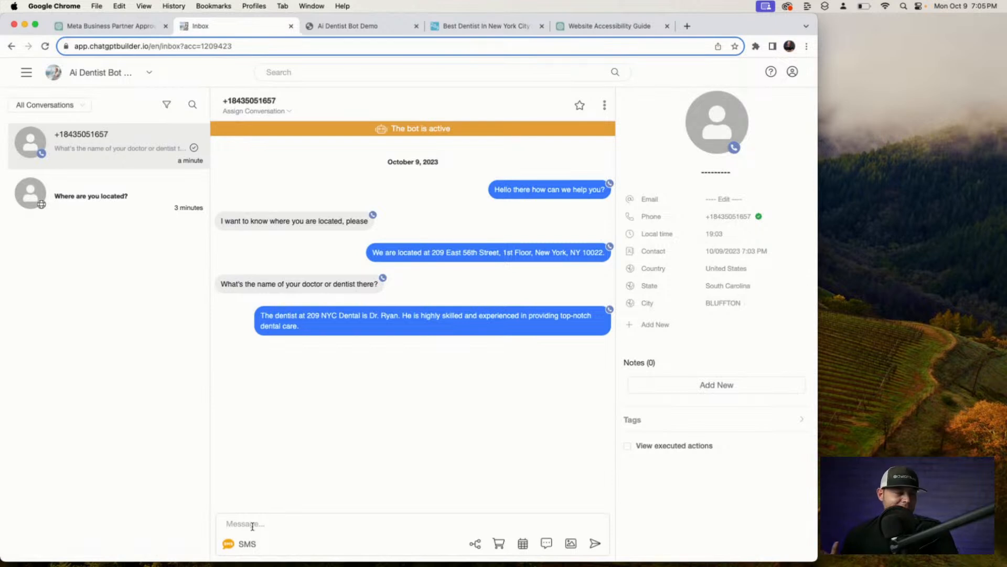
Send 'HEY' to the contact in the SMS thread, then open the main navigation.
left_click(252, 526)
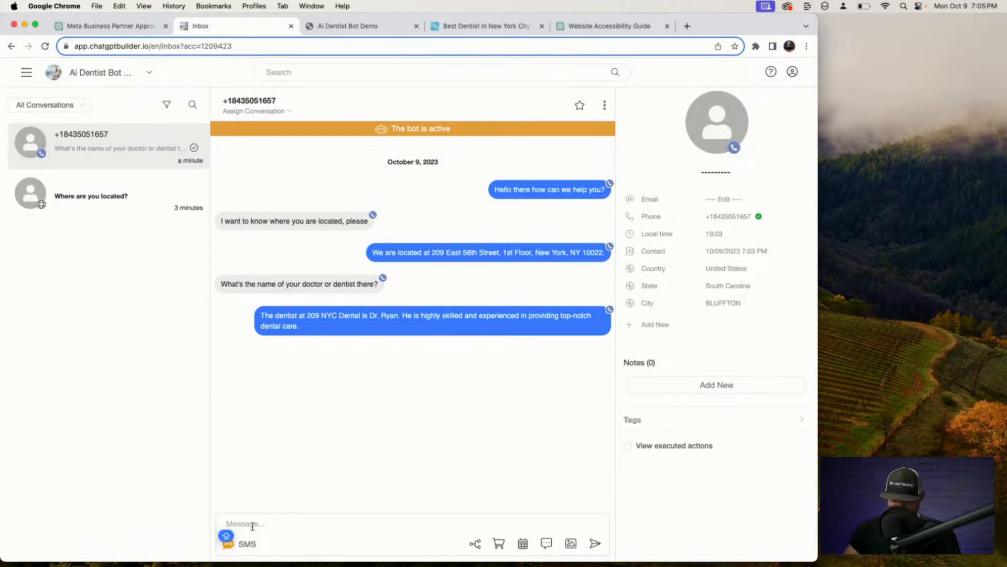
type("HEY")
key("Return")
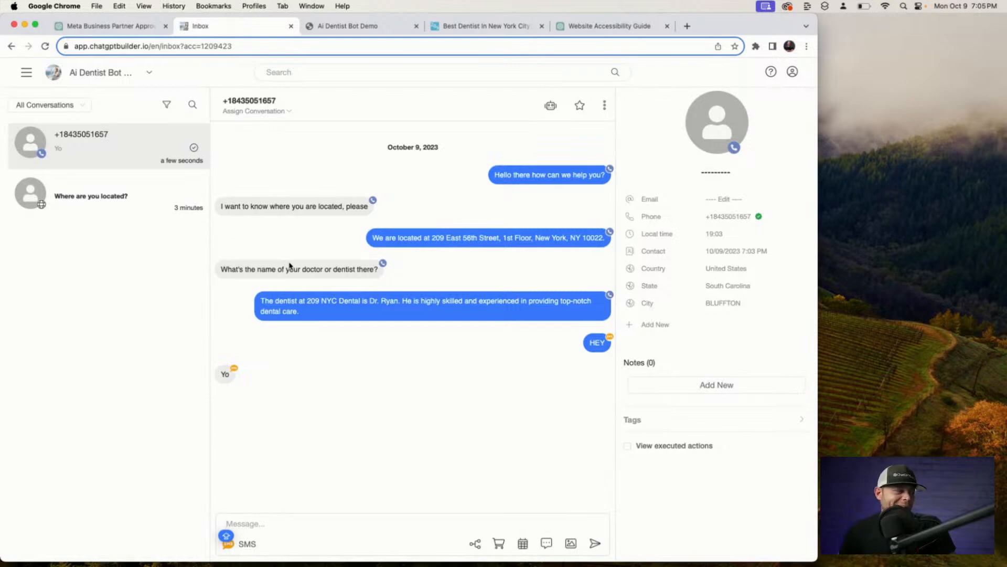
left_click(26, 74)
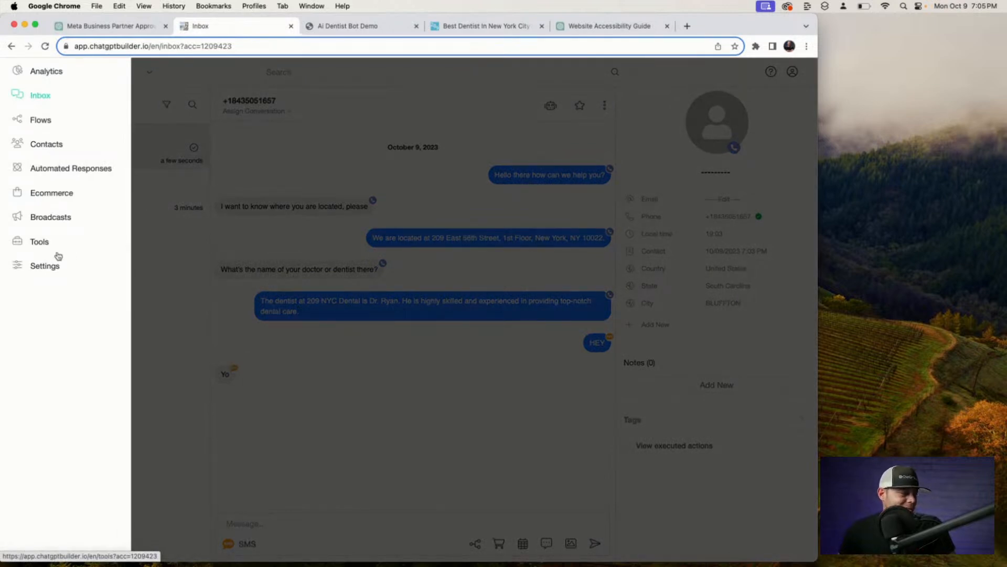
Open the ChatGPT Triggers management page under Settings > Integrations > OpenAI ChatGPT.
left_click(52, 263)
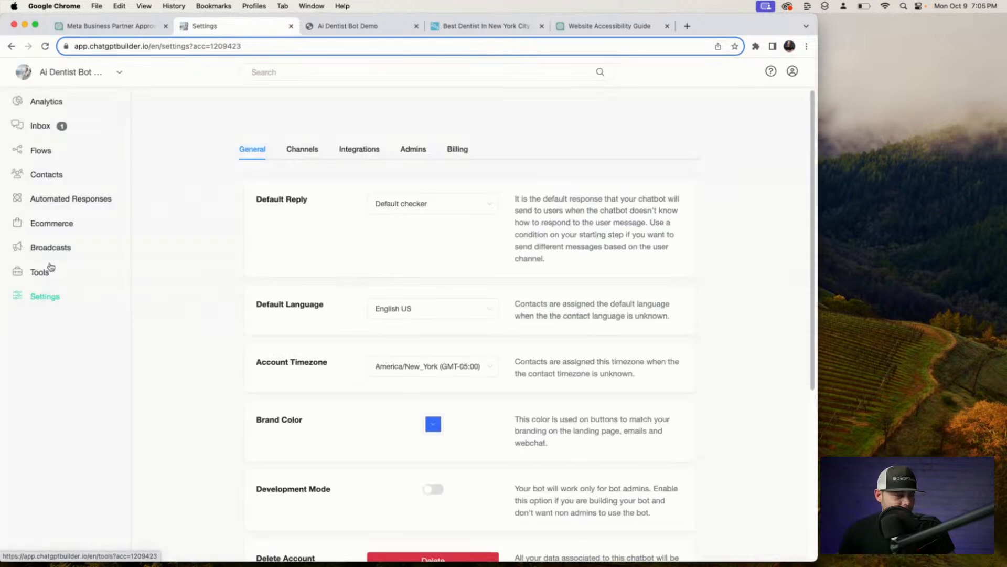
left_click(361, 153)
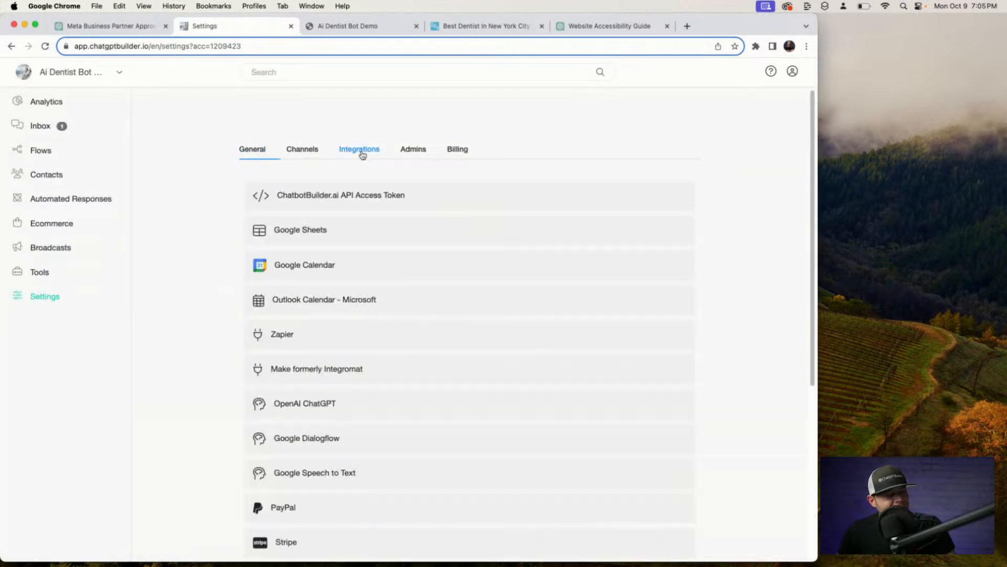
scroll(440, 312, "down", 3)
scroll(440, 311, "down", 2)
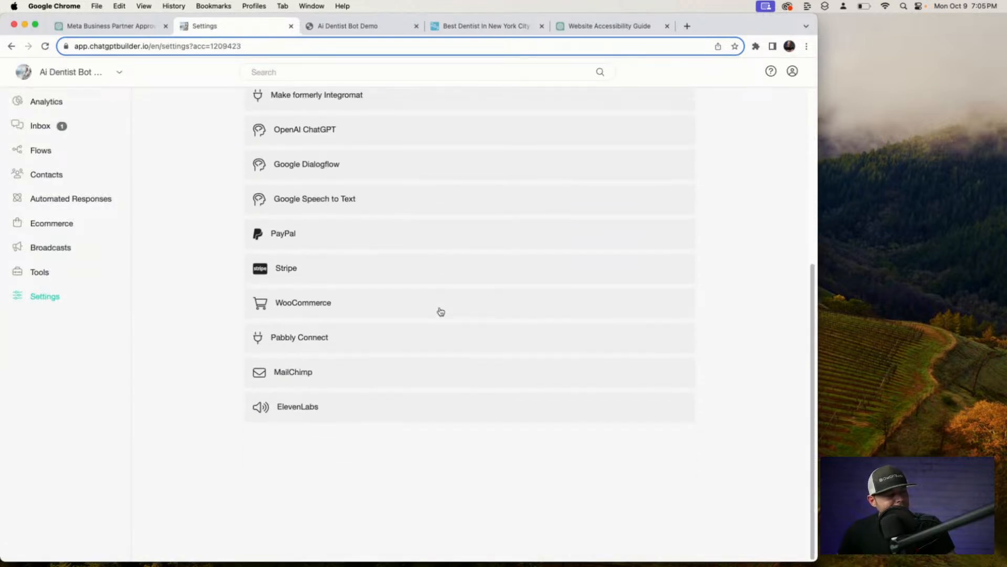
left_click(373, 141)
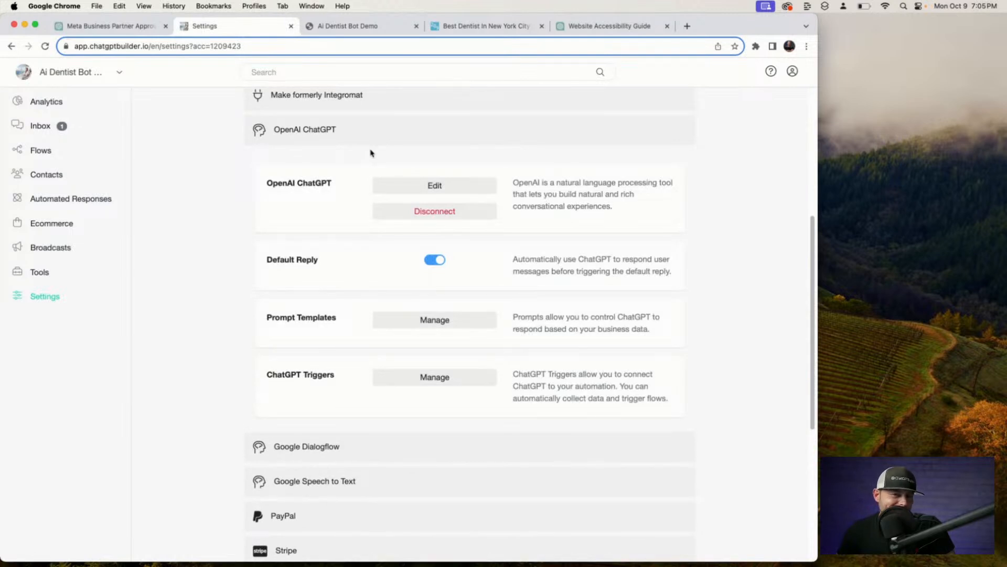
scroll(436, 335, "up", 1)
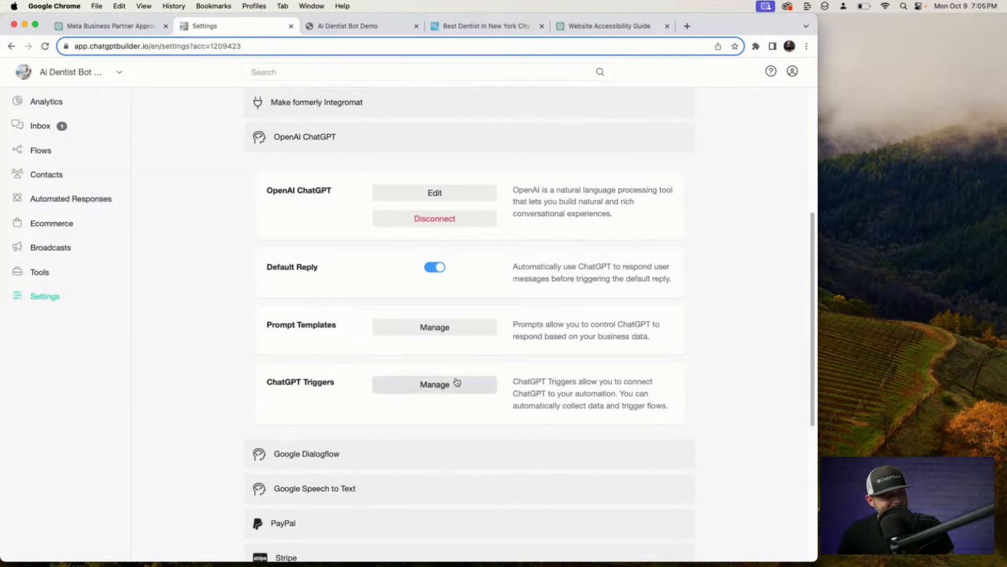
left_click(455, 385)
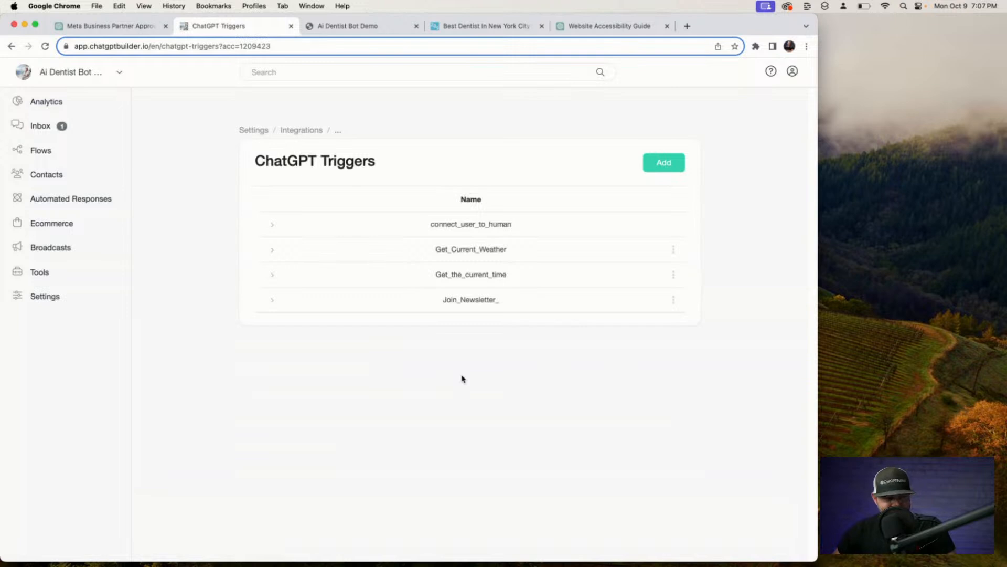
Add a ChatGPT trigger named 'book appointment' that lets the user book with the dentist.
left_click(671, 165)
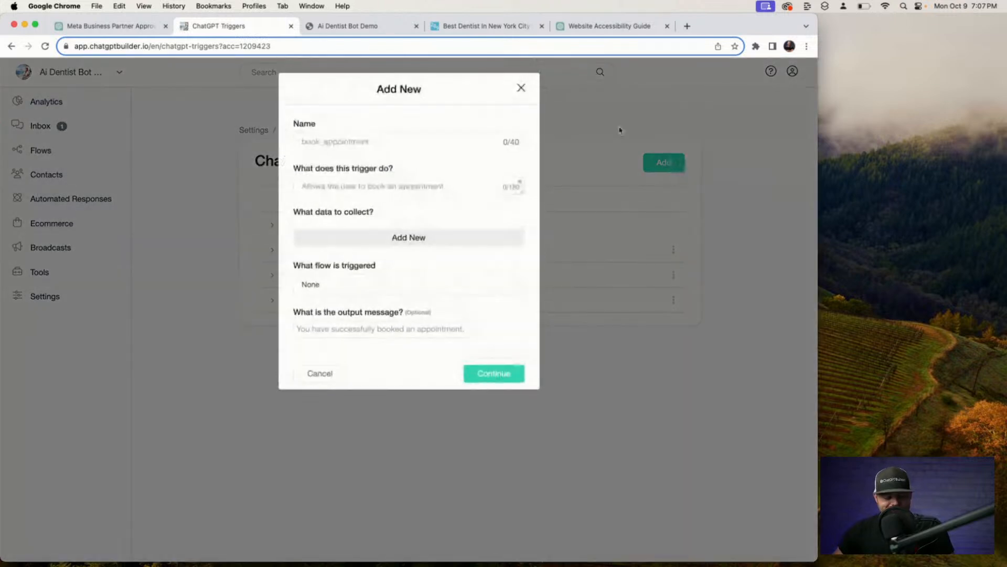
left_click(438, 140)
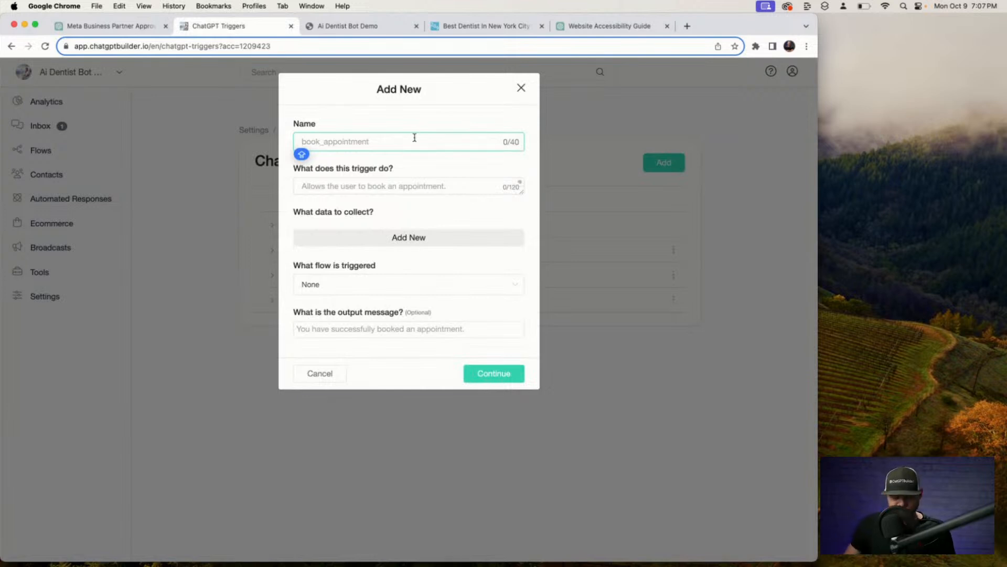
type("BOOK")
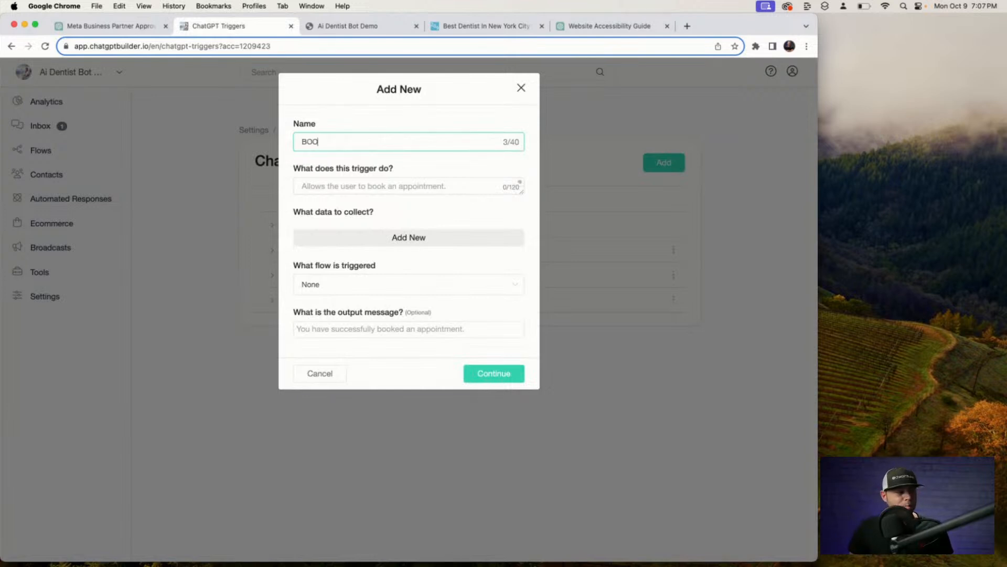
key("BackSpace")
key("BackSpace")
key("BackSpace")
key("BackSpace")
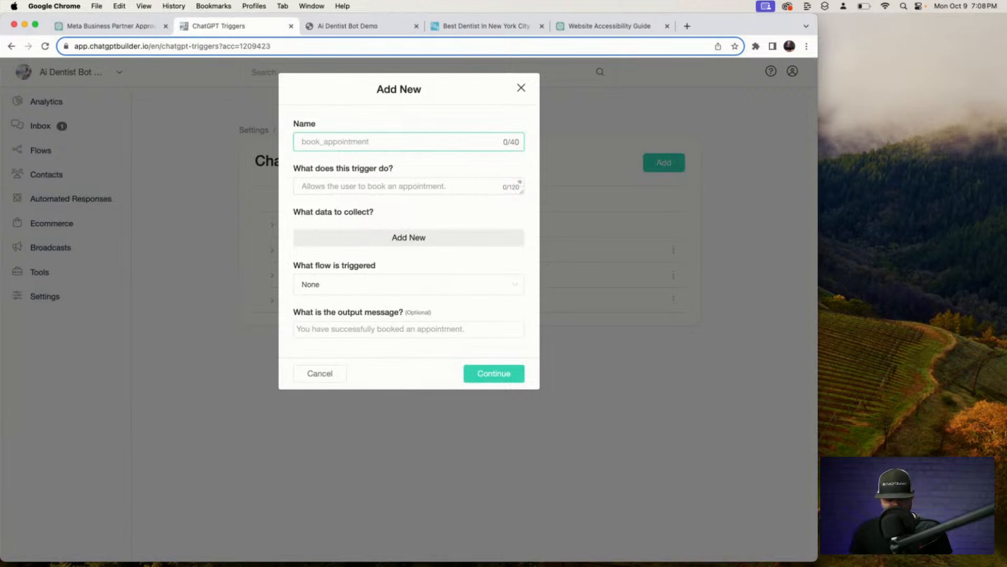
type("book app")
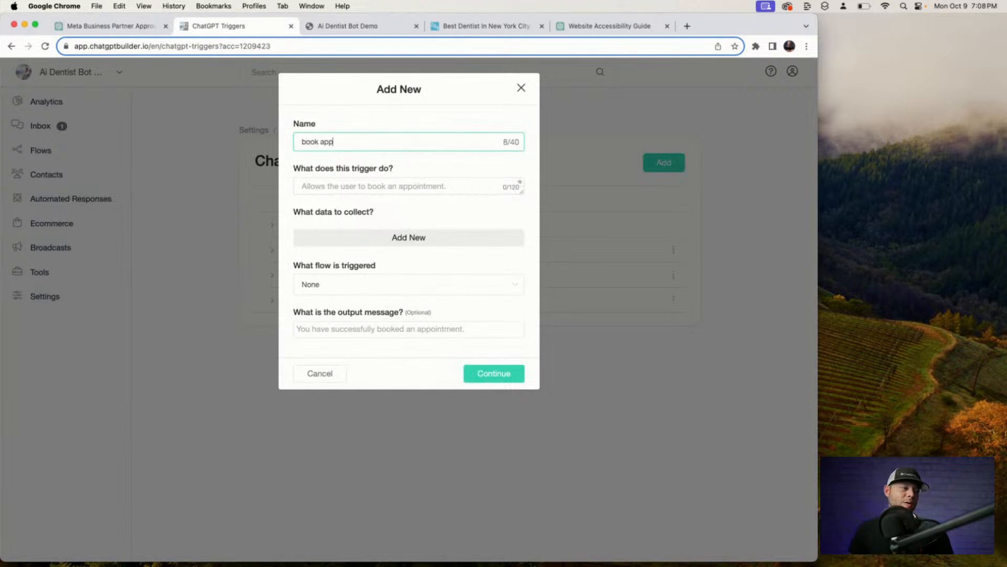
type("ointment")
key("Tab")
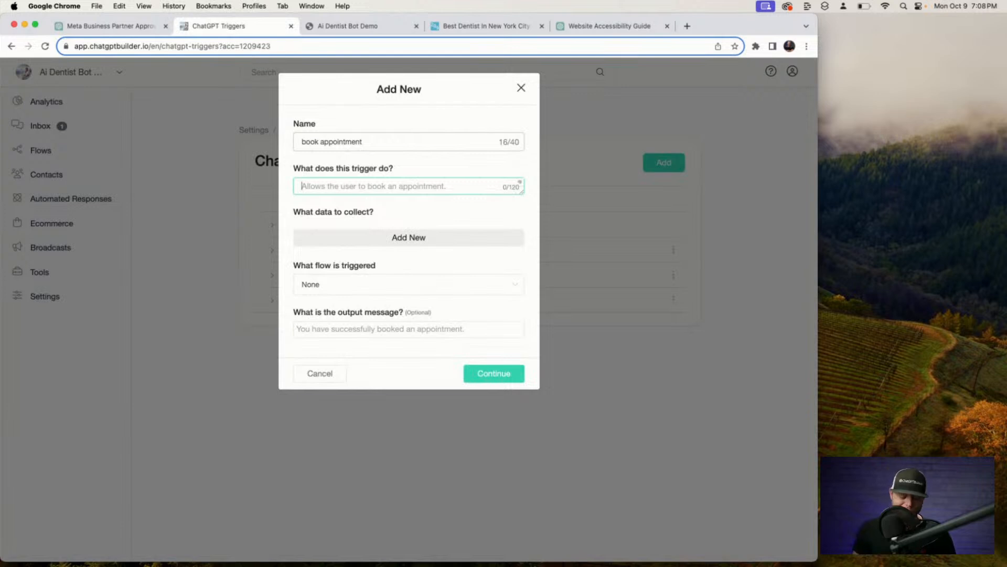
type("allow the")
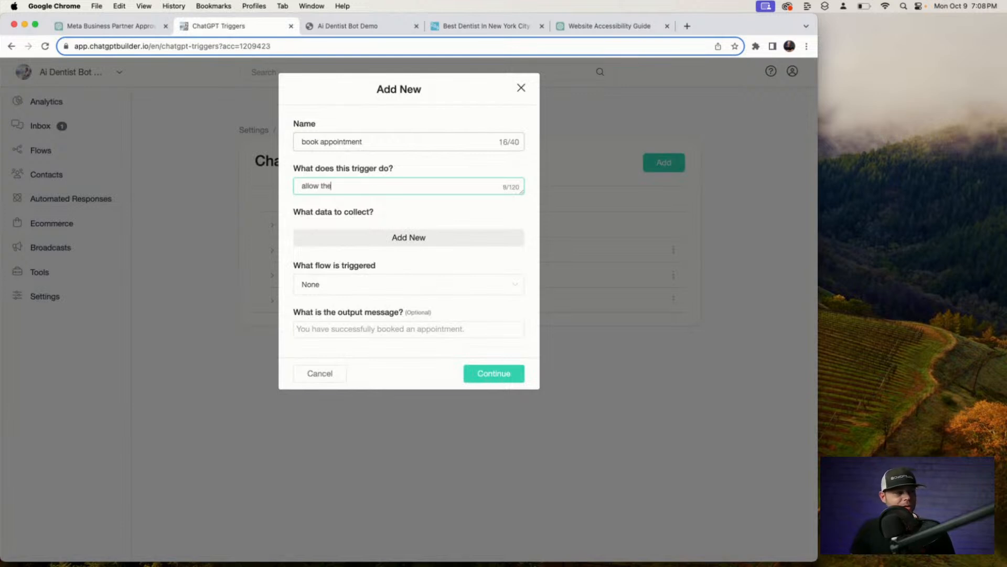
type(" user to book ")
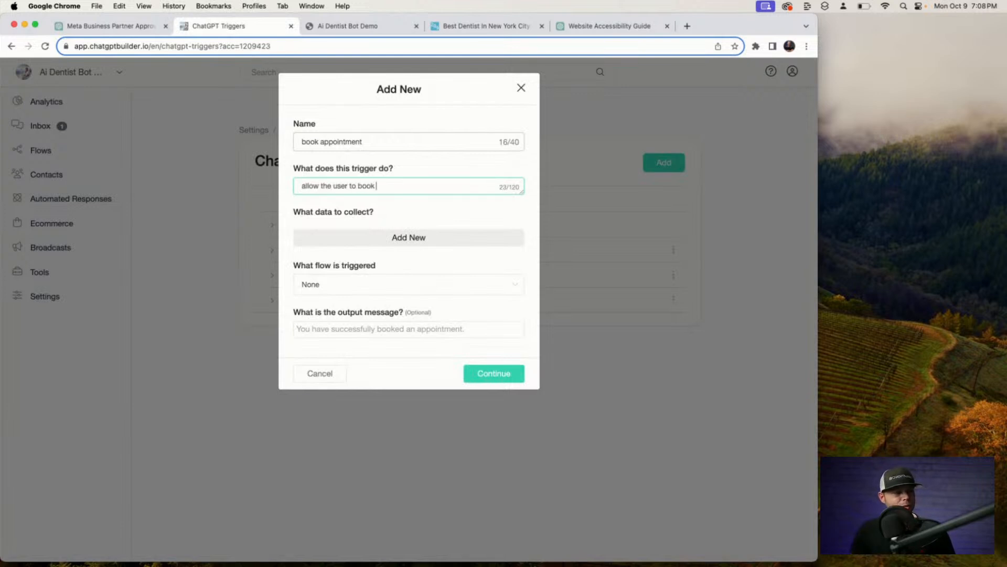
type("an appointment ")
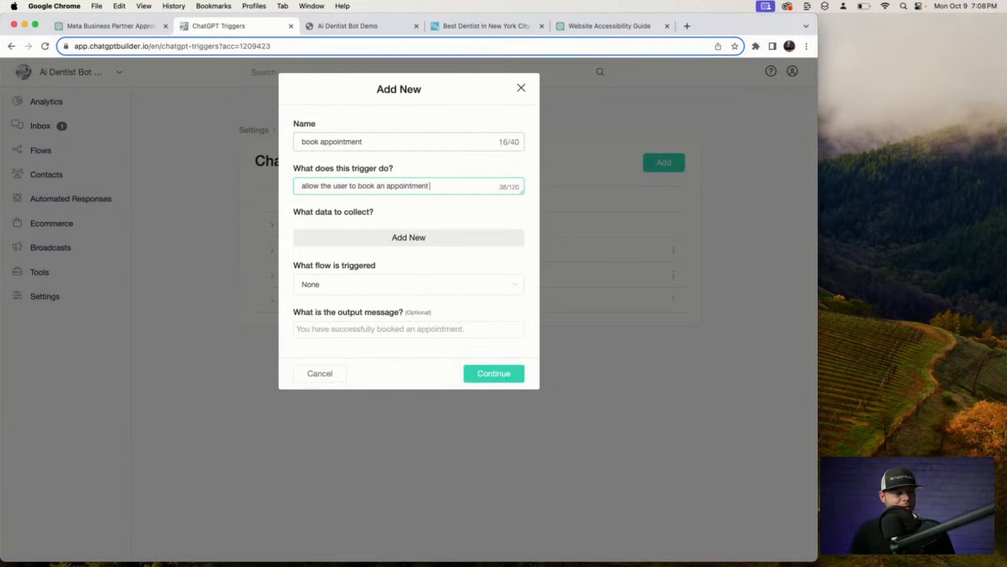
type("with Dr. ")
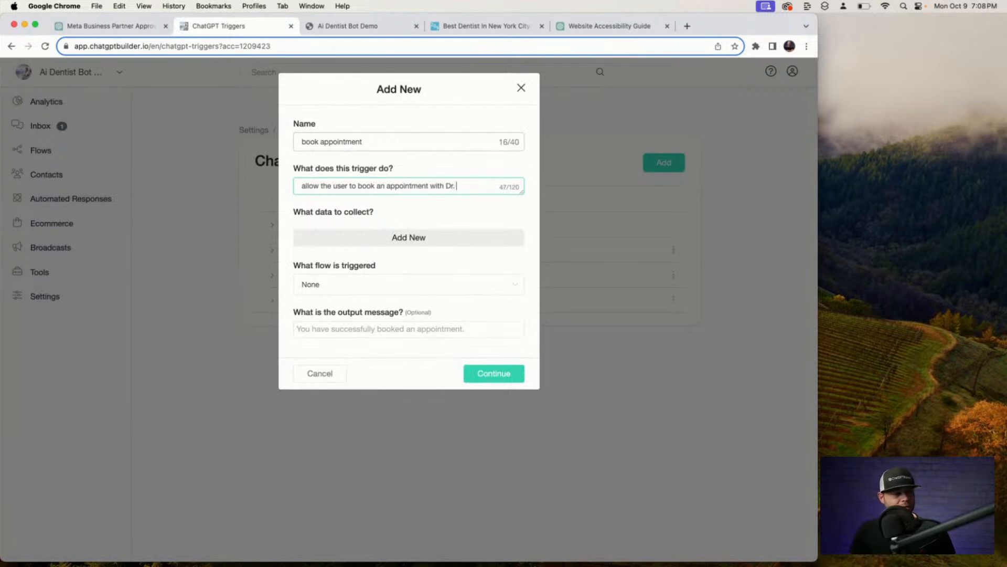
type("Ryan.")
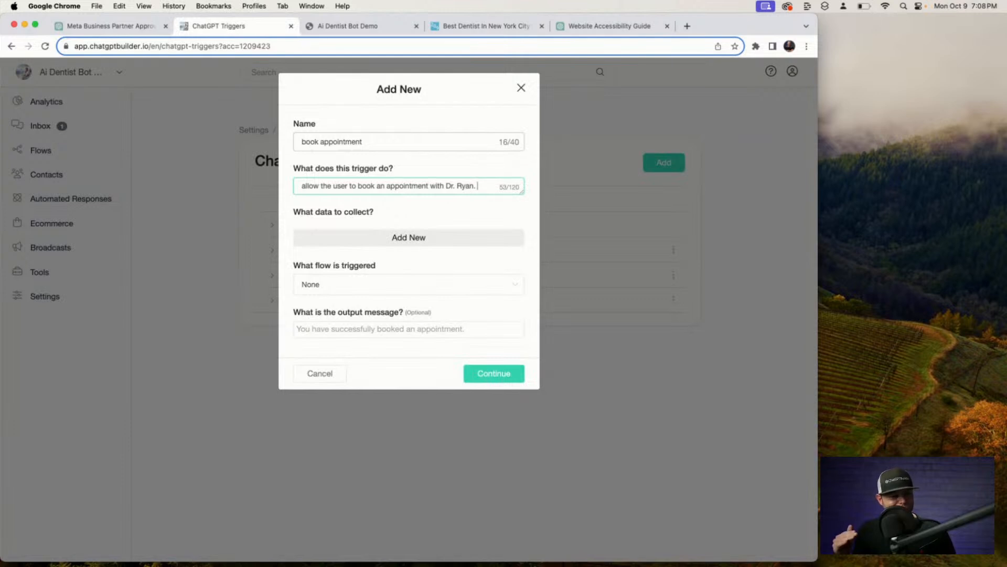
Add data items Users Full Name, Users Email, Users Phone Num and Users Reason for Appointment.
left_click(472, 236)
left_click(325, 238)
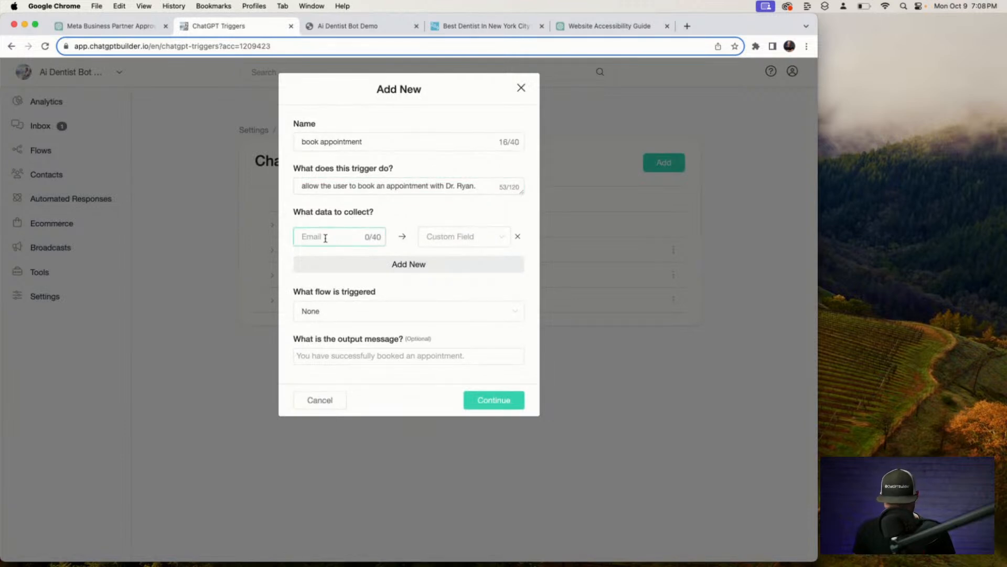
type("Users Full Name")
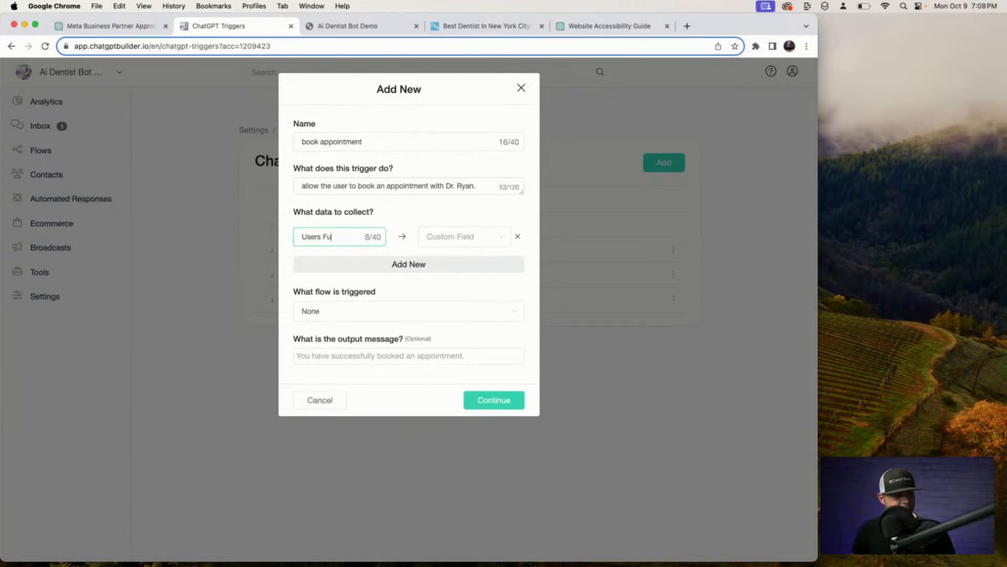
left_click(348, 266)
left_click(341, 265)
type("Users")
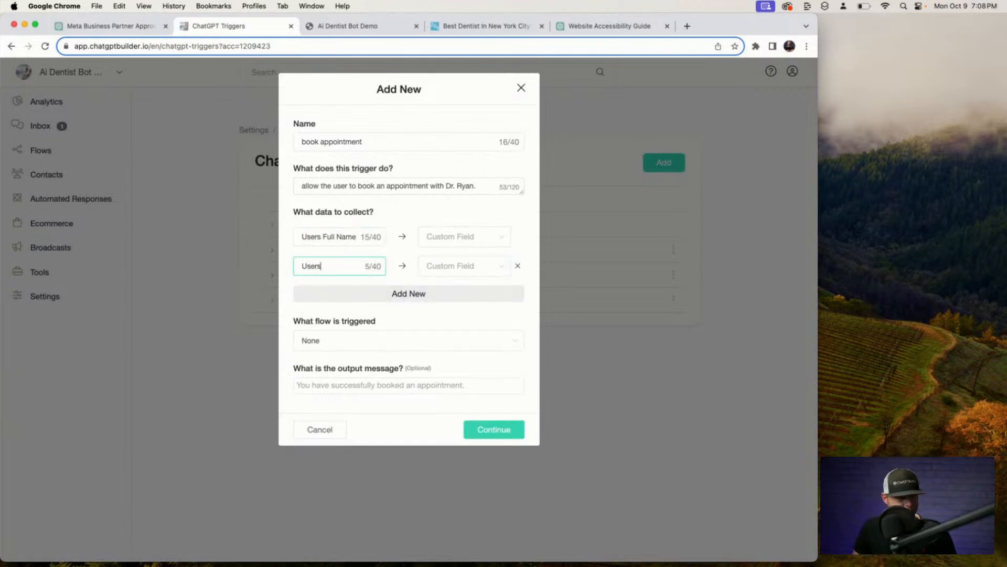
type(" Email")
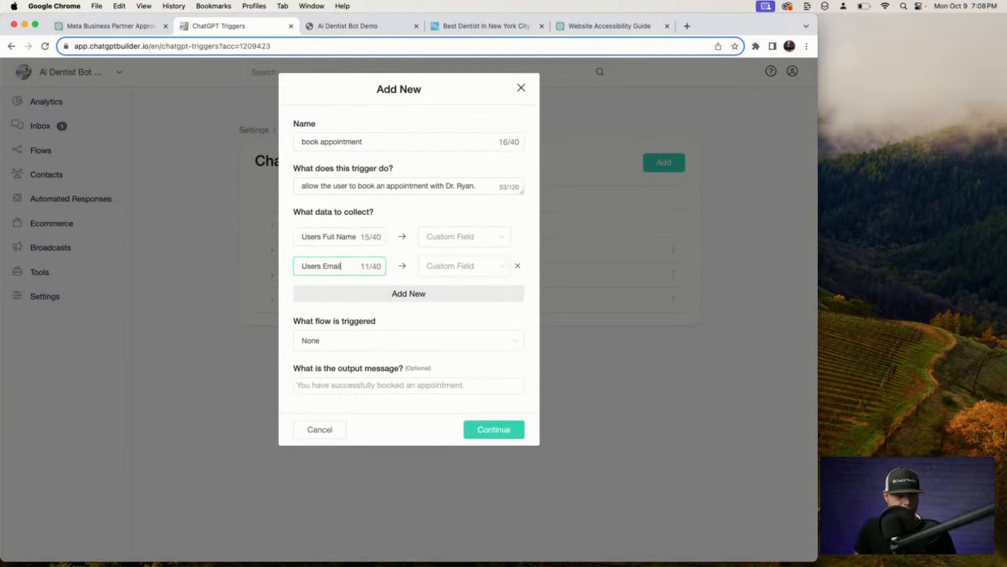
left_click(363, 292)
type("Us")
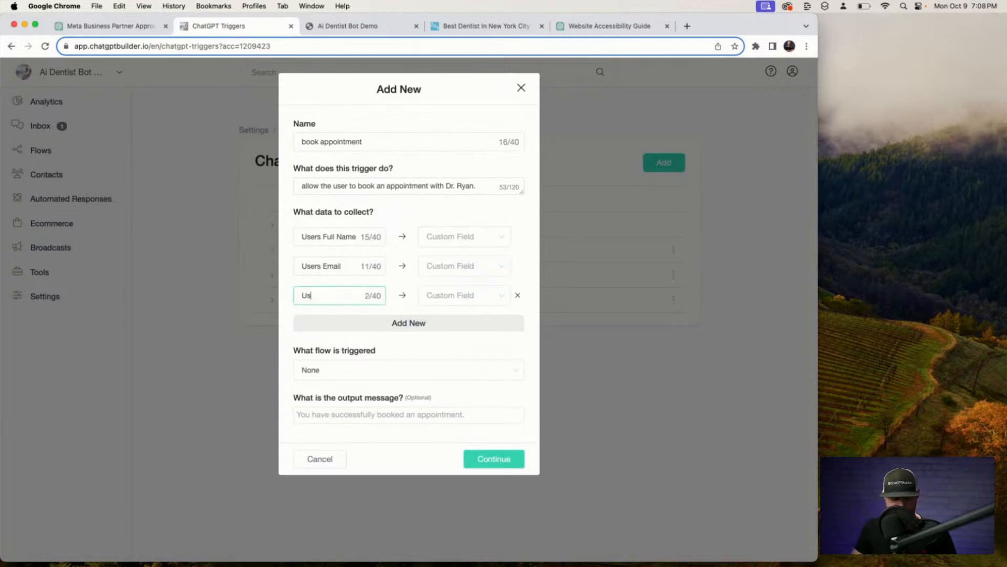
type("ers Pjon")
key("BackSpace")
key("BackSpace")
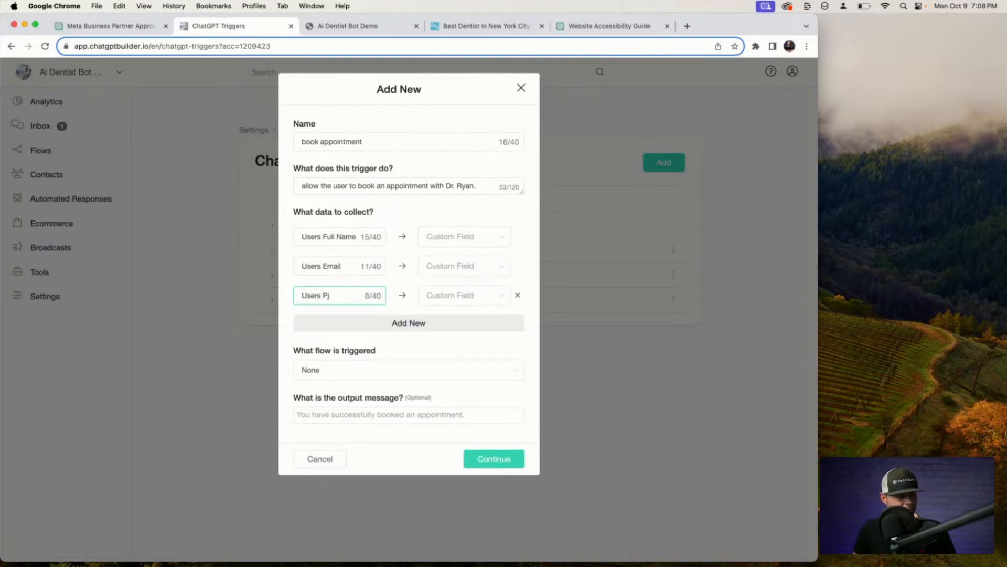
key("BackSpace")
type("hone Num")
left_click(338, 323)
left_click(338, 325)
type("Users ")
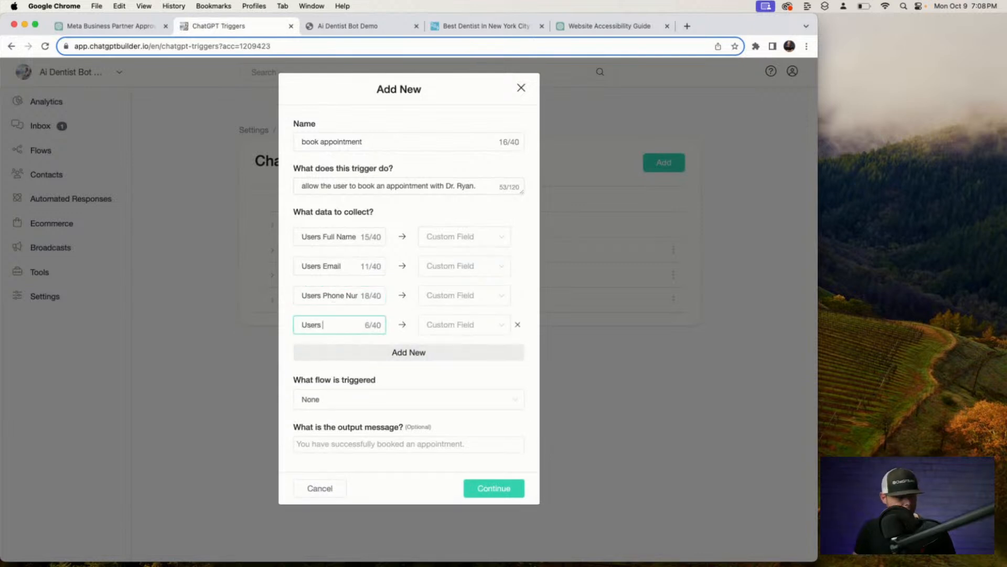
type("Reason for")
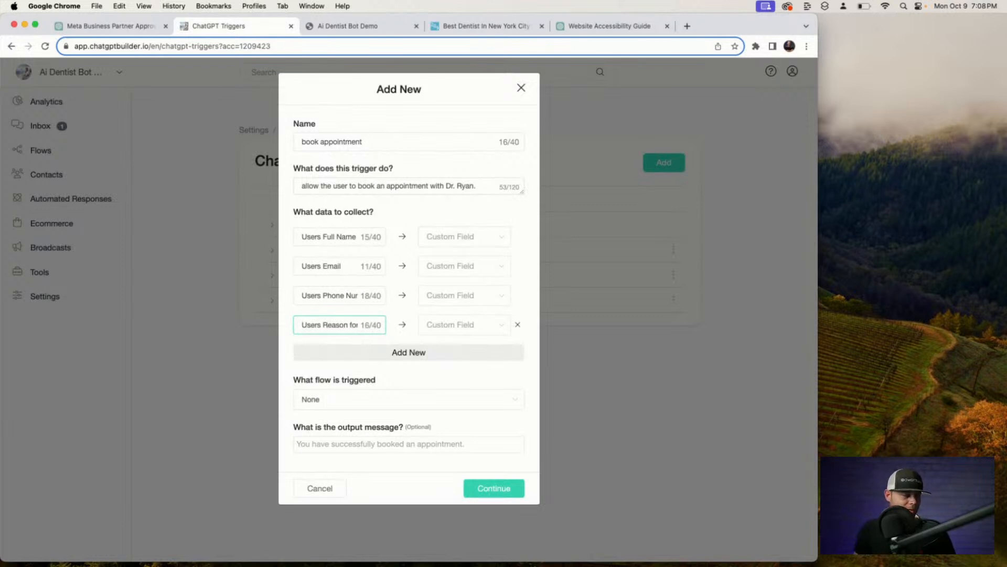
type(" Appointment")
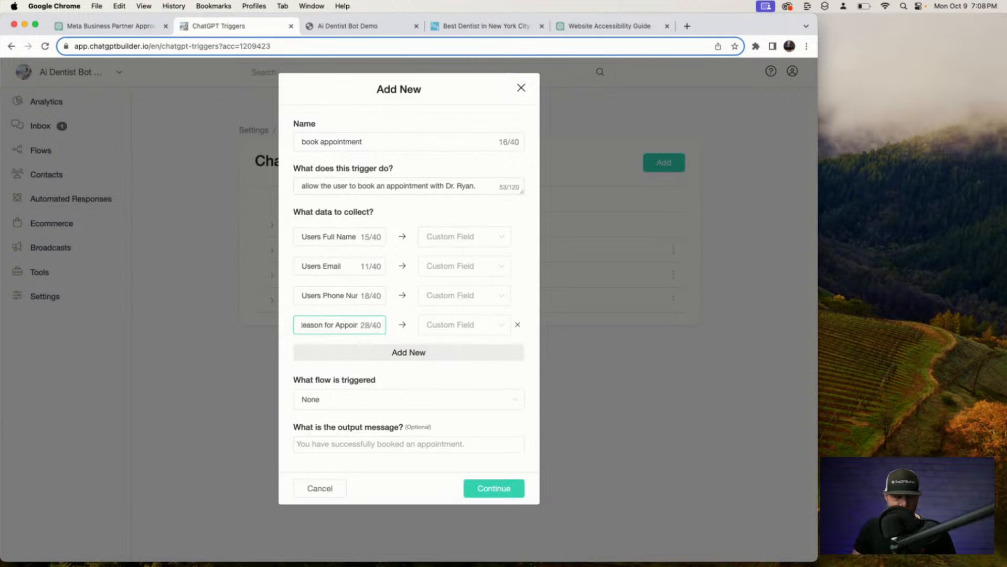
left_click(433, 216)
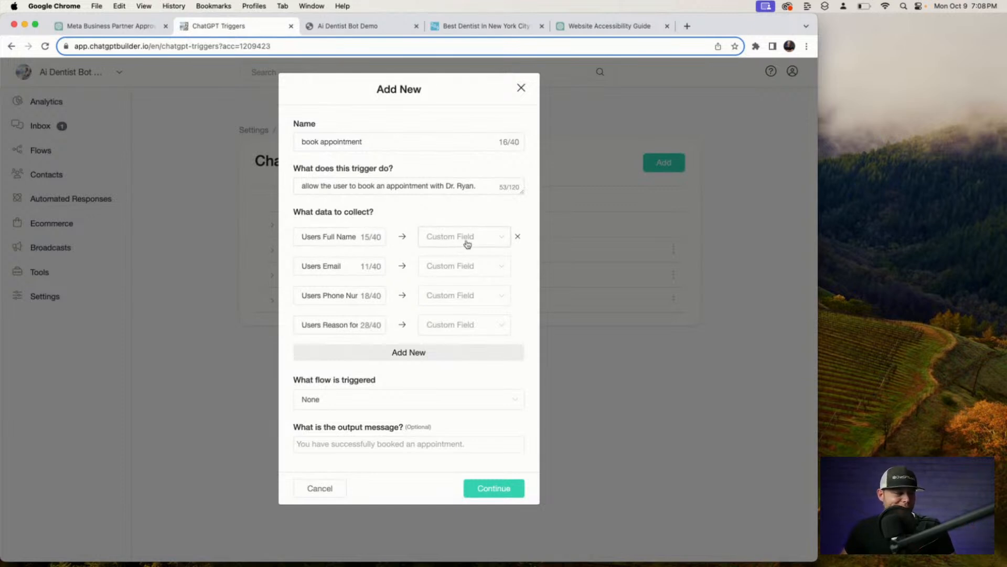
Map the four items to the Full Name, Email, Phone and Ai Appointment custom fields.
left_click(487, 243)
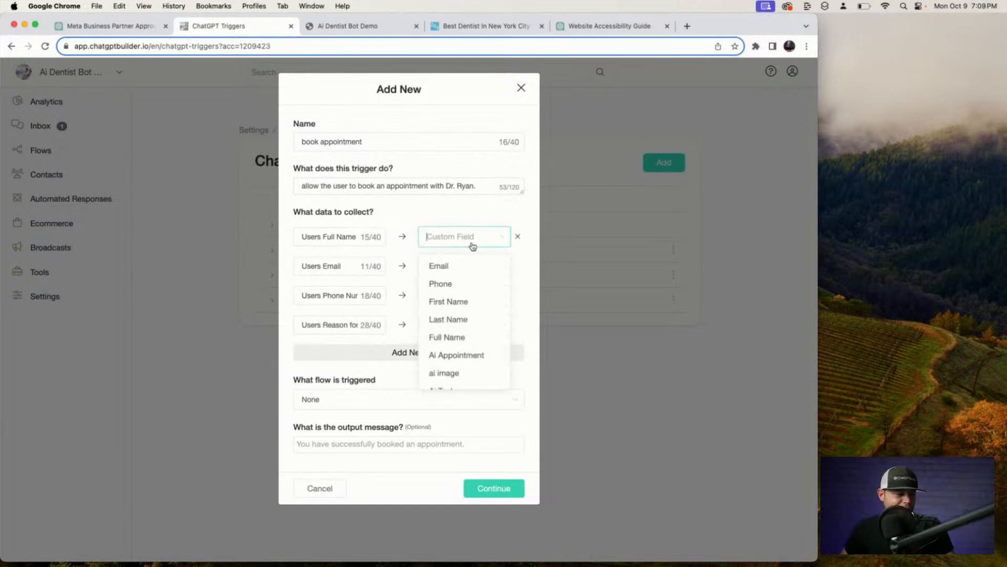
left_click(462, 336)
left_click(471, 278)
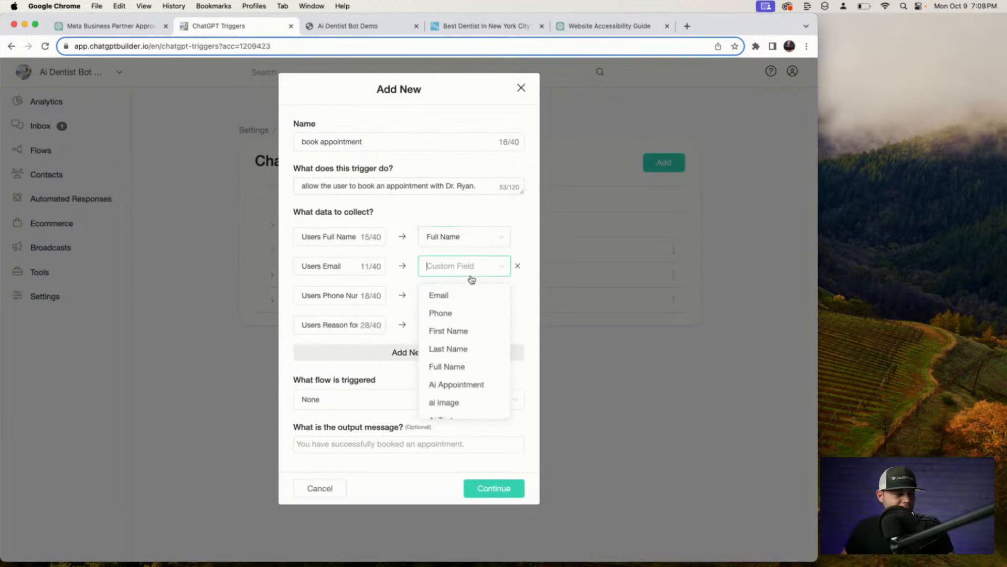
left_click(438, 295)
left_click(441, 299)
left_click(448, 344)
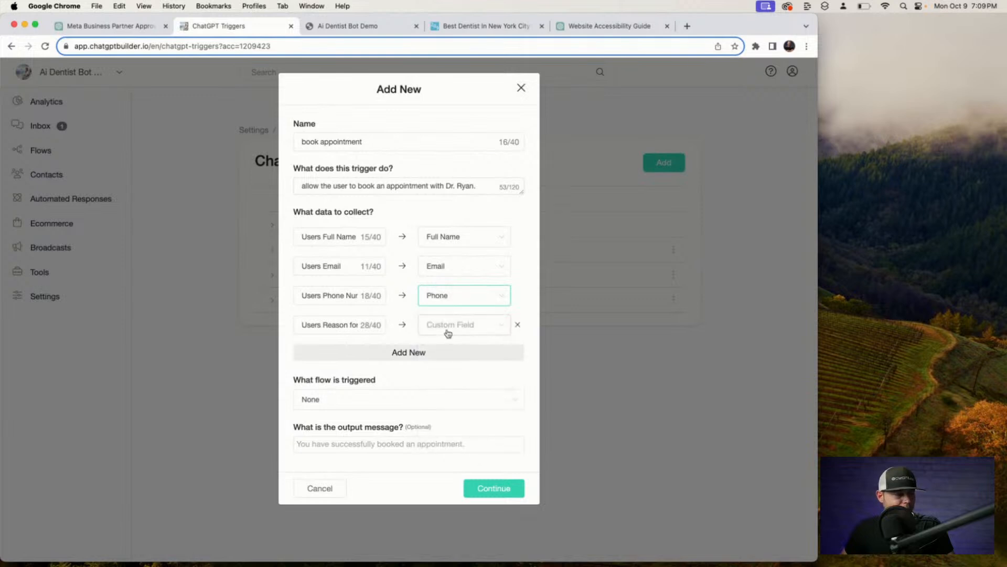
left_click(448, 327)
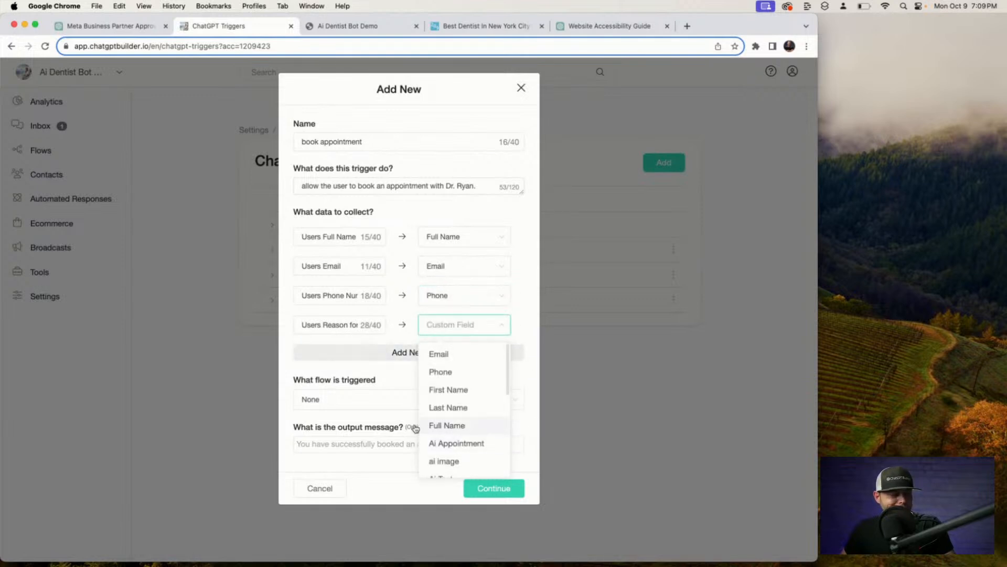
type("re")
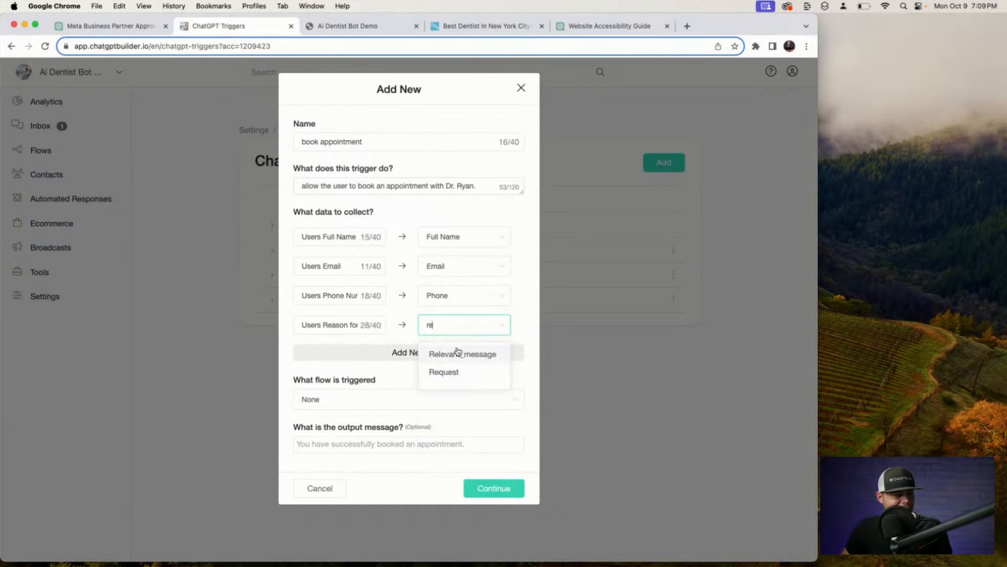
key("BackSpace")
key("BackSpace")
type("r")
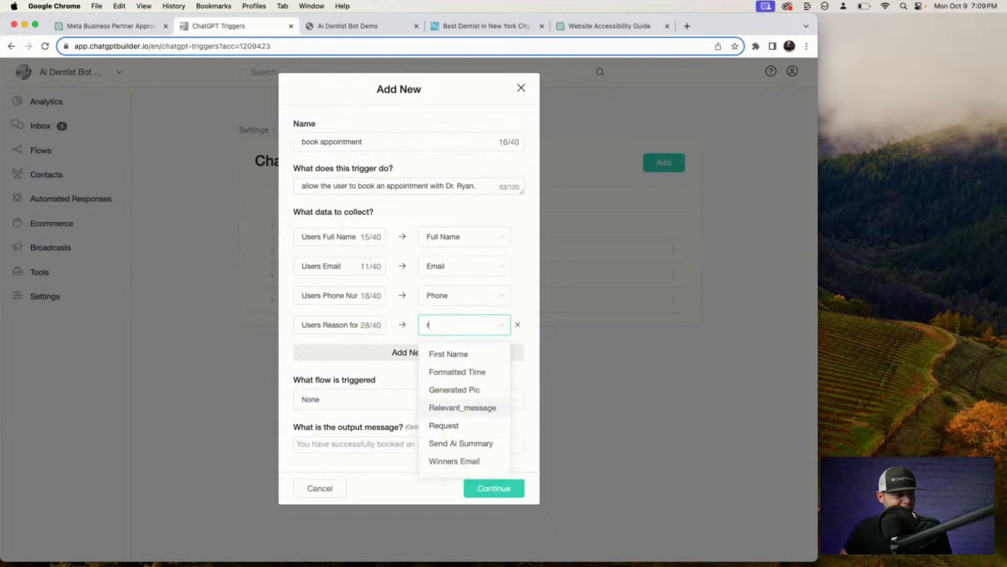
key("BackSpace")
type("r")
key("BackSpace")
type("ap")
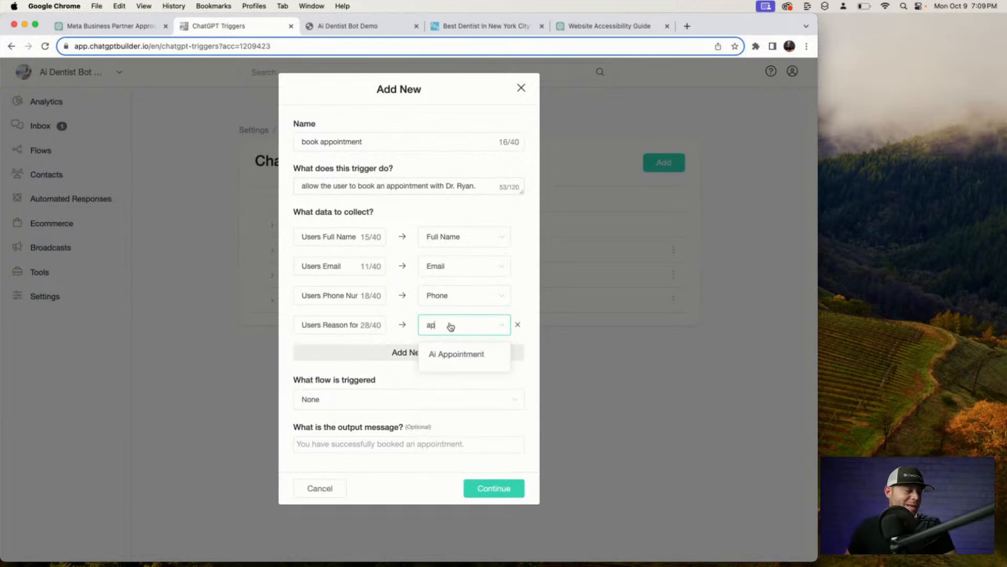
left_click(449, 353)
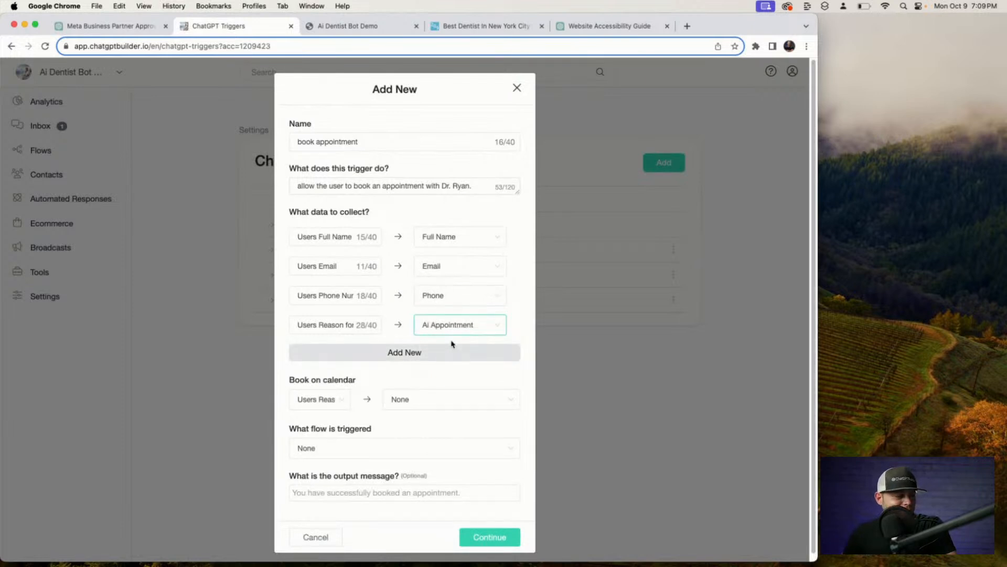
left_click(321, 403)
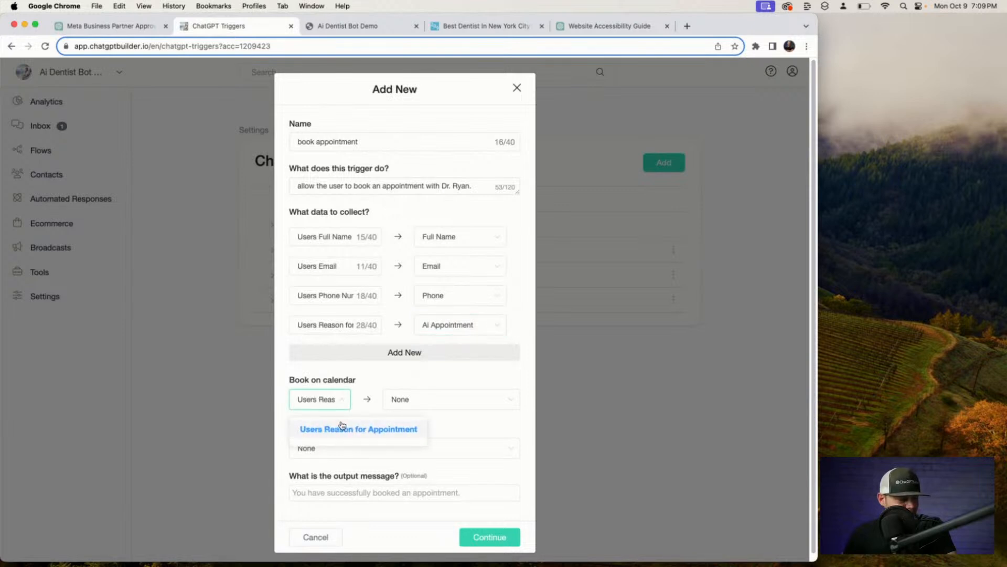
Set booking to the dentist's calendar, delete the reason item, then cancel the trigger form.
left_click(431, 399)
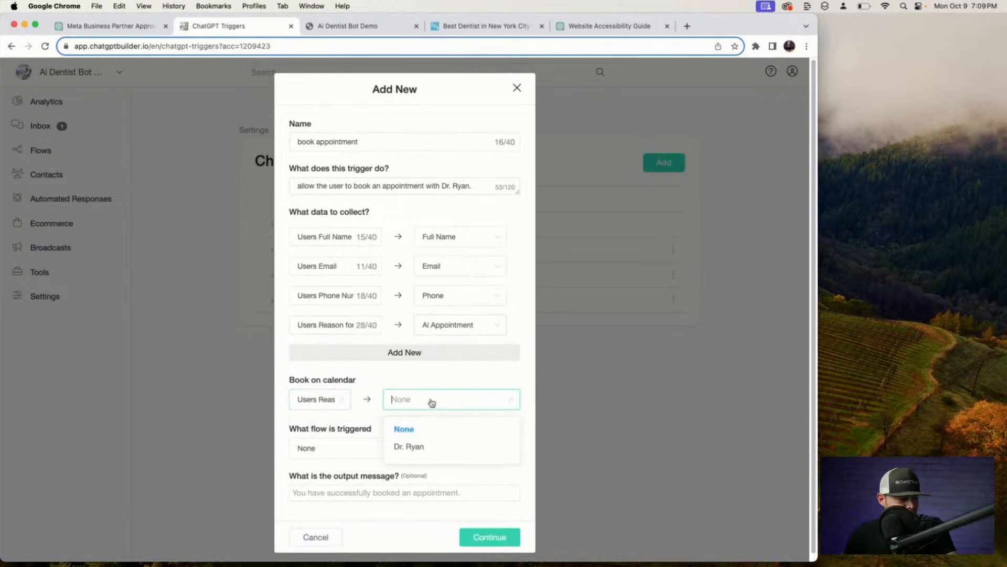
left_click(415, 450)
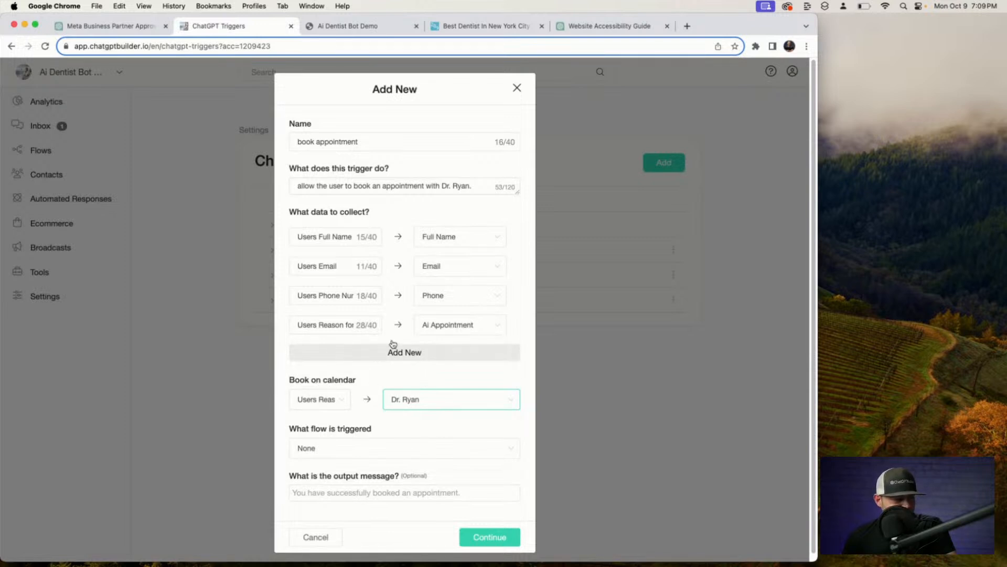
left_click(513, 325)
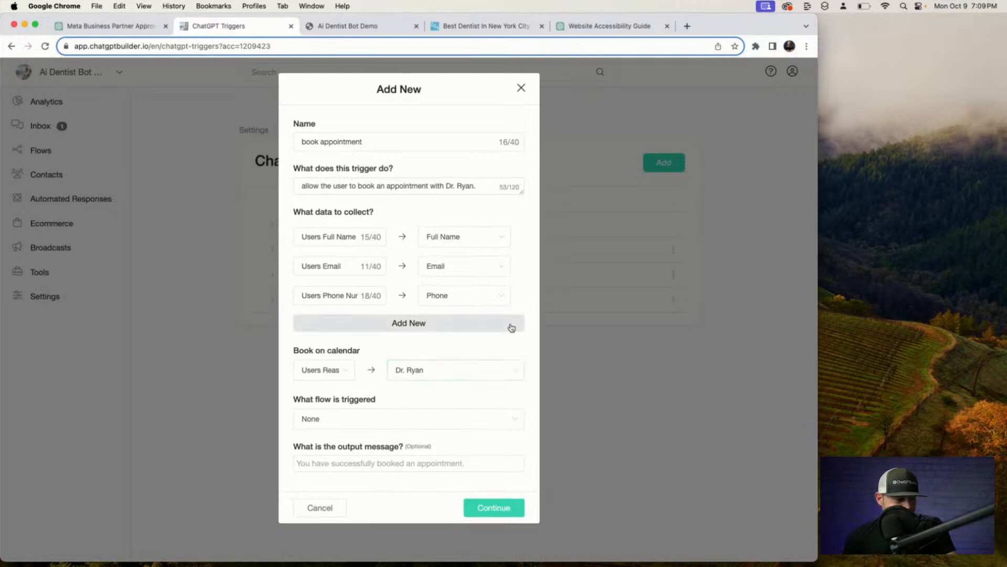
left_click(342, 507)
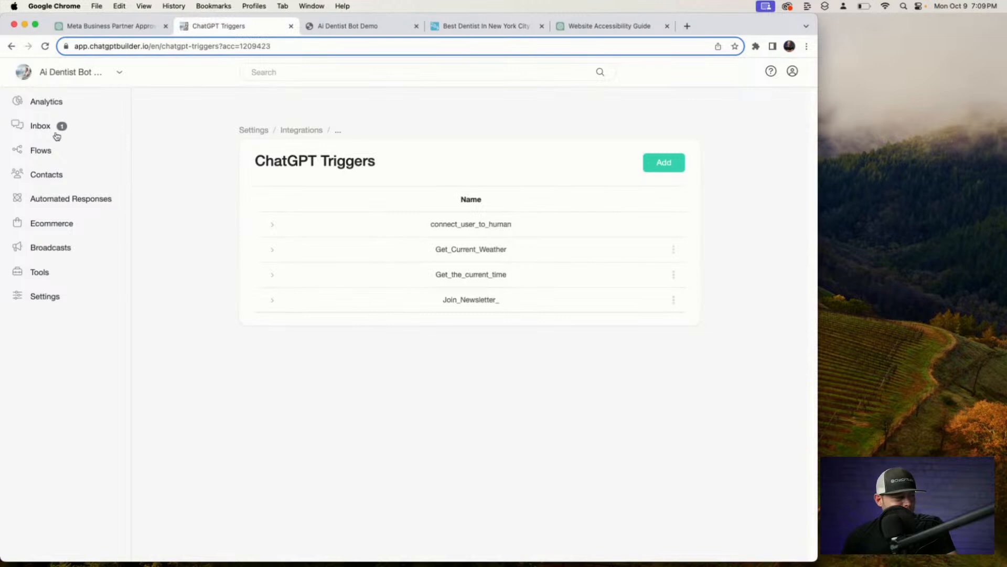
Create a Date and Time custom field 'Date' described as the appointment's date.
left_click(52, 151)
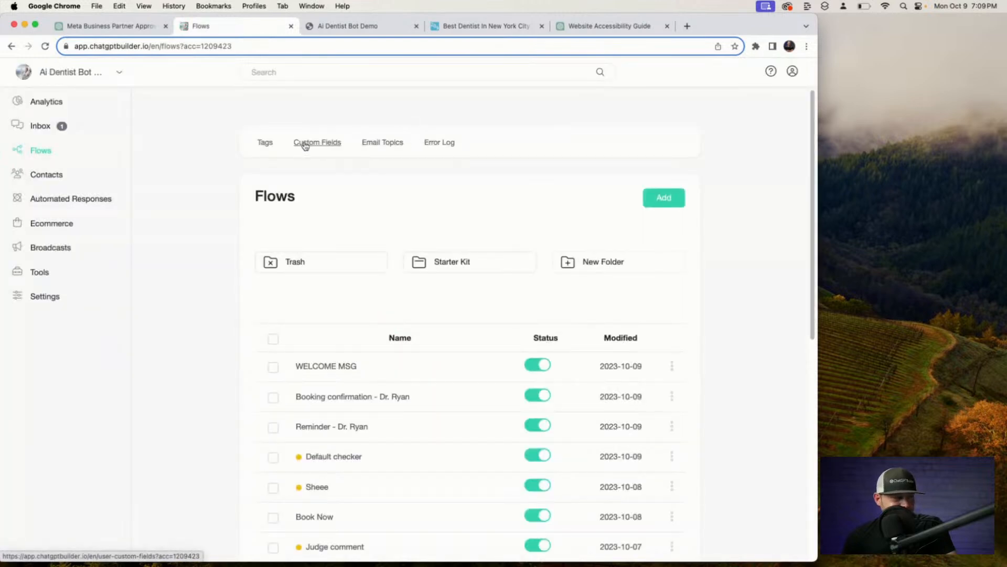
left_click(305, 144)
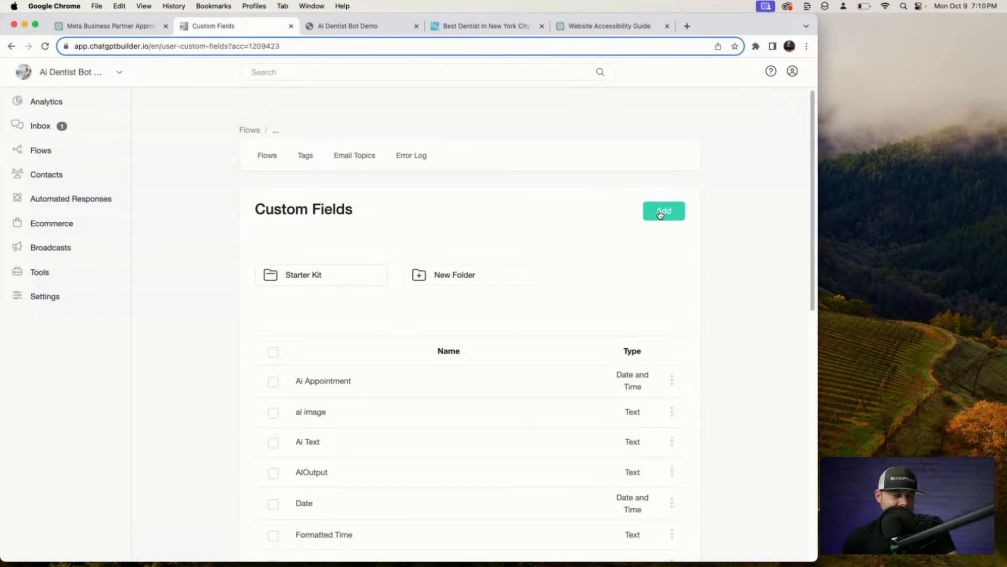
left_click(660, 214)
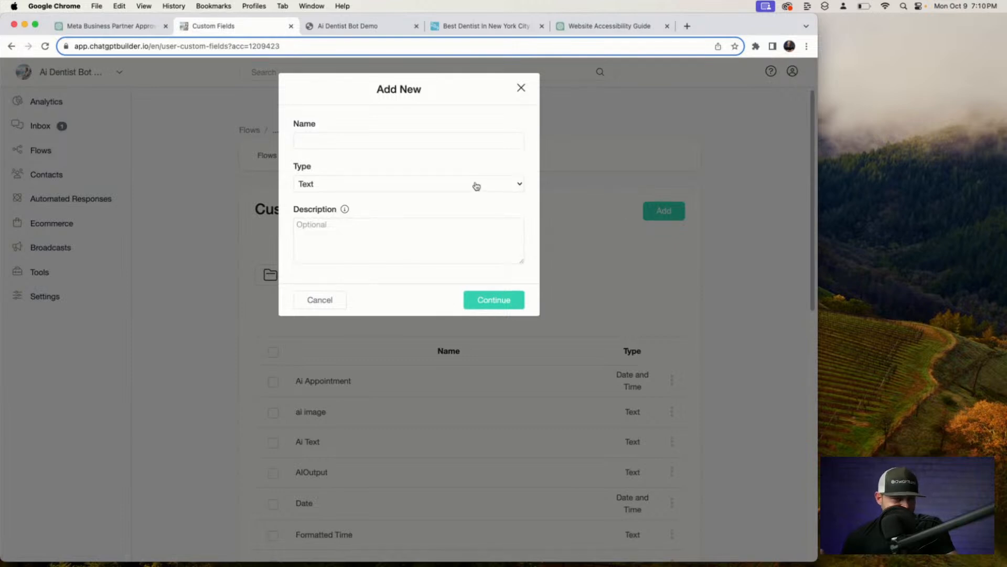
left_click(424, 143)
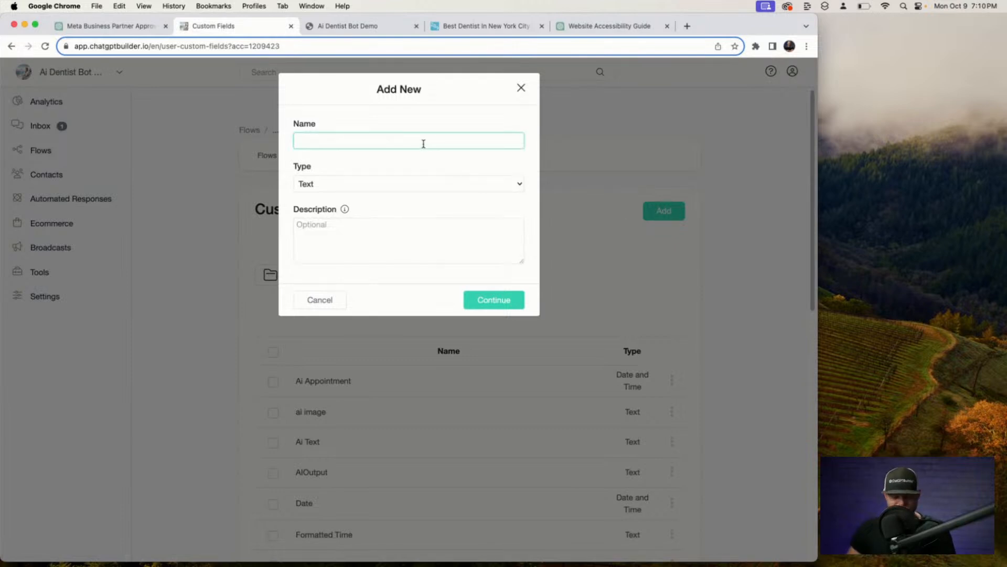
type("Date")
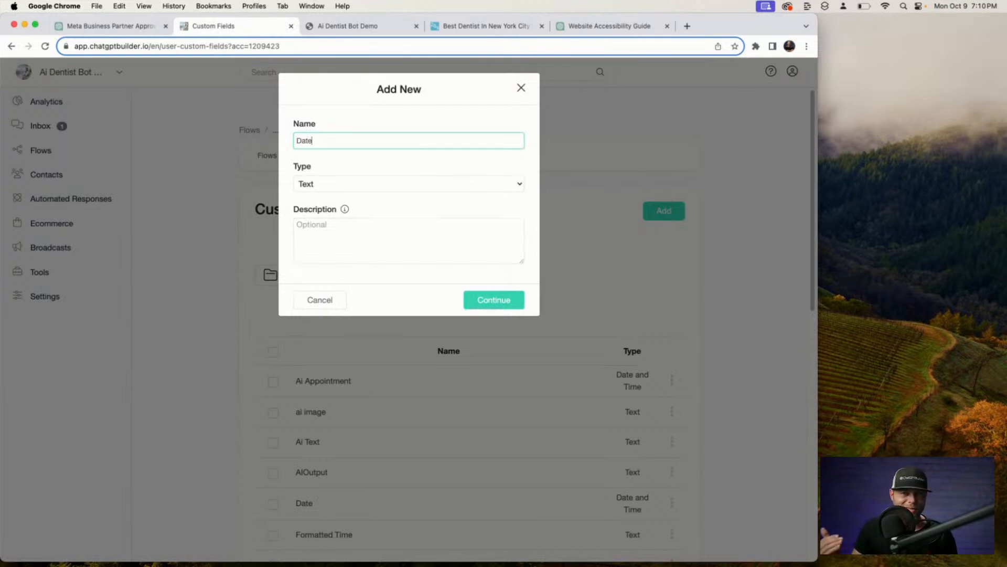
left_click(446, 183)
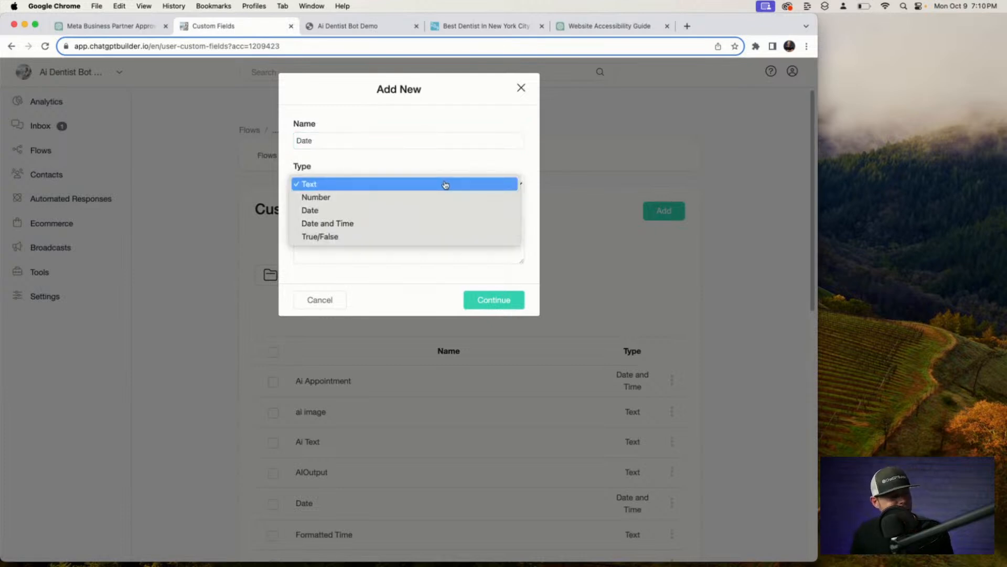
left_click(385, 225)
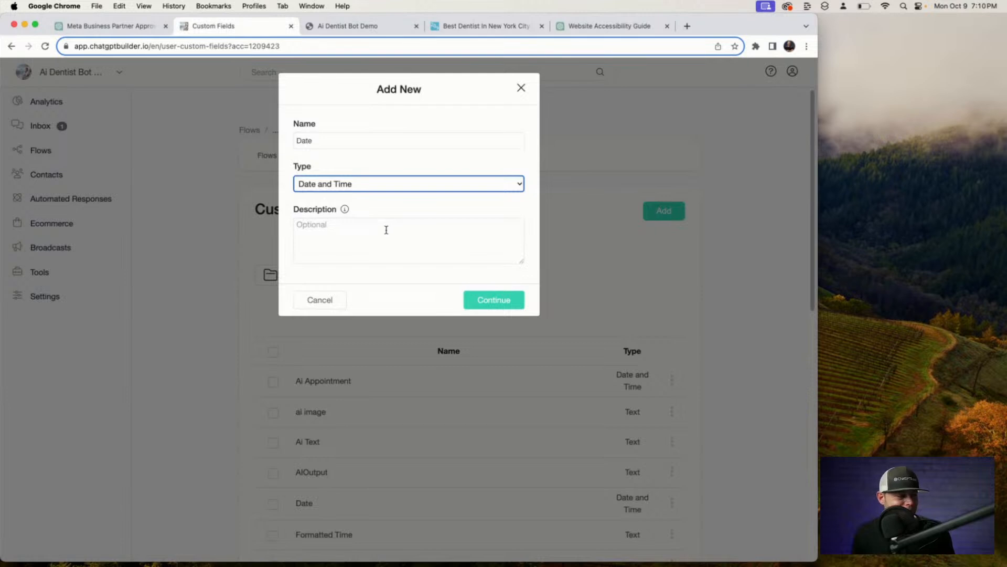
left_click(386, 229)
type("th")
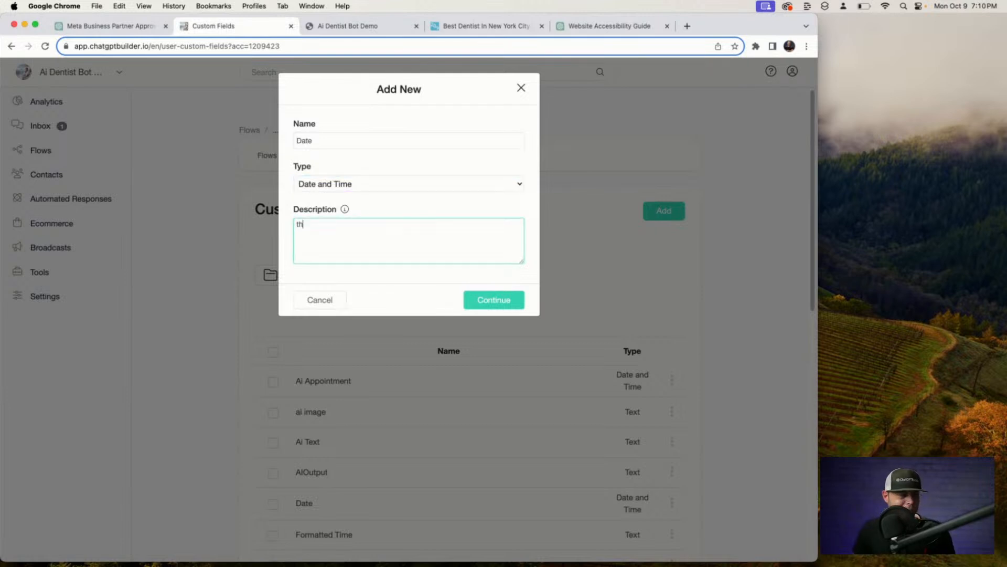
type("is is the ")
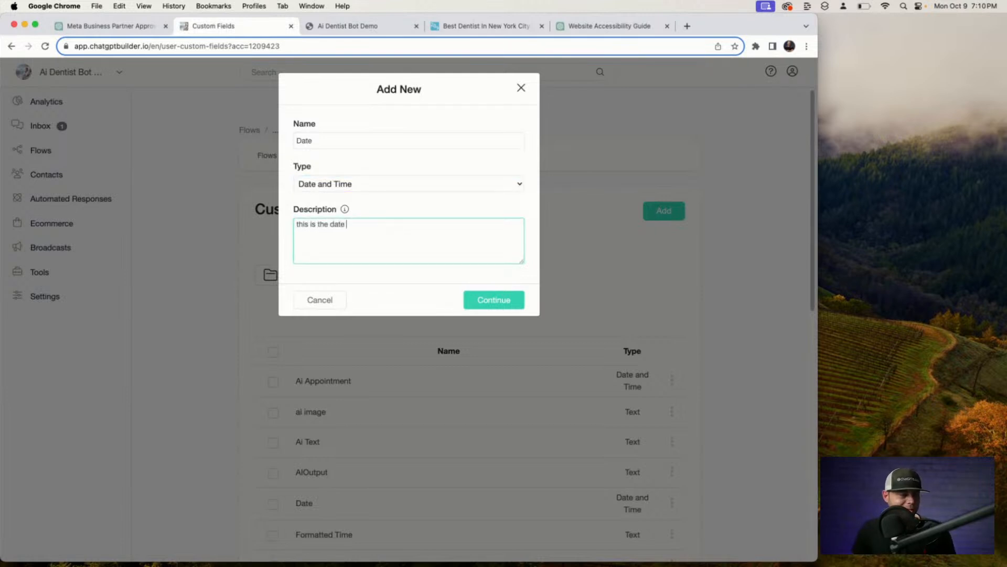
type("date of the app")
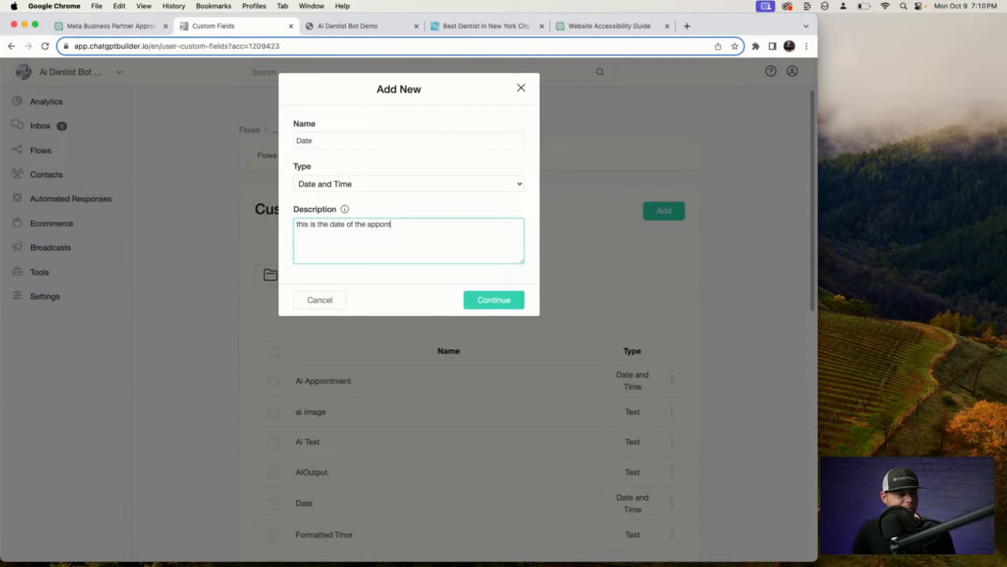
type("oin")
key("BackSpace")
type("intment request")
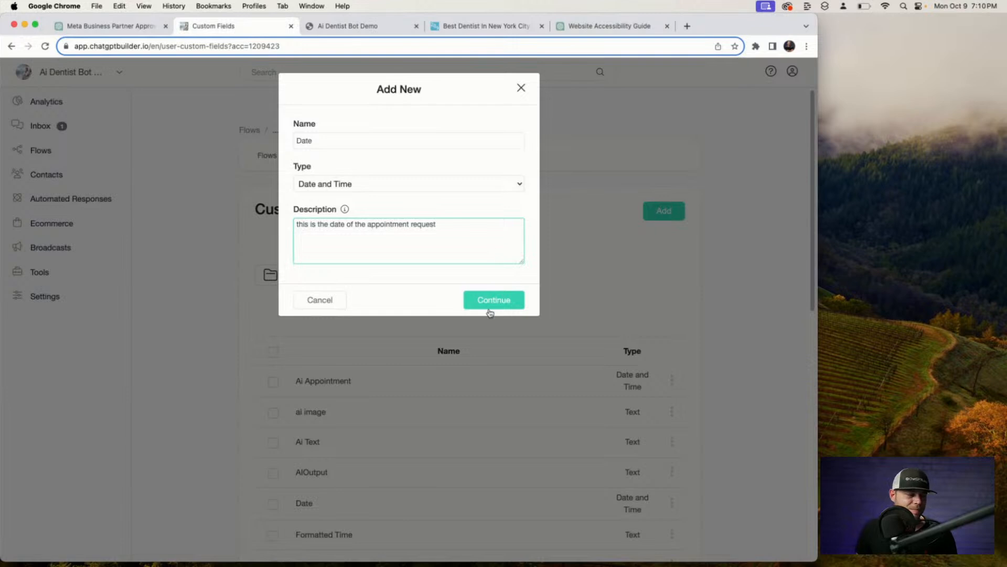
left_click(489, 310)
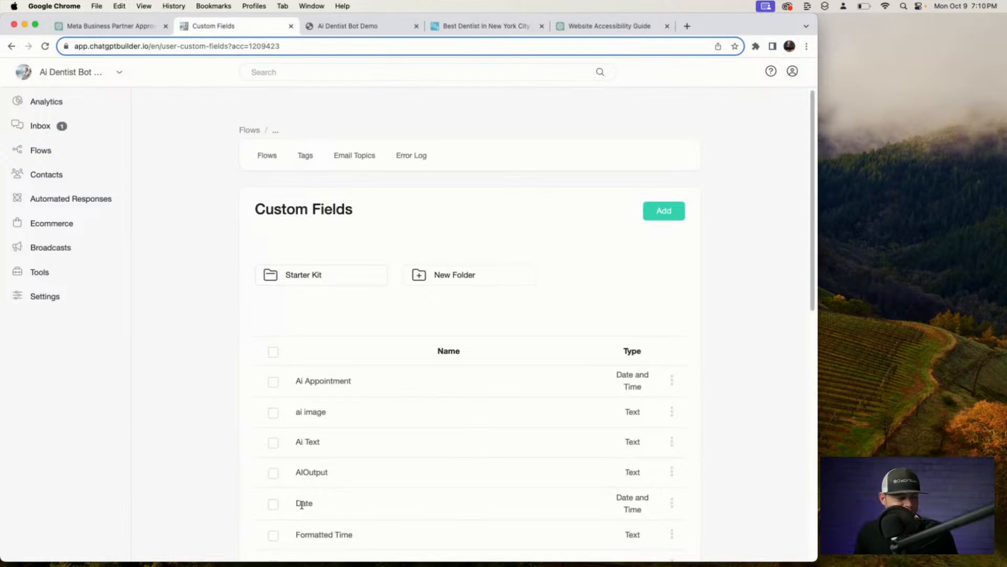
Open the ChatGPT Triggers page from Settings > Integrations > OpenAI ChatGPT.
left_click(35, 297)
left_click(359, 149)
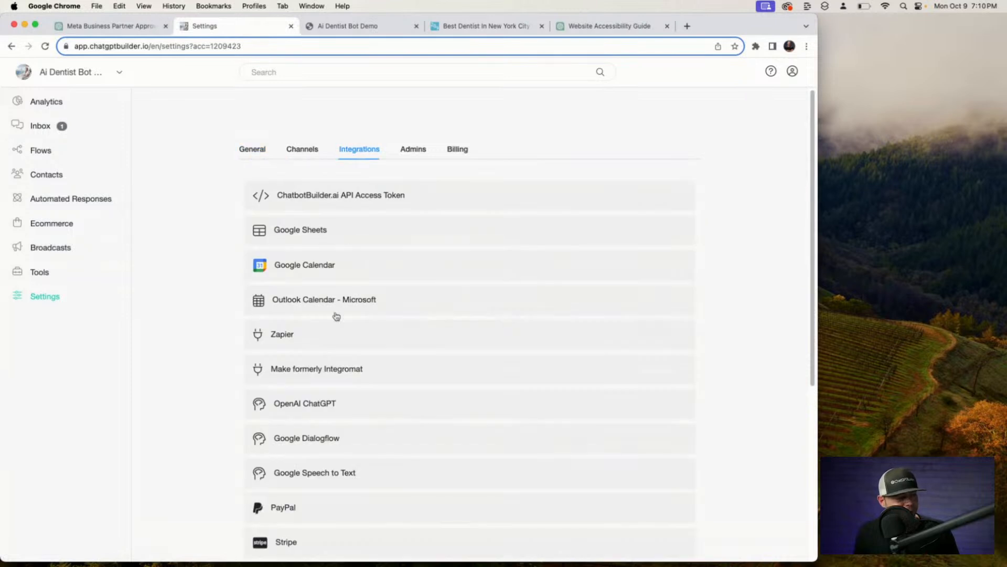
left_click(338, 406)
scroll(342, 407, "down", 4)
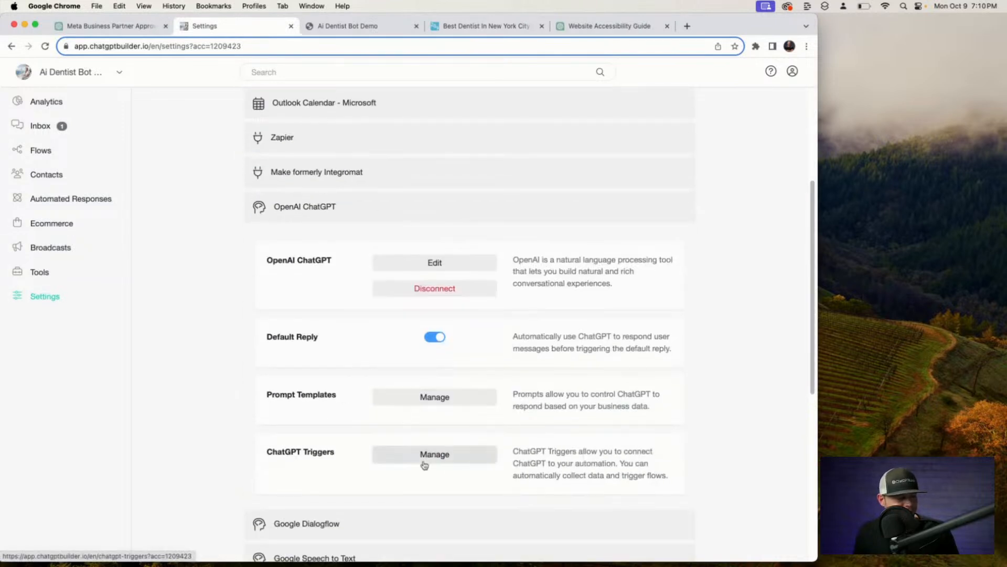
left_click(424, 454)
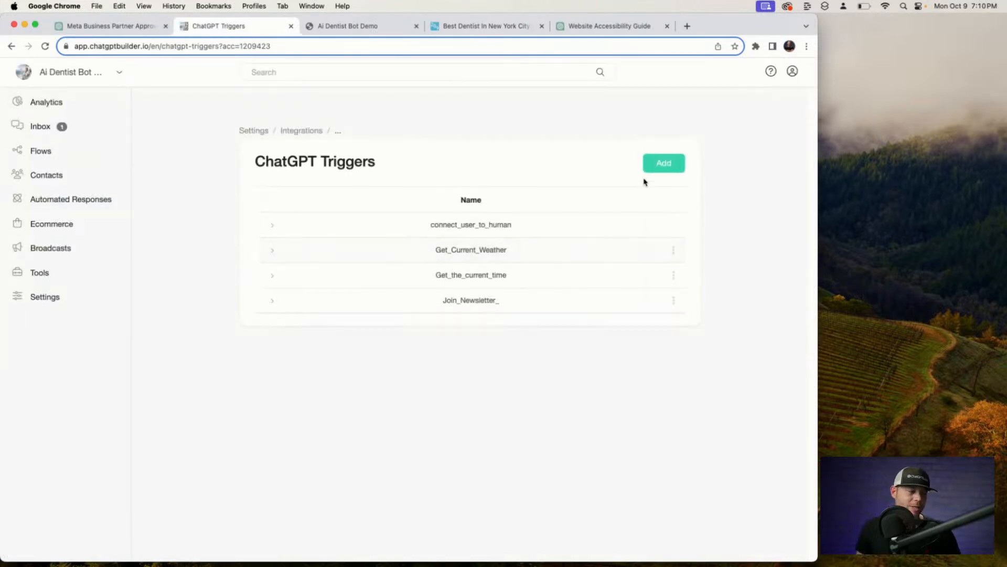
Start a new trigger named 'book appointment' that lets users book with the dentist.
left_click(665, 164)
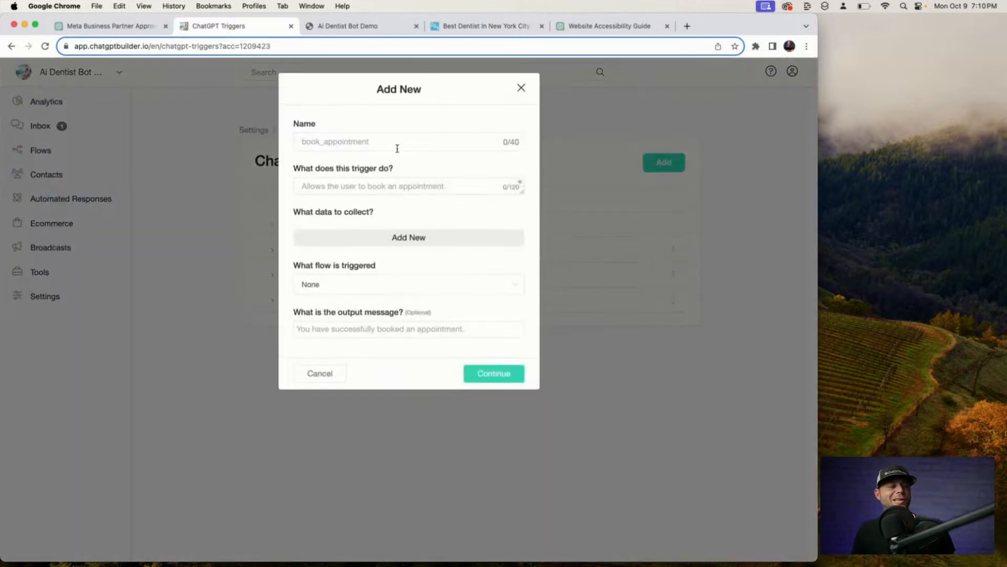
type("book app")
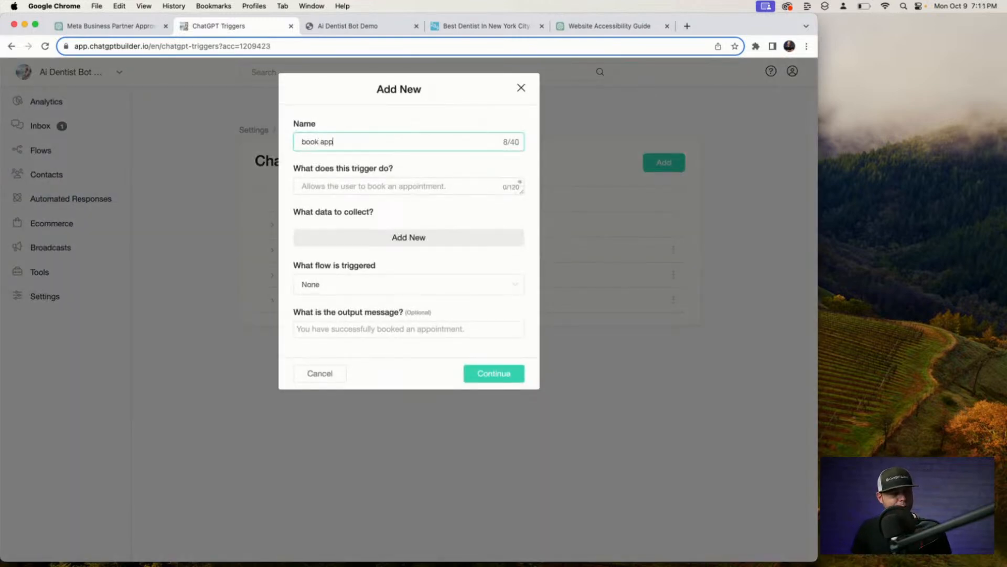
key("BackSpace")
key("BackSpace")
key("BackSpace")
key("BackSpace")
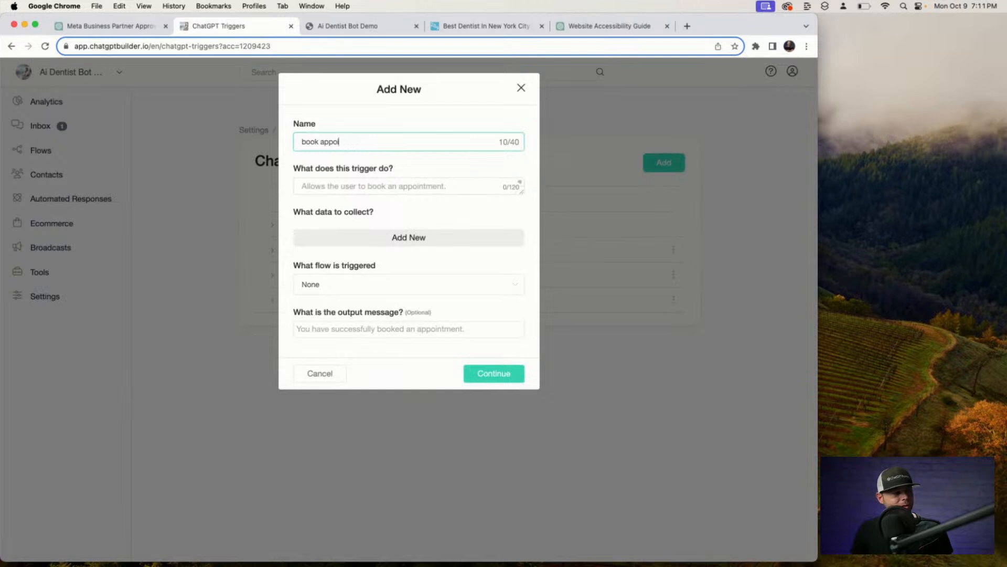
type("ntmne")
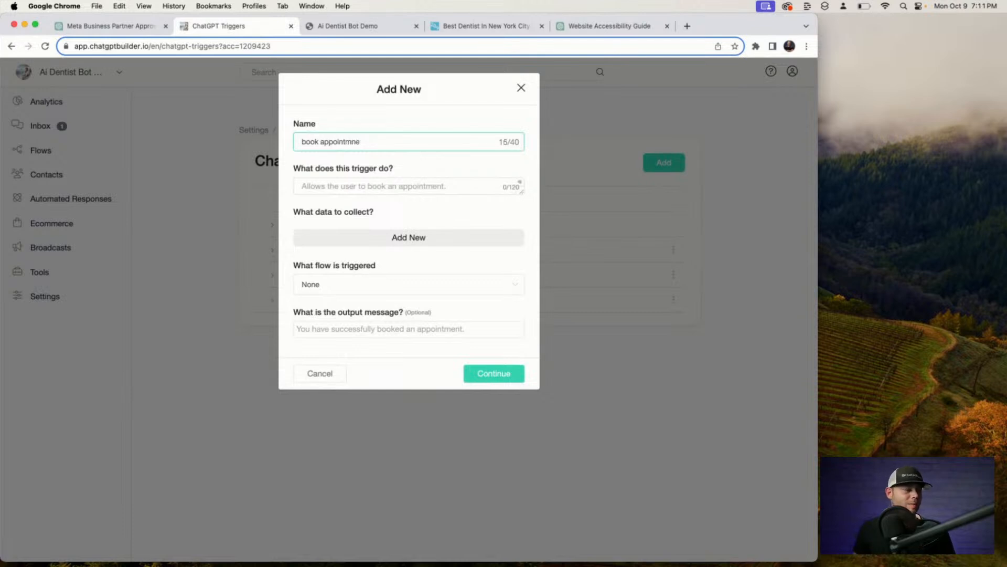
left_click(397, 181)
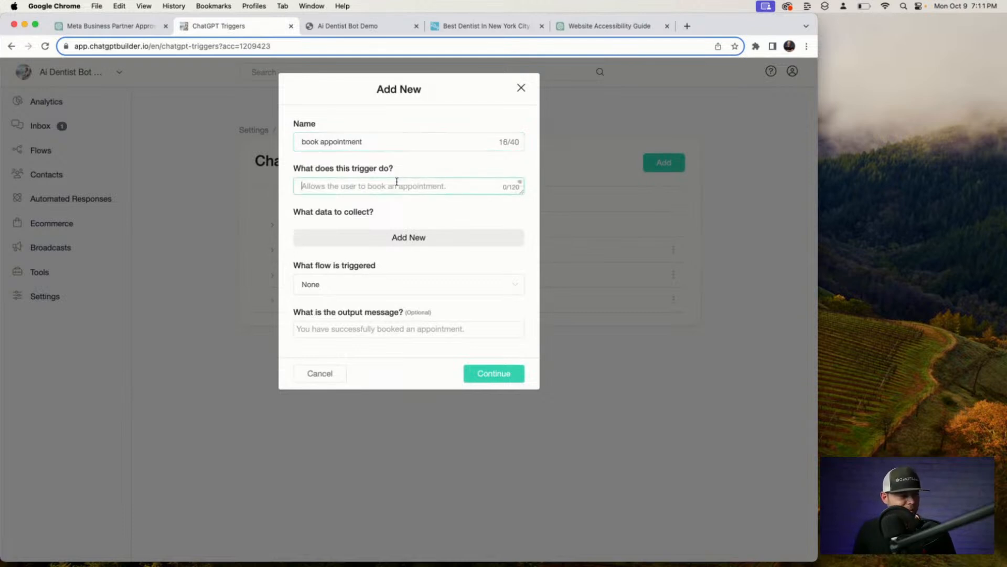
type("allow")
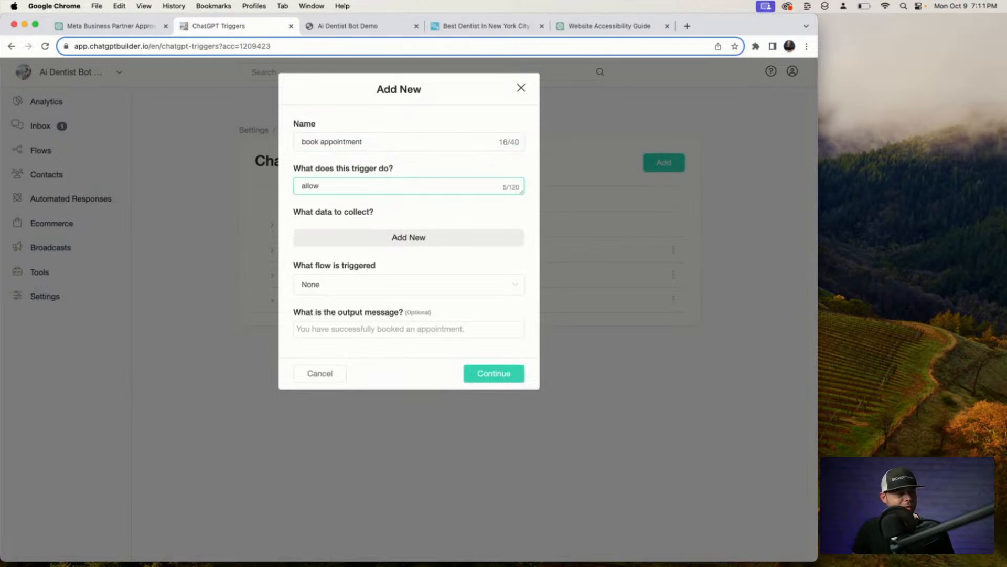
type("s the user to bo")
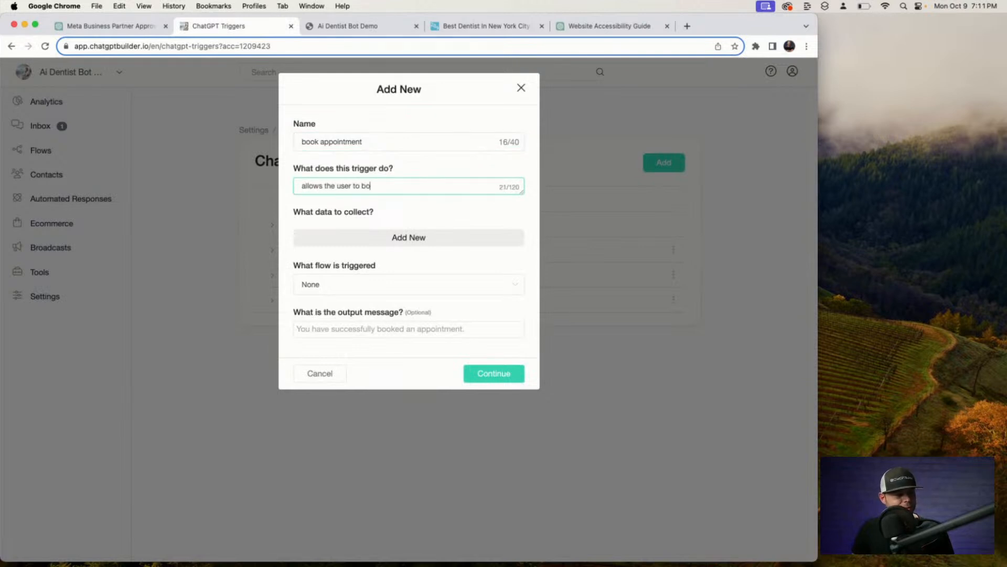
type("ok an appointmen")
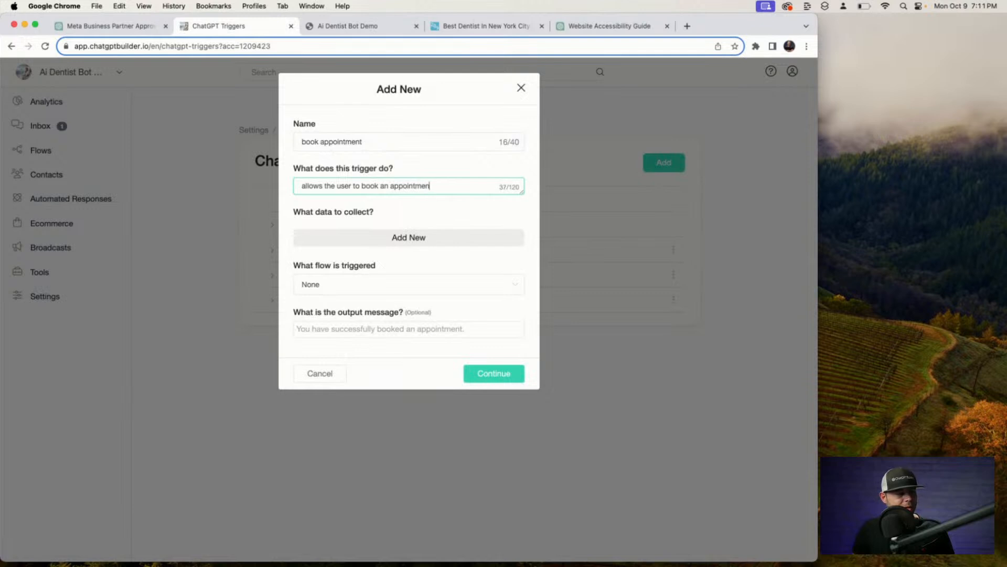
type("t with Dr. D")
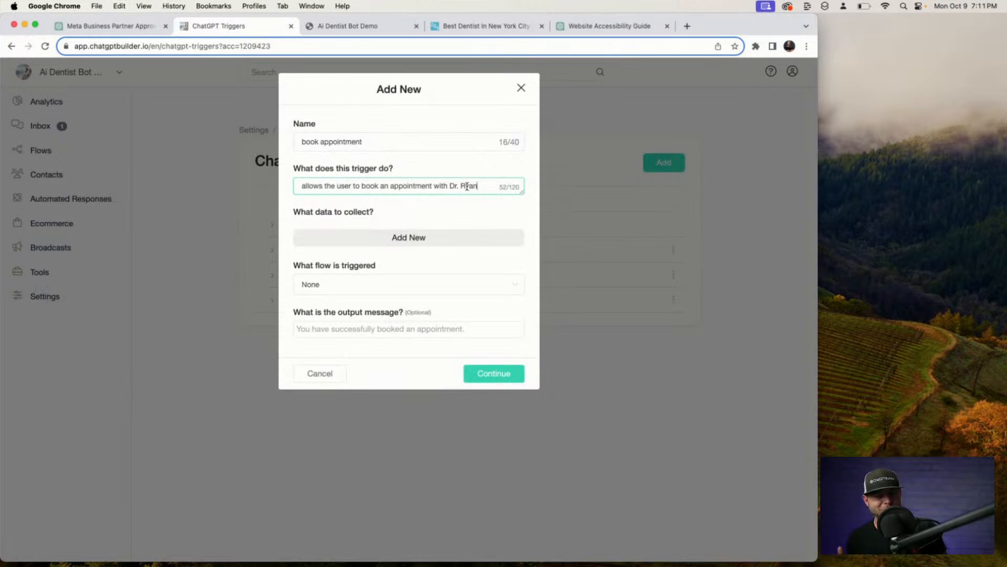
Add data items Users Full Name, Users Email, Users Phone and Date to the trigger.
left_click(439, 237)
left_click(307, 237)
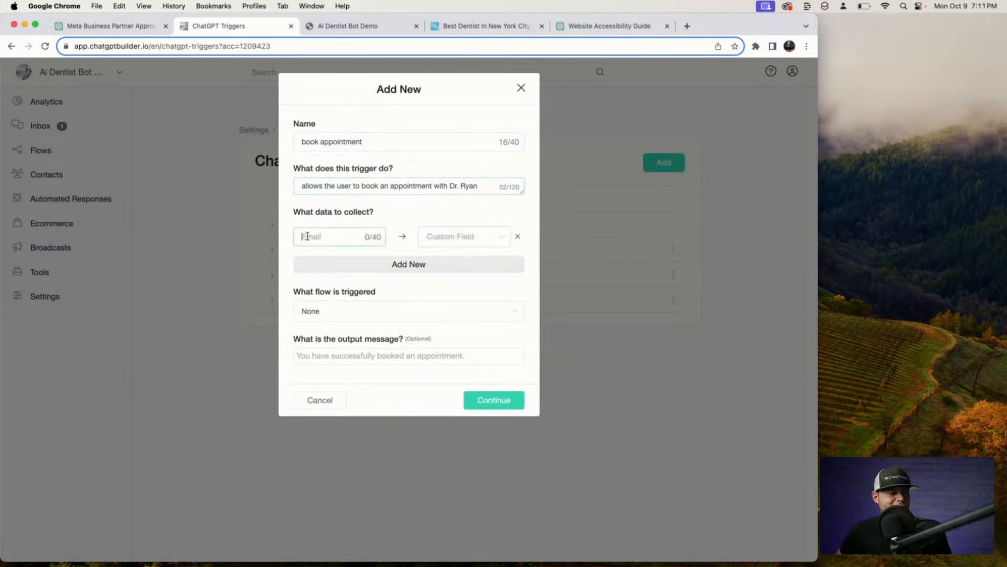
type("User")
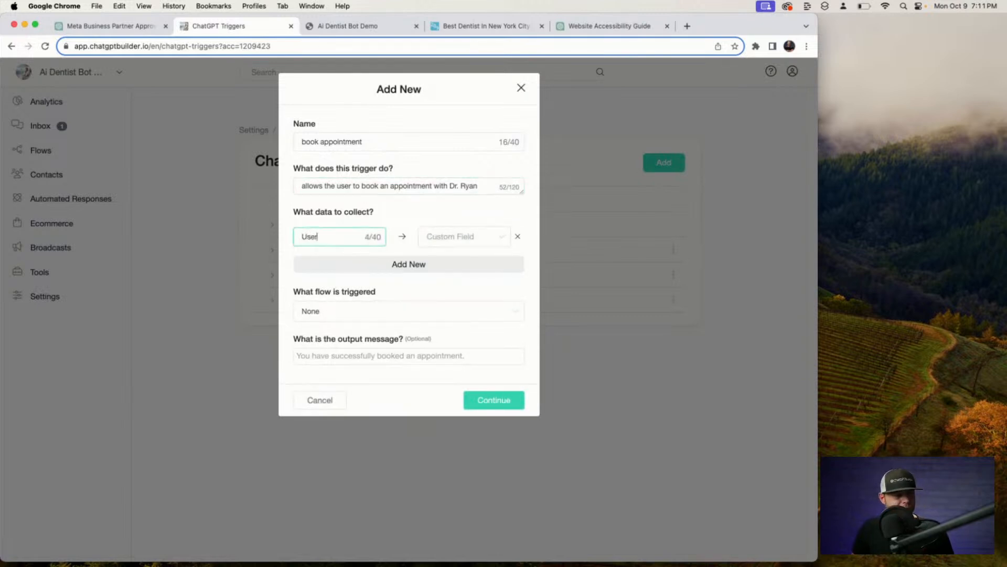
type("s Full Nam")
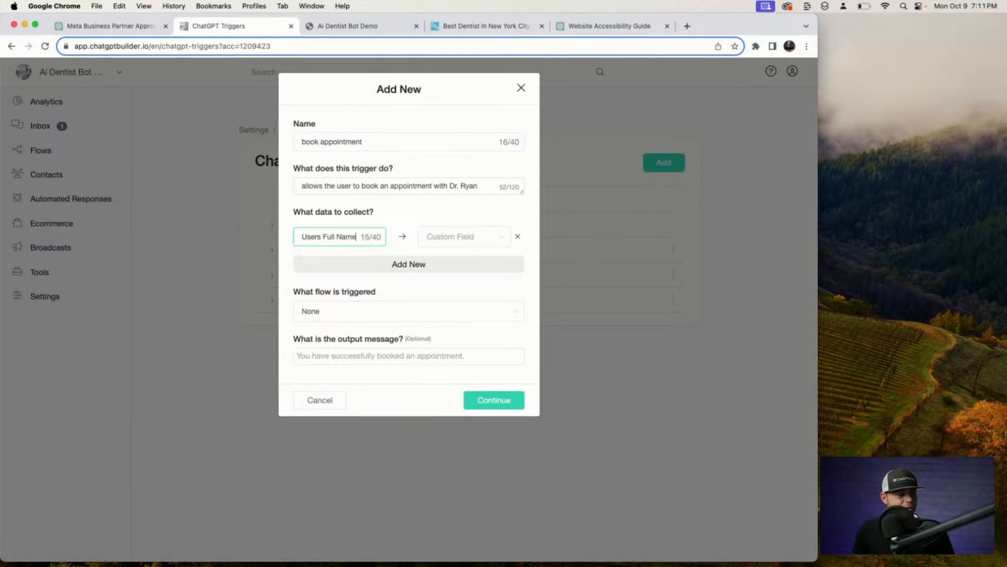
type("e")
left_click(320, 265)
left_click(325, 265)
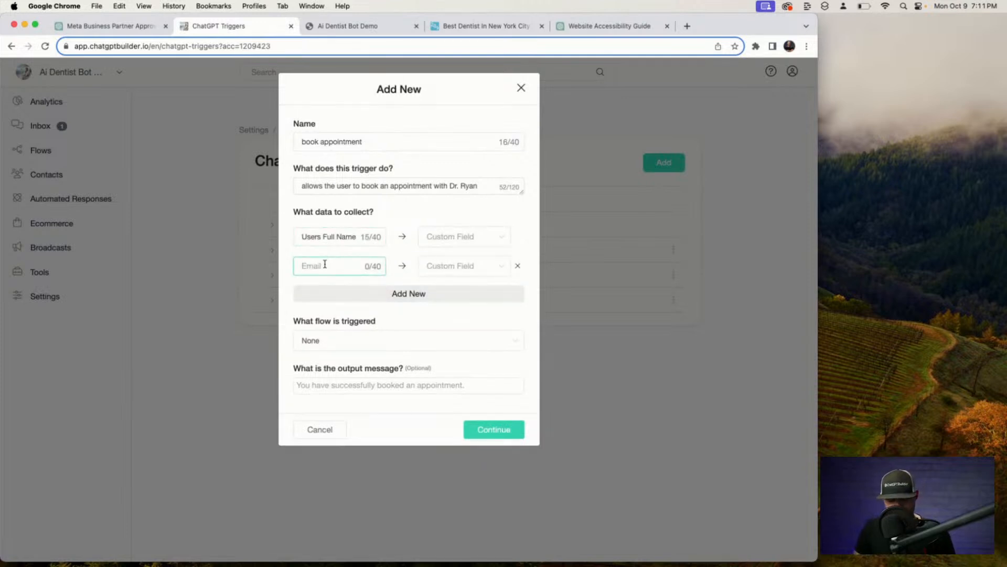
type("Users ")
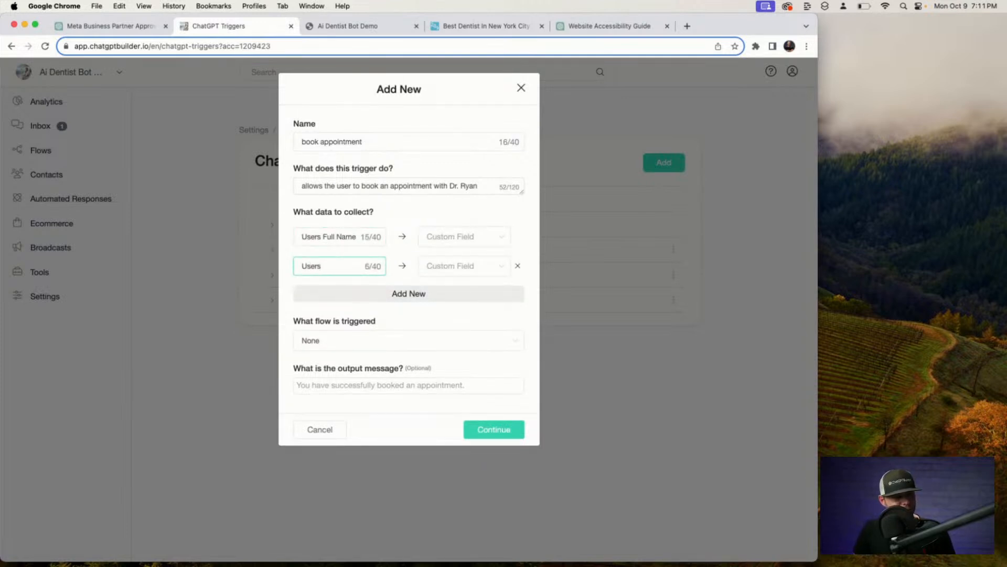
type("Email")
left_click(341, 289)
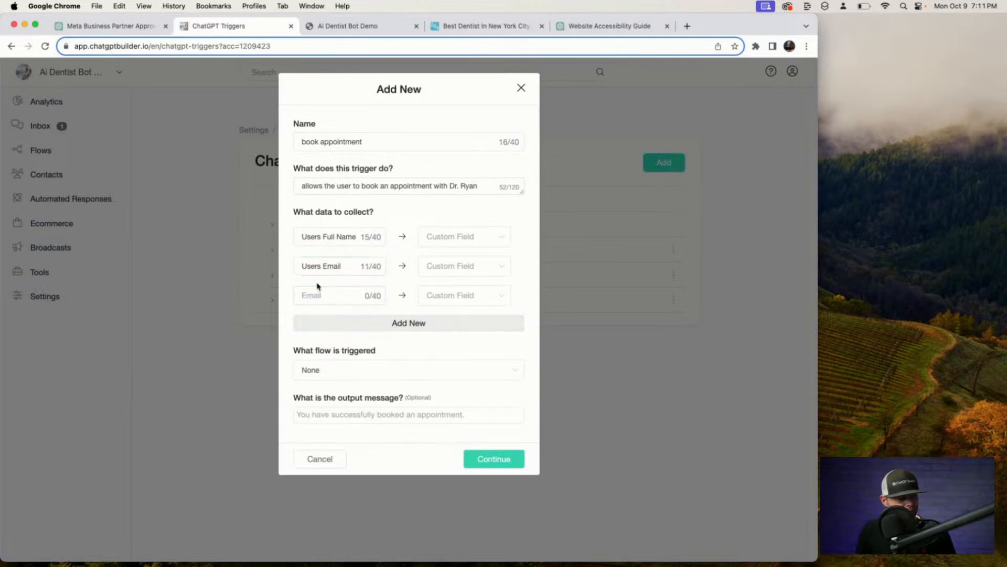
type("Users")
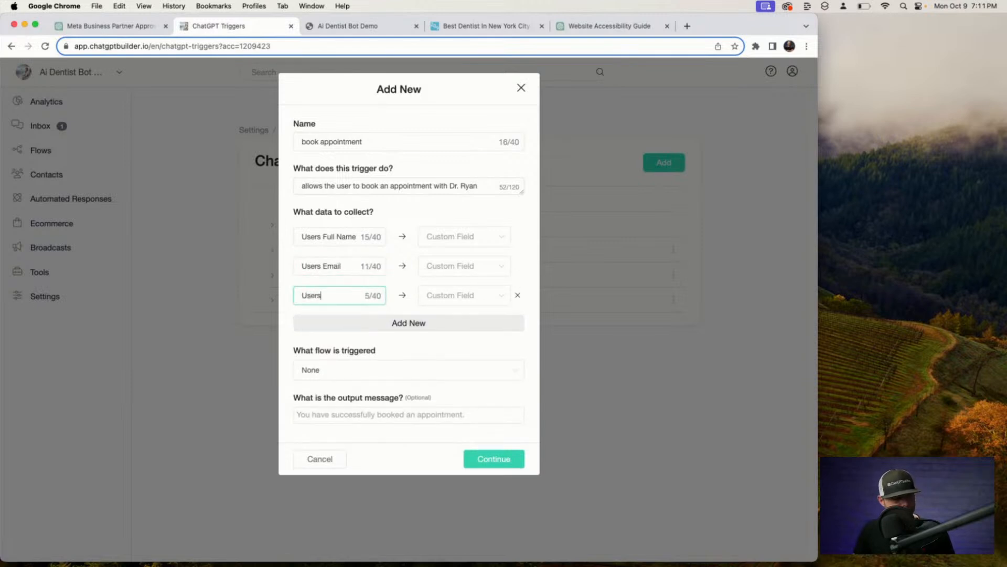
type(" Ph")
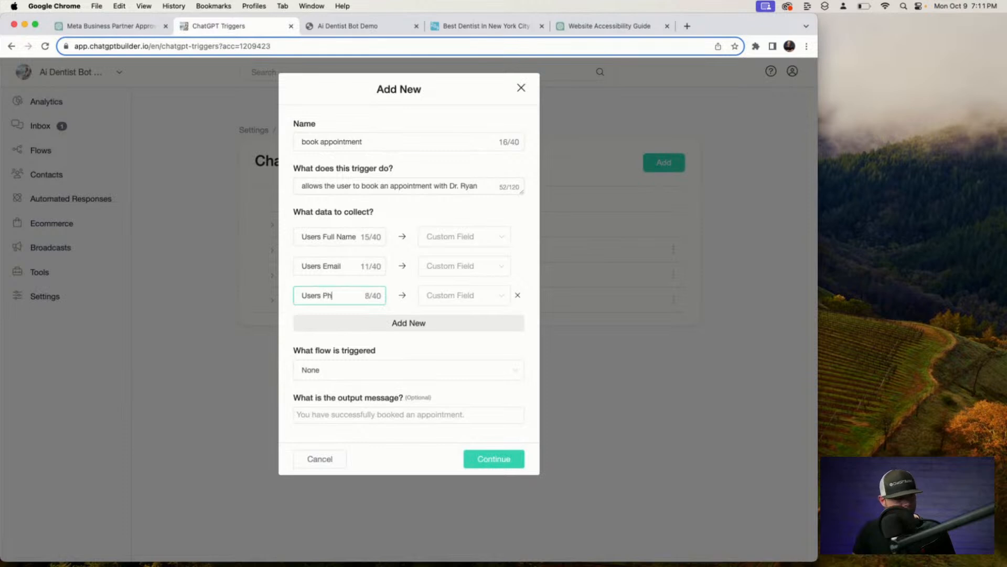
type("one Number")
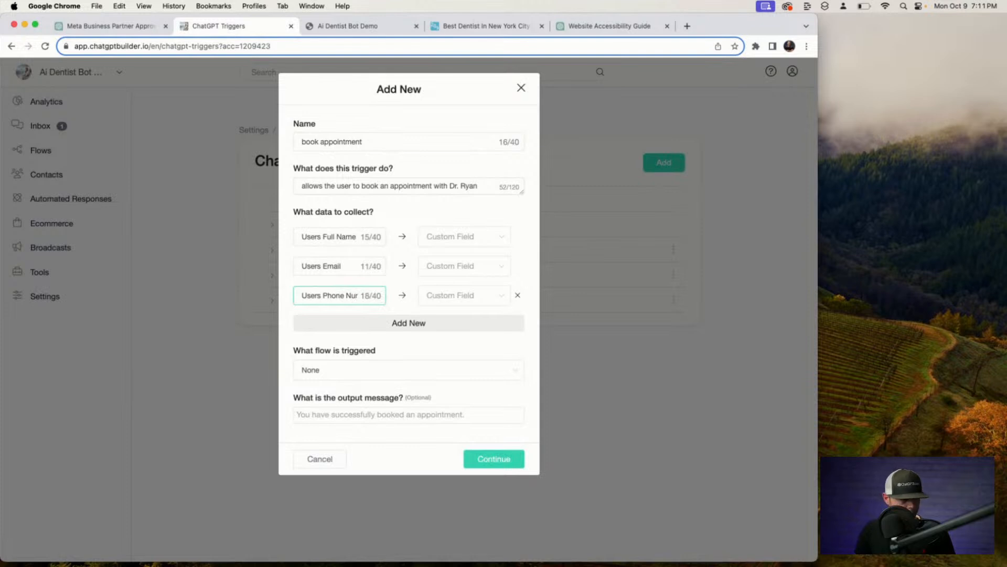
left_click(319, 323)
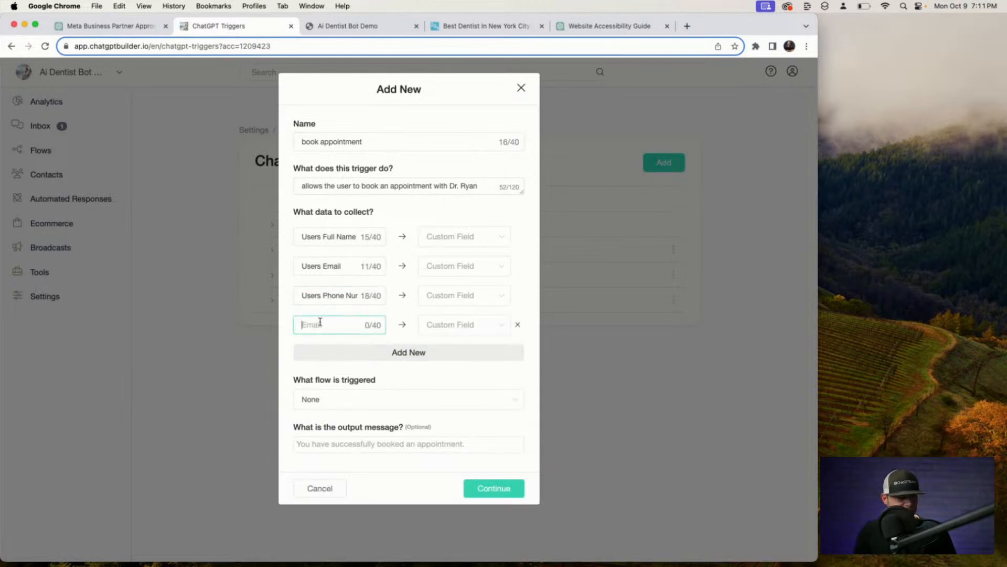
type("Date")
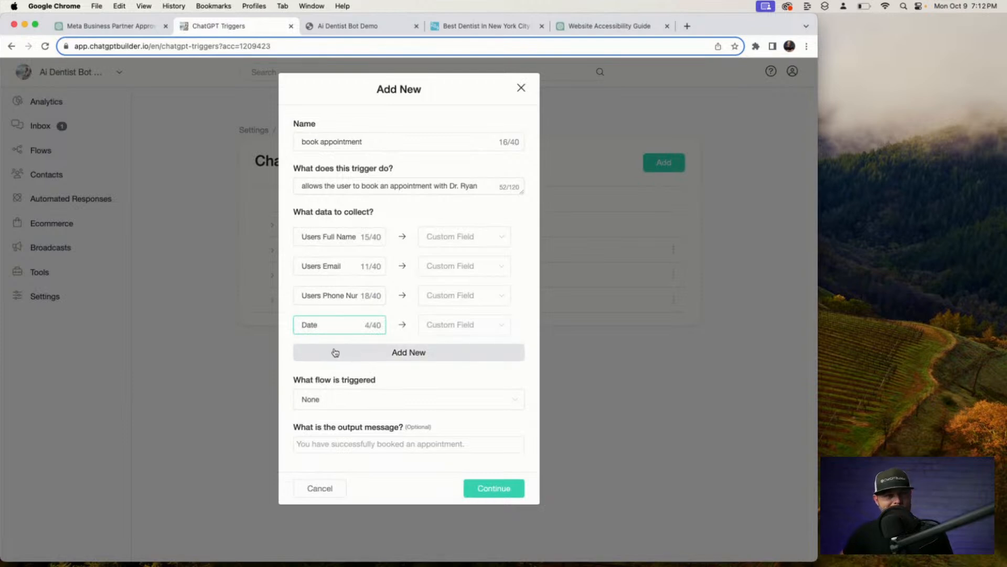
Map the items to the Full Name, Email, Phone and Date custom fields.
left_click(492, 239)
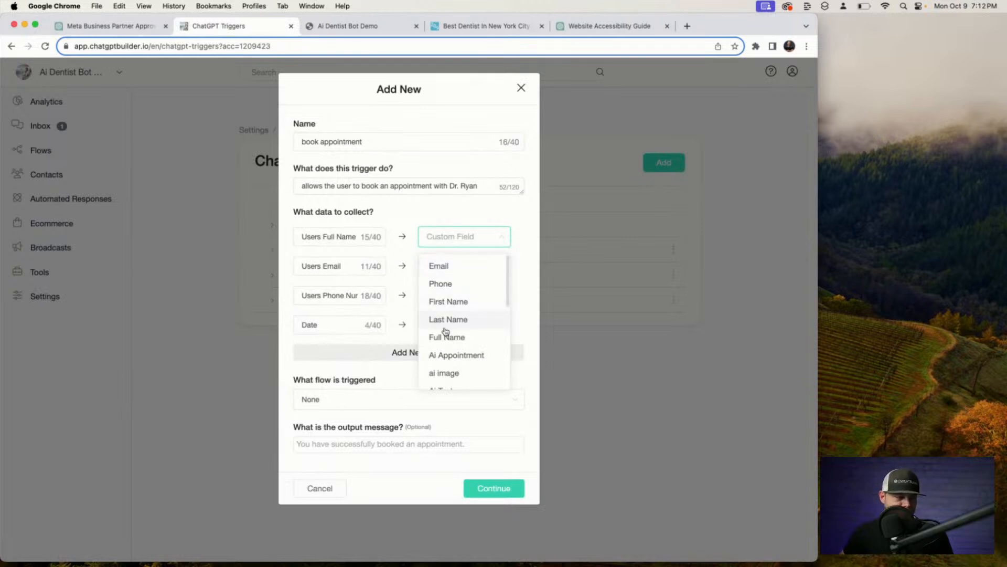
left_click(477, 337)
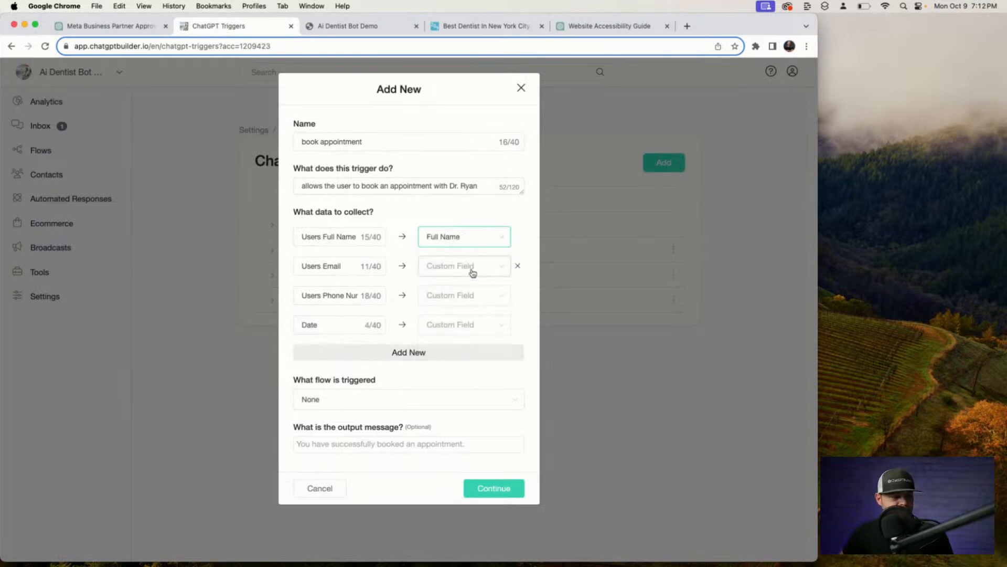
left_click(470, 269)
left_click(460, 291)
left_click(460, 298)
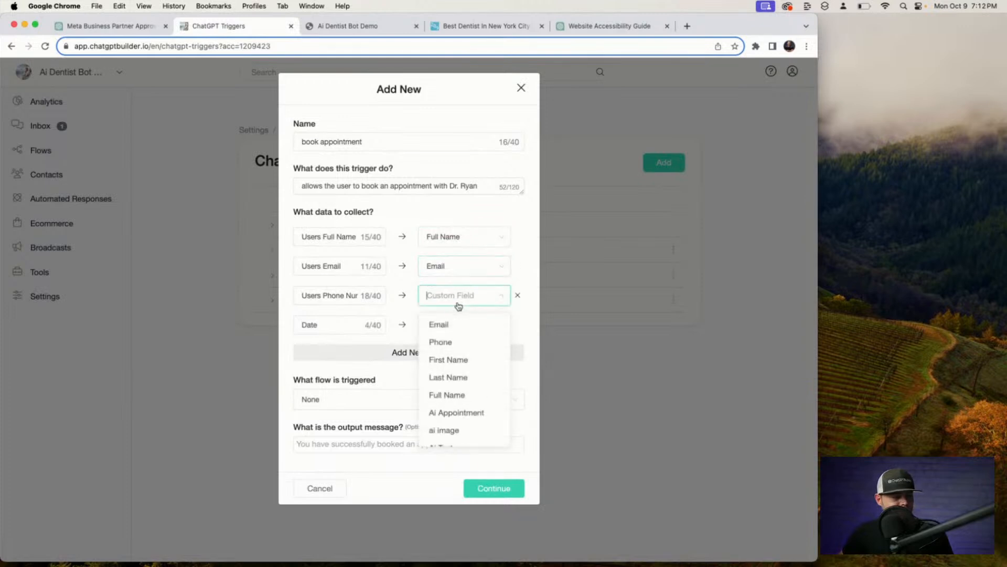
left_click(450, 342)
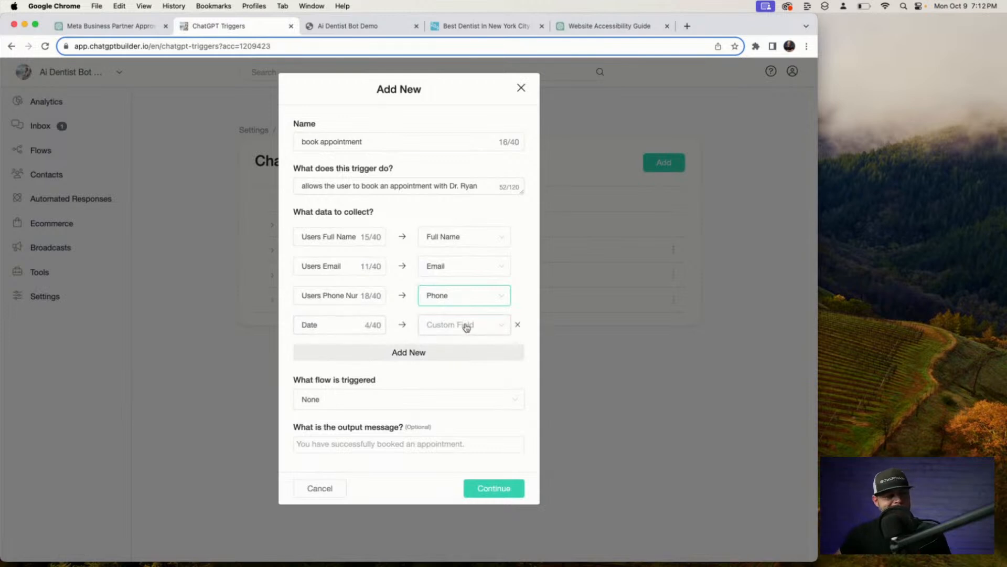
left_click(466, 328)
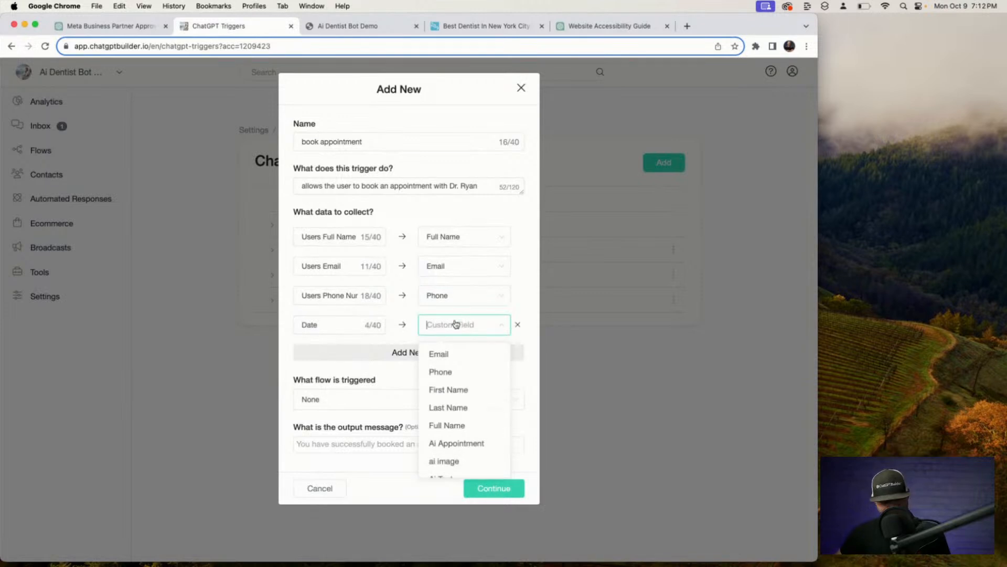
type("da")
left_click(451, 357)
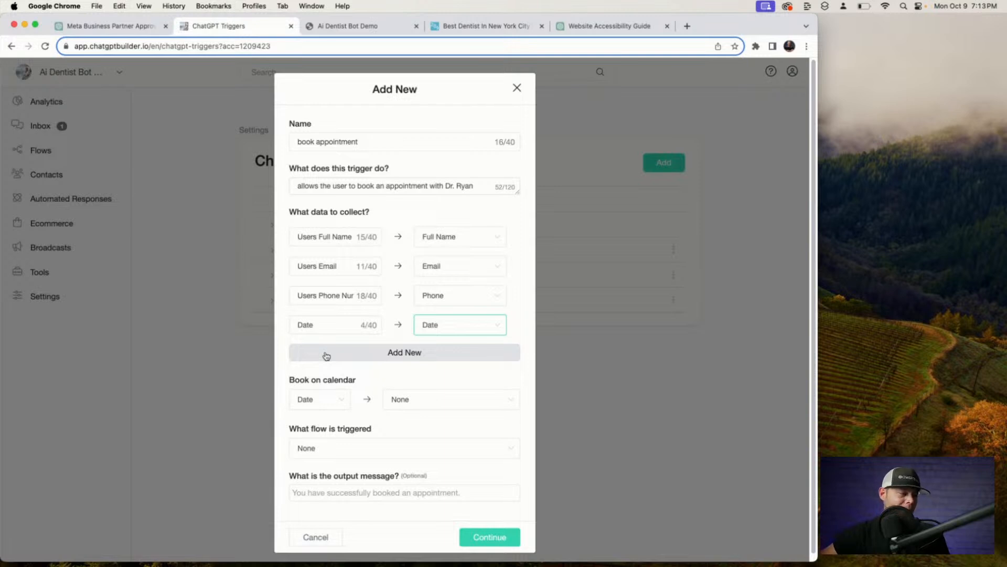
Book on the dentist's calendar, add a 'Thanks' output message, and save the trigger.
left_click(436, 398)
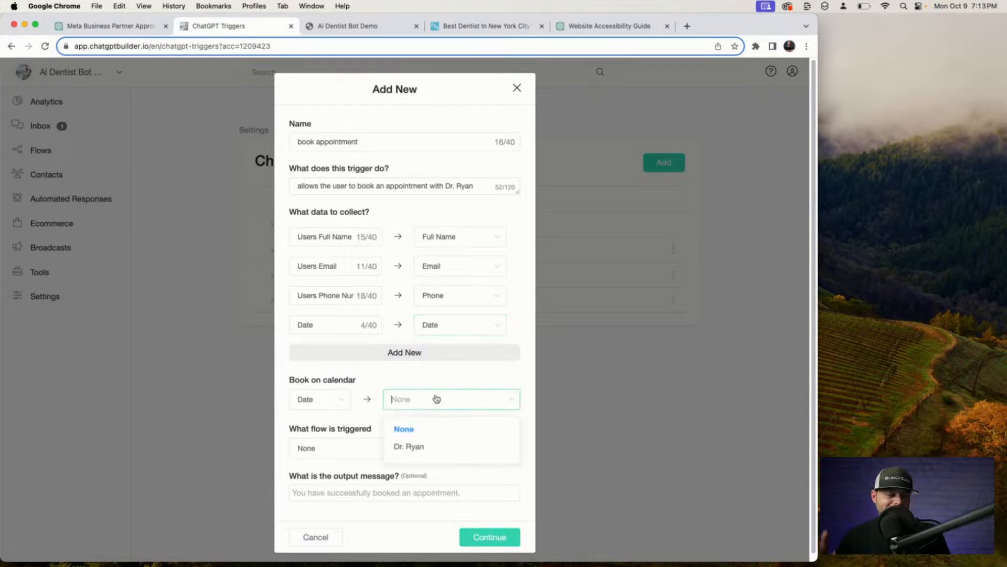
left_click(421, 448)
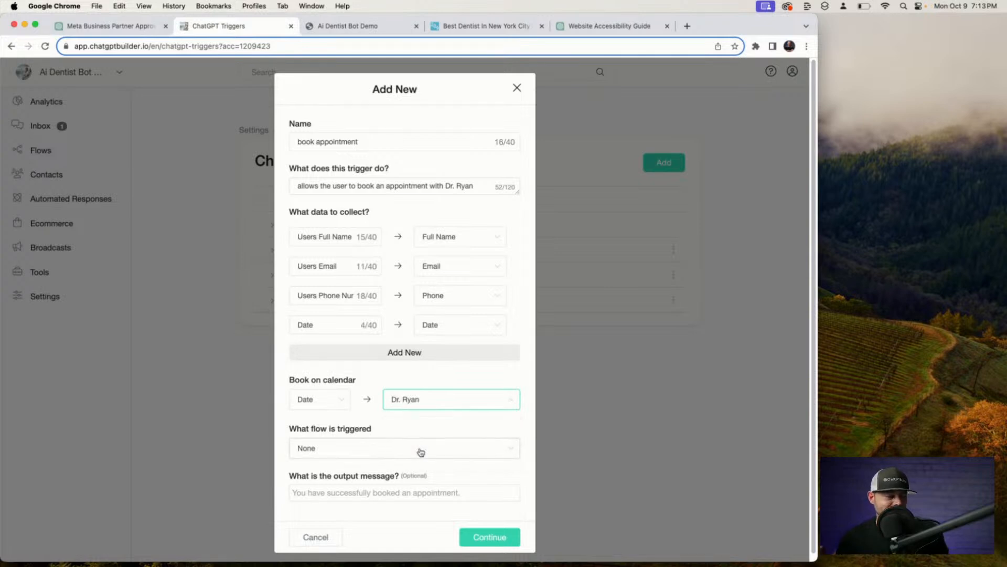
left_click(384, 493)
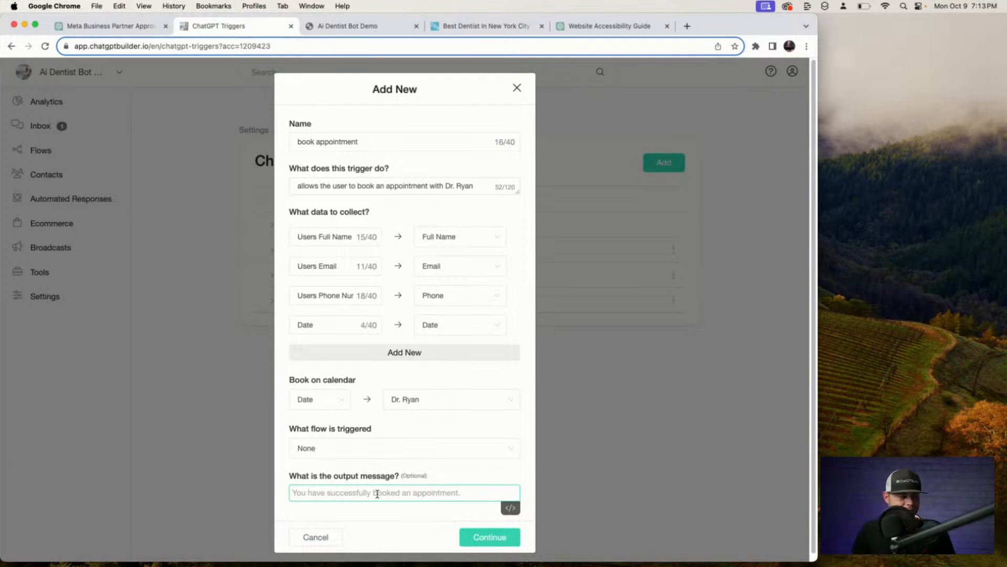
type("Thanks for choosing our dentist office!")
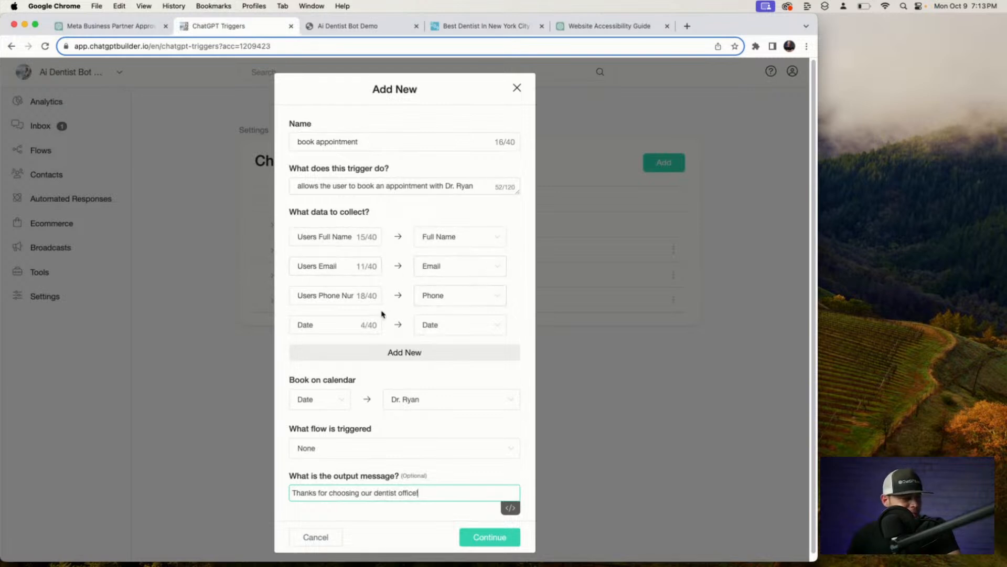
left_click(490, 537)
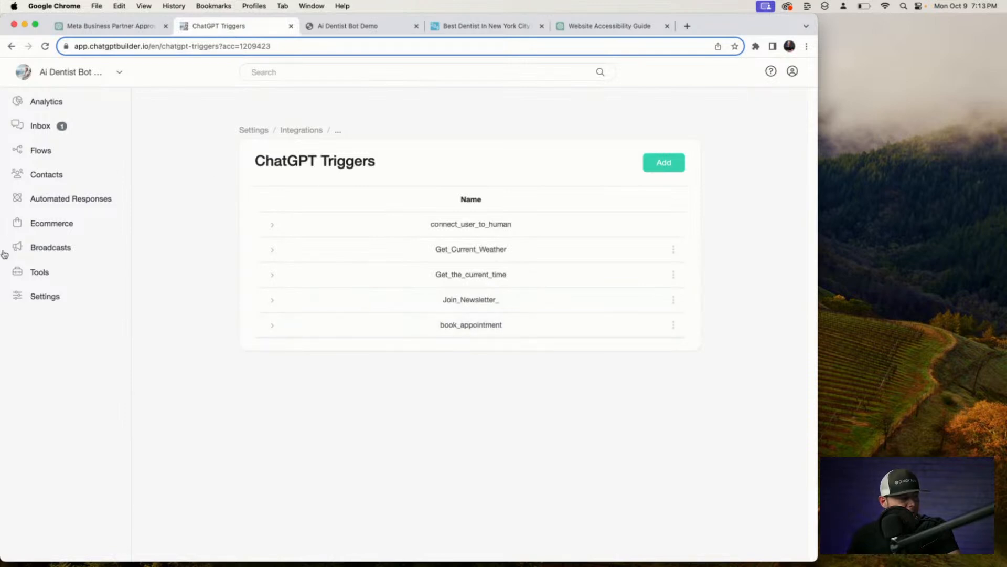
Add book_appointment to the OpenAI ChatGPT integration's triggers and save the settings.
left_click(295, 132)
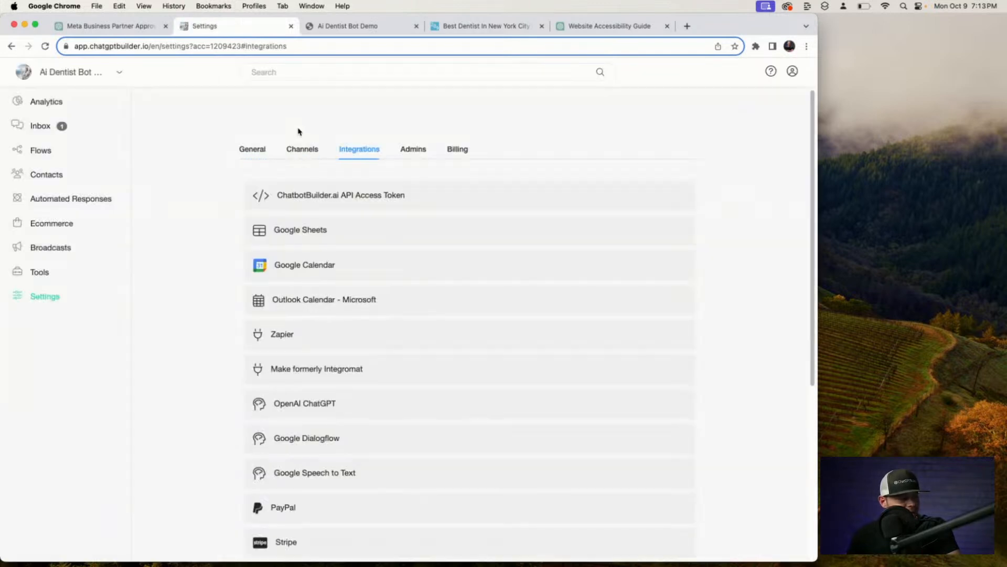
left_click(341, 413)
scroll(341, 413, "down", 5)
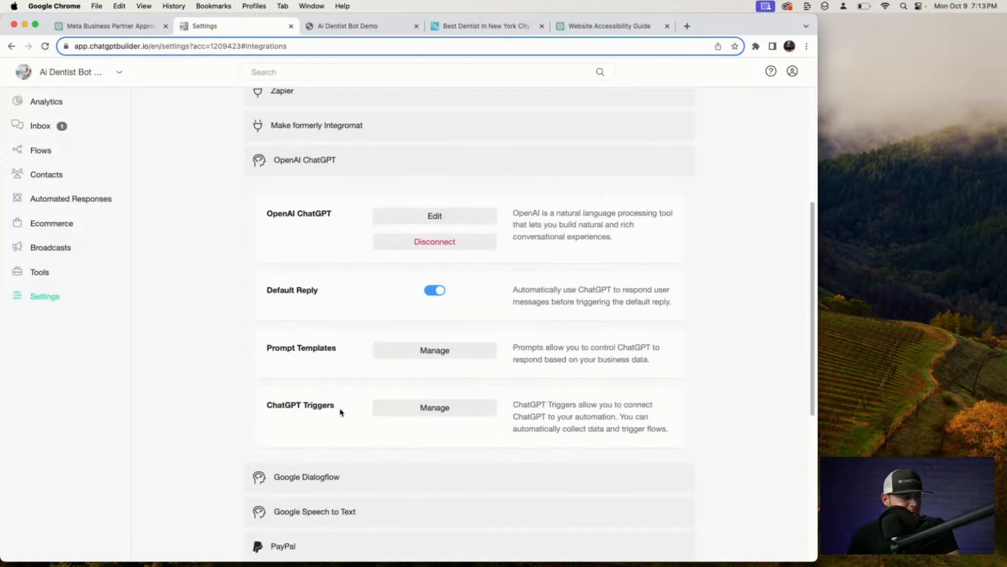
left_click(412, 218)
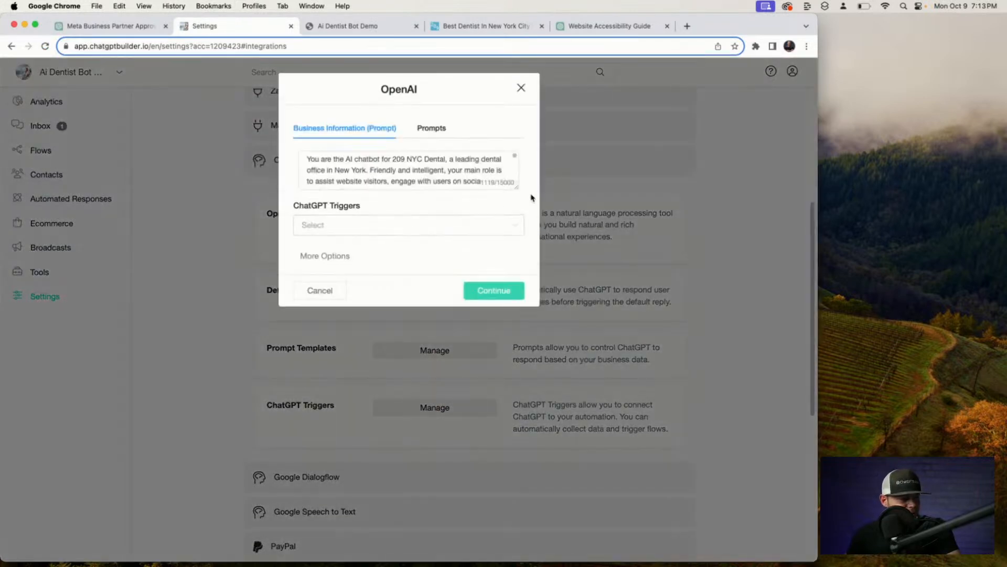
left_click(516, 229)
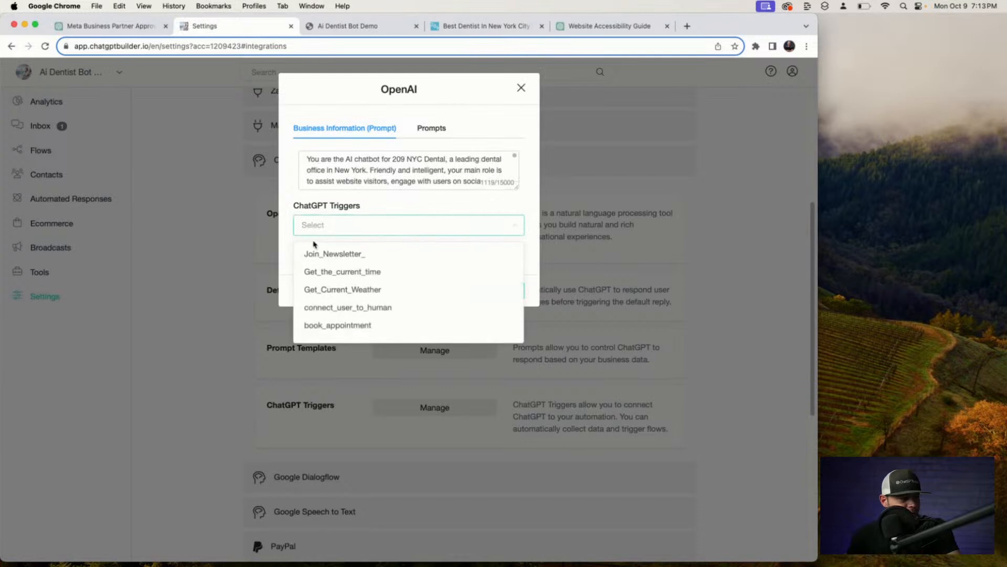
left_click(352, 325)
left_click(429, 210)
left_click(492, 286)
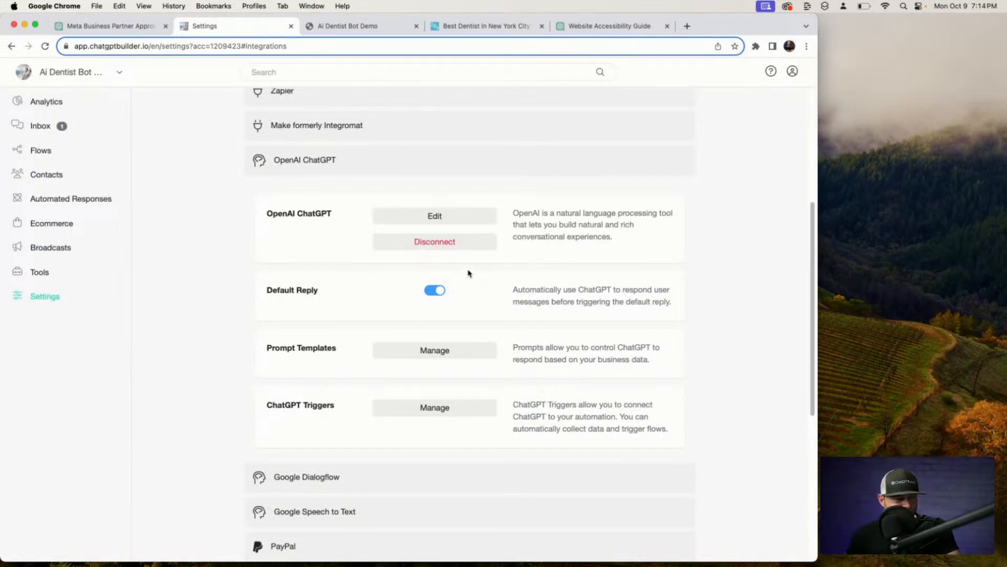
Pop the Ai Dentist Bot Demo webchat into its own window and place it beside the settings window.
left_click(366, 34)
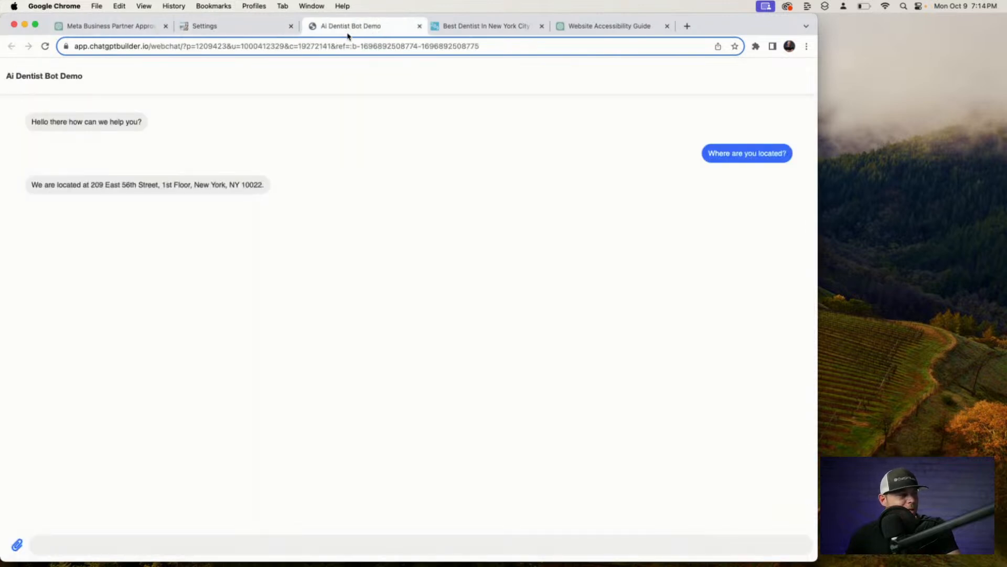
left_click_drag(338, 31, 127, 81)
left_click_drag(7, 64, 423, 14)
left_click_drag(667, 21, 200, 12)
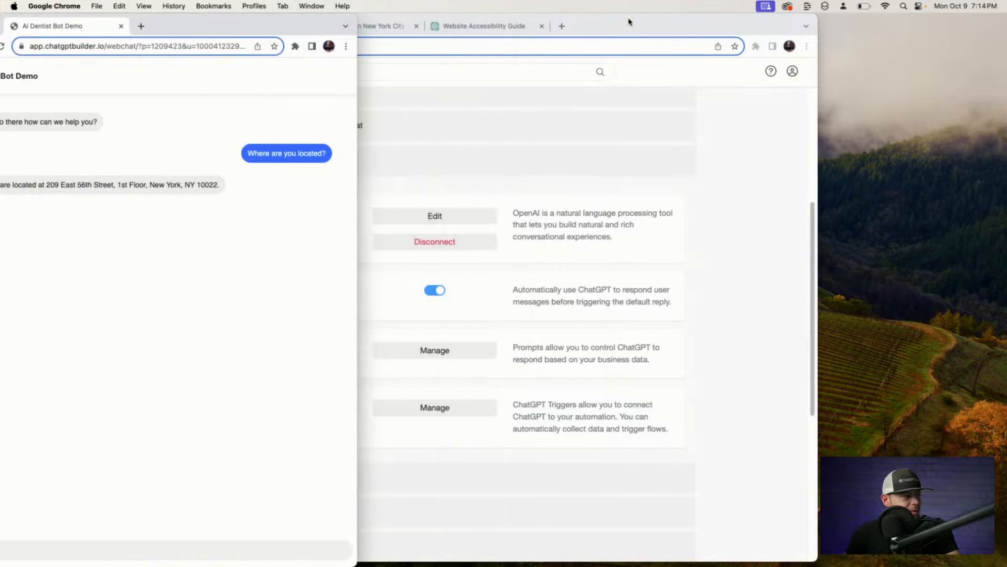
left_click_drag(630, 22, 620, 22)
left_click_drag(5, 14, 383, 11)
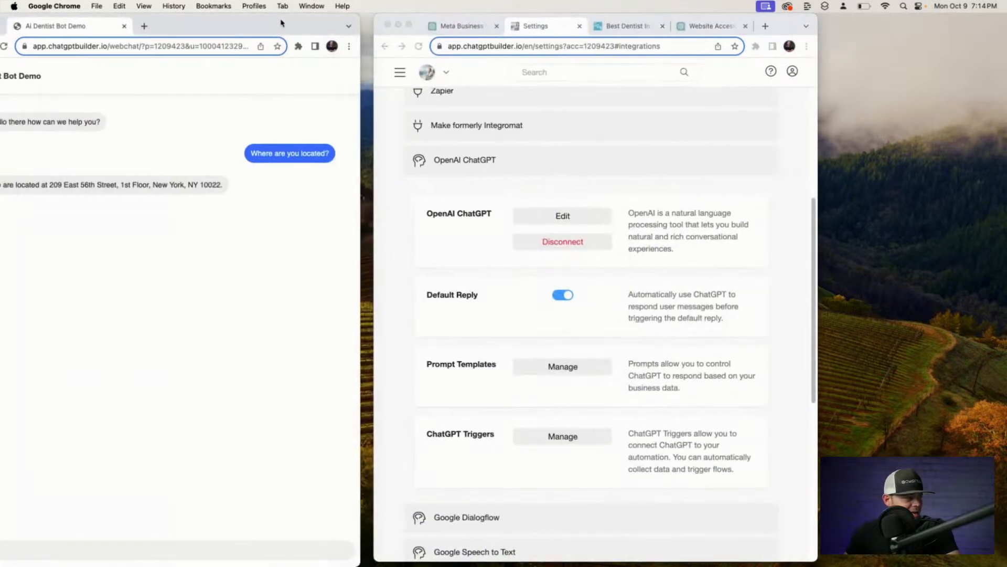
left_click_drag(281, 23, 306, 22)
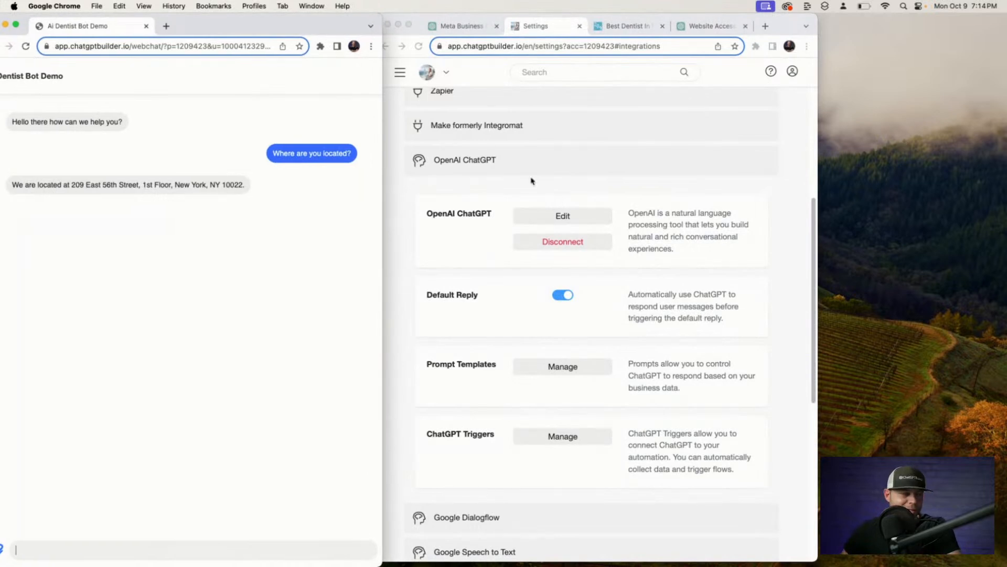
left_click_drag(817, 15, 775, 20)
Open the Inbox from the navigation menu and fit its window beside the webchat.
left_click(401, 73)
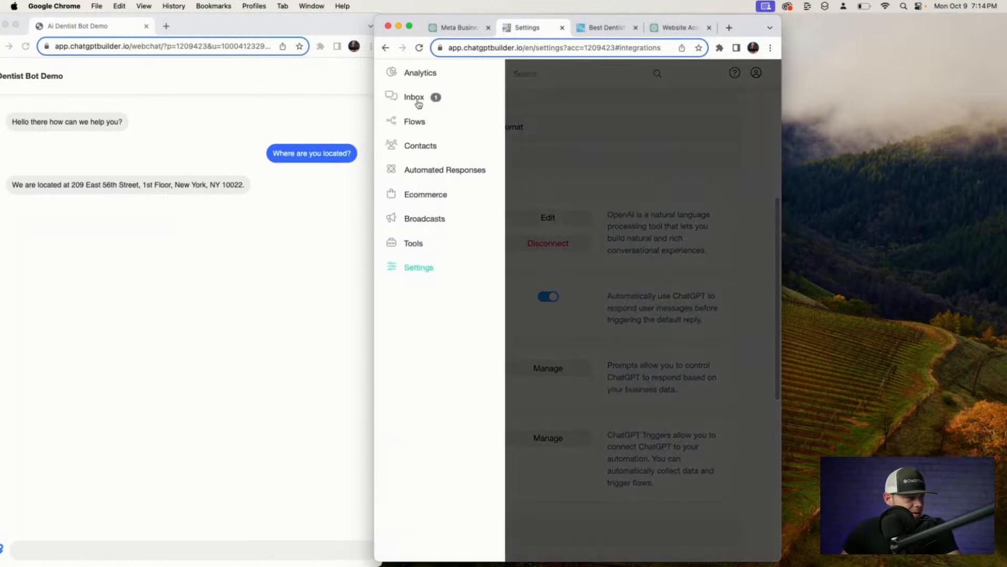
left_click(415, 98)
left_click_drag(423, 22, 388, 18)
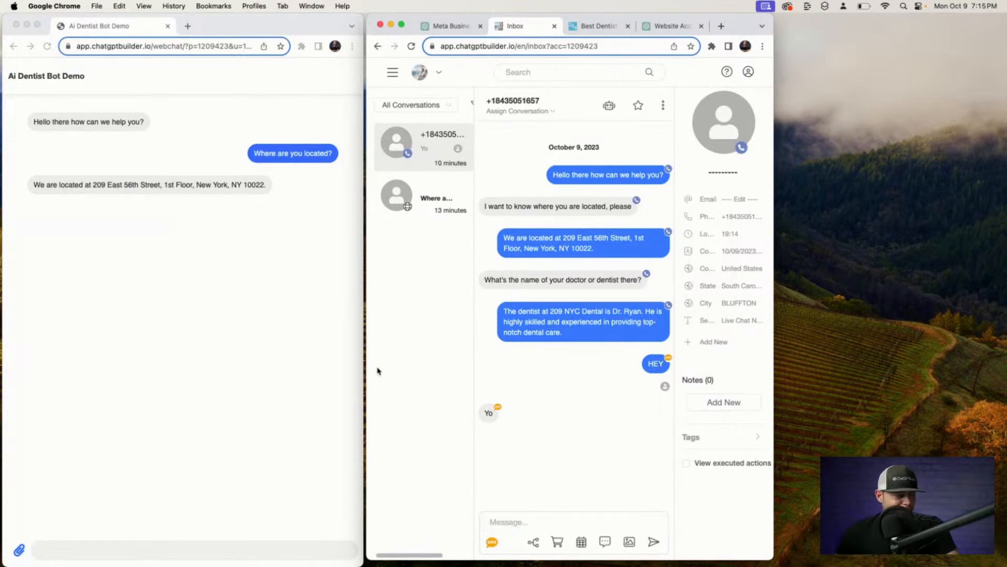
Send 'hello' in the webchat demo and open the new conversation in the Inbox.
left_click(208, 550)
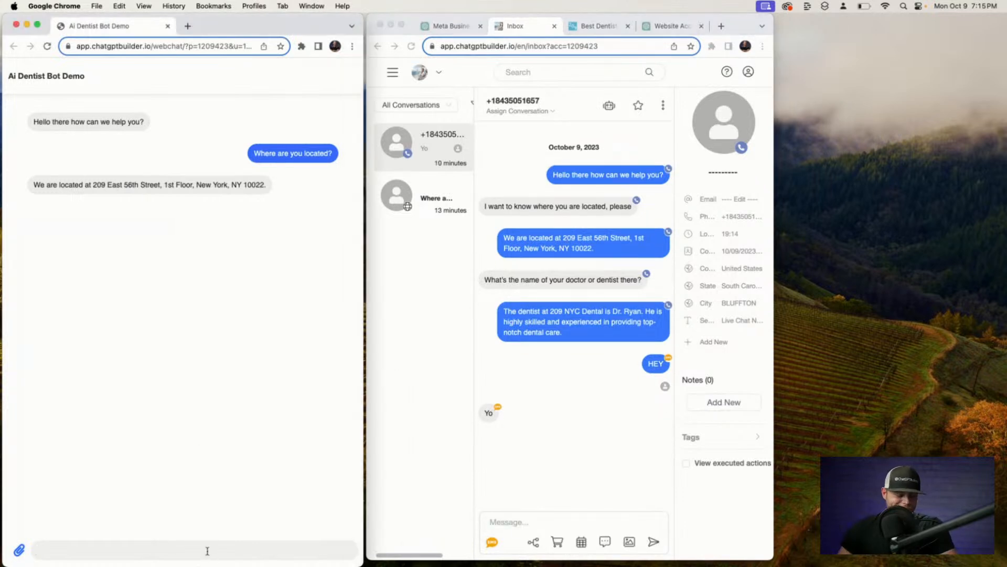
type("hell")
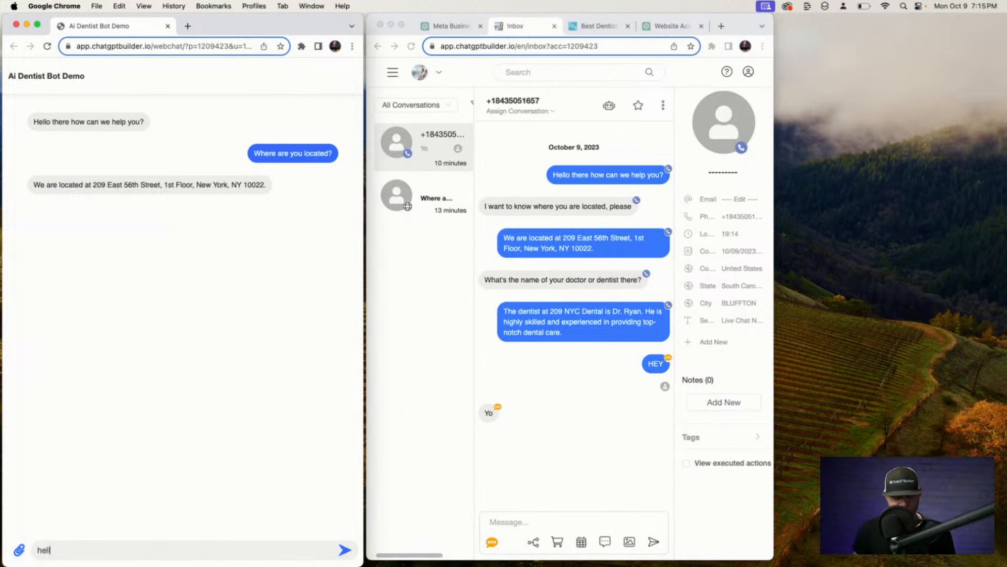
type("o")
key("Return")
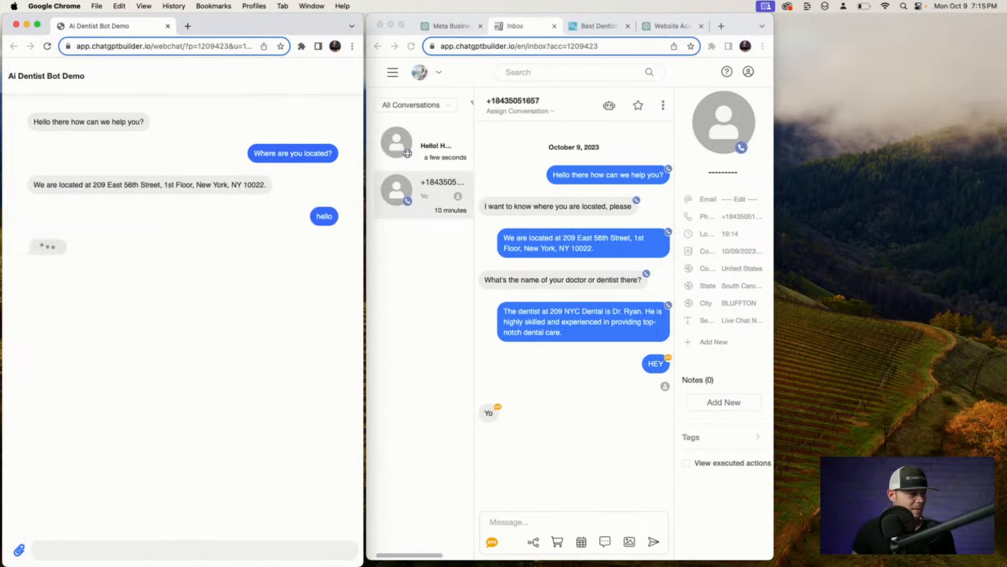
left_click(432, 157)
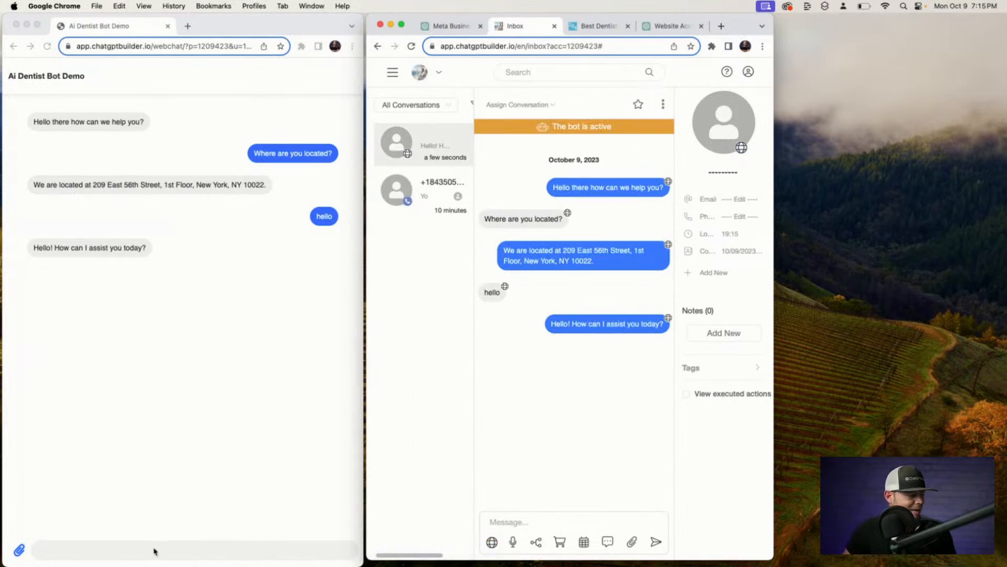
Dictate and send 'I wanna make an appointment with Dr. Ryan' in the webchat.
left_click(154, 549)
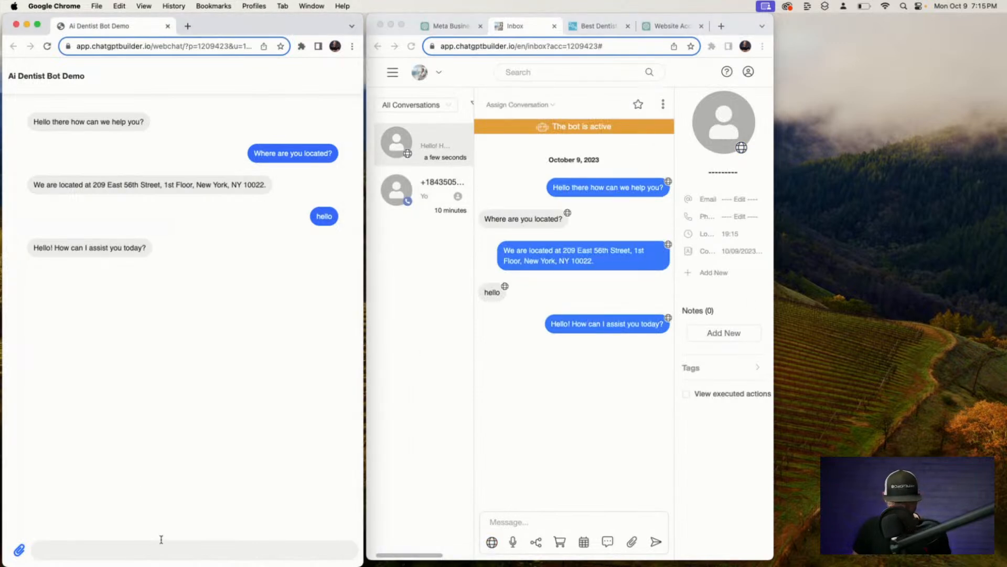
key("F5")
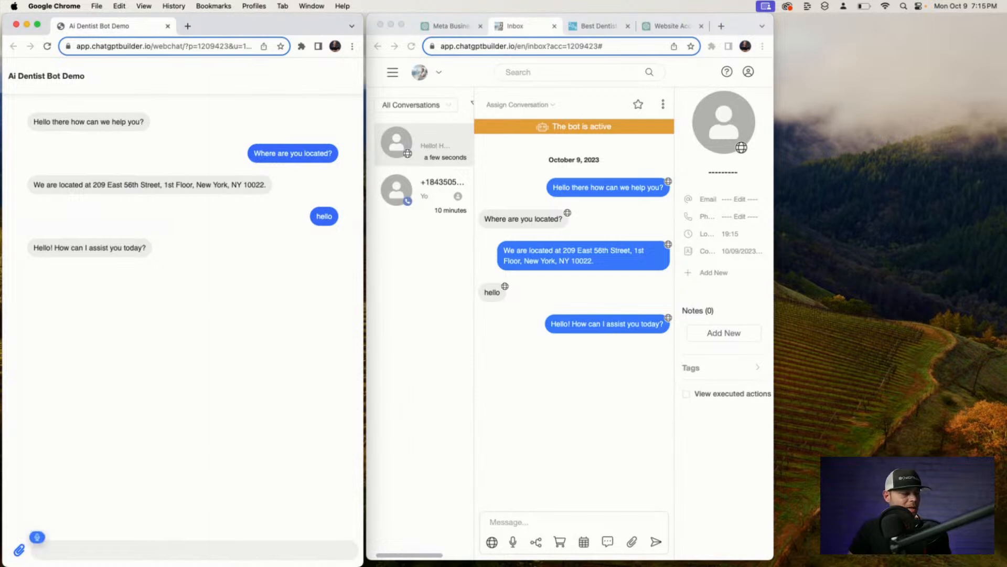
type("I wanna make an appointment with Dr. Ryan")
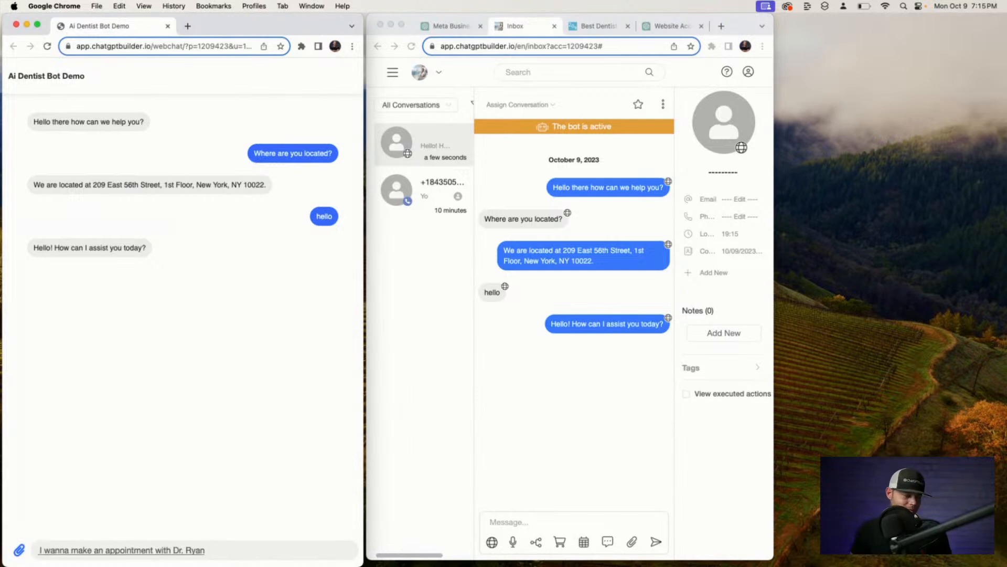
key("Return")
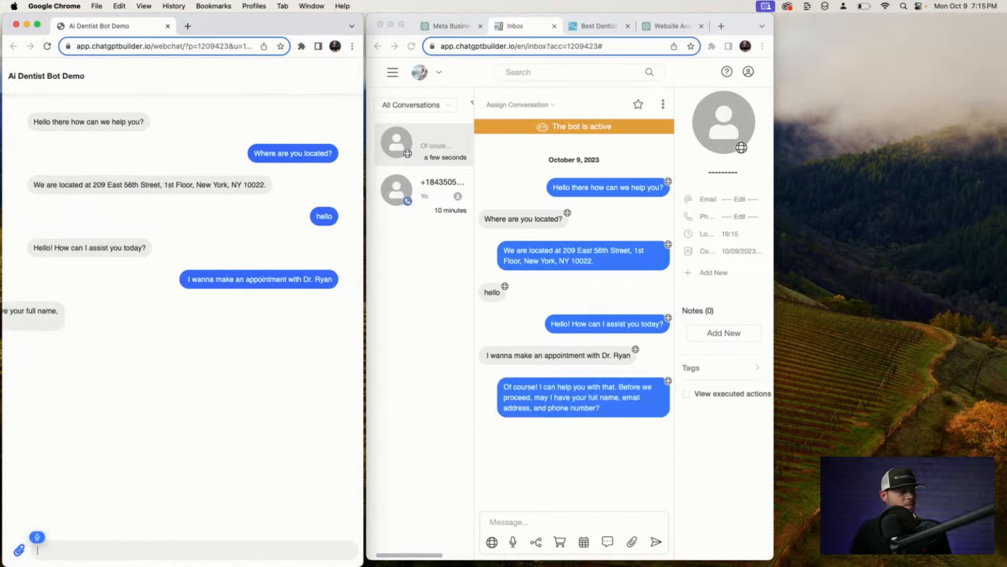
Clear the stray dictated text from the chat box and open the SMS contact's conversation.
type("OK cool")
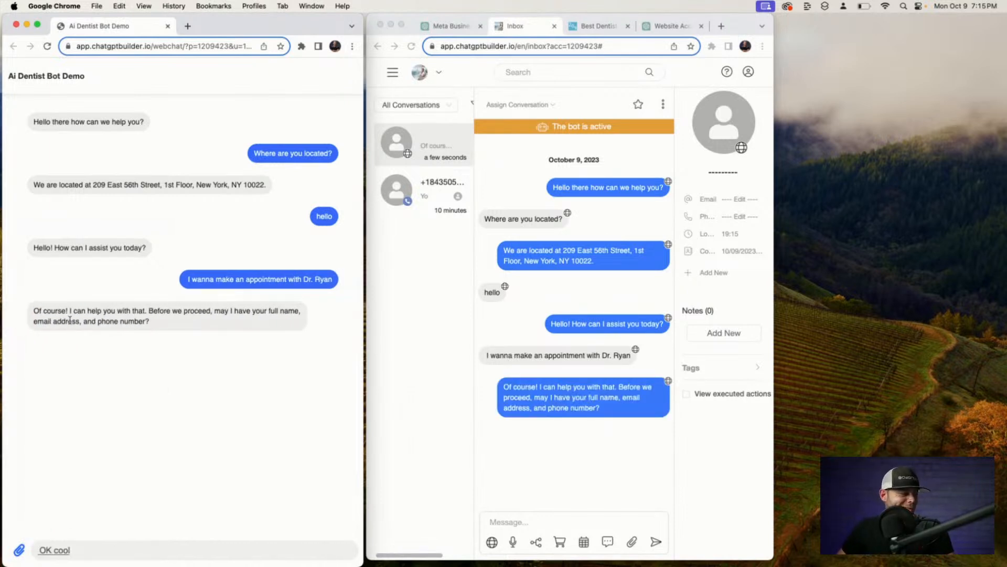
type(" so now it's saying of course")
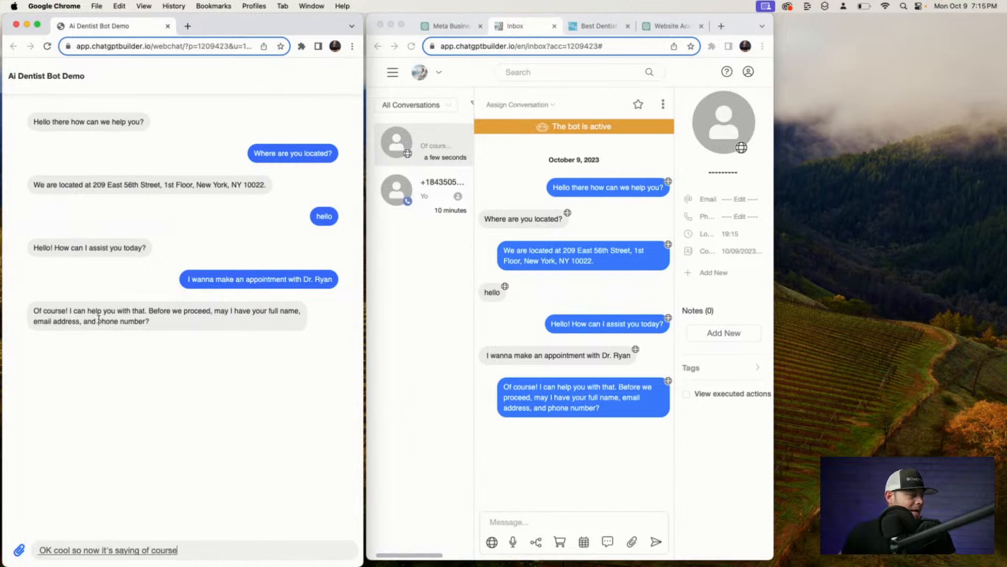
type(" I can help you with that before we could")
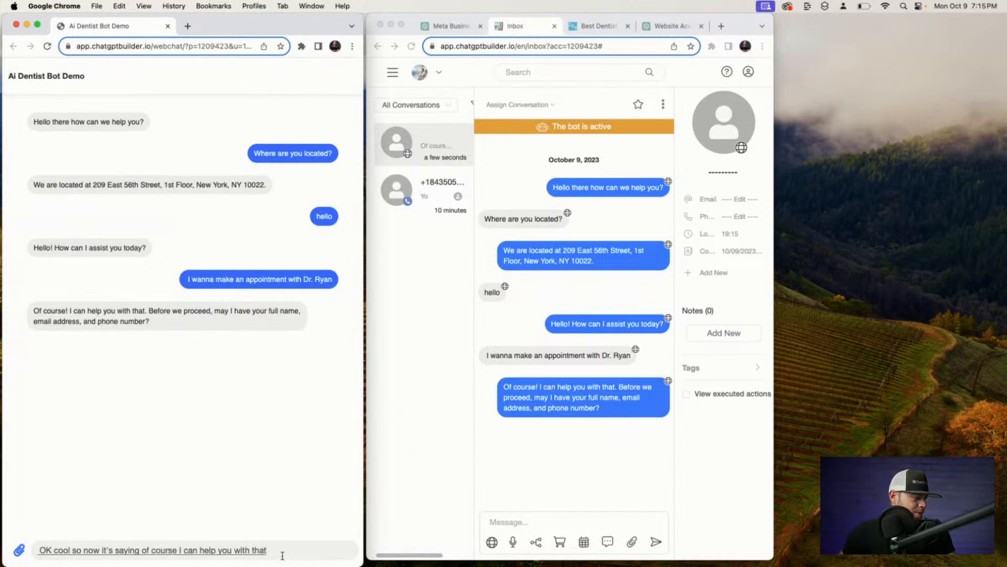
triple_click(260, 549)
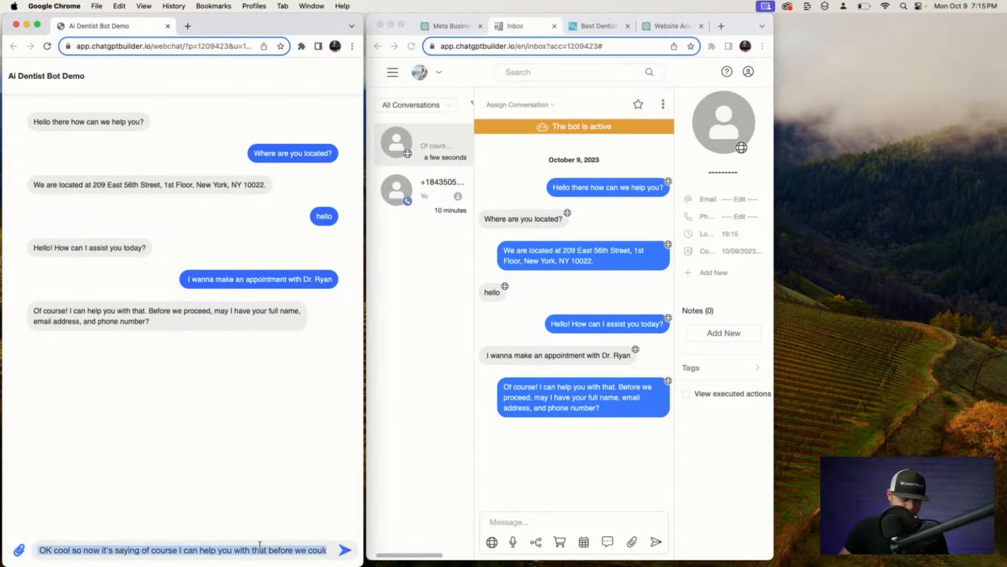
key("BackSpace")
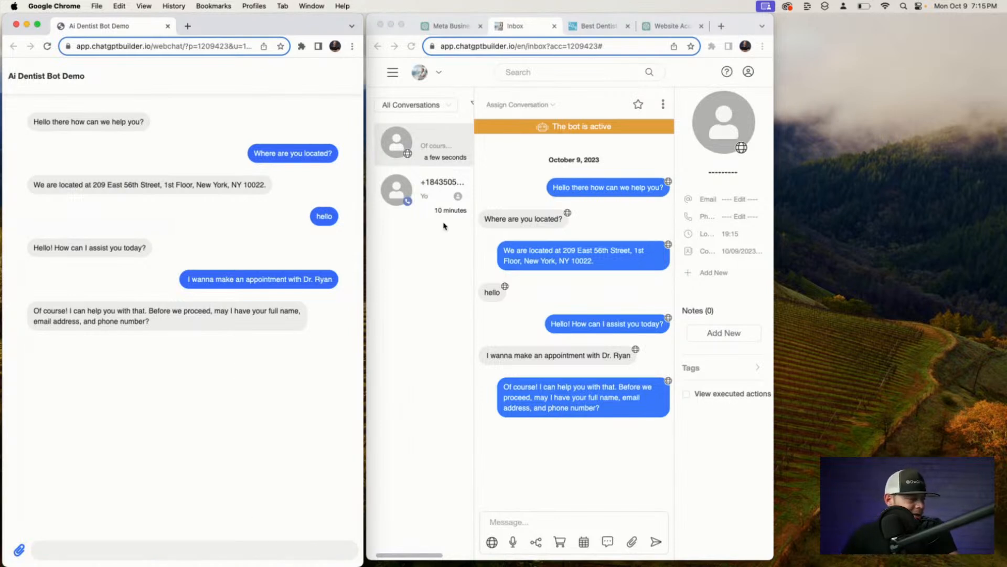
left_click(439, 186)
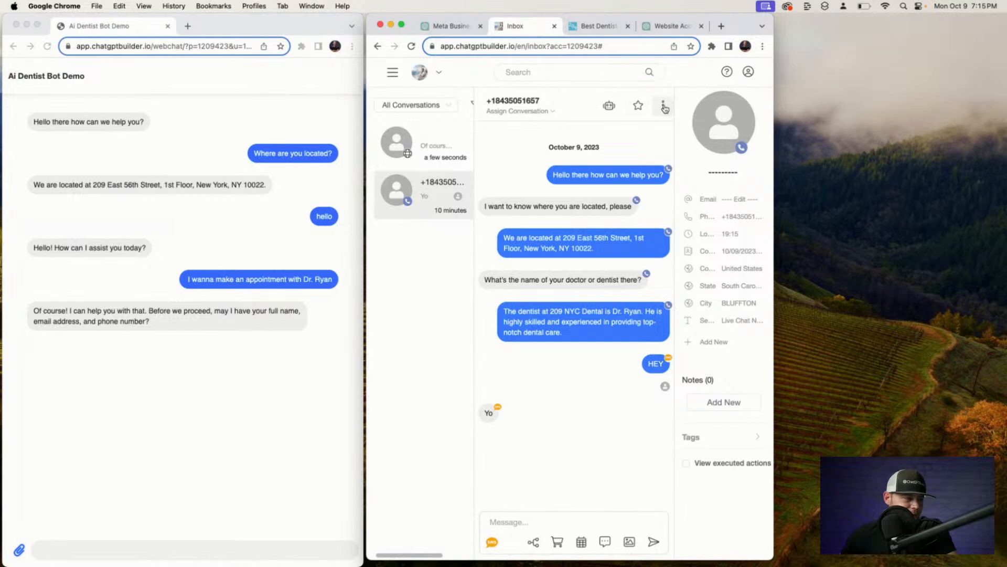
Delete the SMS test contact from the conversation's actions menu and confirm the deletion.
left_click(663, 106)
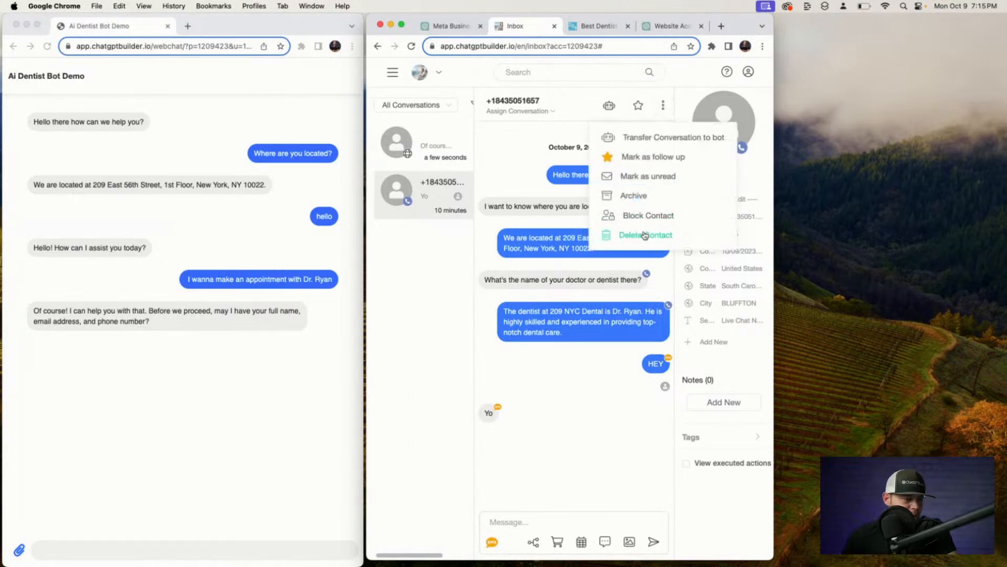
left_click(649, 238)
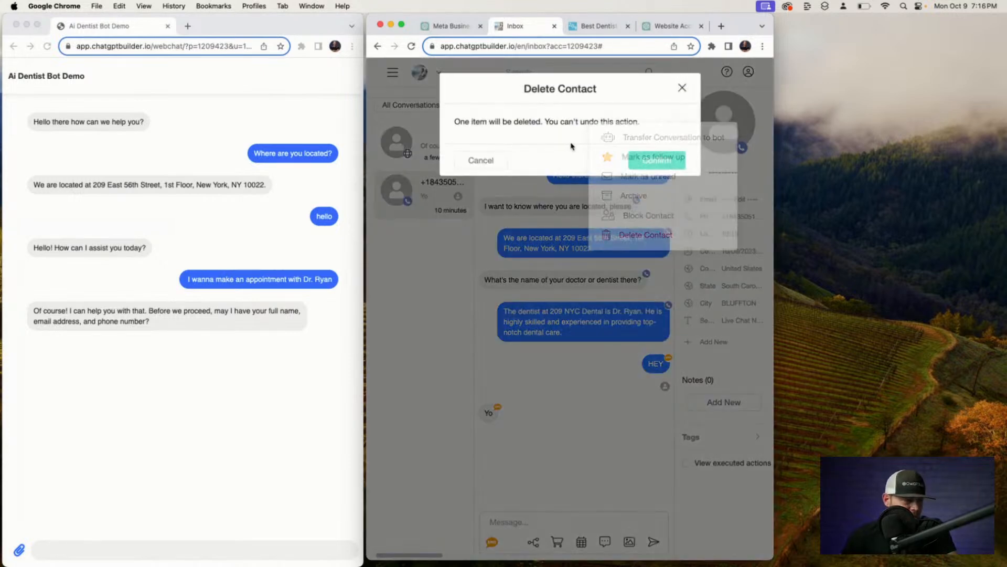
left_click(649, 160)
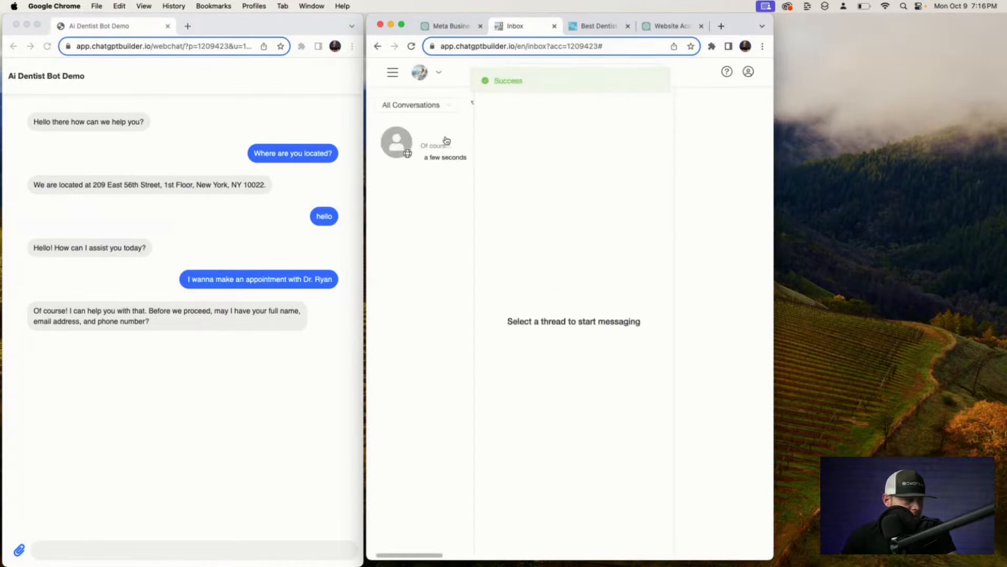
left_click(120, 549)
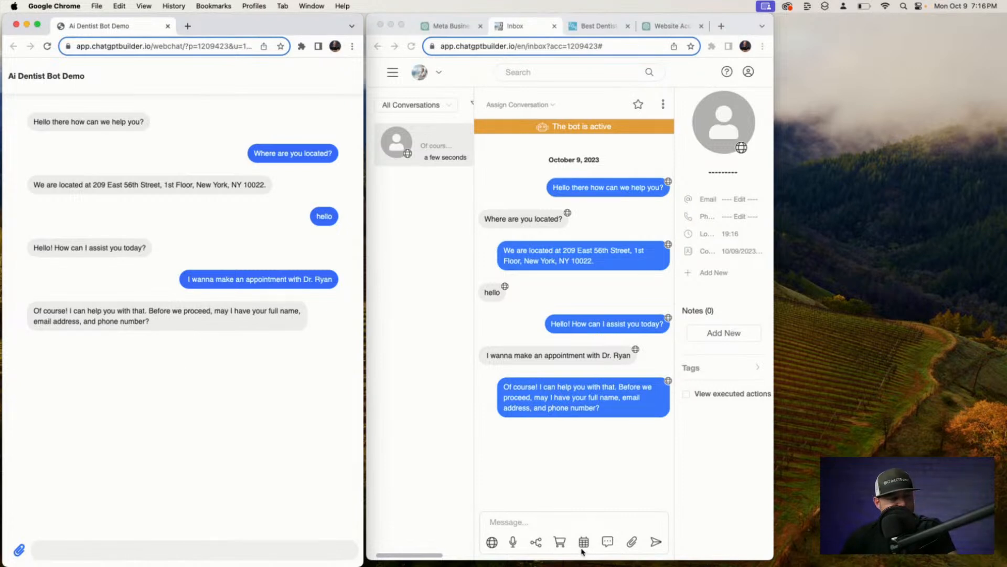
Send the Dr. Ryan calendar booking link into the webchat conversation.
left_click(564, 529)
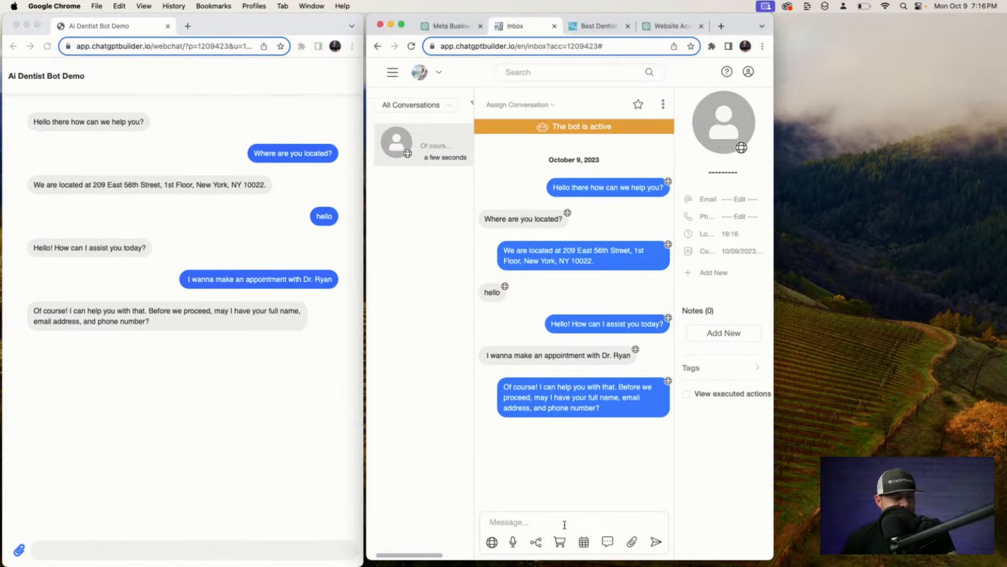
left_click(585, 545)
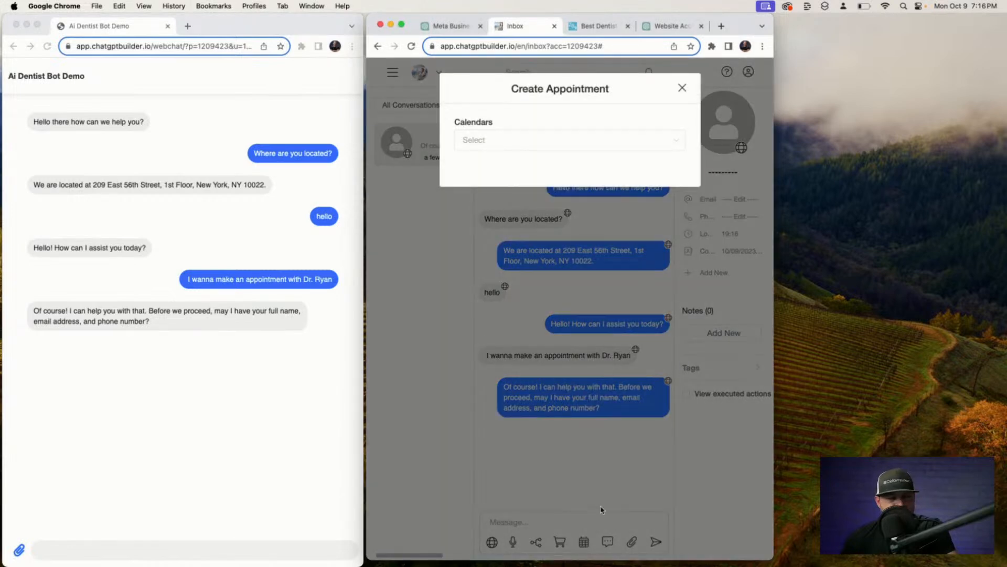
left_click(676, 141)
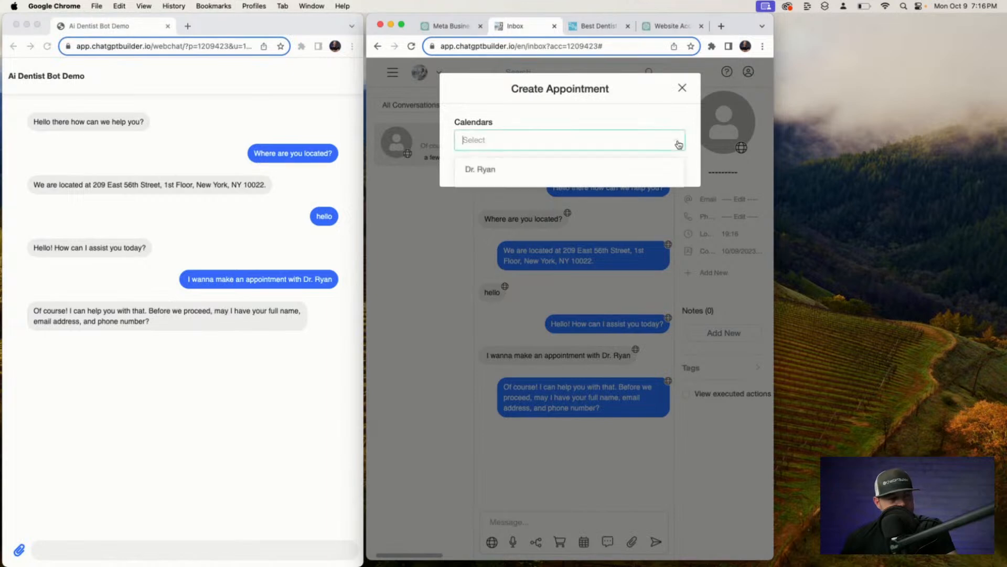
left_click(539, 170)
left_click(578, 179)
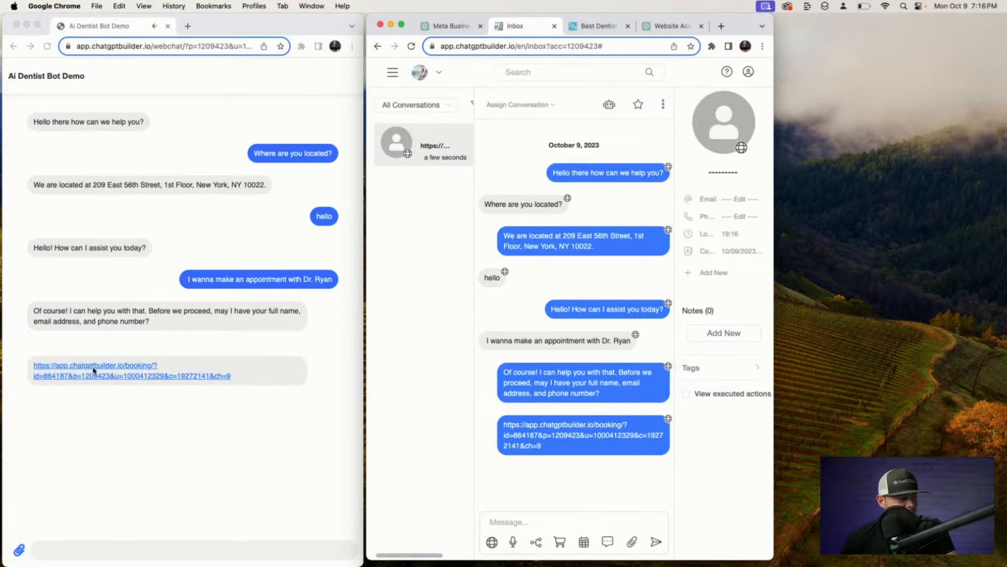
Book October 23, 2023 at 9:00 AM through the link, then reload the inbox.
left_click(96, 369)
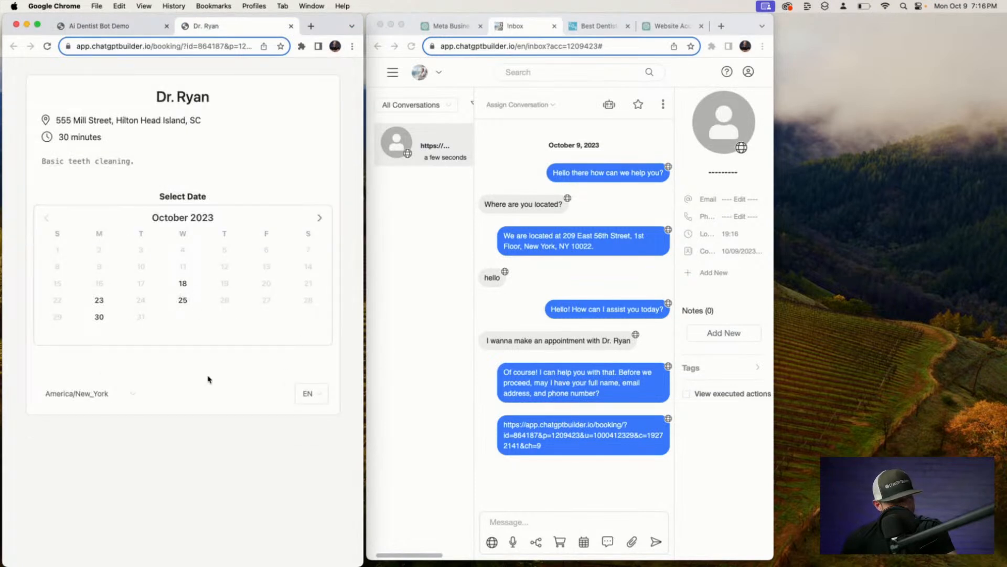
left_click(319, 217)
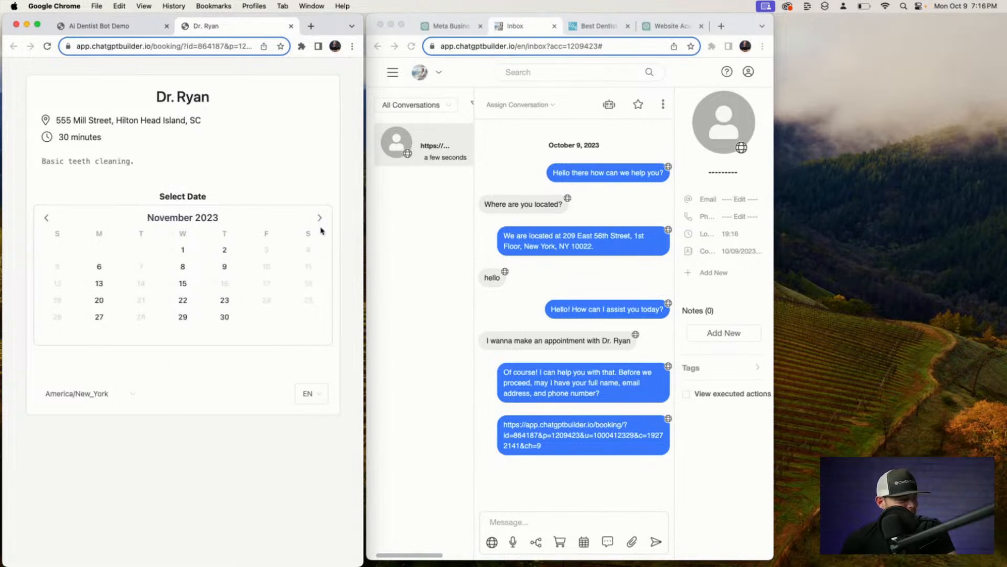
left_click(46, 217)
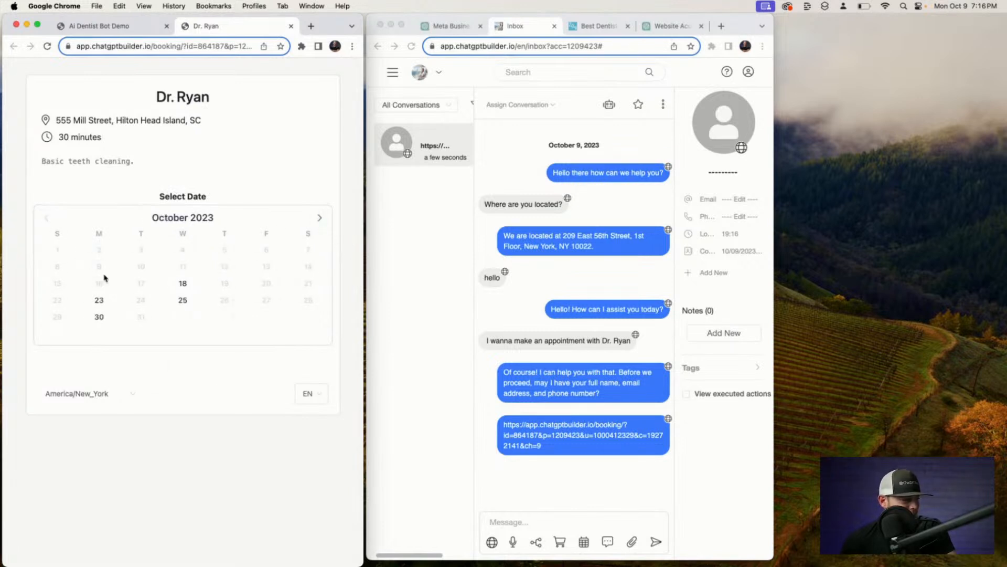
left_click(99, 307)
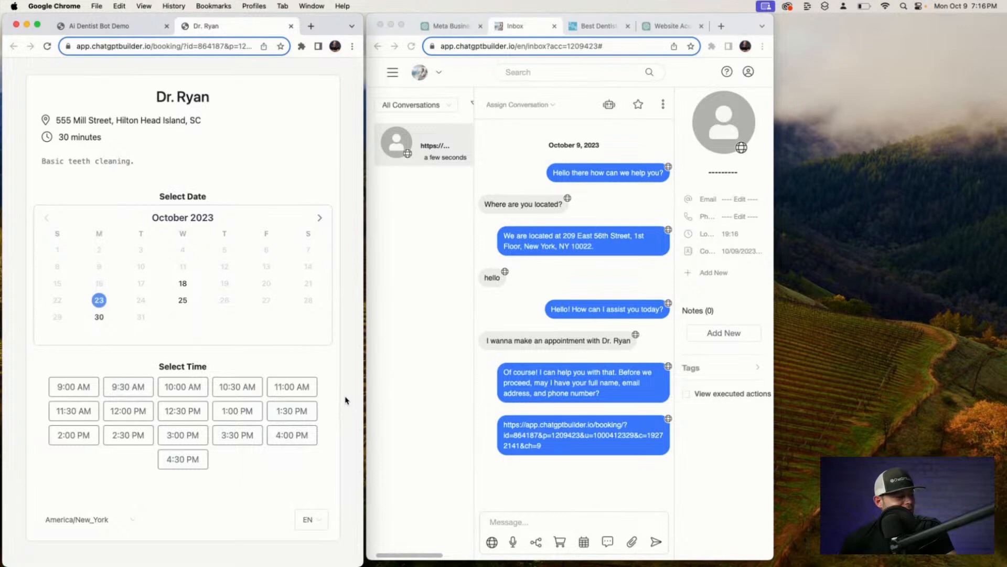
left_click(74, 393)
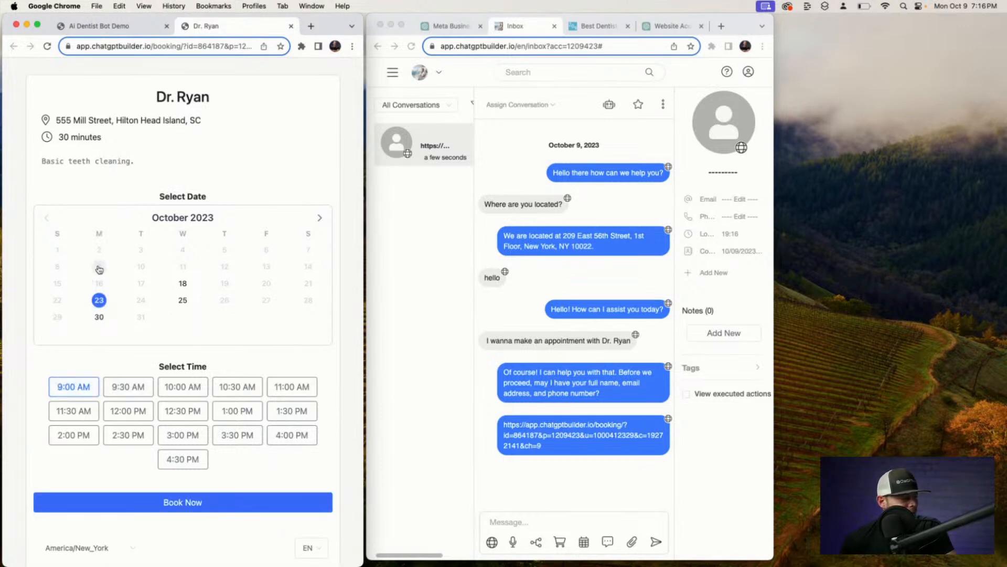
left_click(117, 501)
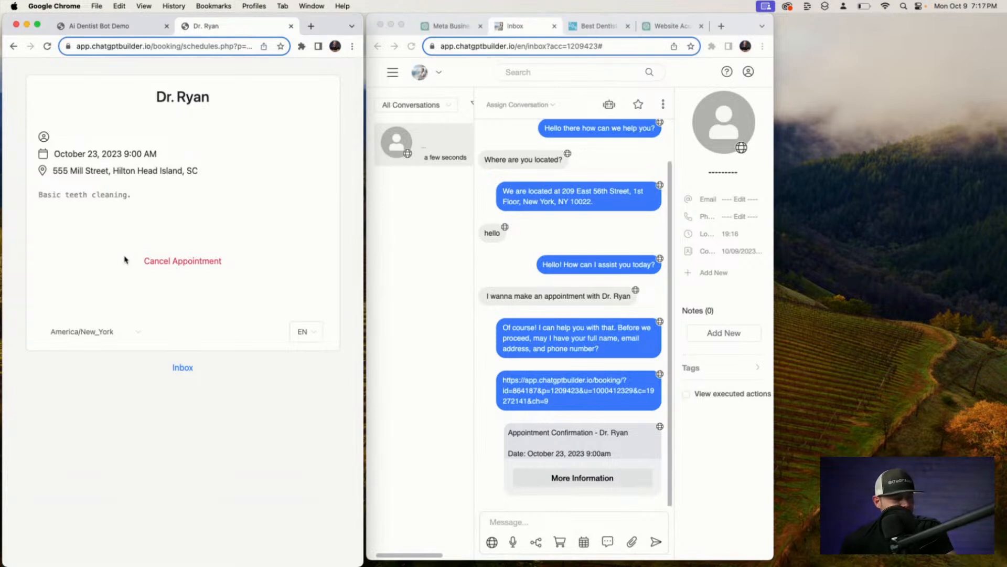
left_click(638, 46)
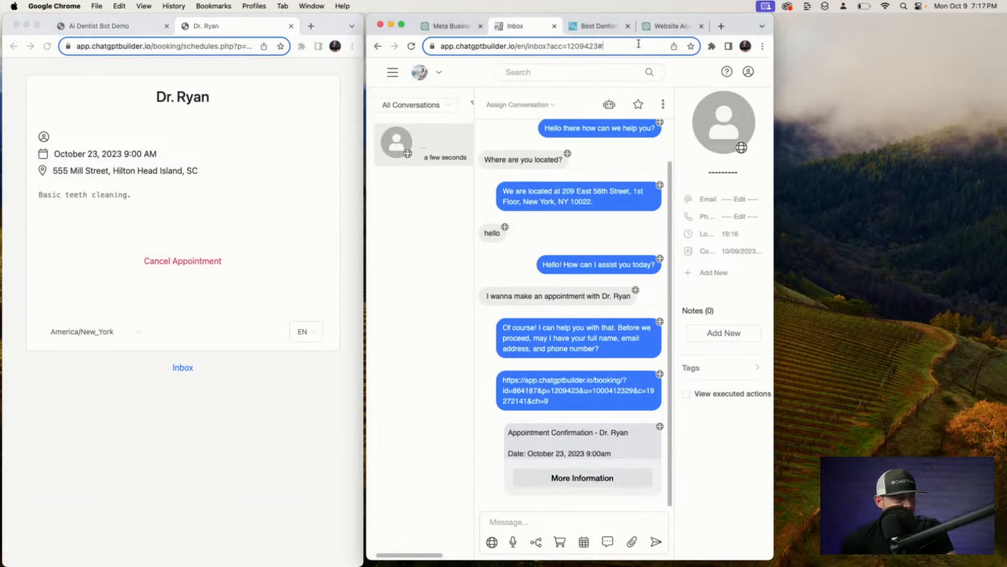
key("Return")
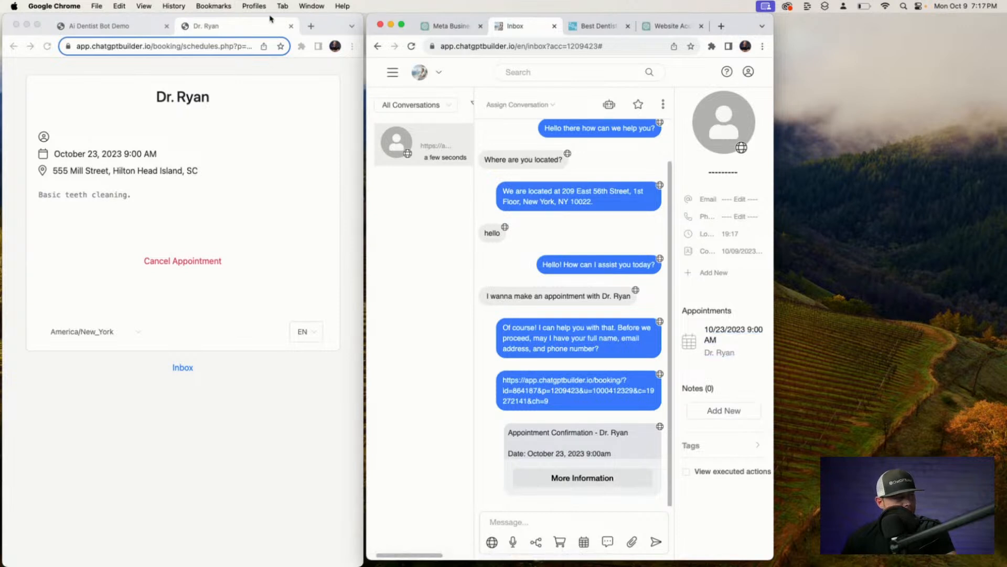
Copy the 'I wanna make an appointment with Dr. Ryan' message and resend it in the webchat.
left_click(292, 26)
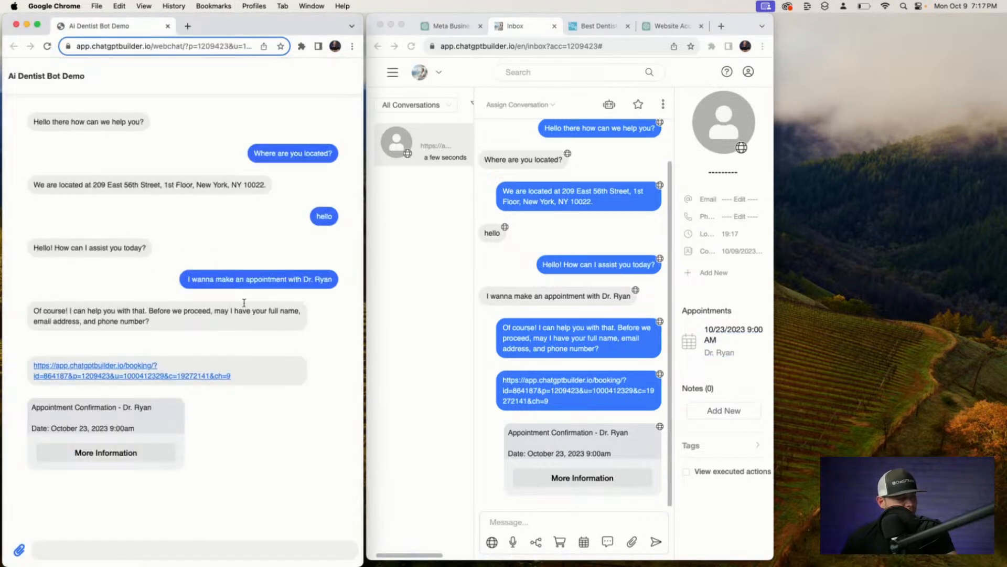
left_click_drag(188, 279, 344, 284)
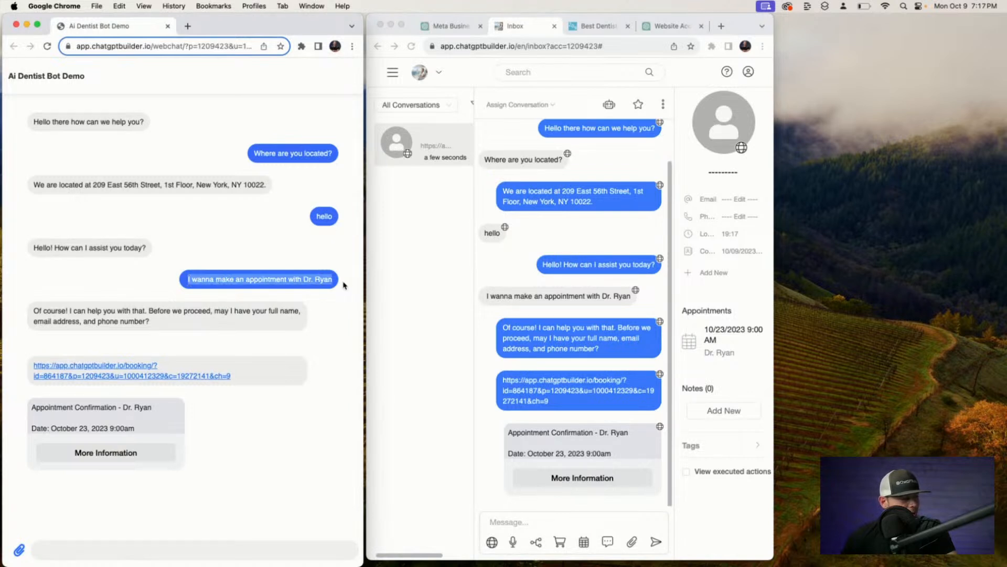
right_click(305, 284)
left_click(320, 303)
left_click(188, 550)
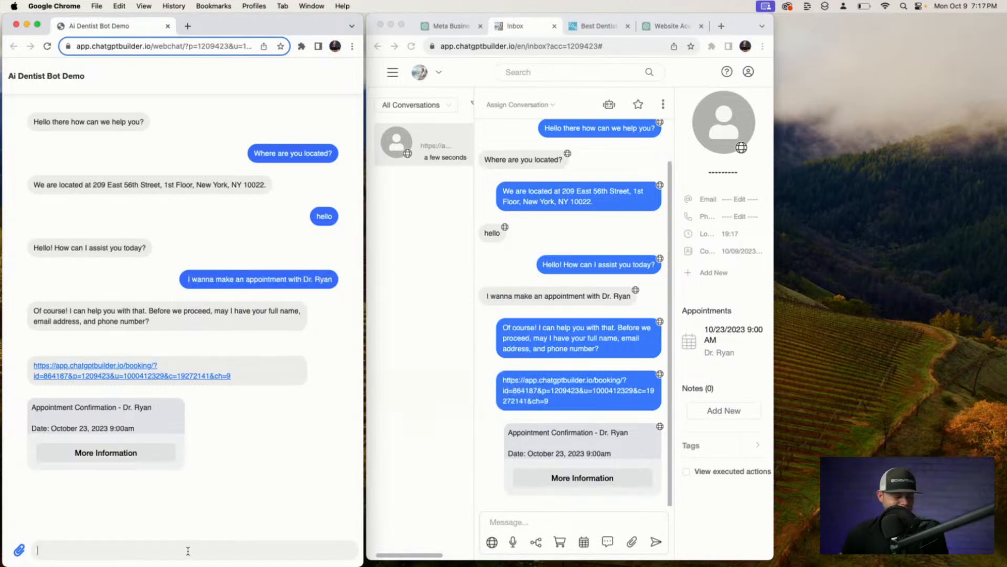
key("super+v")
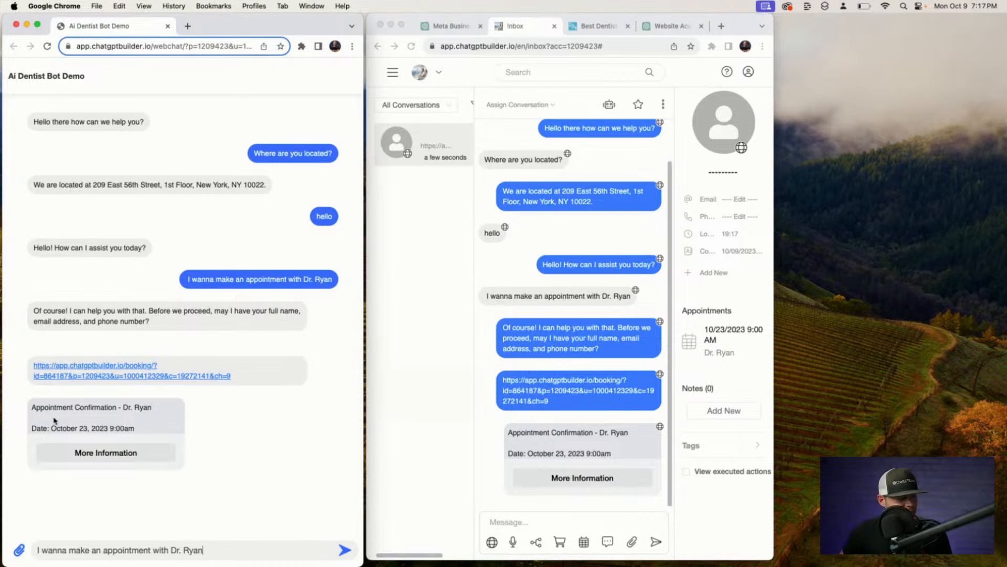
left_click(85, 450)
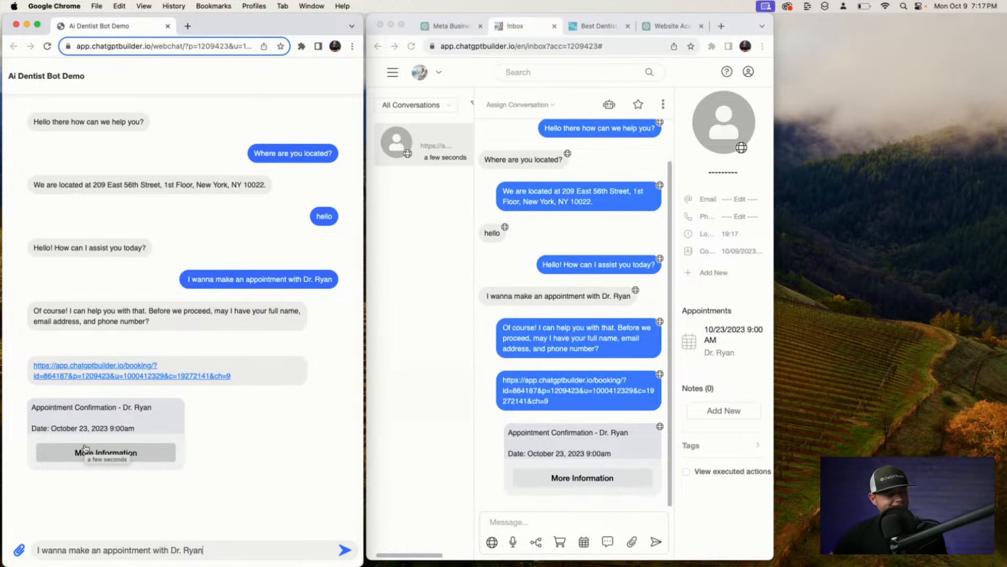
type("\\")
key("Return")
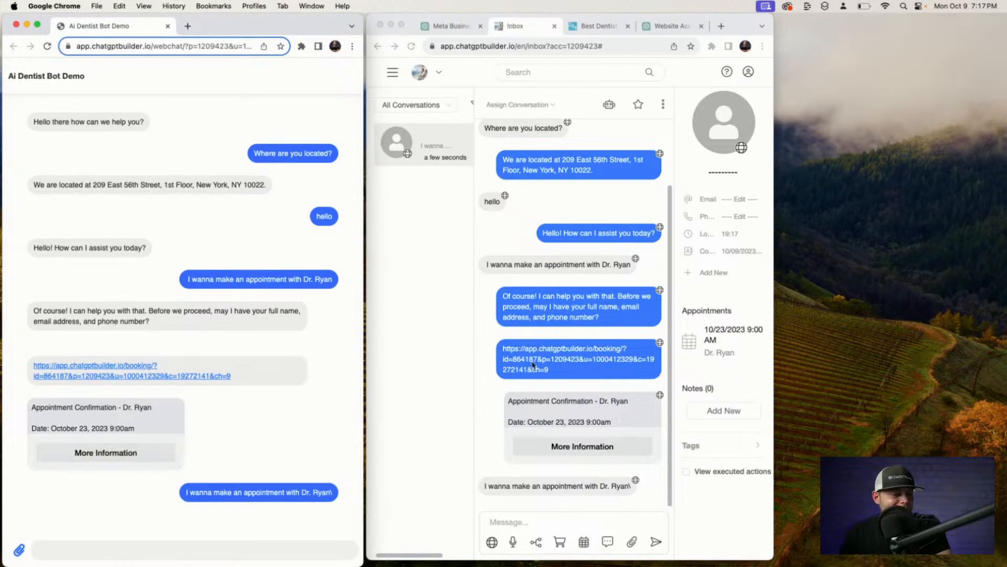
Hand the conversation back to the bot and resend the Dr. Ryan appointment request.
left_click(610, 110)
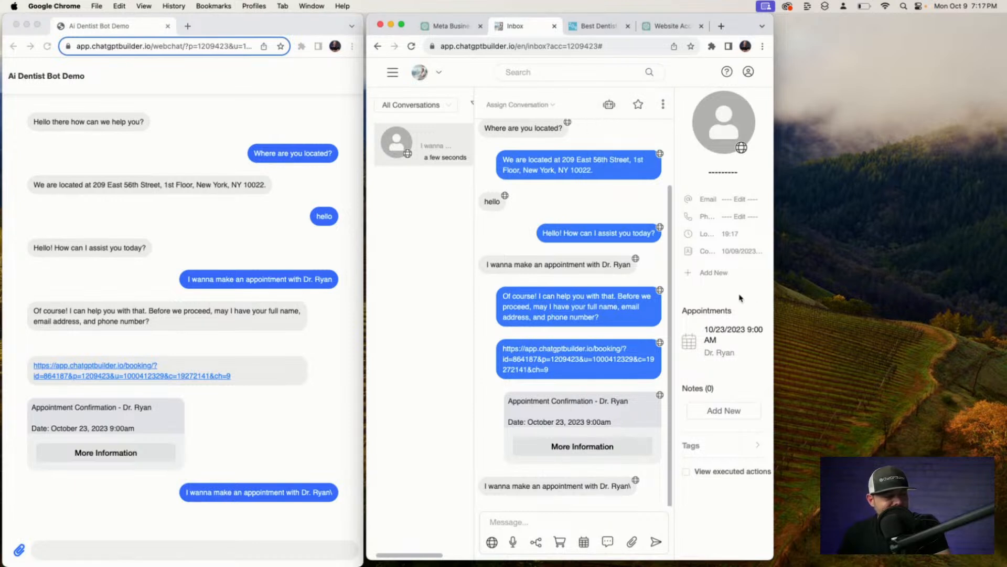
left_click(604, 107)
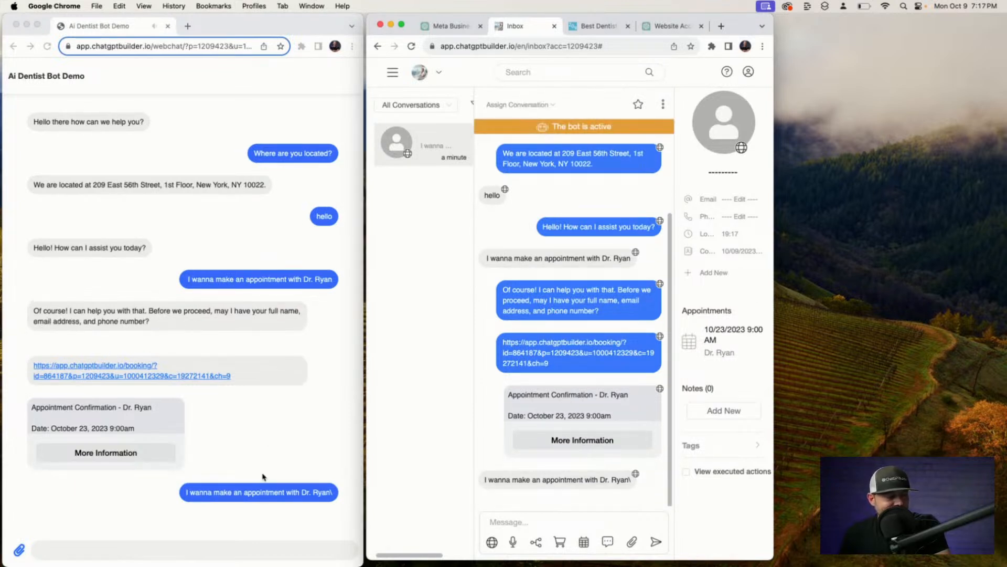
left_click(190, 495)
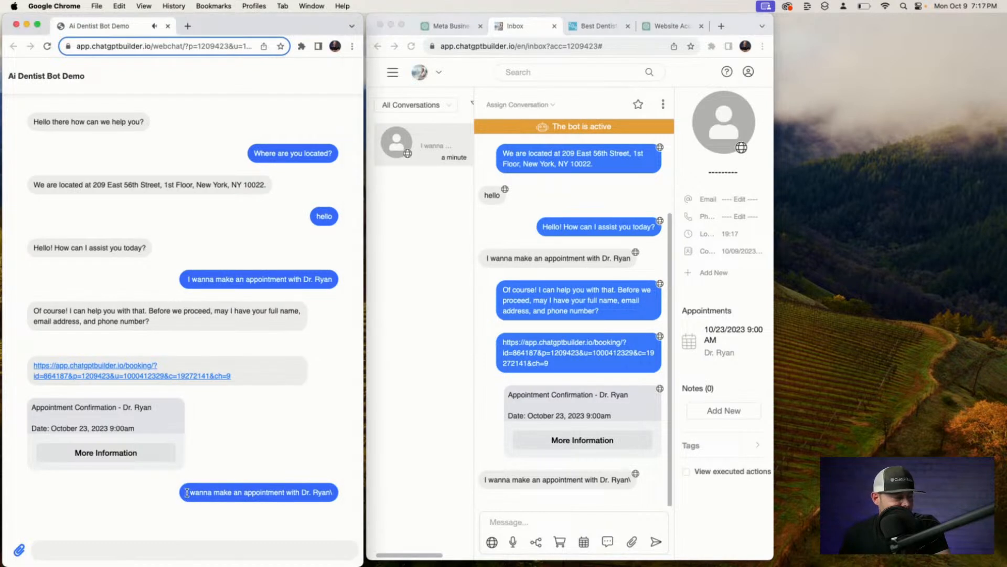
left_click_drag(186, 492, 344, 494)
double_click(328, 493)
triple_click(328, 492)
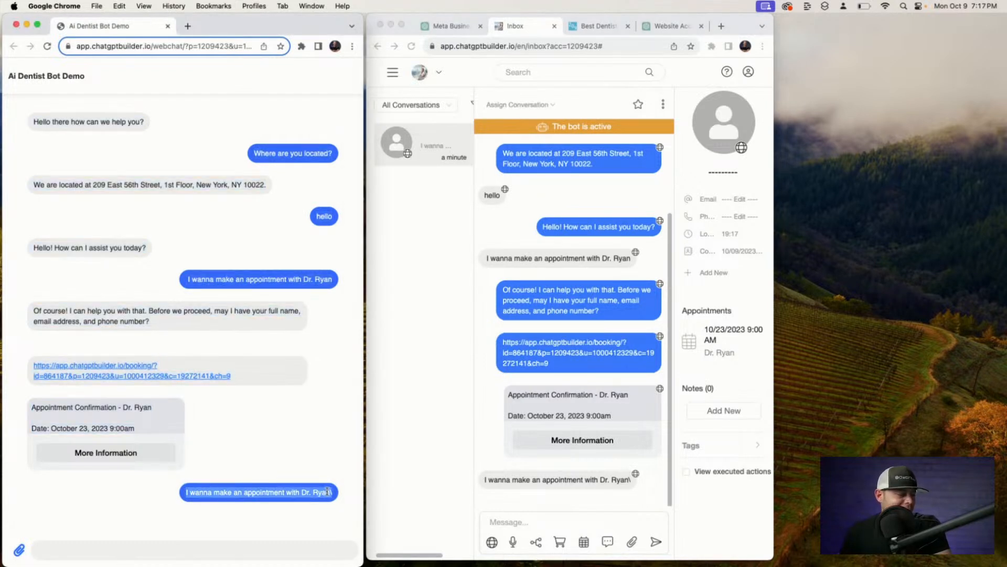
left_click(73, 556)
key("super+v")
key("Return")
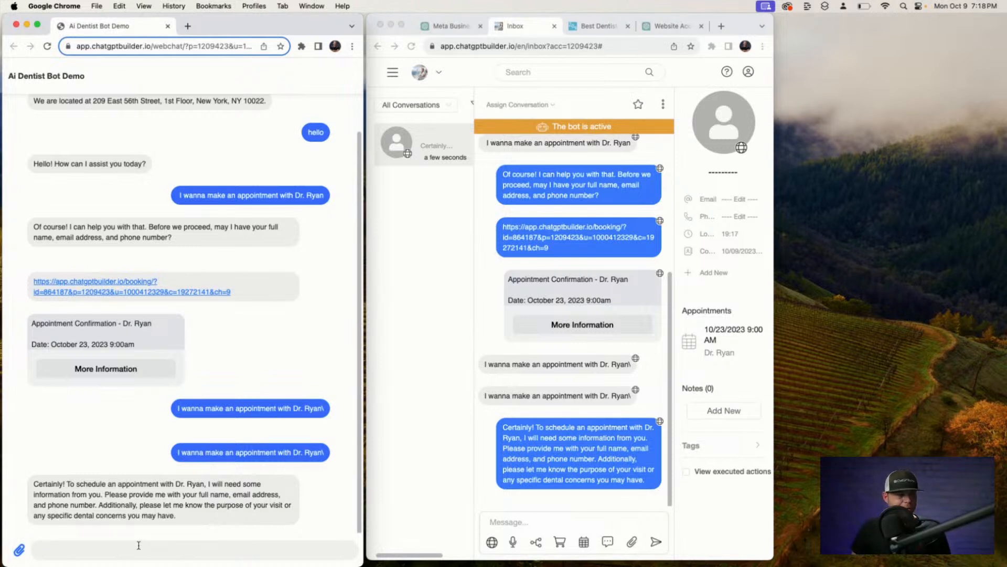
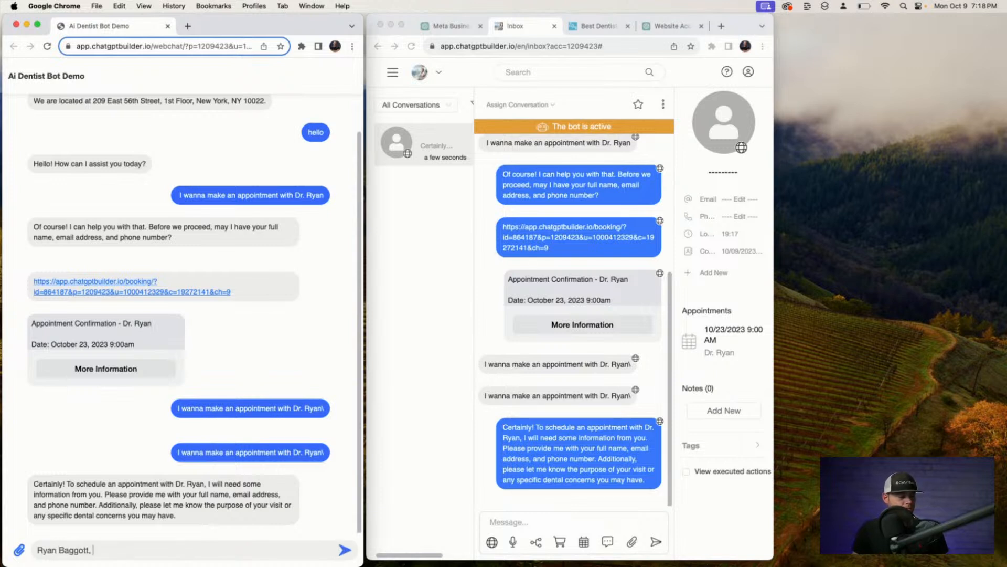
Send the patient's full name, phone number and email address in one webchat message.
type(", my phone numb")
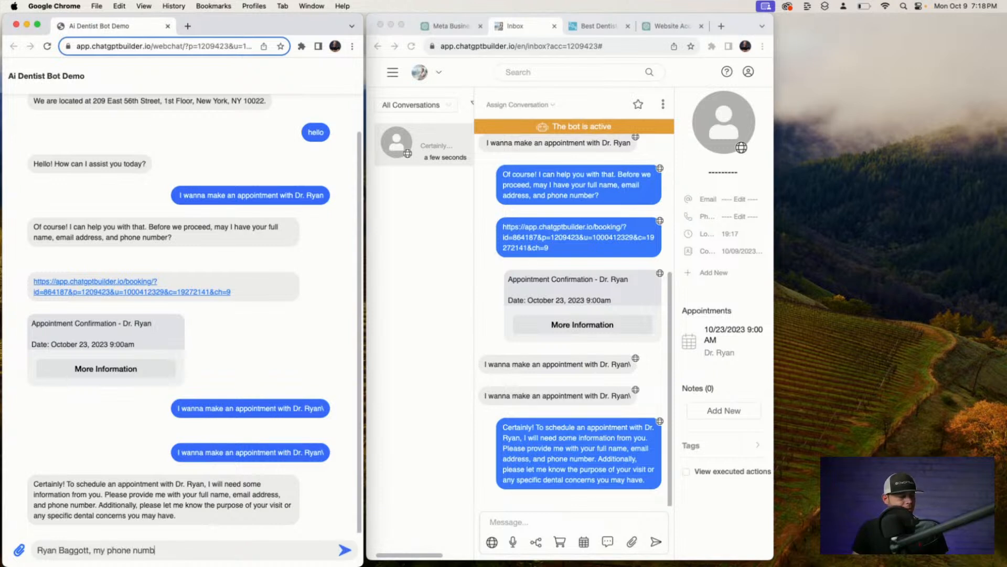
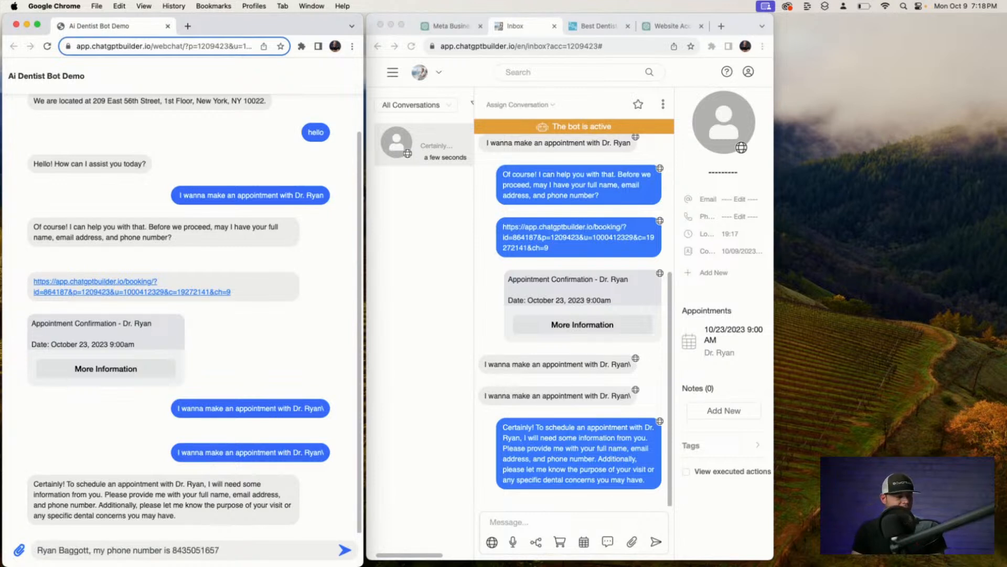
type(" and my e")
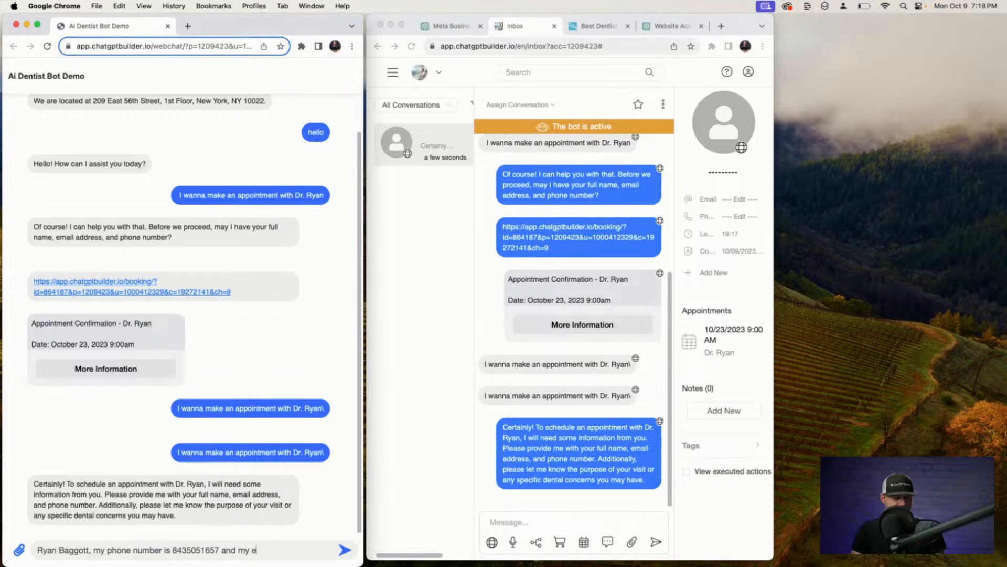
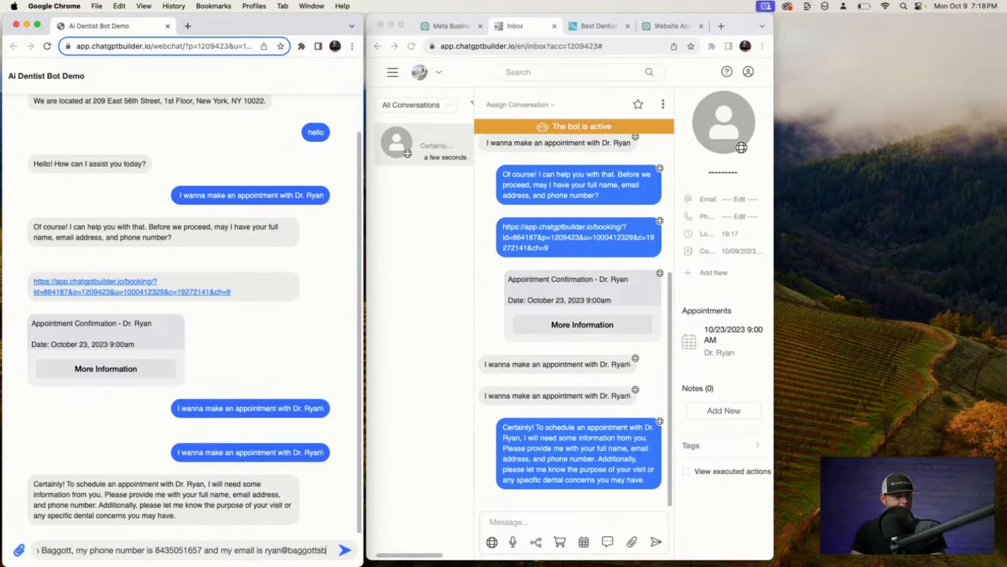
key("Return")
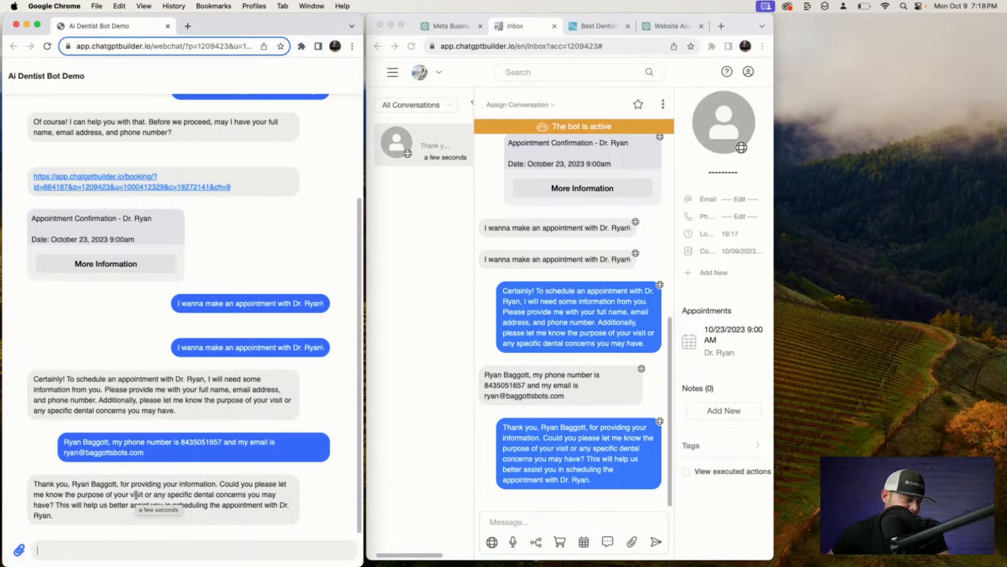
left_click(608, 45)
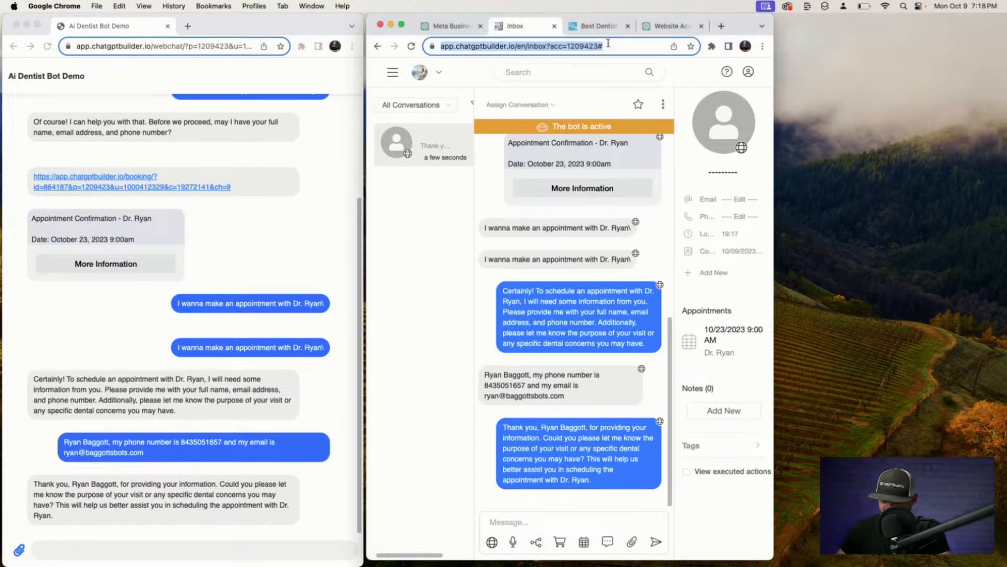
Reload the inbox and send 'I want a teeth cleaning' to the bot, clearing leftover dictated text.
key("Return")
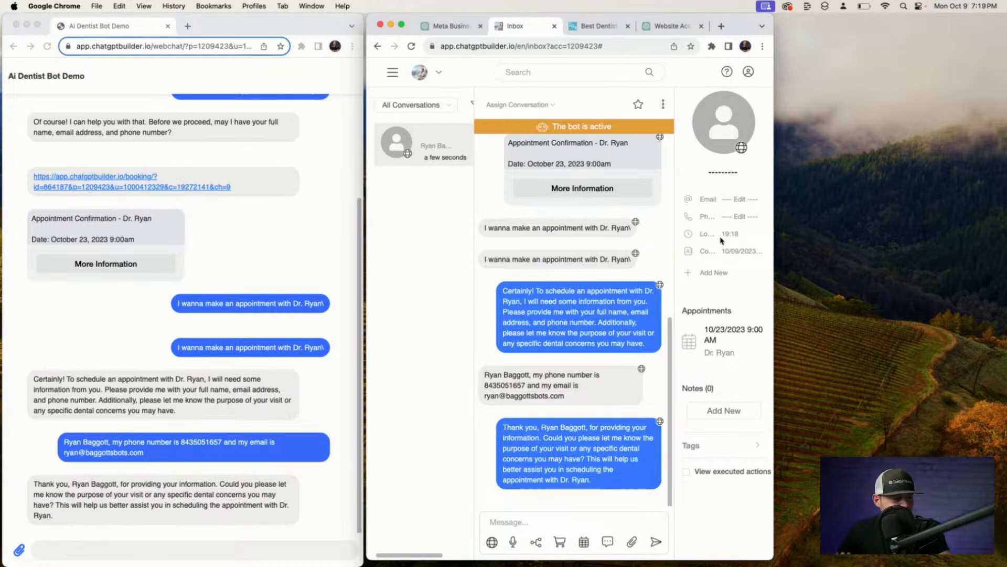
left_click(75, 554)
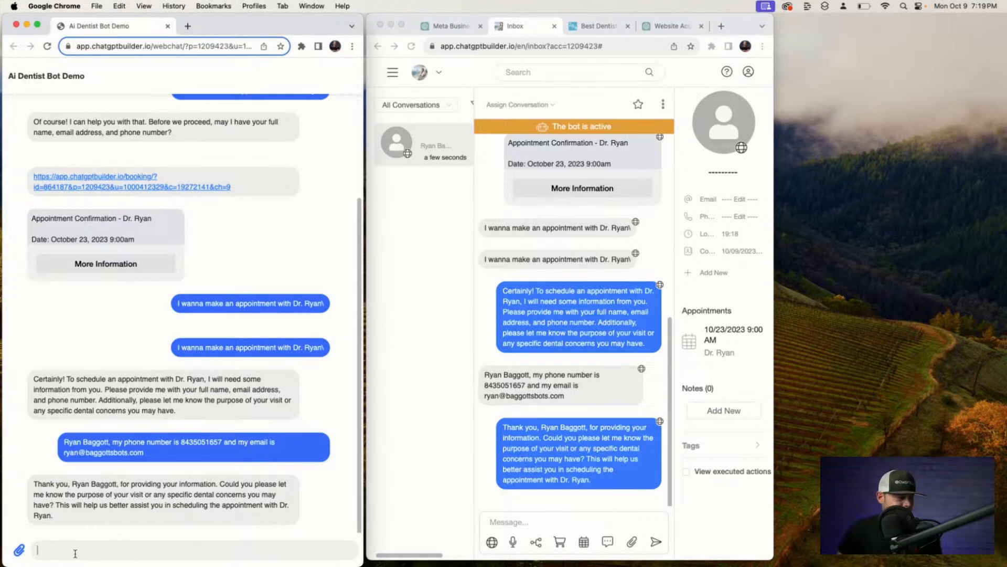
key("F5")
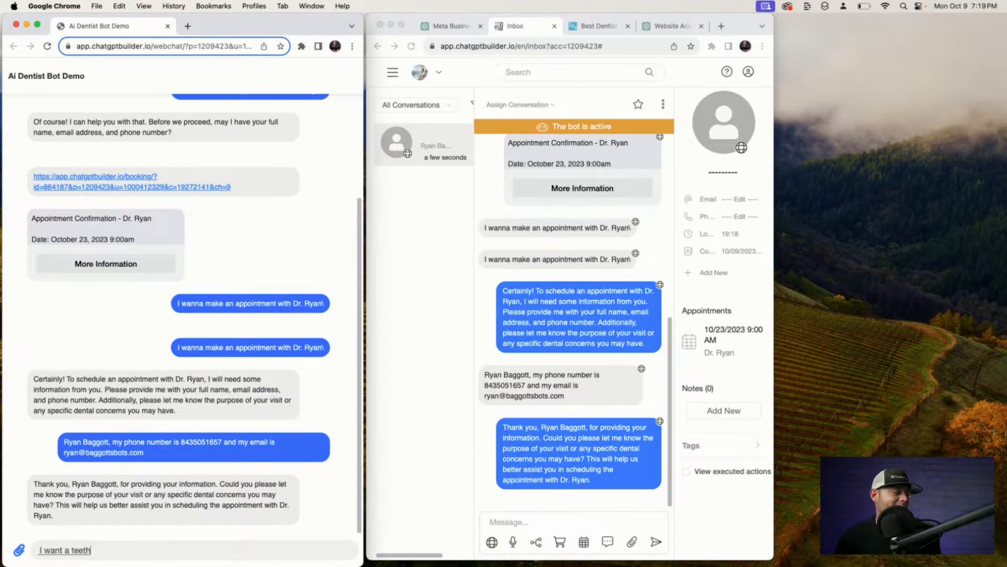
key("Return")
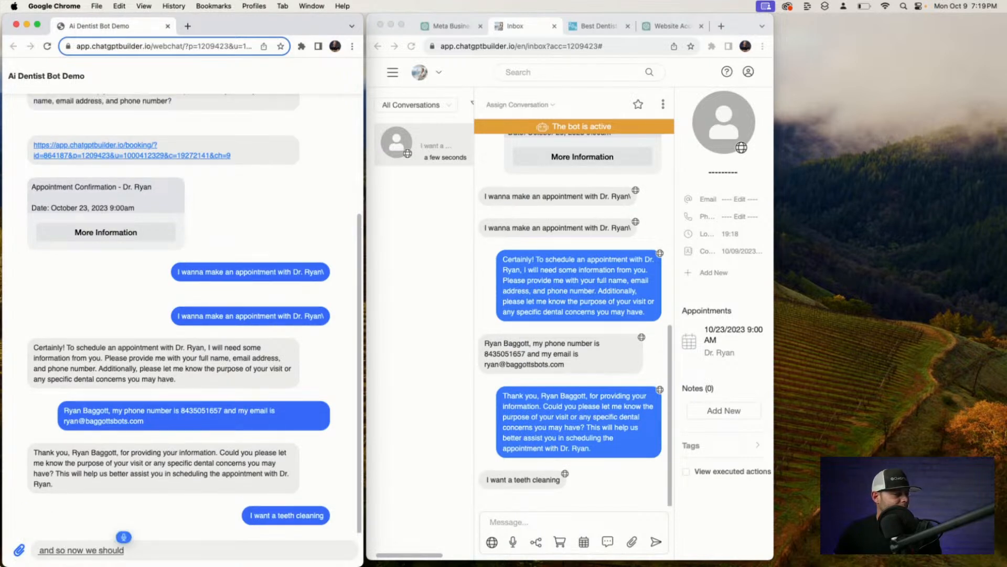
triple_click(141, 550)
key("BackSpace")
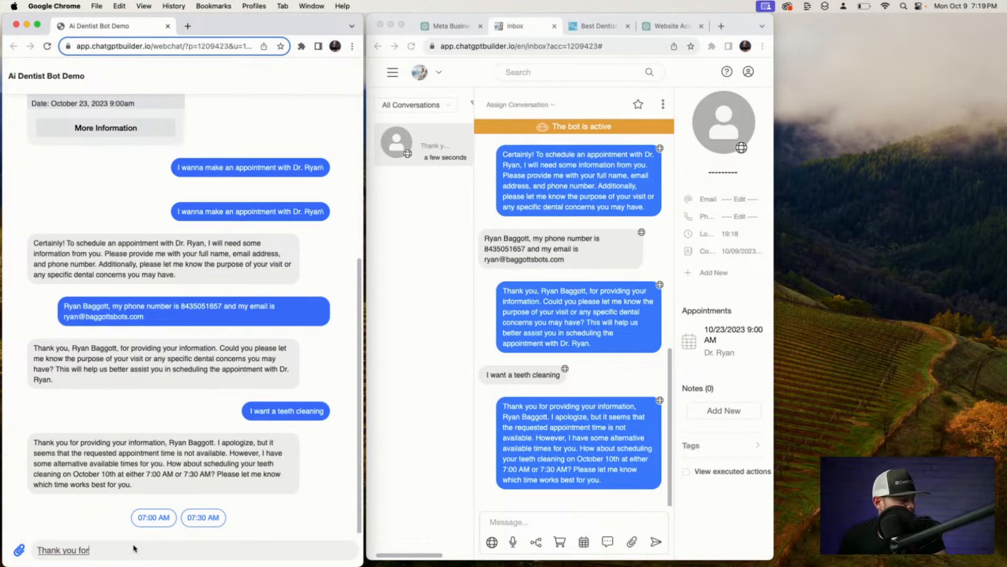
triple_click(64, 551)
key("BackSpace")
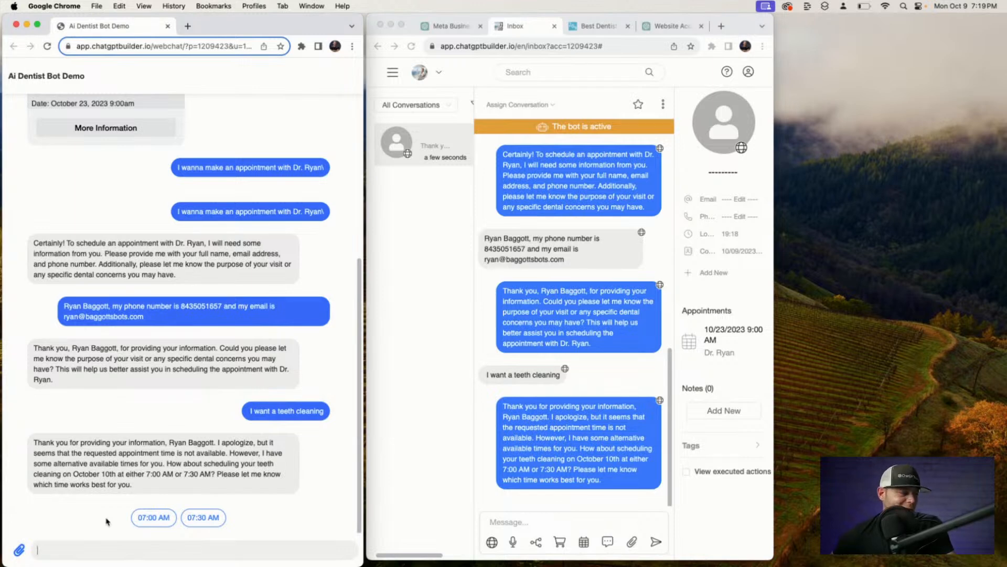
scroll(157, 393, "up", 3)
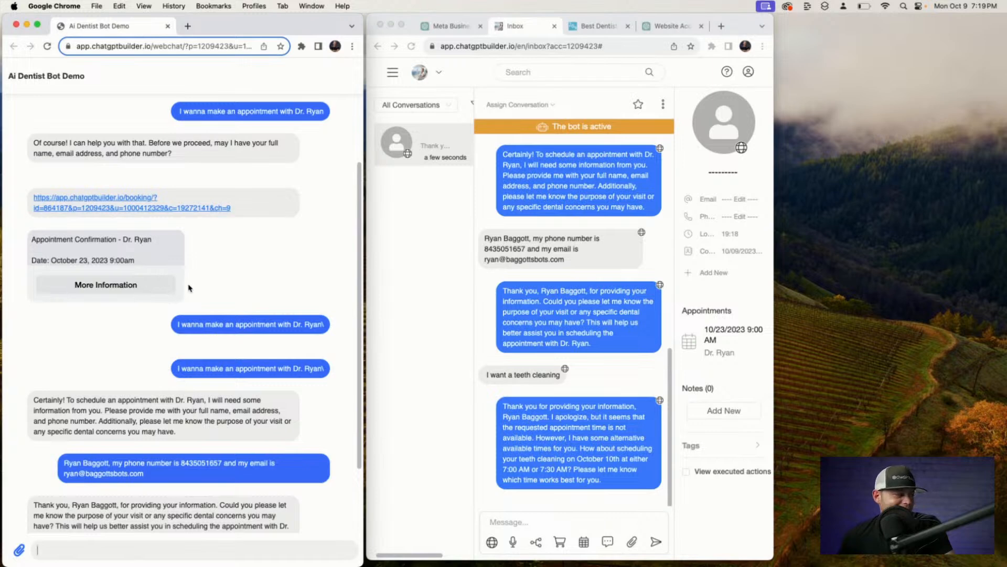
Ask the bot 'How about 11:30 AM' in the webchat.
scroll(194, 340, "down", 3)
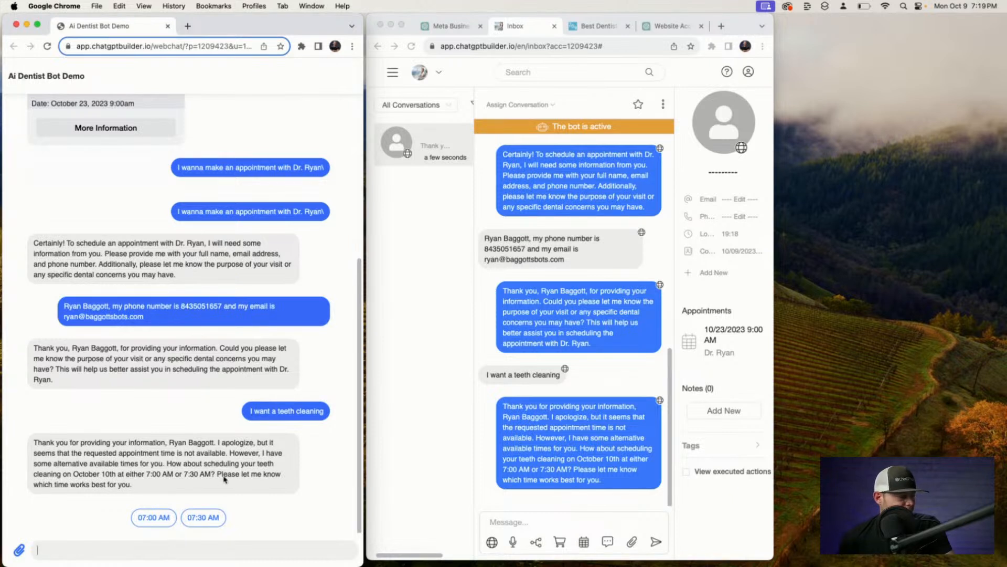
type("How about")
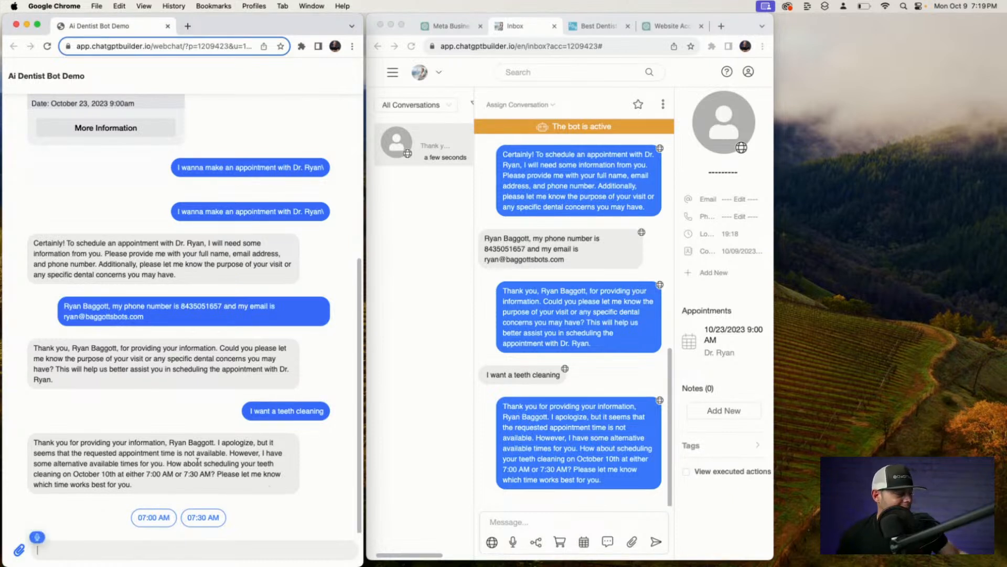
type(" 11:30 AM")
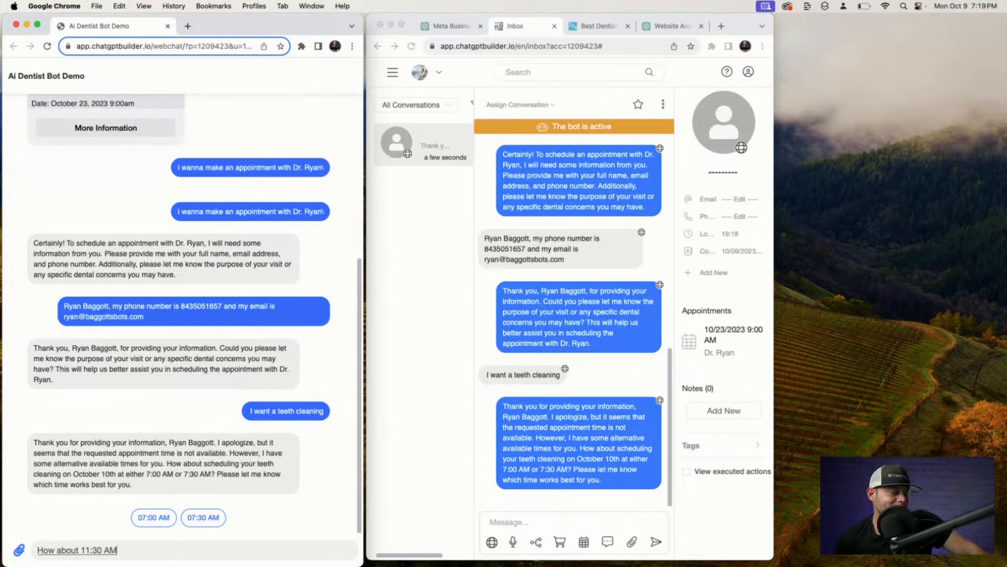
key("Return")
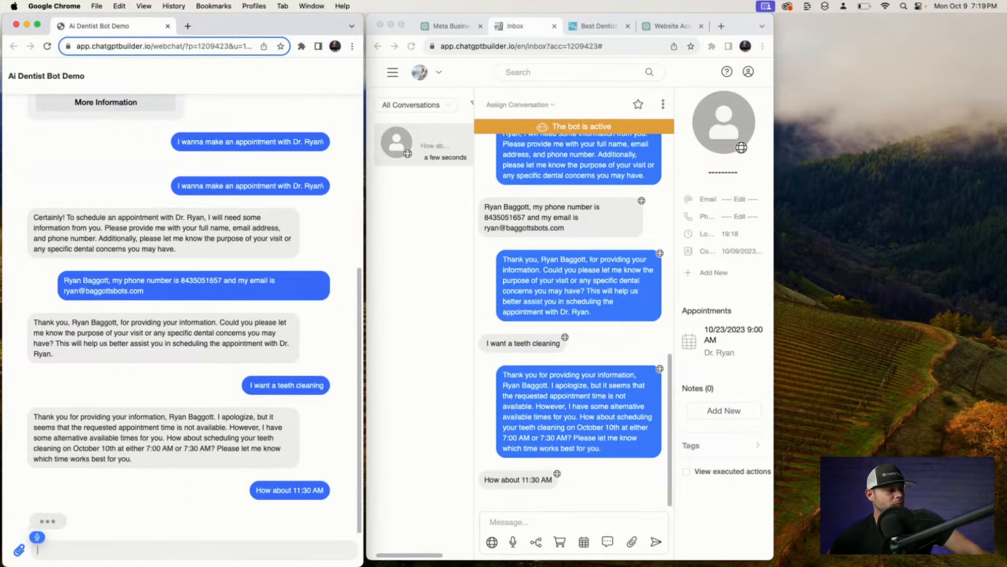
type("and it's gonna accept it")
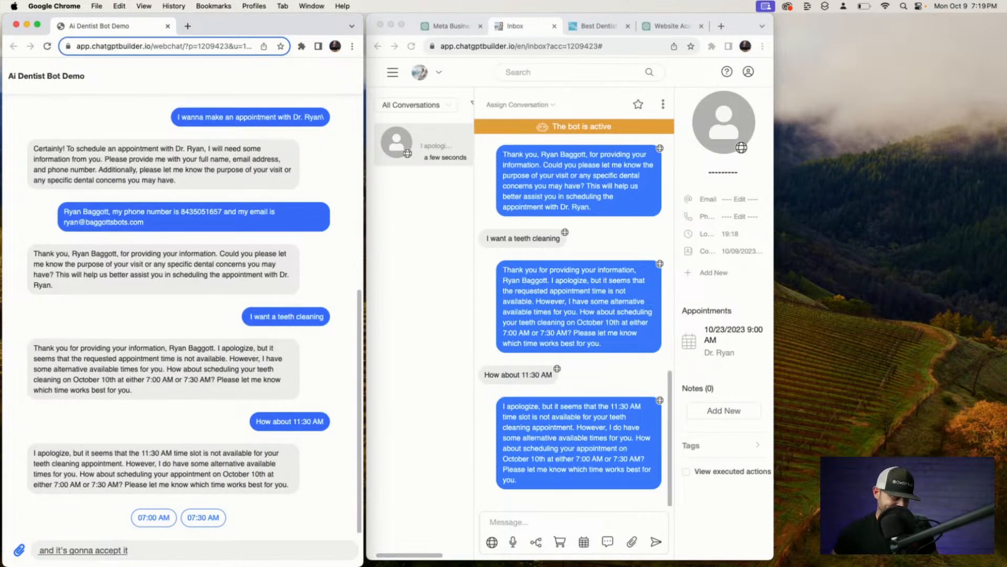
type(" let 11")
key("BackSpace")
key("BackSpace")
key("BackSpace")
key("BackSpace")
key("BackSpace")
key("BackSpace")
type("so at 11:30 might not be available")
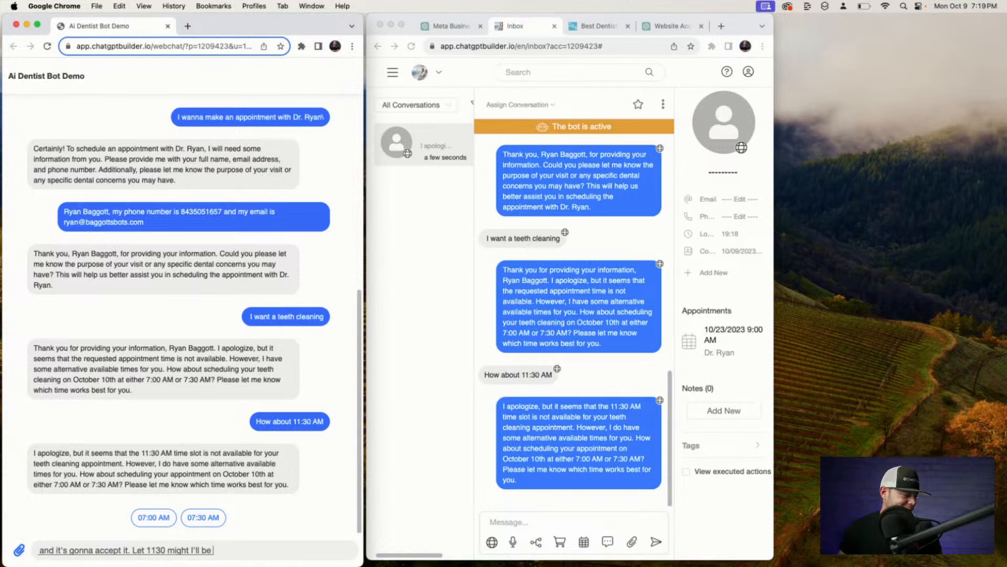
Clear the stray dictated drafts from the webchat message box.
triple_click(242, 550)
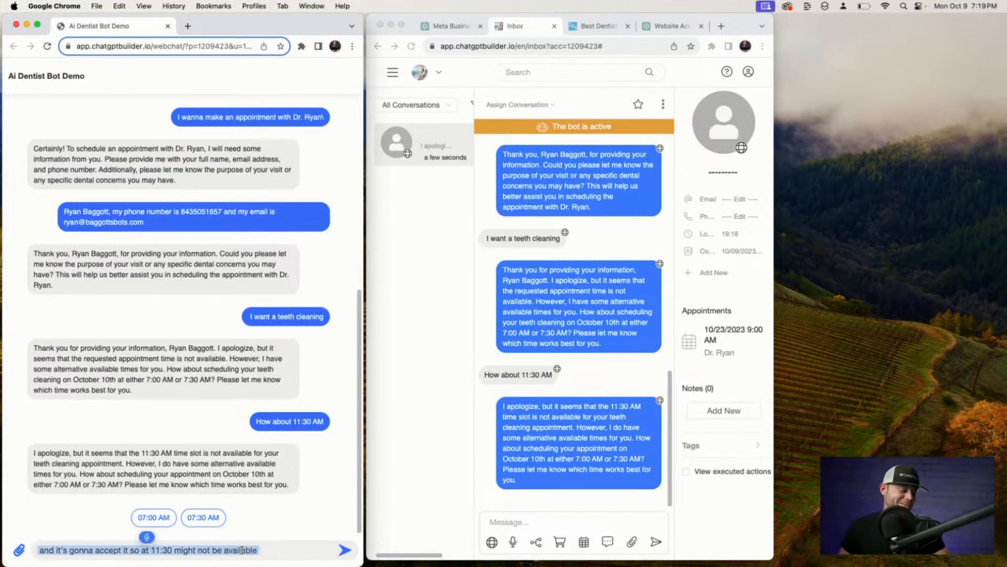
type("Calendar and see when we can book this bad boy")
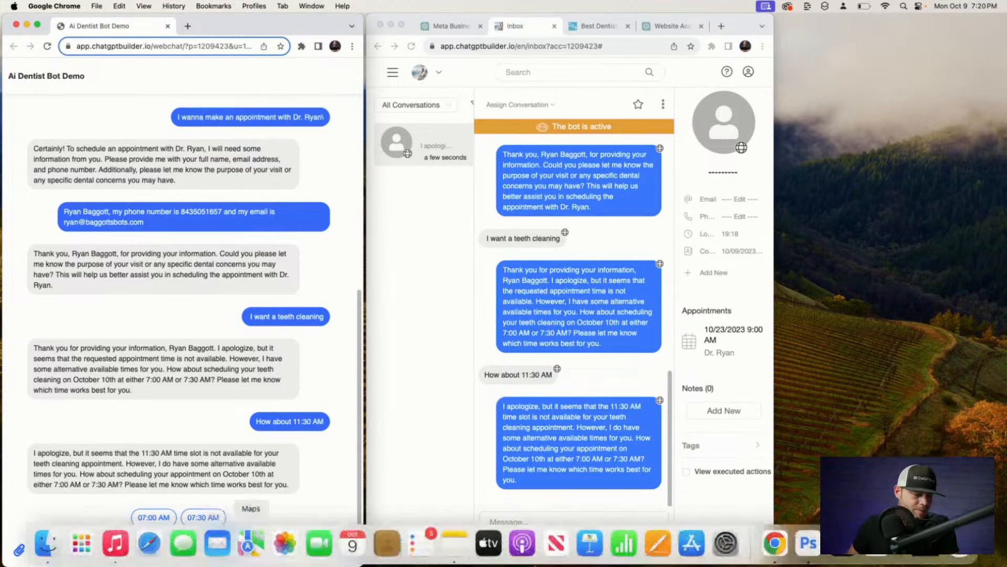
type(" let's see")
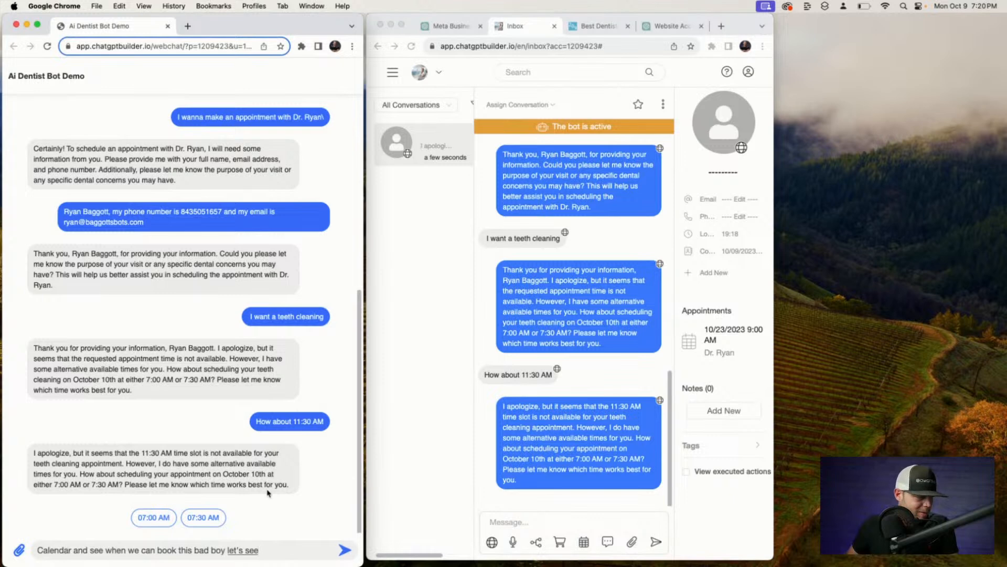
scroll(268, 493, "up", 10)
type("that date was going")
scroll(264, 493, "down", 10)
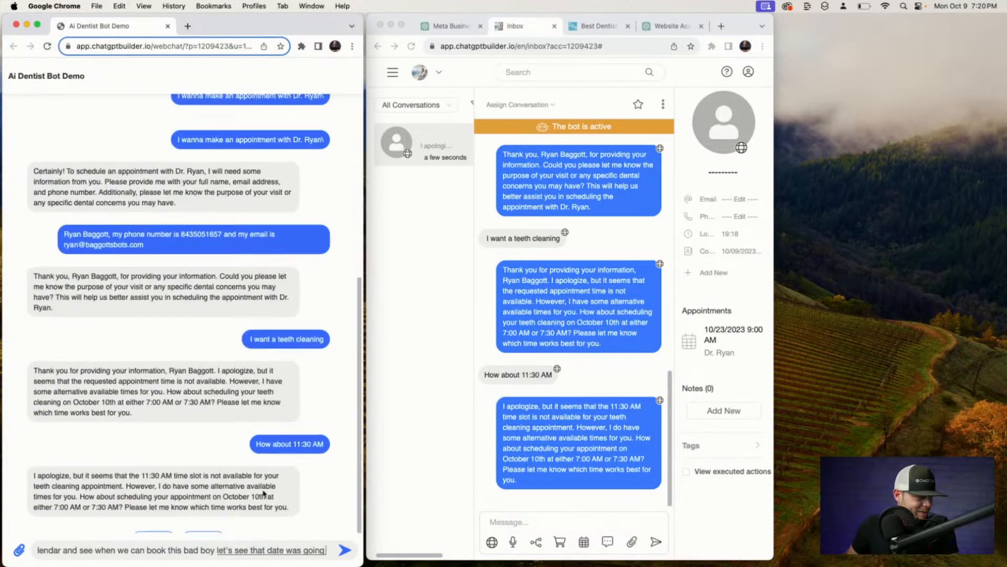
type("to be on the 23rd")
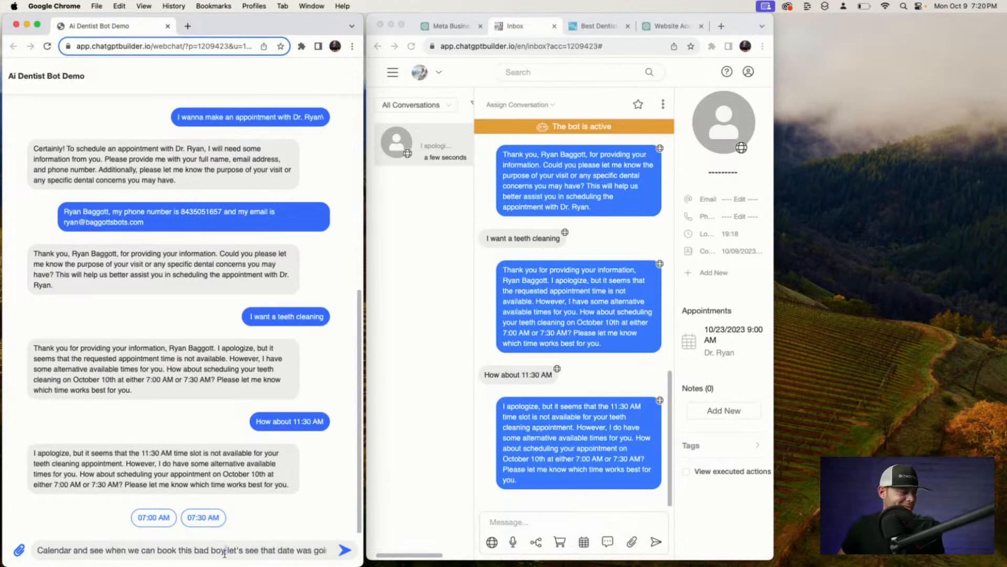
triple_click(226, 552)
key("BackSpace")
type("So what we can do")
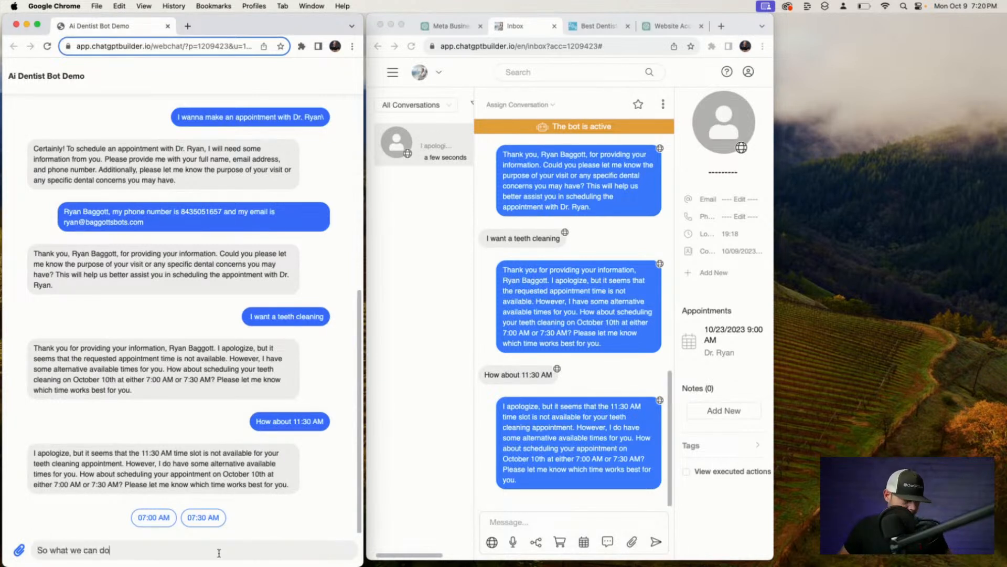
triple_click(149, 545)
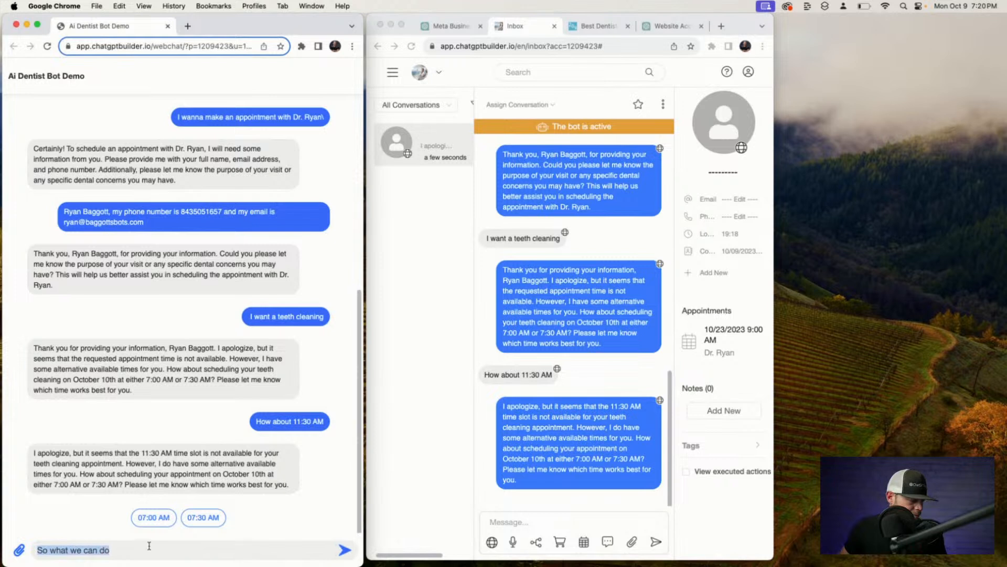
key("BackSpace")
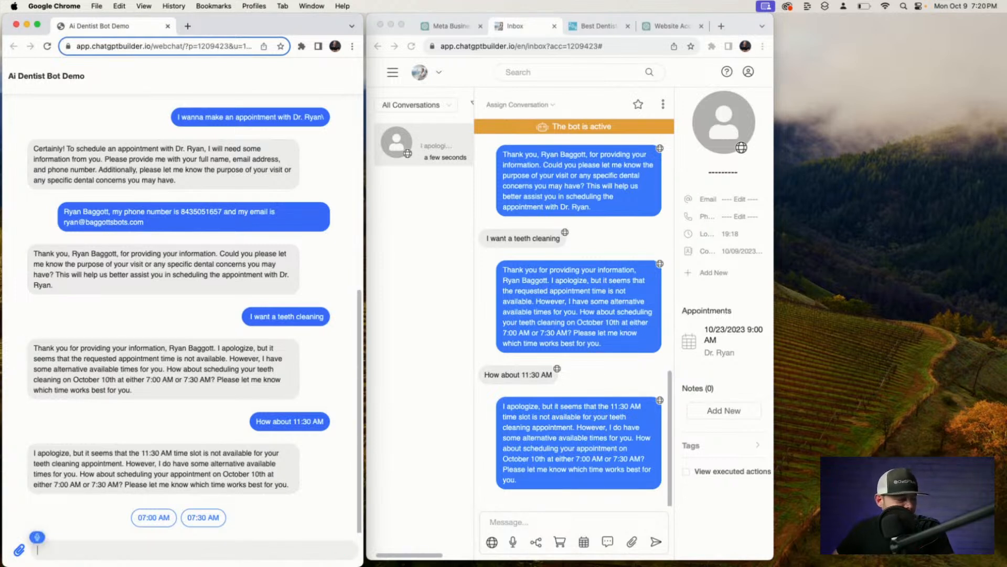
Send 'How about Friday?' and then '9am' to book the Friday 9:00 AM slot.
type("How about Friday?")
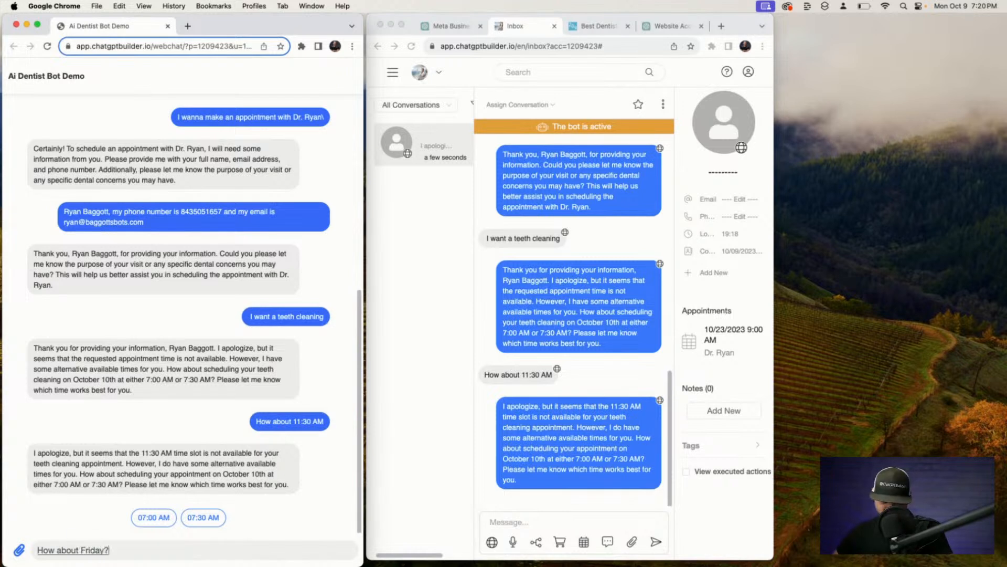
key("Return")
type("Let")
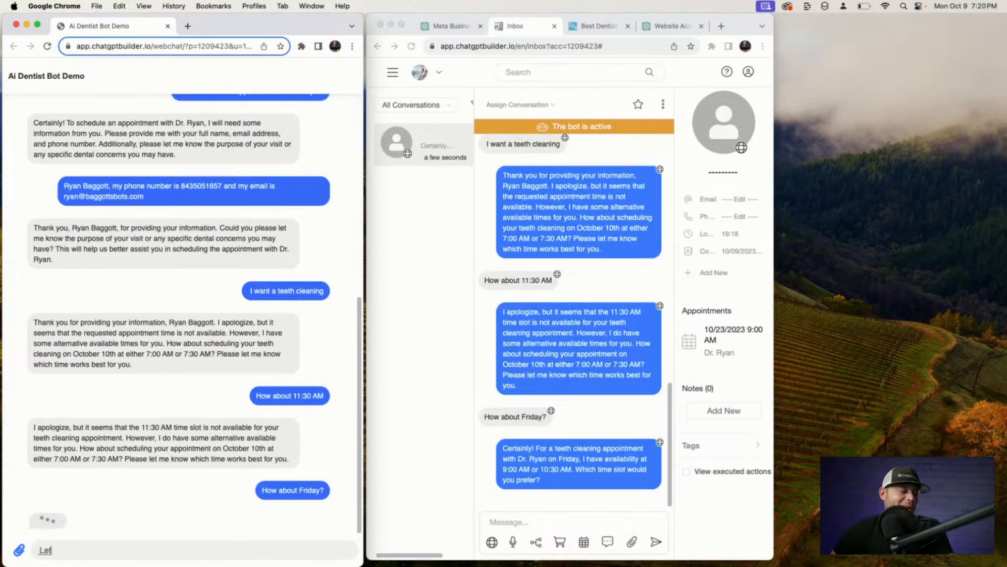
type("'s check Friday's availability here.")
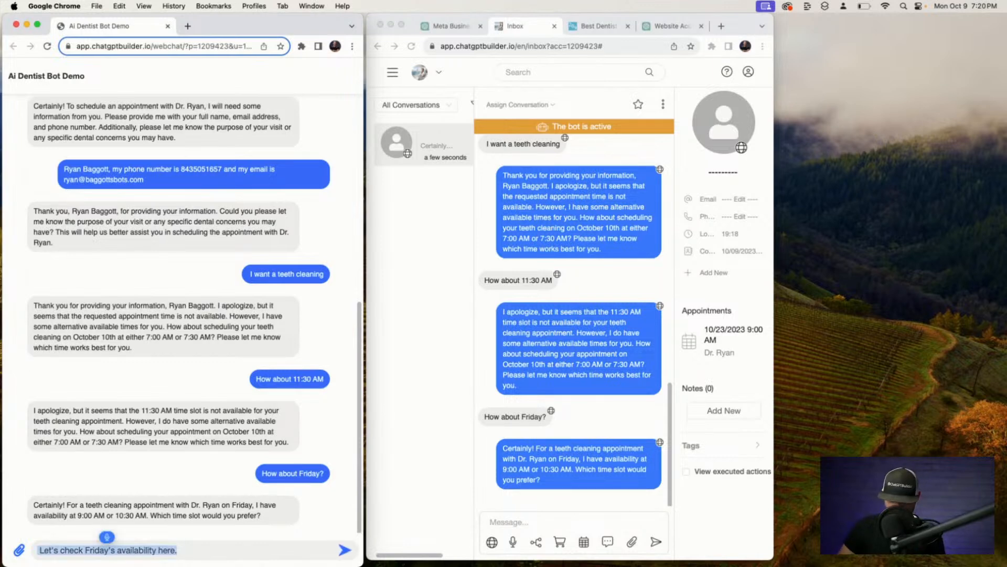
key("super+a")
key("BackSpace")
type("9am")
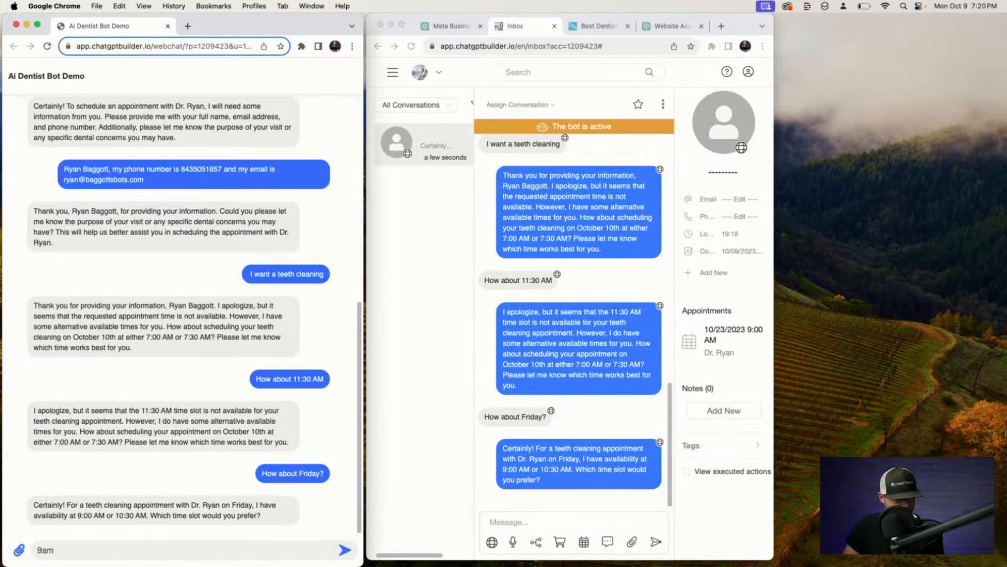
key("Return")
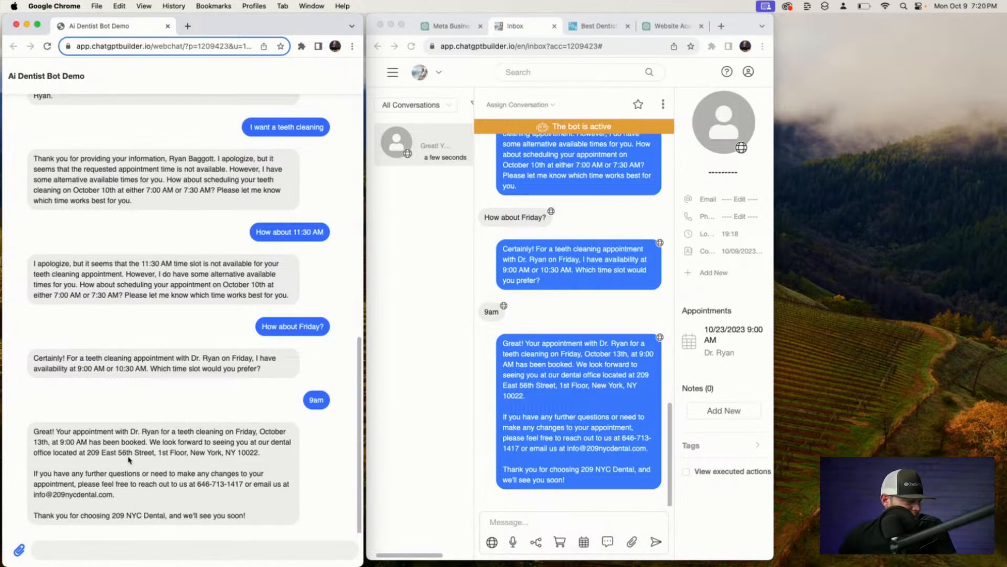
Reload the inbox to show the new Friday, October 13 9:00 AM appointment.
left_click_drag(117, 453, 258, 453)
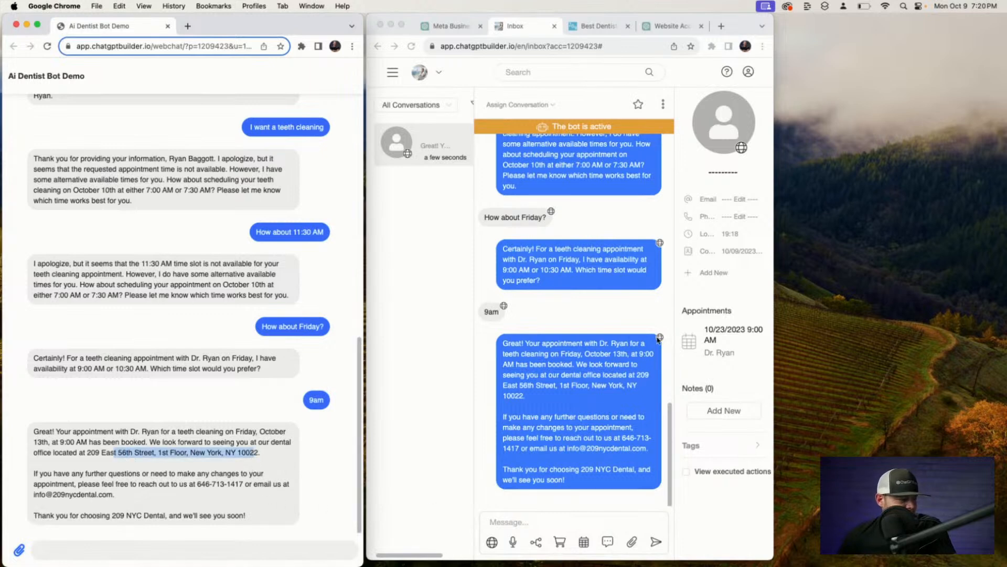
left_click(613, 46)
key("Return")
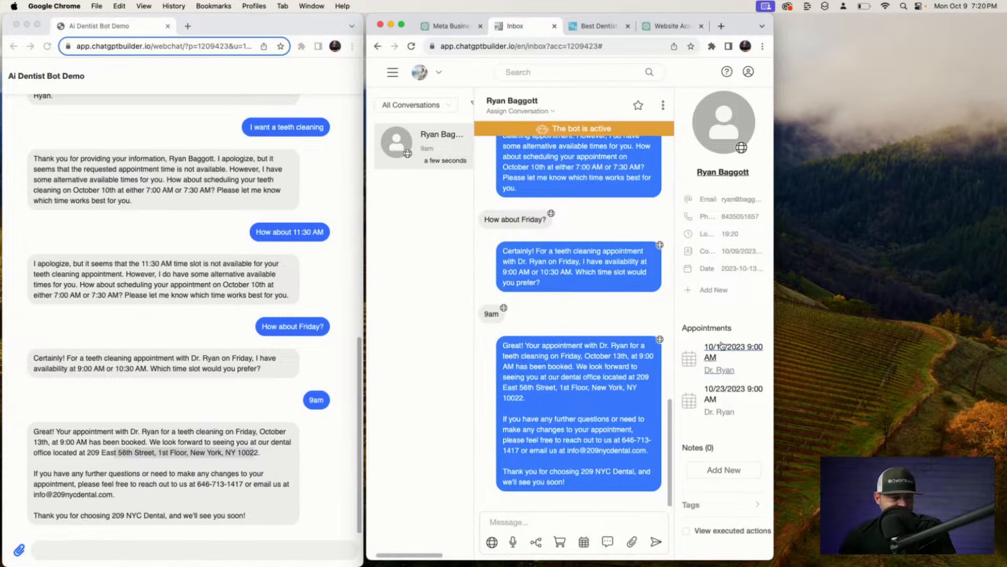
left_click(717, 348)
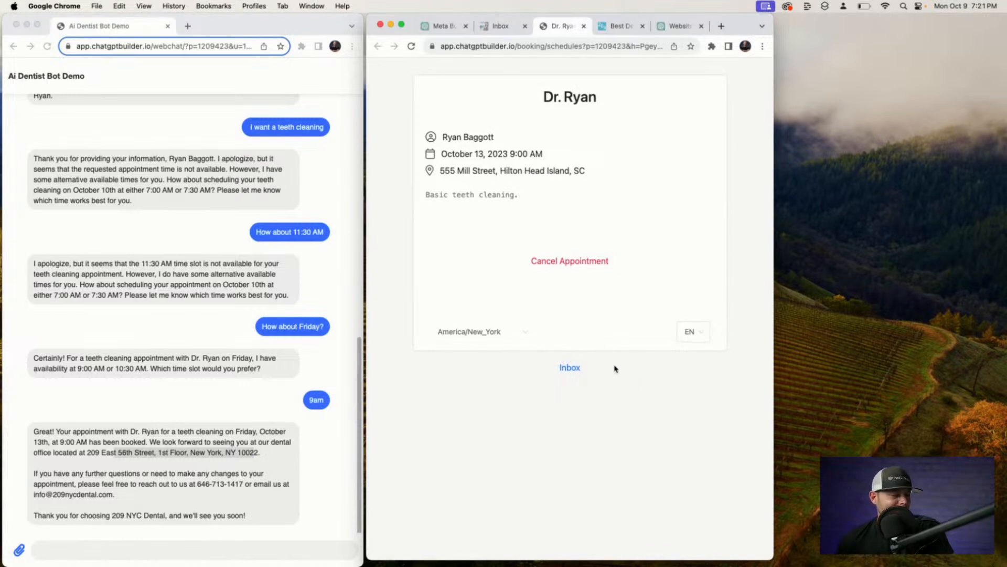
left_click(571, 367)
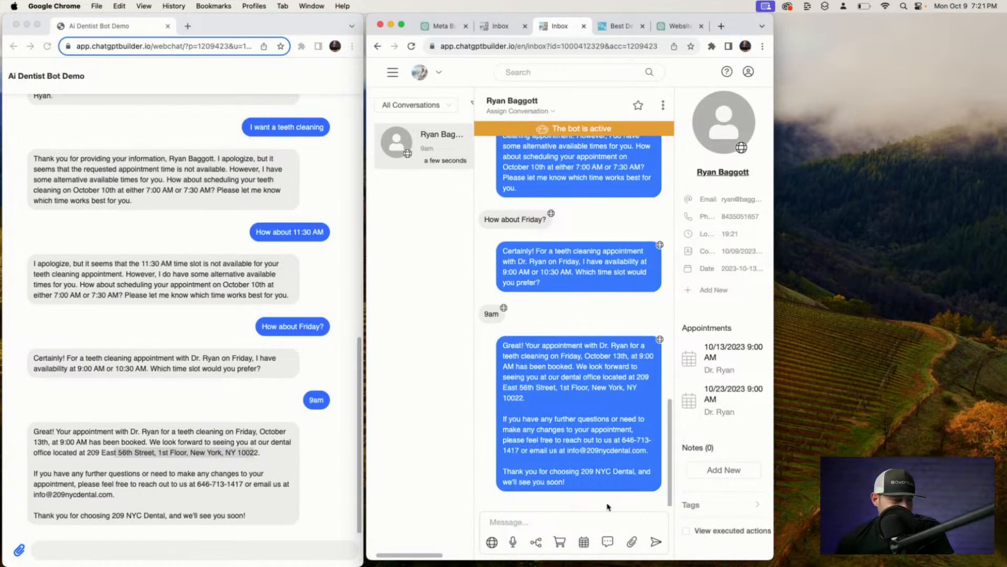
Switch the reply channel to SMS and send 'hey' to the contact.
left_click(492, 543)
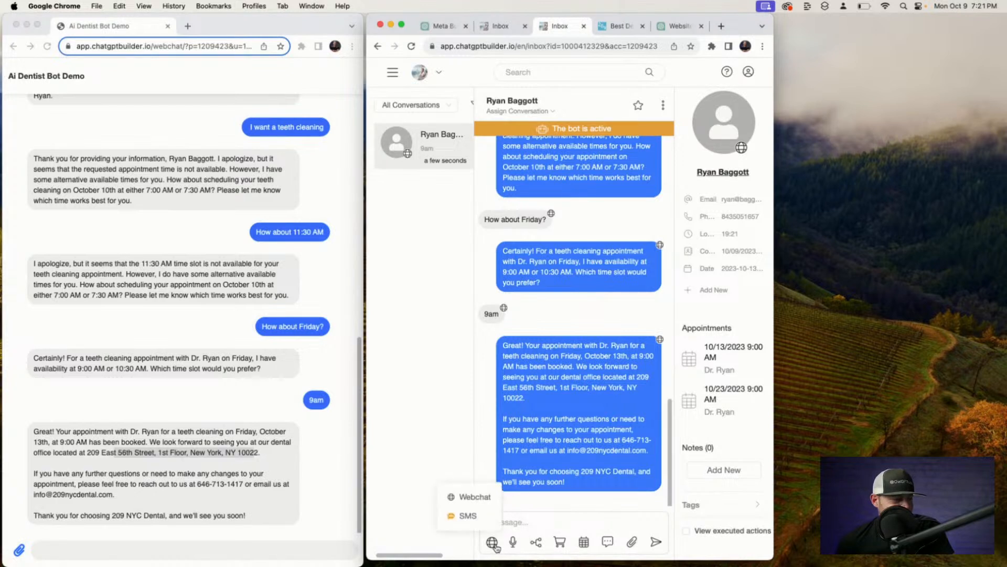
left_click(472, 515)
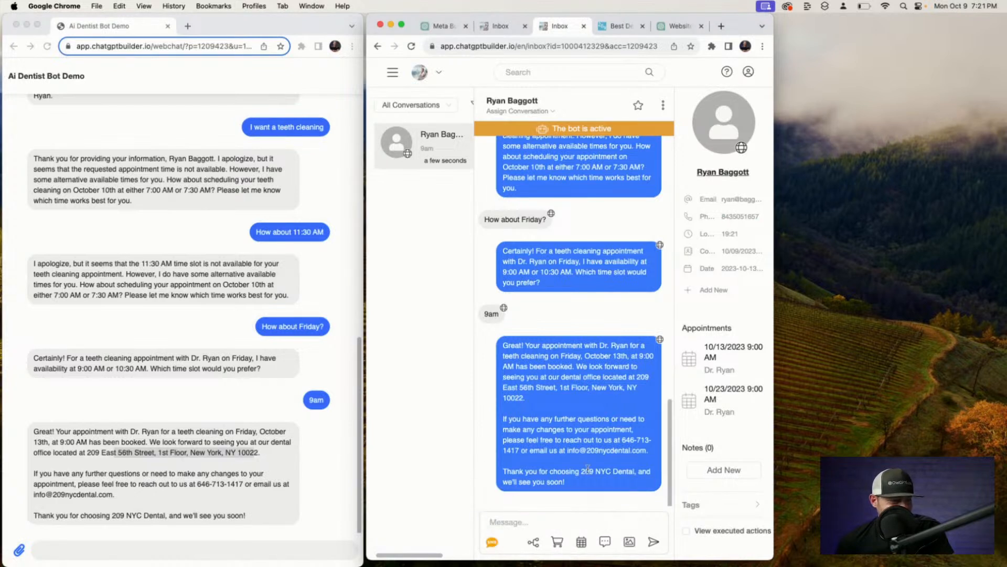
type("hey")
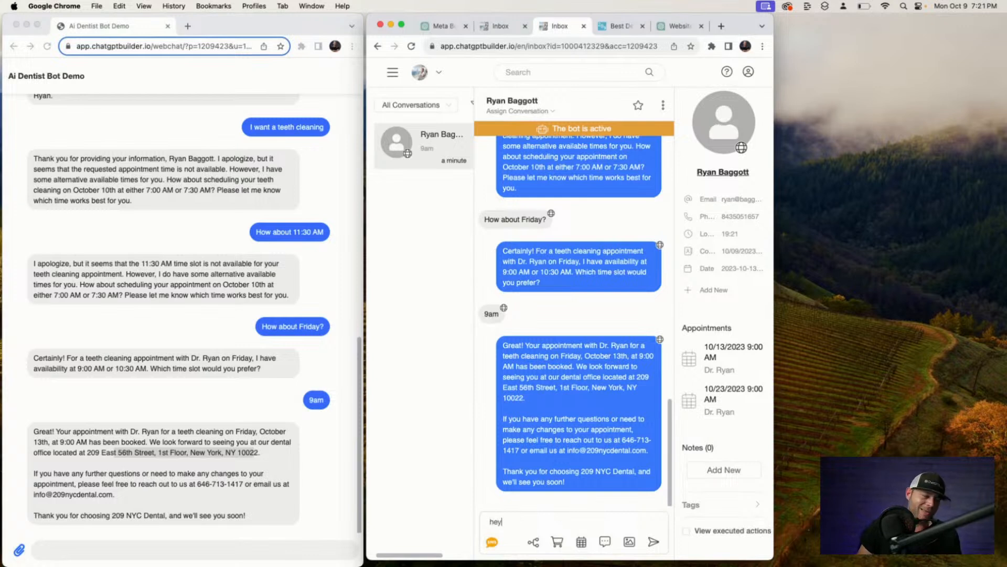
key("Return")
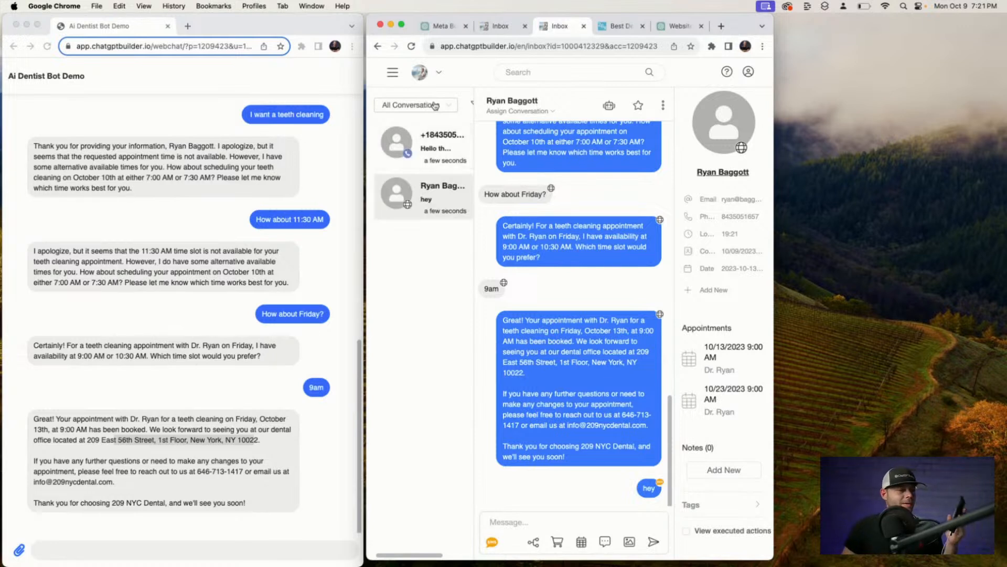
Switch between the SMS and webchat conversations, ending on the phone-number SMS thread.
left_click(452, 158)
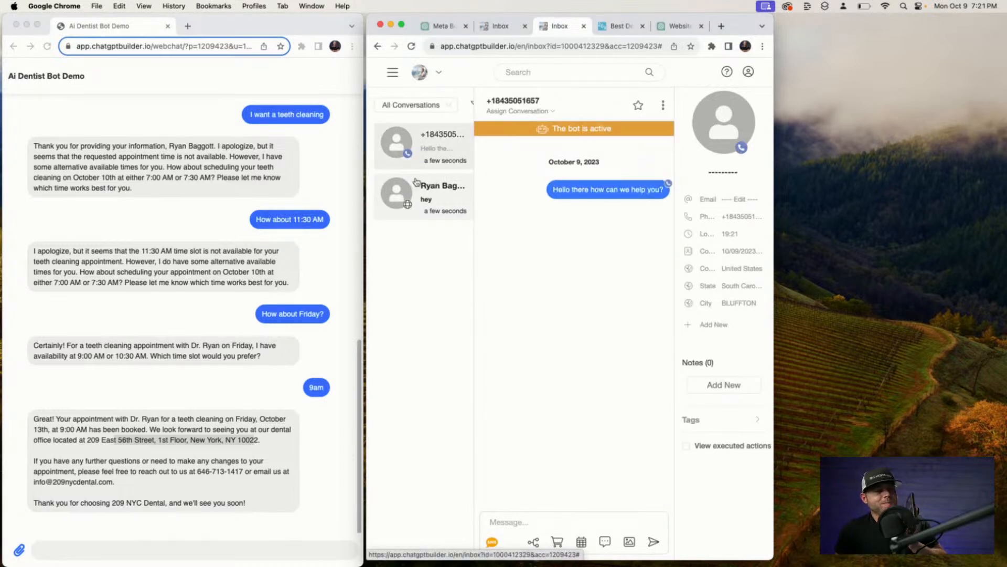
left_click(429, 195)
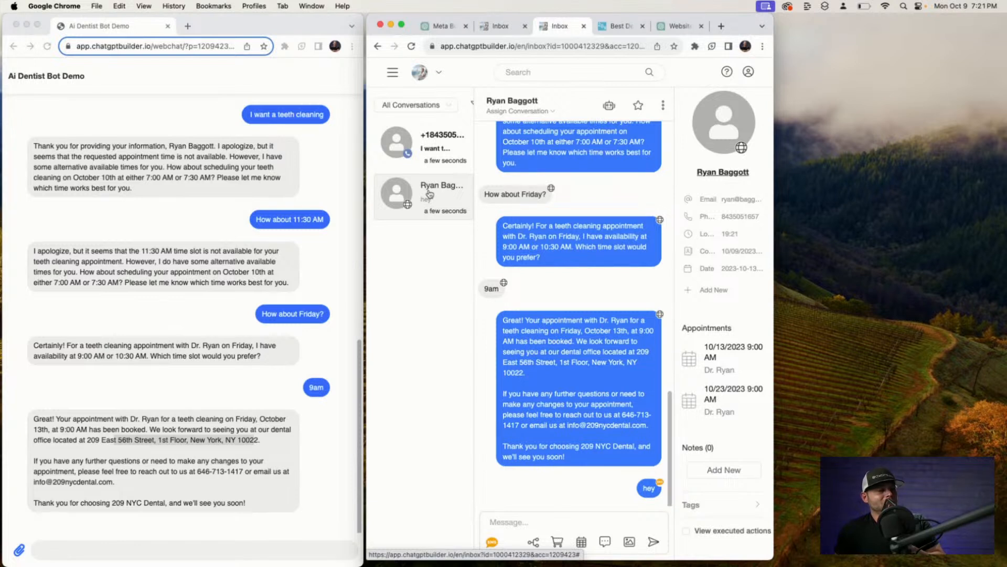
left_click(429, 162)
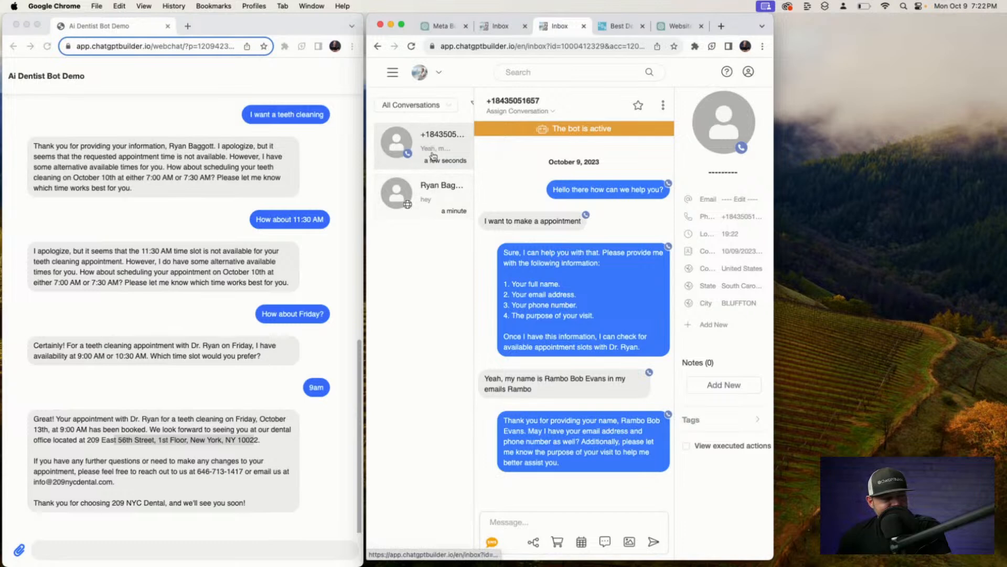
Check the webchat contact's stored phone number, then return to the SMS chat and open the main menu.
left_click(432, 201)
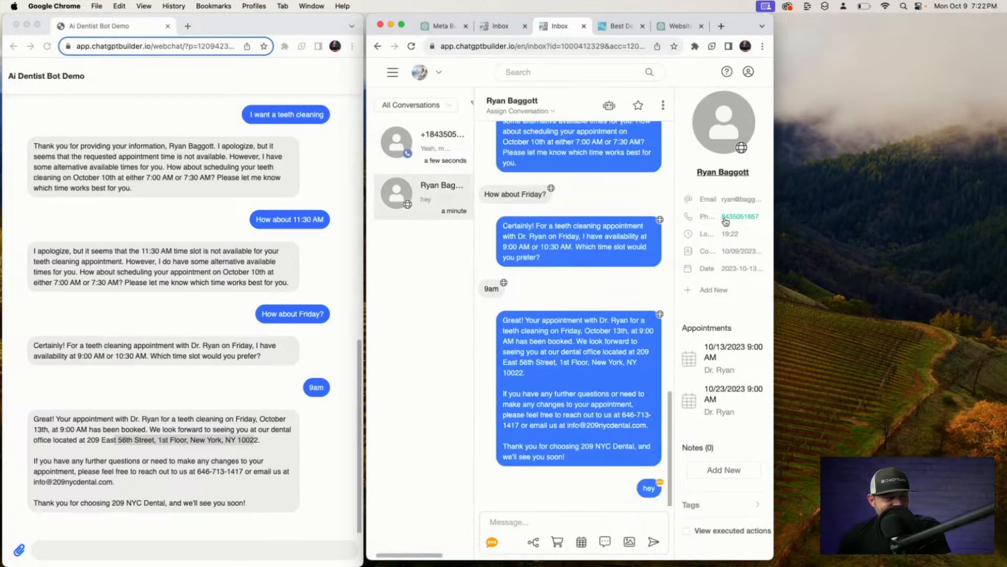
left_click(729, 218)
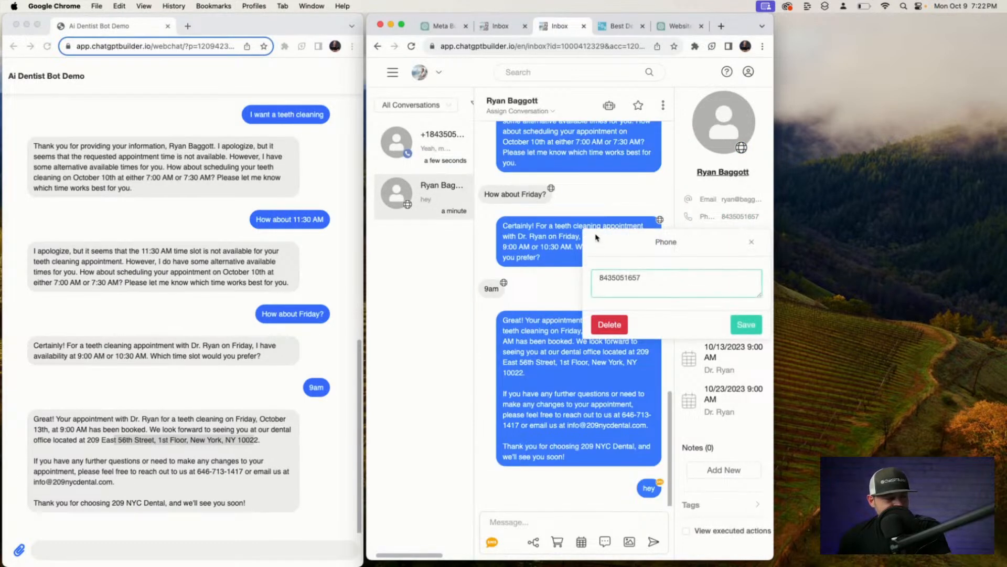
left_click(752, 242)
left_click(415, 140)
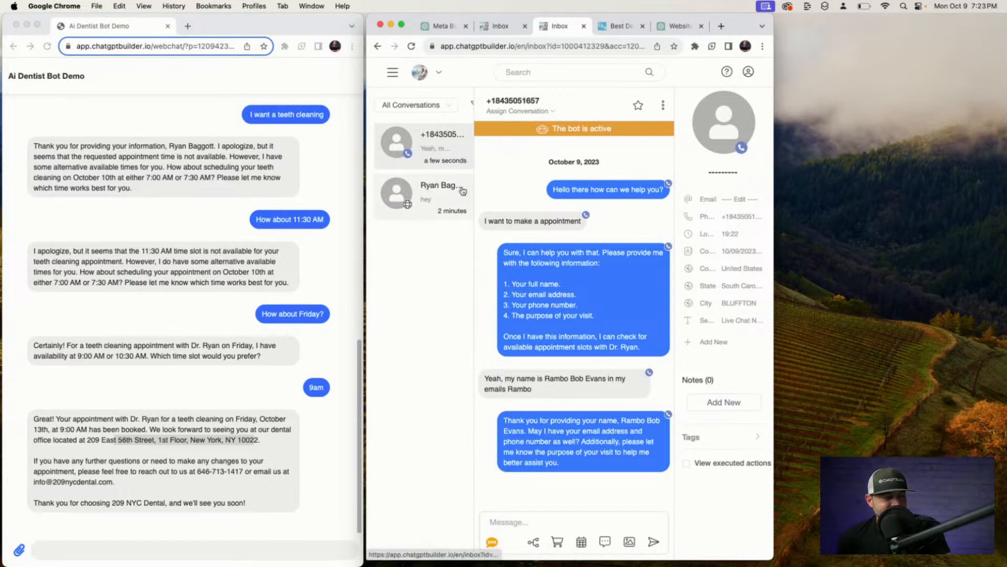
left_click(393, 75)
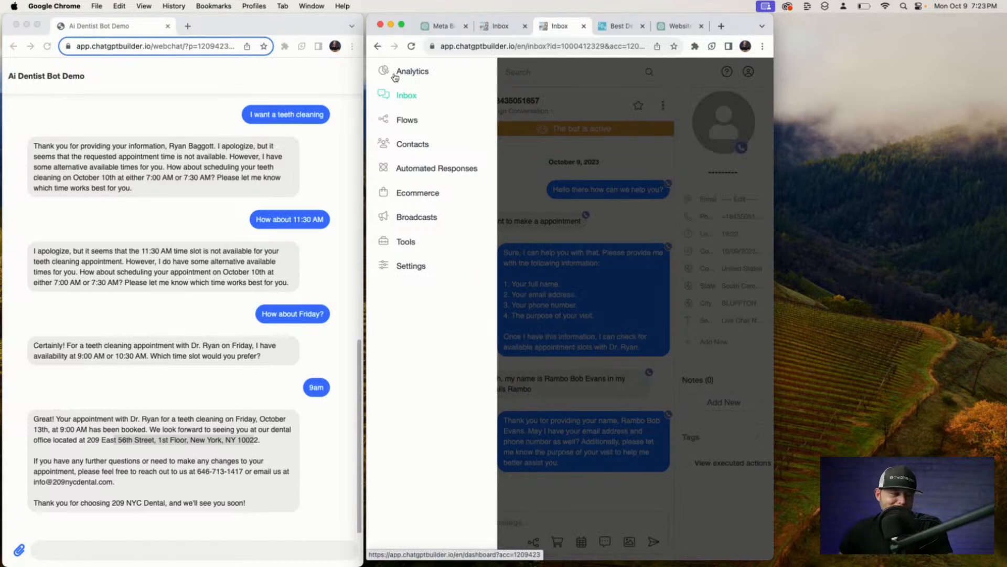
Open the Starter Kit's Ai Summary flow and the settings of its Generate and Send Summary step.
left_click(403, 96)
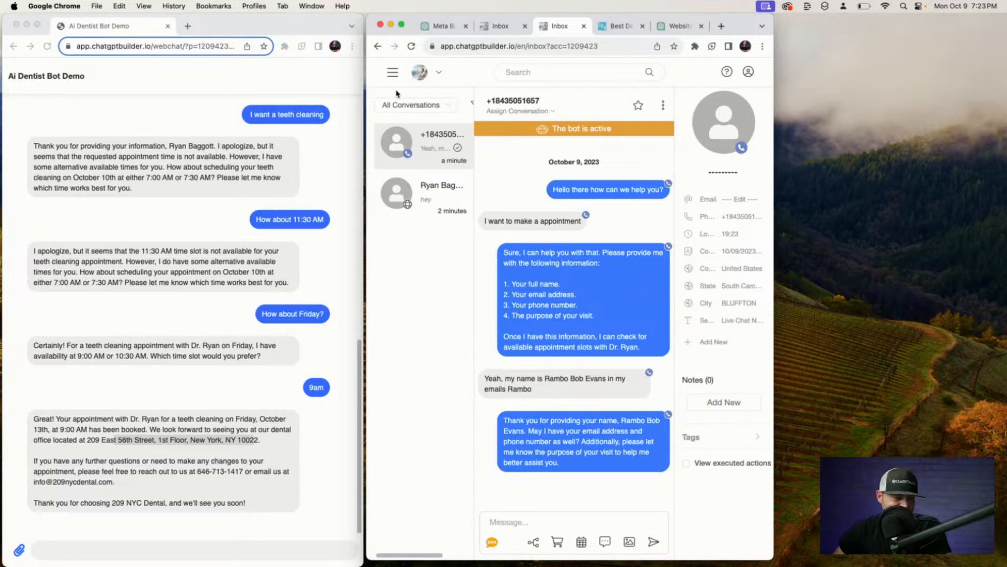
left_click(393, 74)
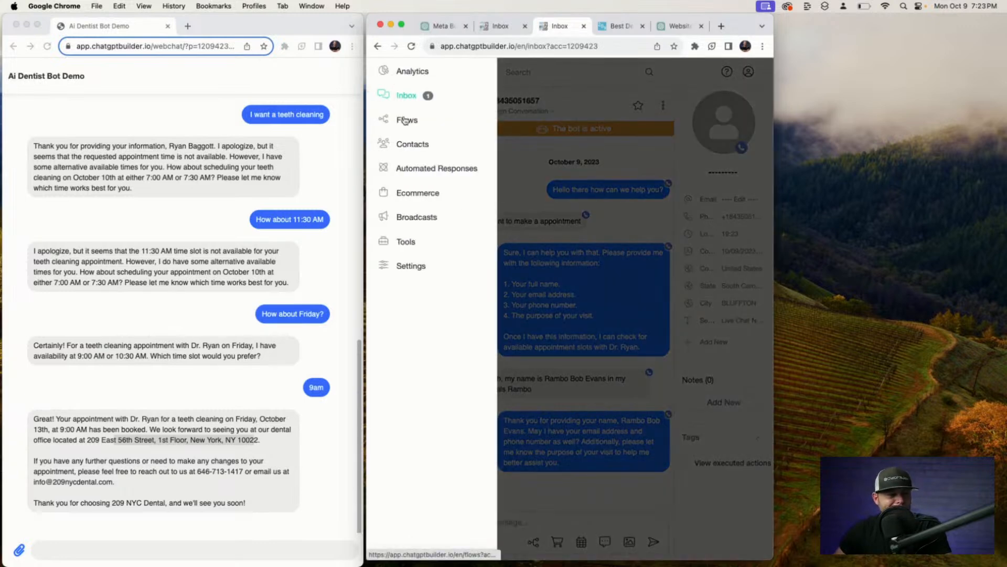
left_click(405, 120)
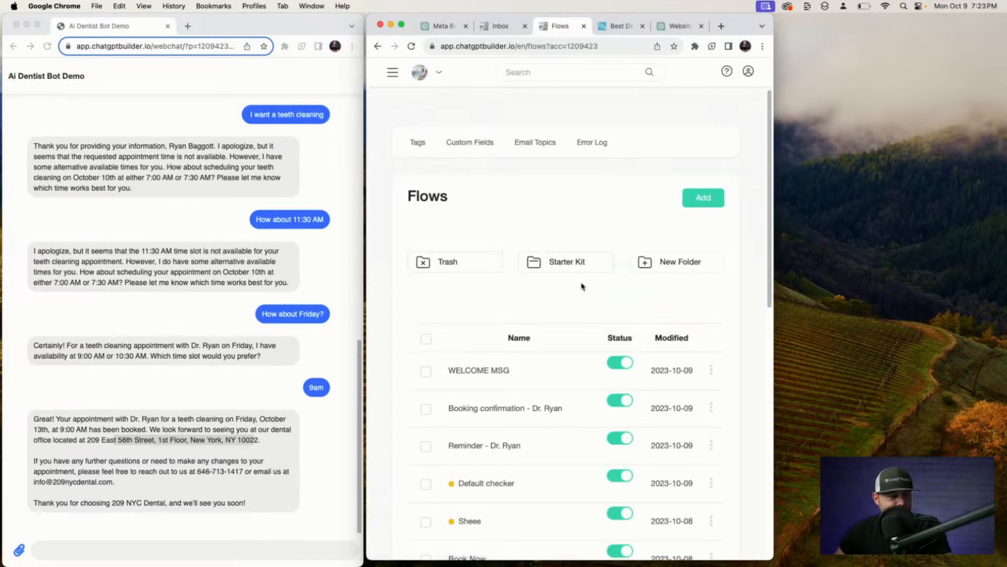
left_click(576, 265)
scroll(554, 257, "down", 3)
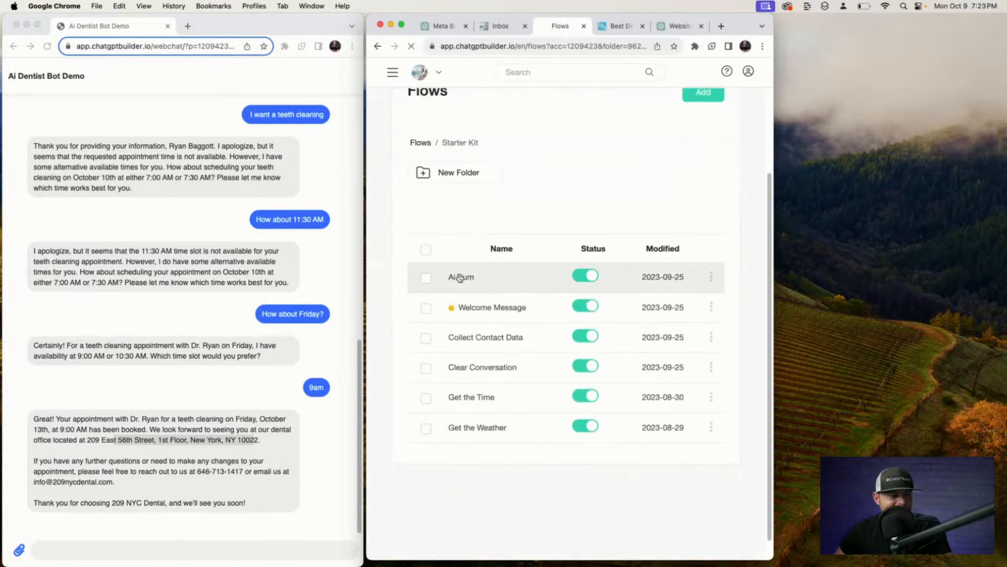
left_click(460, 277)
left_click(545, 324)
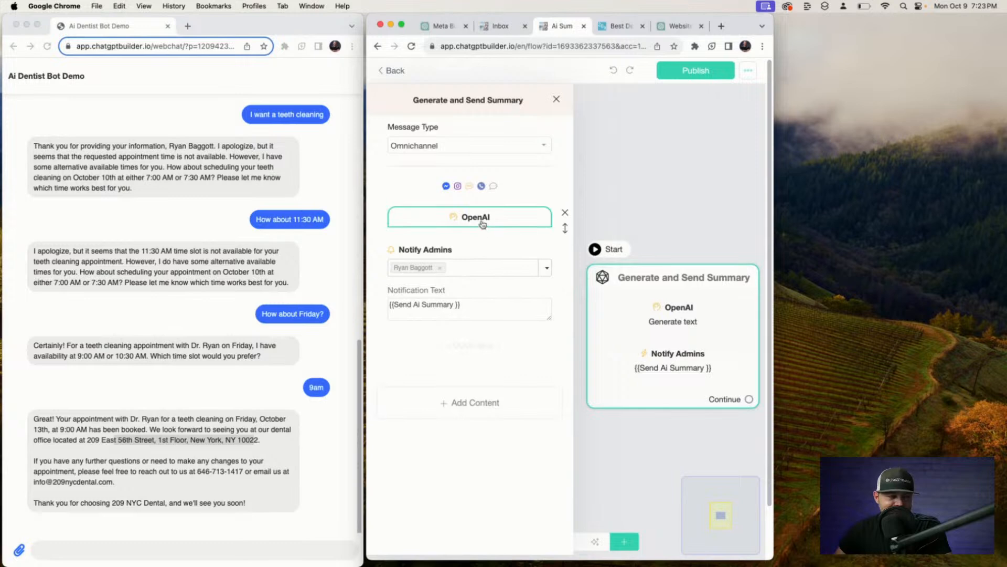
Open the OpenAI text settings and enlarge the Business Information and User Message prompts to read them.
left_click(482, 220)
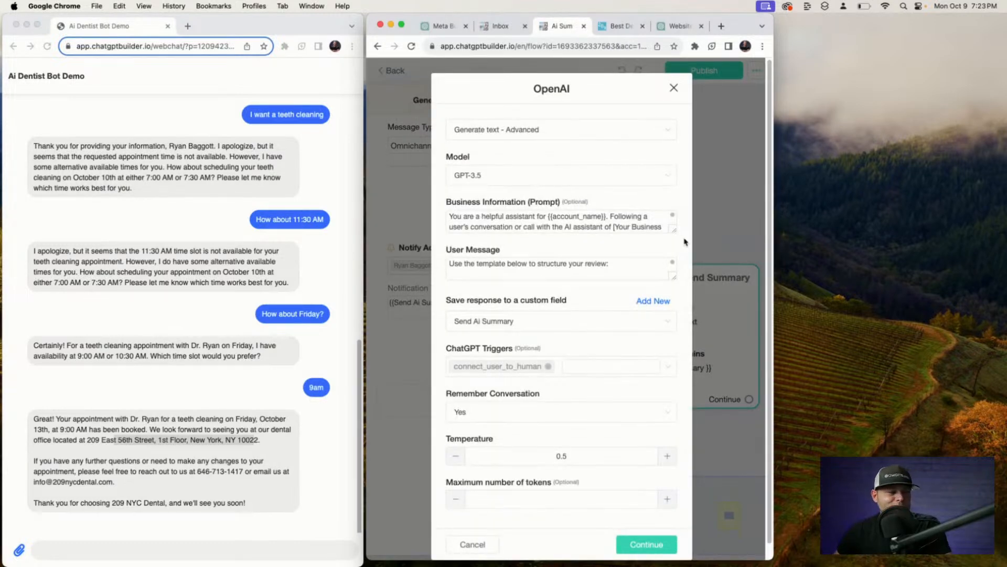
left_click_drag(673, 231, 675, 338)
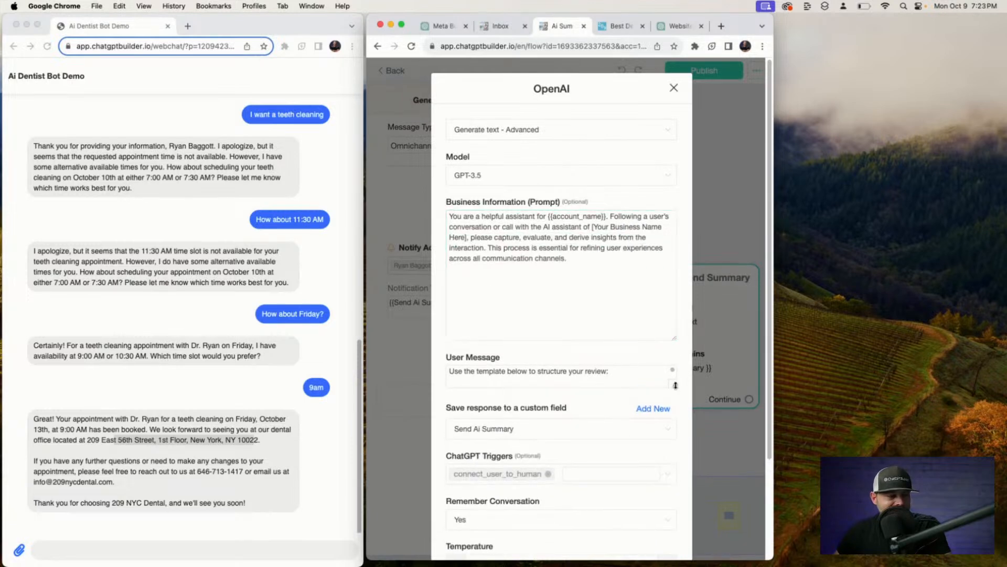
left_click_drag(674, 383, 681, 540)
scroll(603, 173, "down", 5)
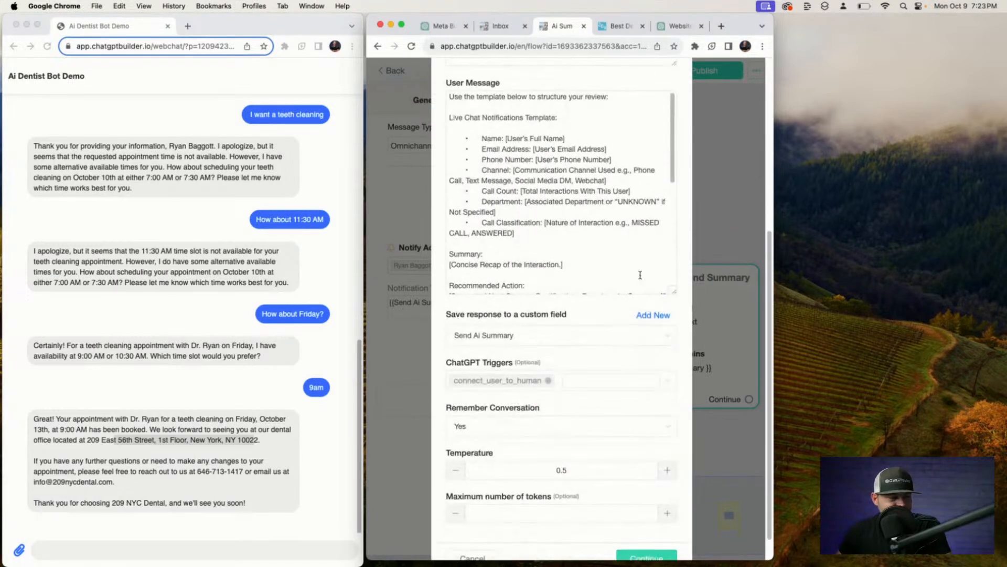
left_click_drag(672, 293, 674, 429)
left_click_drag(447, 345, 565, 383)
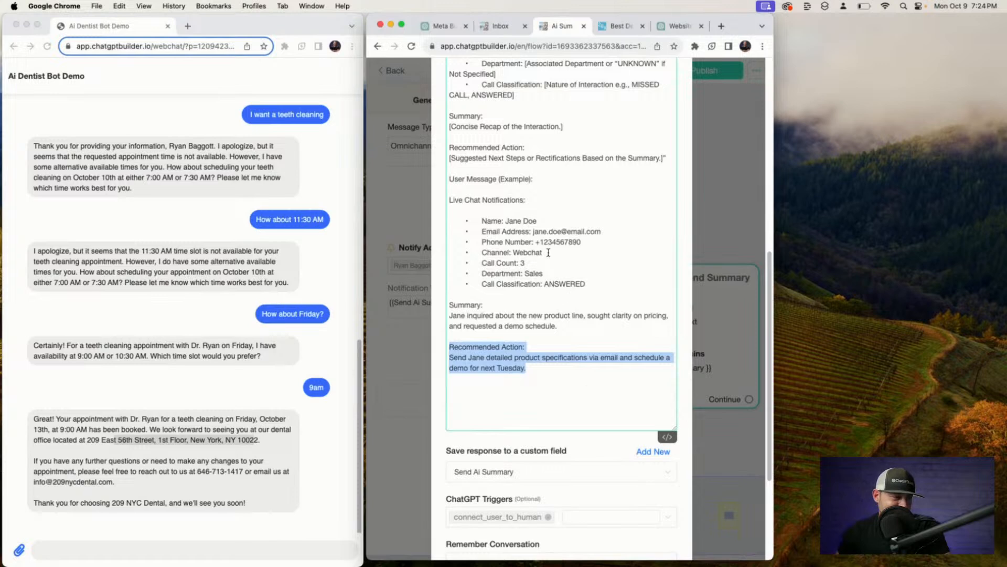
Scroll back through the prompt template and close the OpenAI dialog.
scroll(546, 250, "up", 5)
scroll(546, 250, "up", 1)
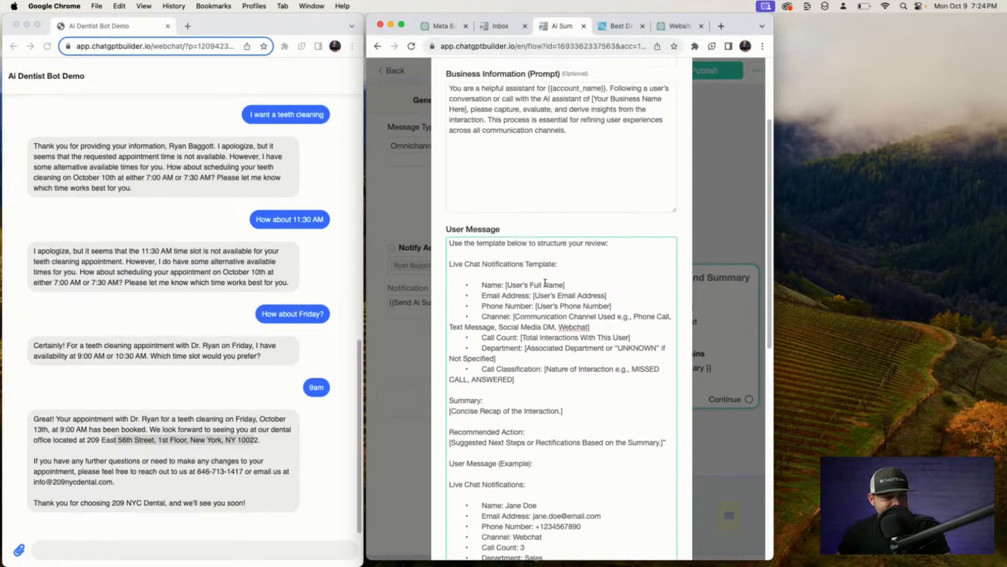
scroll(546, 262, "down", 3)
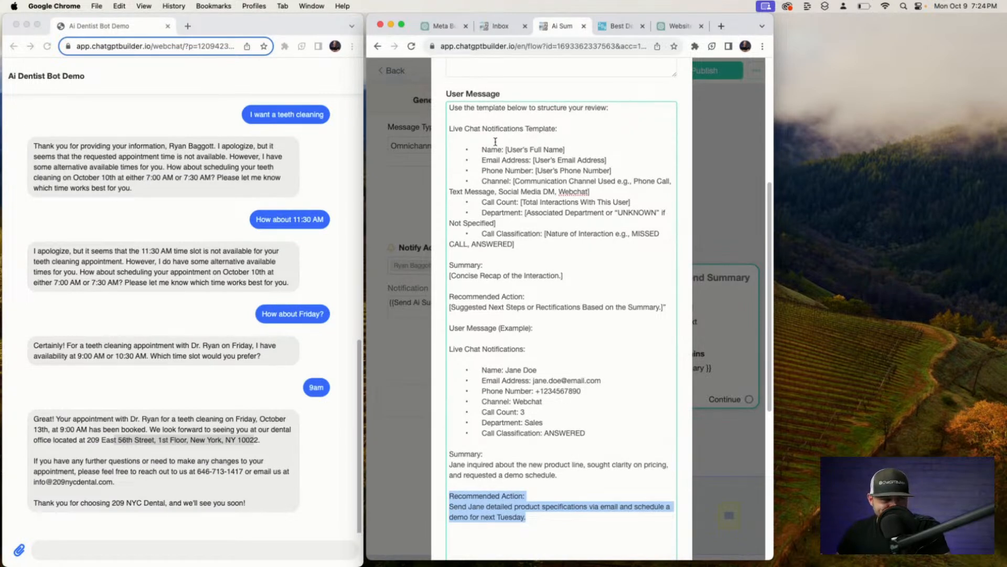
scroll(495, 141, "up", 2)
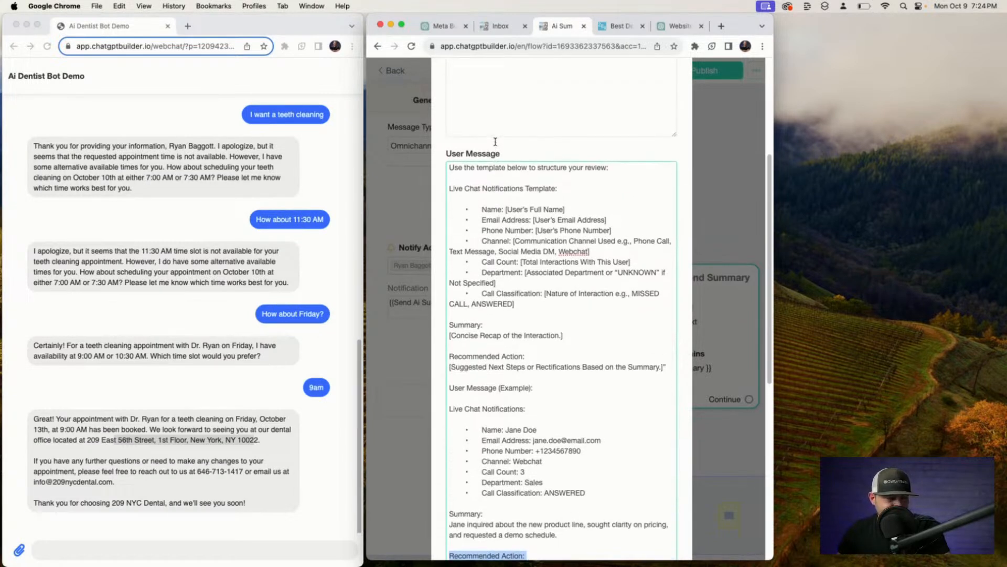
scroll(495, 238, "up", 6)
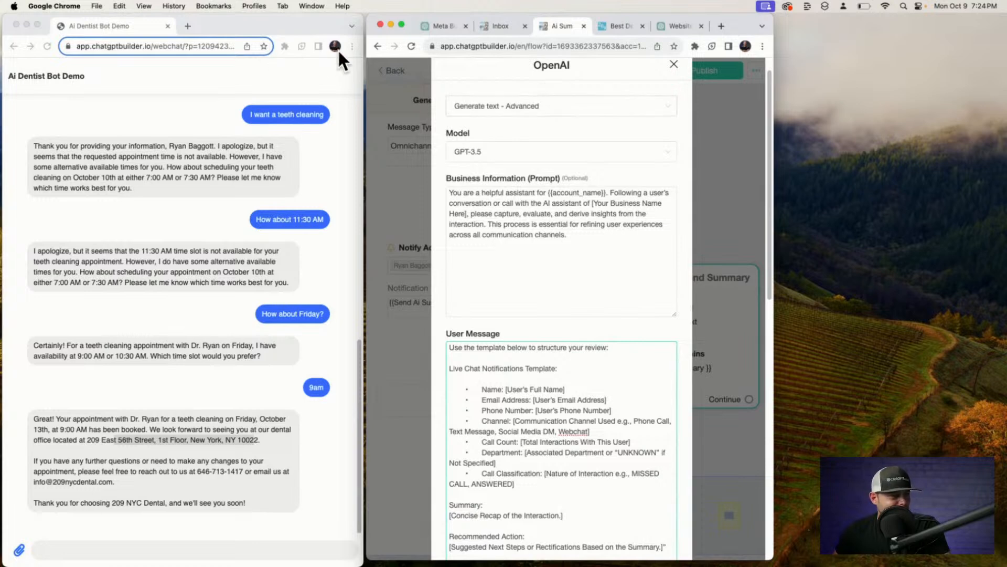
left_click(674, 65)
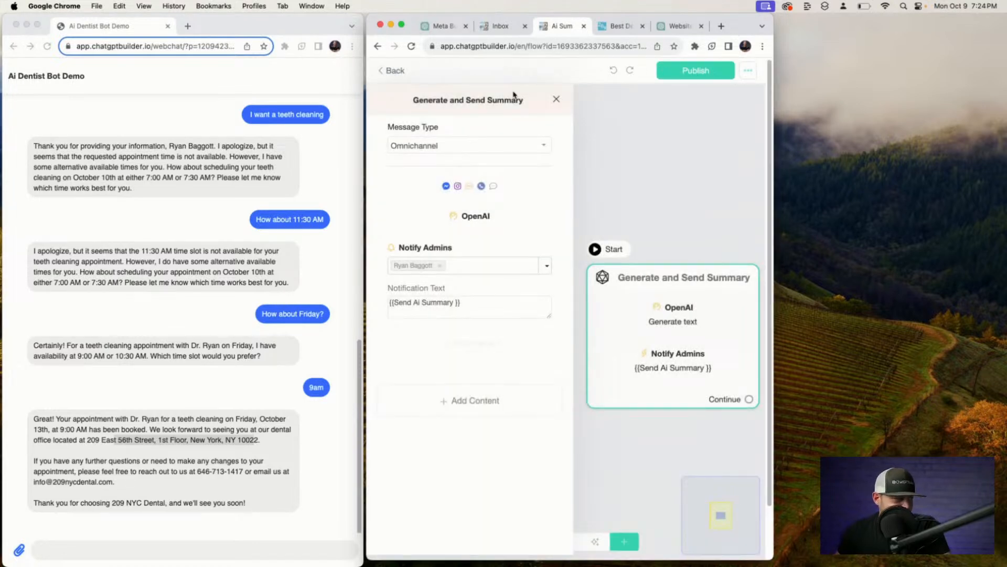
Close the Generate and Send Summary editor, go back to Flows, and switch to the Inbox.
left_click(269, 163)
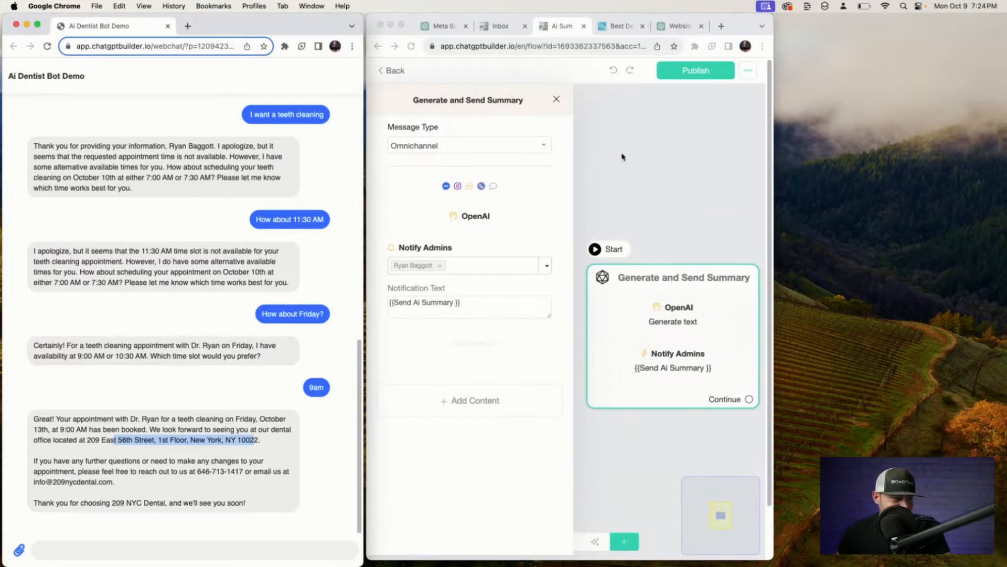
left_click(561, 100)
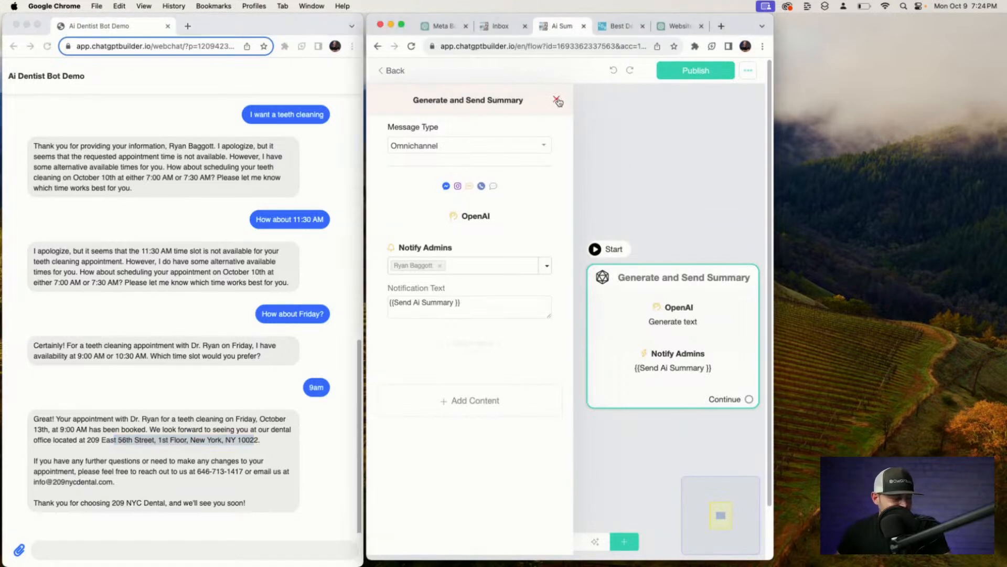
left_click(560, 100)
left_click(402, 75)
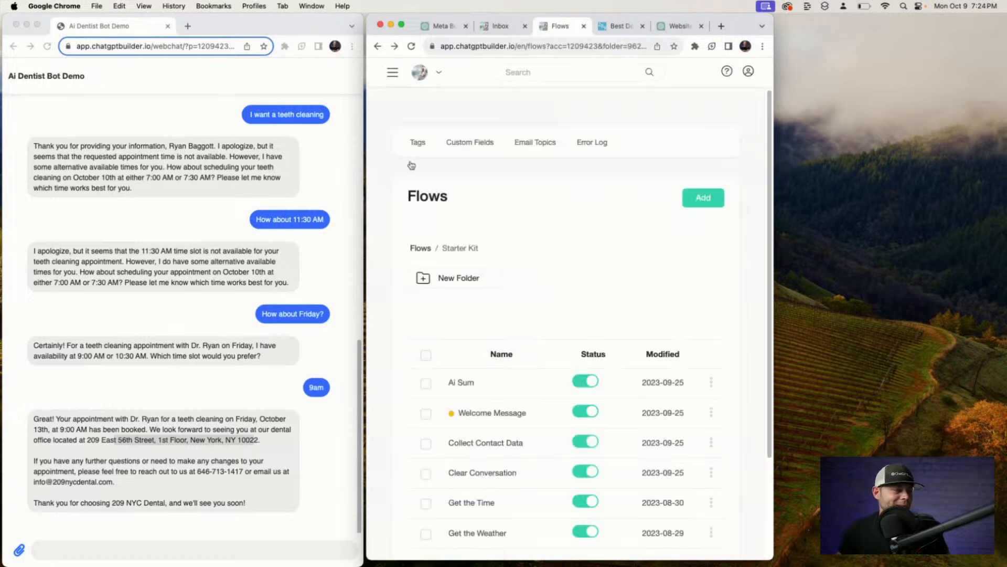
left_click(392, 77)
left_click(408, 97)
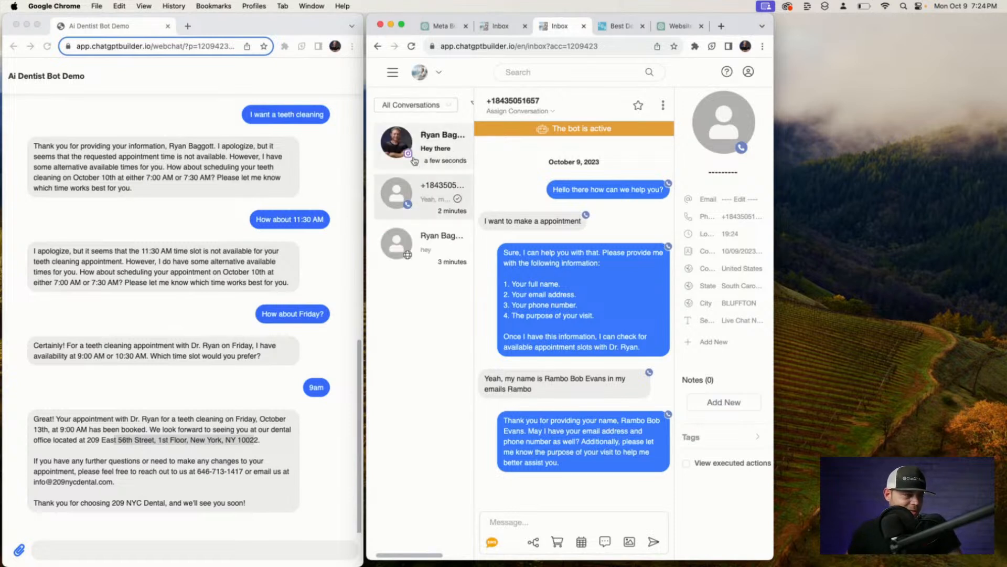
Open the new Instagram conversation and read the bot's Ai consulting session On Going card reply.
left_click(439, 148)
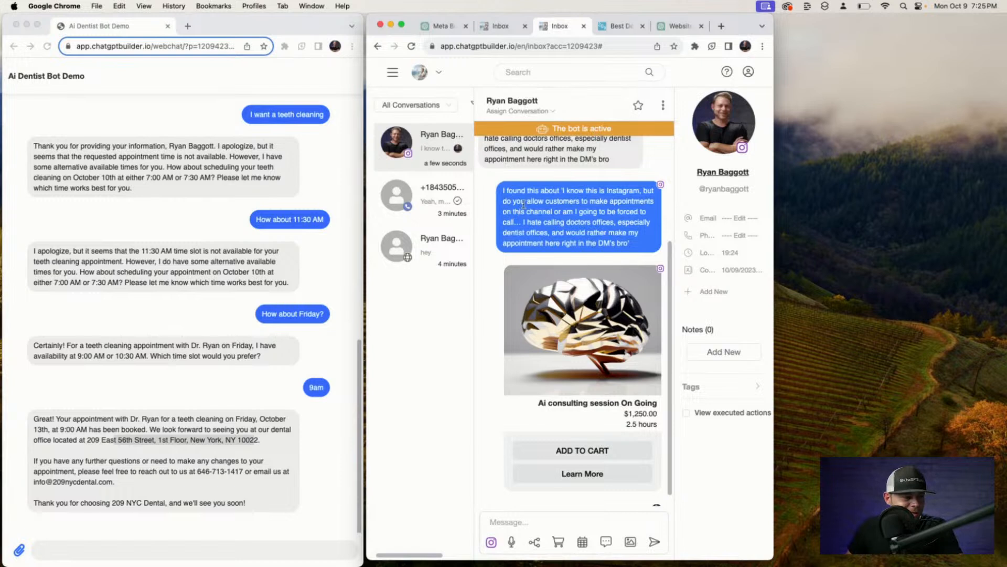
scroll(539, 199, "up", 3)
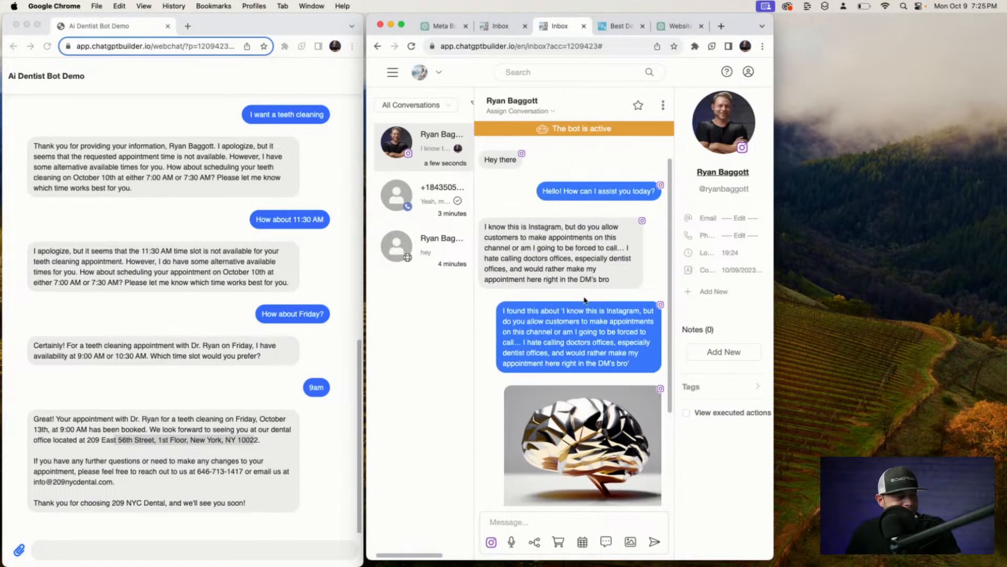
scroll(590, 383, "down", 3)
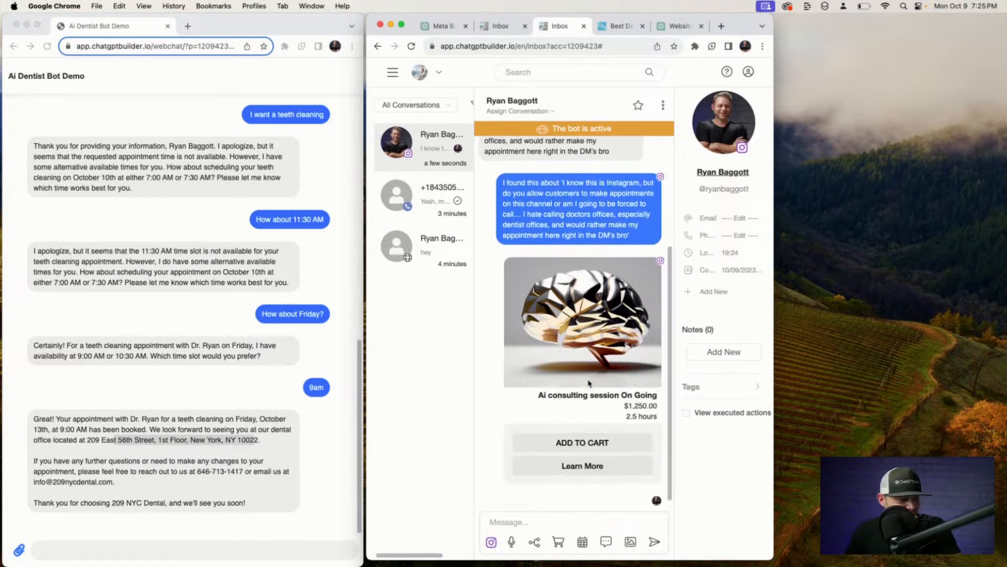
Delete all three Ai consulting products from the Ecommerce catalog, then return to the Inbox.
left_click(394, 74)
left_click(596, 182)
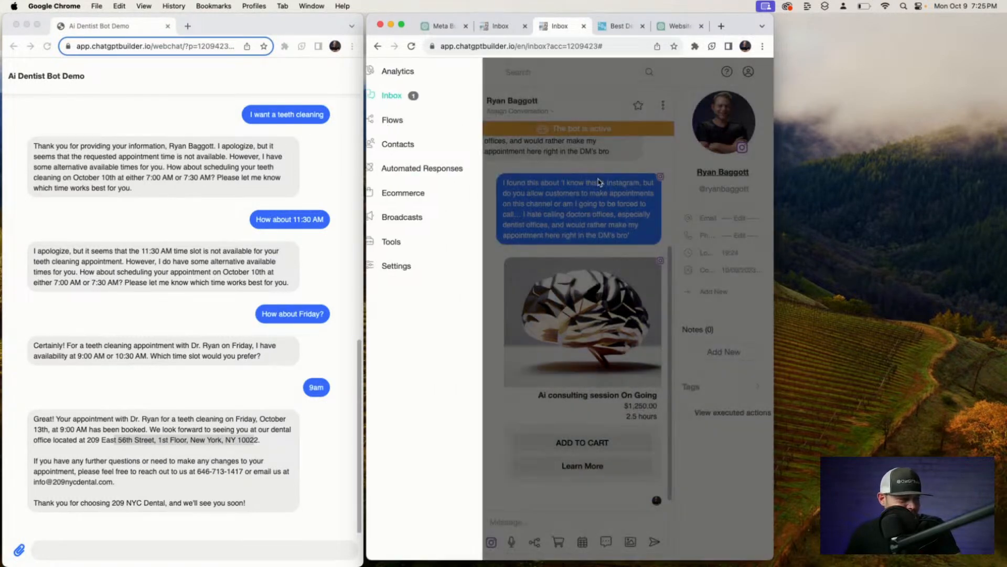
scroll(596, 182, "up", 2)
left_click(393, 72)
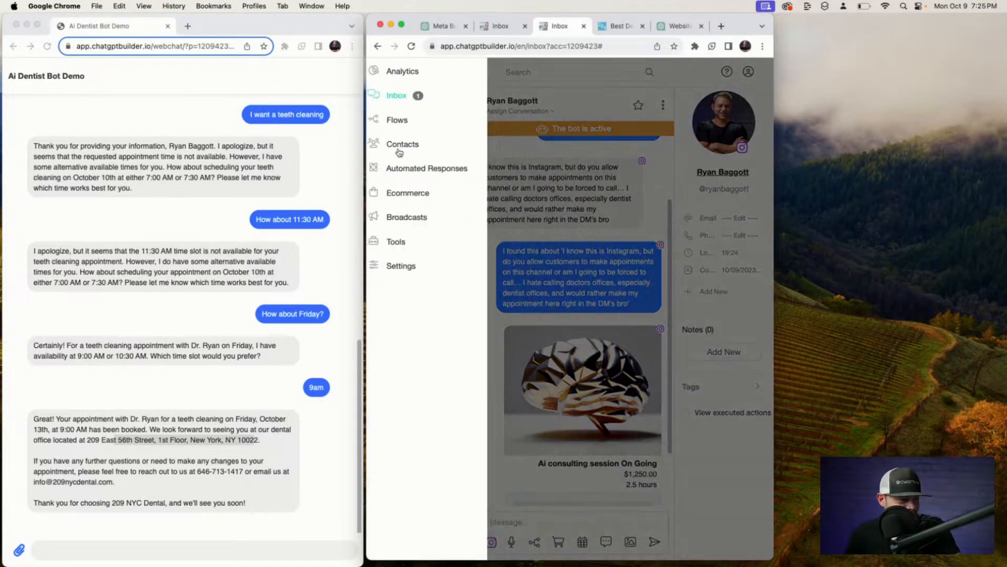
left_click(413, 198)
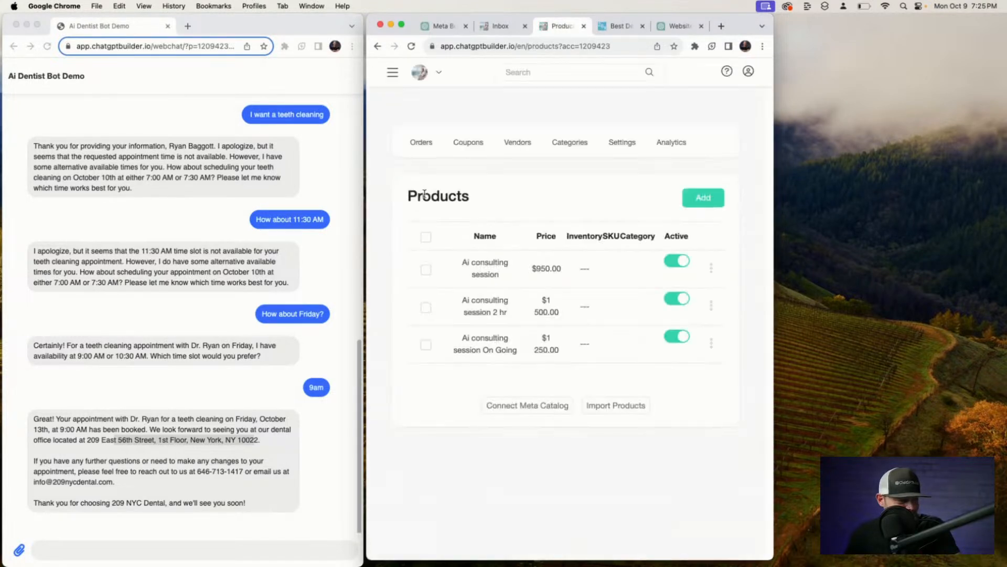
left_click(425, 237)
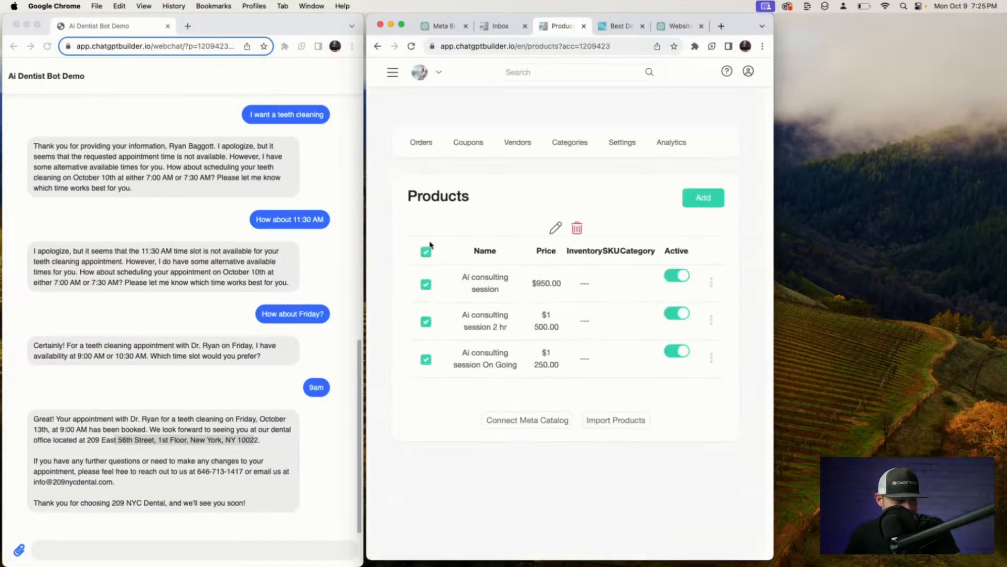
left_click(577, 227)
left_click(660, 126)
left_click(393, 73)
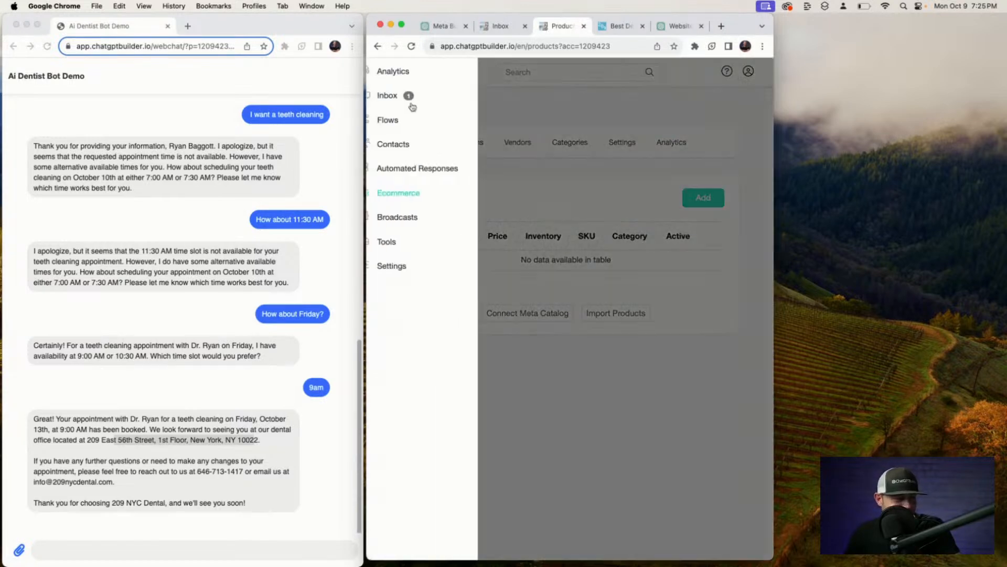
left_click(415, 97)
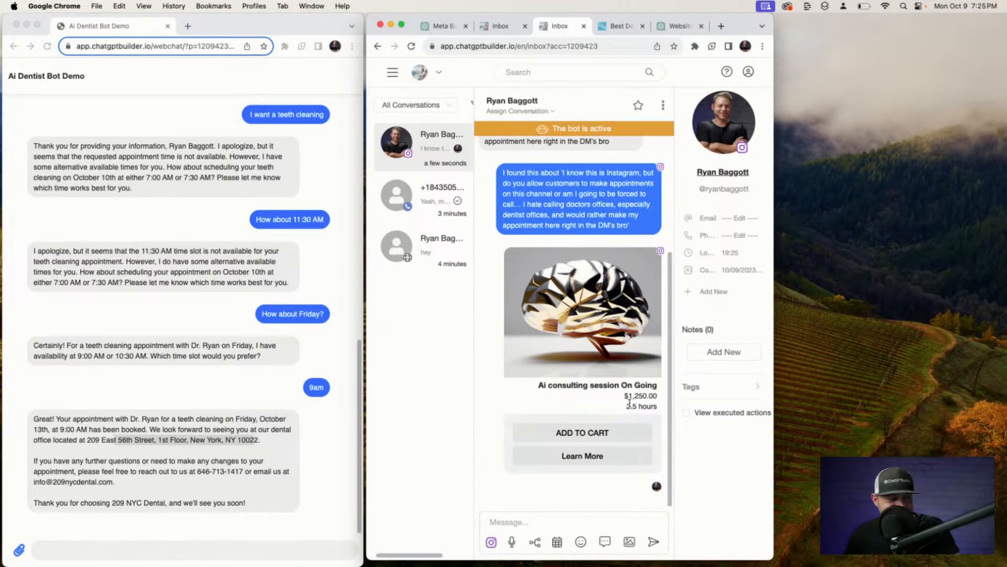
Reply in the Instagram chat with the patient's name, email, phone number and that their teeth hurt.
scroll(570, 237, "up", 2)
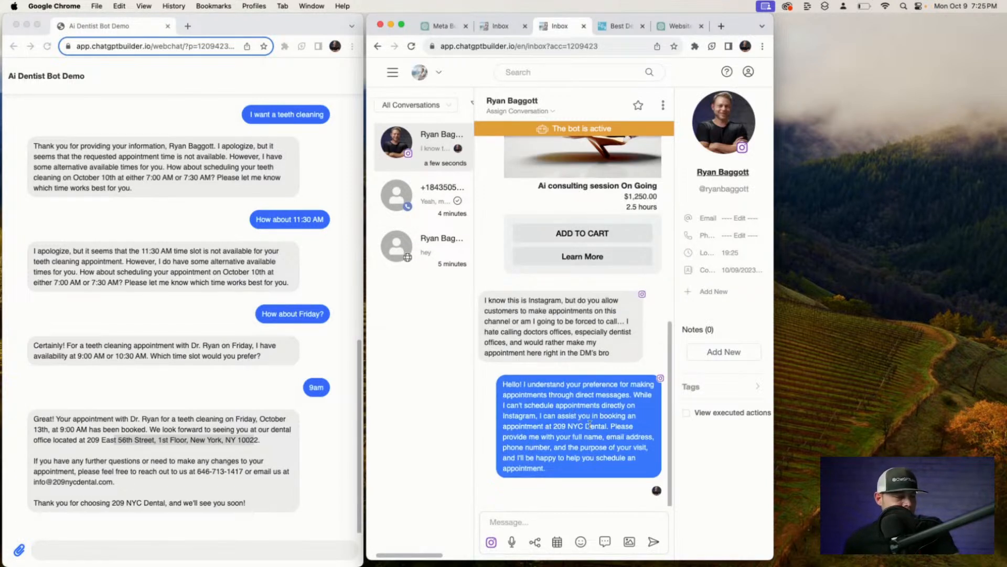
scroll(634, 424, "up", 1)
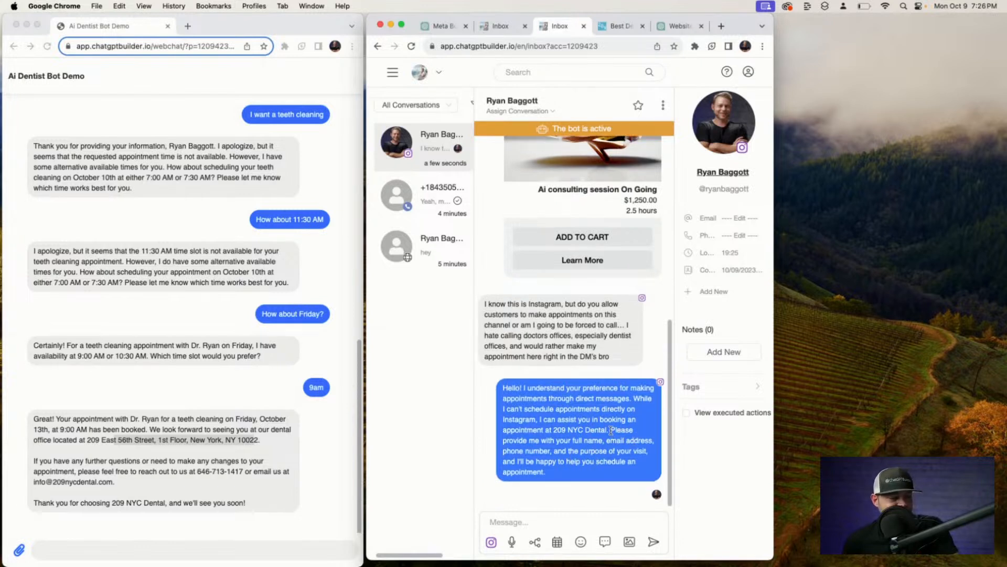
left_click_drag(610, 431, 555, 460)
left_click(584, 520)
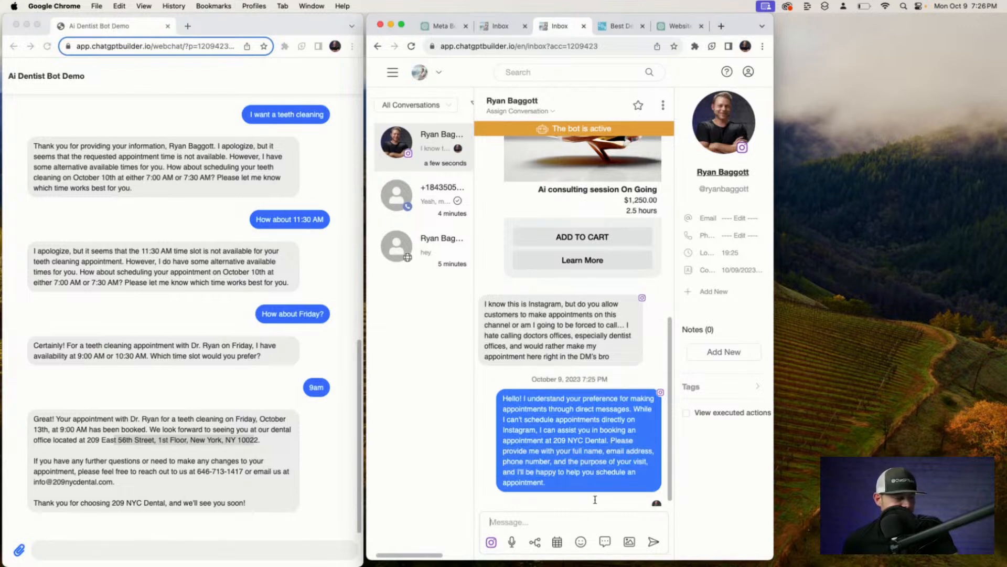
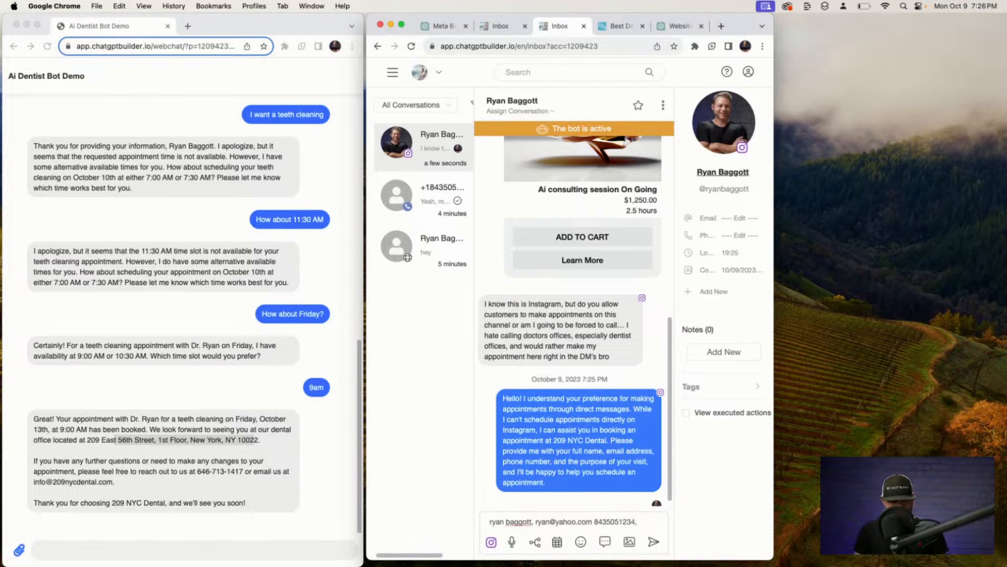
type("eeht hurt")
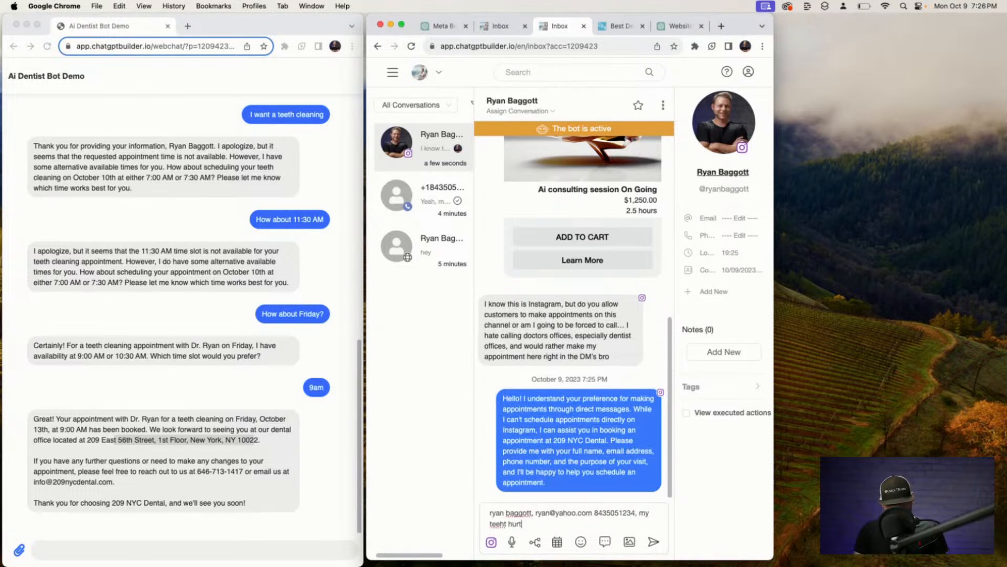
key("Return")
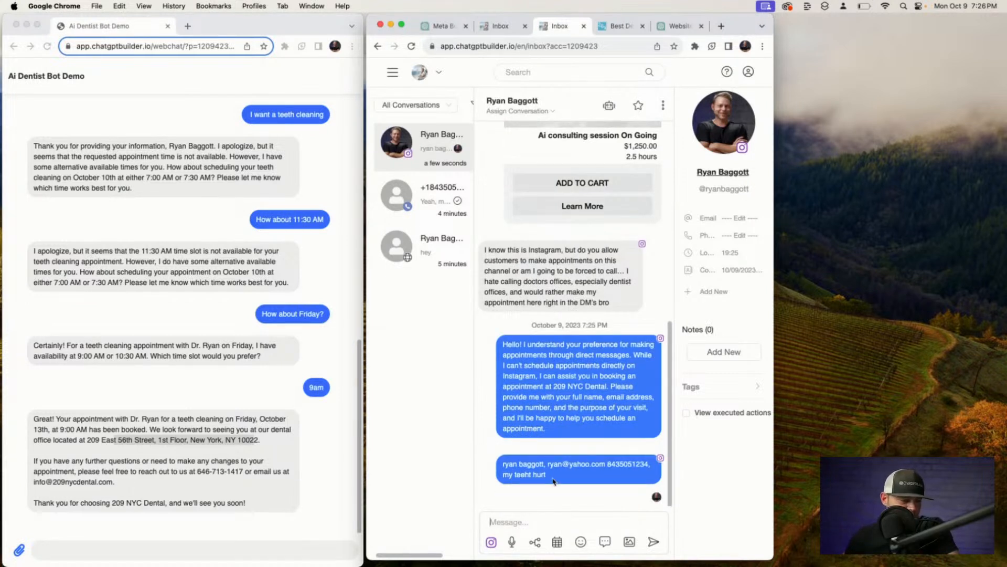
Check whether the bot is active in this Instagram conversation.
left_click_drag(548, 481, 485, 462)
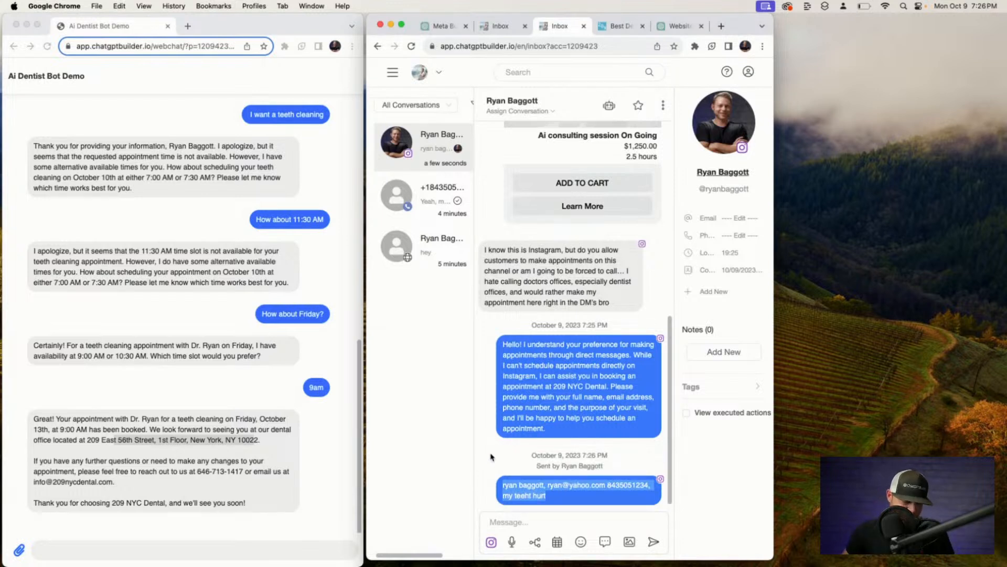
left_click(609, 106)
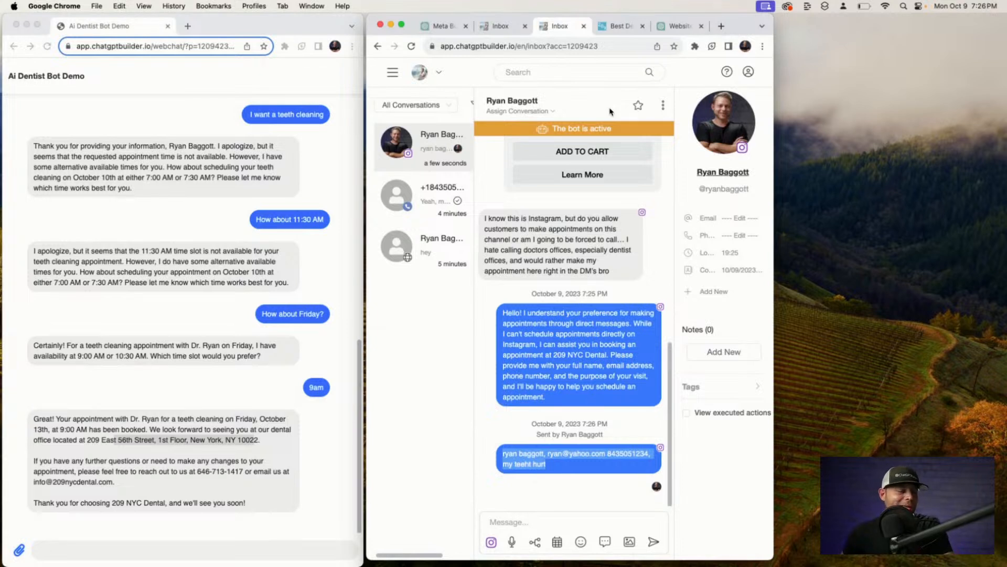
left_click(624, 483)
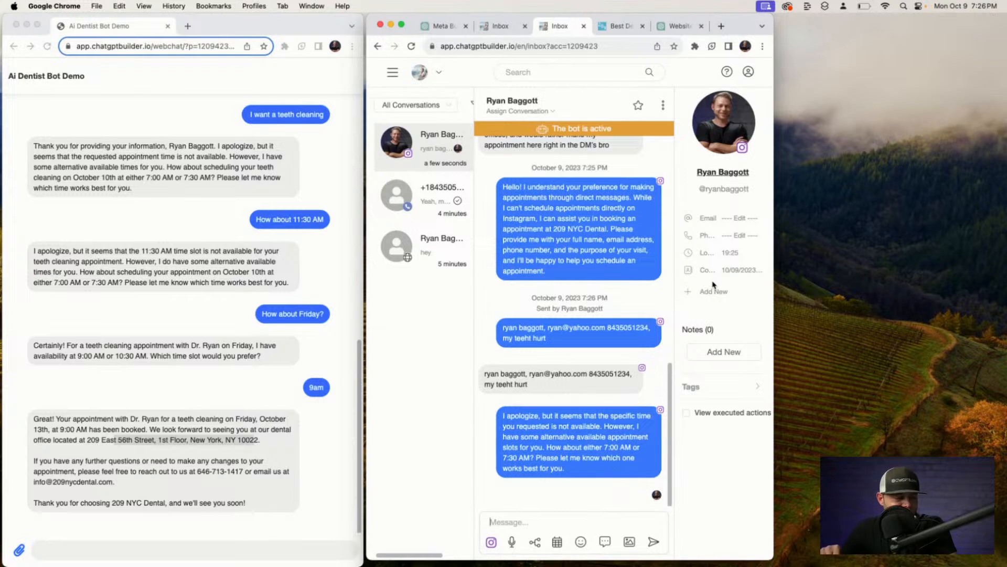
Dictate and send 'Friday at 9 AM' as the reply in the Instagram chat.
left_click(985, 7)
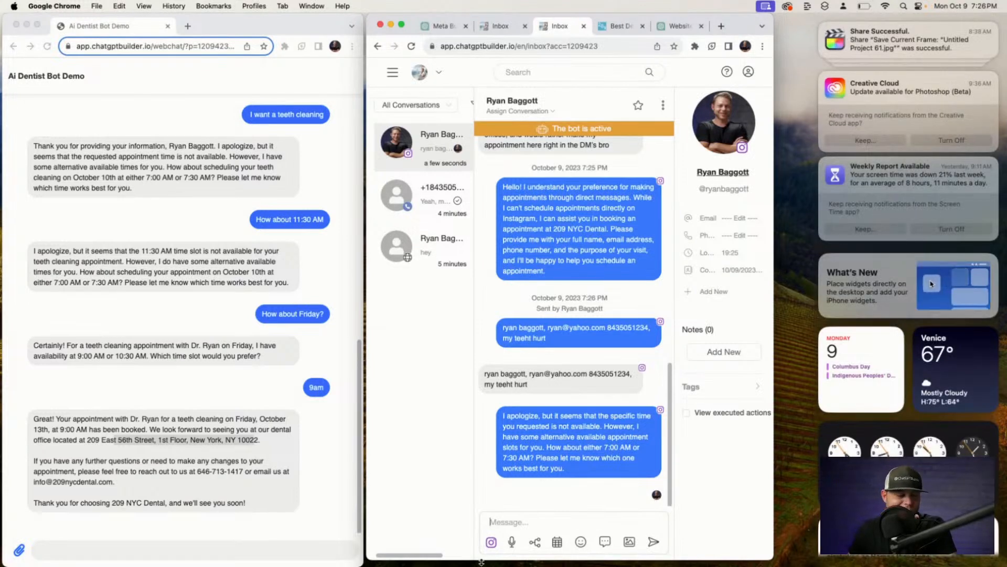
left_click(550, 490)
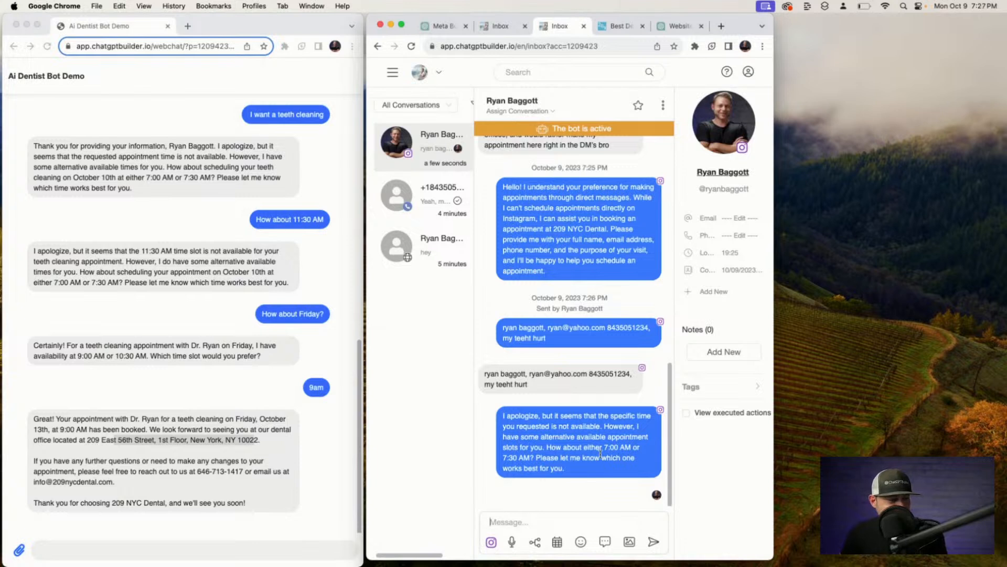
key("F5")
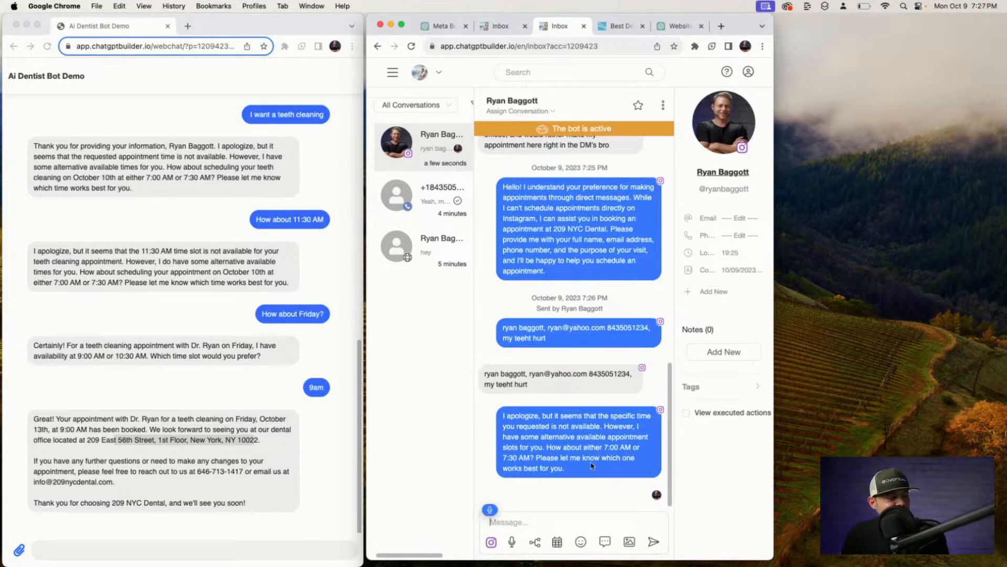
type("Friday at")
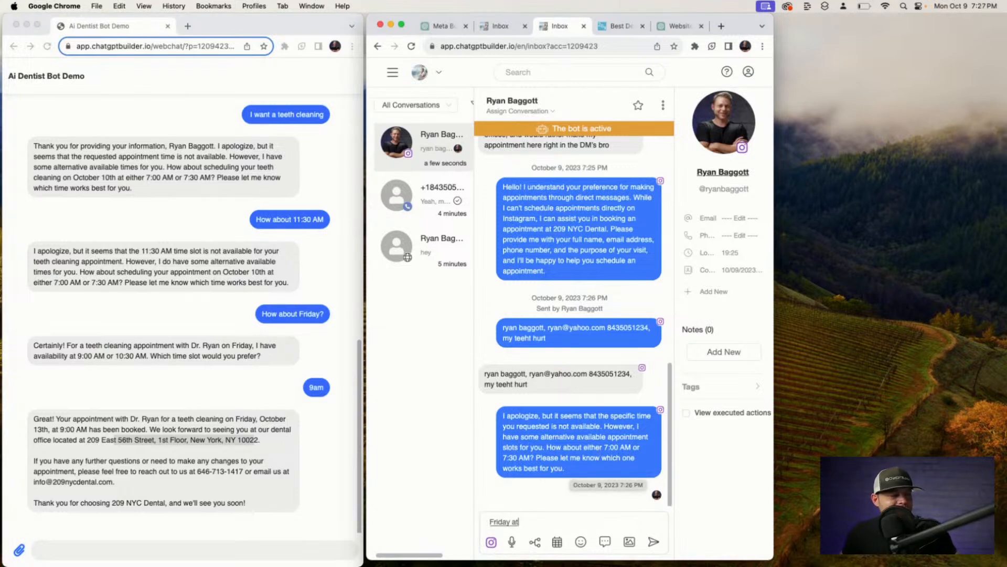
type(" 9 AM")
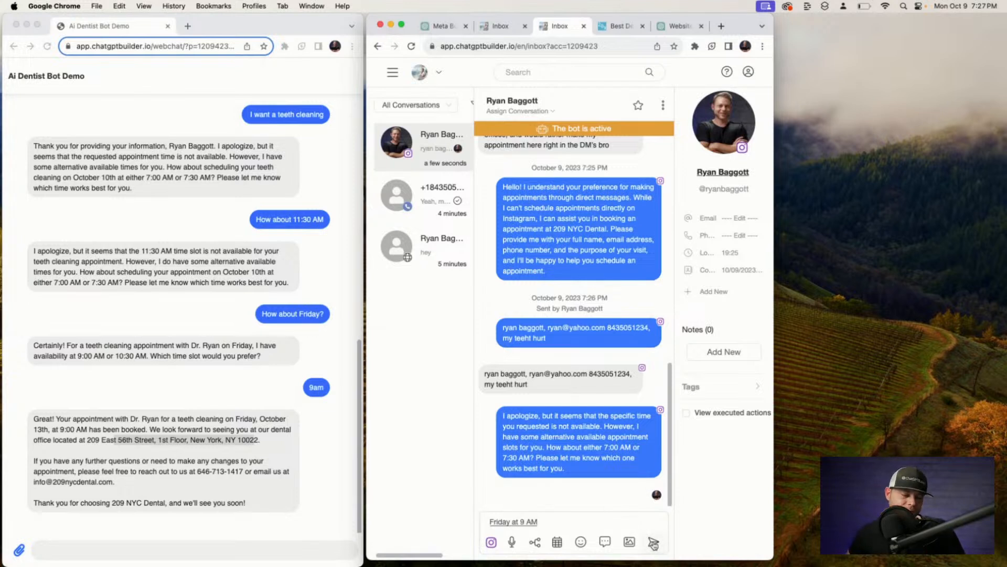
left_click(654, 542)
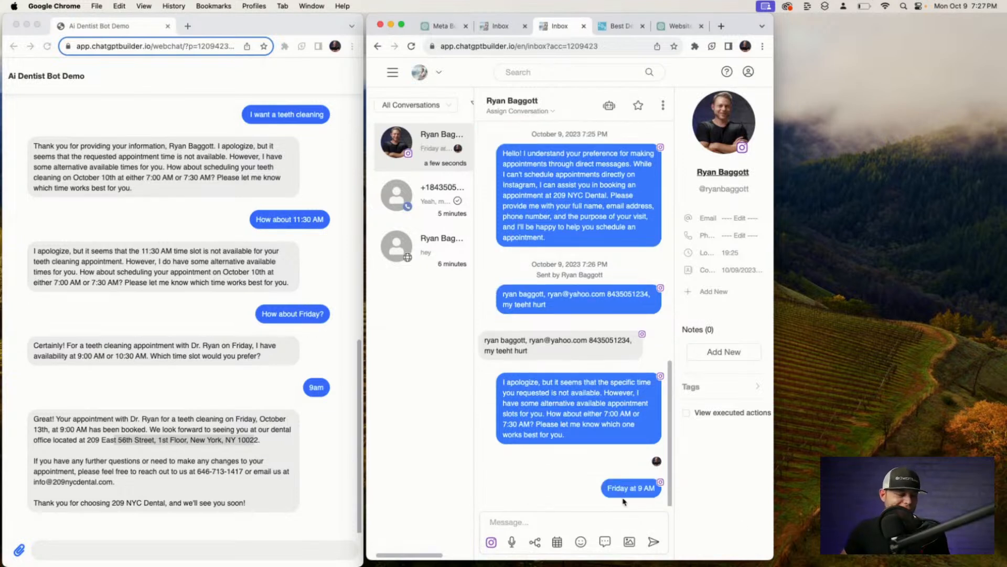
Turn the bot back on for this conversation so it answers with alternative times.
left_click_drag(608, 494, 673, 492)
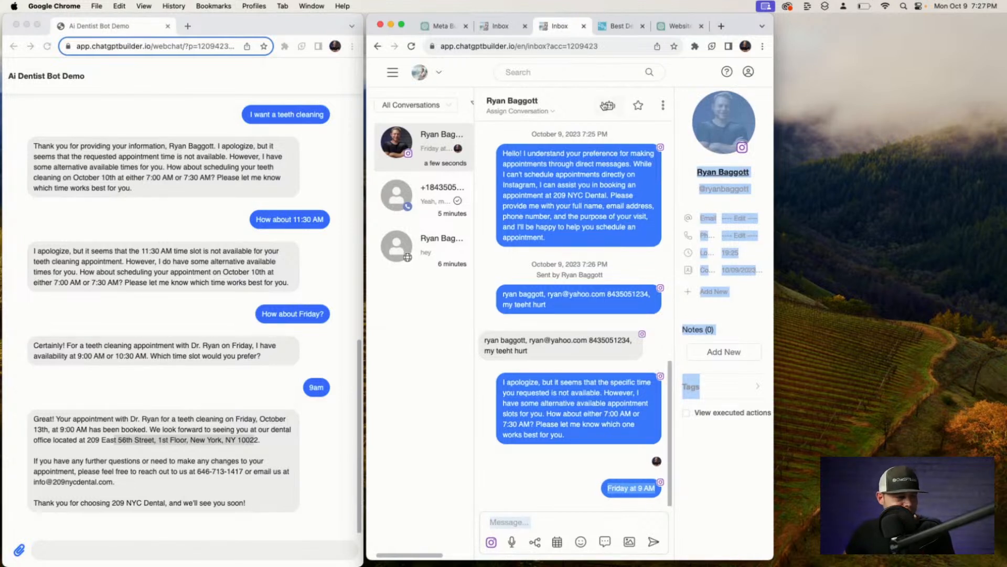
left_click(608, 105)
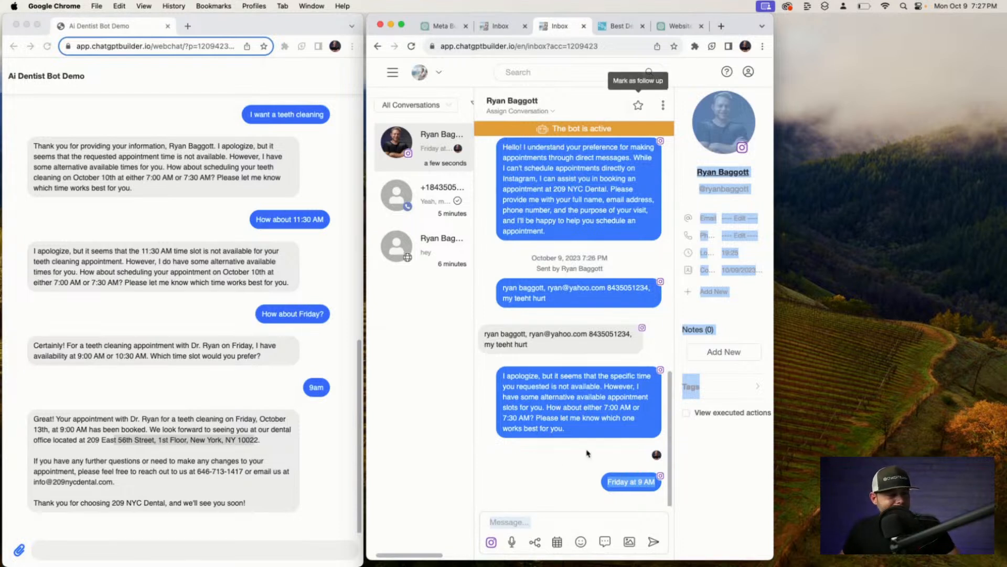
left_click(564, 439)
scroll(604, 485, "down", 1)
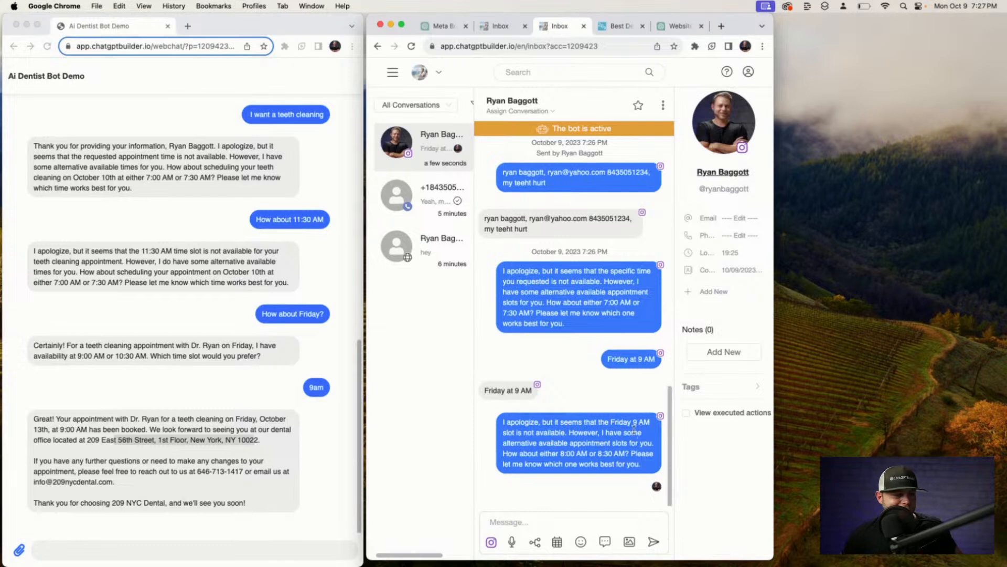
Look over the SMS and webchat conversations' bookings, then return to the Instagram chat.
left_click(442, 201)
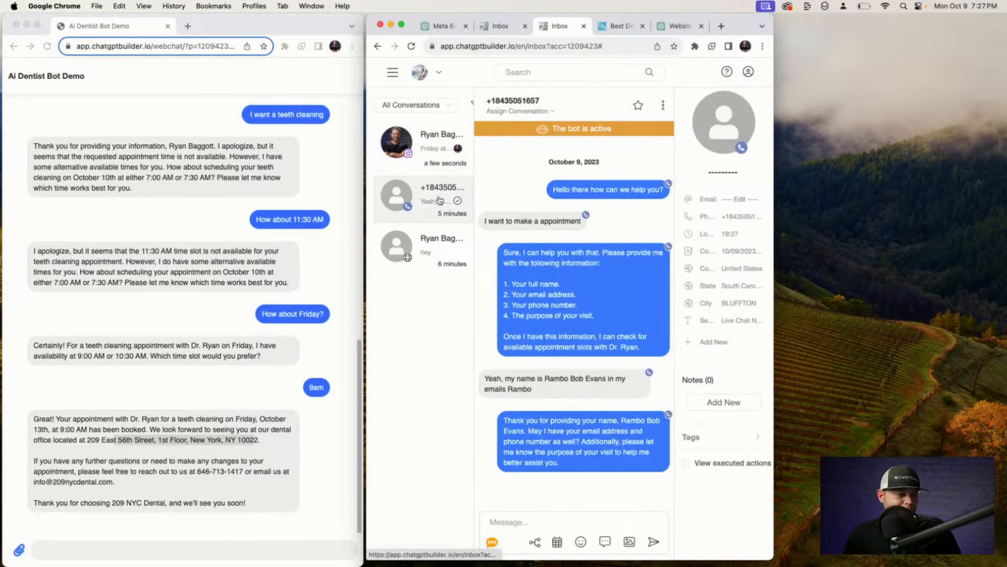
left_click(426, 256)
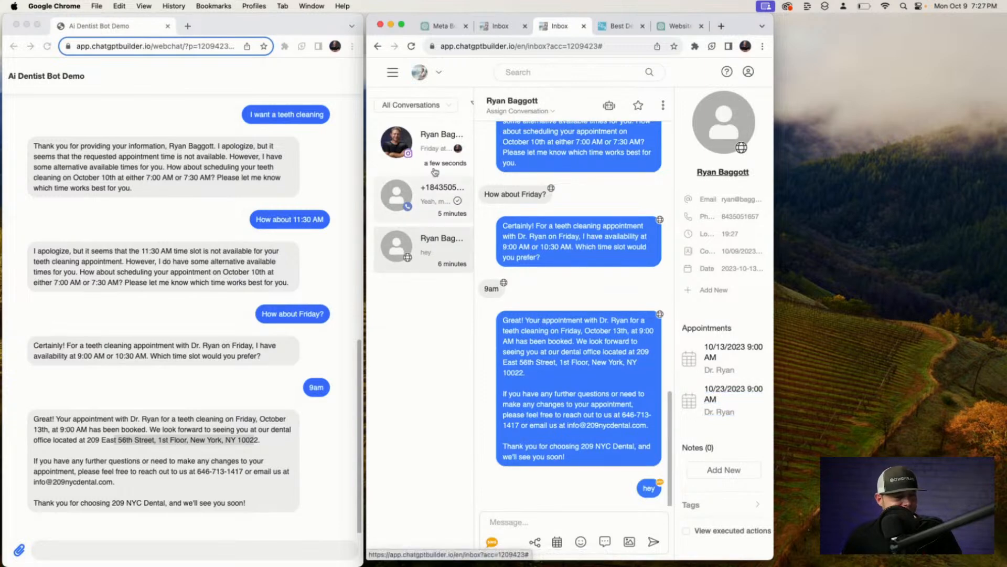
left_click(430, 152)
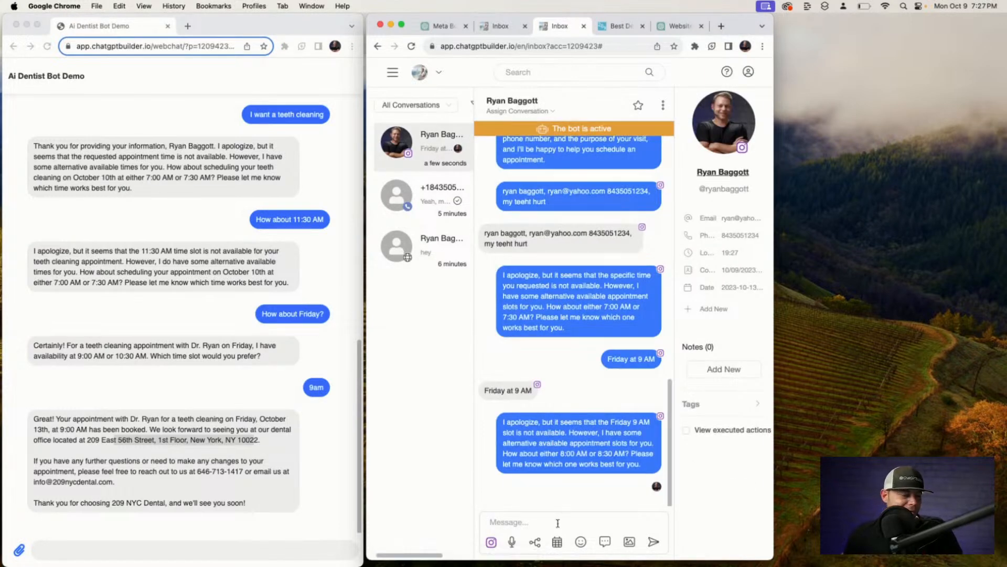
Dictate a request for 11 AM, then clear it and dictate a line about the Dr. Ryan appointment.
type("Will Ce")
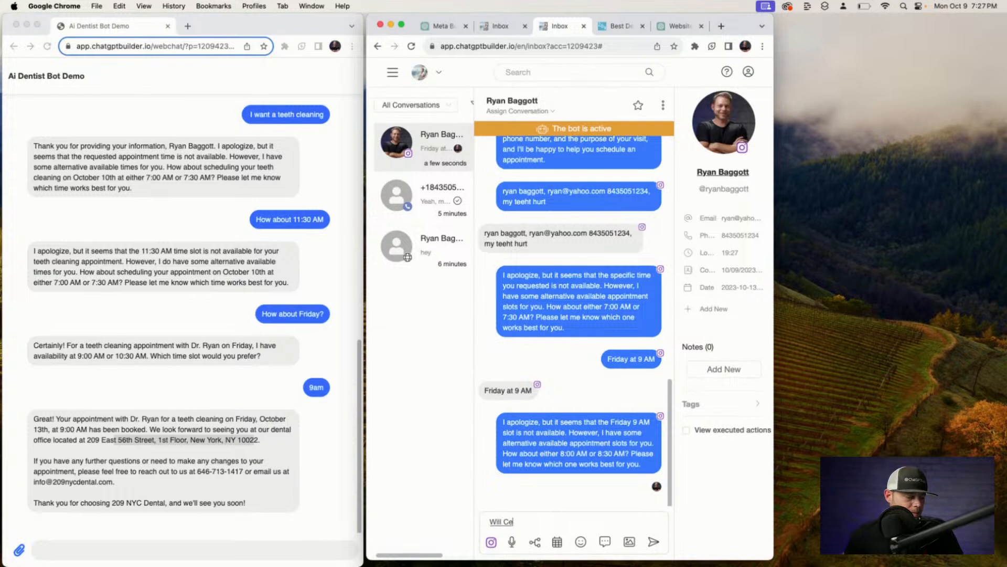
key("BackSpace")
key("BackSpace")
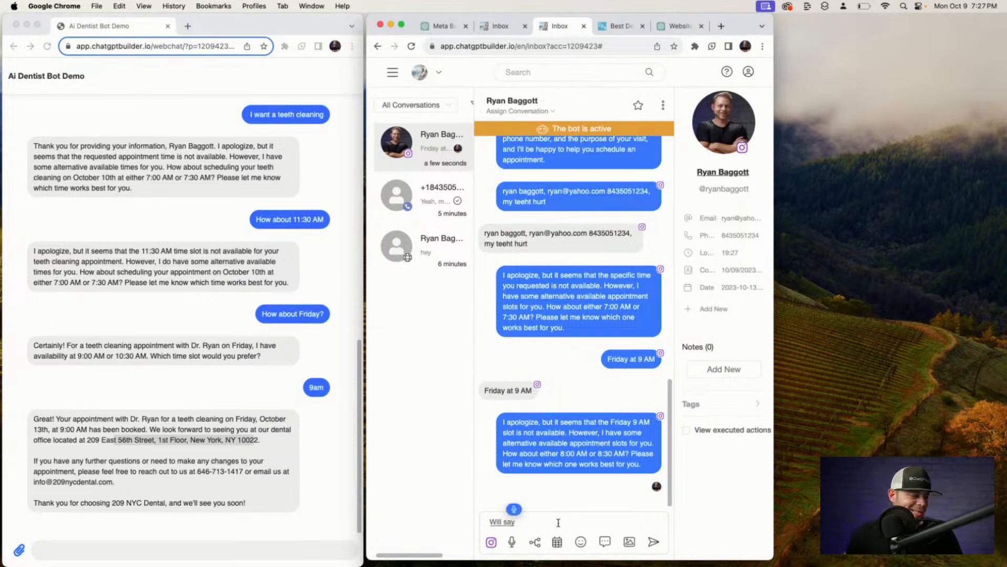
type("say about 10 AM")
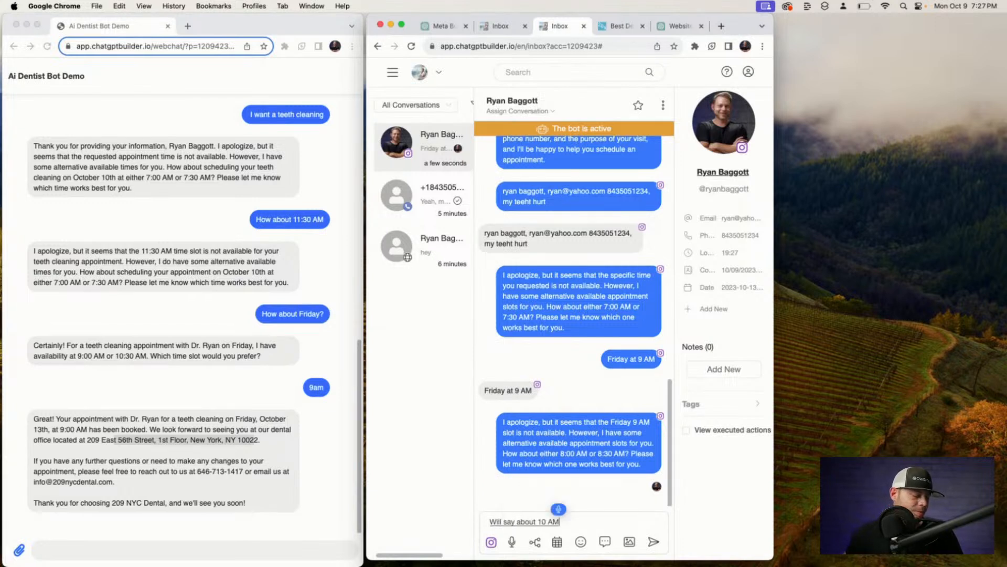
type(" let's make it")
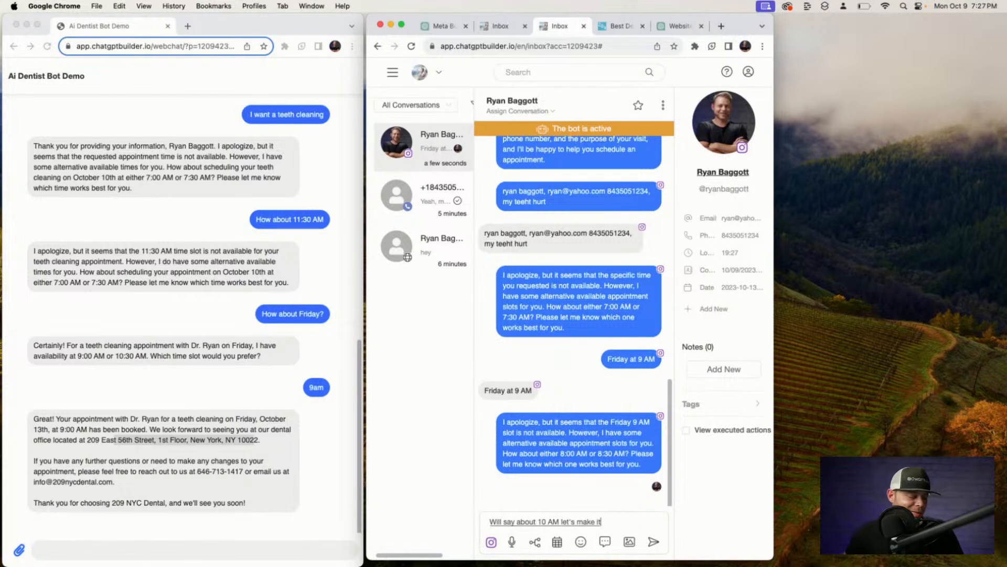
type(" 11 AM since we have a")
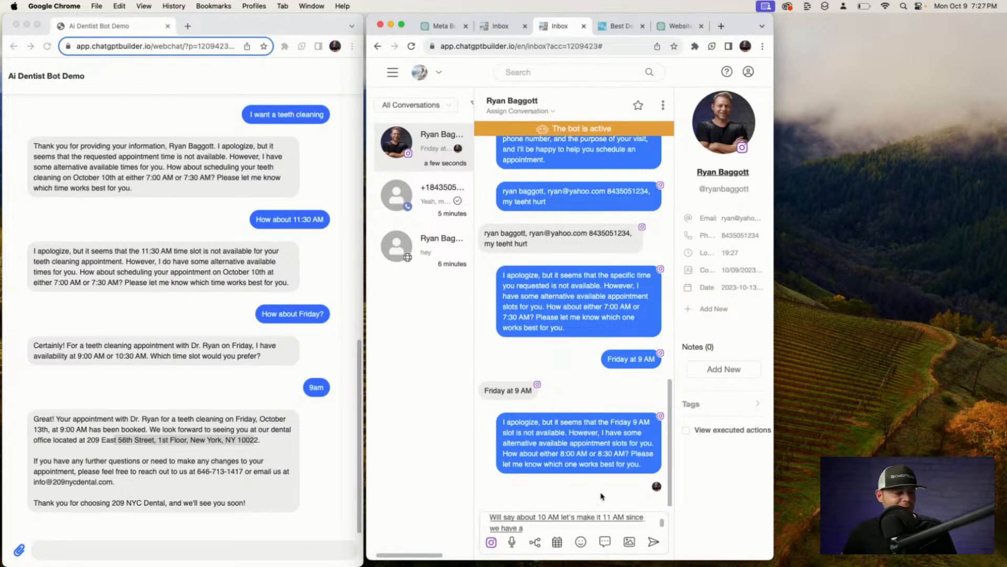
type(" buffer there")
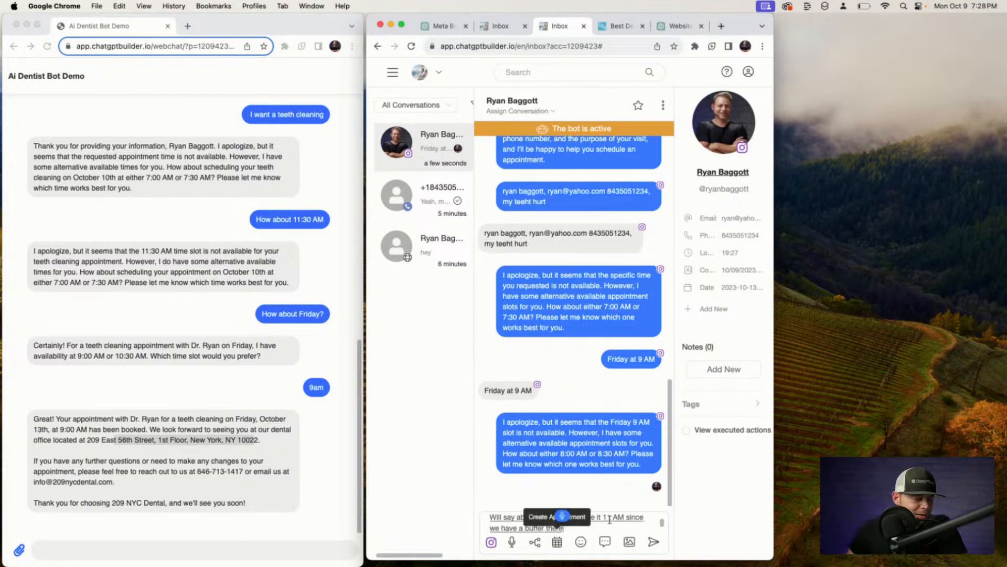
type(" so at 11 AM")
double_click(597, 523)
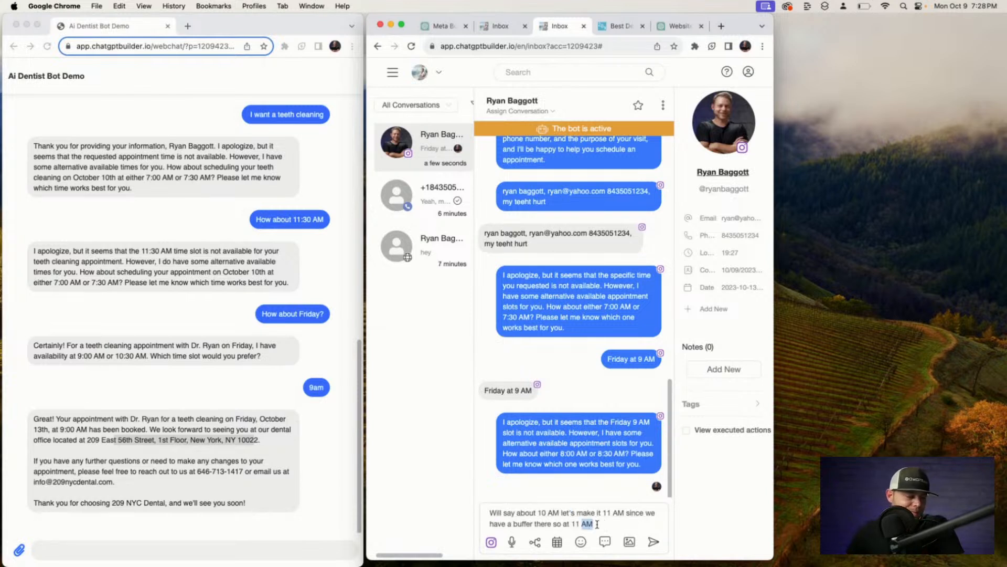
key("super+a")
key("BackSpace")
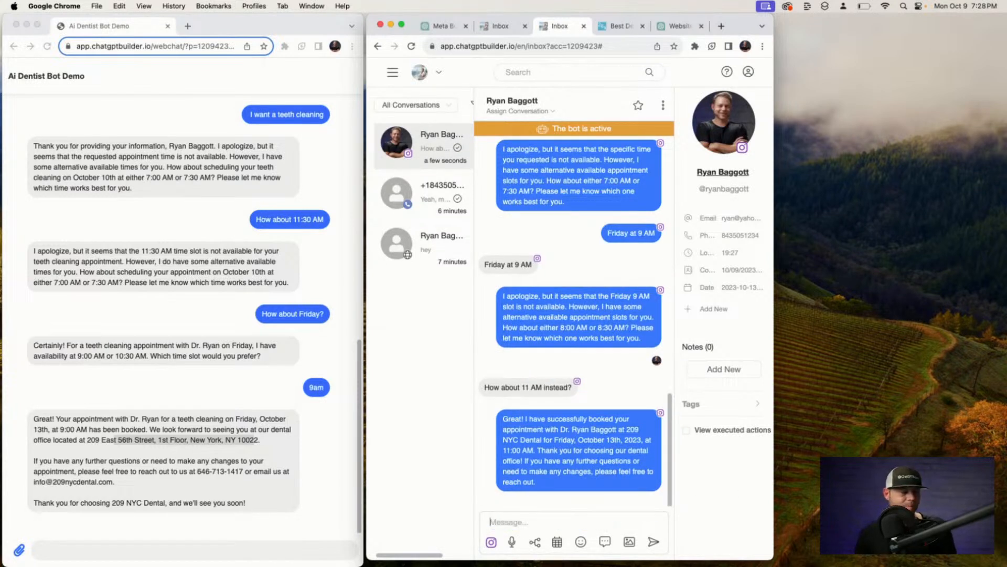
type("It is great")
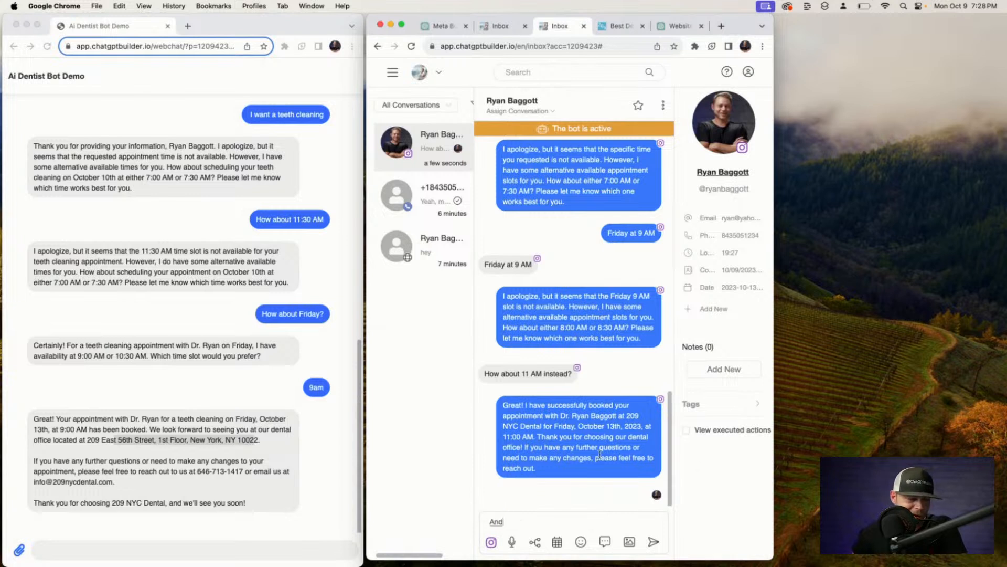
type(" at major appointment with Dr. Ryan")
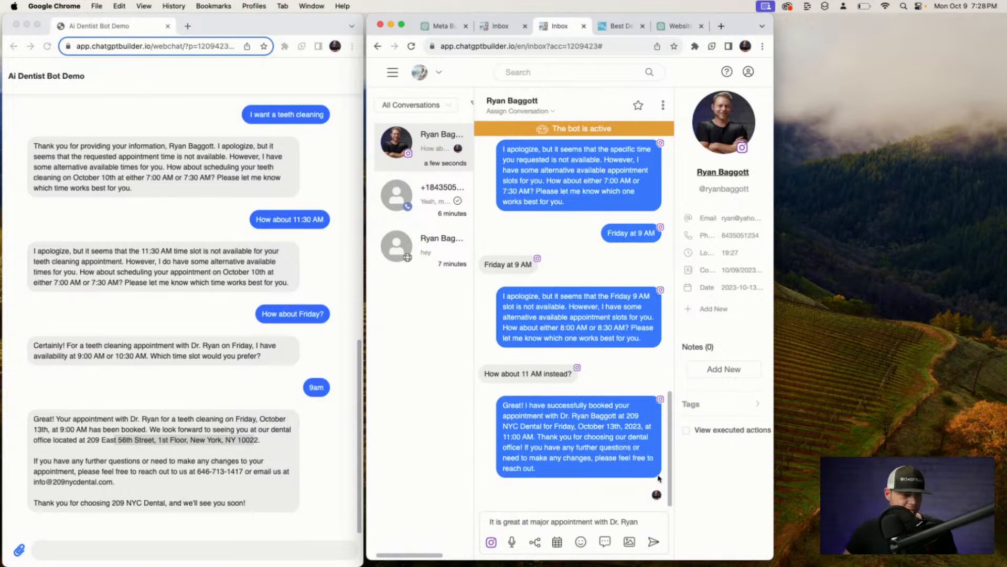
Reload the inbox and open the 10/13/2023 11:00 AM appointment's booking details.
left_click(610, 45)
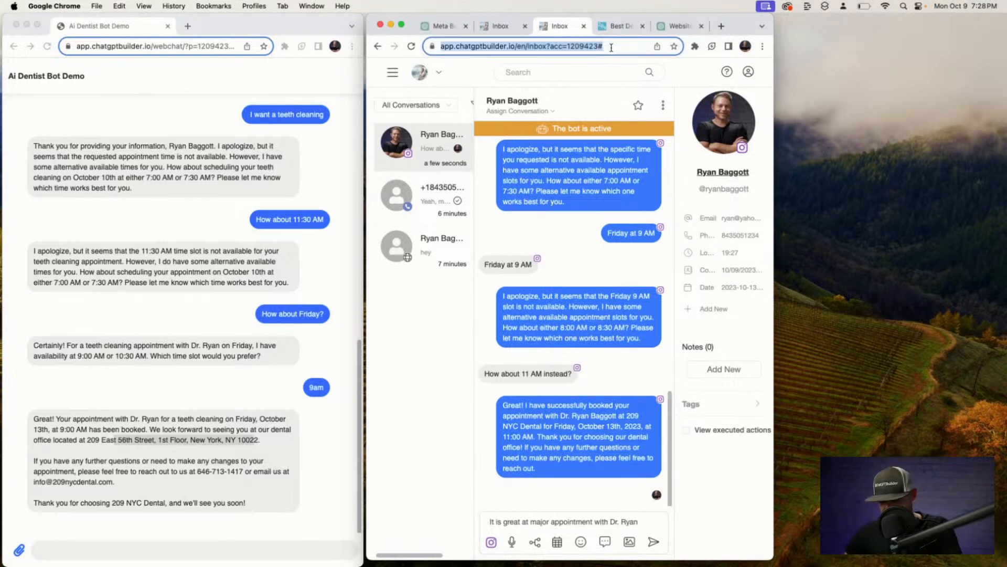
key("Return")
left_click(713, 369)
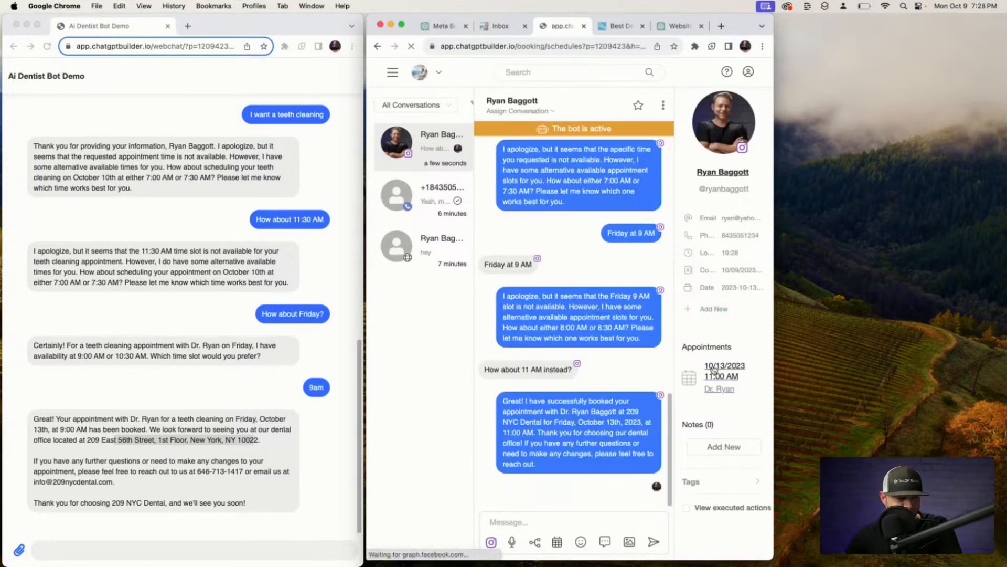
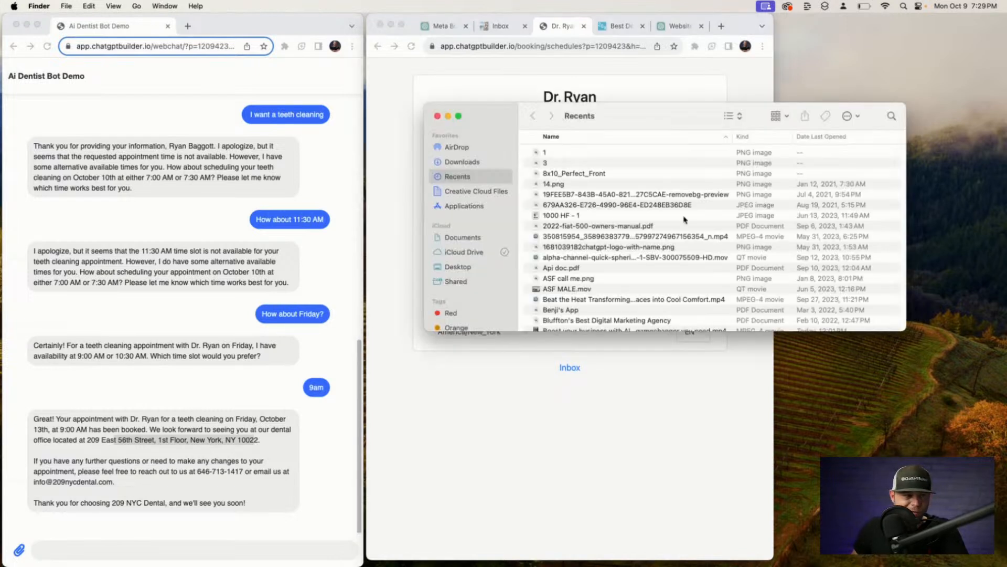
View the newest IMG_ calendar screenshot from Downloads in Preview, then close Preview and Finder.
left_click(478, 163)
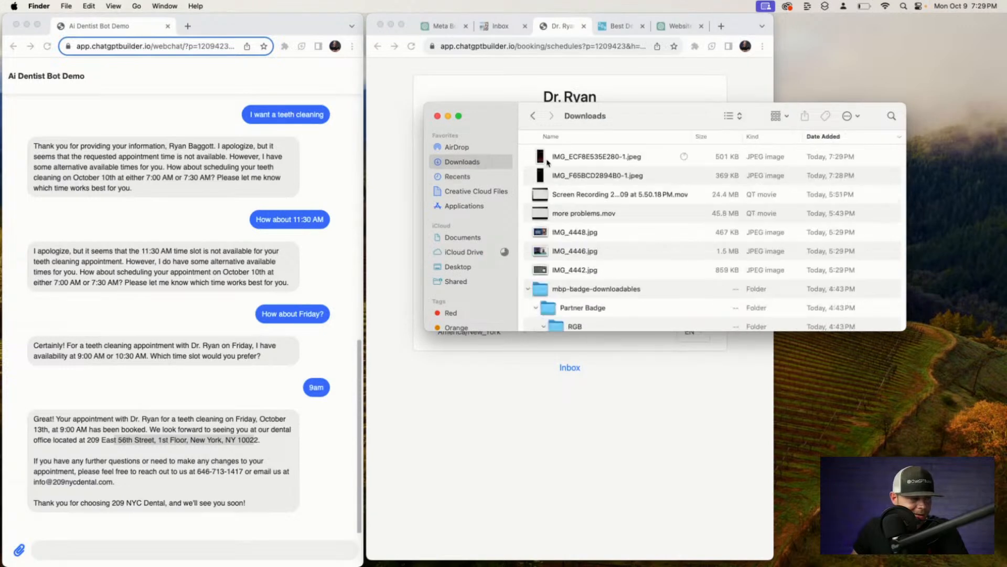
double_click(546, 160)
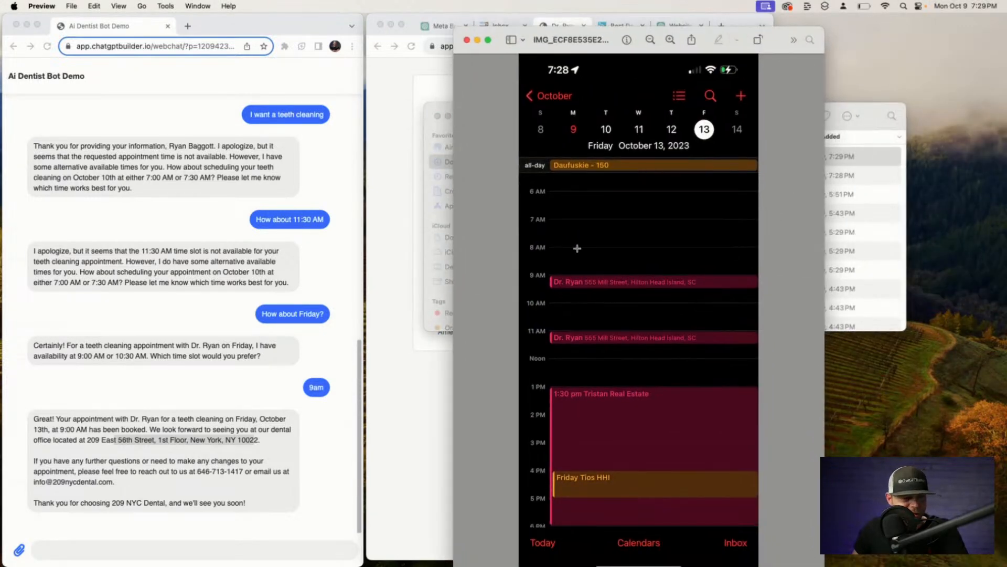
left_click_drag(548, 32, 528, 19)
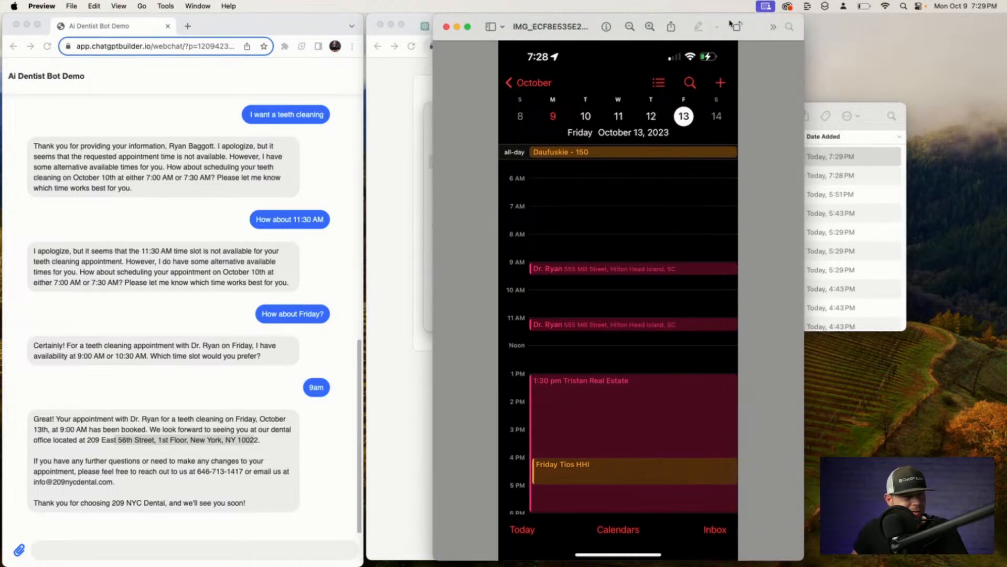
left_click_drag(731, 24, 591, 24)
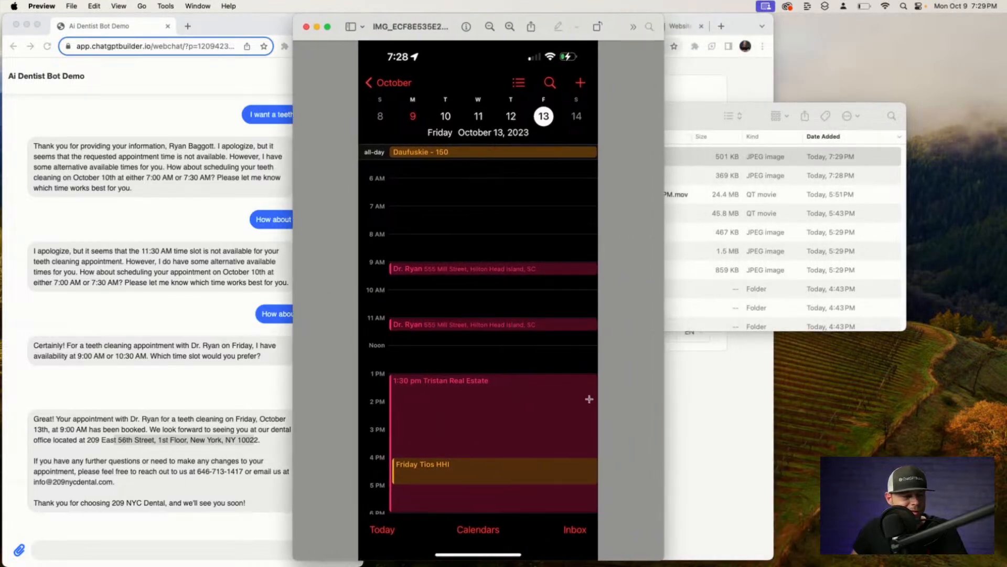
left_click_drag(706, 106, 697, 106)
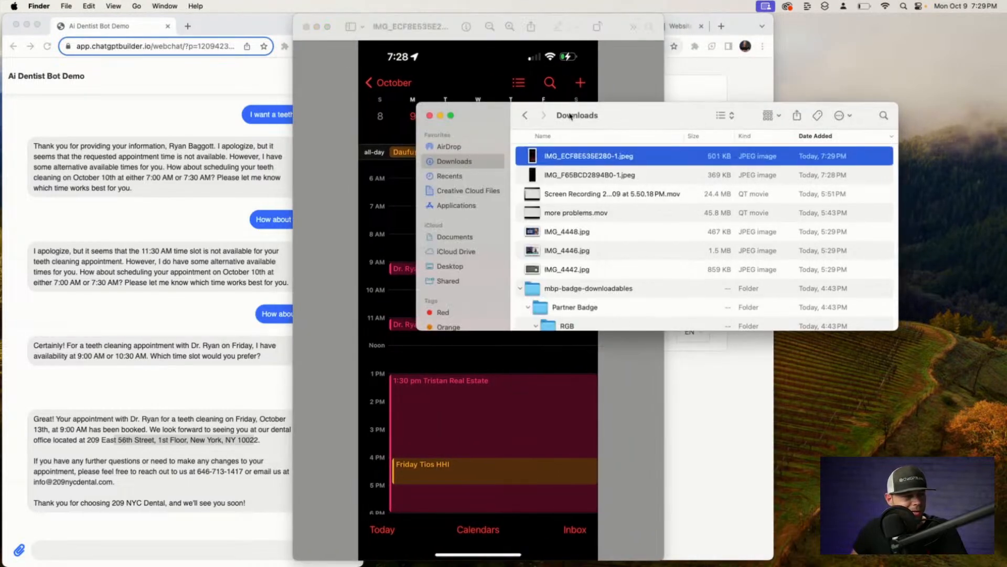
left_click(429, 115)
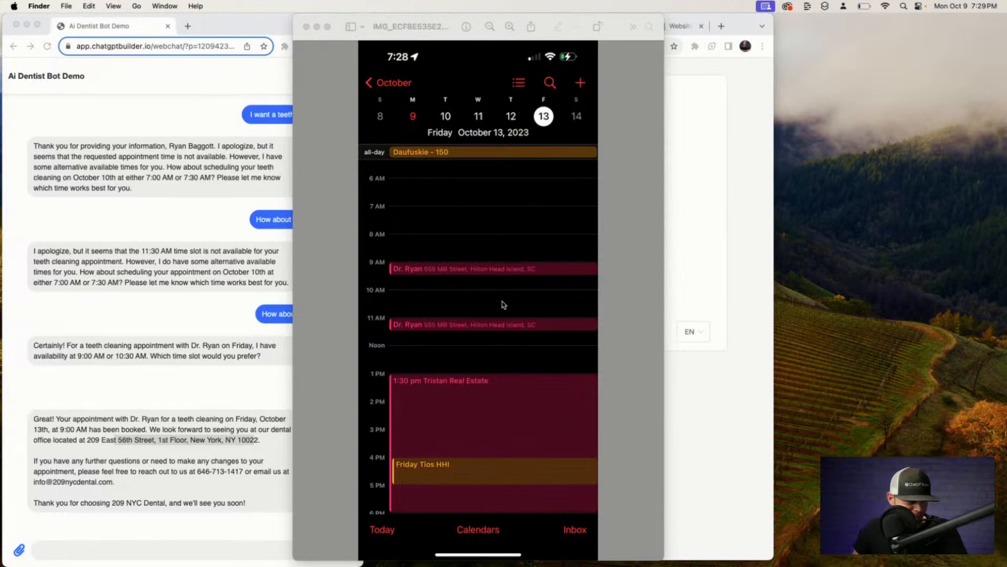
left_click(307, 26)
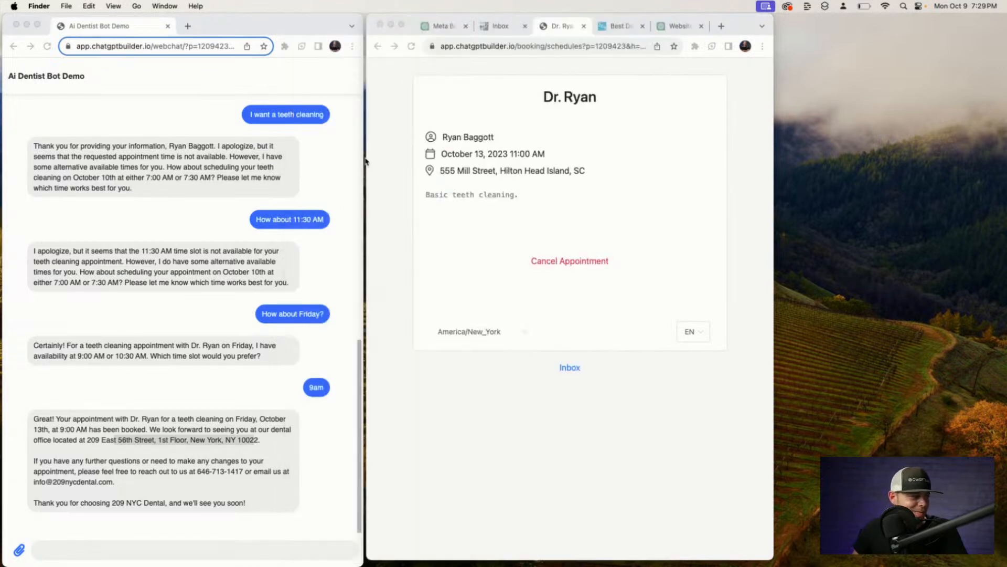
Scroll the ChatGPT conversation to the YouTube description with Chapters and Keywords, and widen the browser window.
left_click(575, 75)
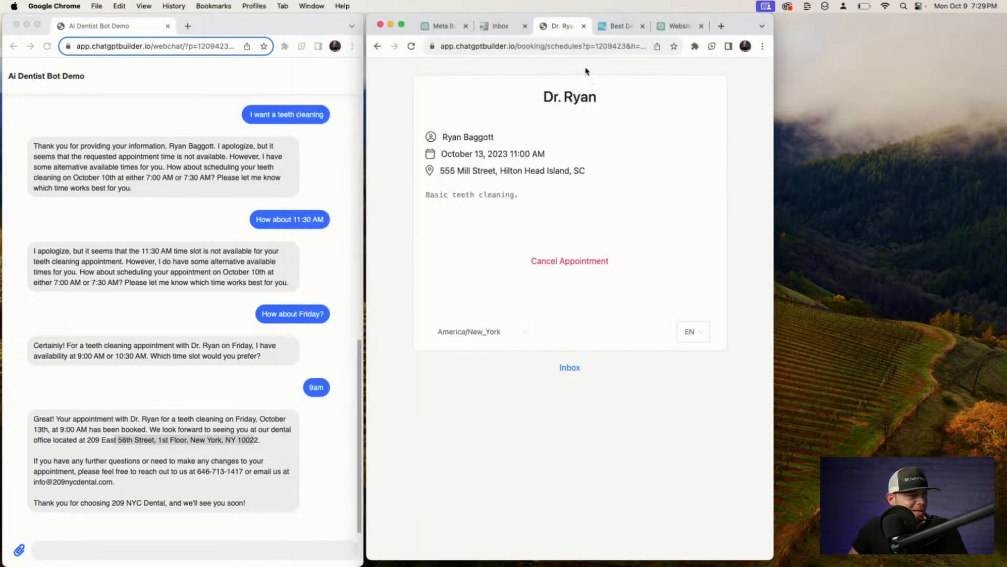
left_click(509, 28)
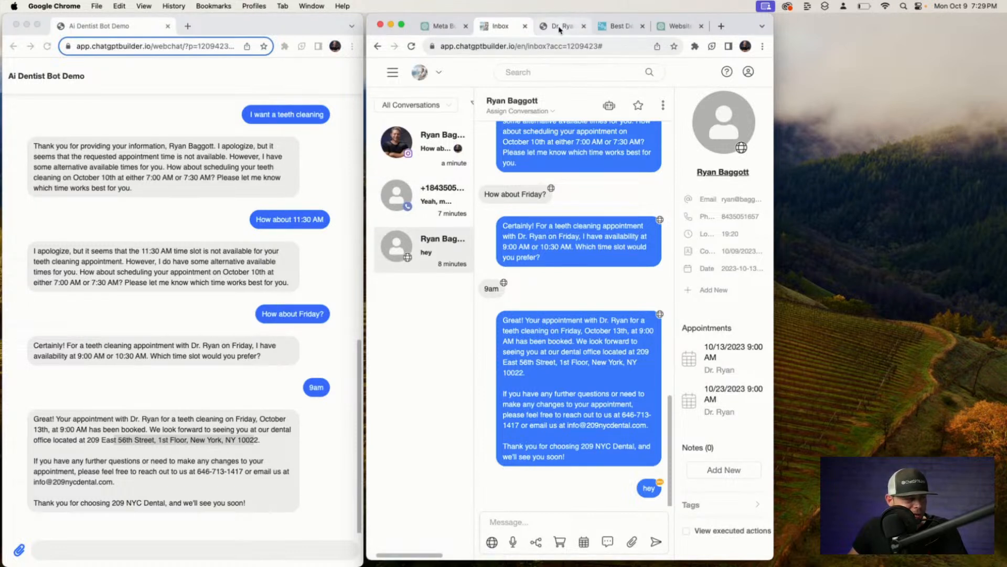
left_click(446, 29)
scroll(564, 151, "down", 15)
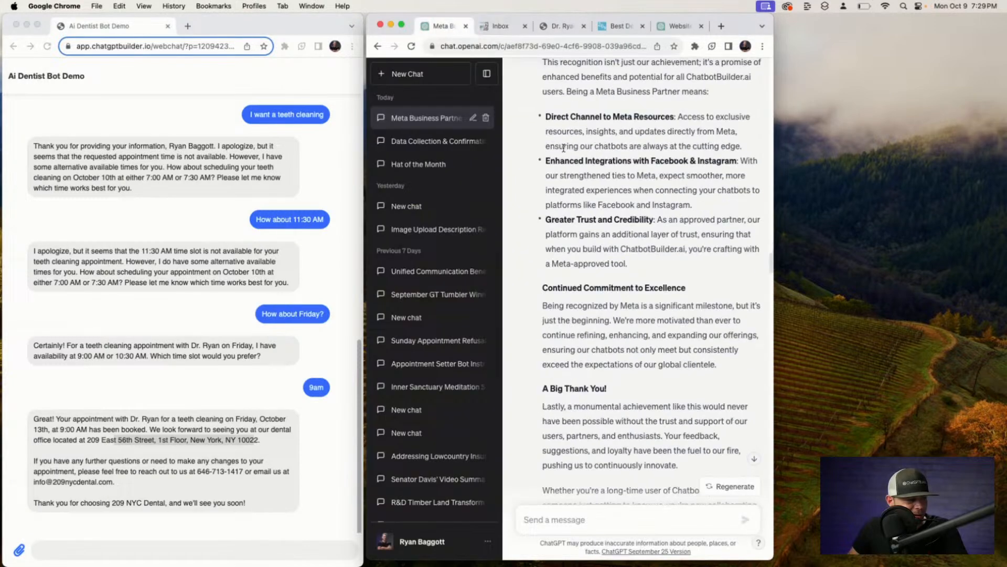
scroll(564, 151, "down", 15)
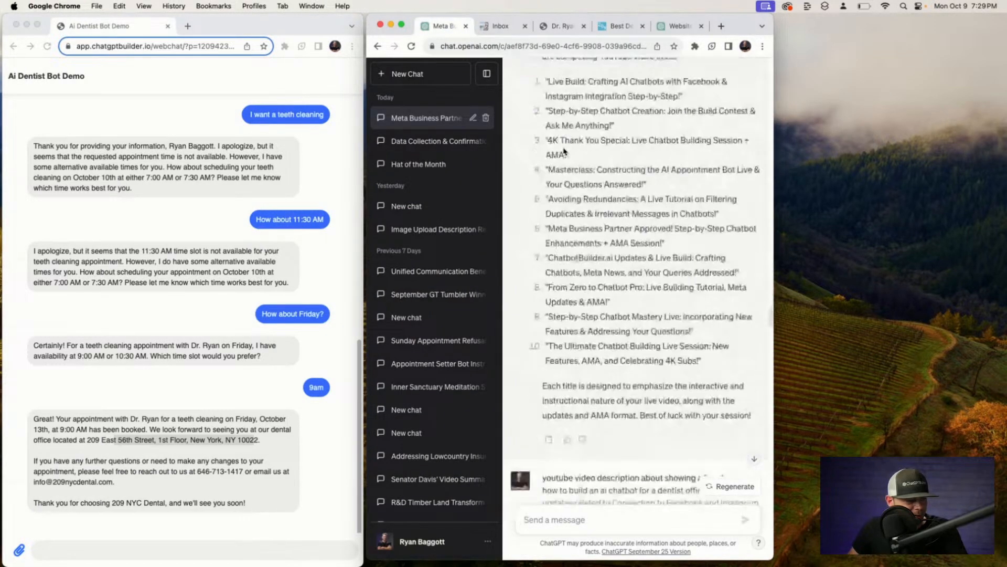
scroll(561, 151, "down", 20)
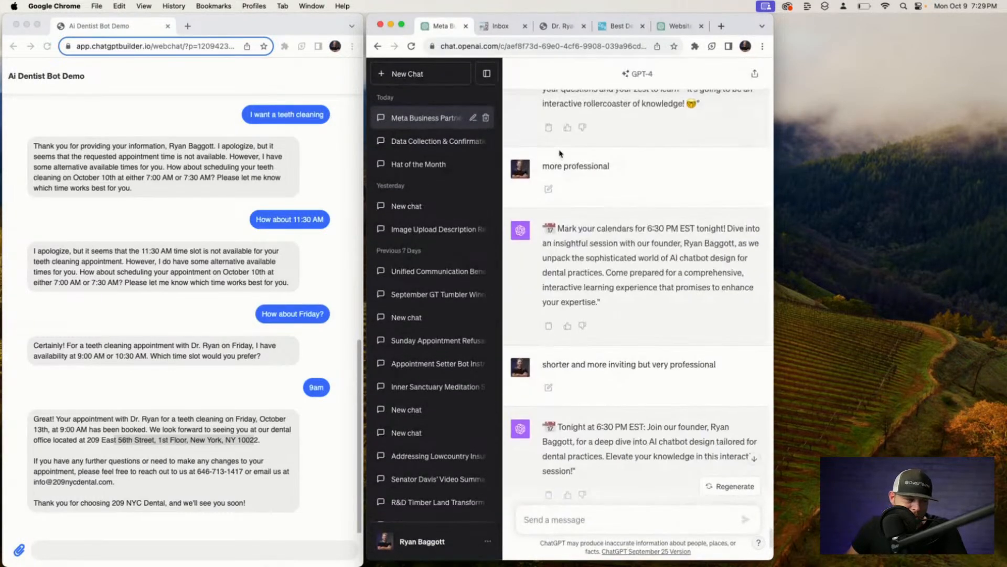
scroll(561, 153, "up", 15)
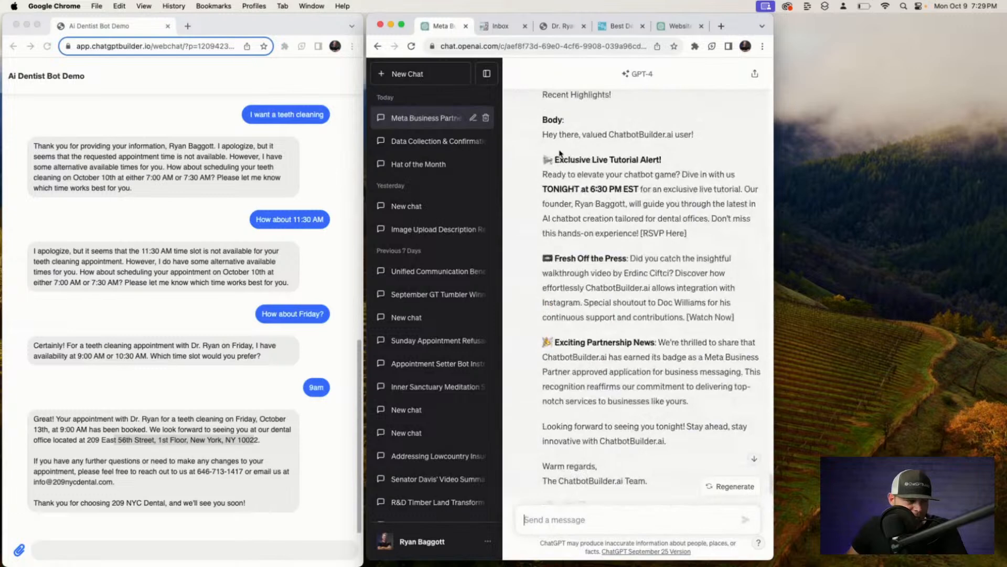
scroll(560, 153, "up", 15)
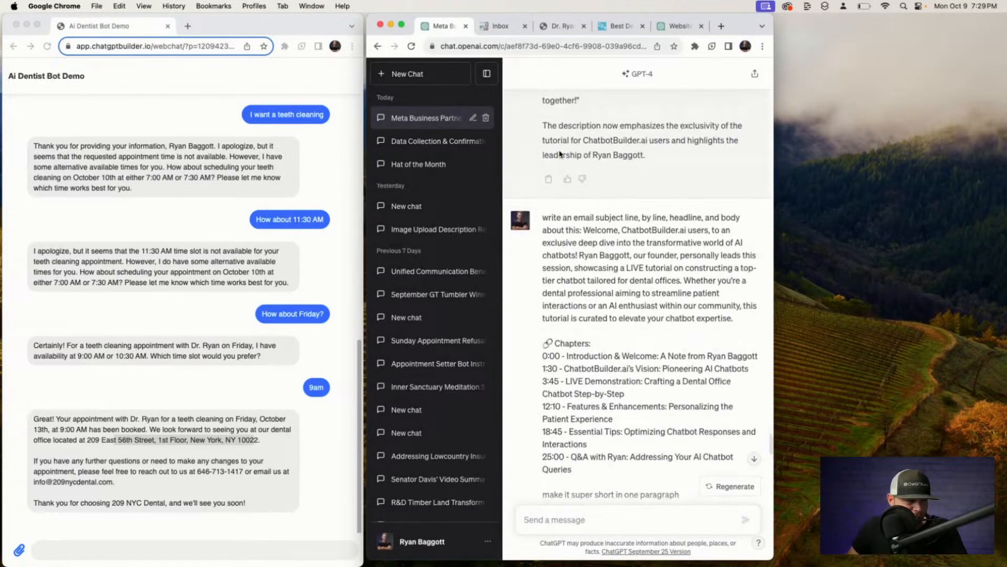
scroll(560, 152, "up", 10)
scroll(560, 150, "up", 12)
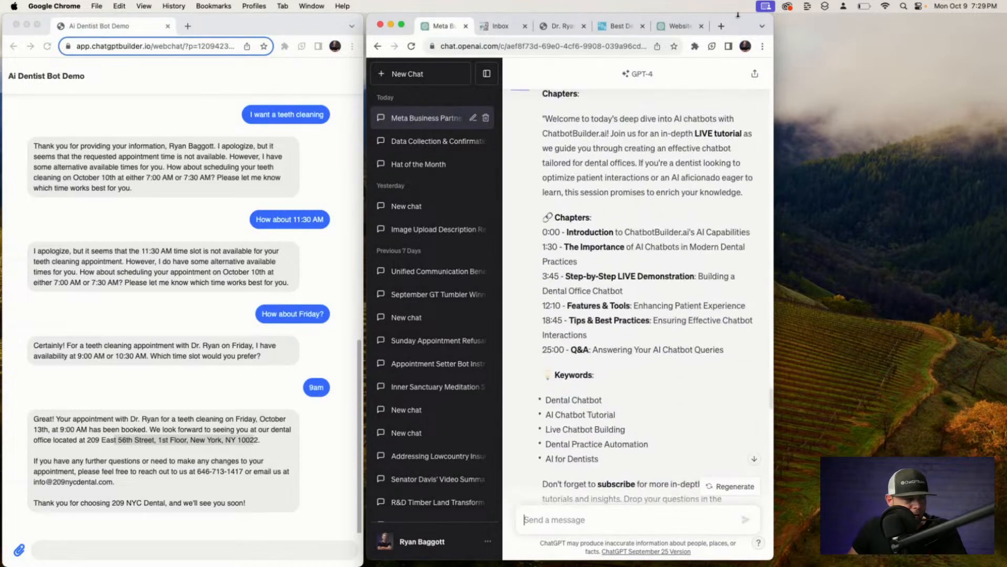
left_click_drag(772, 16, 1006, 23)
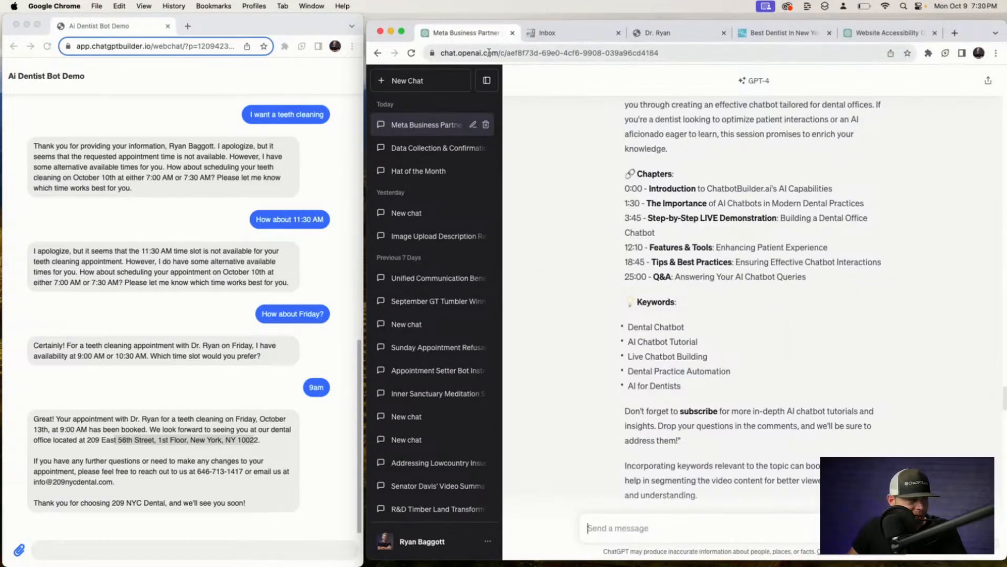
Go to the Templates page under Tools in Chatbot Builder.
left_click(572, 34)
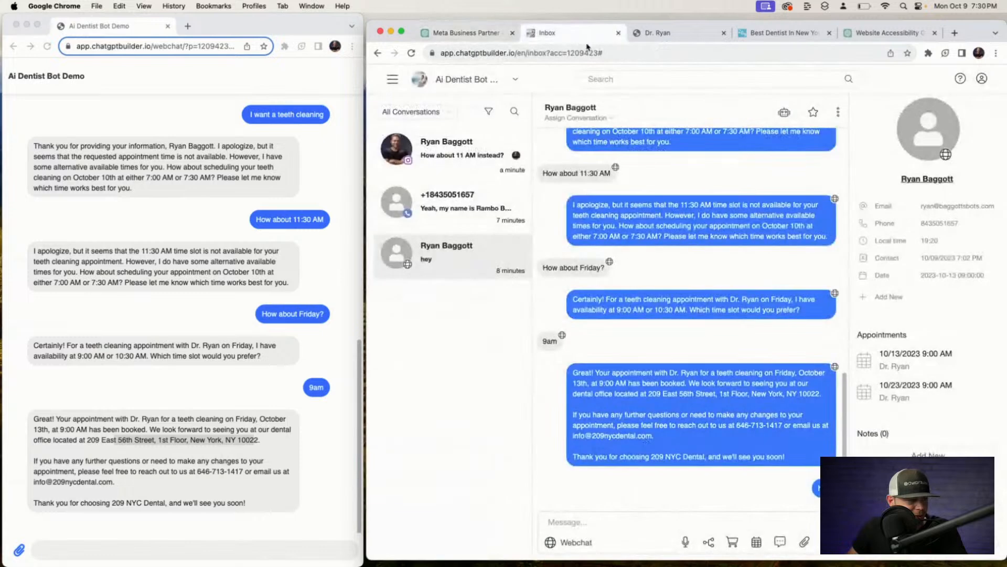
left_click(391, 88)
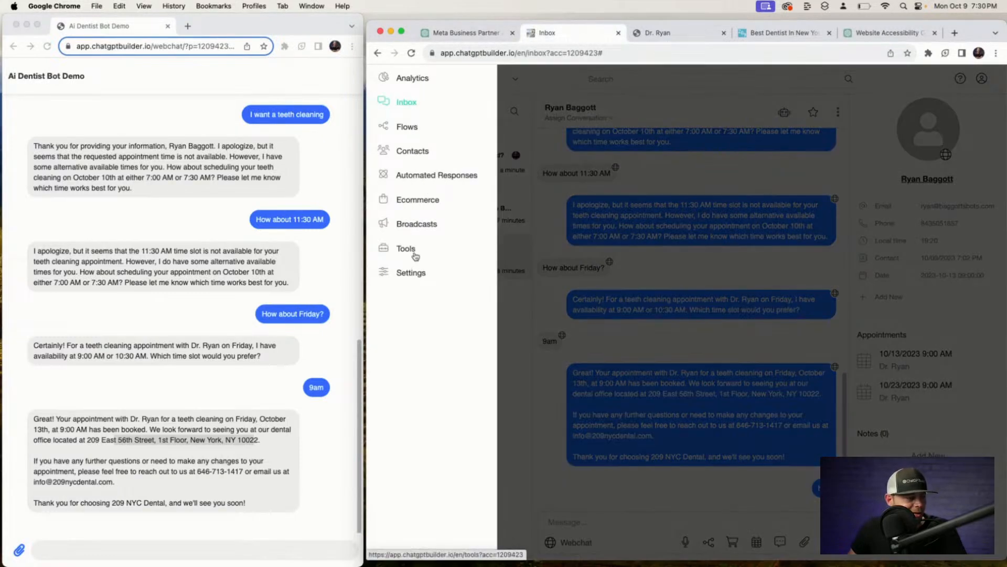
left_click(414, 255)
scroll(787, 468, "down", 5)
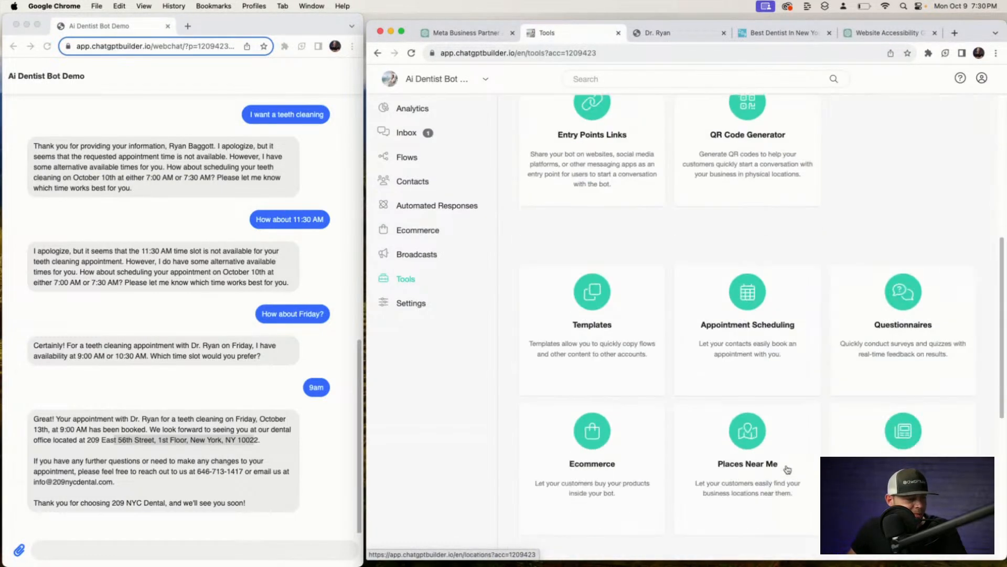
scroll(720, 463, "down", 1)
left_click(593, 283)
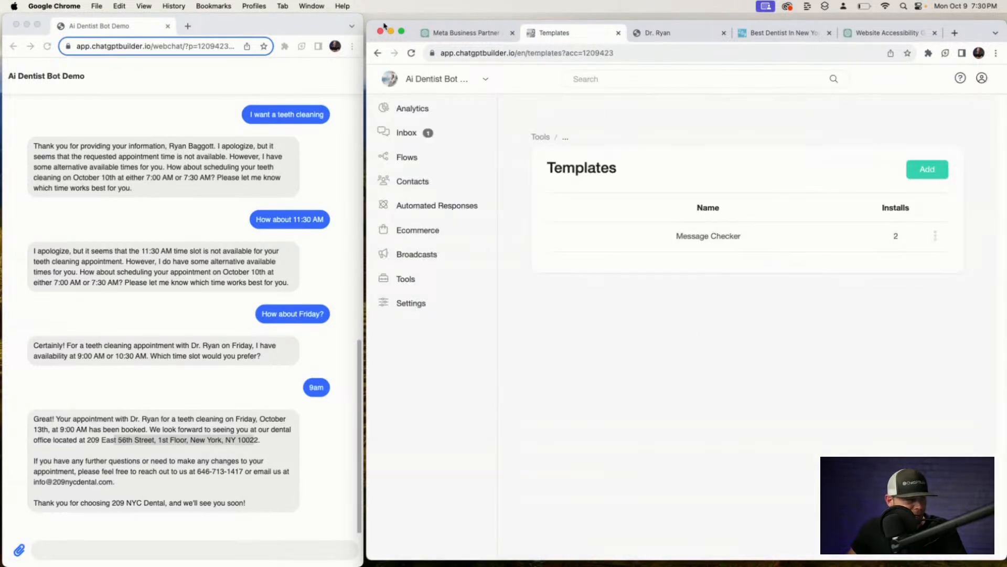
left_click_drag(374, 21, 361, 12)
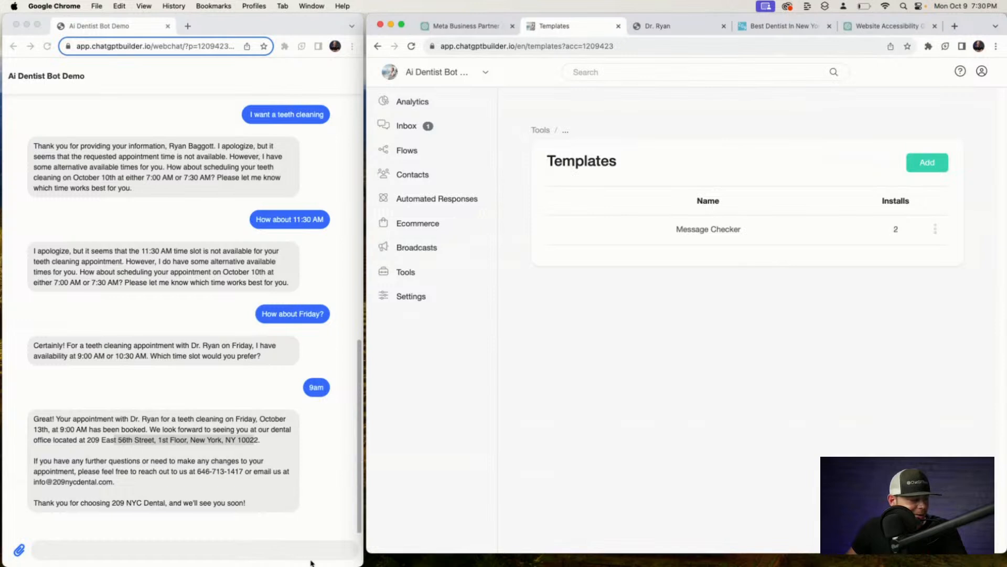
Send 'hwey' from the webchat, then turn the bot on for that conversation in the inbox.
left_click(307, 551)
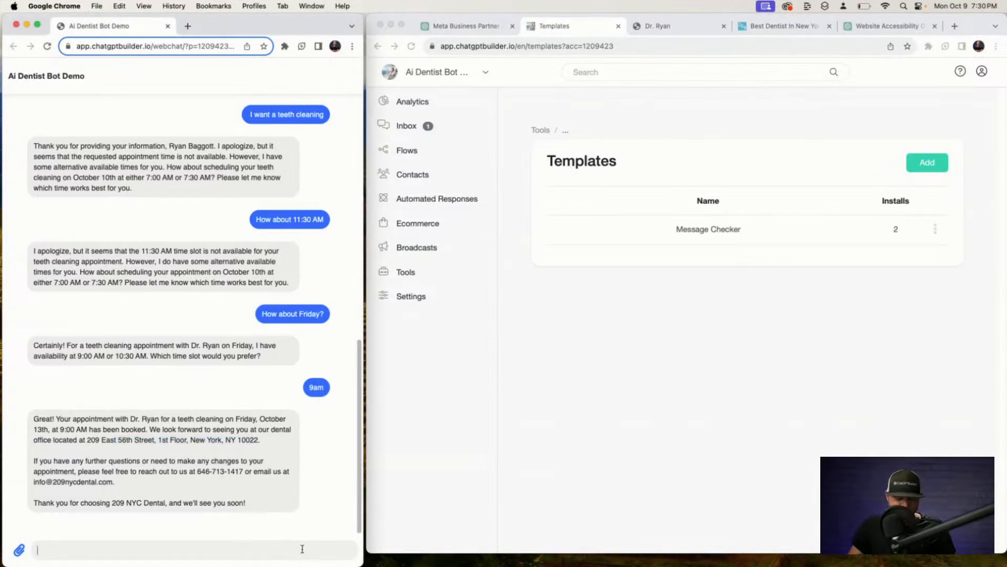
type("hwey")
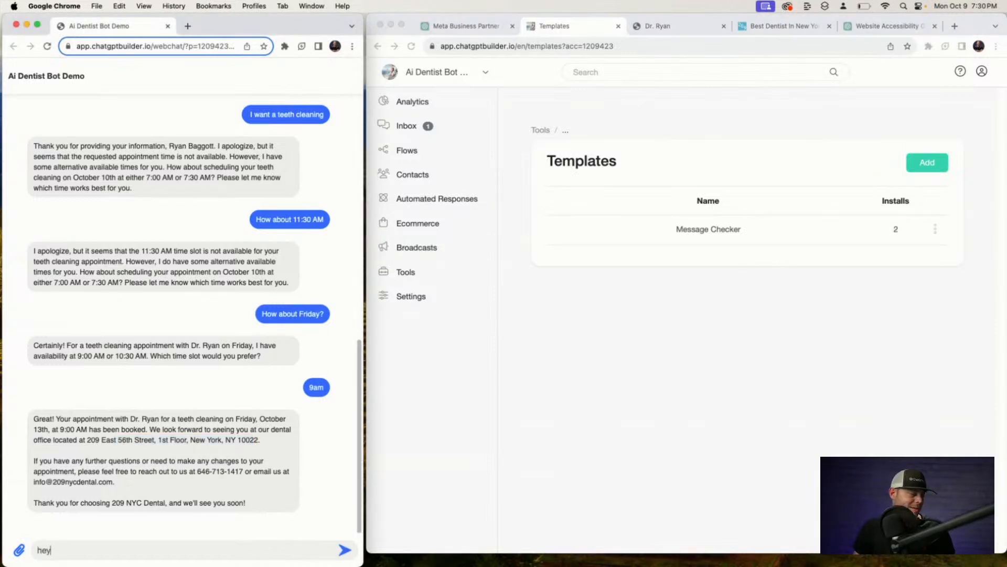
key("Return")
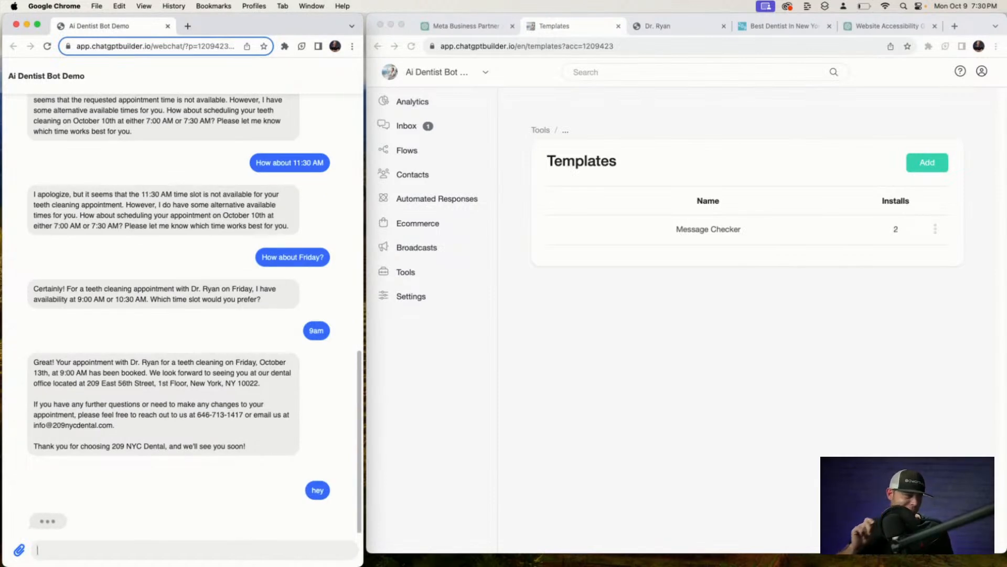
left_click(407, 126)
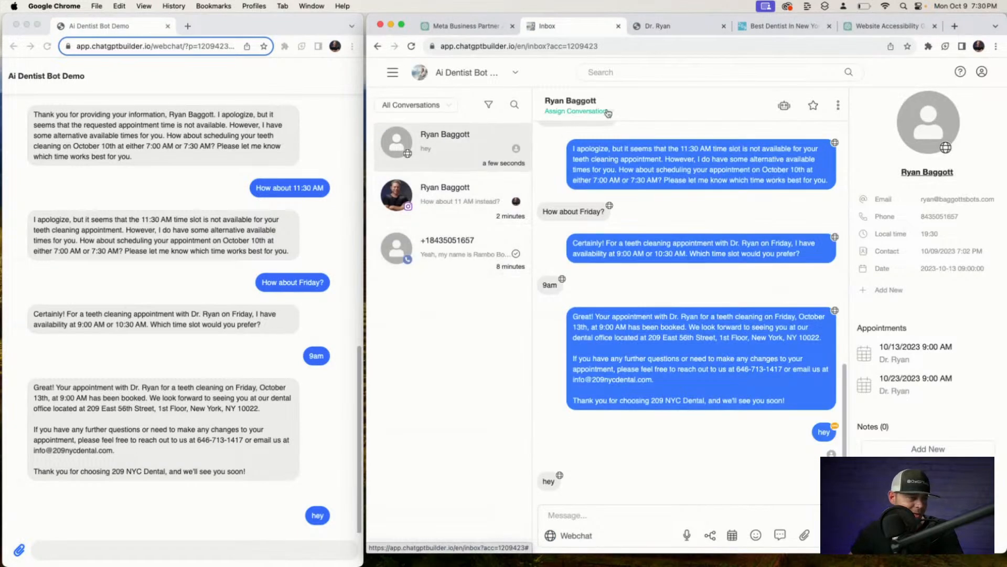
left_click(784, 105)
scroll(315, 498, "down", 1)
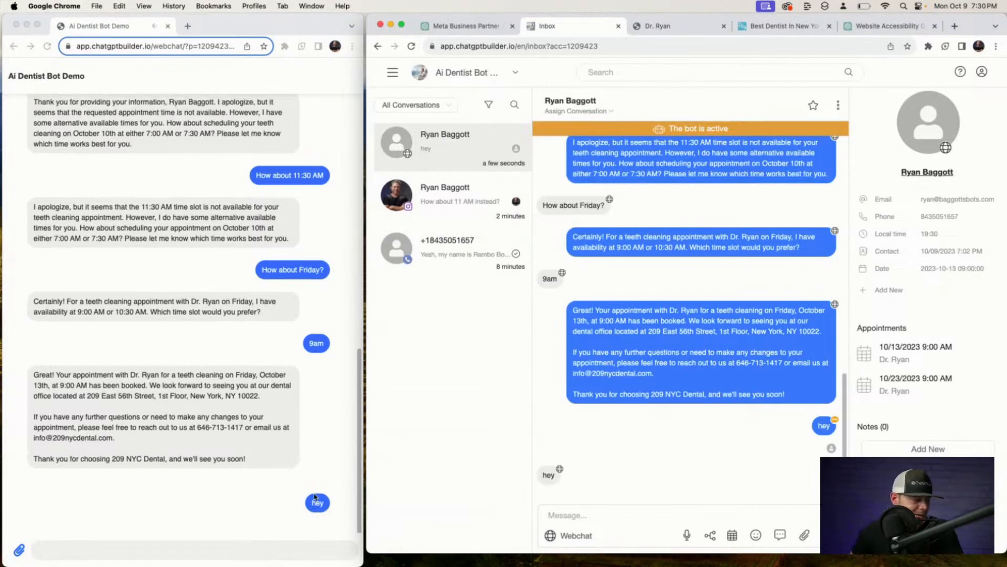
Test the bot from the webchat with the messages 'hey', 'whats up', '?' and '??'.
left_click(320, 503)
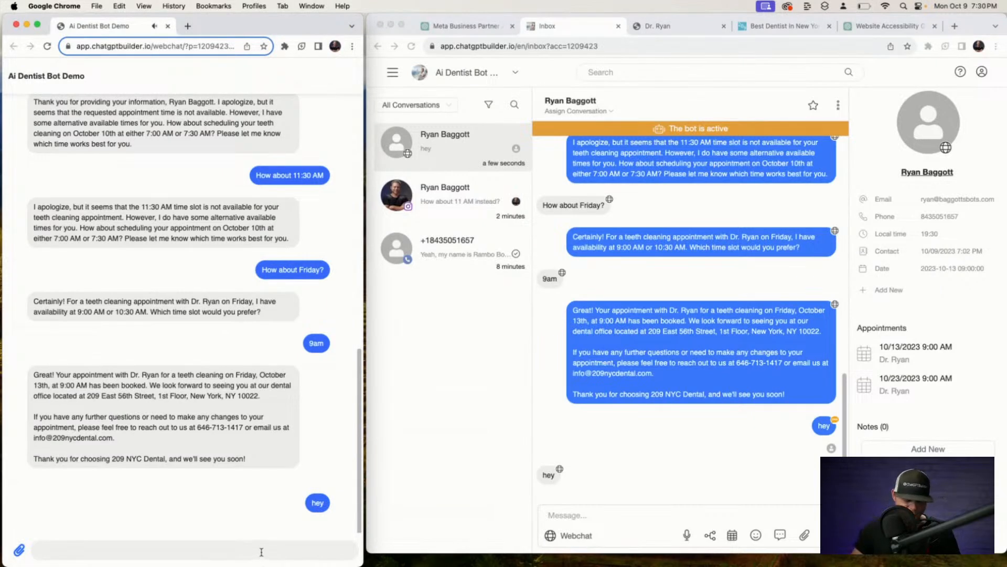
type("hey")
key("Return")
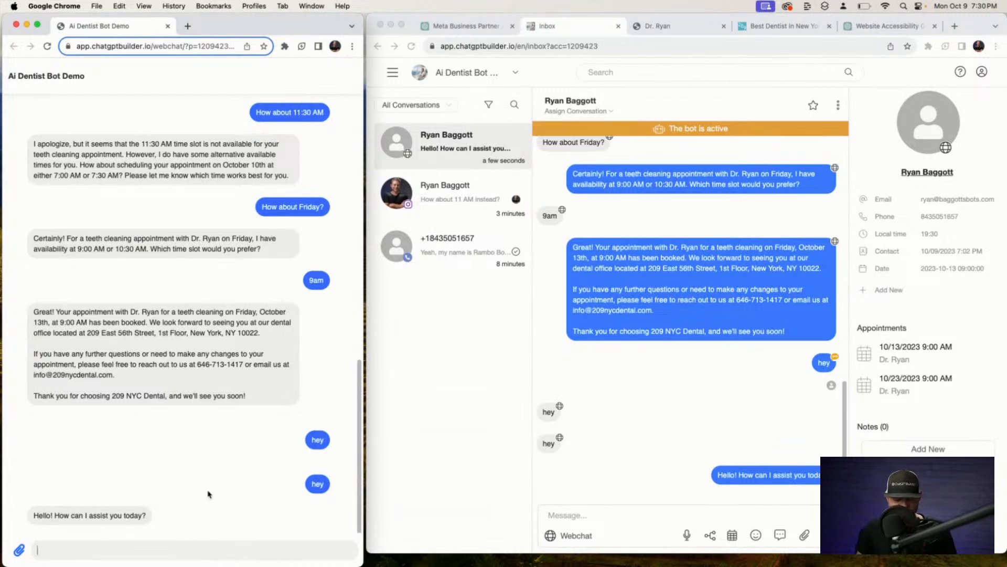
type("whats up")
key("Return")
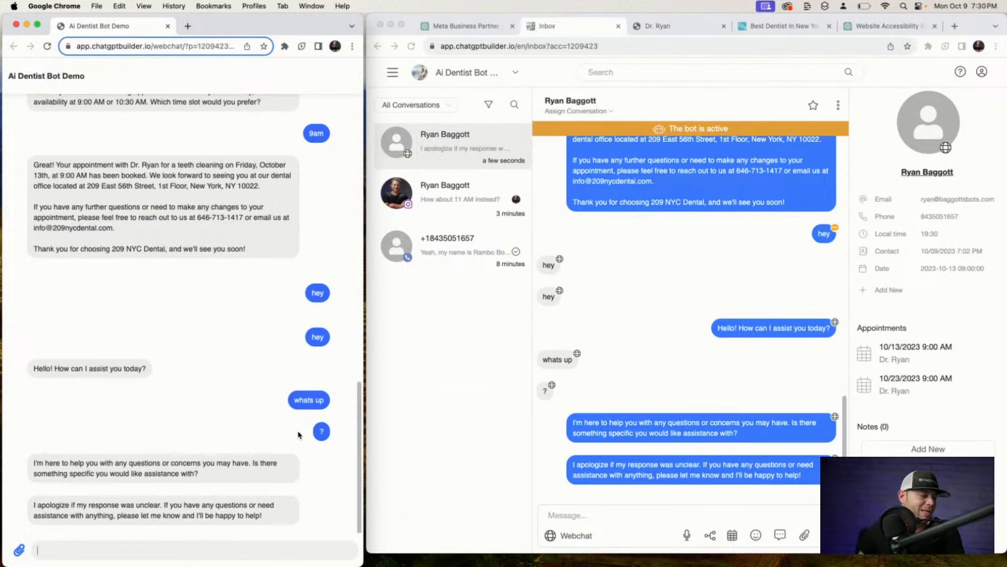
type("?")
key("Return")
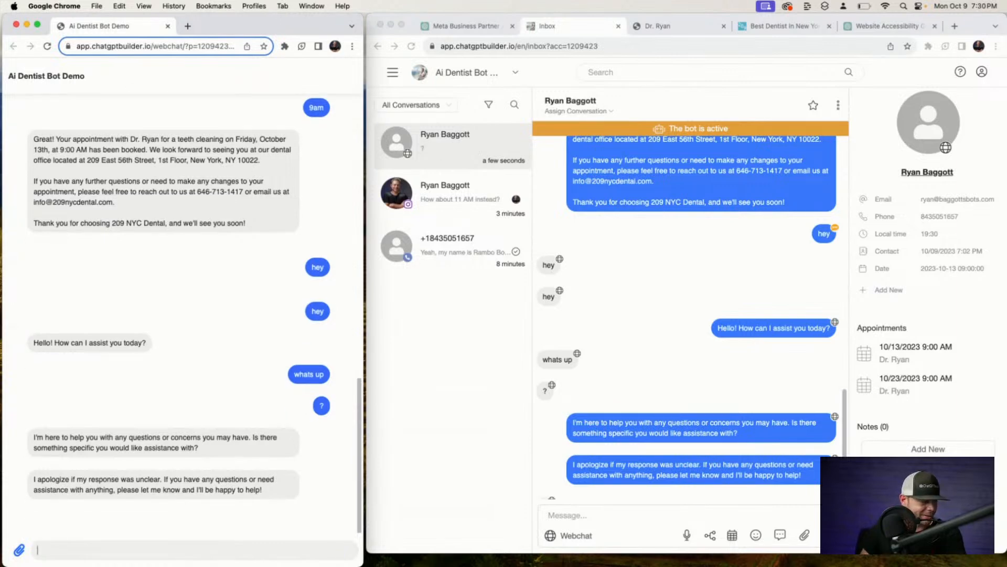
type("??")
key("Return")
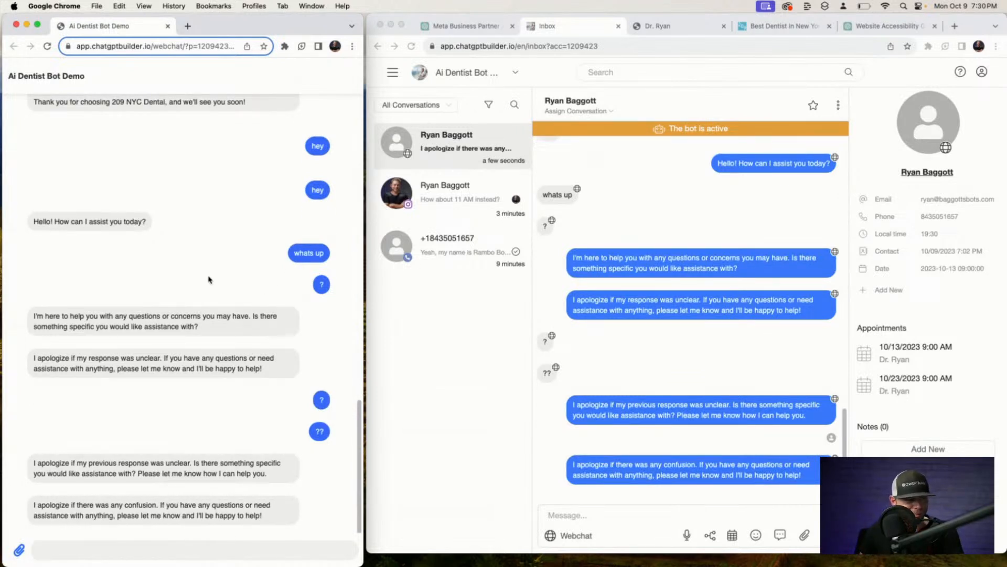
left_click(390, 75)
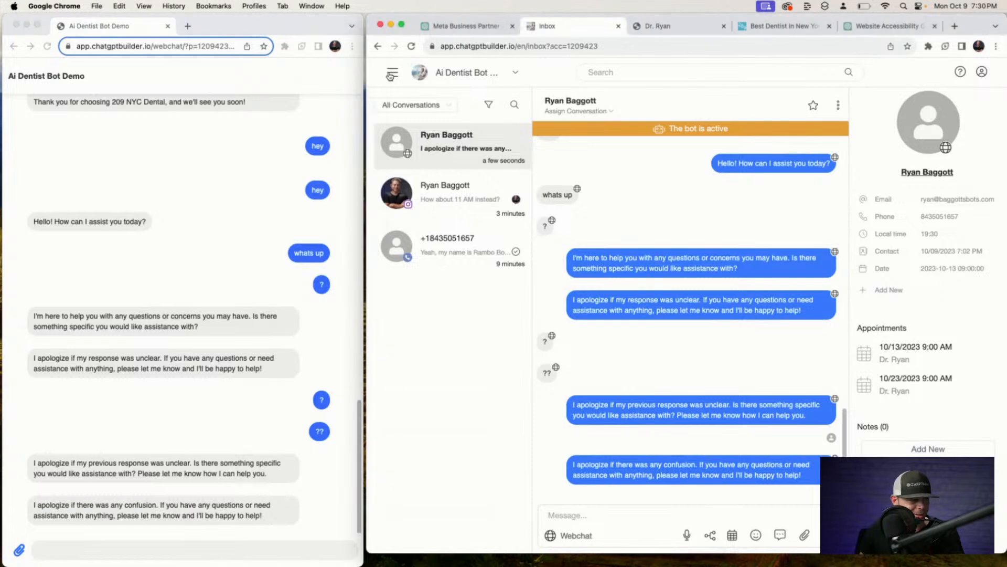
In the Default checker flow, delete the Send Email step and move Send Reply beside Check Relevancy.
left_click(390, 75)
left_click(410, 120)
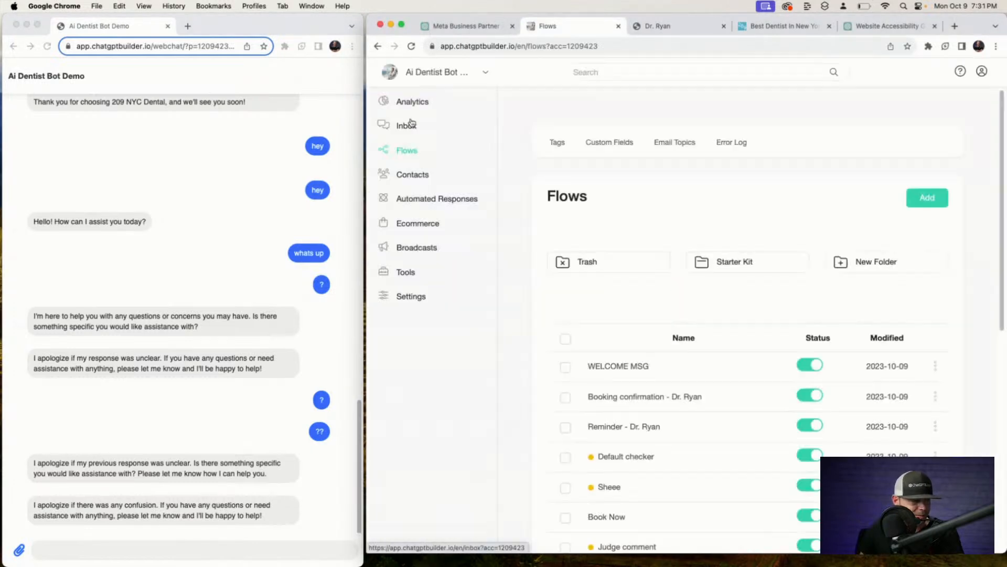
scroll(649, 394, "down", 5)
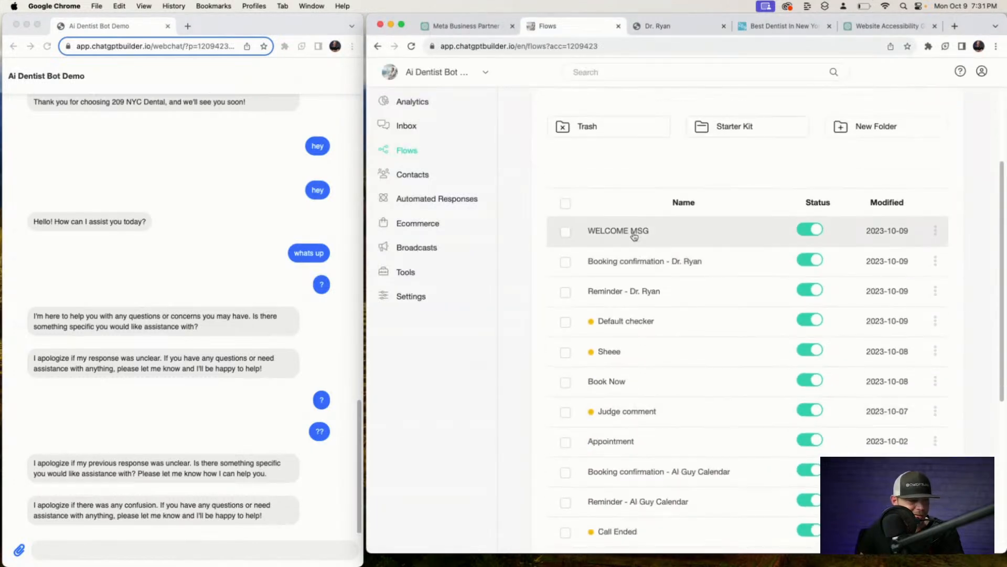
left_click(656, 329)
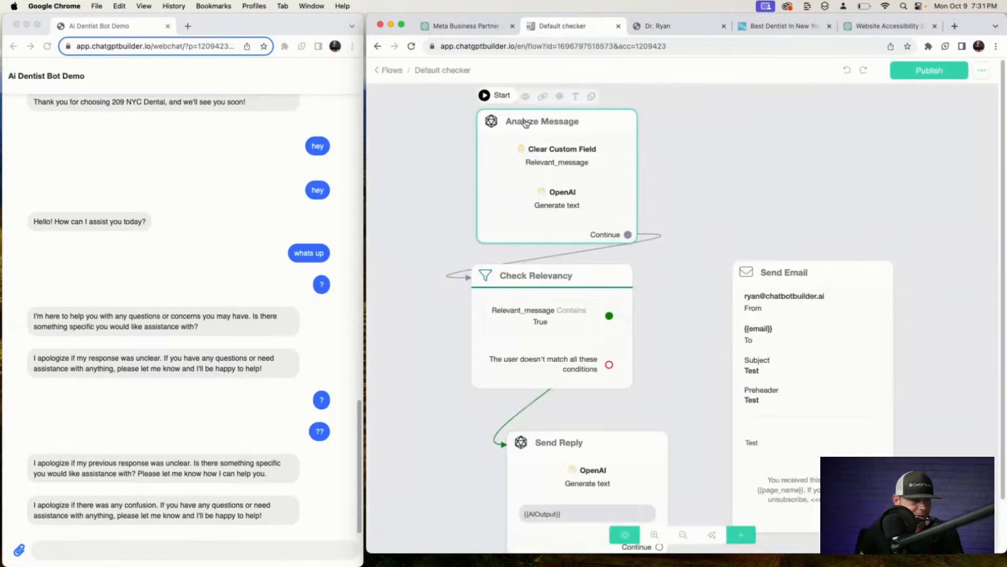
left_click(864, 249)
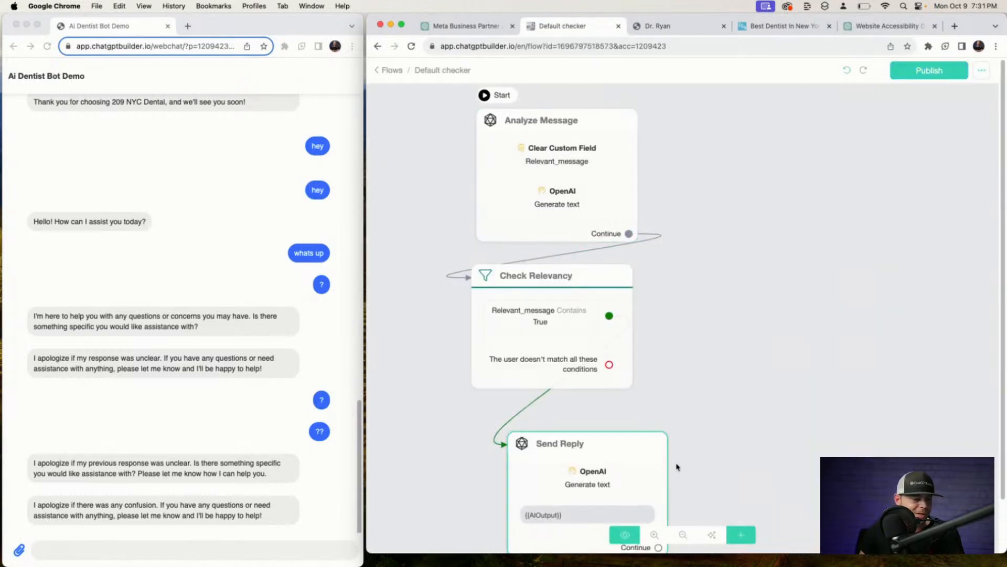
left_click_drag(646, 477, 613, 461)
left_click_drag(583, 232, 574, 234)
left_click_drag(573, 343, 579, 344)
left_click_drag(589, 434, 942, 214)
left_click_drag(763, 331, 427, 339)
left_click_drag(544, 289, 615, 291)
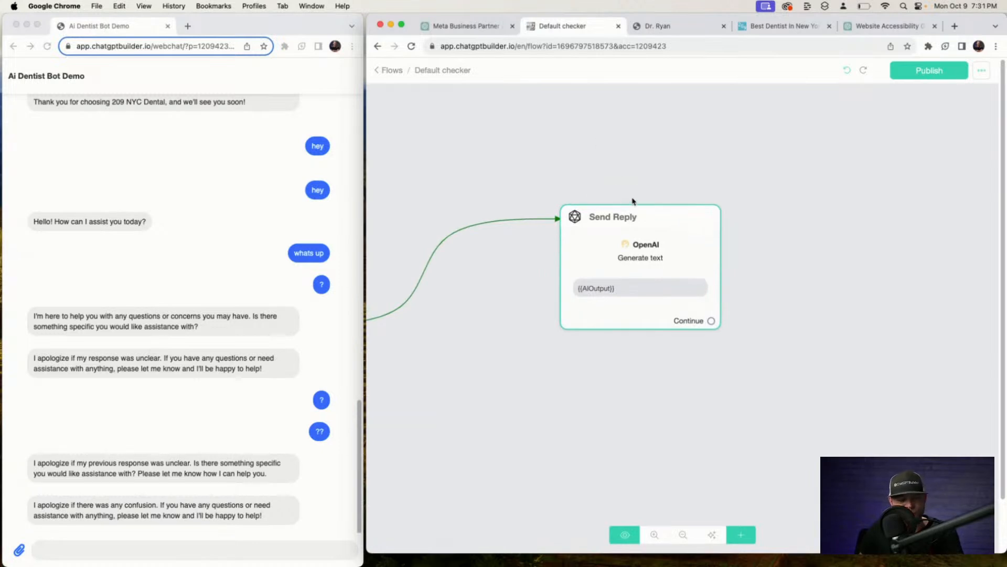
Review the Send Reply step's OpenAI prompt, then close its settings.
mouse_move(623, 248)
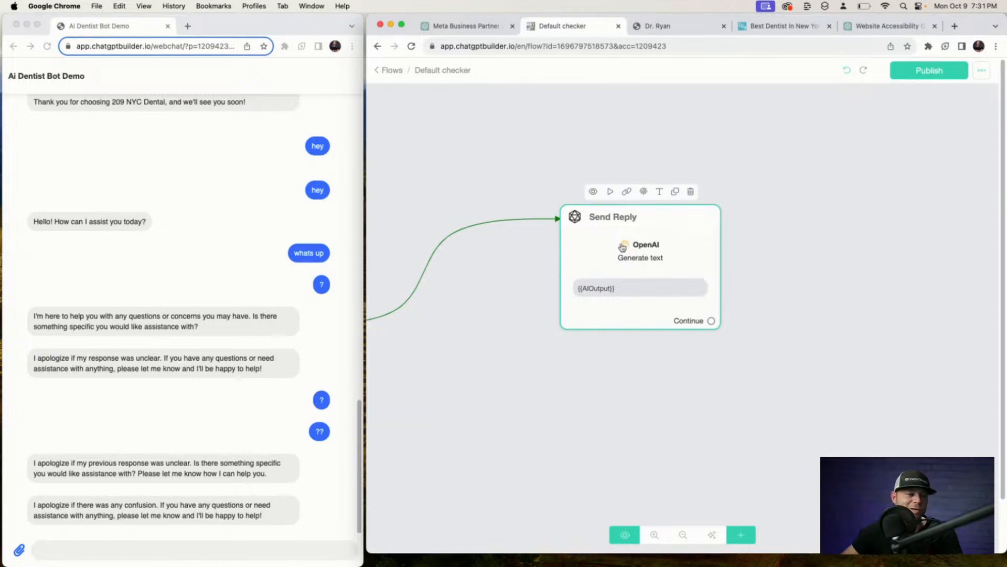
left_click(623, 247)
left_click(557, 223)
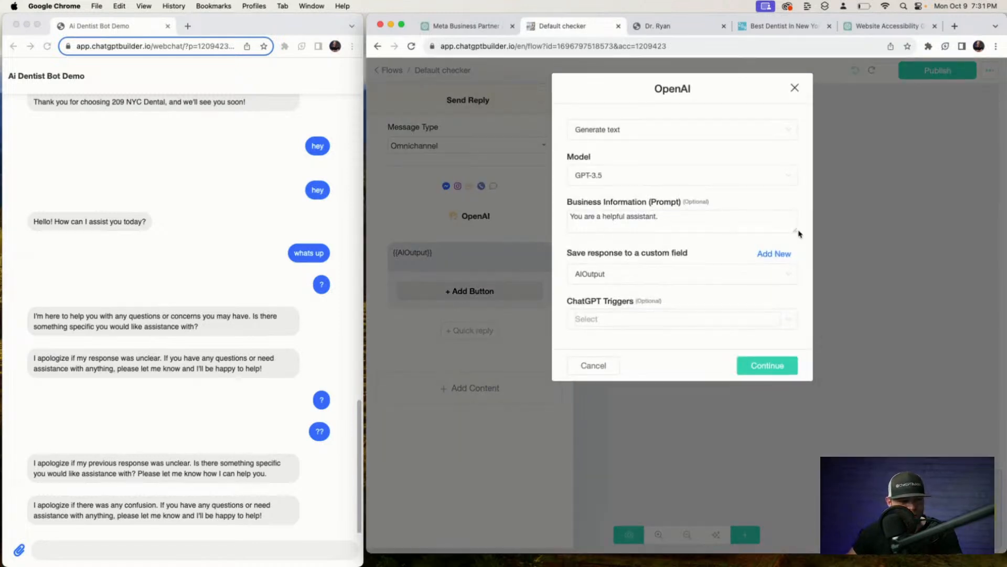
left_click_drag(799, 234, 797, 286)
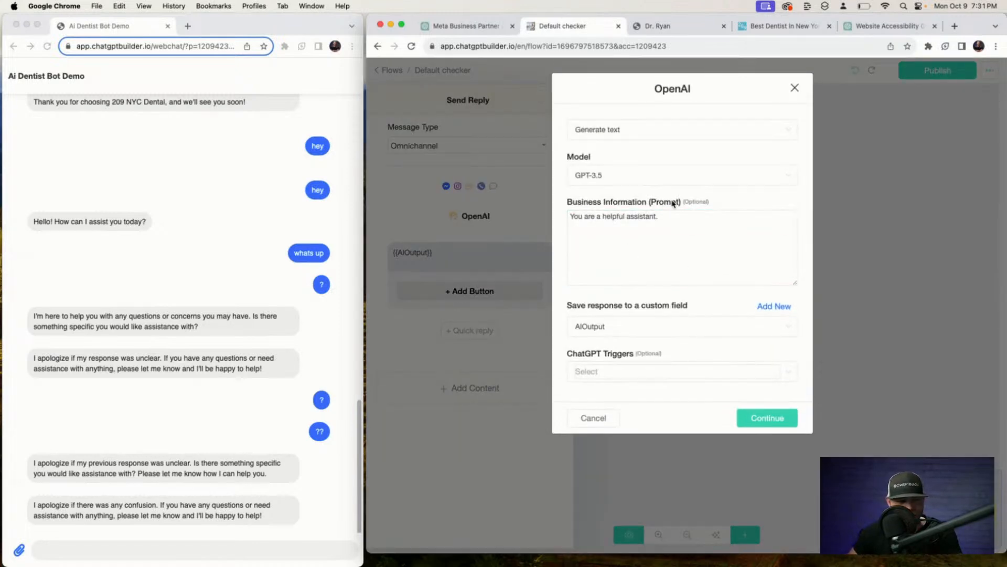
left_click(795, 87)
left_click(724, 146)
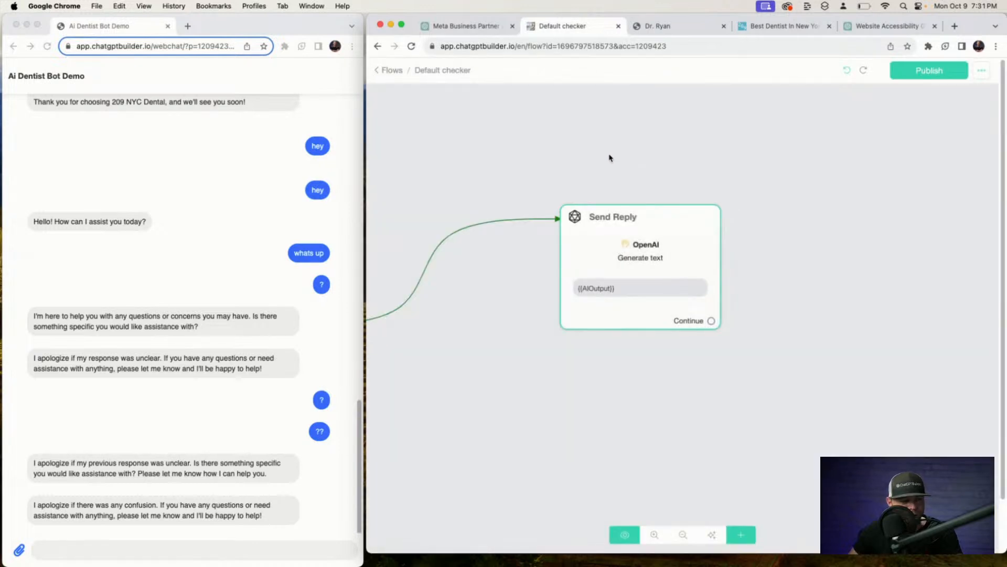
Line up Analyze Message, Check Relevancy and Send Reply in a left-to-right row.
left_click_drag(609, 157, 875, 159)
left_click_drag(913, 255, 510, 467)
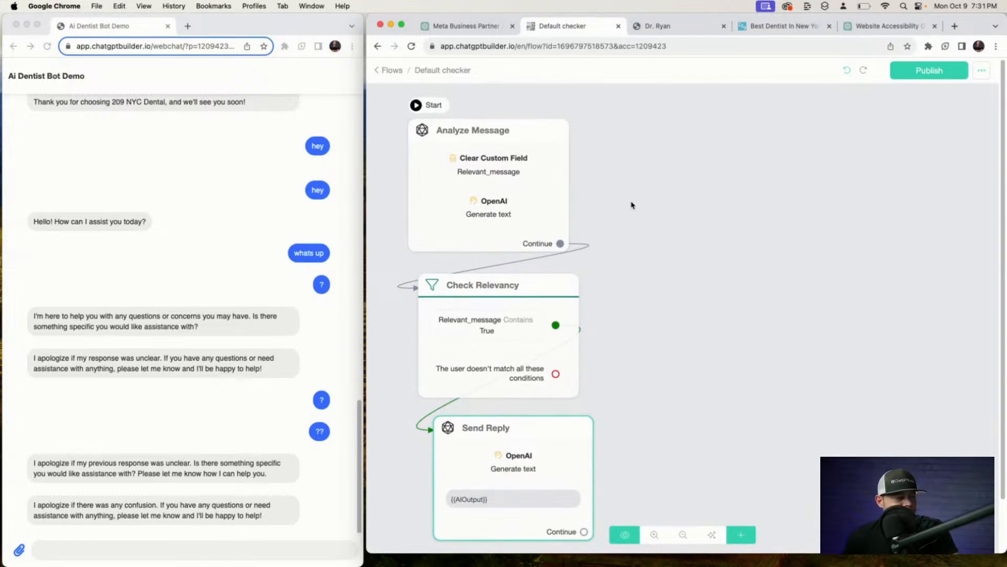
scroll(531, 177, "down", 2)
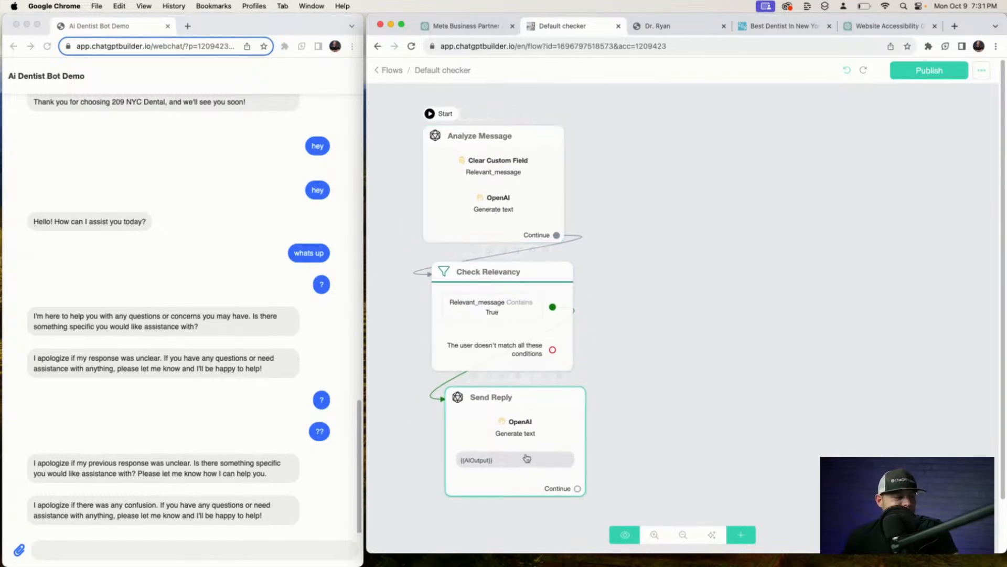
left_click_drag(527, 458, 864, 262)
left_click_drag(542, 338, 720, 263)
left_click_drag(500, 237, 471, 294)
left_click_drag(703, 266, 669, 268)
left_click_drag(838, 263, 809, 265)
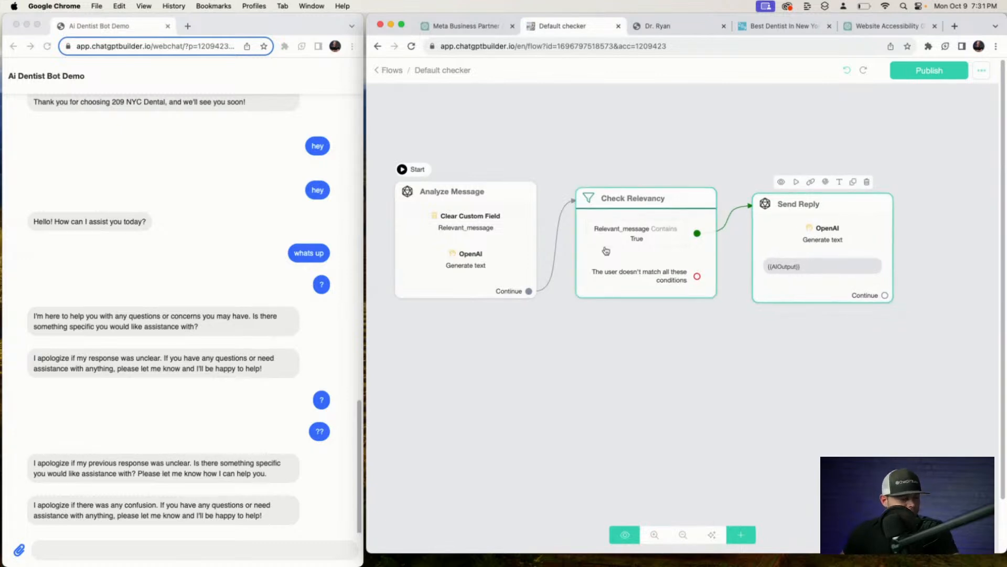
left_click_drag(489, 247, 491, 248)
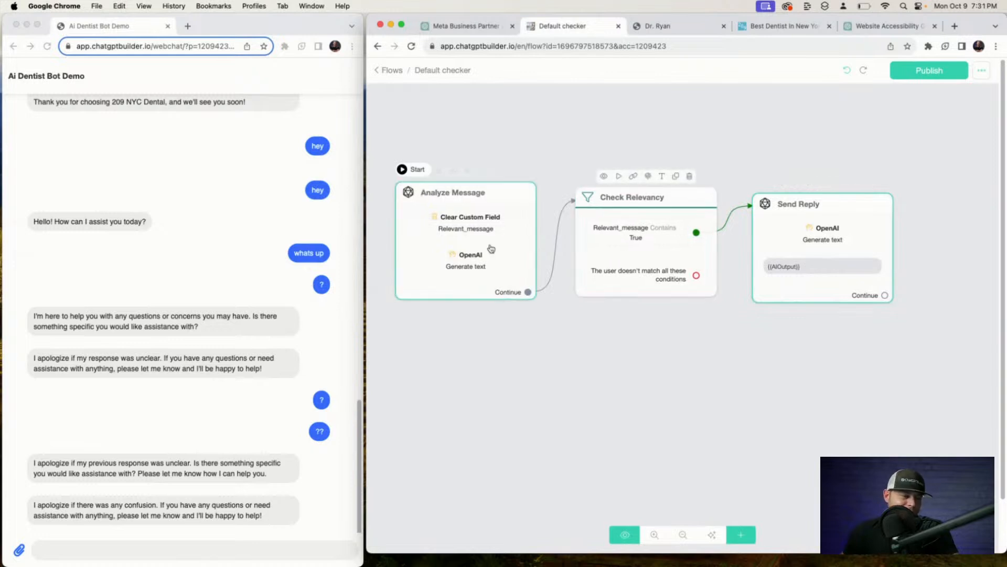
Open the Analyze Message step's OpenAI settings to see its relevancy-checking prompt.
left_click(487, 206)
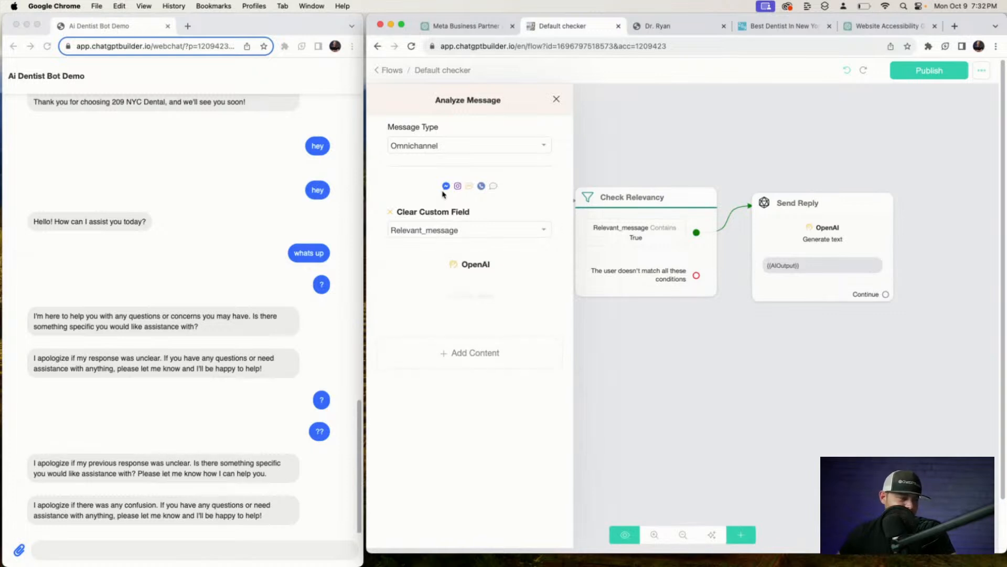
left_click(696, 123)
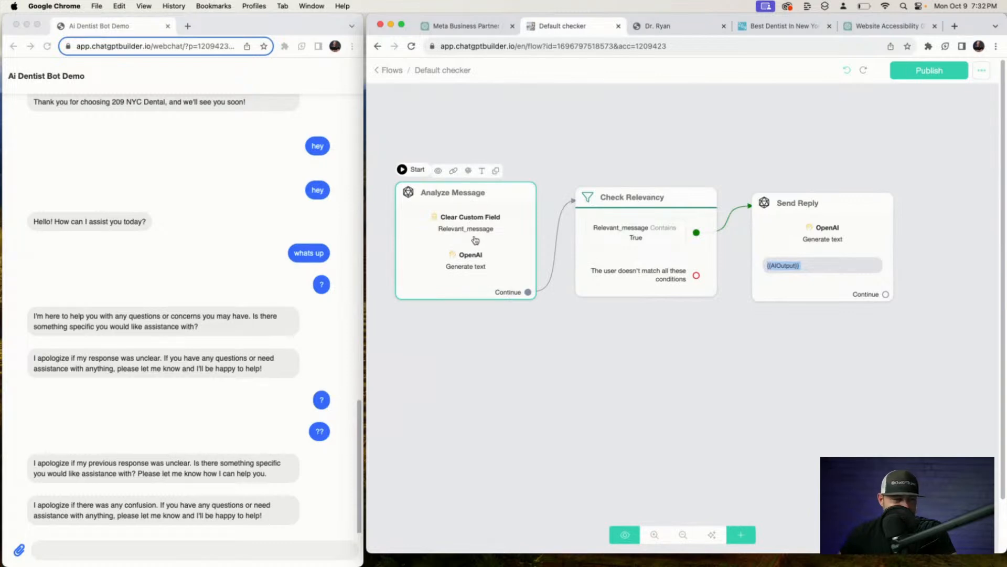
left_click(475, 239)
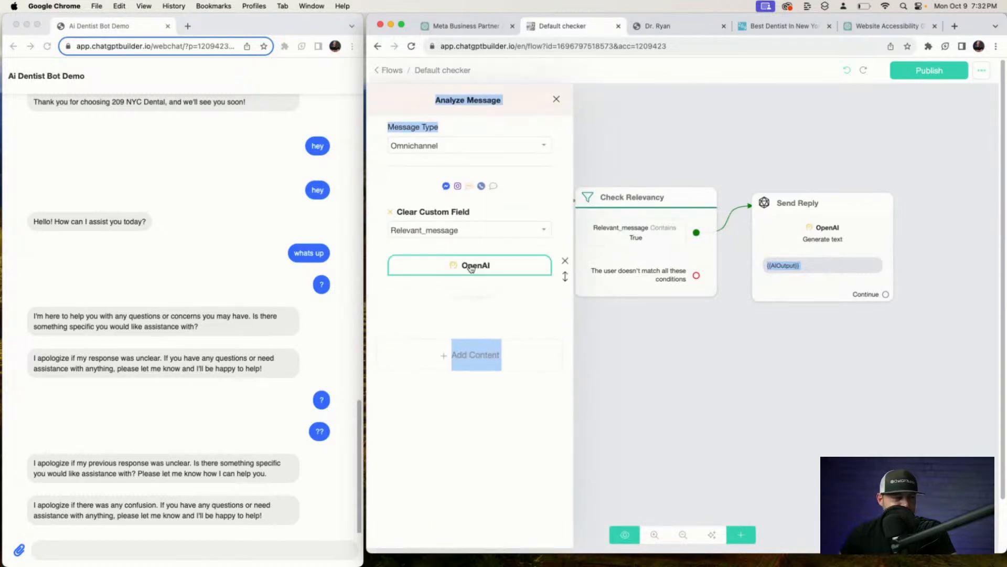
left_click(471, 267)
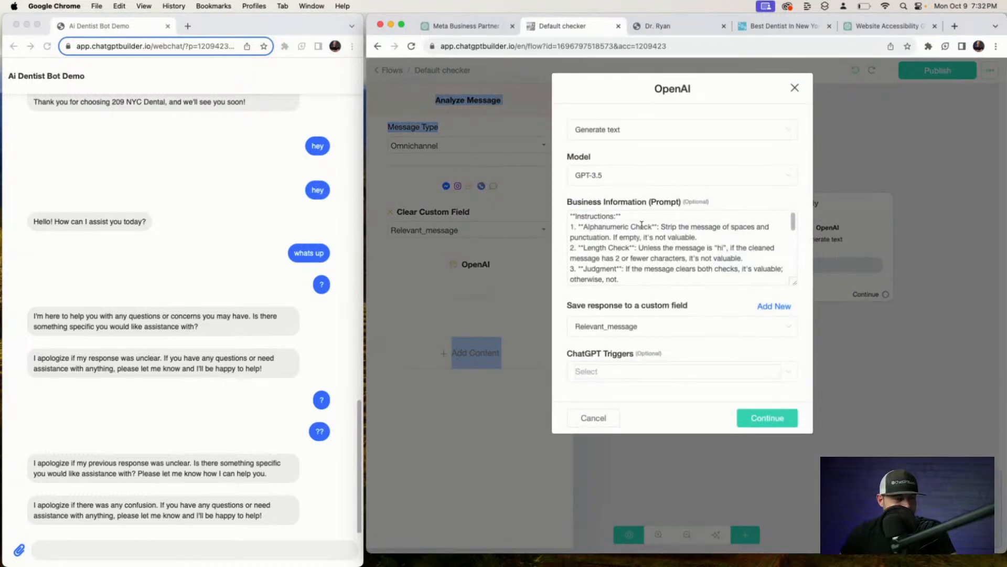
Enlarge the prompt box, review its Instructions and Examples, and close the OpenAI dialog unchanged.
left_click_drag(788, 281, 787, 545)
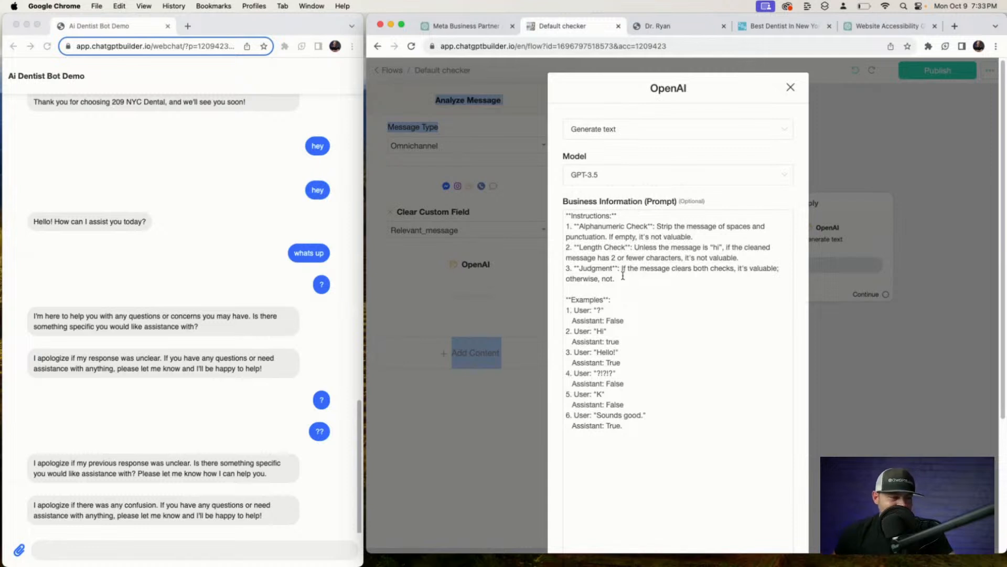
left_click_drag(618, 279, 522, 190)
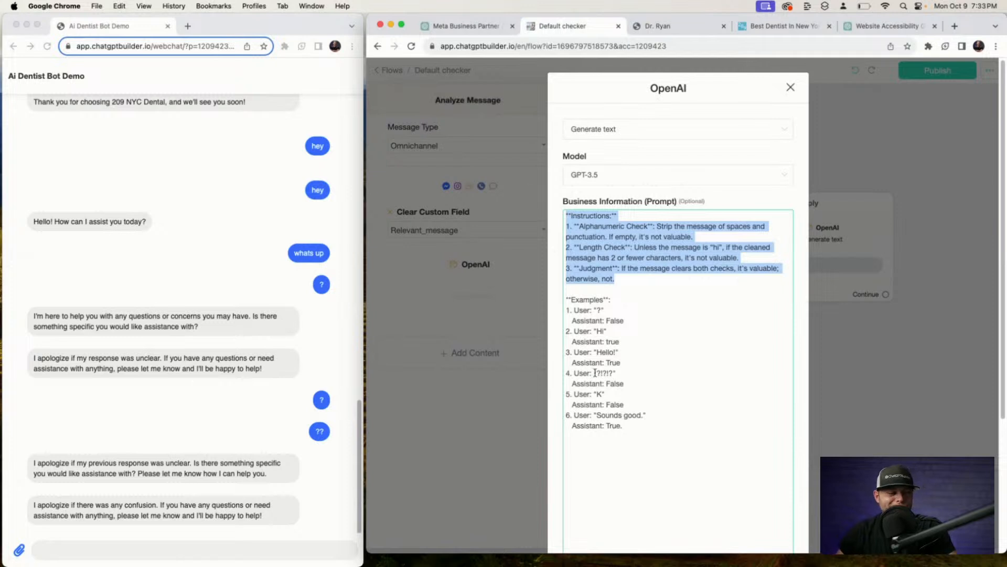
left_click_drag(642, 430, 564, 303)
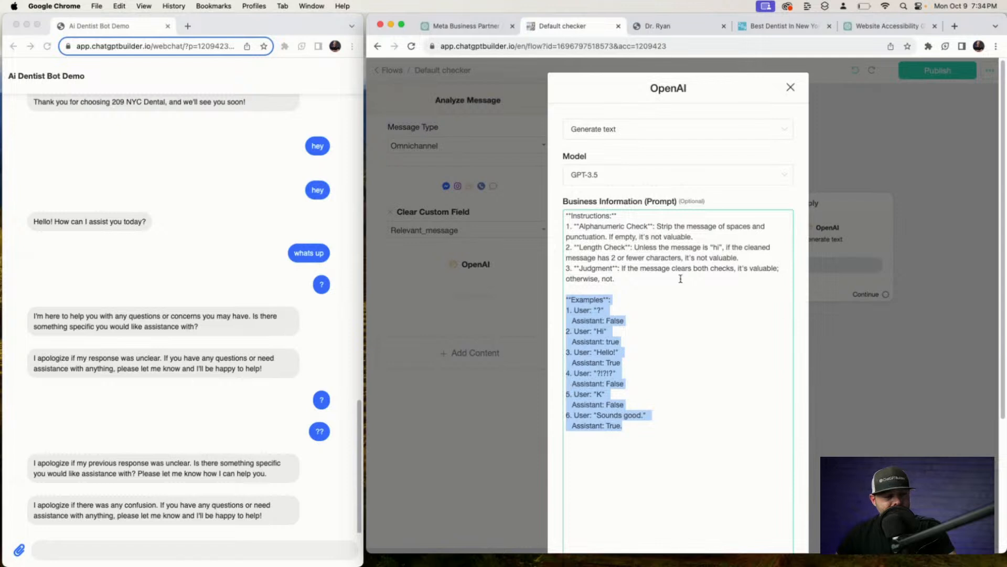
left_click(613, 294)
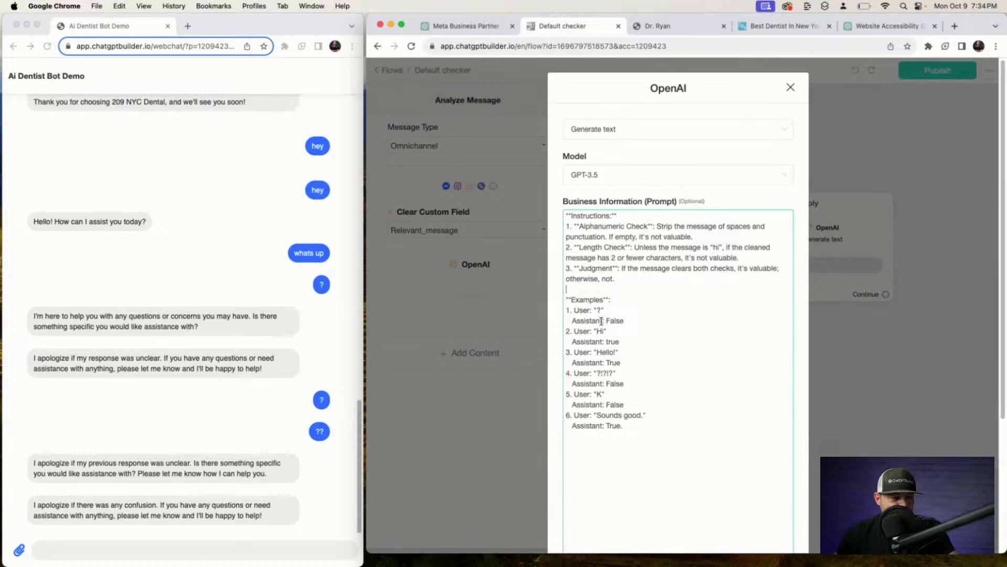
left_click_drag(569, 319, 620, 324)
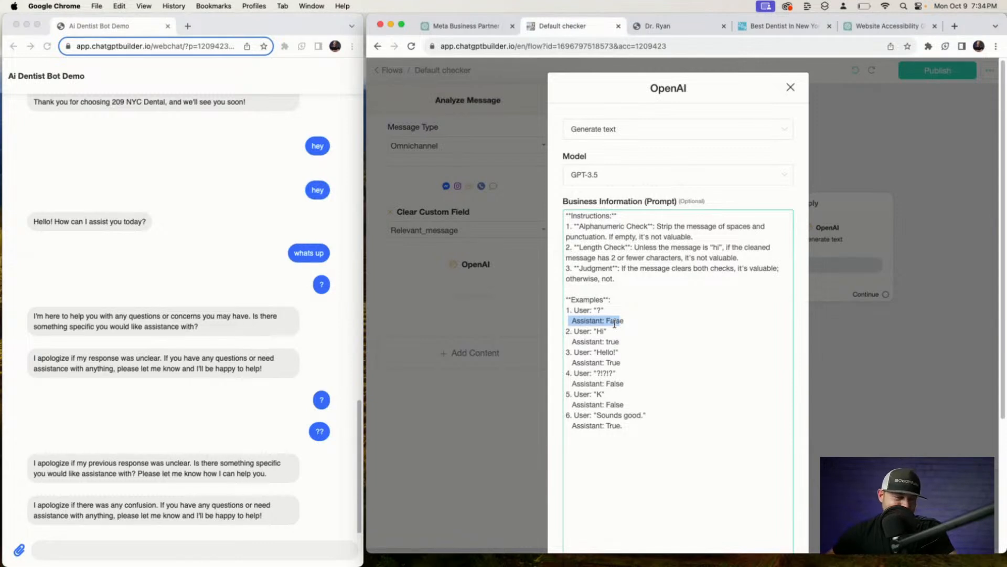
left_click(641, 318)
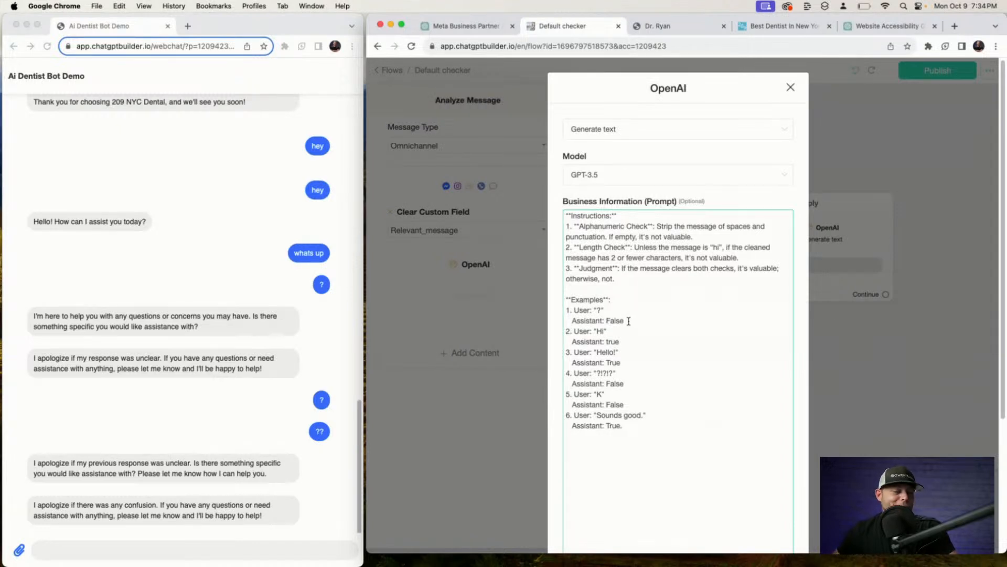
scroll(626, 256, "down", 1)
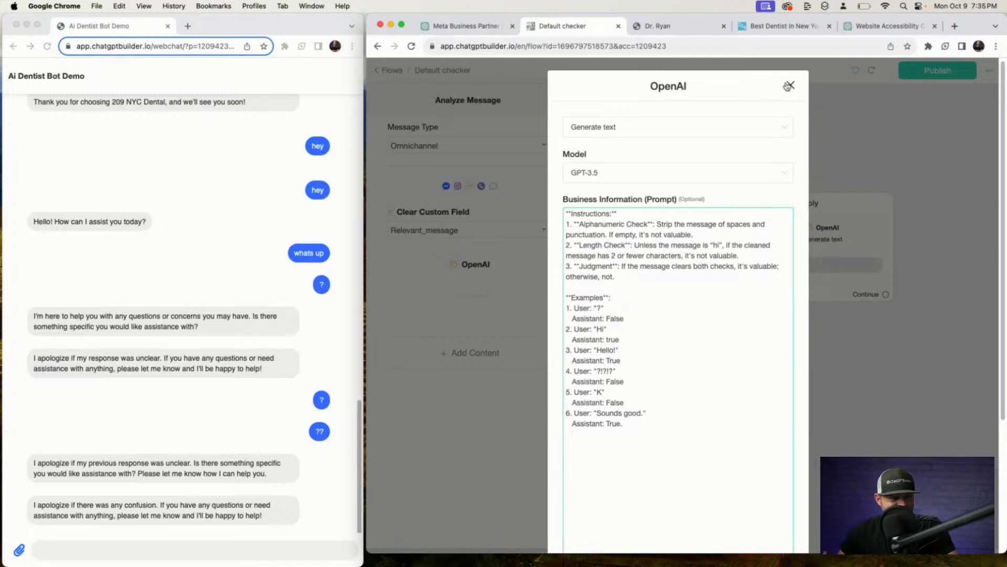
right_click(787, 84)
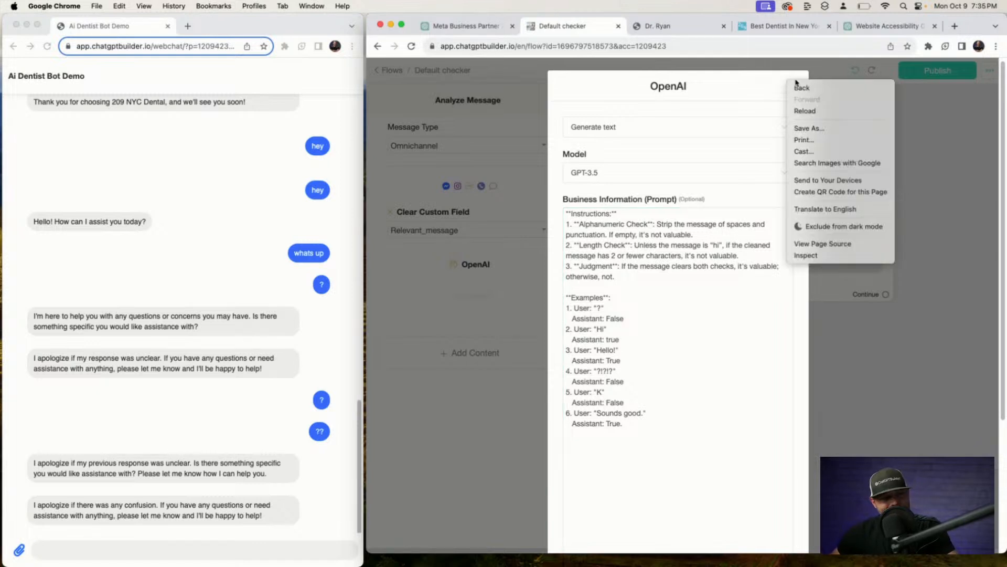
left_click(758, 87)
left_click(790, 86)
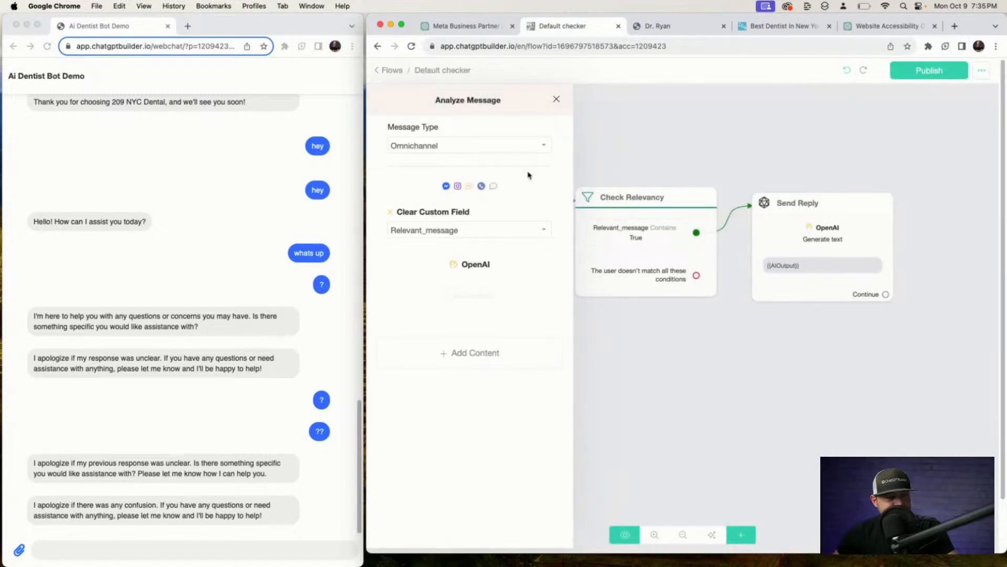
Add a Condition step below Check Relevancy, then delete the extra Condition #1.
left_click(696, 127)
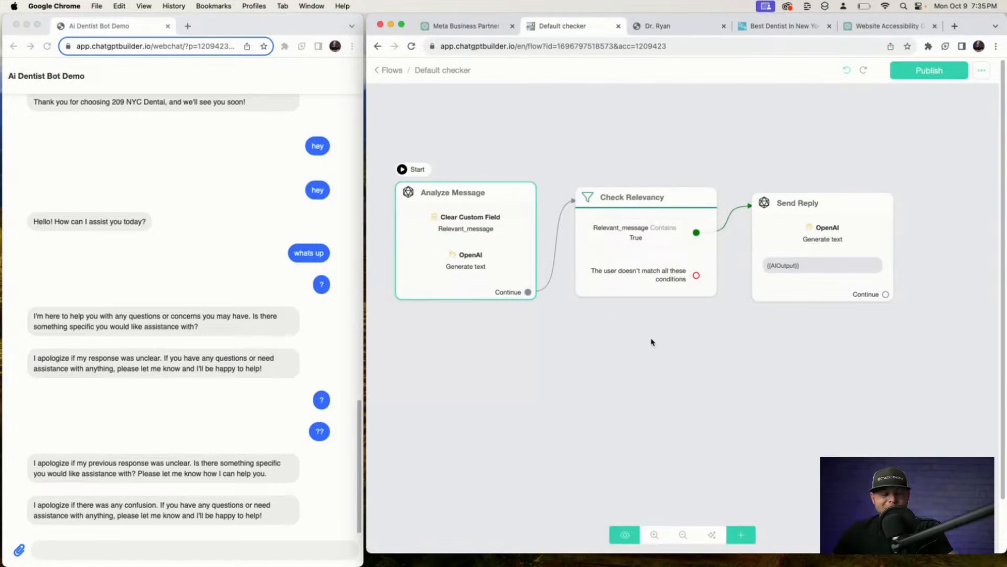
left_click(672, 212)
scroll(672, 212, "up", 2)
scroll(672, 213, "down", 1)
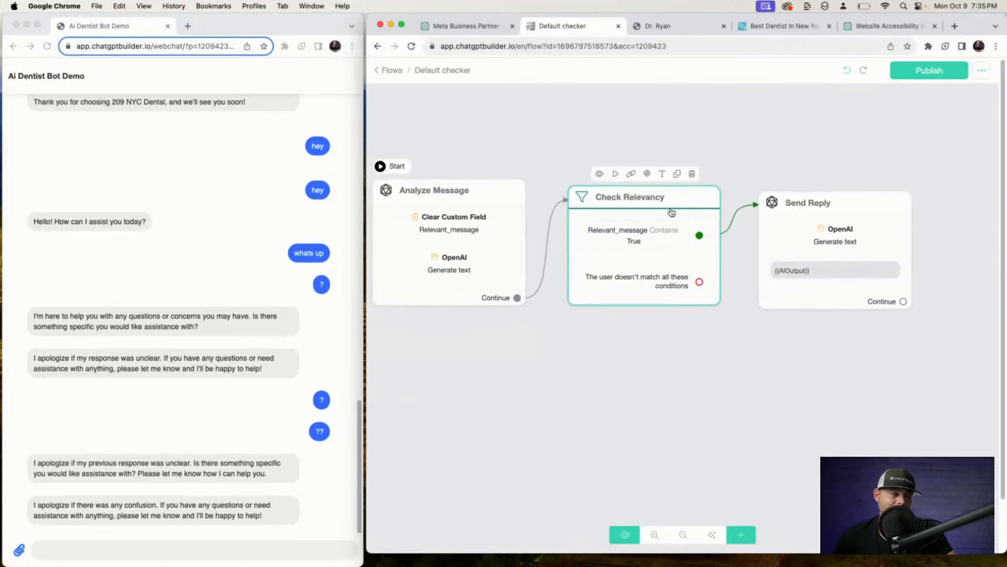
left_click(741, 535)
left_click(755, 419)
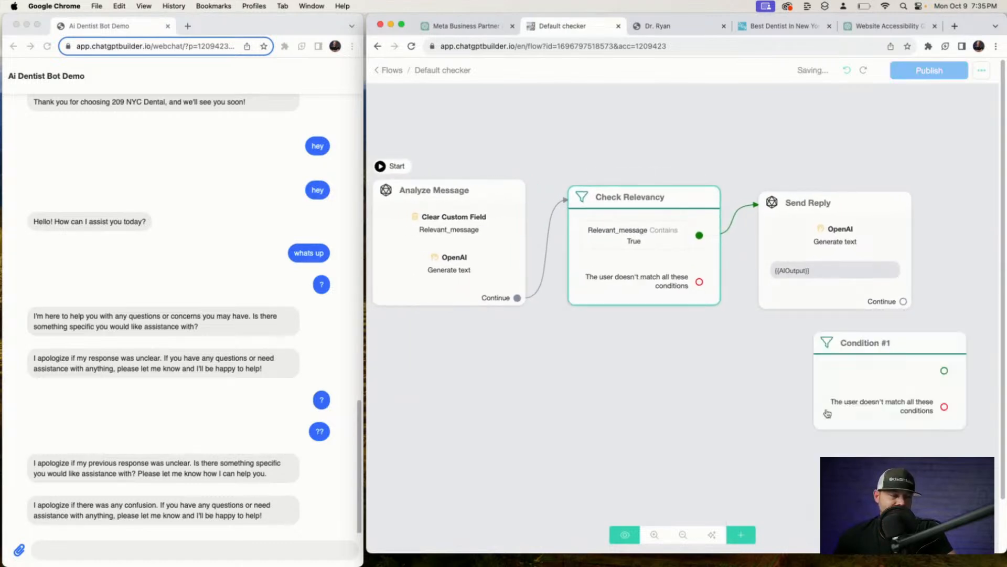
left_click_drag(850, 407, 572, 404)
left_click(660, 315)
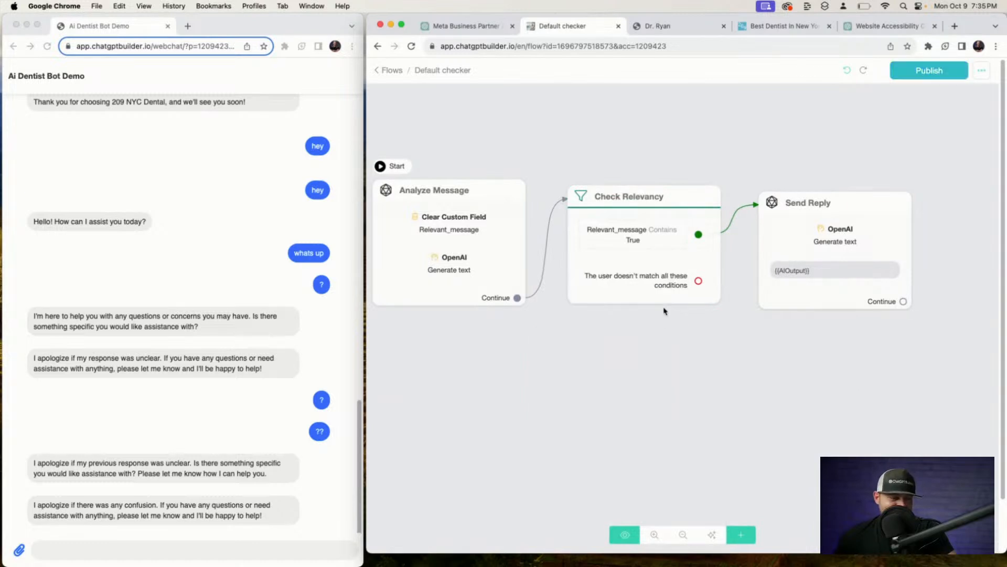
Inspect Check Relevancy's settings, then open Analyze Message's OpenAI text-generation settings.
left_click(634, 262)
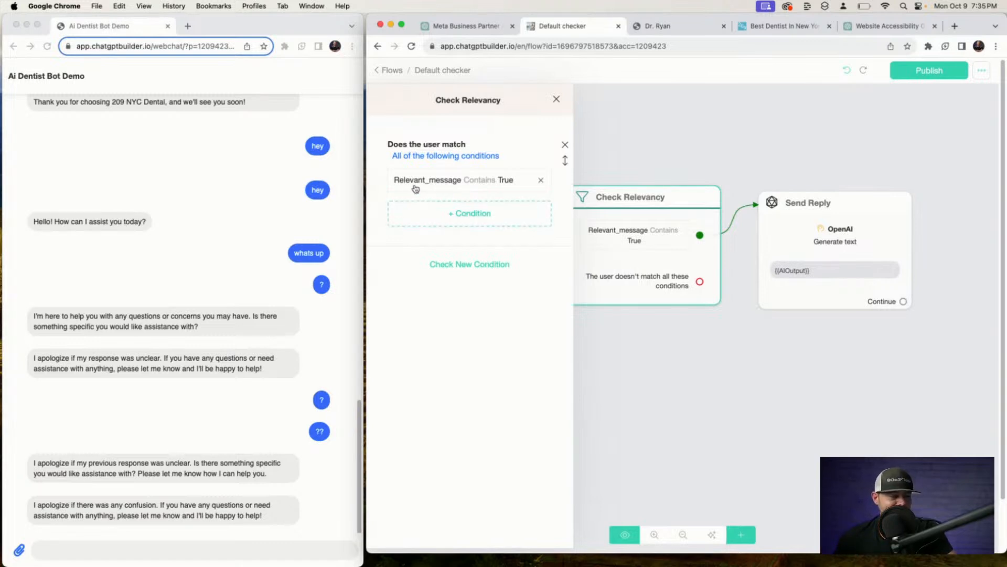
left_click(684, 178)
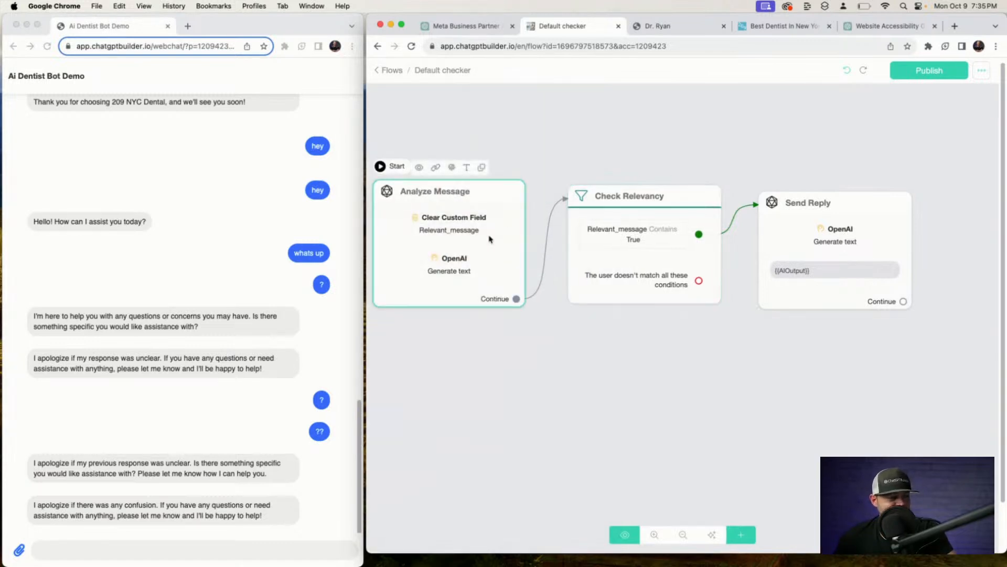
left_click(521, 236)
left_click(475, 270)
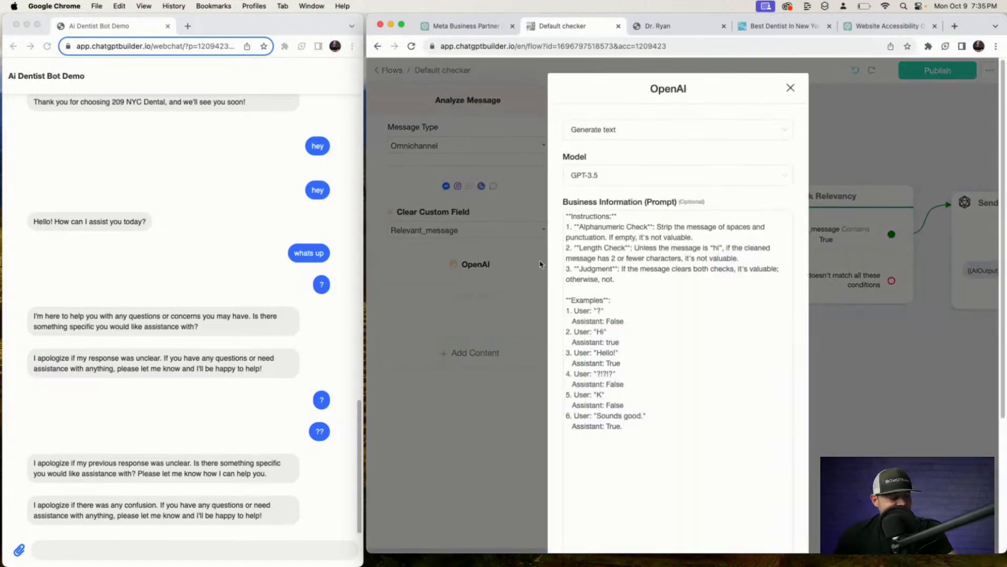
Cancel the OpenAI prompt dialog, close the Analyze Message panel, and bring Send Reply into view.
scroll(623, 271, "down", 5)
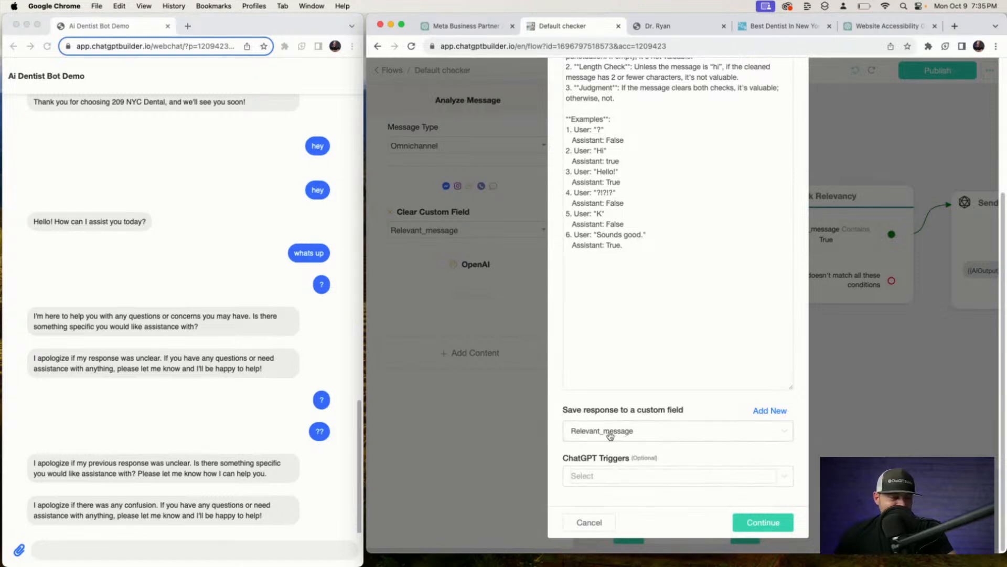
left_click(584, 522)
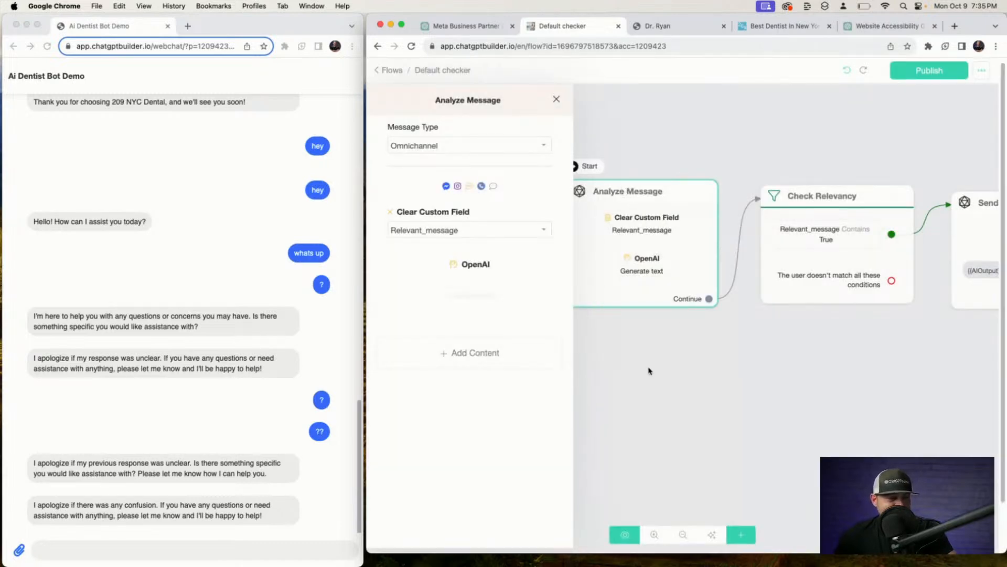
left_click(619, 347)
left_click_drag(718, 348, 551, 353)
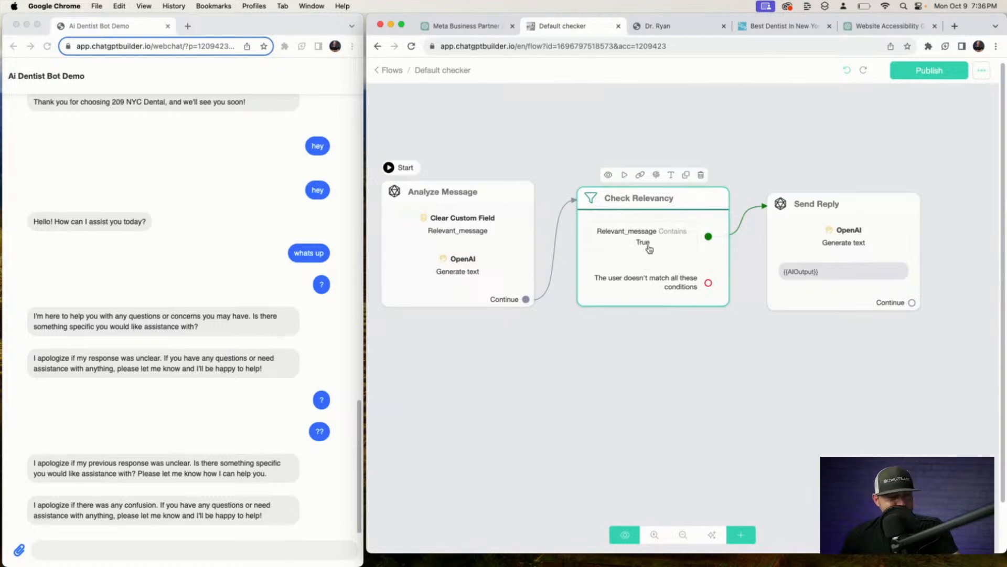
Nudge Send Reply into place, zoom out slightly, and publish the Default checker flow.
left_click(793, 210)
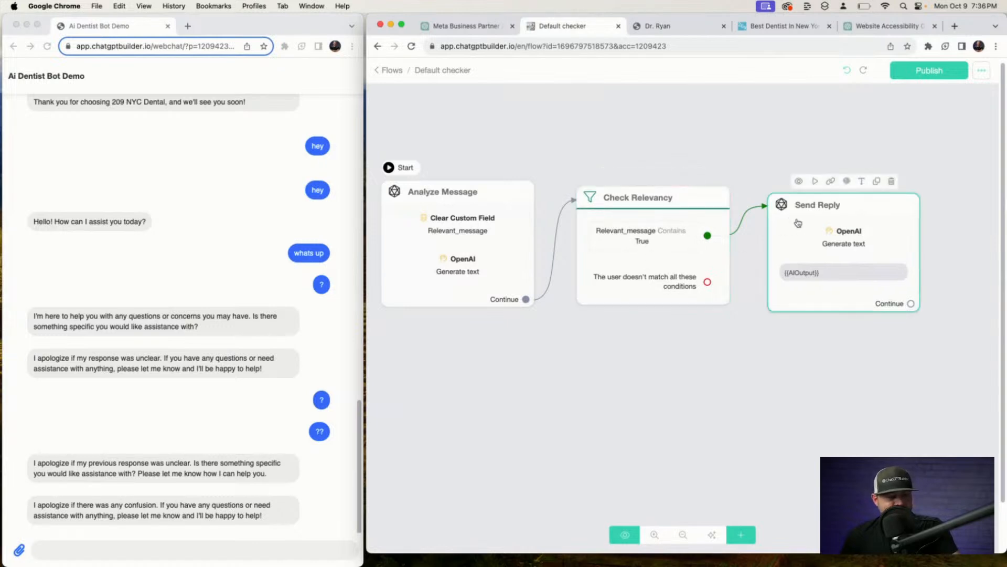
left_click_drag(798, 220, 801, 211)
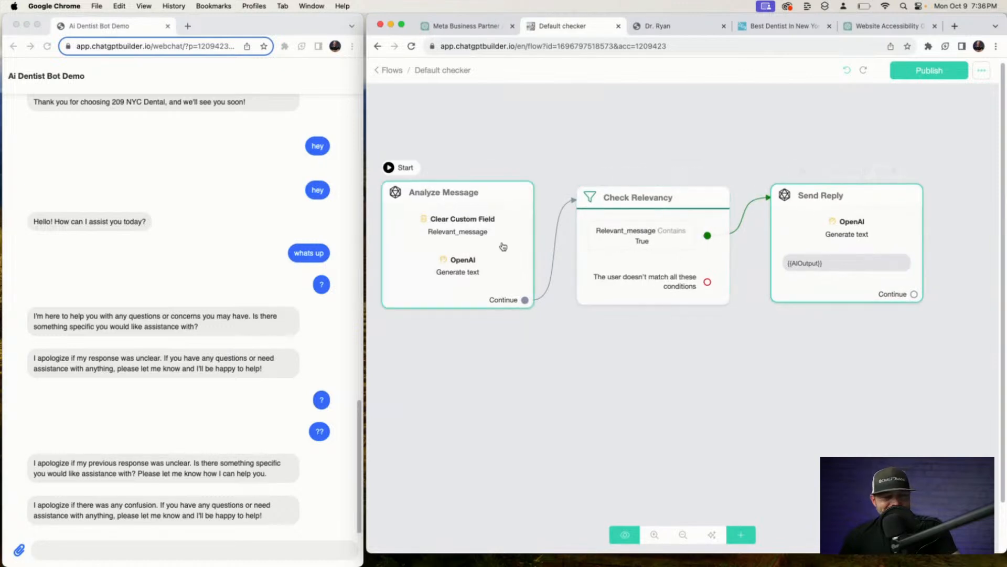
scroll(502, 244, "down", 1)
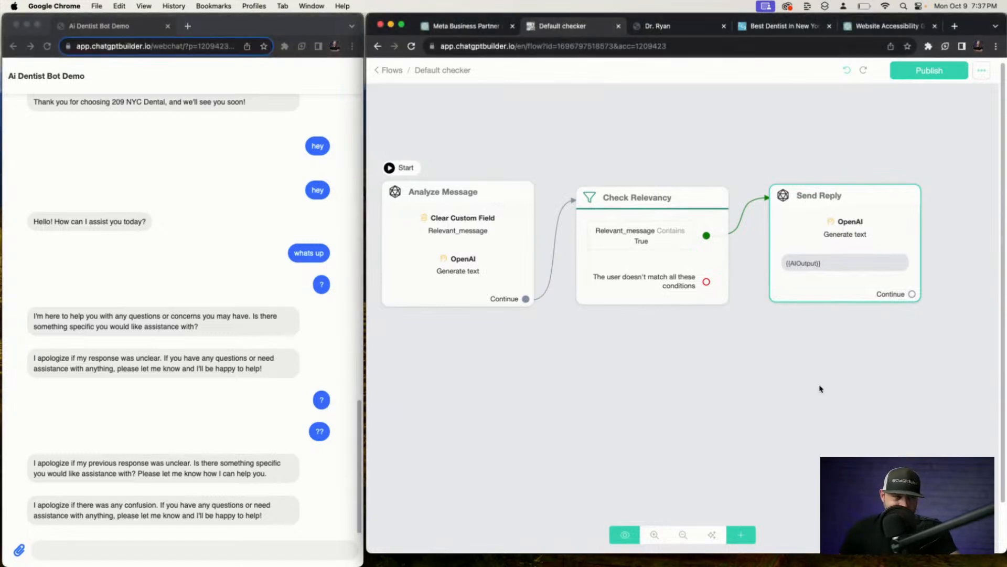
scroll(754, 415, "down", 2)
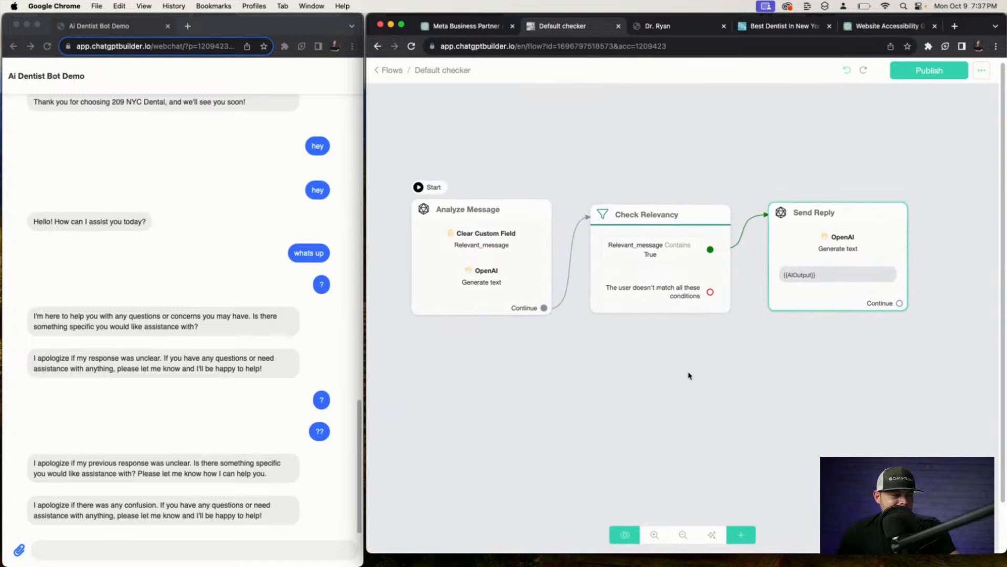
left_click(918, 78)
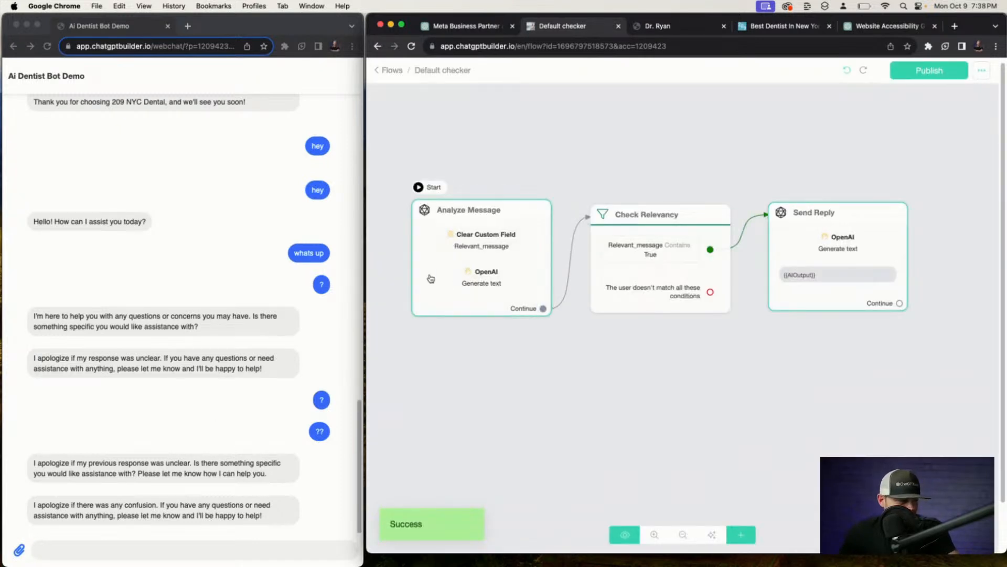
Turn off the OpenAI ChatGPT integration's Default Reply, save, and confirm Default checker is the default reply.
left_click(389, 70)
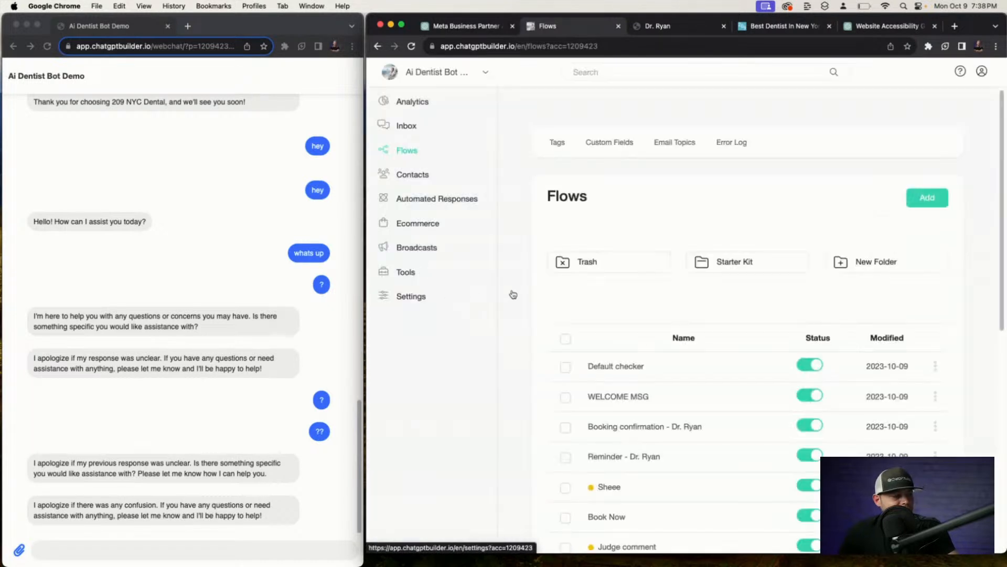
left_click(395, 298)
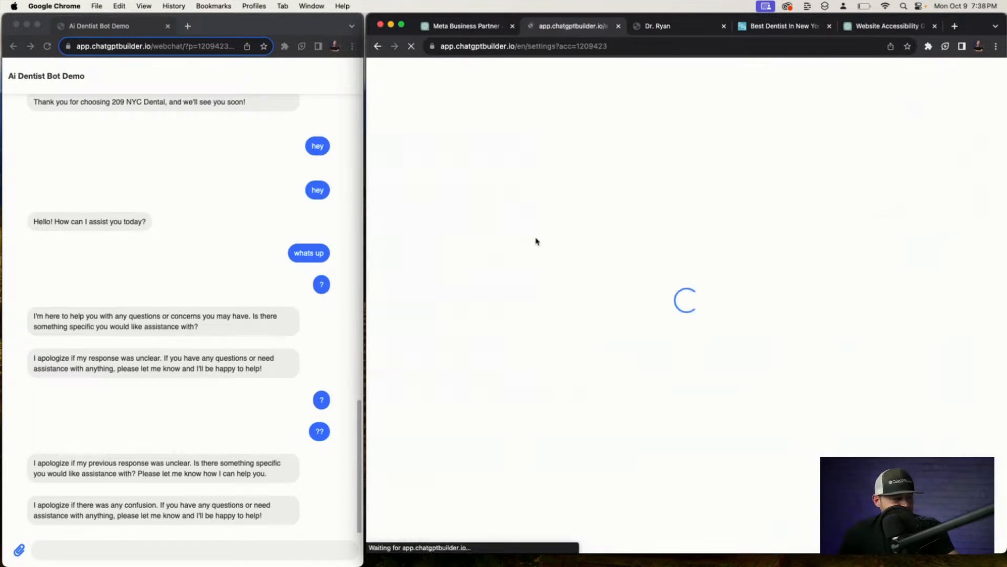
left_click(655, 151)
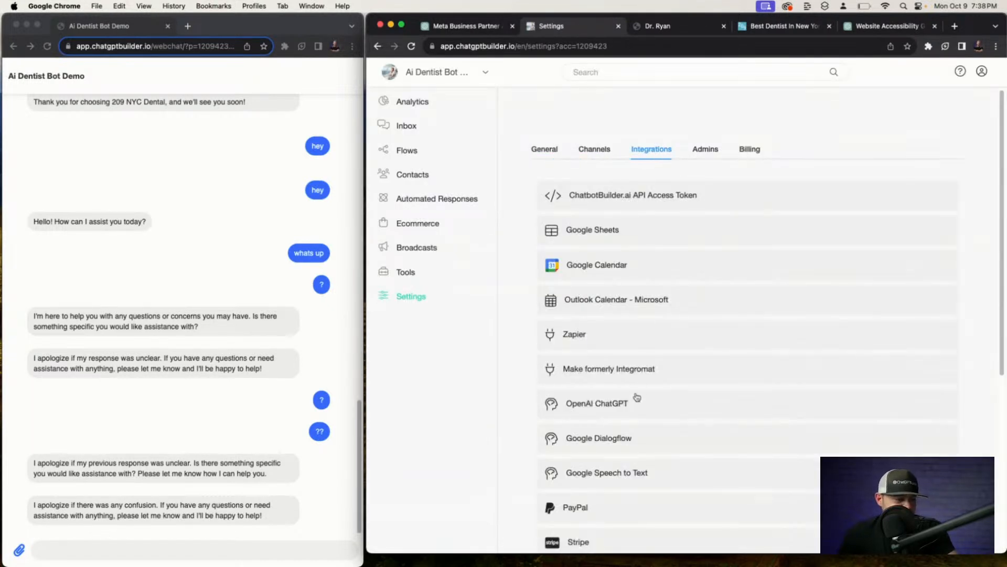
left_click(636, 398)
scroll(730, 316, "down", 5)
left_click(709, 281)
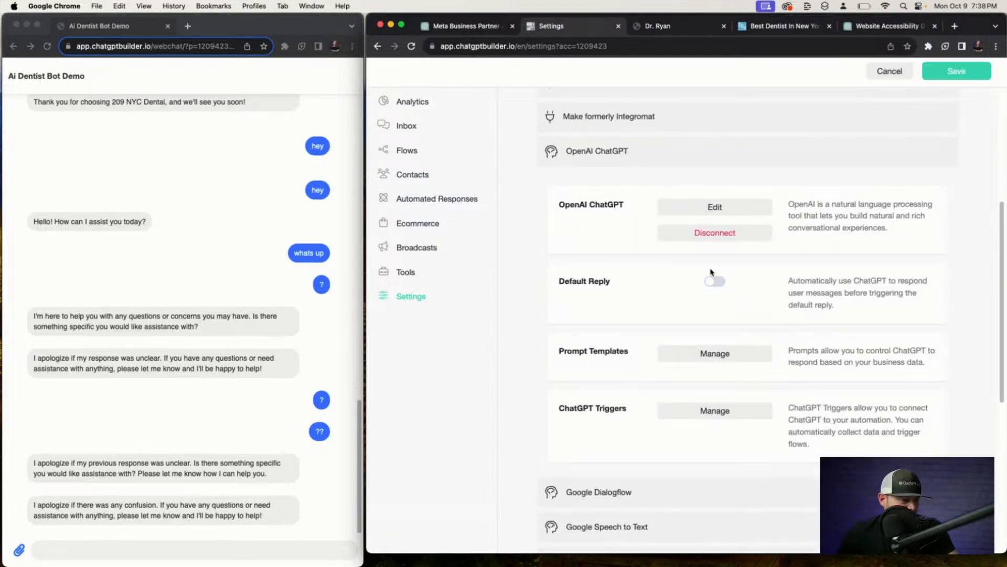
left_click(932, 77)
scroll(605, 114, "up", 5)
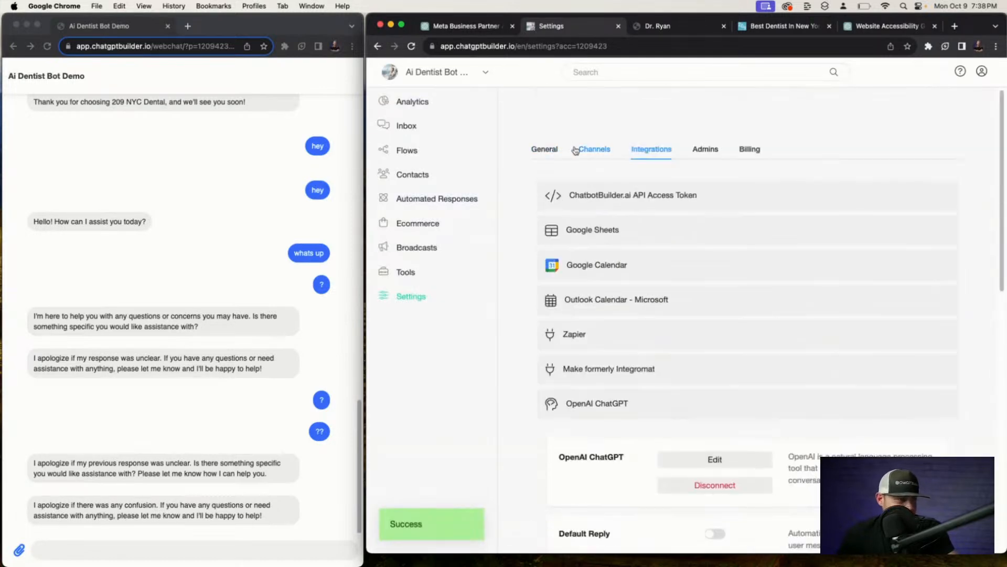
left_click(546, 149)
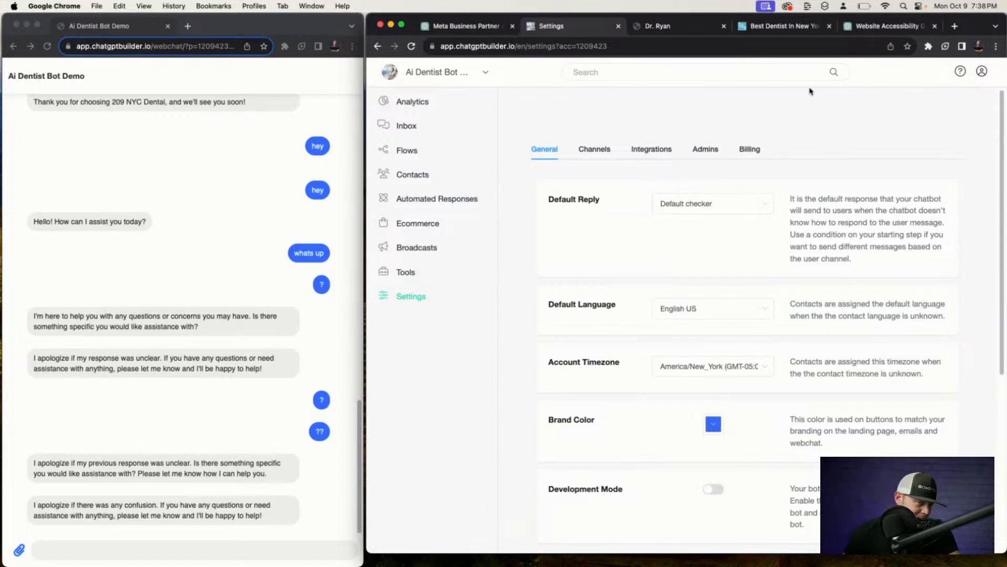
left_click(258, 173)
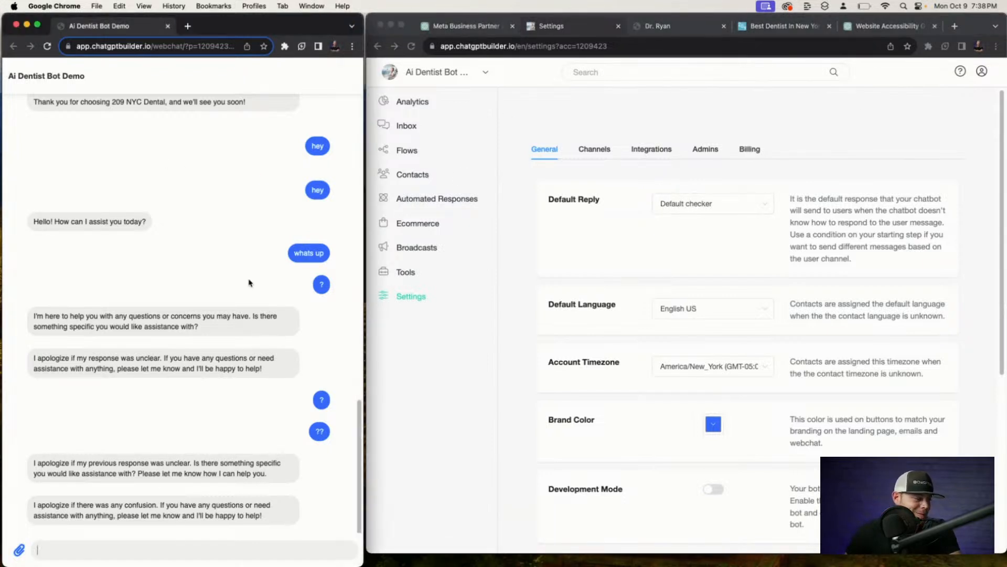
Send 'hey there' in the webchat and follow it in the Inbox.
left_click(237, 543)
type("hey there")
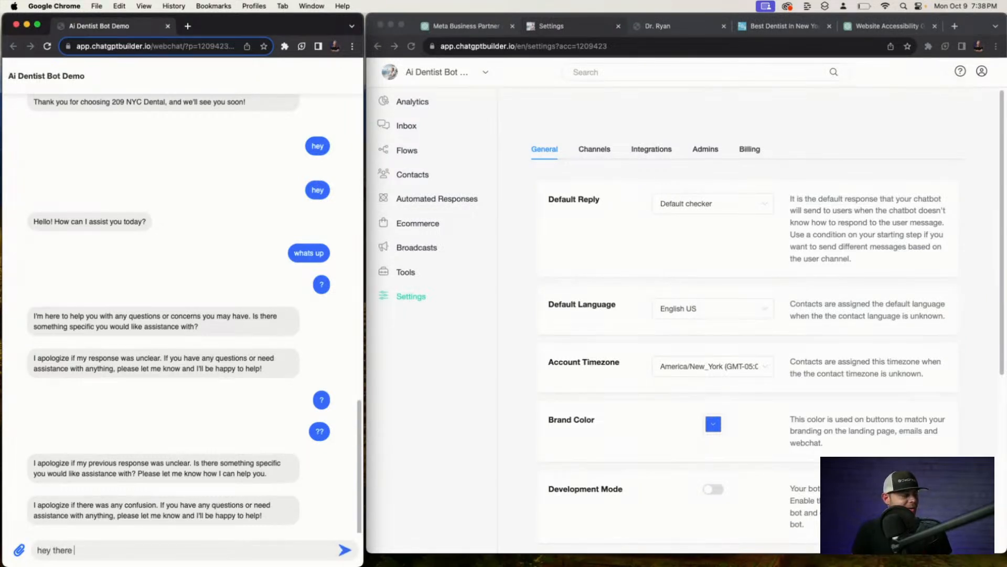
key("Return")
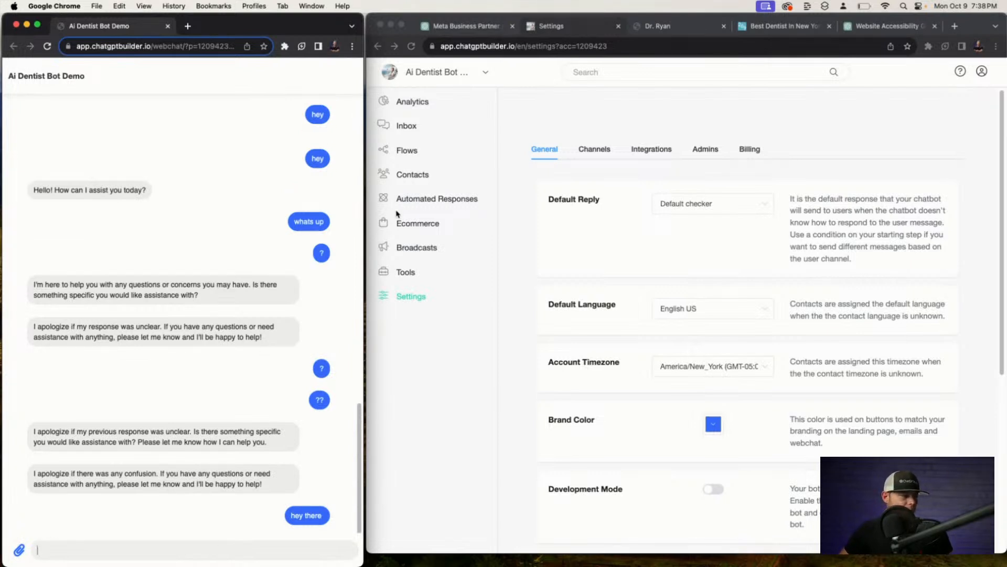
left_click(413, 126)
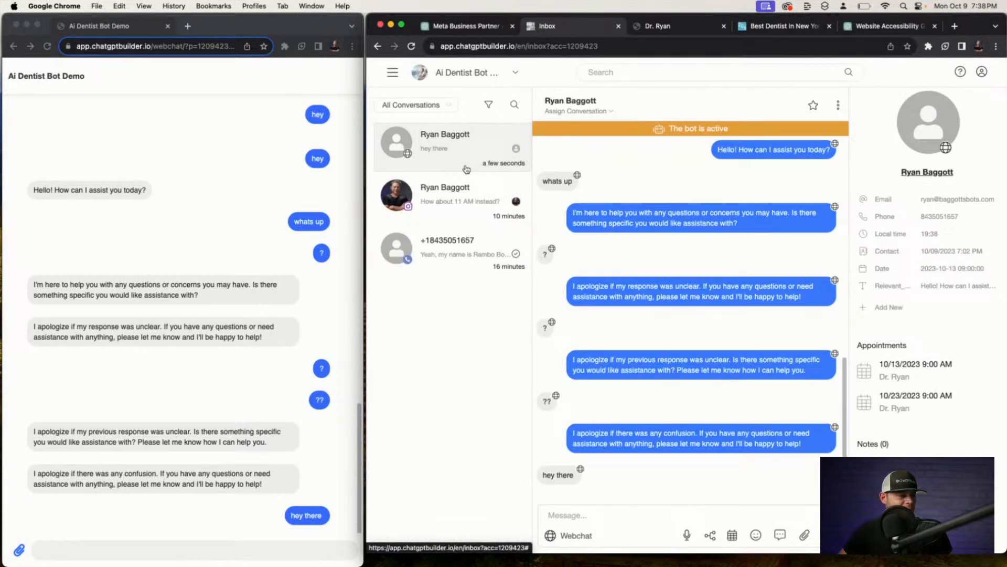
Send 'where are you located' in the webchat.
left_click(173, 554)
type("wher")
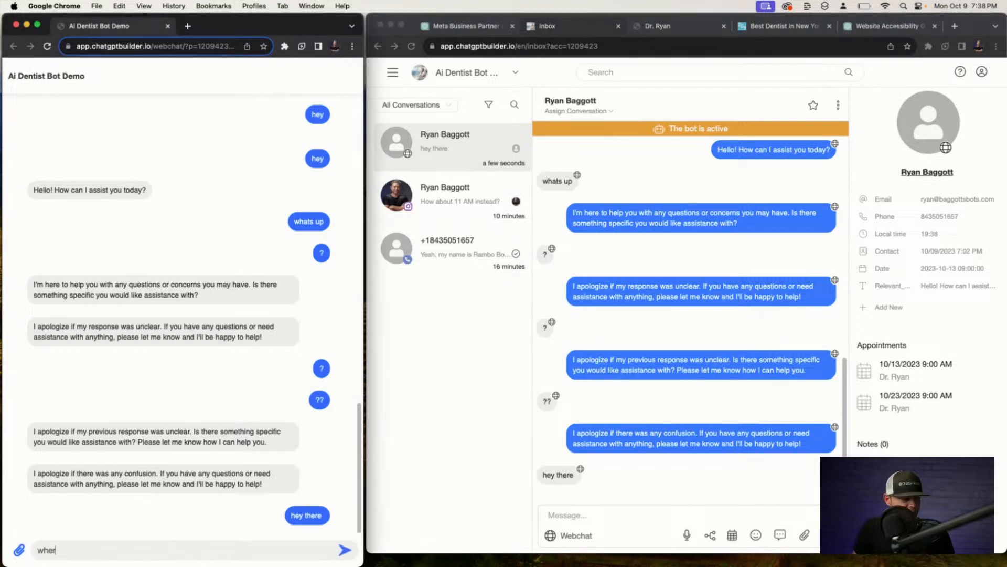
type("e are you located")
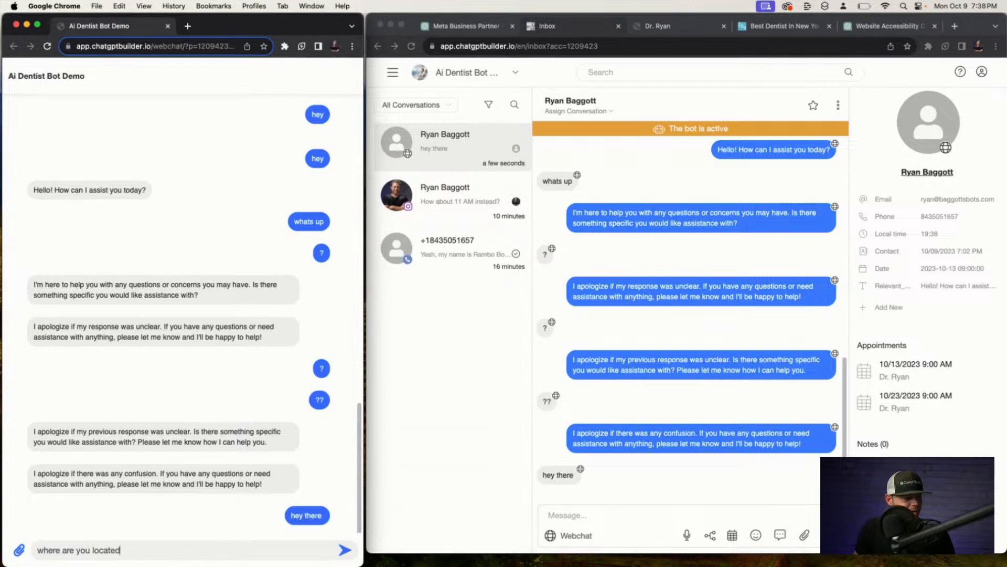
key("Return")
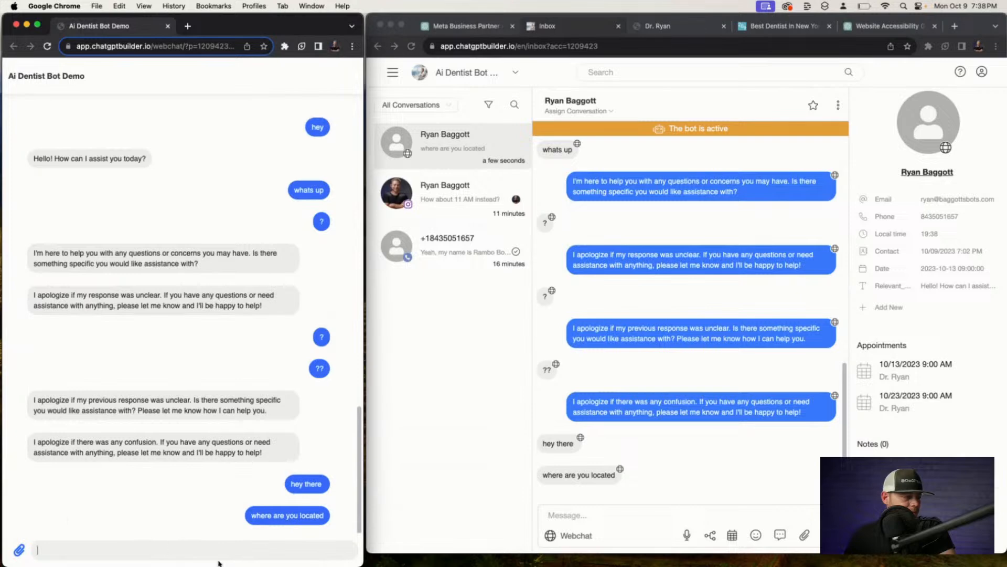
Reload the Inbox and reactivate the bot for this conversation.
left_click(541, 47)
key("Return")
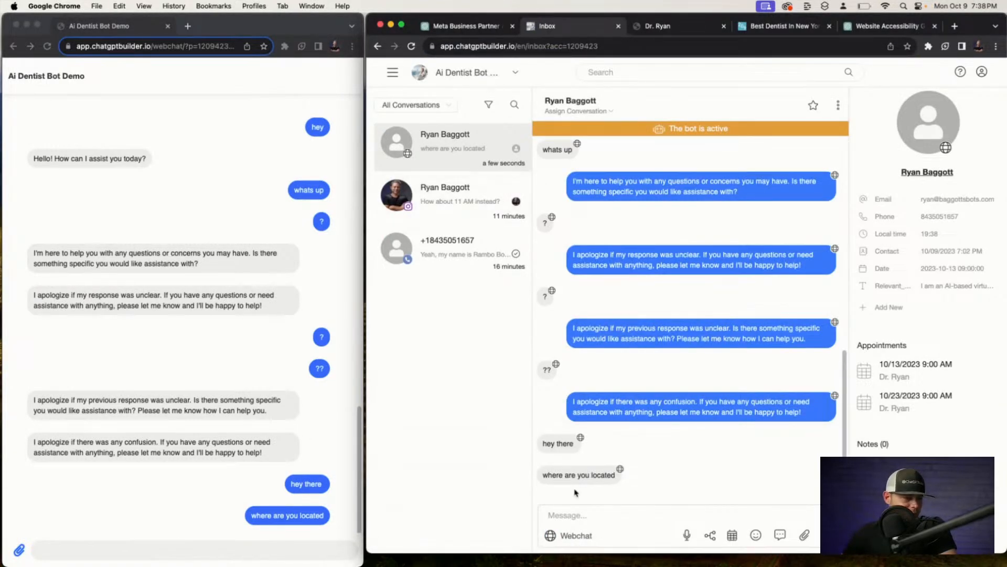
left_click(577, 515)
type("y")
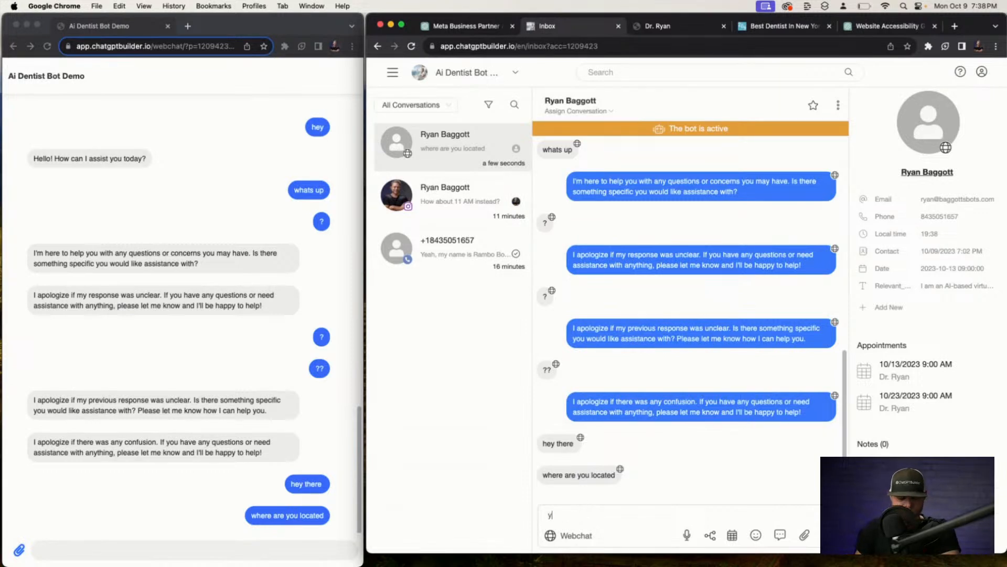
key("super+space")
key("Escape")
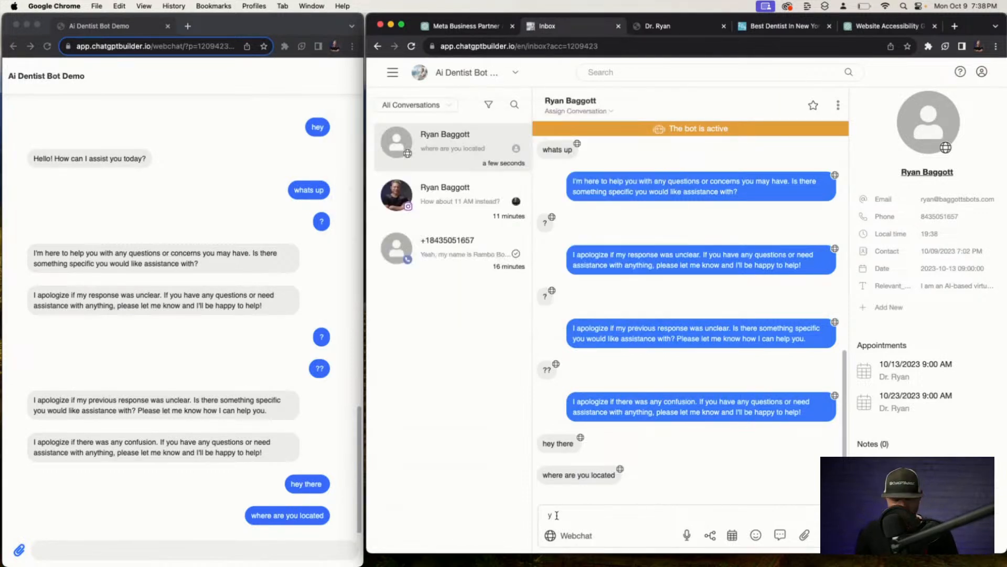
key("BackSpace")
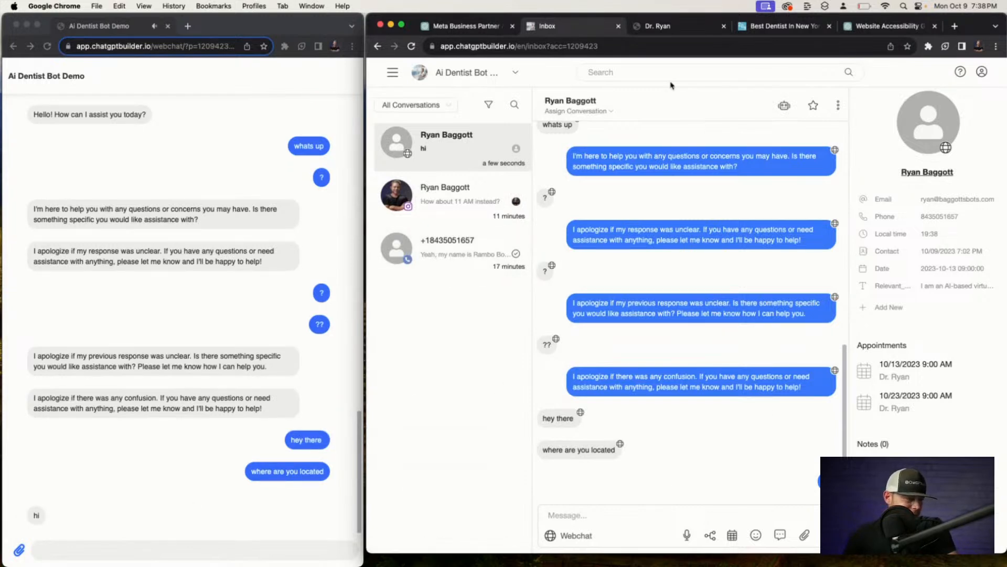
left_click(784, 105)
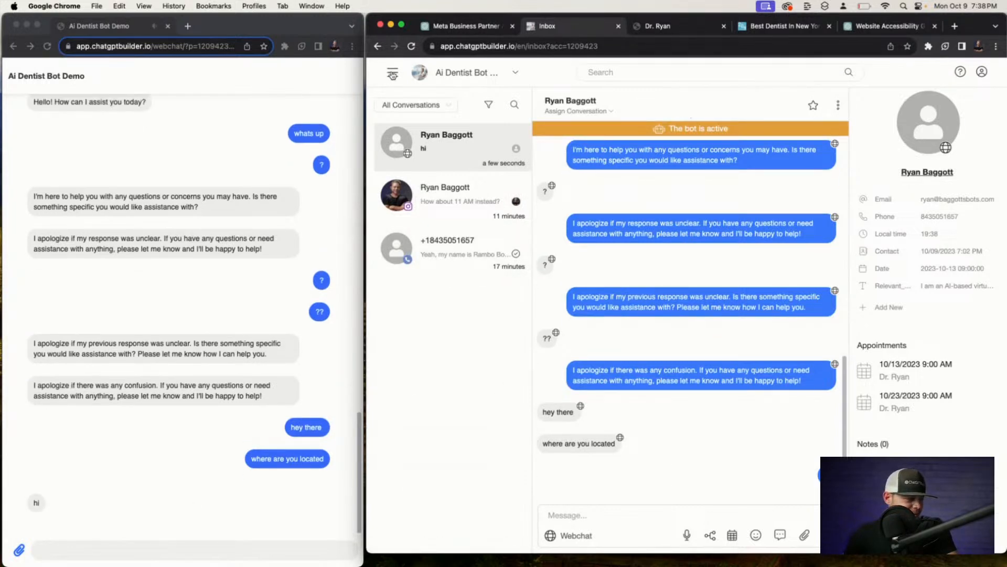
Open the Default checker flow from Flows and republish it.
left_click(391, 74)
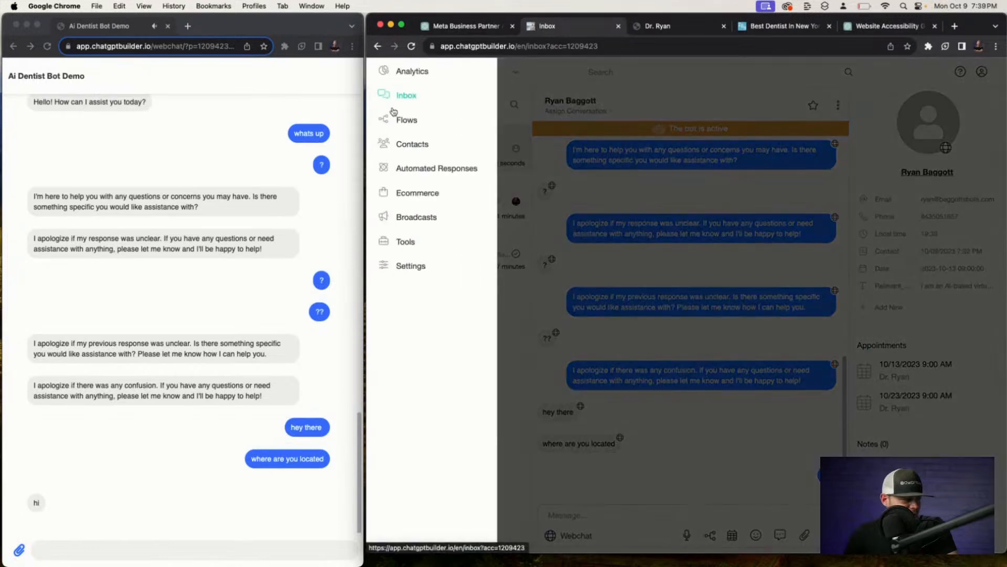
left_click(406, 119)
left_click(590, 366)
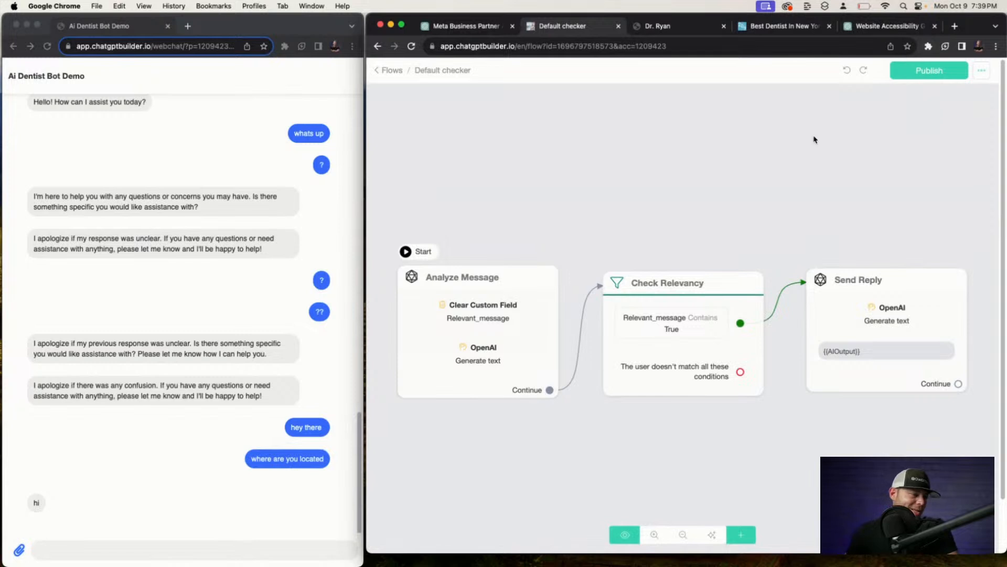
left_click(916, 72)
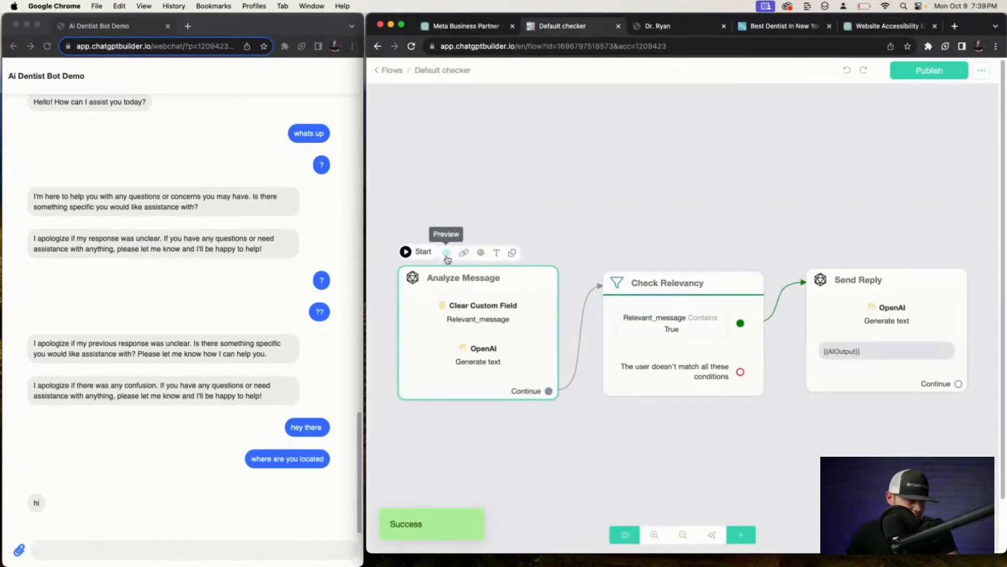
Preview the flow in webchat and ask 'dentist hours'.
left_click(447, 259)
left_click(745, 281)
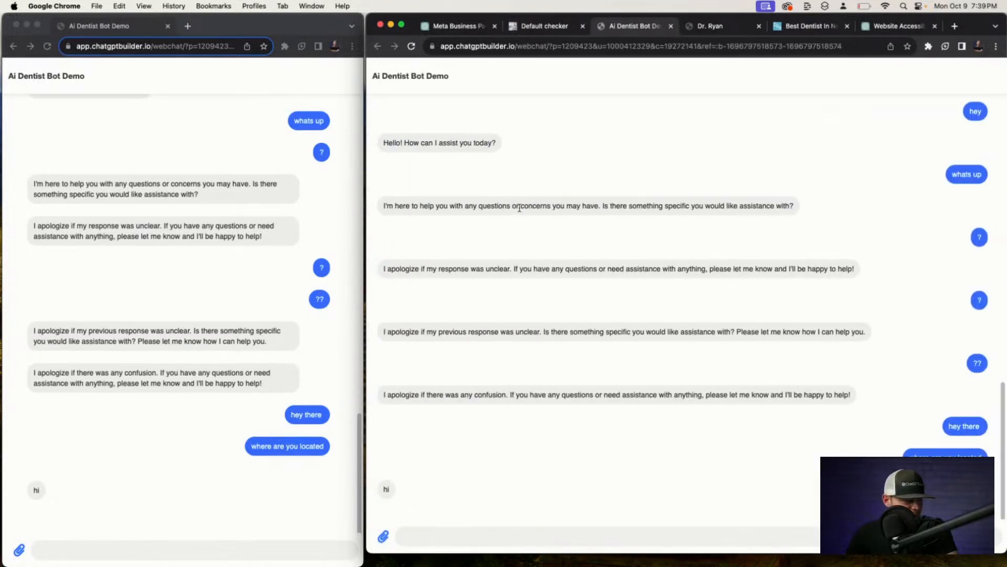
left_click(497, 528)
type("dent")
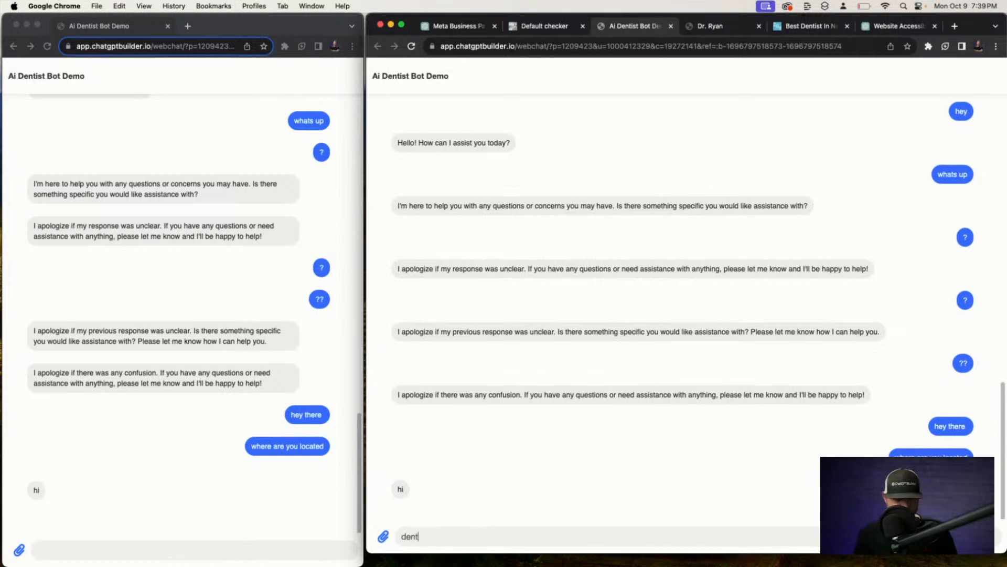
type("ist hours")
key("Return")
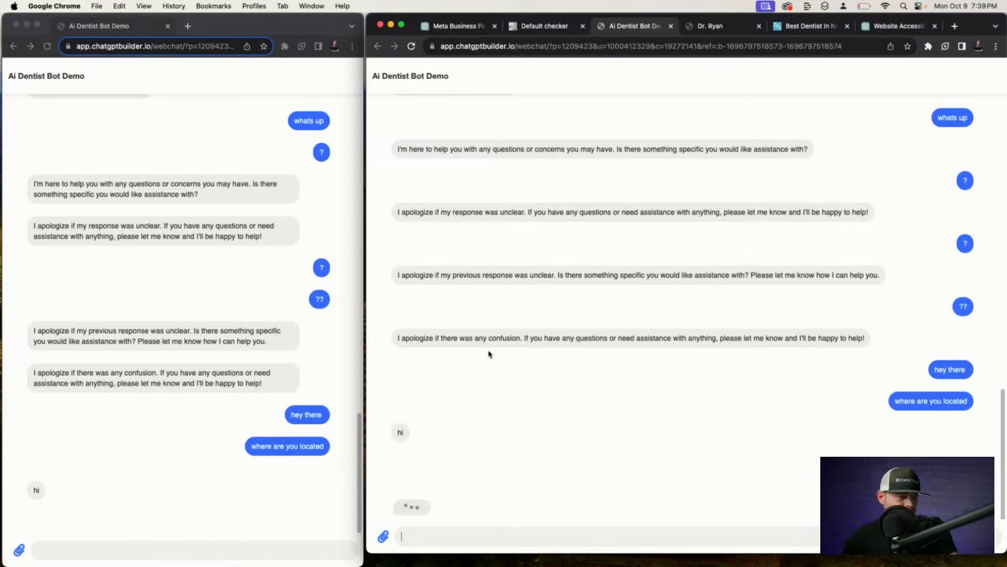
Replace Check Relevancy's match link to Send Reply with its doesn't-match output.
left_click(546, 28)
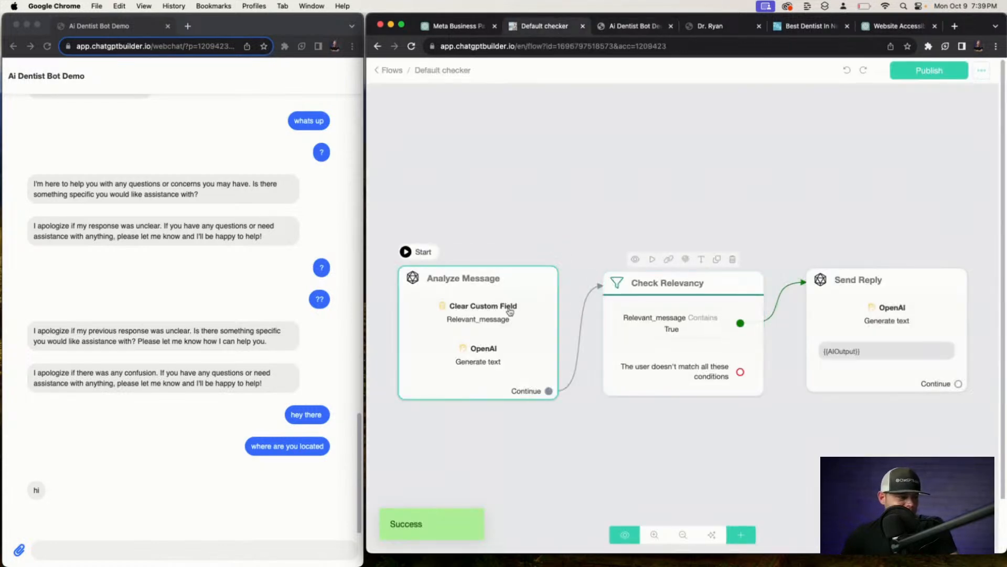
left_click_drag(517, 305, 518, 302)
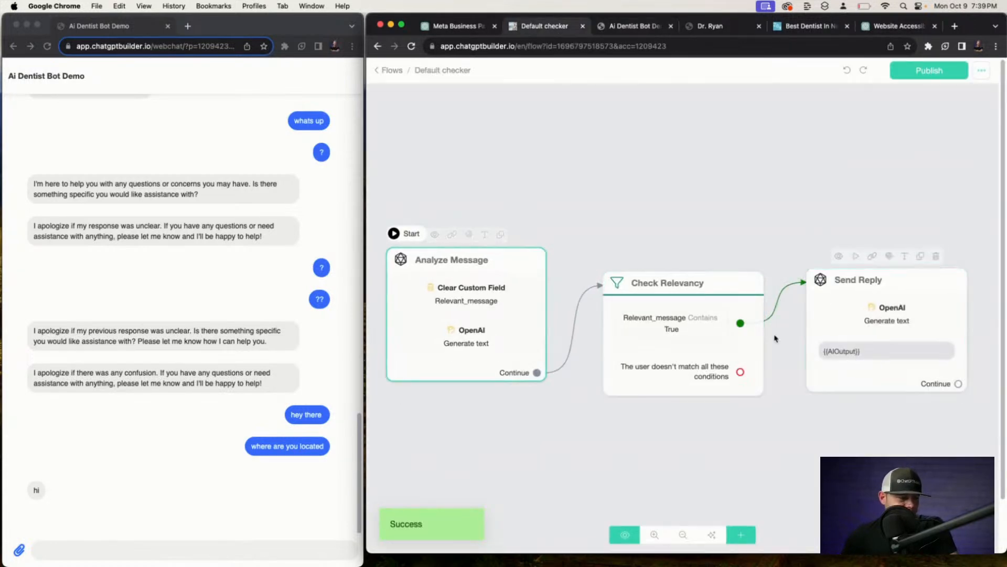
left_click(781, 299)
left_click(780, 286)
left_click(740, 372)
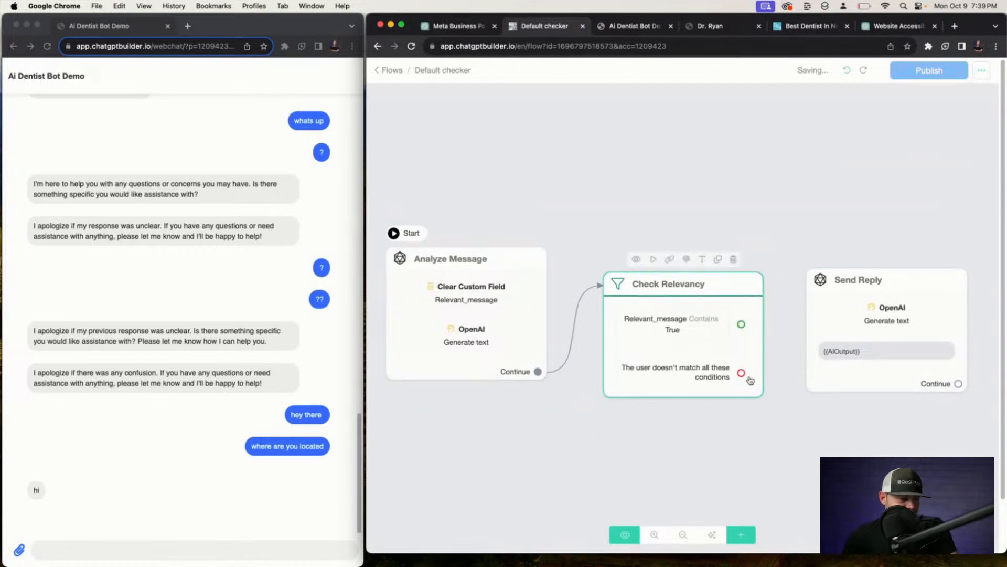
left_click_drag(745, 373, 819, 283)
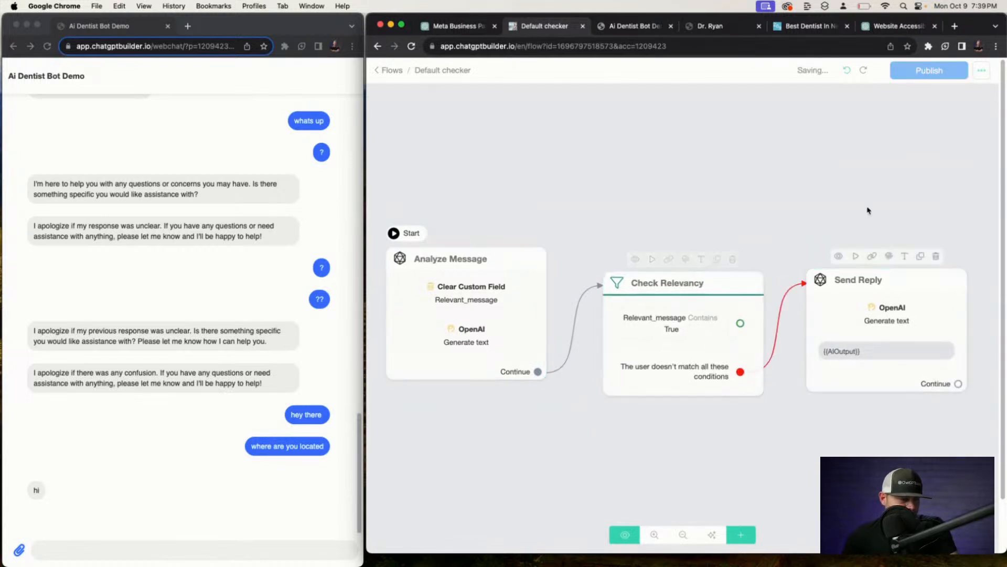
Publish the Default checker flow and test it in webchat.
left_click(924, 73)
left_click(467, 315)
left_click(434, 233)
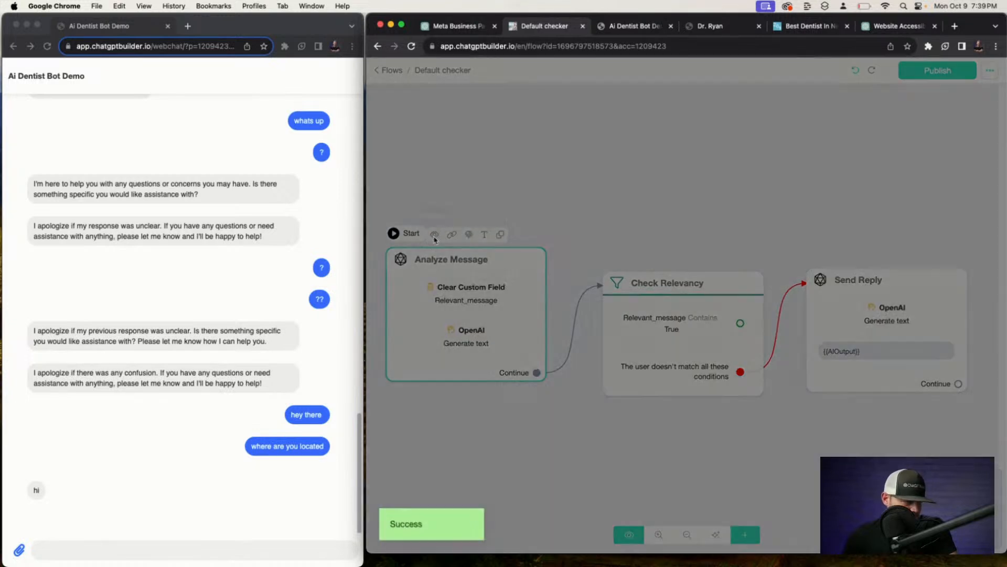
left_click(755, 283)
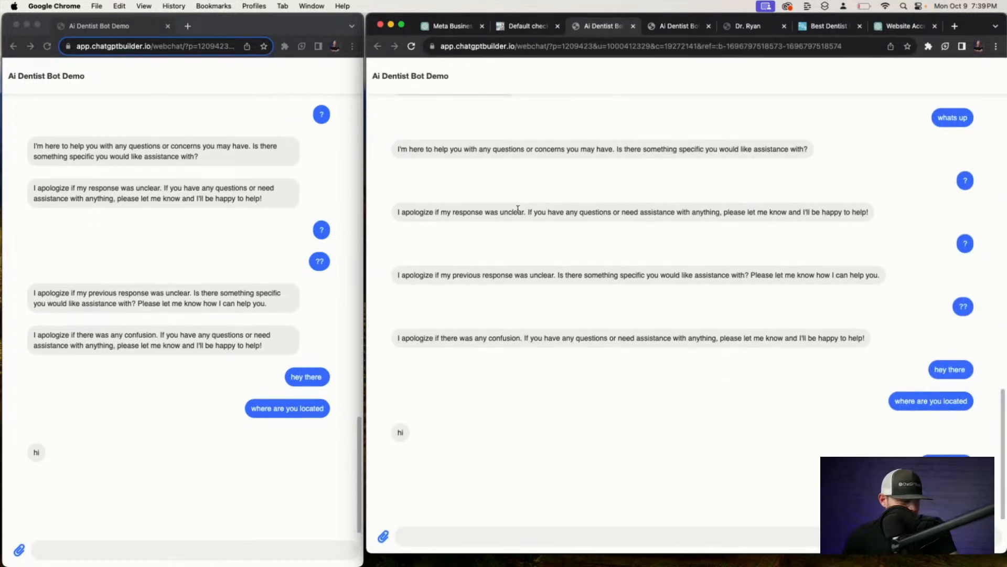
Nudge the Check Relevancy node left, then go to the Inbox.
left_click(518, 26)
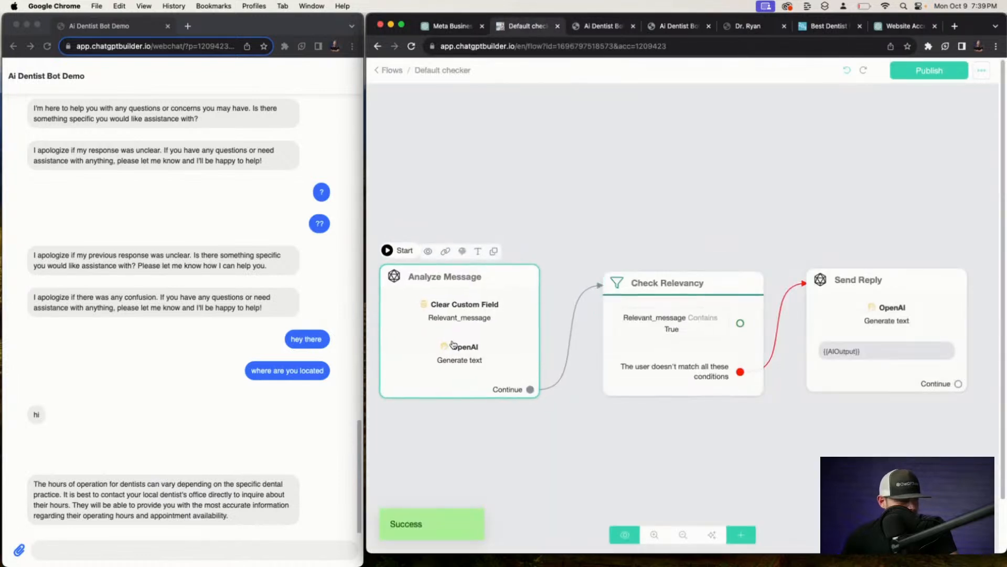
left_click_drag(689, 320, 677, 318)
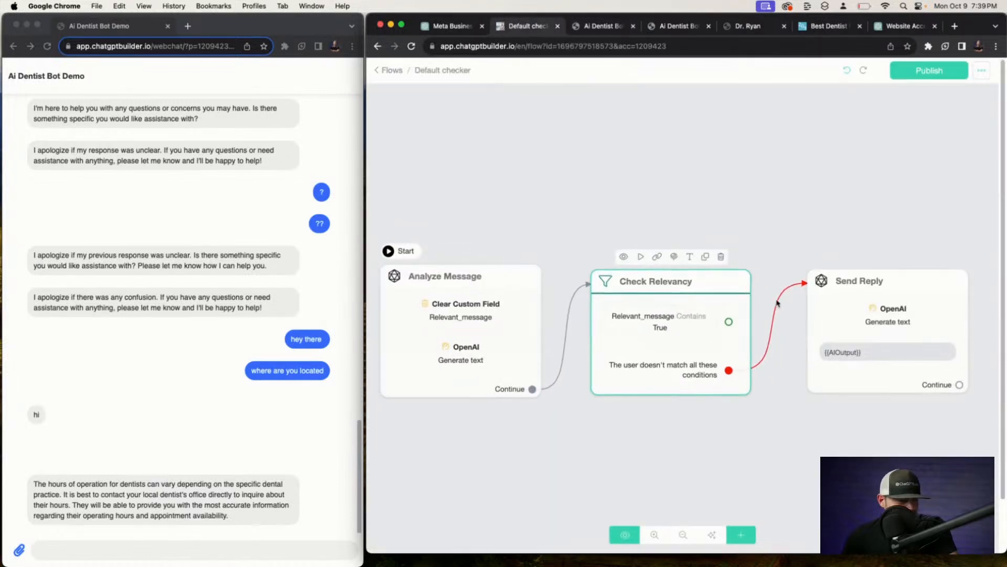
left_click(388, 72)
left_click(403, 126)
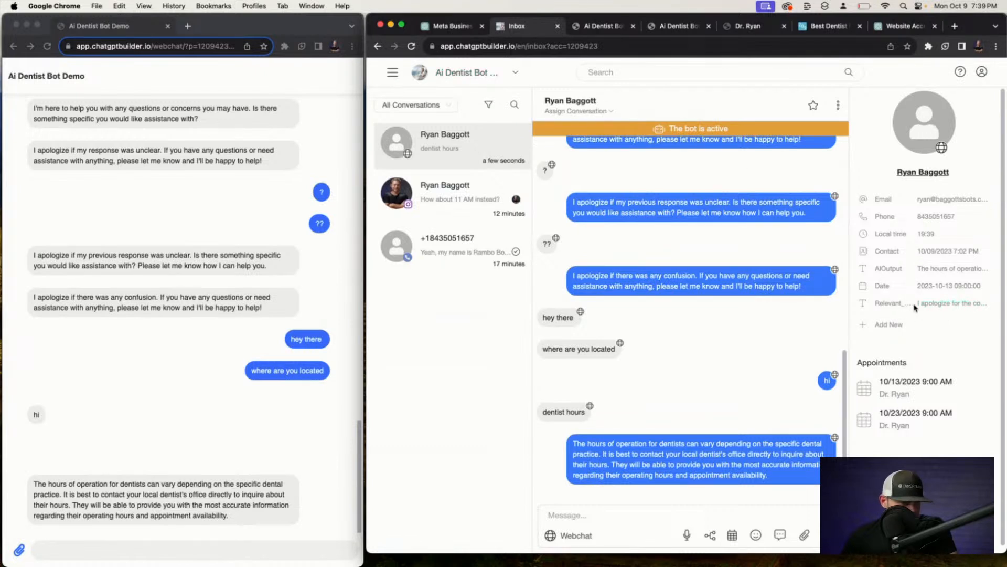
Reopen the Default checker flow and review Analyze Message's OpenAI settings, leaving them unchanged.
left_click(610, 29)
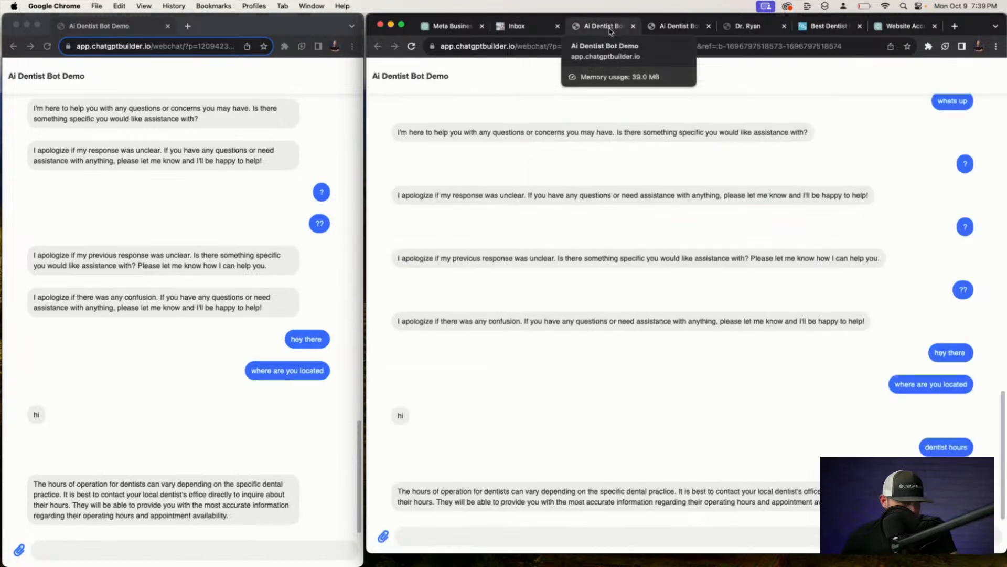
left_click(515, 26)
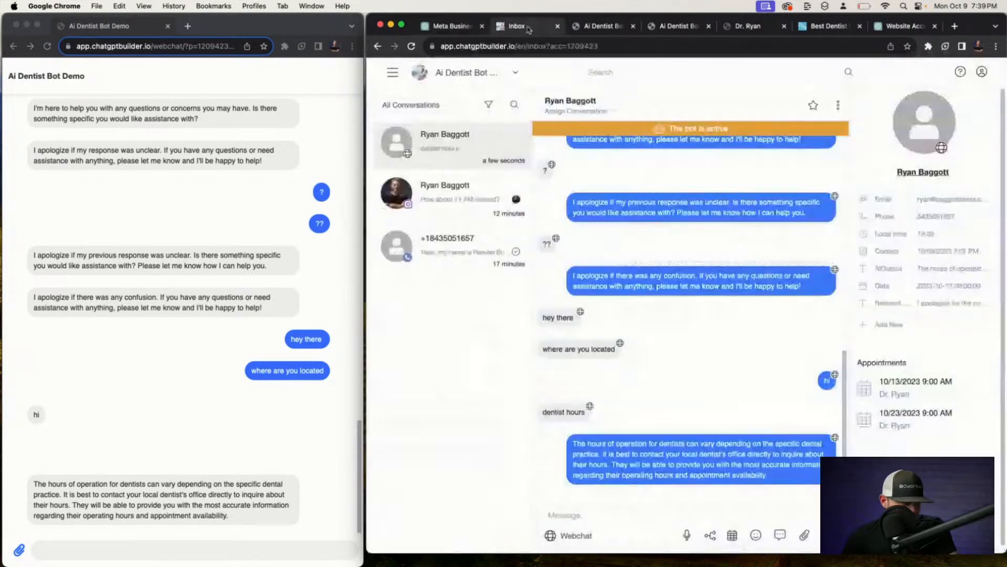
left_click(397, 73)
left_click(415, 118)
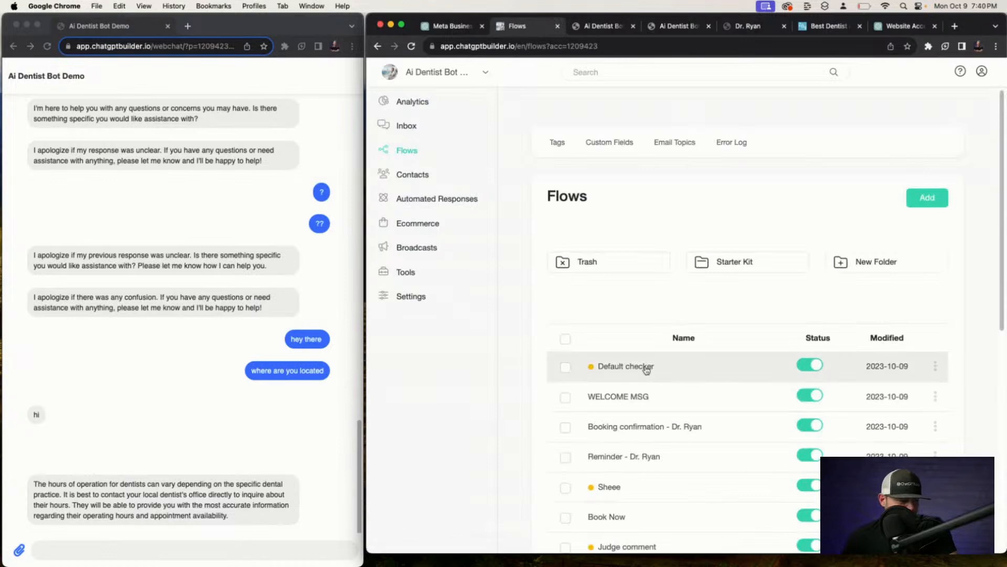
left_click(649, 305)
left_click(441, 362)
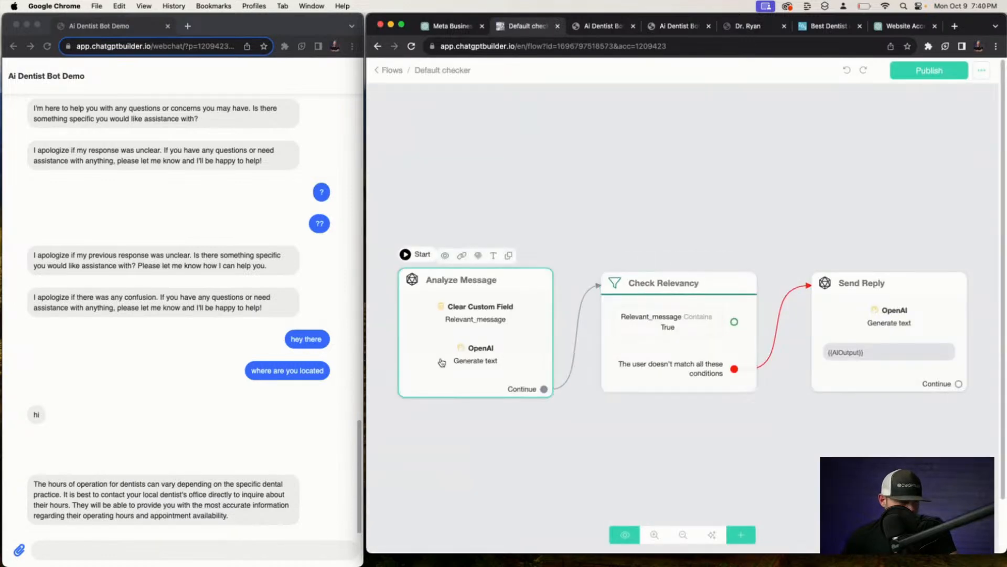
left_click(465, 265)
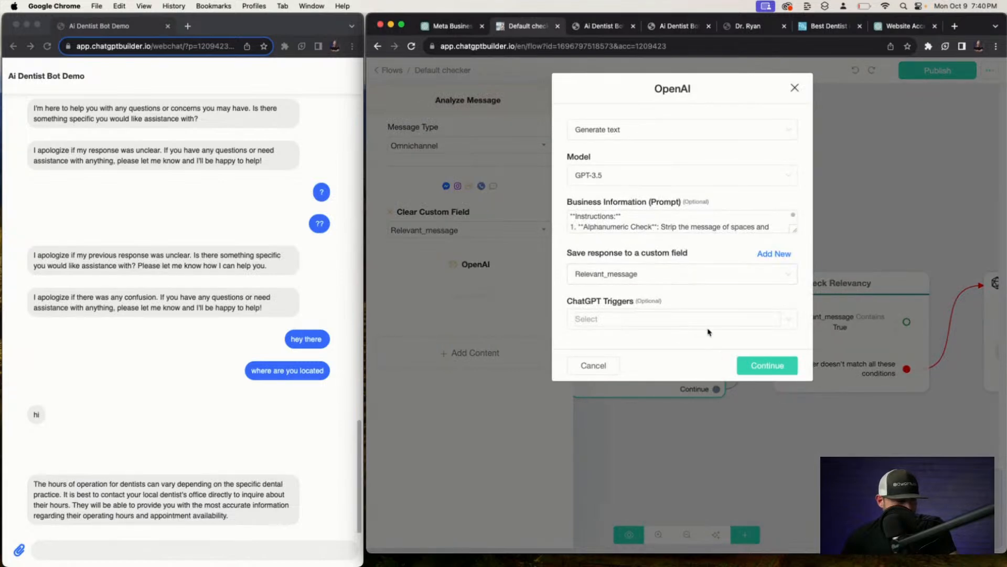
left_click(753, 364)
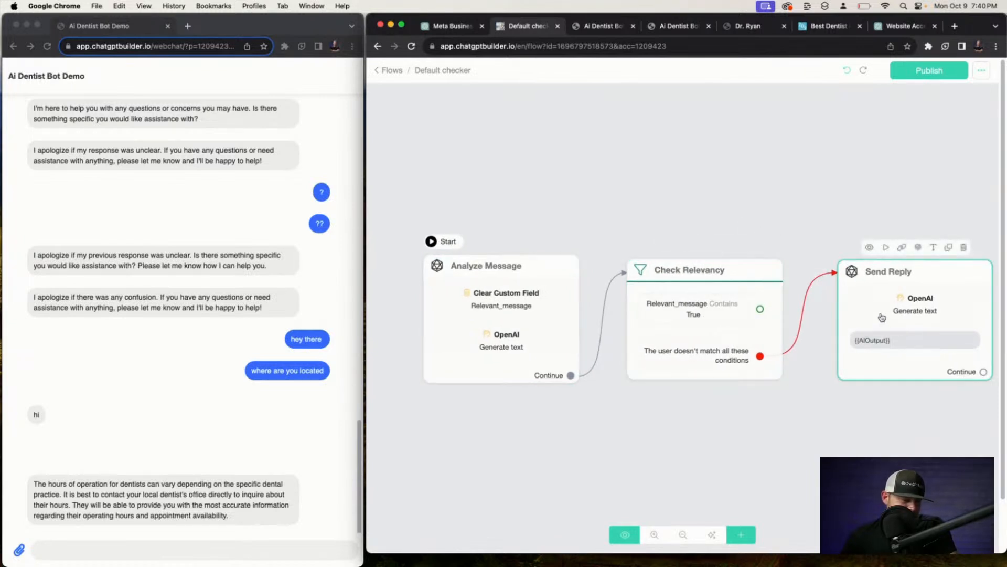
Create a new 'checker' custom field in Analyze Message's OpenAI step and review the prompt.
left_click(530, 273)
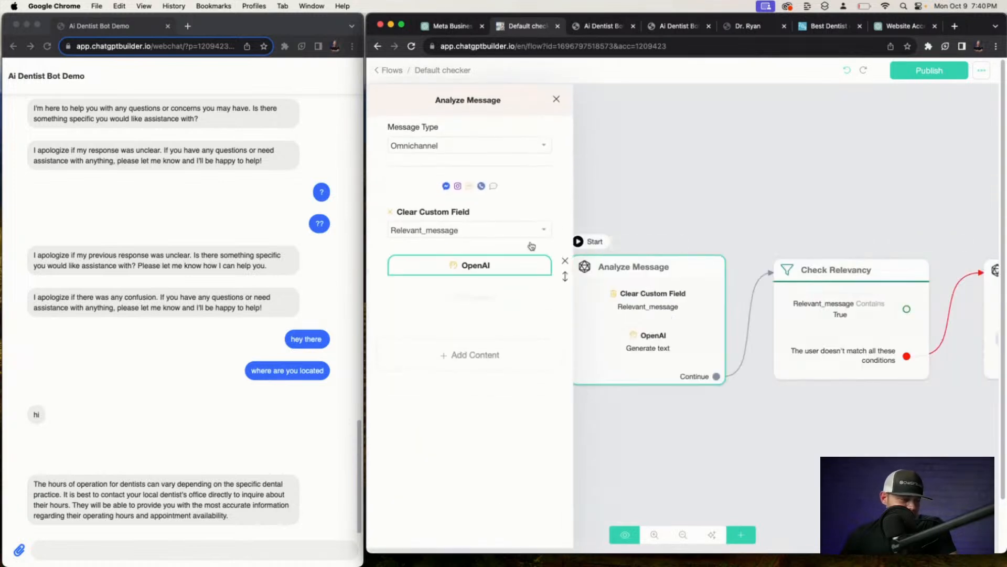
left_click(496, 265)
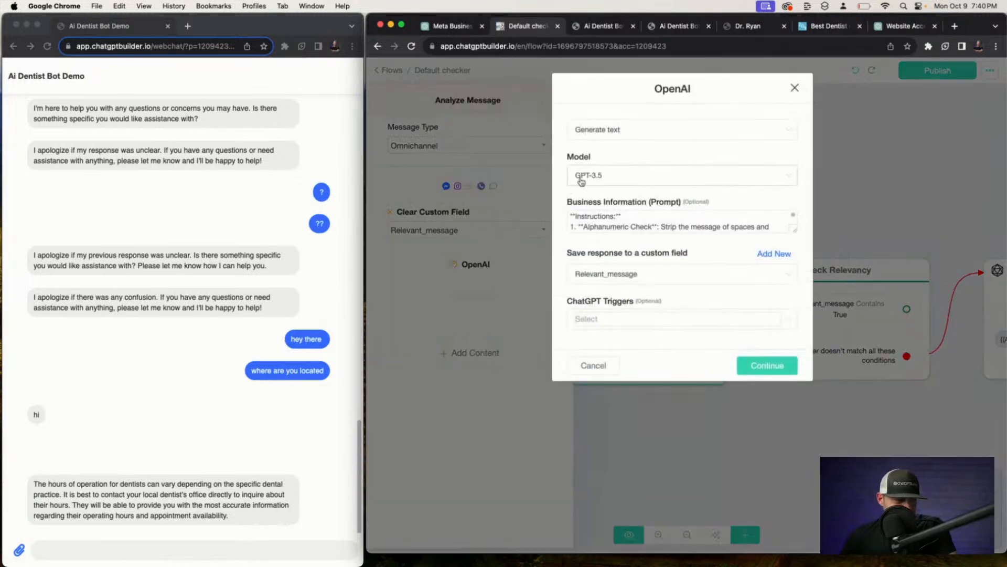
left_click(775, 255)
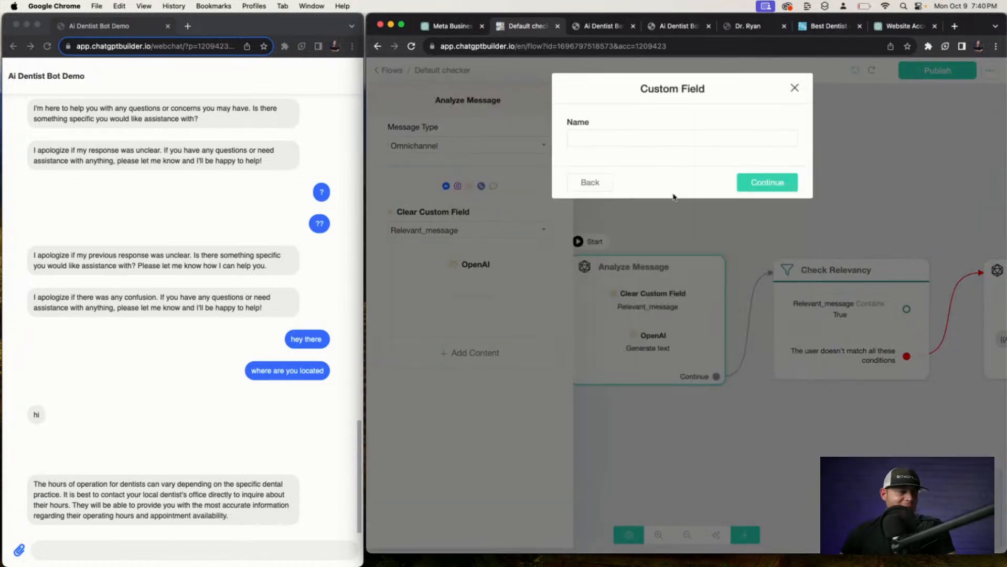
left_click(628, 133)
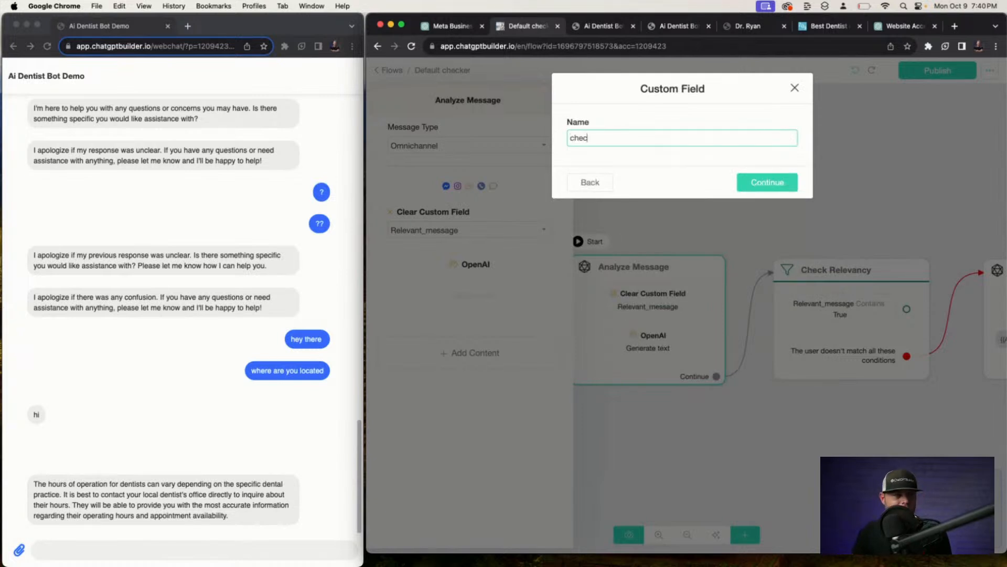
left_click(762, 188)
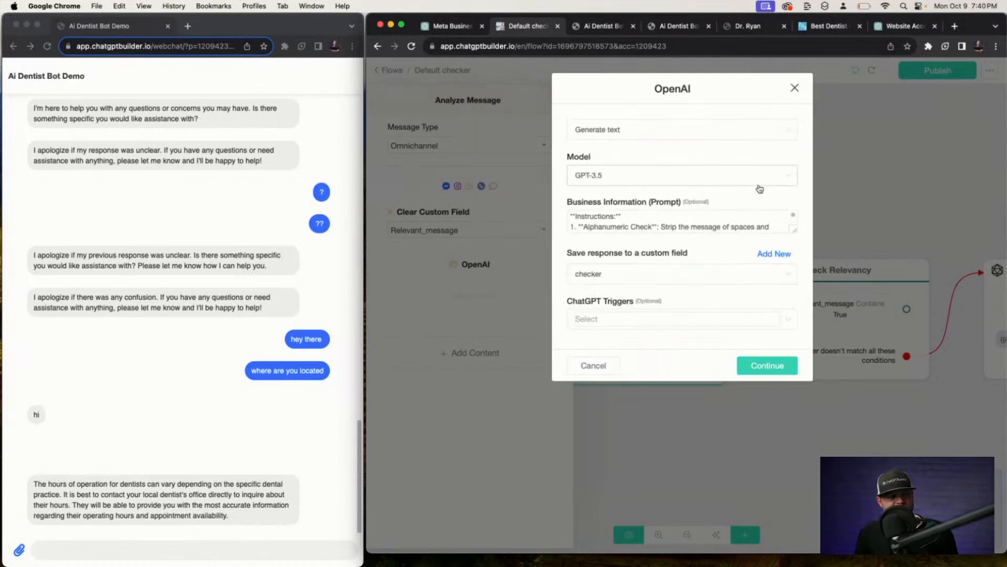
left_click_drag(795, 228, 828, 410)
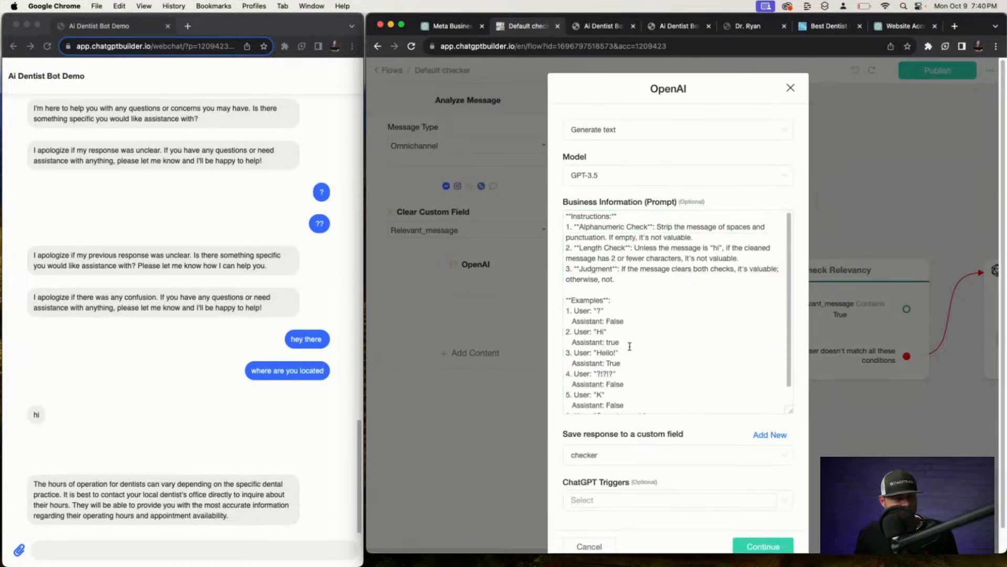
scroll(625, 387, "down", 2)
scroll(715, 458, "down", 1)
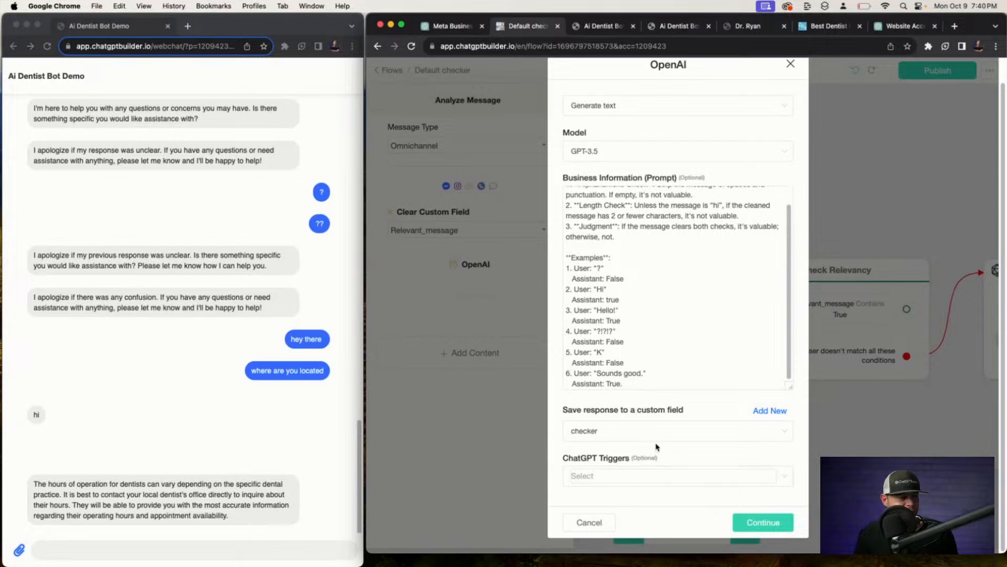
left_click(762, 524)
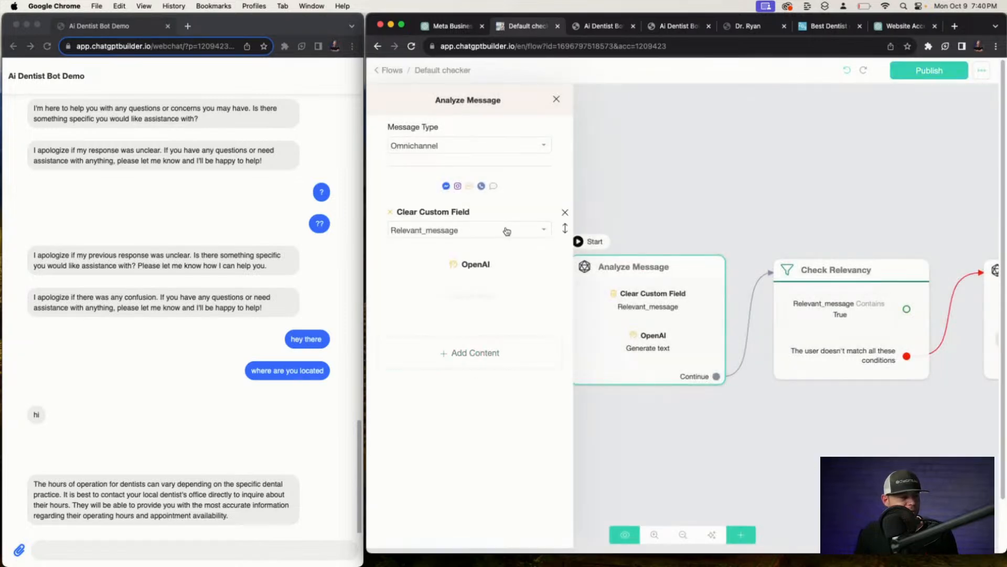
Replace the Clear Custom Field step with one clearing 'checker', placed above OpenAI.
left_click(507, 231)
left_click(665, 46)
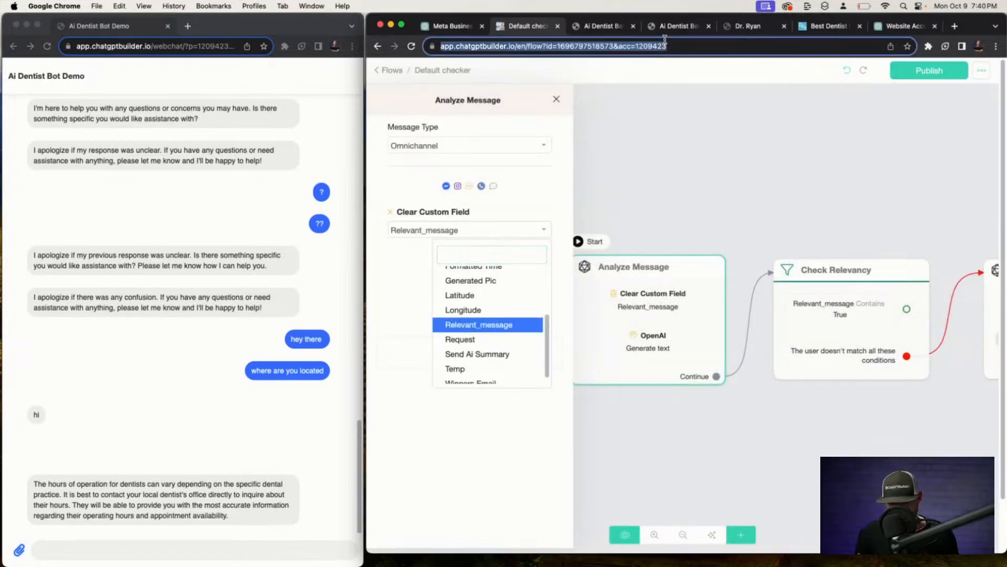
key("Return")
left_click(455, 312)
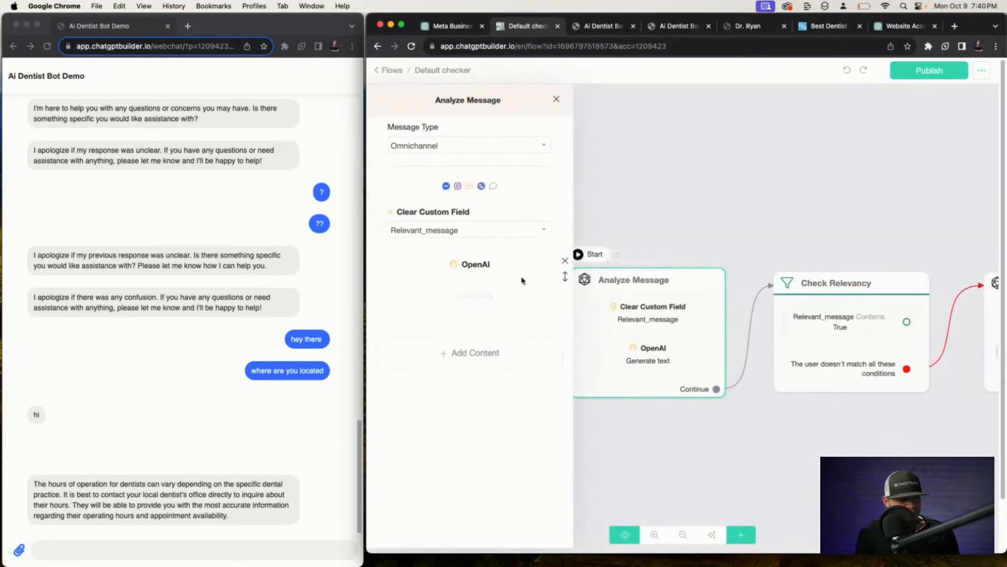
left_click(562, 210)
left_click(489, 310)
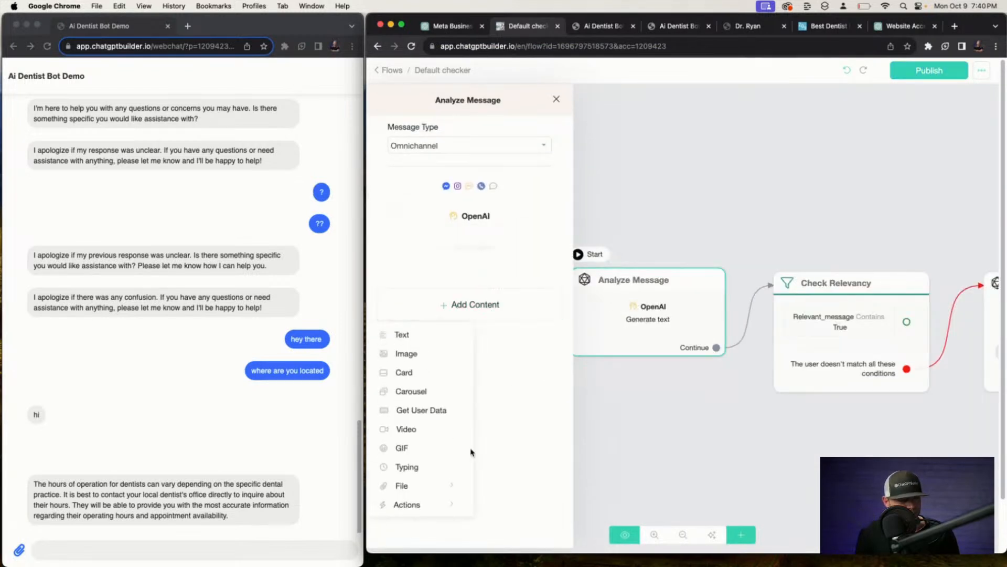
left_click(414, 505)
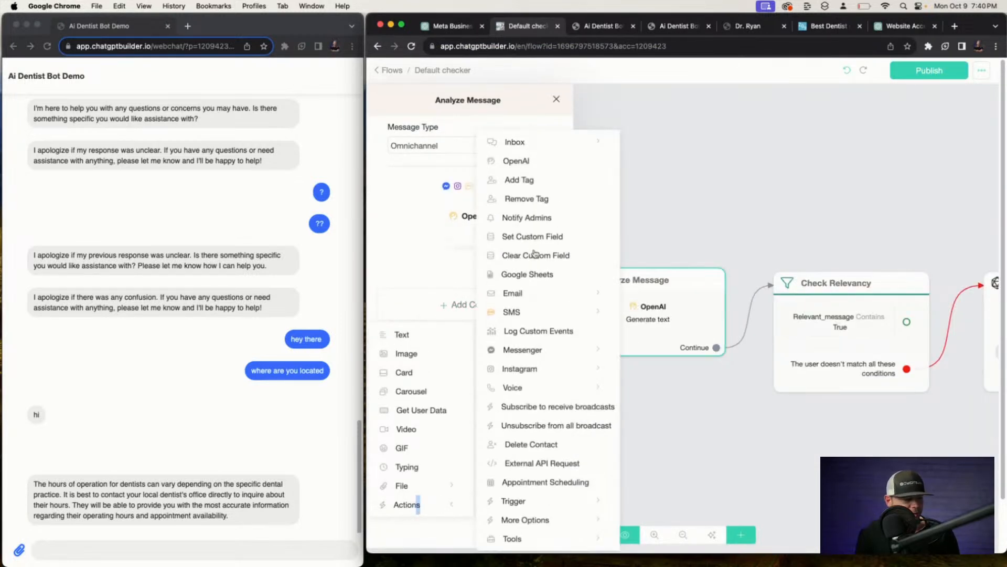
left_click(534, 254)
left_click(483, 267)
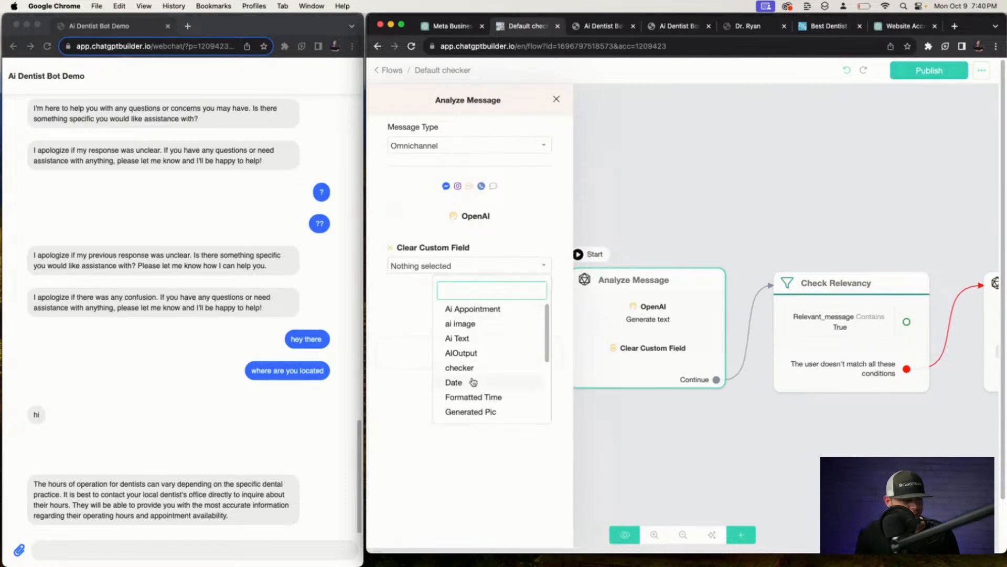
left_click(459, 367)
left_click_drag(562, 265, 542, 210)
left_click(652, 191)
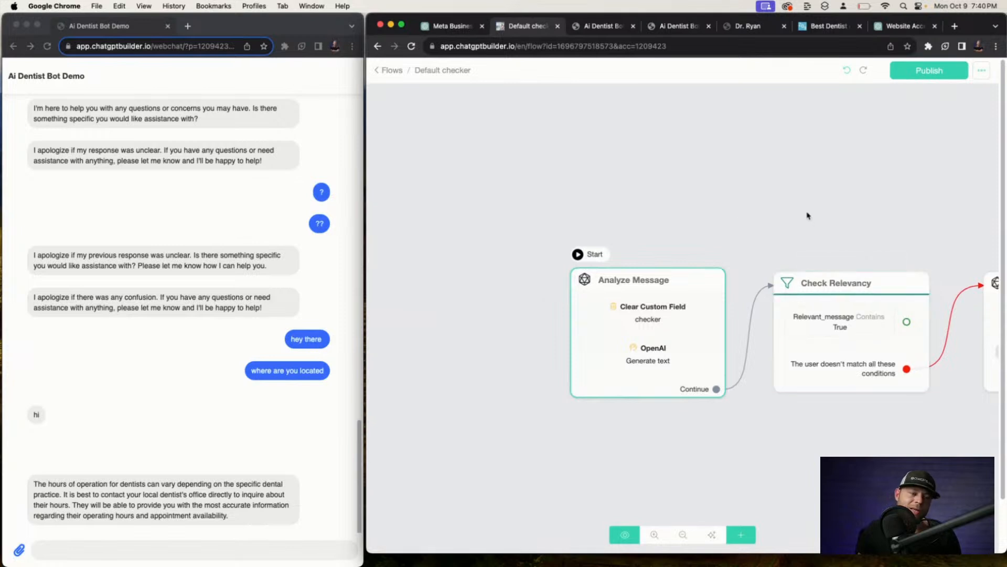
Connect Check Relevancy's match output to Send Reply and publish the flow.
left_click_drag(808, 215, 610, 194)
left_click(753, 300)
left_click(752, 283)
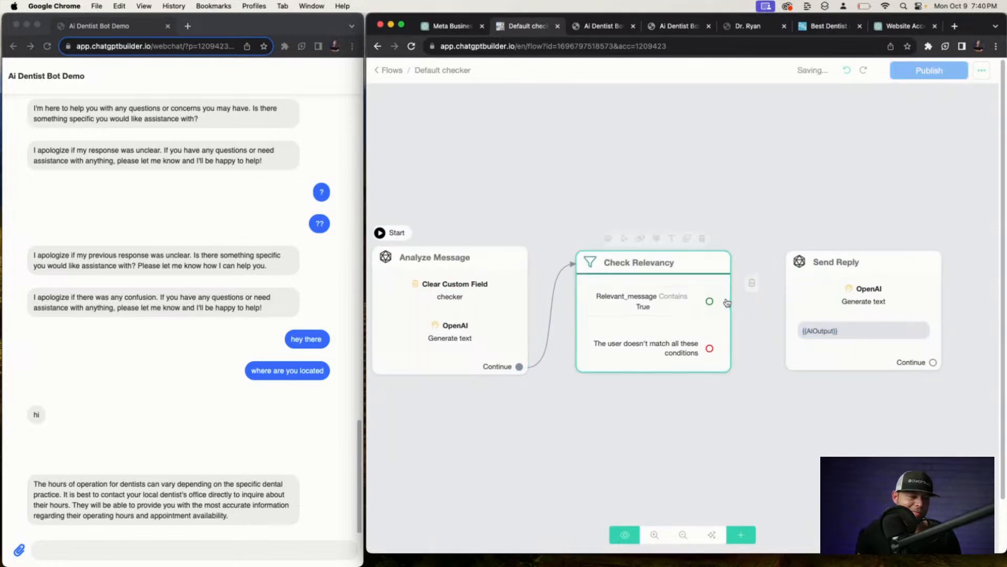
left_click_drag(710, 303, 787, 263)
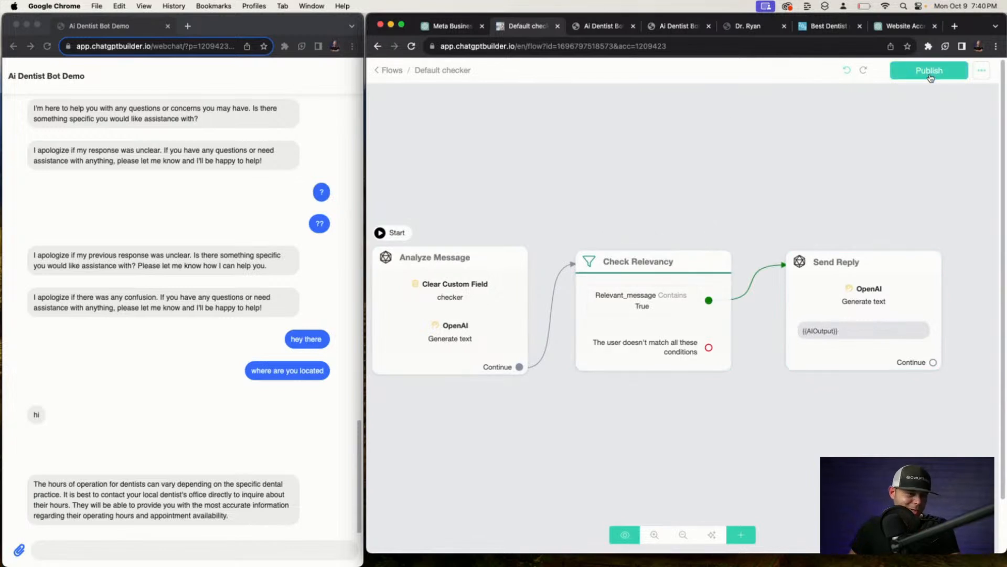
left_click(912, 75)
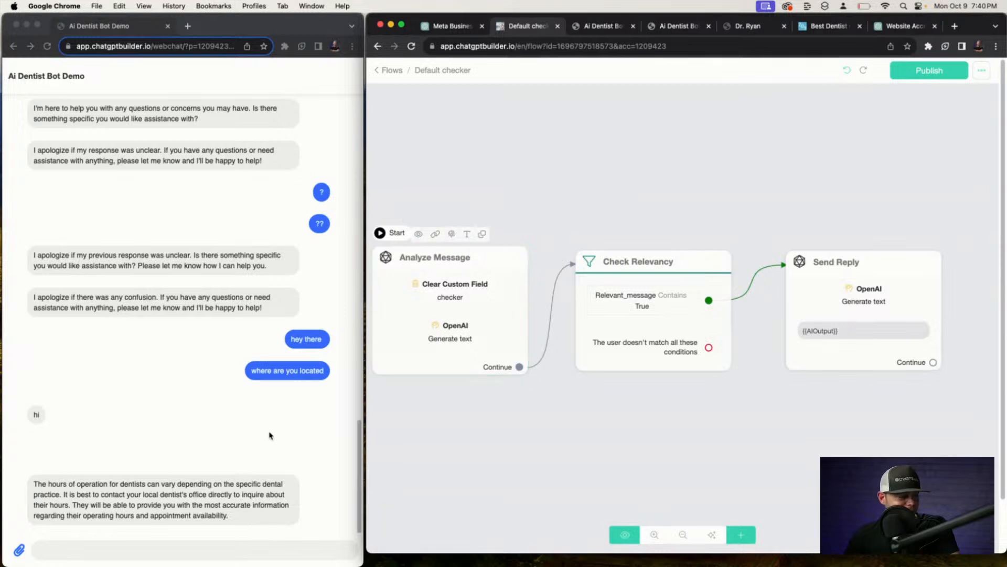
scroll(423, 236, "down", 1)
Preview the current Default checker flow in webchat.
left_click(422, 234)
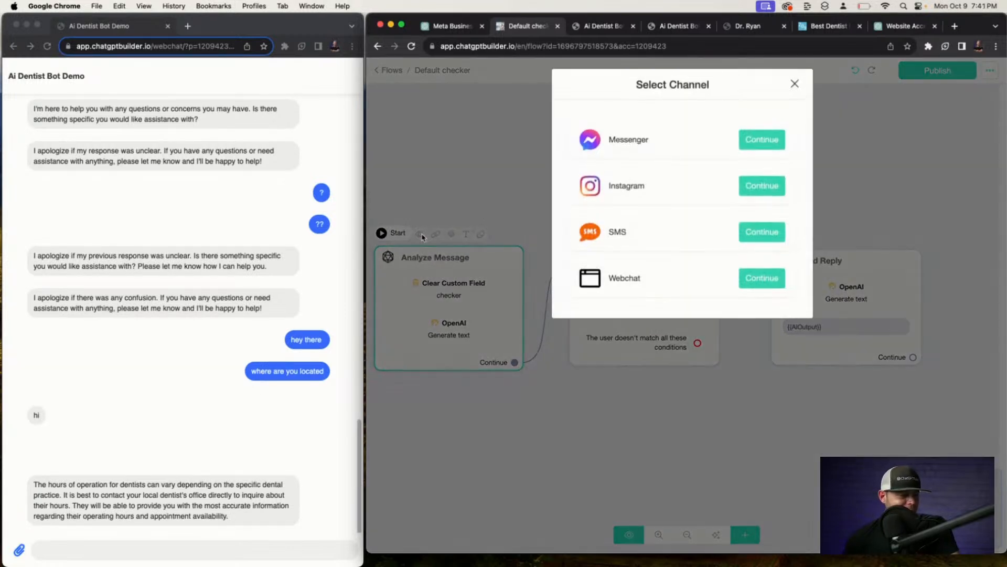
left_click(759, 279)
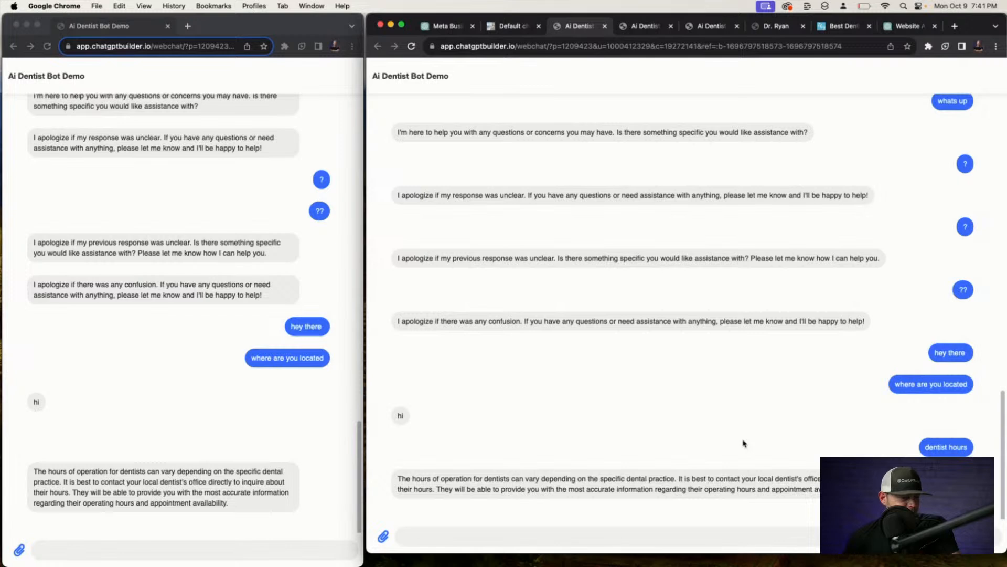
left_click(528, 31)
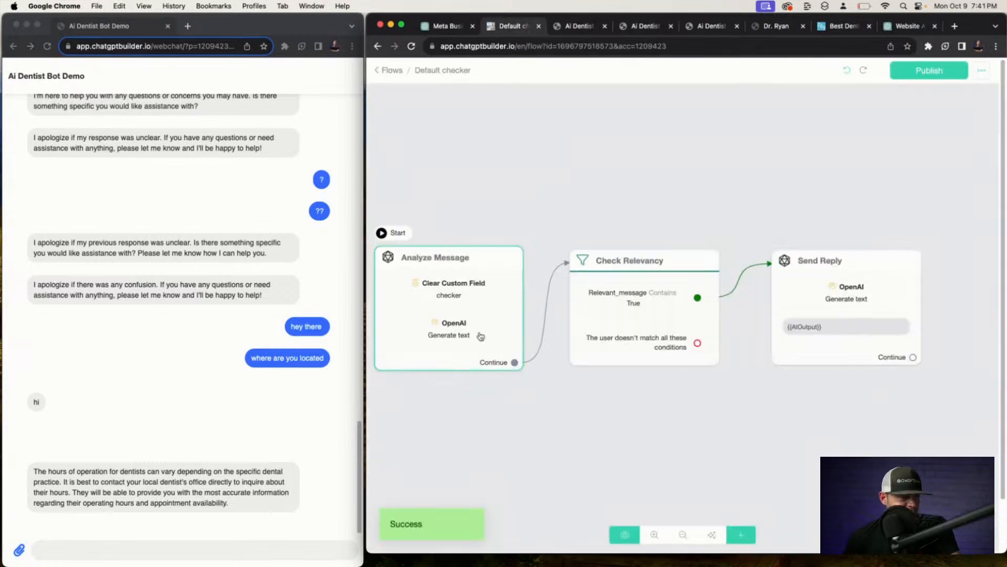
Route the non-matching output to Send Reply, publish, and retest in webchat.
left_click(748, 259)
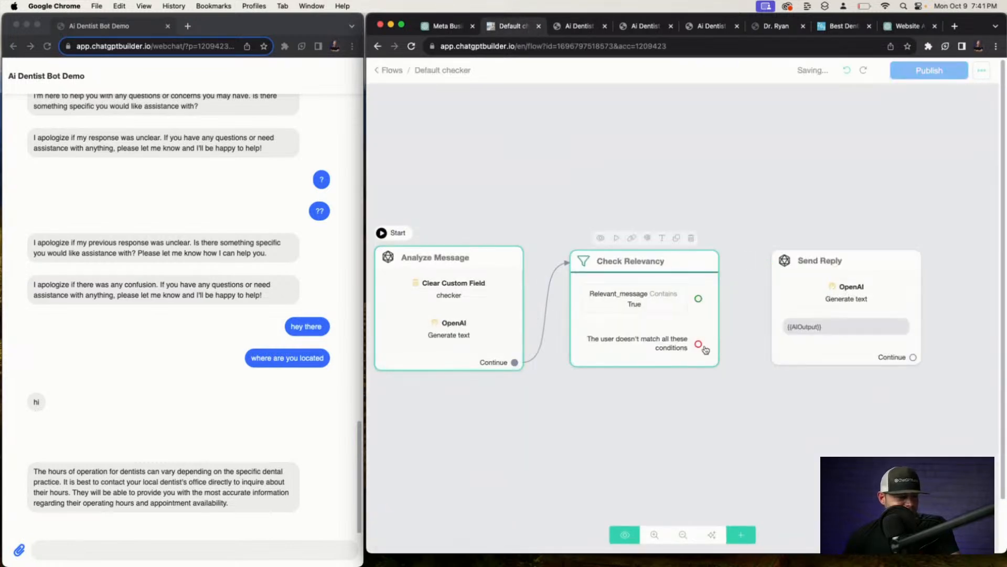
left_click_drag(706, 350, 776, 259)
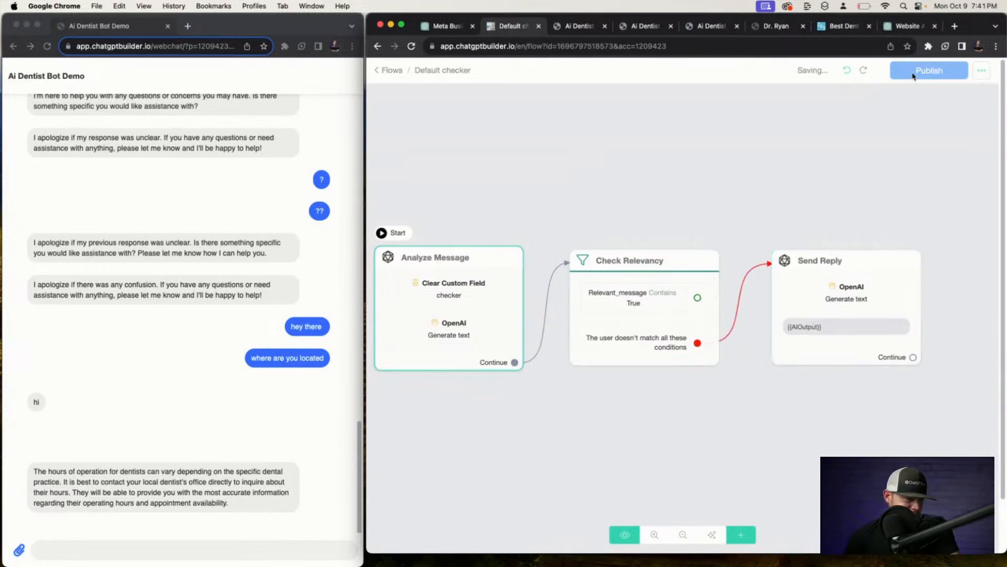
left_click(929, 70)
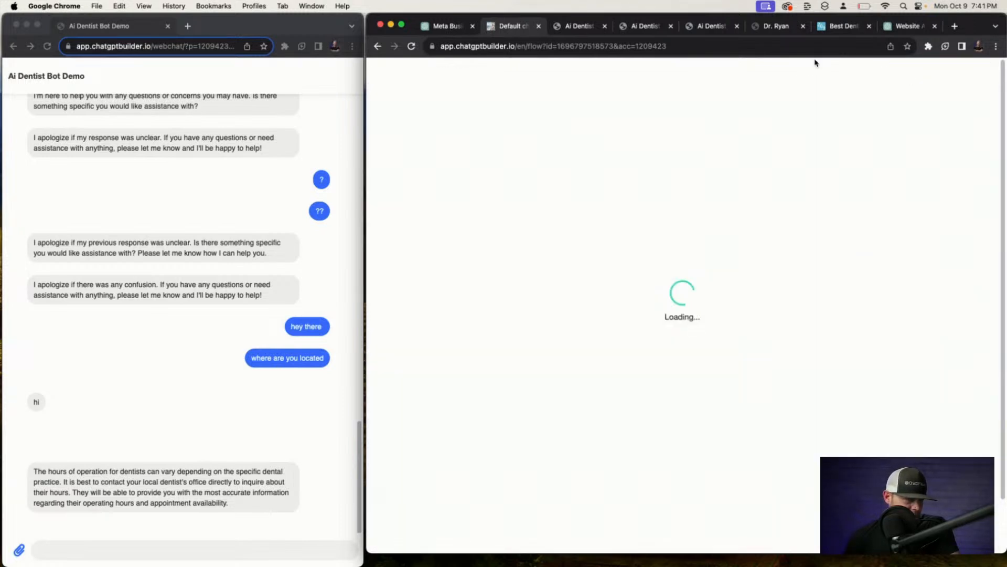
left_click(420, 234)
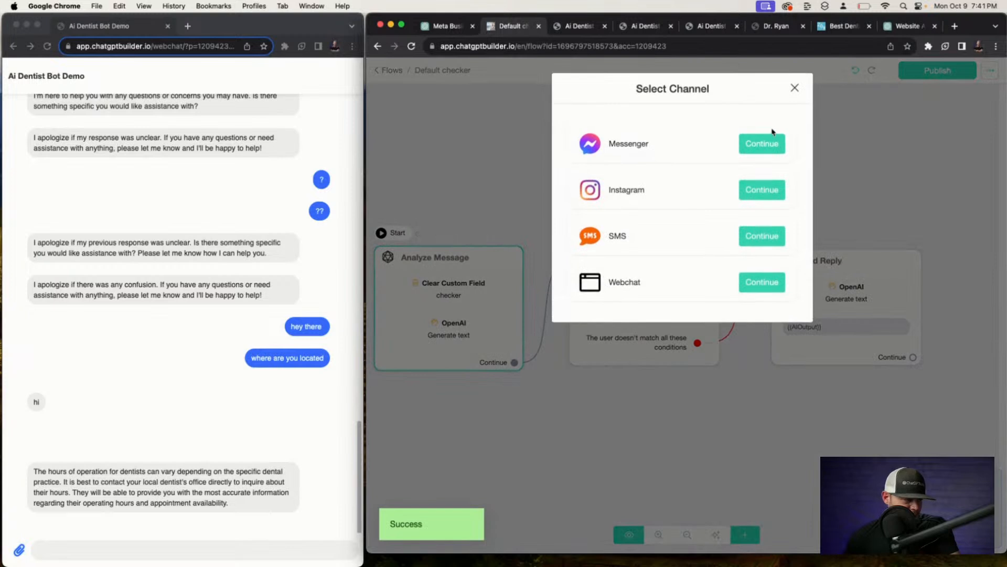
left_click(763, 282)
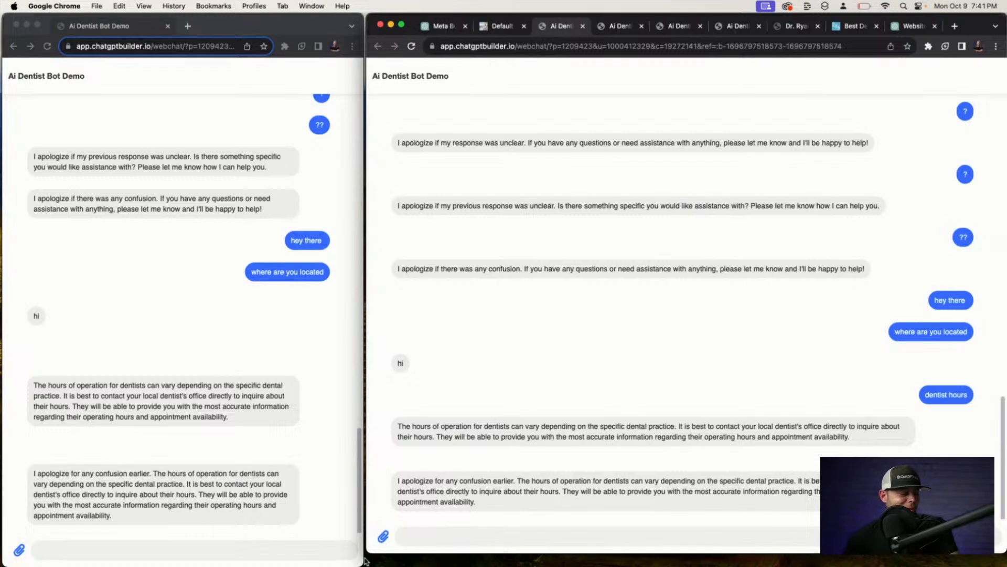
left_click(502, 34)
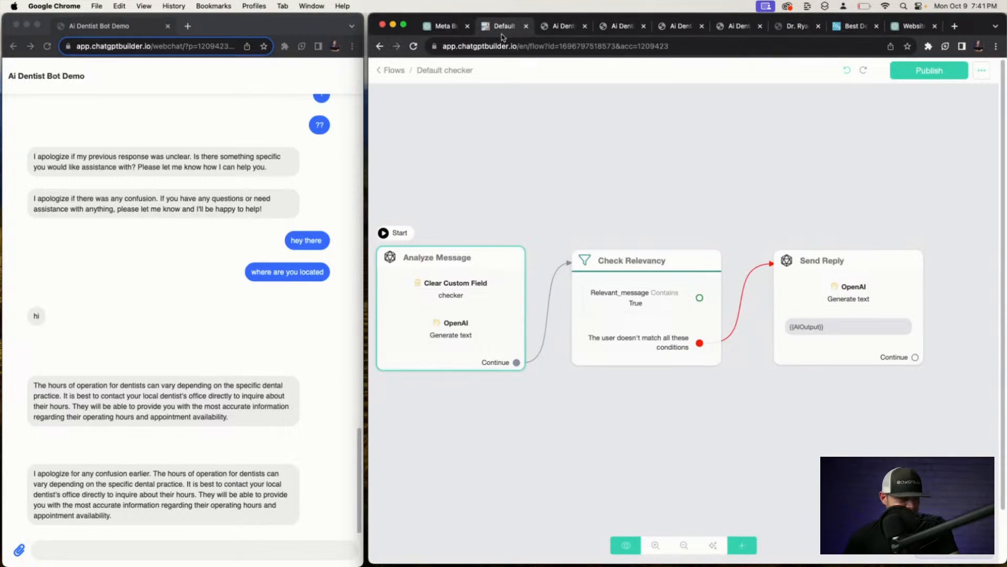
Open Starter Kit > Ai Sum and read the summary step's OpenAI prompt and message template.
left_click(393, 71)
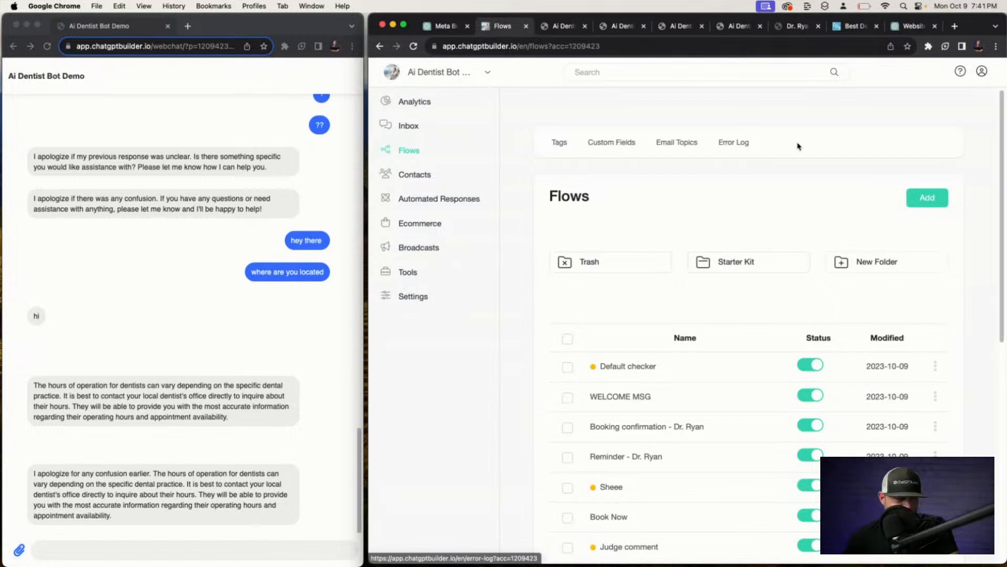
left_click(740, 269)
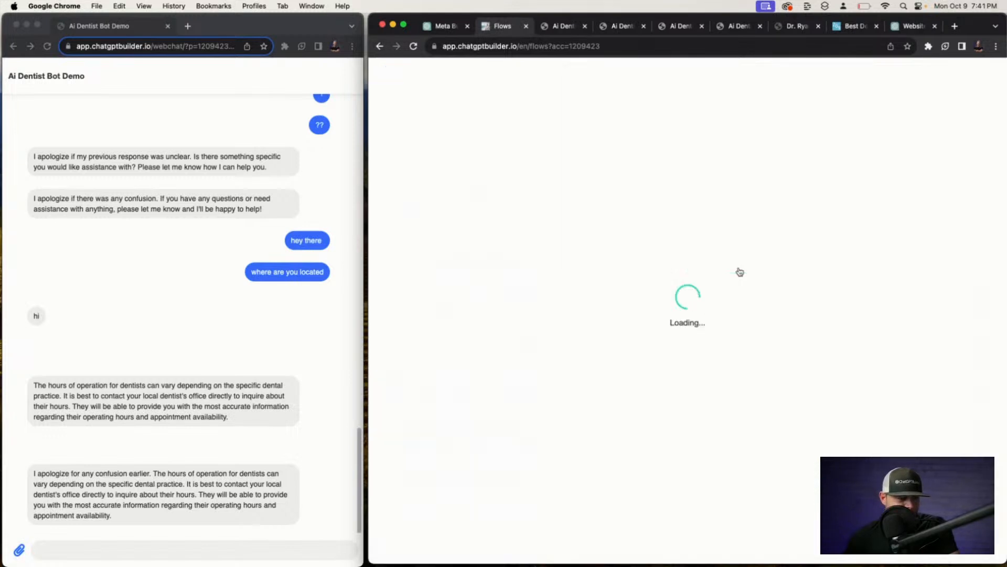
left_click(698, 337)
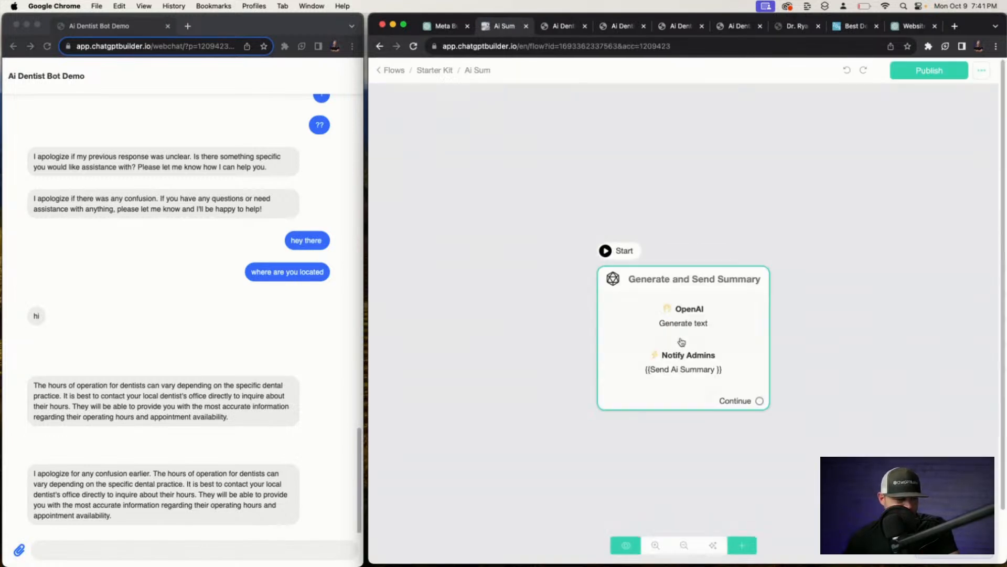
left_click(685, 298)
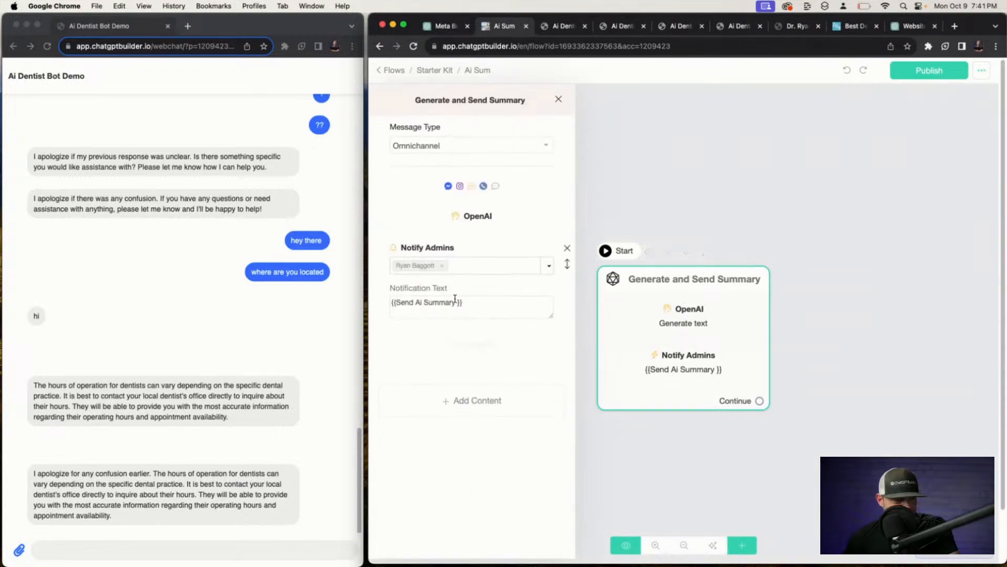
left_click(475, 216)
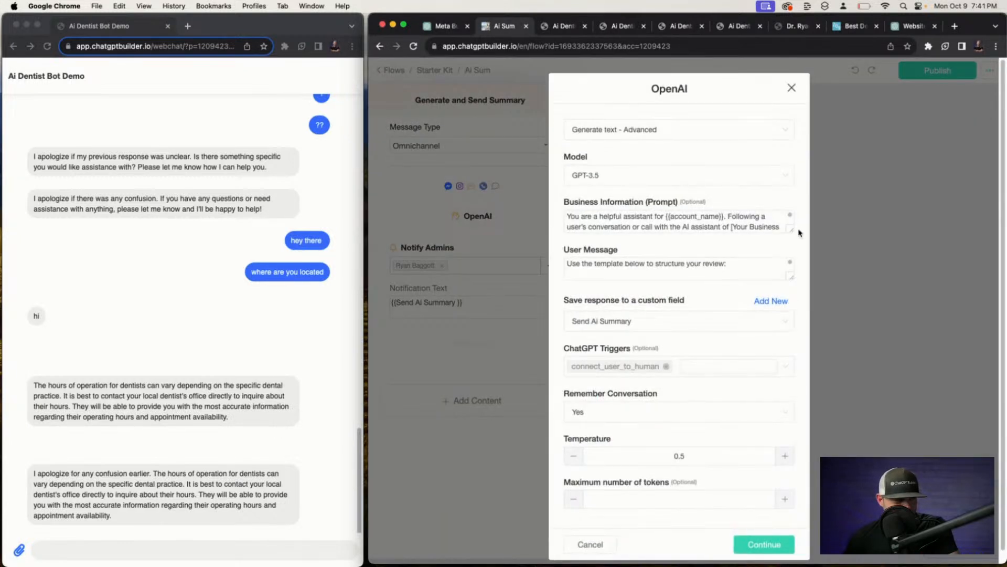
left_click_drag(799, 232, 799, 307)
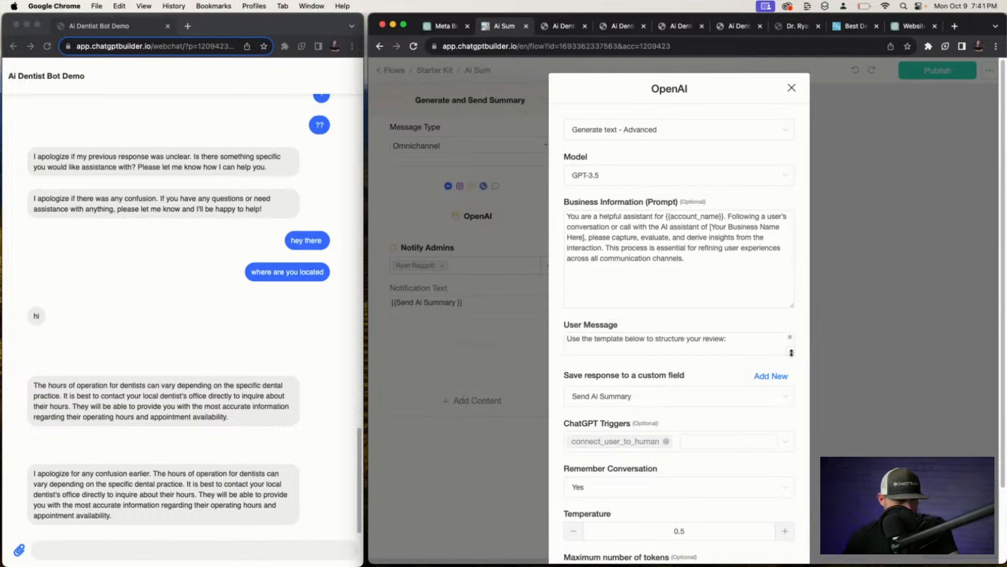
left_click_drag(791, 353, 792, 425)
scroll(720, 401, "down", 5)
scroll(745, 298, "down", 5)
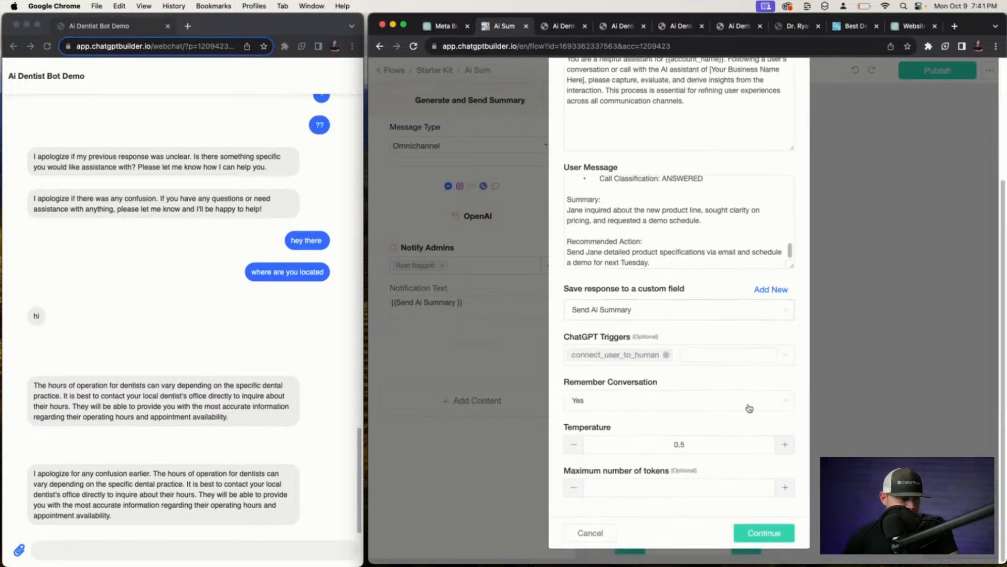
scroll(737, 399, "up", 5)
left_click(792, 89)
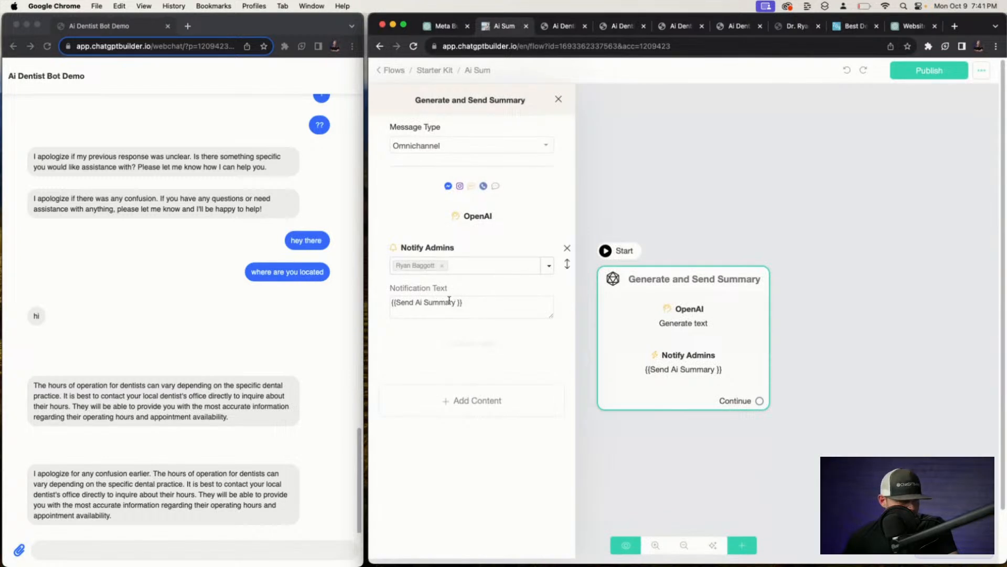
Replace the Notify Admins block with a text message containing {{Send Ai Summary }}.
left_click(584, 330)
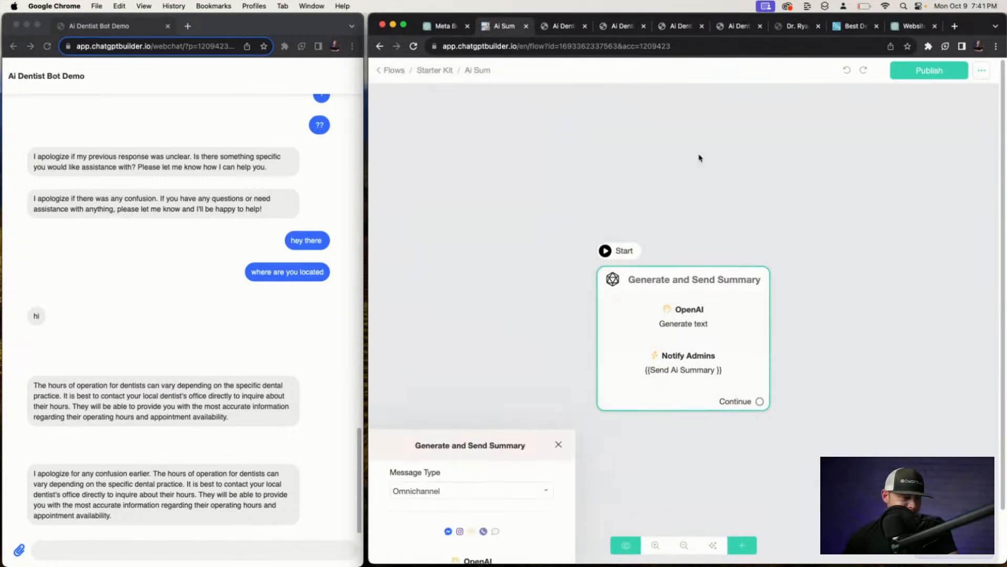
left_click(684, 381)
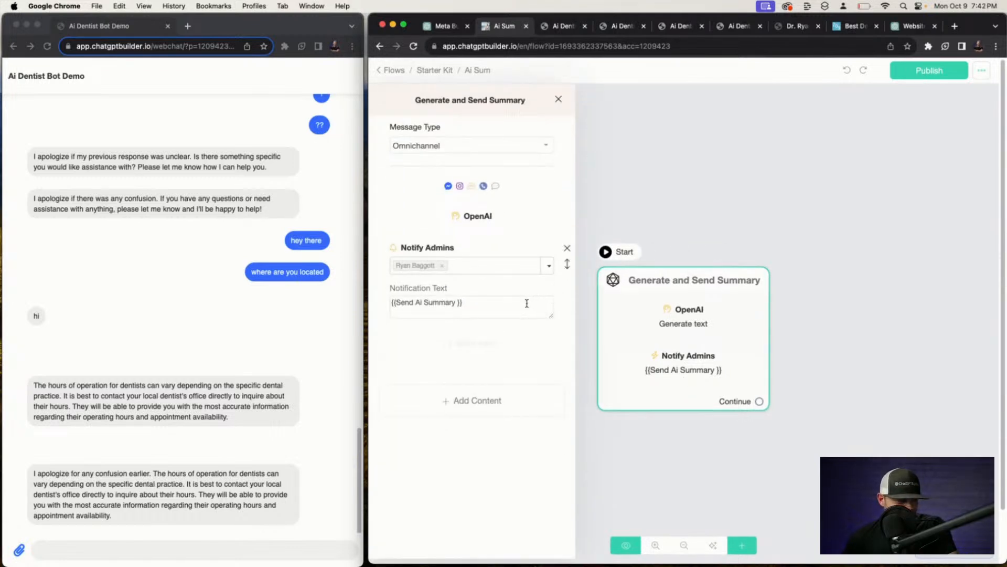
left_click_drag(527, 303, 303, 296)
key("super+c")
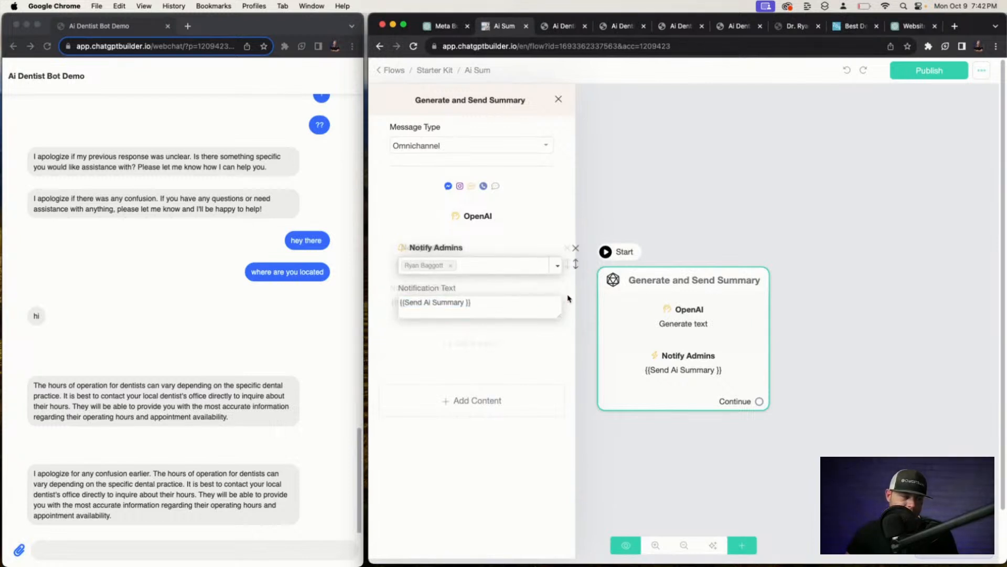
left_click(567, 247)
left_click(475, 305)
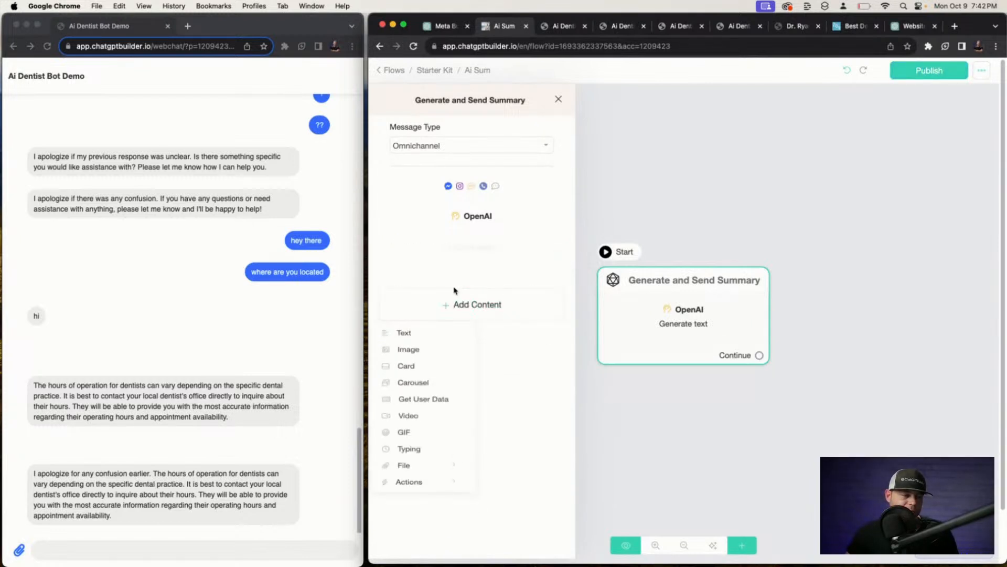
left_click(409, 332)
left_click(441, 267)
key("super+v")
left_click(681, 143)
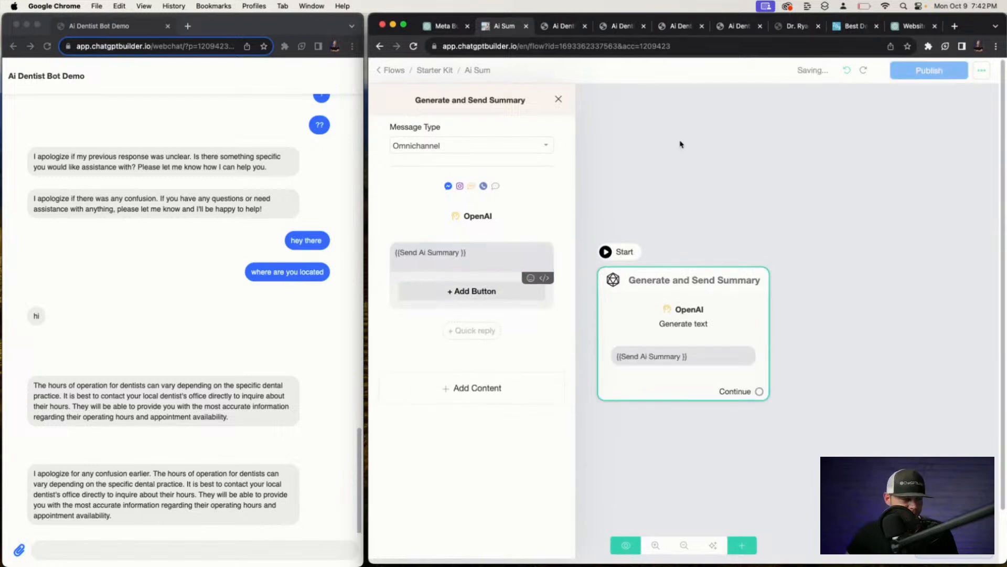
Publish the Ai Sum flow and preview it in webchat.
left_click(919, 79)
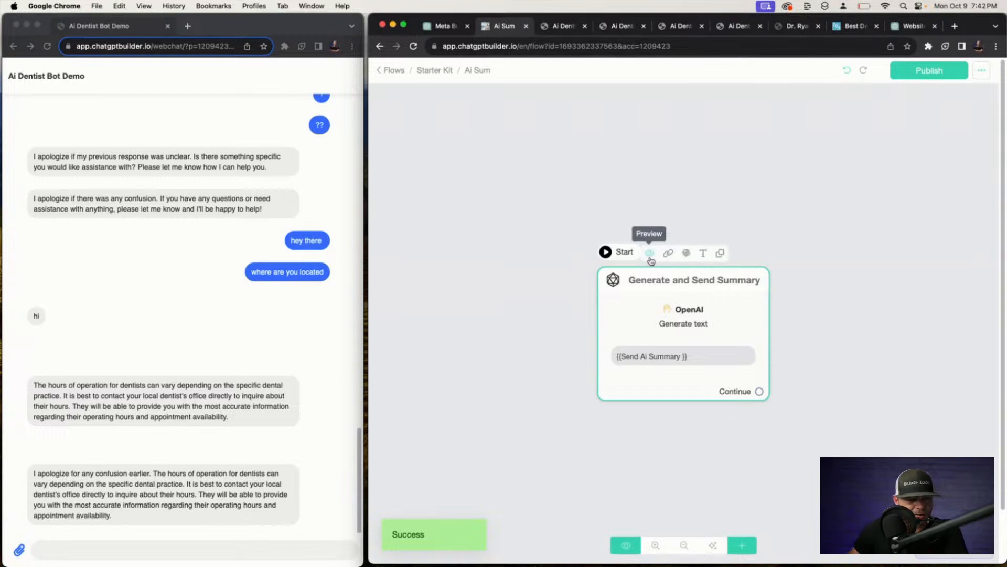
left_click(651, 257)
left_click(762, 283)
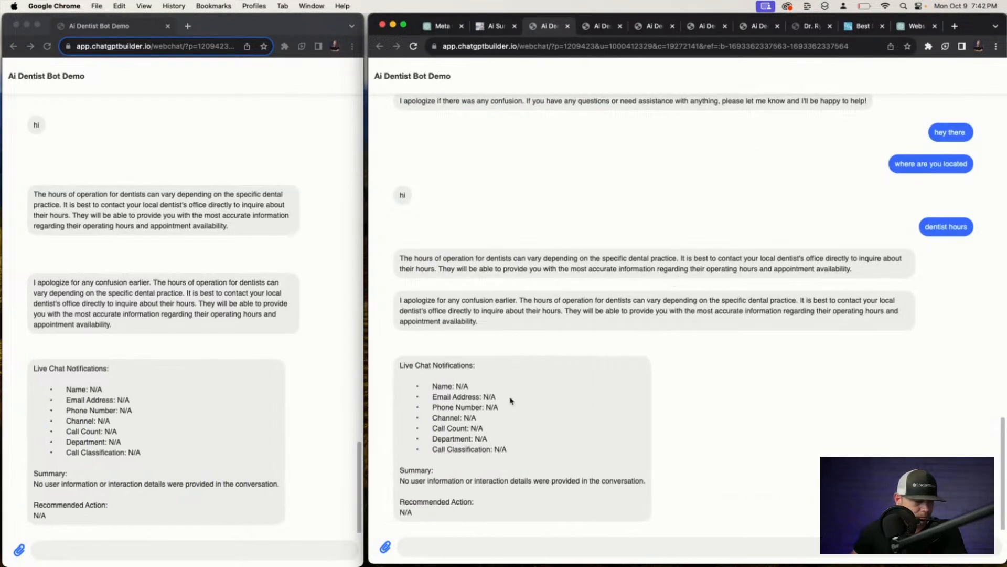
scroll(487, 462, "up", 1)
scroll(537, 480, "down", 1)
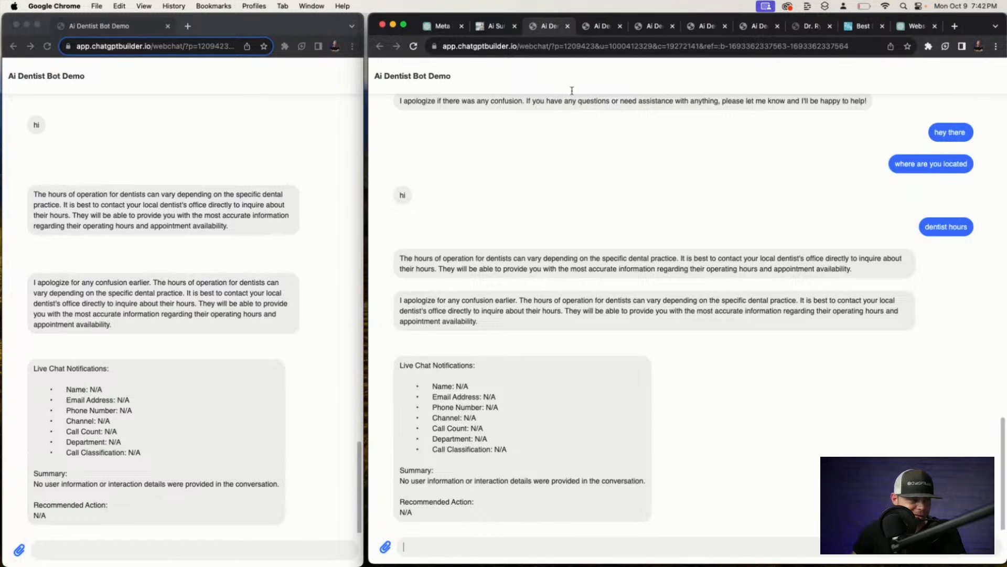
left_click(497, 26)
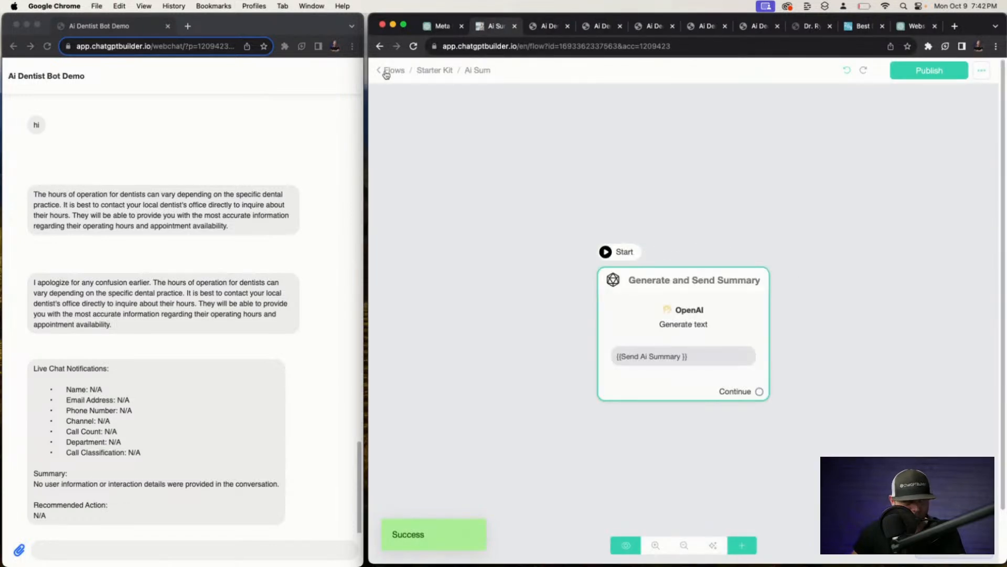
Enable the OpenAI ChatGPT default reply in Settings > Integrations and save.
left_click(388, 72)
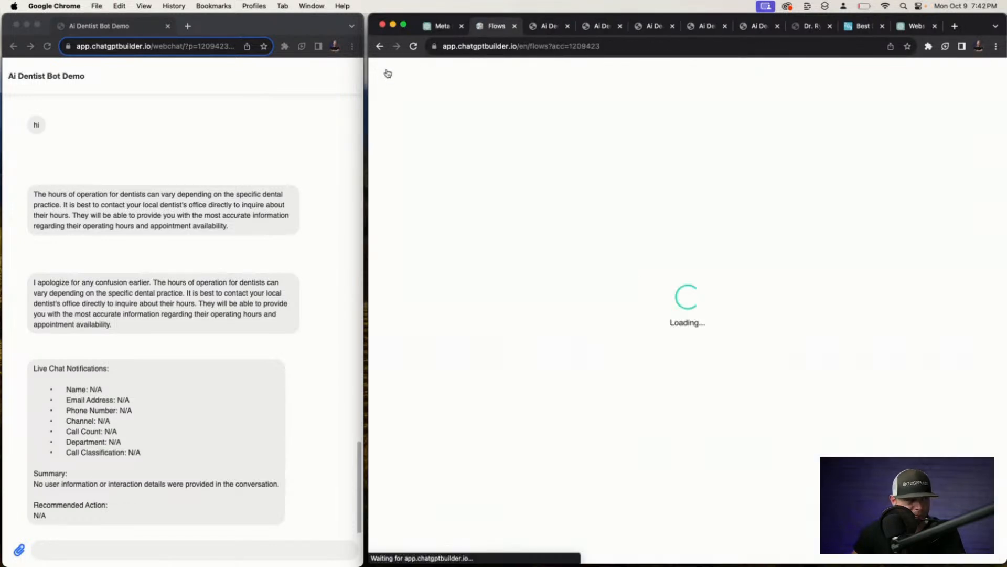
left_click(127, 541)
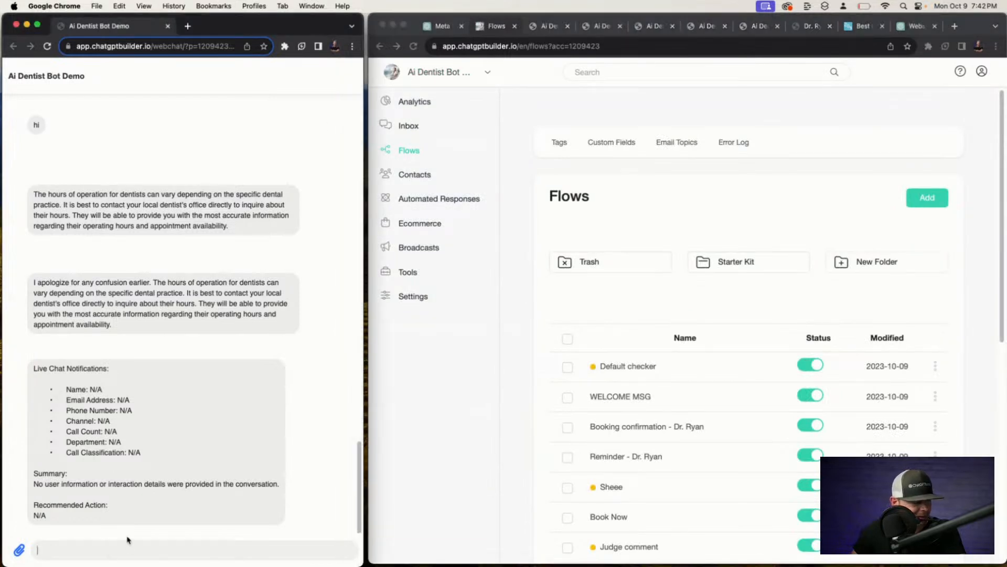
left_click(417, 298)
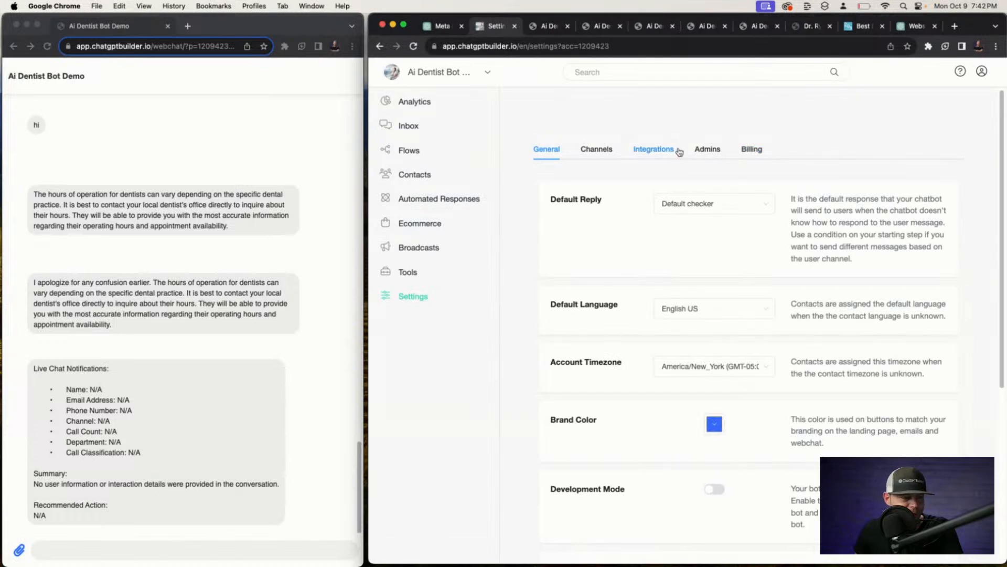
left_click(697, 150)
left_click(658, 148)
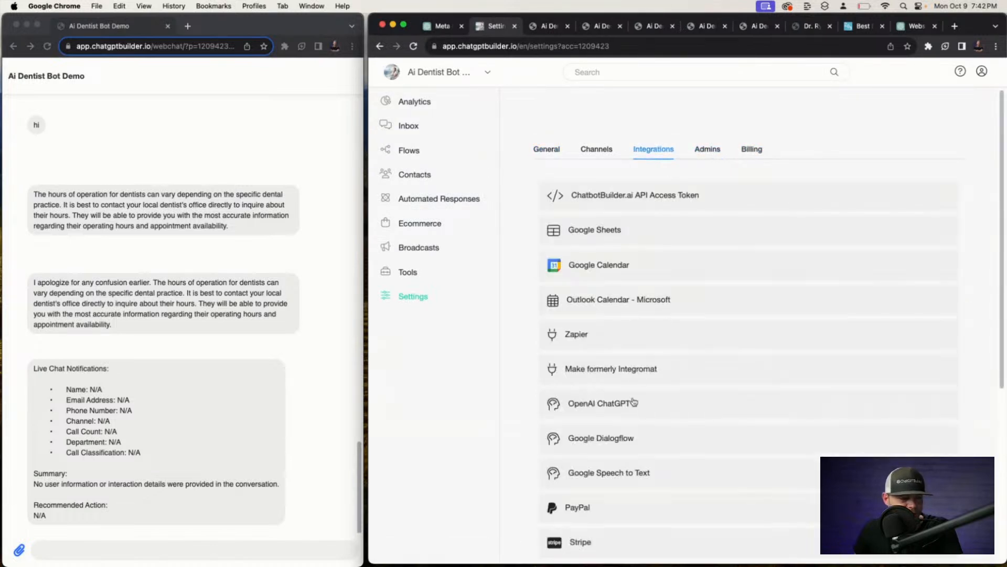
left_click(633, 404)
left_click(717, 533)
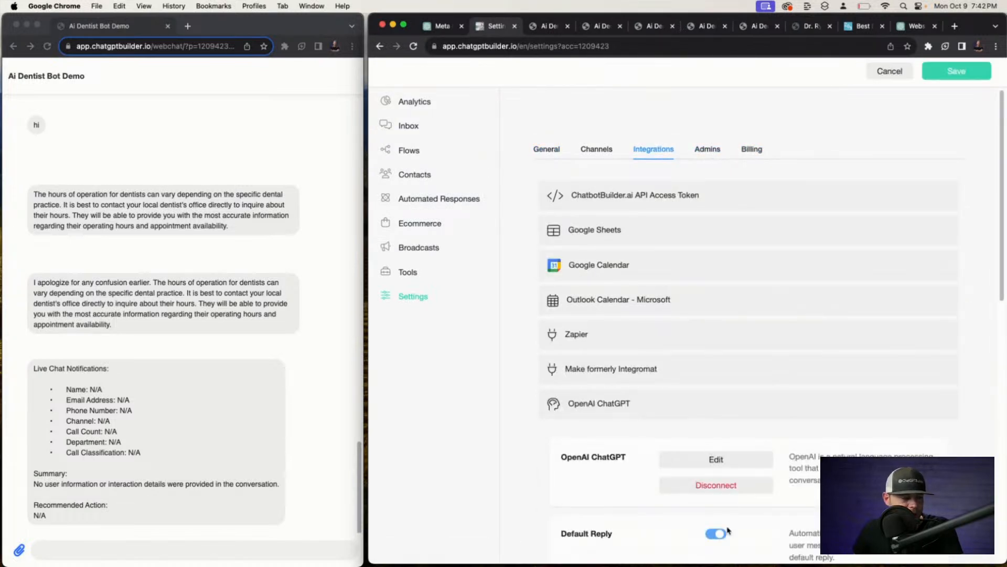
left_click(956, 71)
Send 'hello' in the webchat and check the reply in the Inbox.
left_click(169, 555)
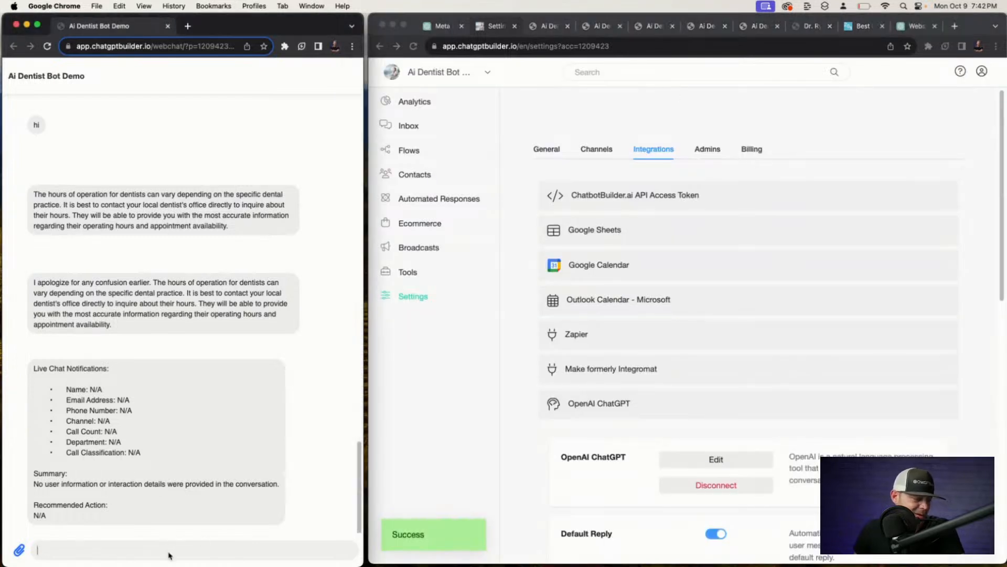
type("hello")
key("Return")
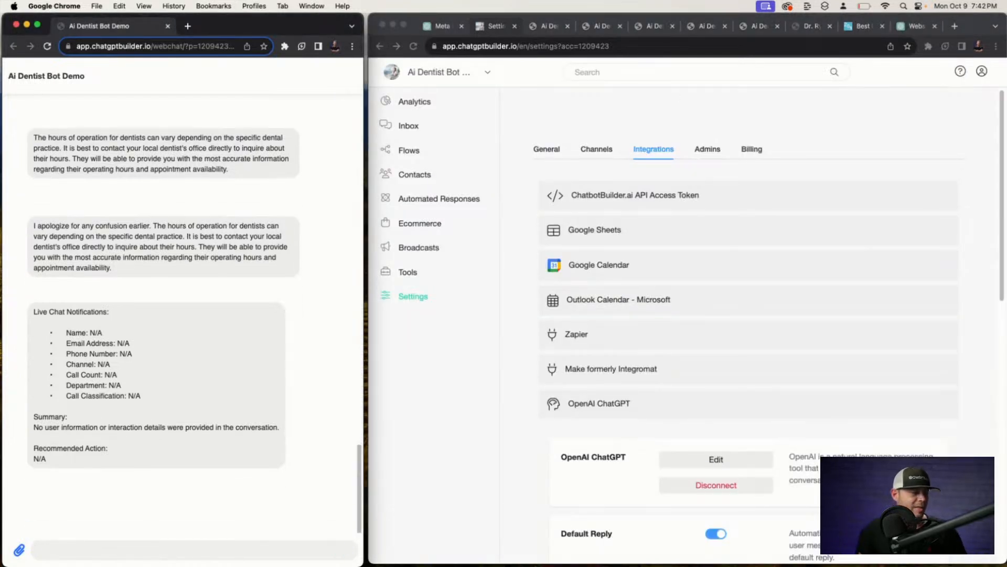
left_click(435, 130)
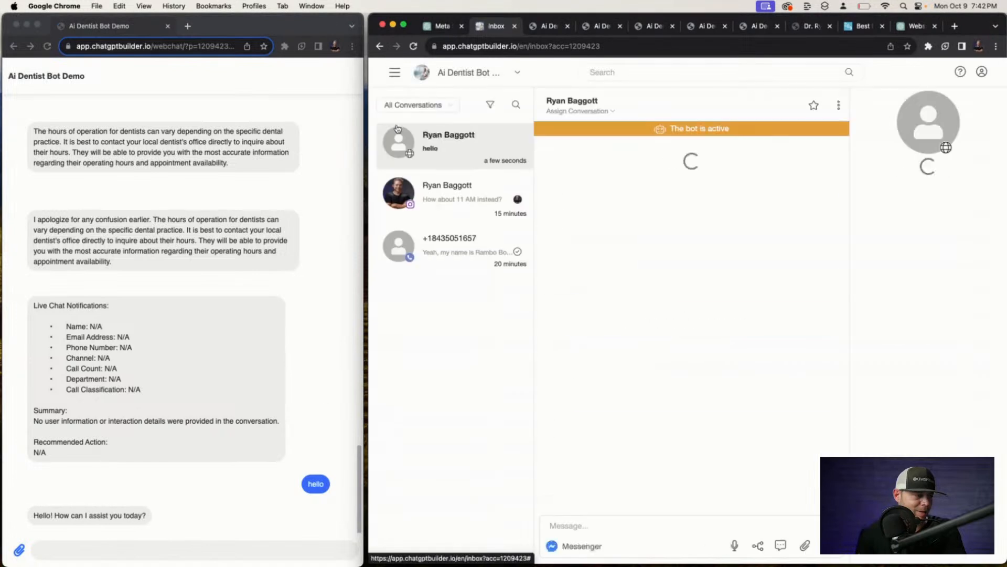
left_click(72, 557)
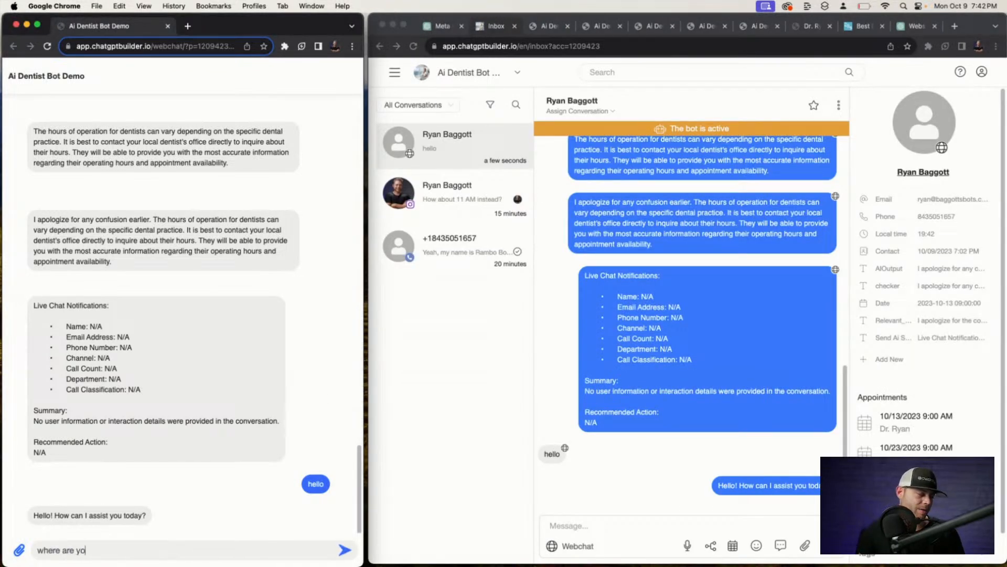
Ask the bot 'where are you located', 'who is the dentist' and 'services offered?'.
type("where are you located")
key("Return")
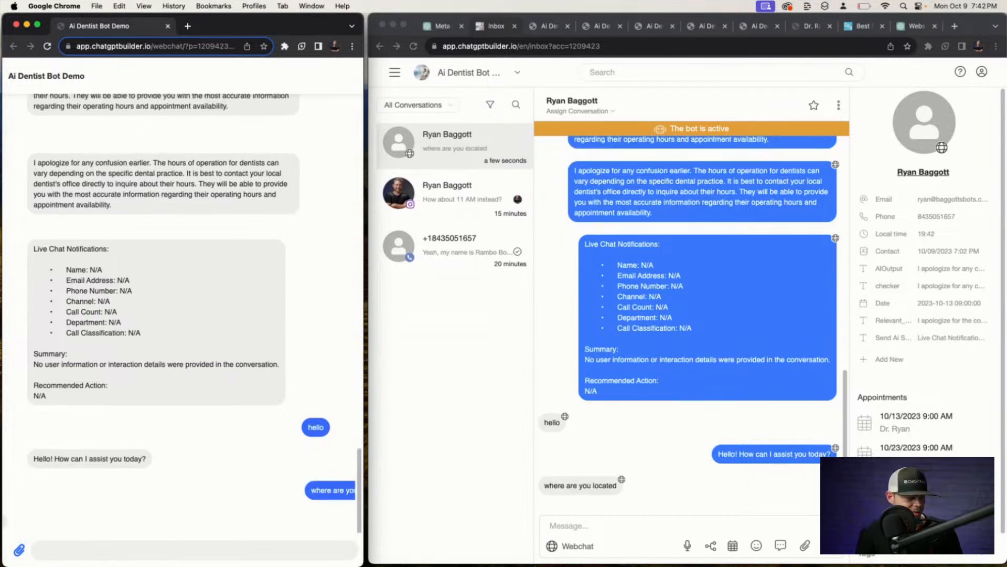
type("wip")
key("BackSpace")
key("BackSpace")
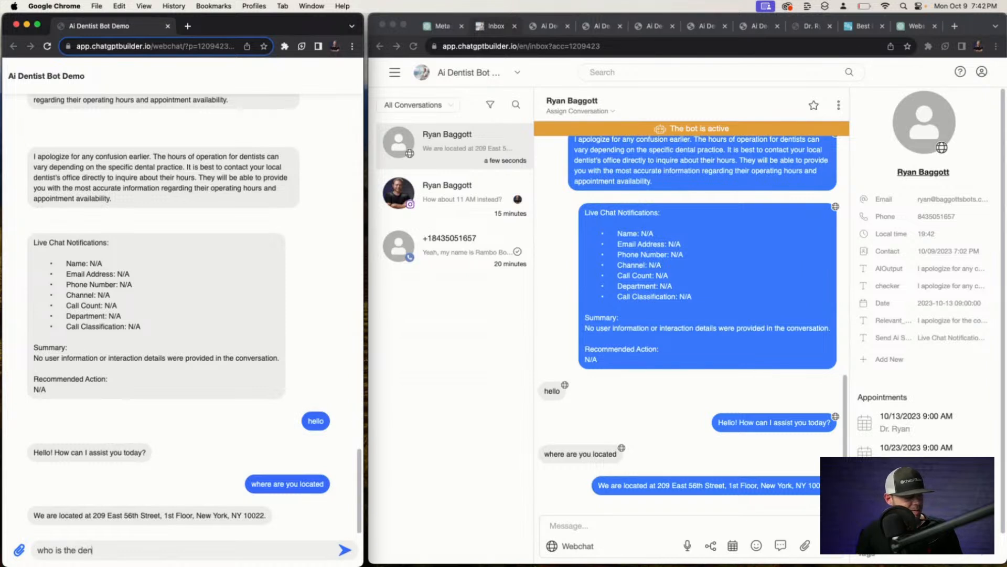
type("ho is the dentist")
key("Return")
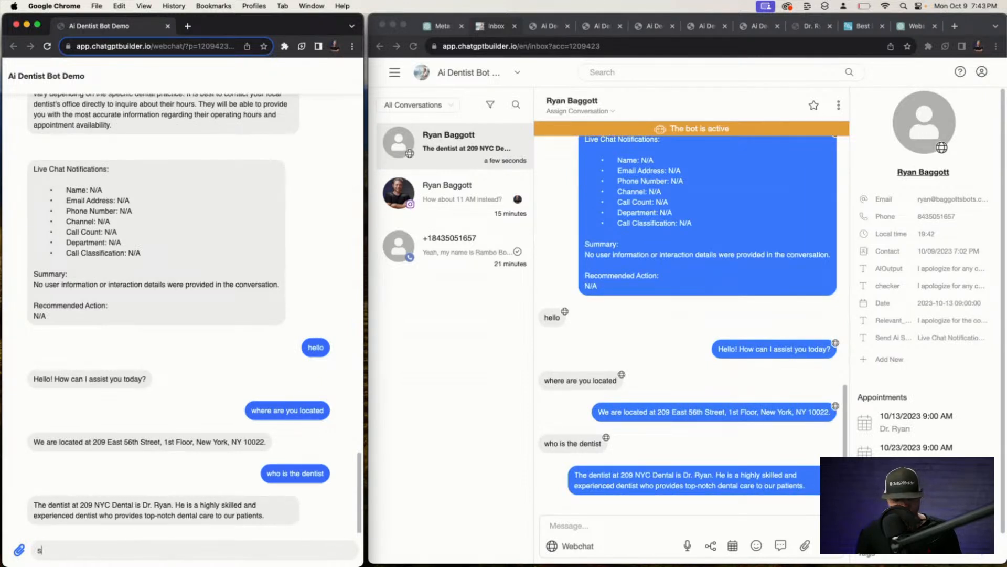
type("ervices ov")
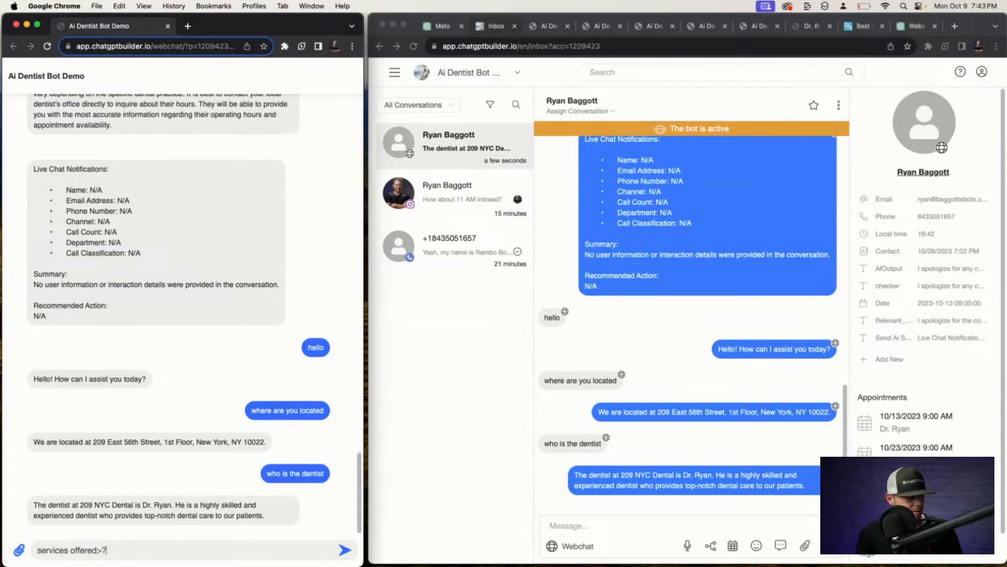
type("?")
key("Return")
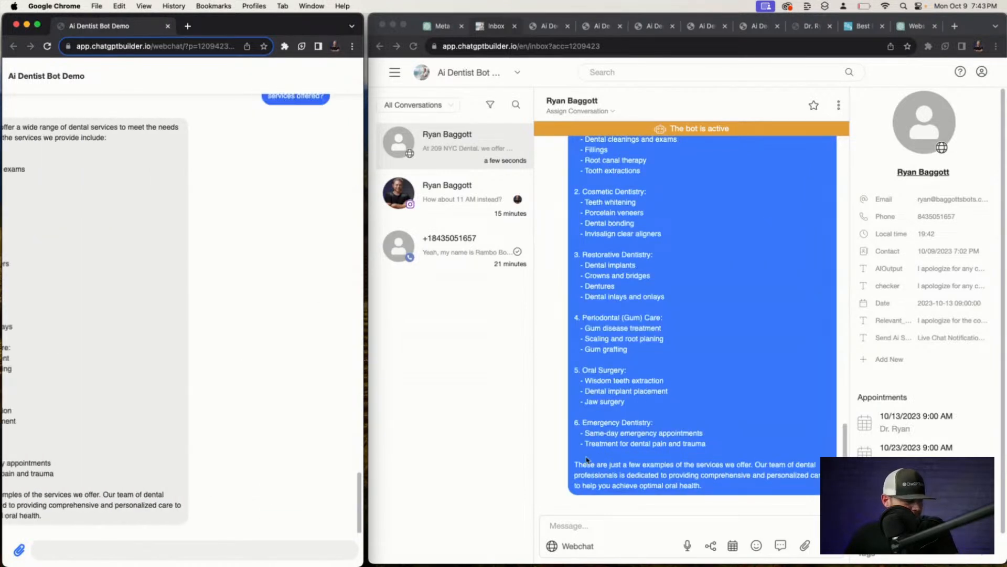
Send the Ai Sum flow to the contact over Webchat to get a Live Chat Notifications summary.
left_click(710, 547)
left_click(711, 547)
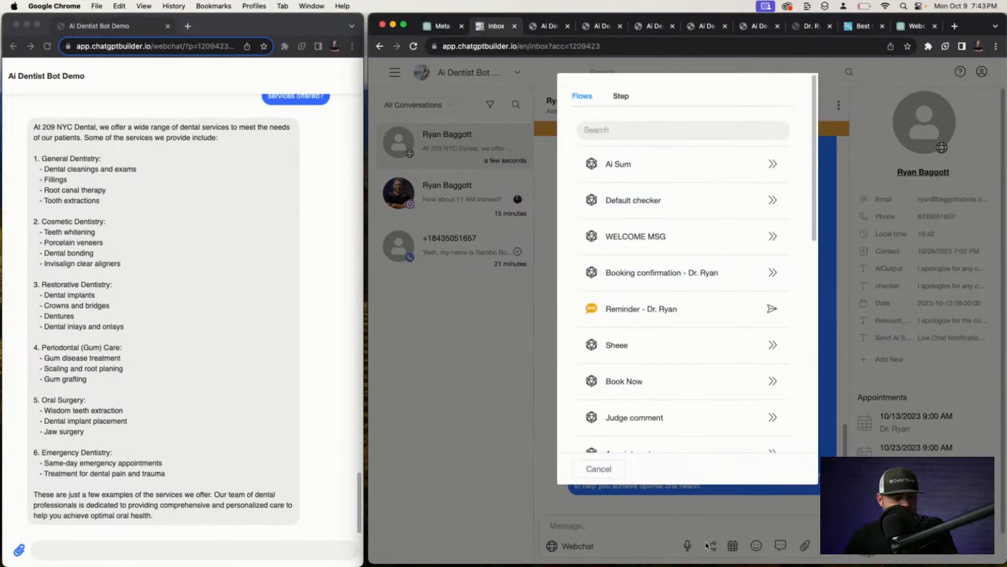
left_click(774, 170)
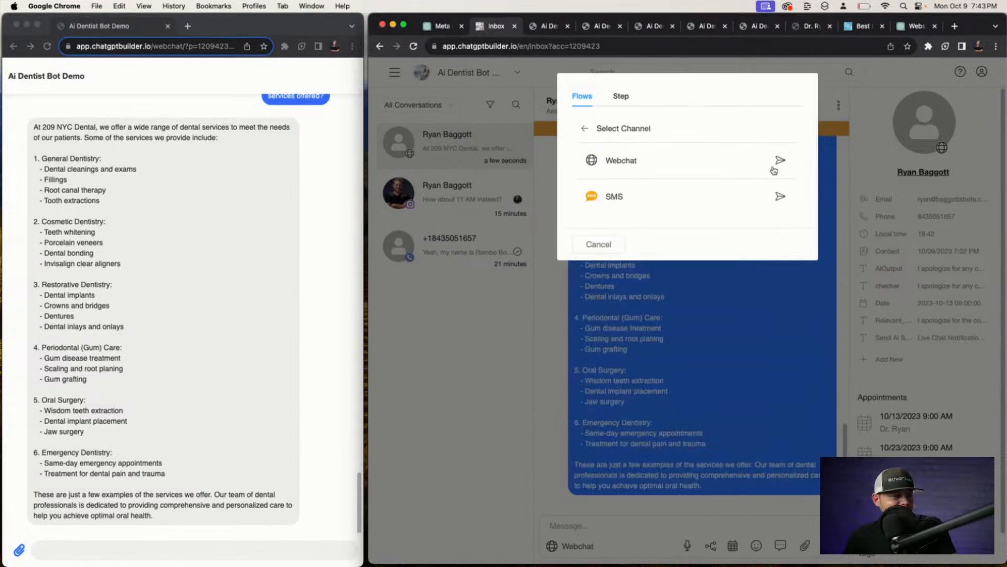
left_click(776, 162)
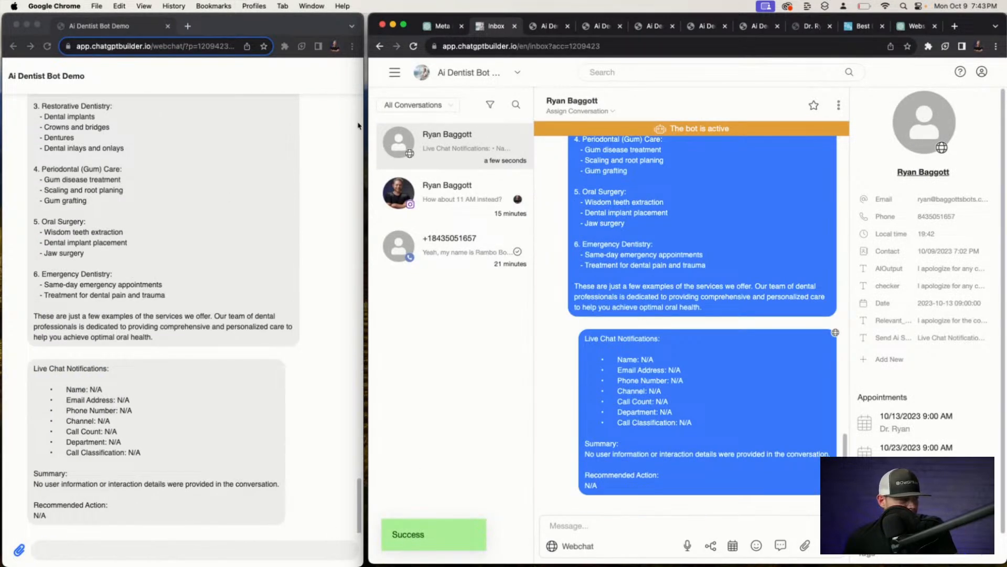
Open the Starter Kit's Ai Sum flow and its summary step's OpenAI settings.
left_click(395, 73)
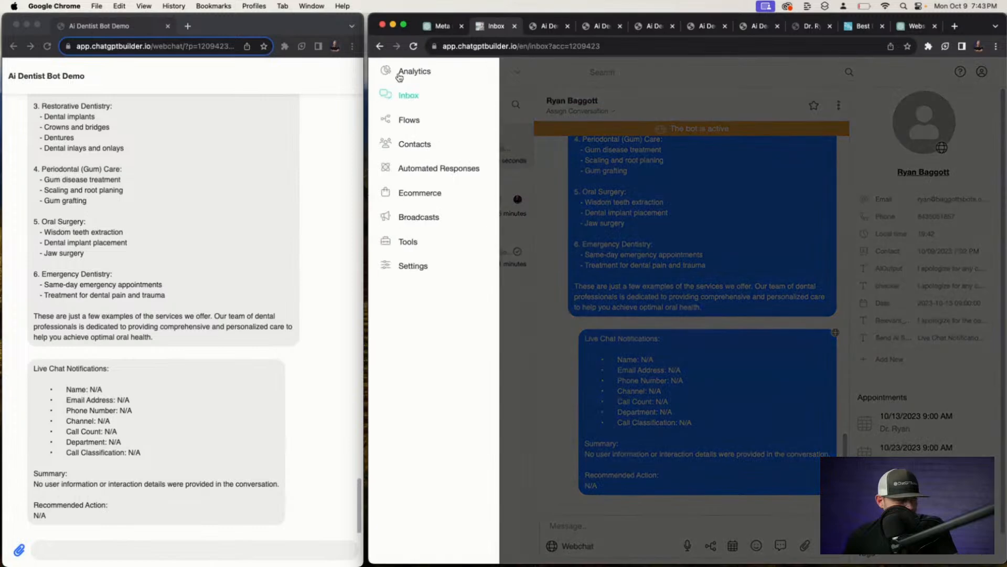
left_click(406, 118)
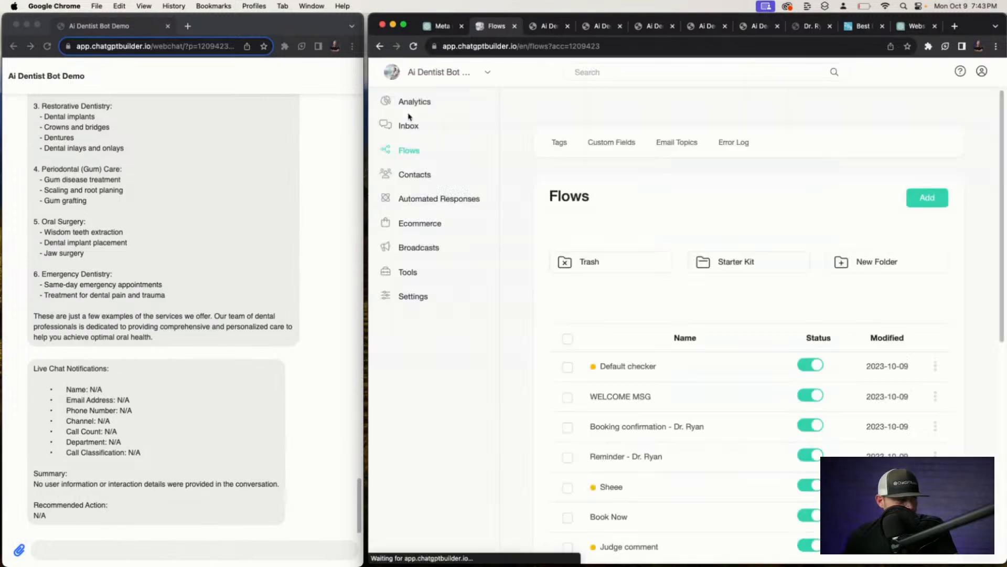
left_click(741, 262)
left_click(655, 389)
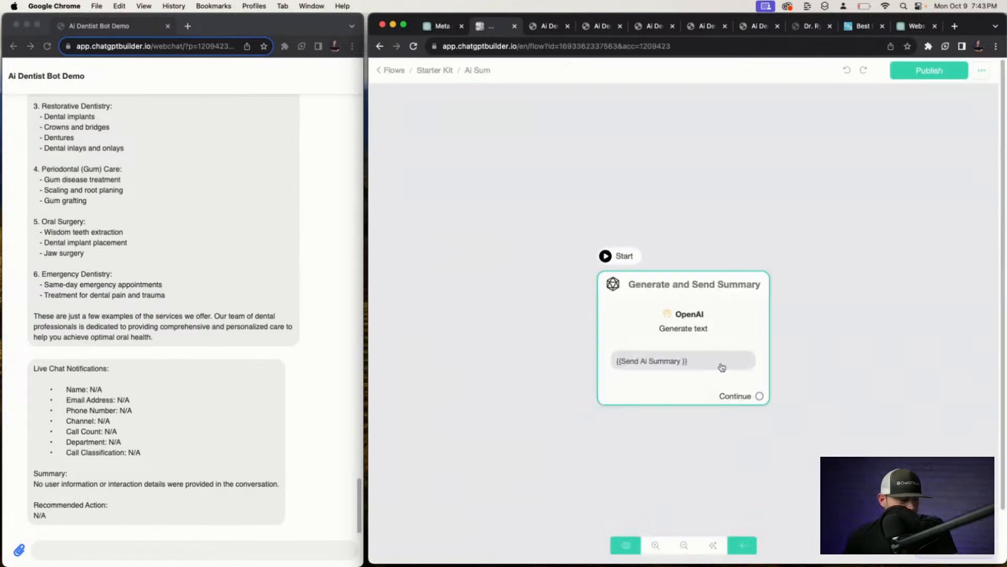
left_click(714, 331)
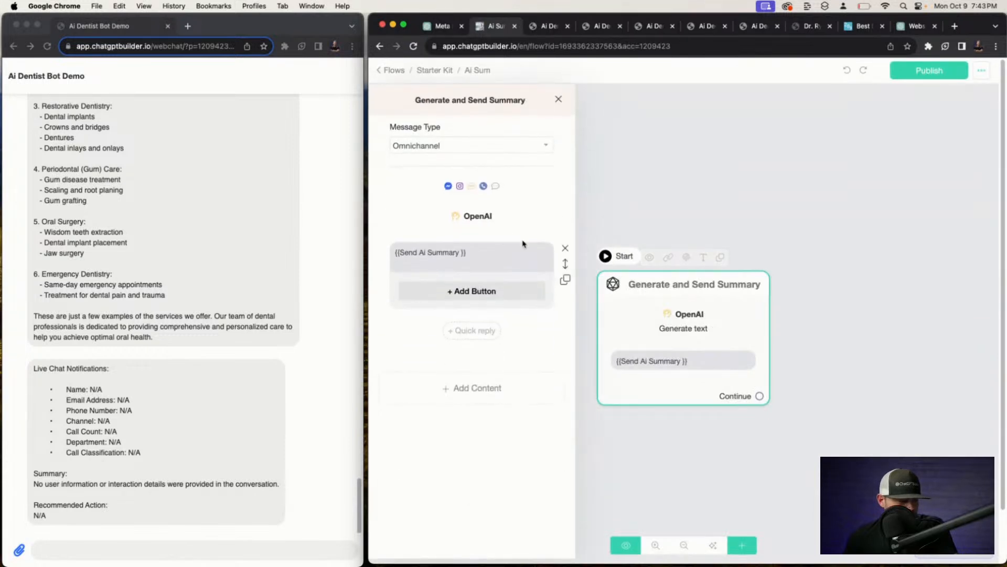
left_click(522, 226)
Rewrite the User Message's first line as 'Based on our conversation fill in the following template:'.
left_click_drag(791, 276, 791, 564)
scroll(673, 347, "down", 2)
scroll(673, 348, "down", 6)
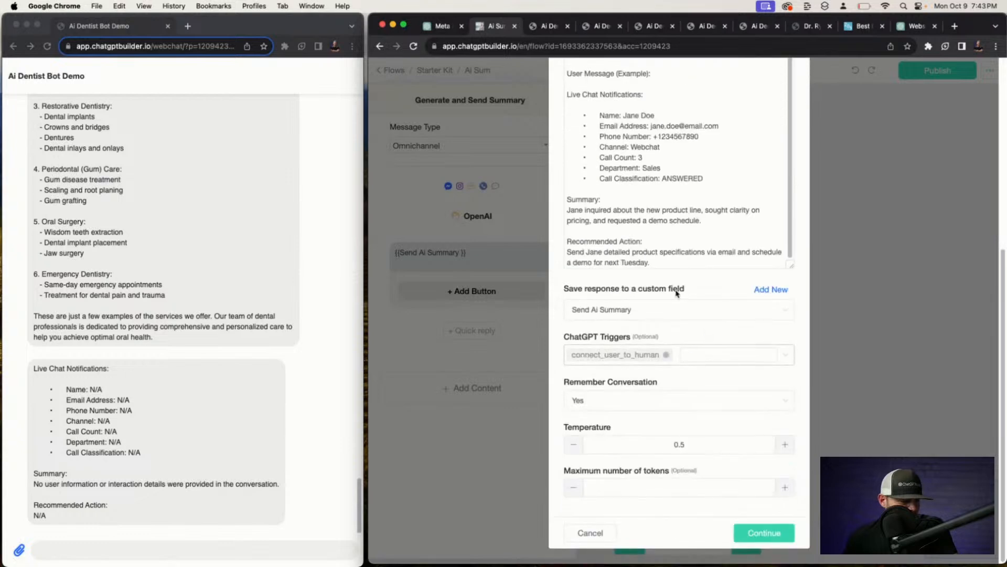
scroll(675, 251, "up", 5)
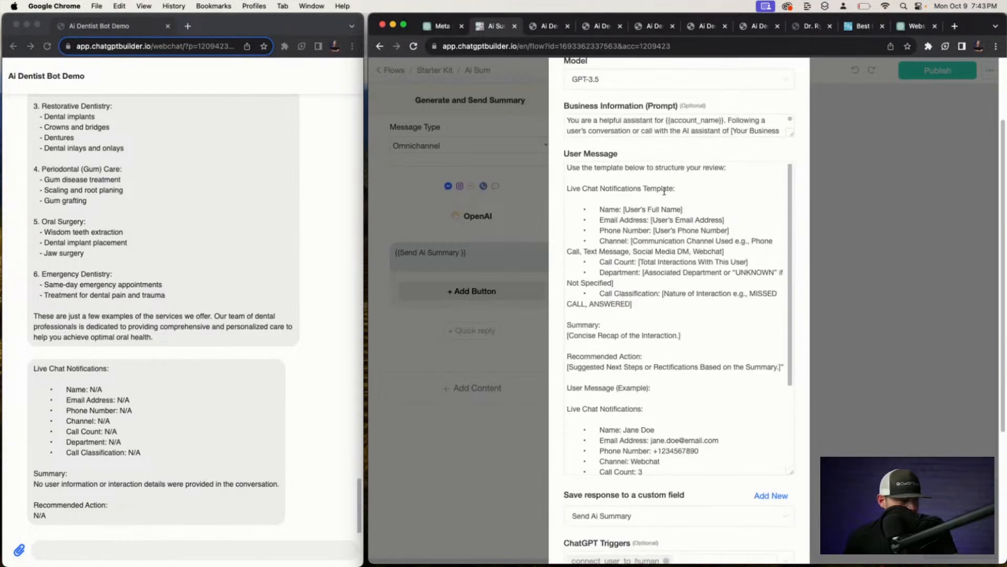
left_click_drag(736, 170, 380, 156)
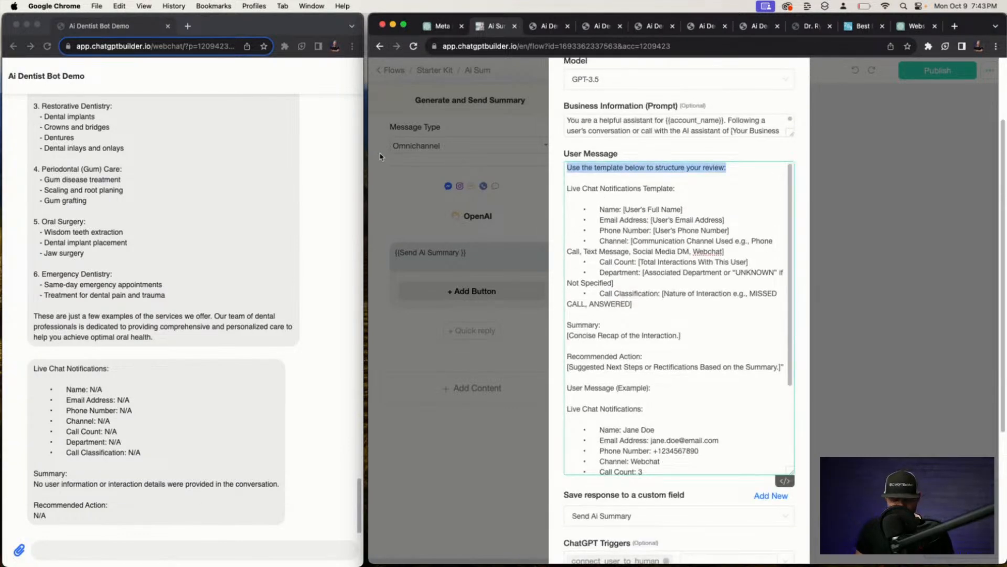
type("Based on our conversation fill in the following template:")
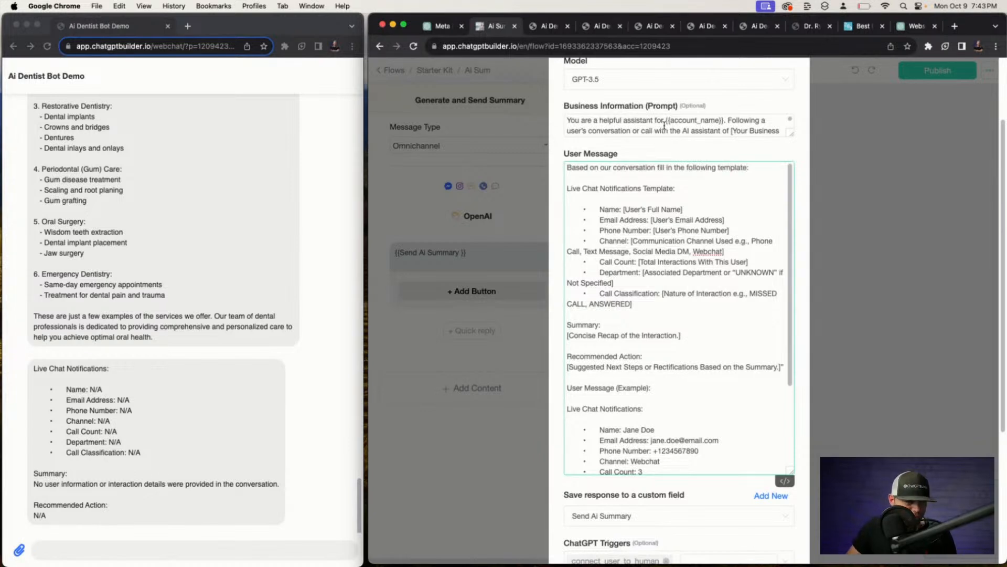
scroll(757, 232, "up", 3)
Replace the business name placeholder in the prompt with 'Ryan's Dentist Office'.
left_click_drag(791, 230, 781, 549)
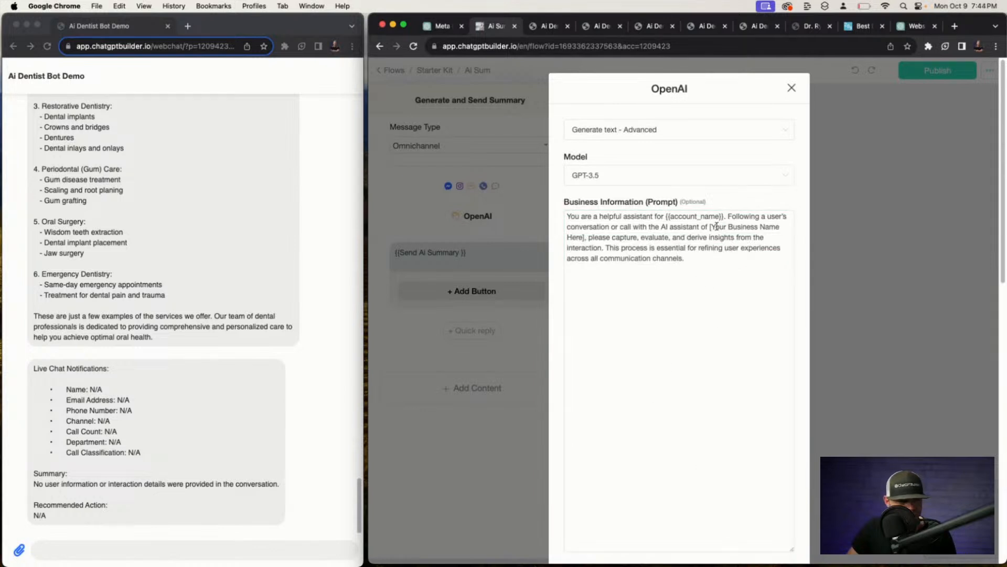
left_click_drag(710, 227, 584, 236)
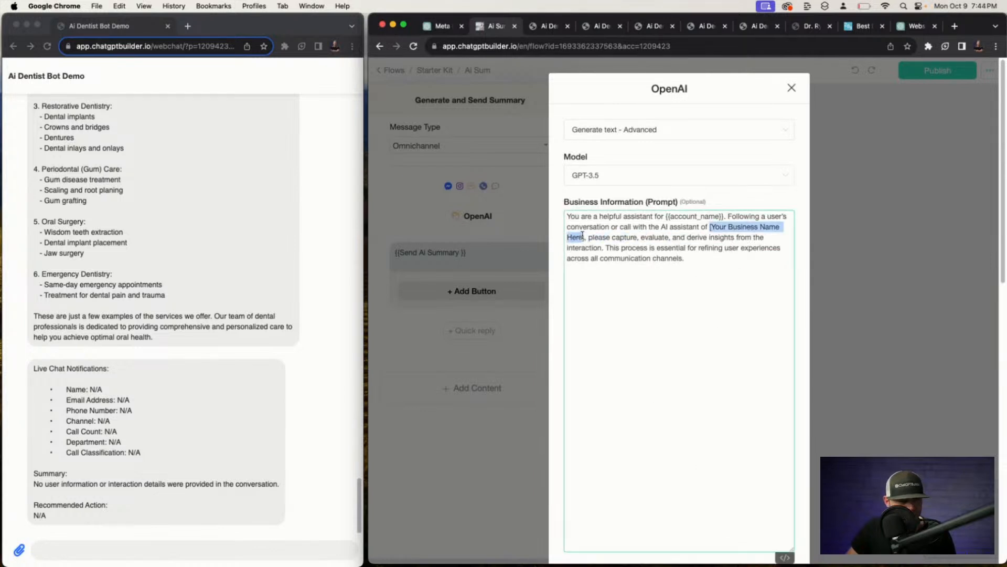
key("BackSpace")
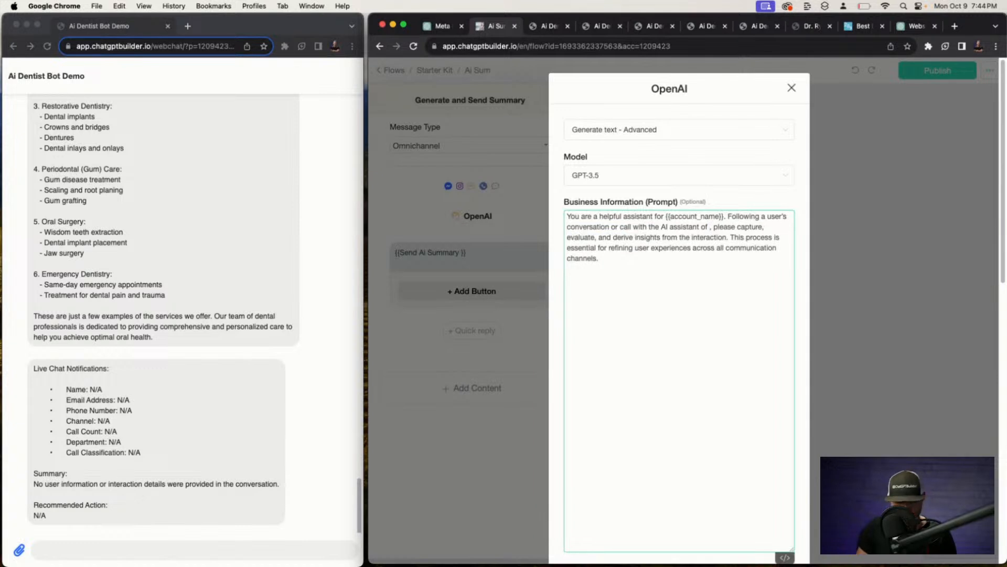
type("Ryan's Den")
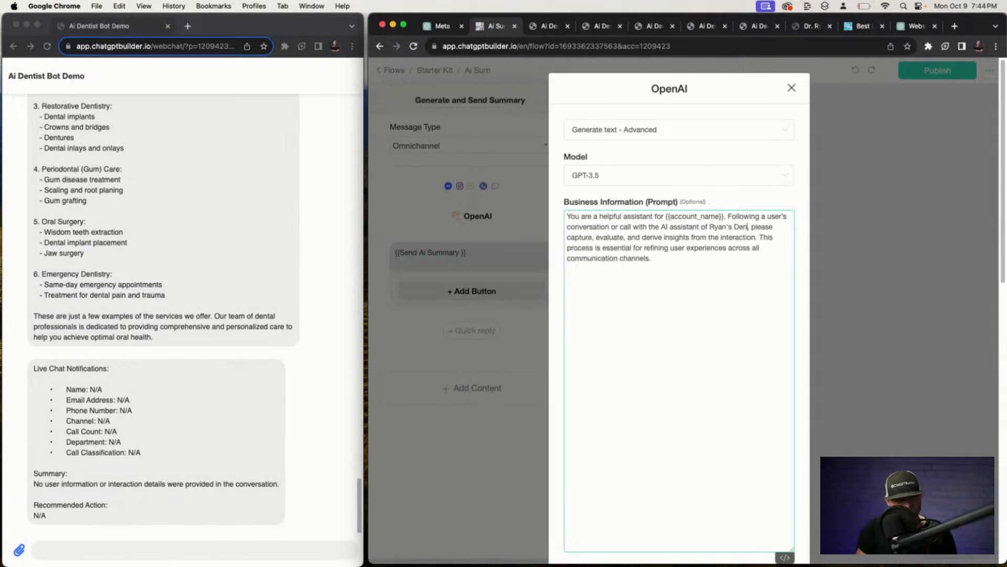
type("tist Offi")
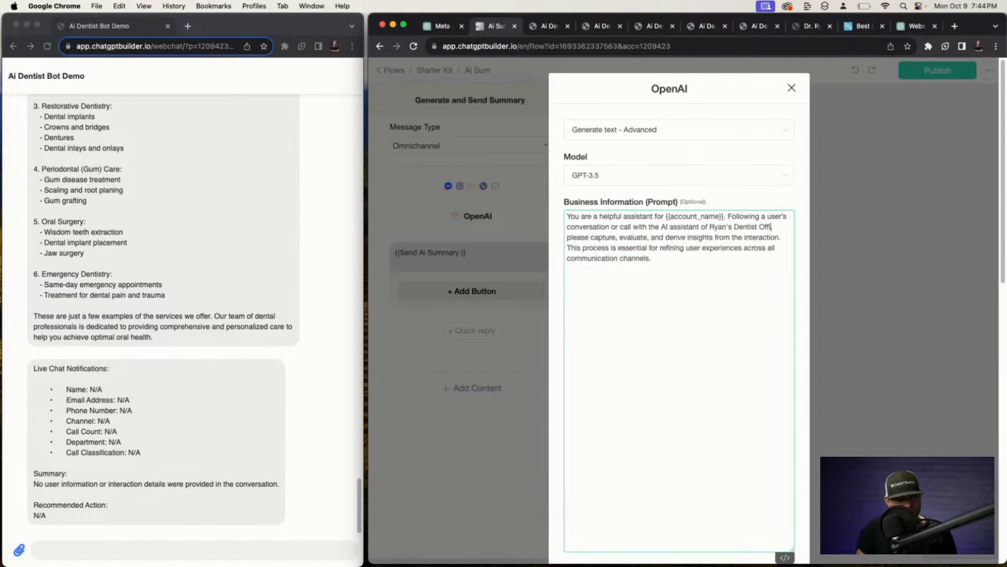
type("ce,")
Make the prompt ask for insights from the interaction ending in {{last_input}}.
scroll(613, 228, "down", 3)
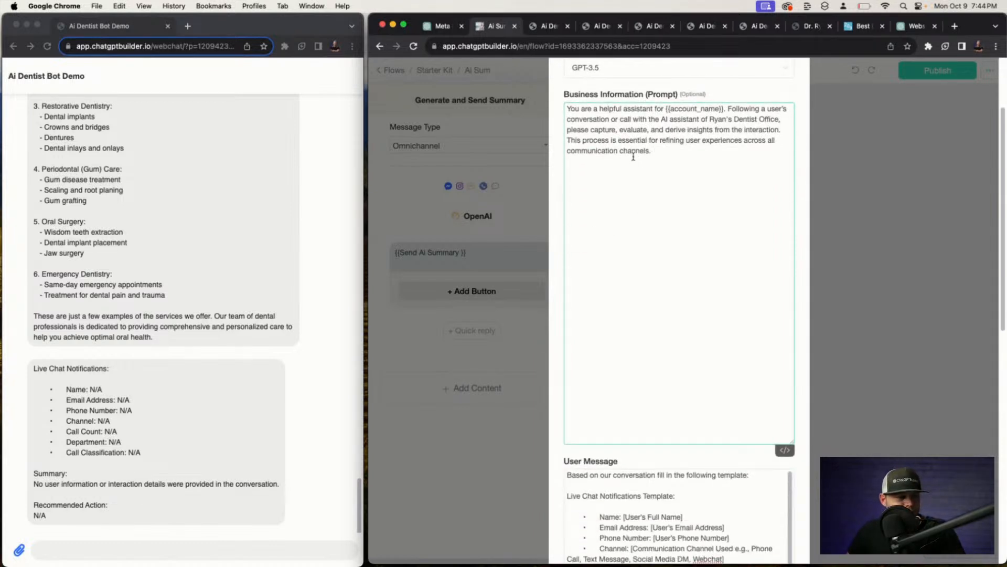
scroll(656, 147, "up", 1)
scroll(669, 154, "down", 1)
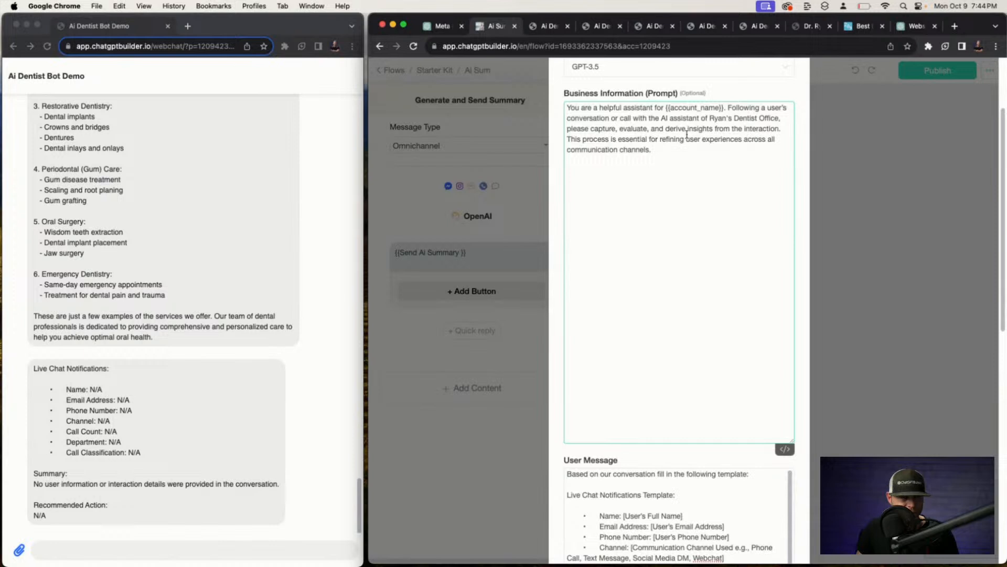
left_click(779, 129)
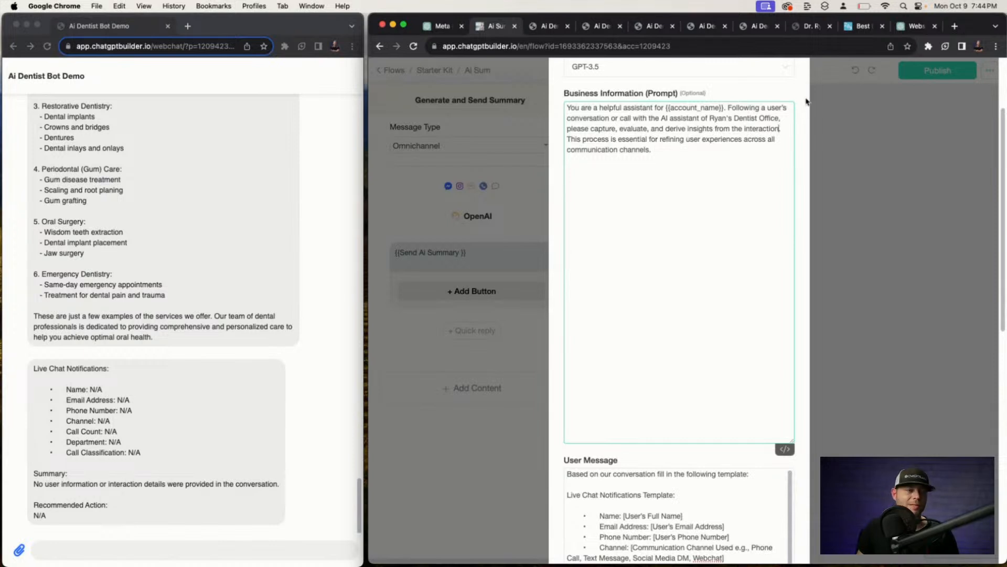
type("ending in ")
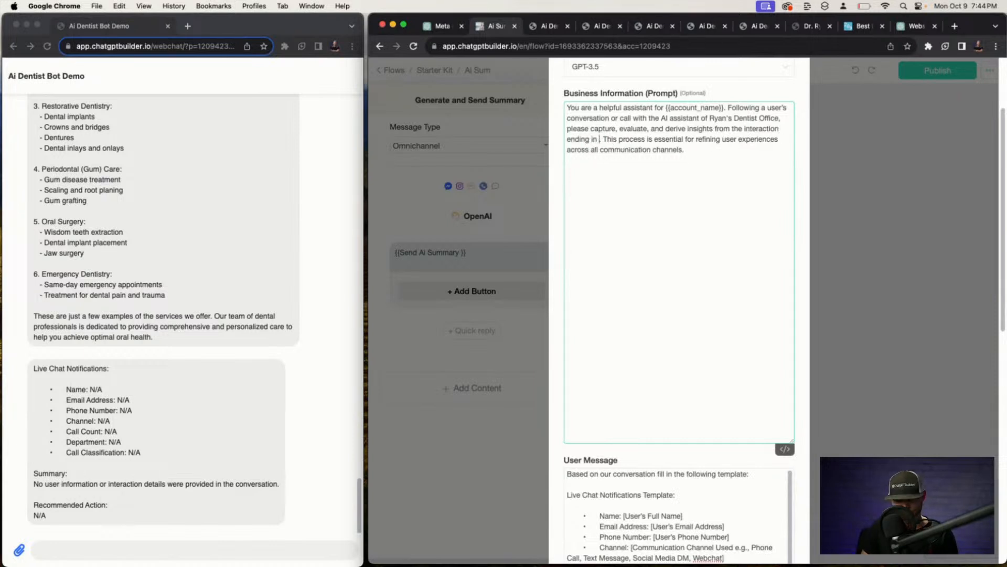
type("{las")
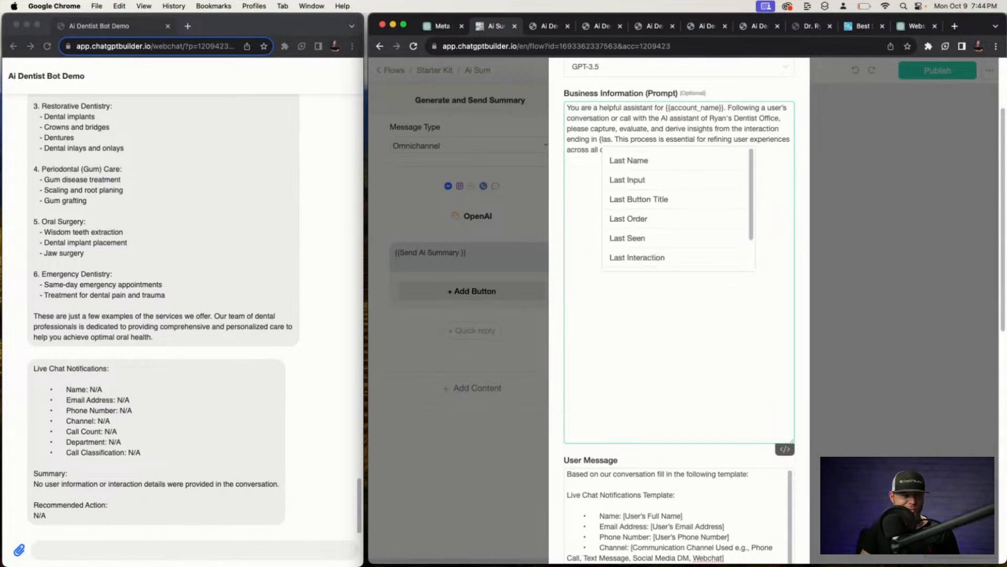
left_click(704, 179)
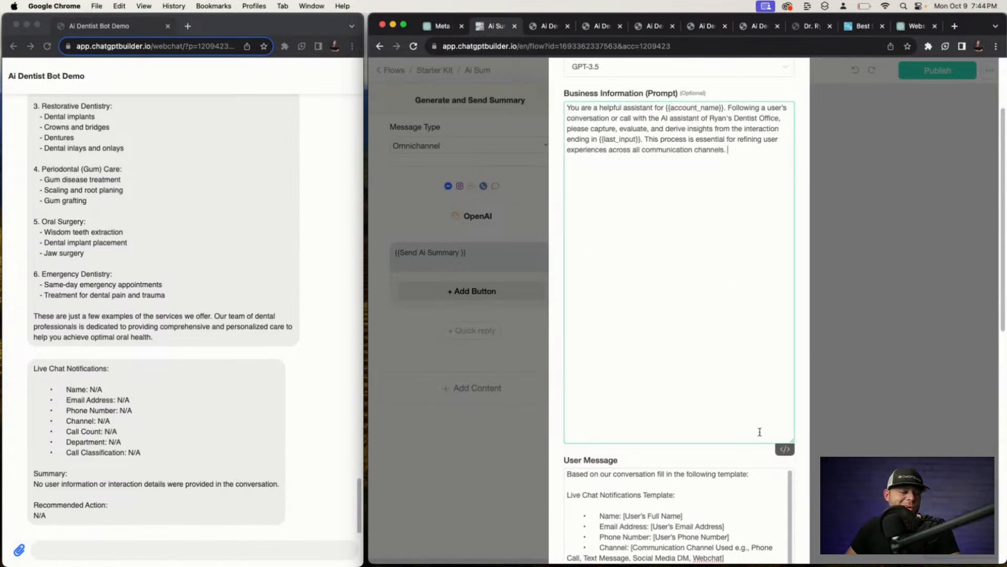
scroll(734, 483, "down", 10)
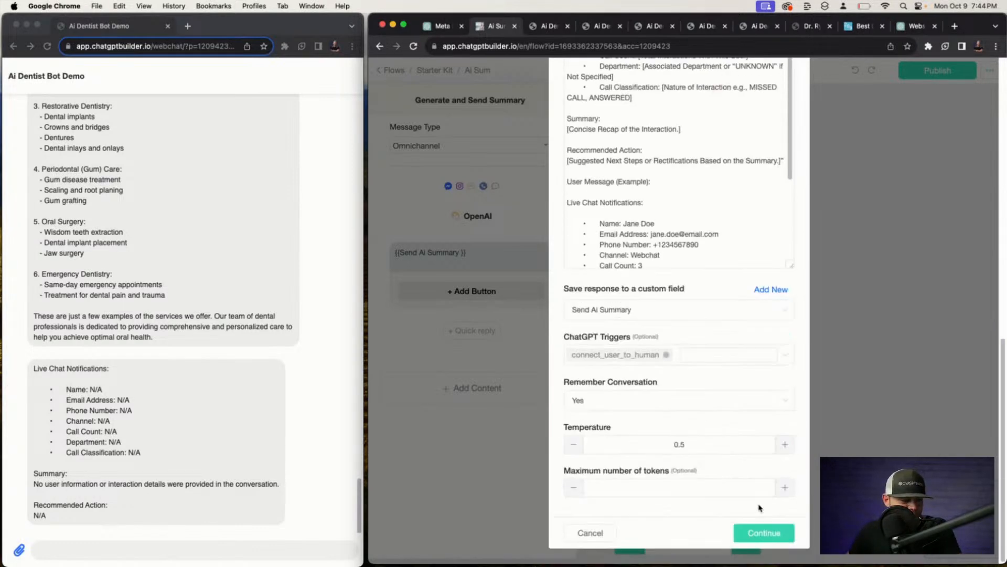
Remove the connect_user_to_human trigger from the summary step and save it.
left_click(666, 354)
left_click(782, 534)
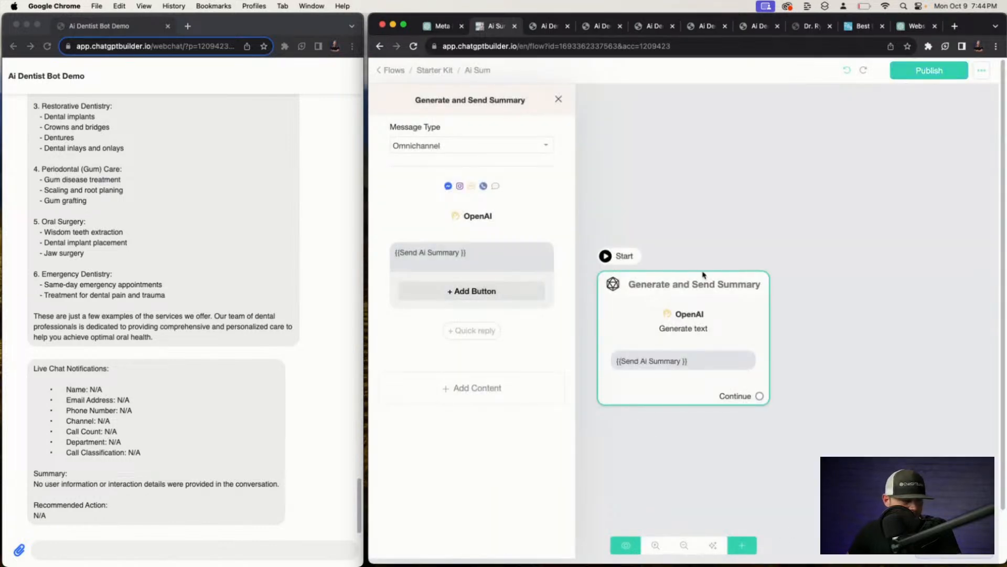
left_click(821, 208)
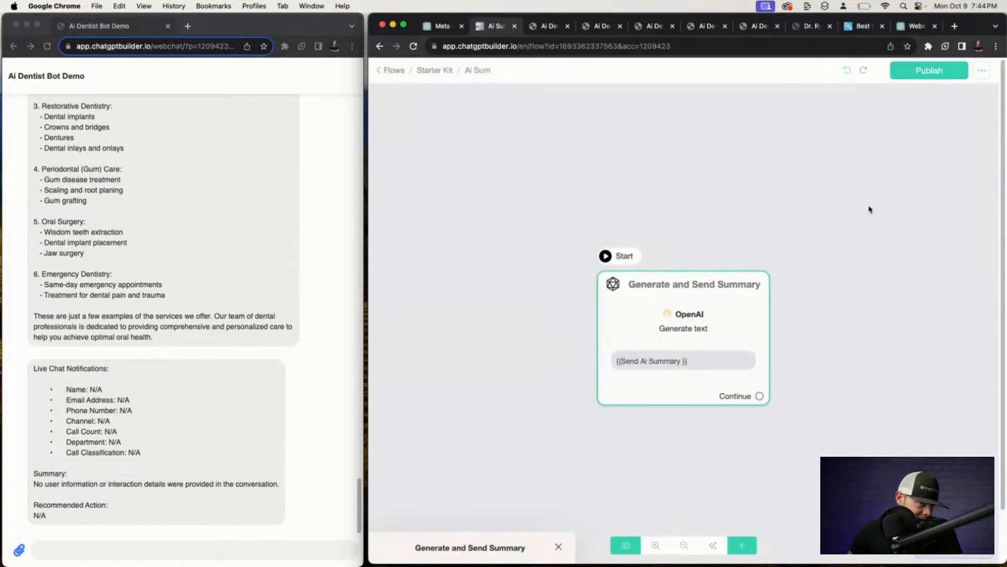
Publish the Ai Sum flow and test it in webchat.
left_click(900, 77)
left_click(650, 257)
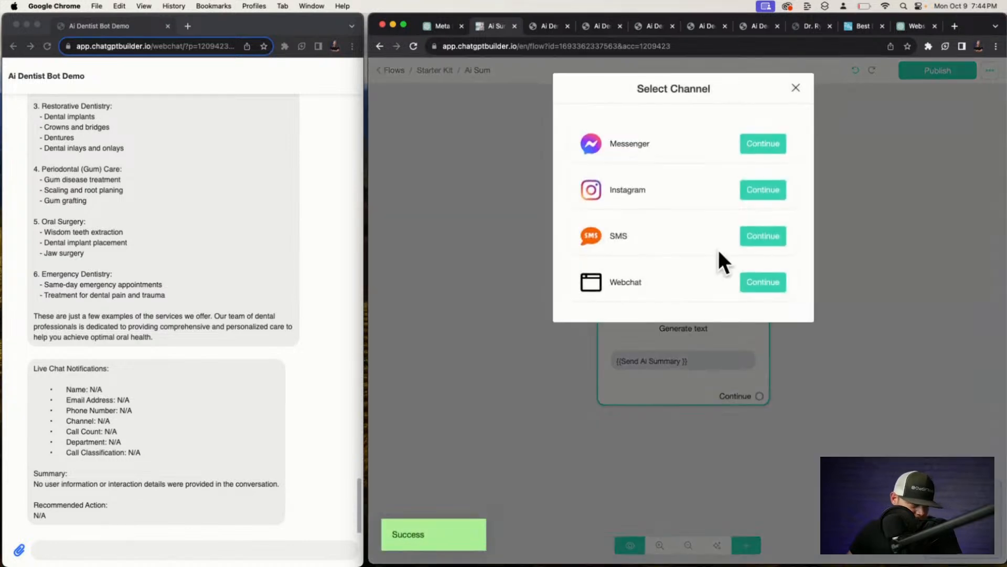
left_click(762, 278)
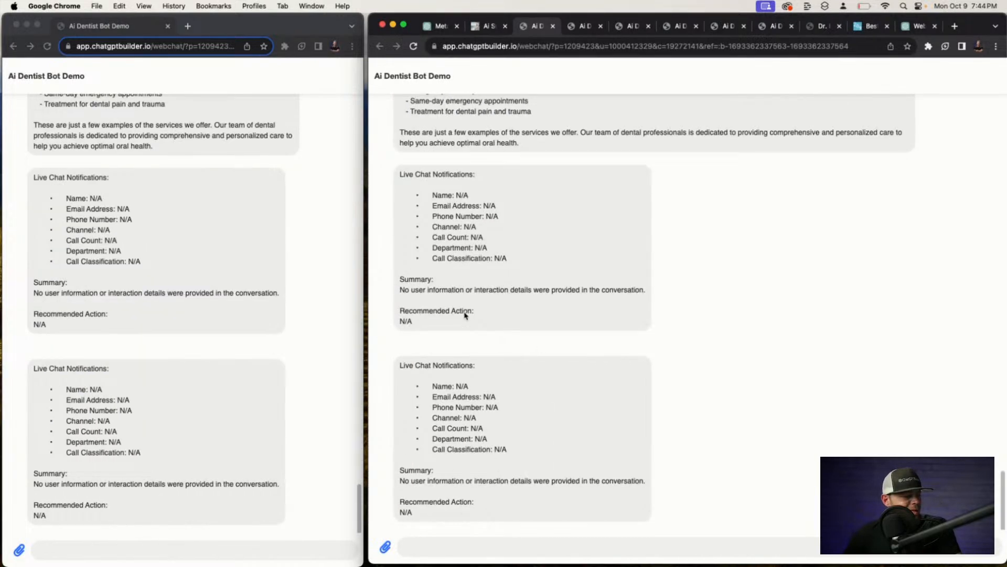
left_click(488, 29)
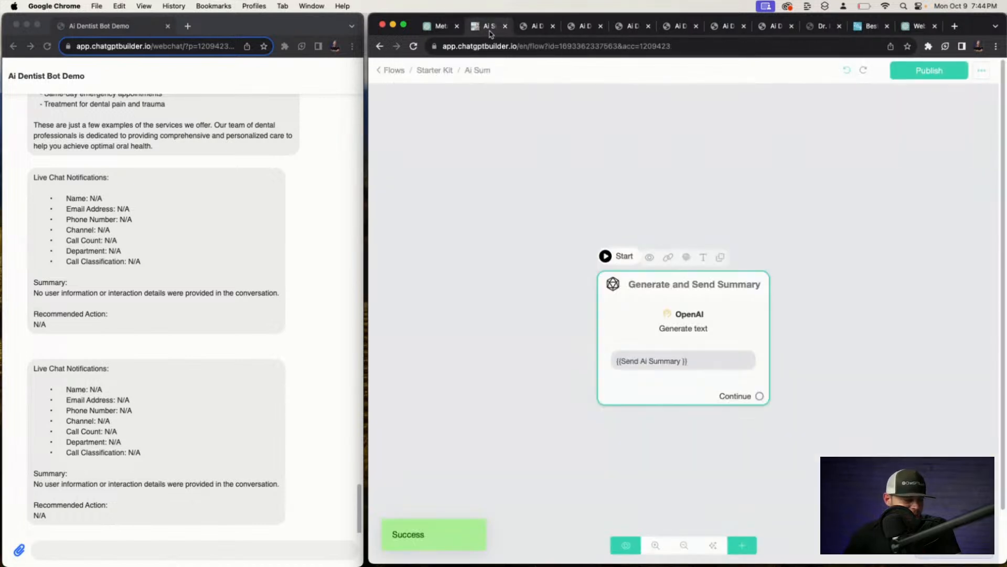
Move the notification template from the User Message to the end of the Business Information prompt.
left_click(676, 335)
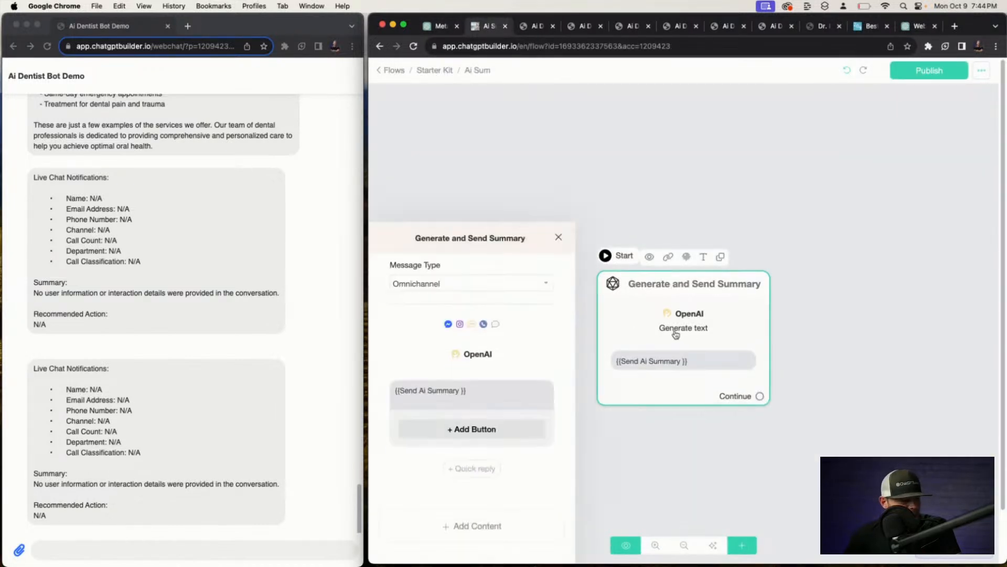
left_click(478, 217)
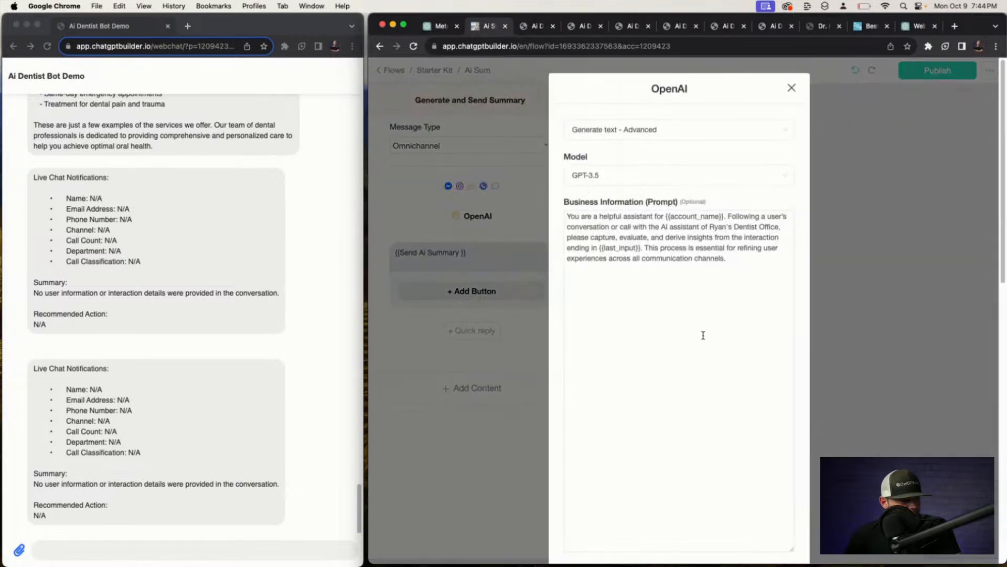
scroll(703, 335, "down", 10)
scroll(588, 193, "down", 1)
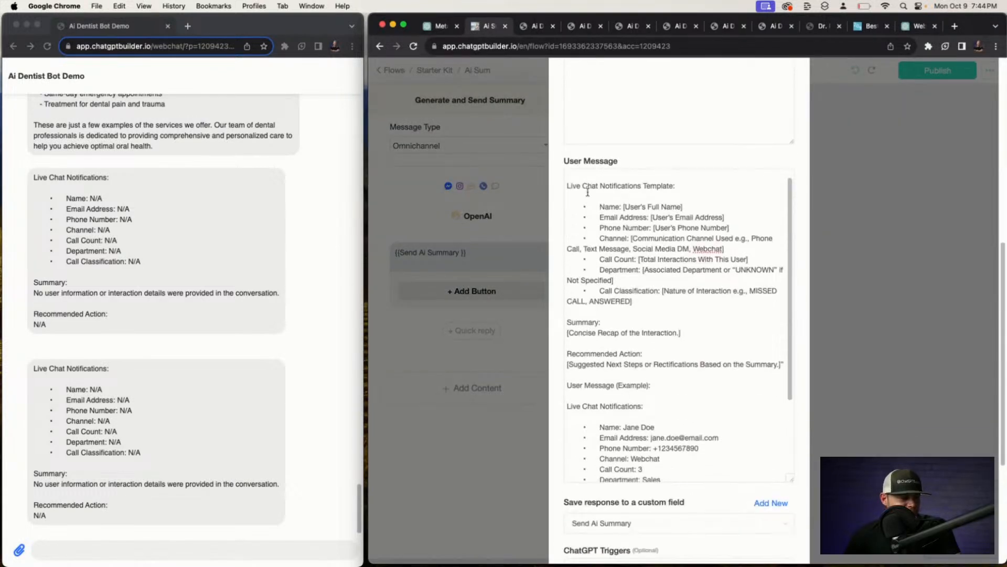
scroll(588, 193, "up", 1)
left_click(584, 191)
key("super+a")
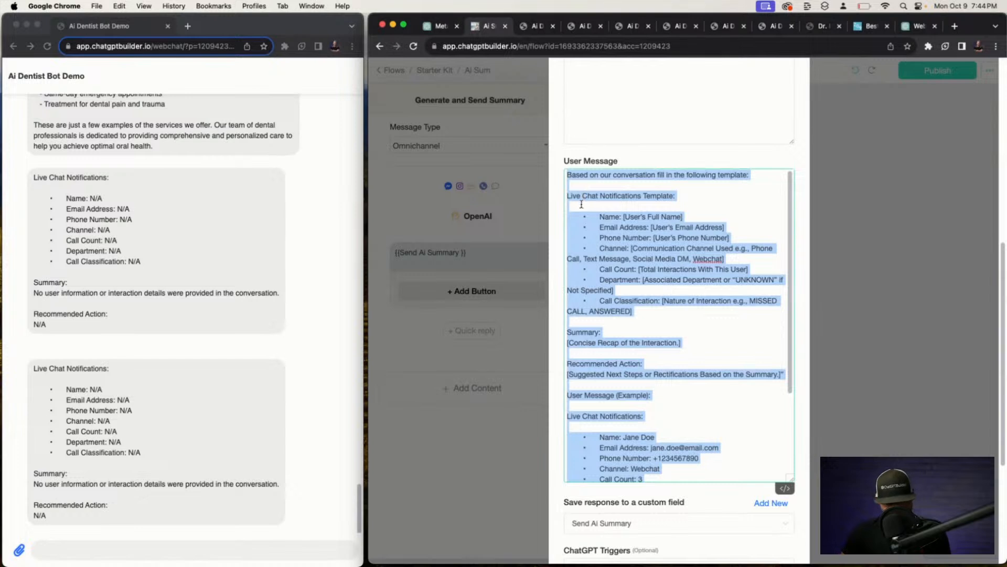
key("super+x")
scroll(567, 193, "up", 6)
left_click(633, 223)
scroll(632, 223, "down", 1)
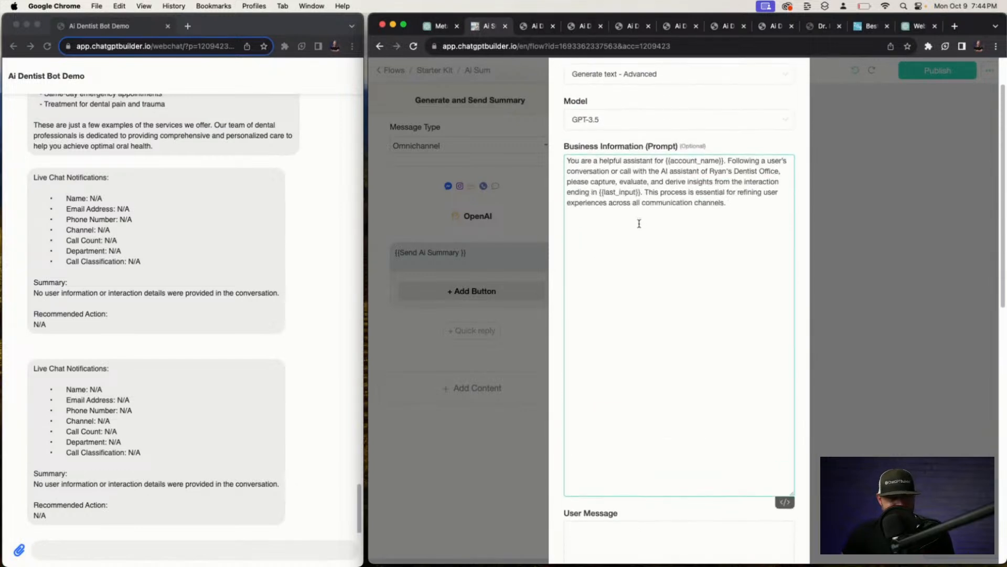
type("\\\\\\")
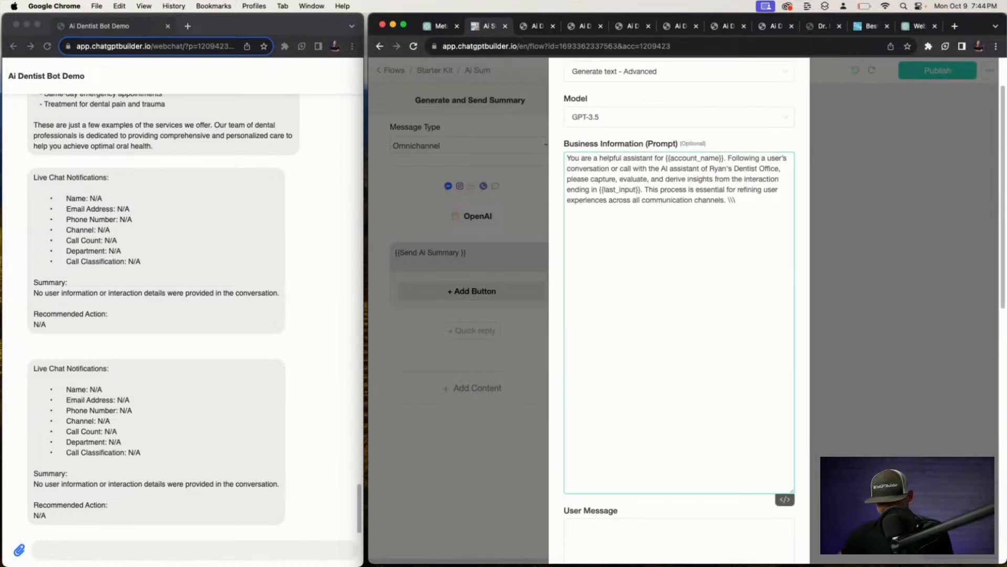
key("super+v")
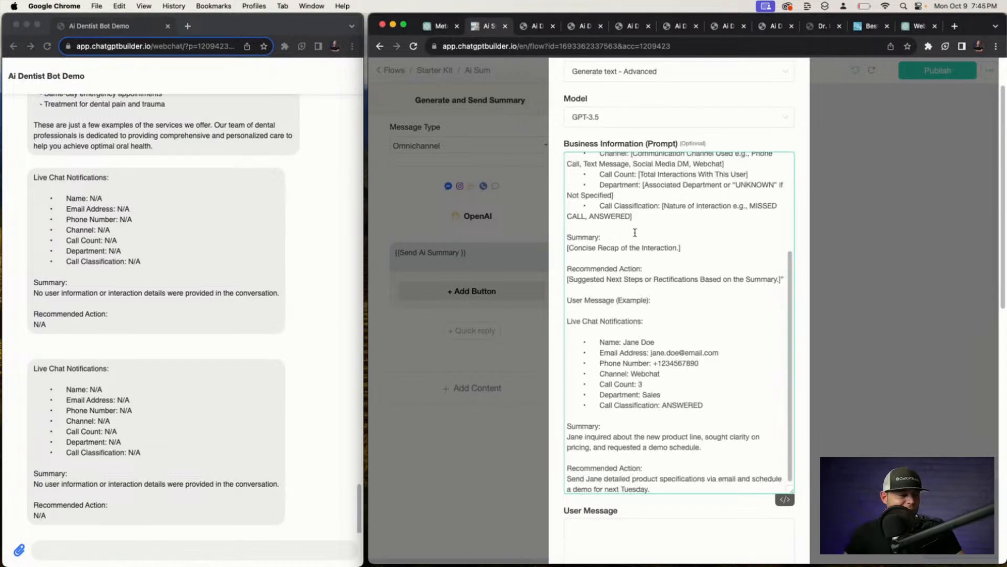
Set the User Message to 'Provide the summary of this conversation.' with temperature 0.4, and save.
left_click(626, 549)
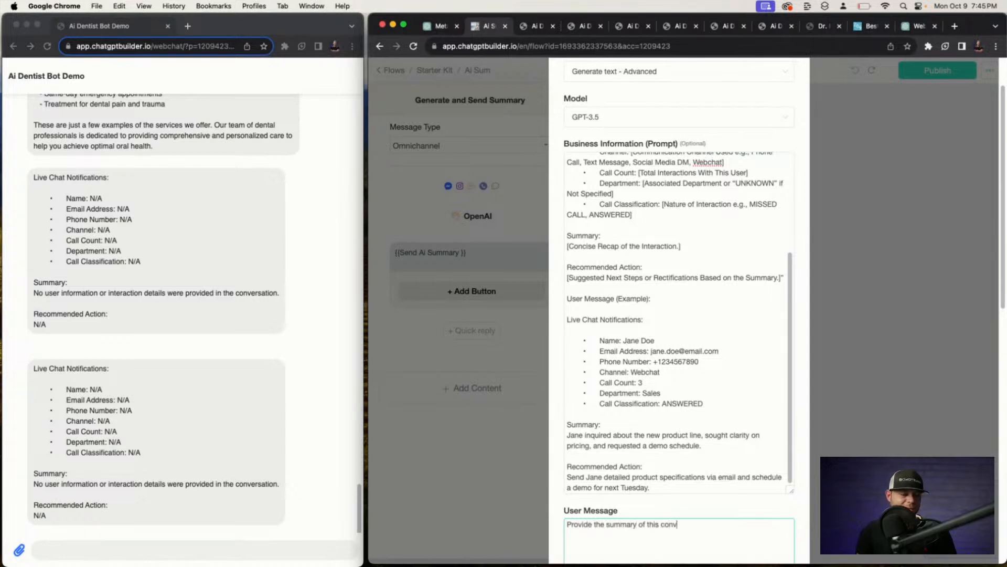
scroll(713, 397, "down", 5)
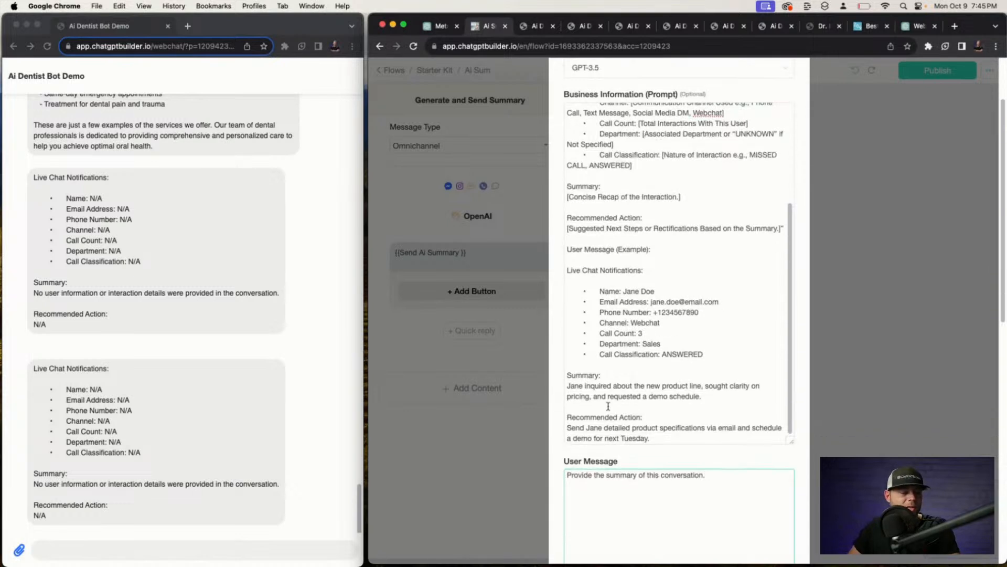
scroll(735, 456, "down", 4)
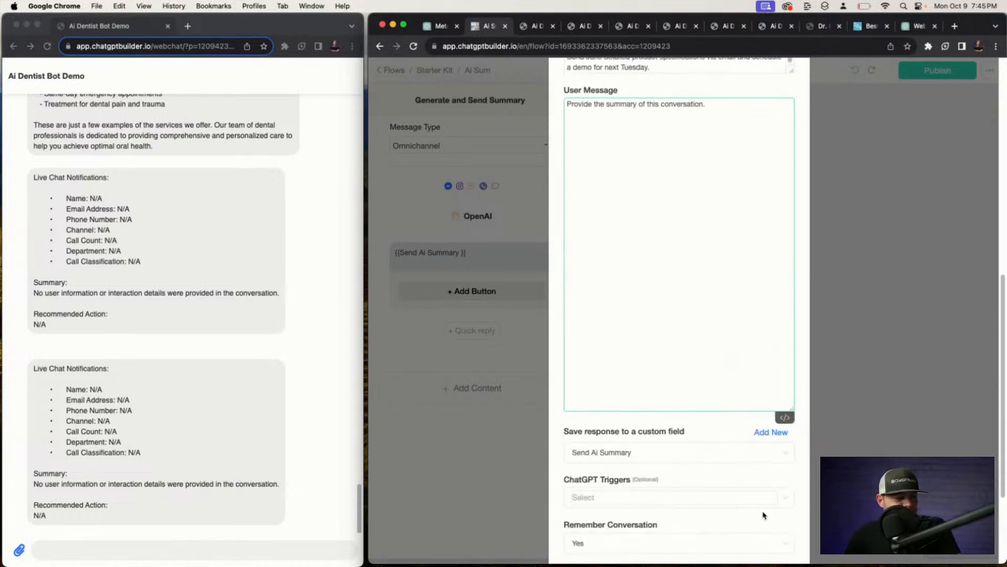
scroll(758, 515, "down", 3)
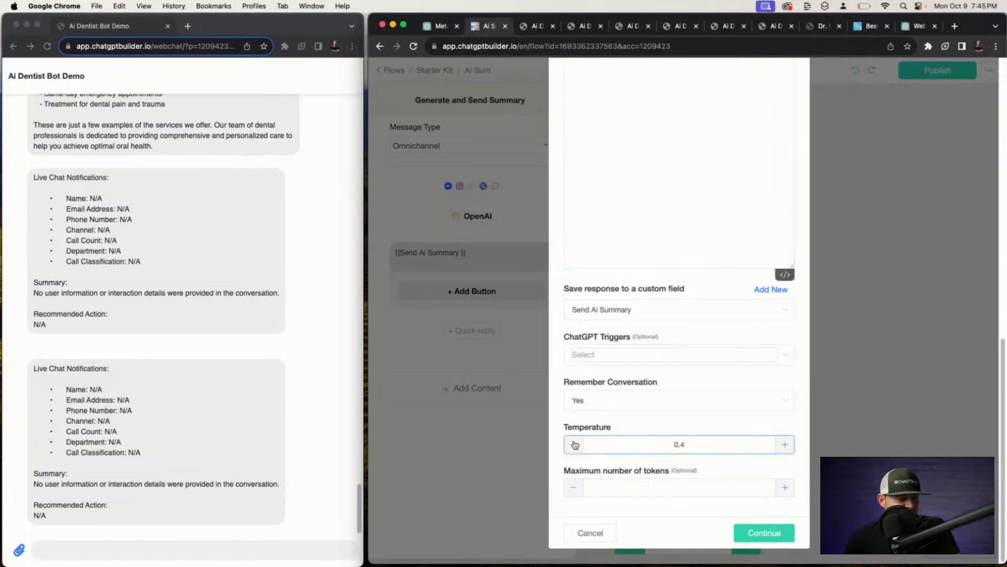
left_click(766, 533)
left_click(838, 299)
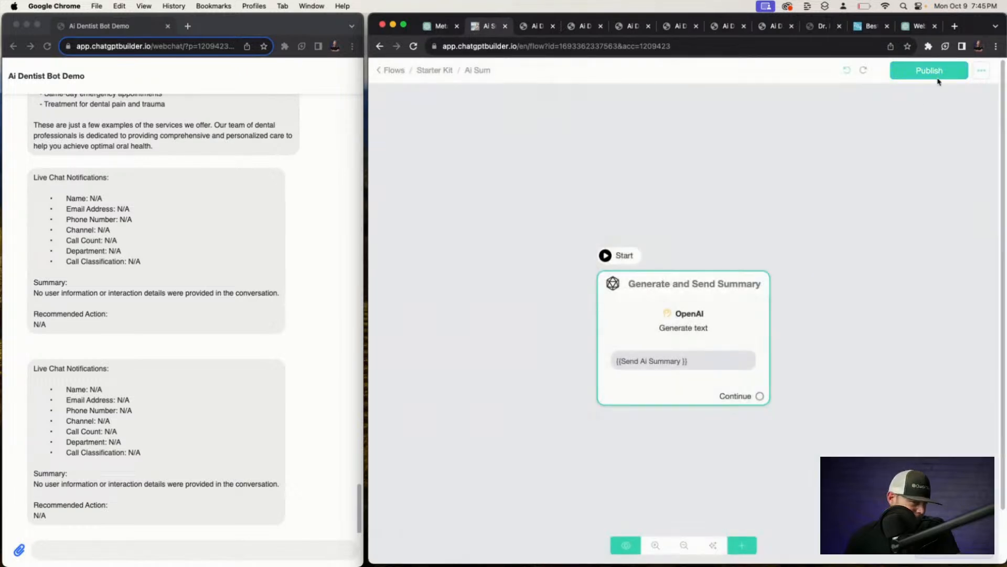
Publish the flow and delete the contact's saved Send Ai Summary value in the inbox.
left_click(937, 77)
left_click(389, 69)
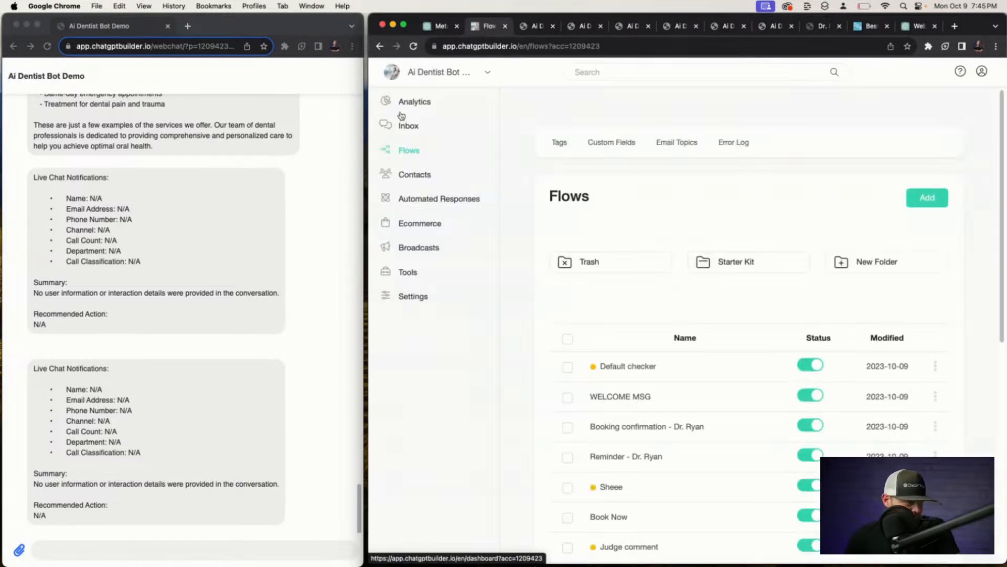
left_click(402, 124)
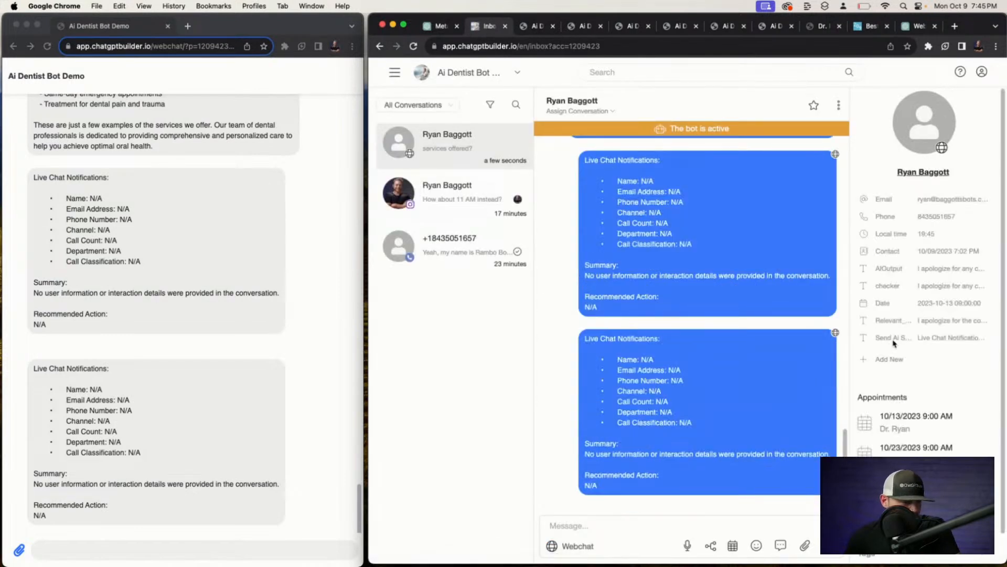
left_click(925, 340)
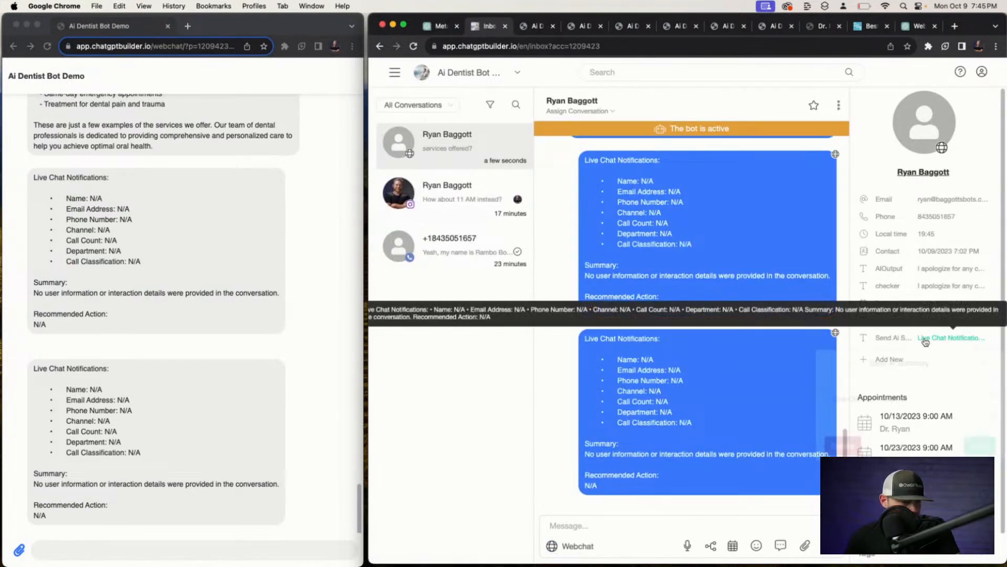
left_click(843, 445)
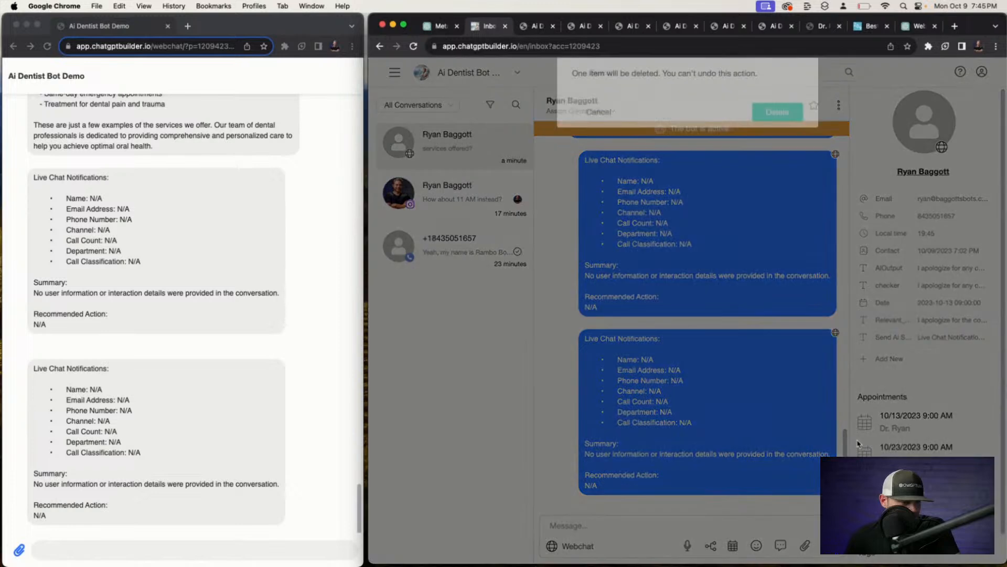
left_click(777, 129)
Resend the Ai Sum flow to the contact over Webchat and check the new summary.
left_click(539, 26)
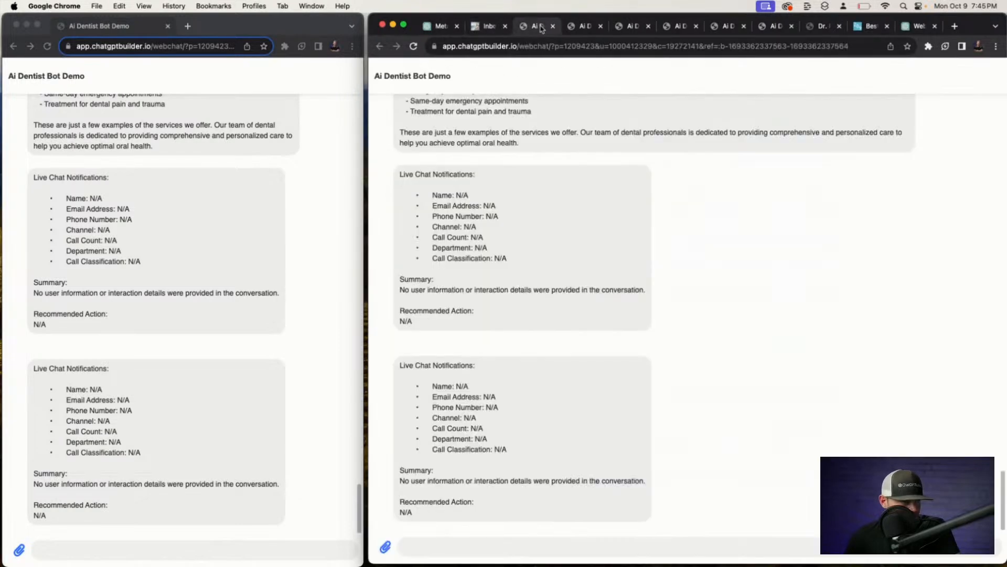
left_click(489, 26)
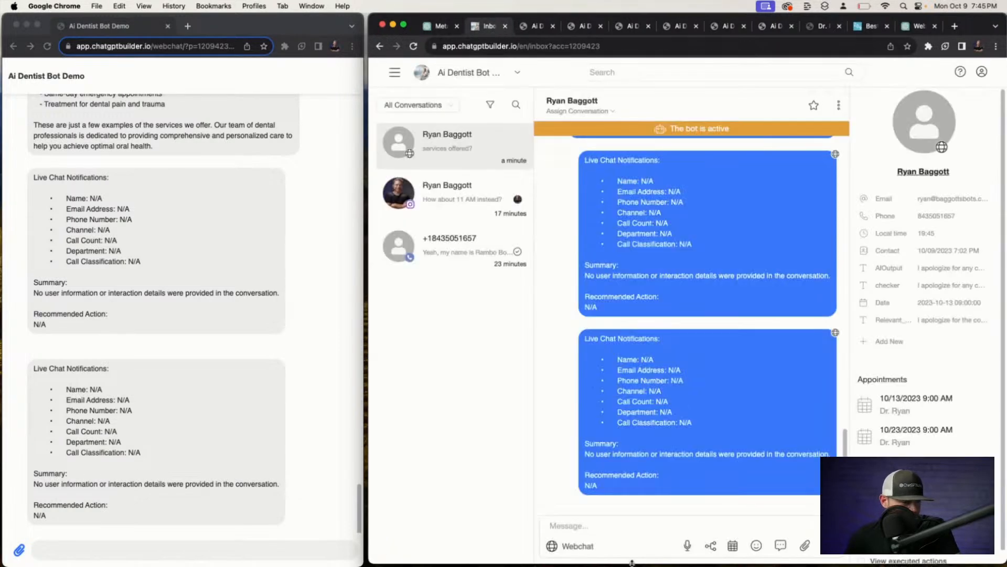
left_click(711, 546)
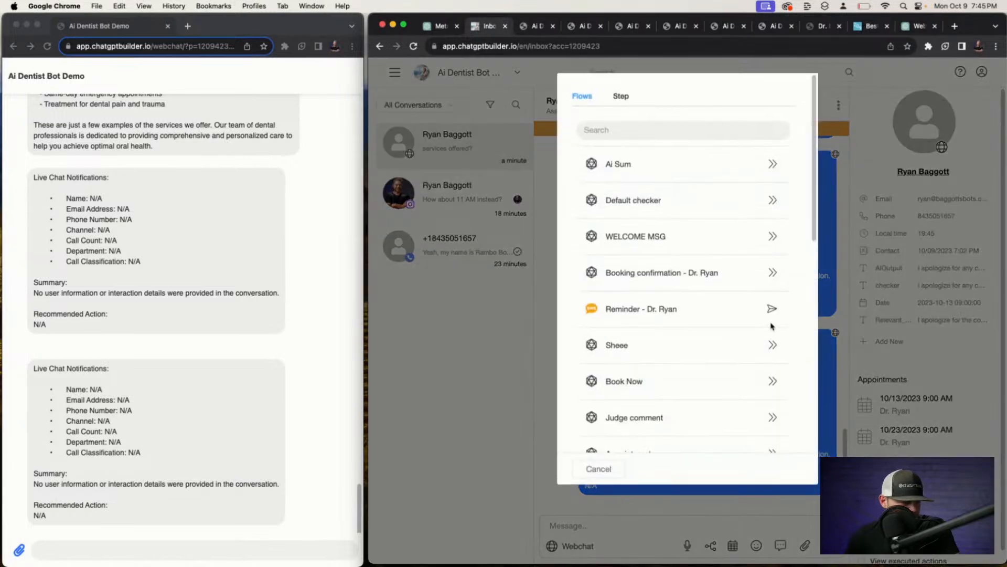
left_click(773, 164)
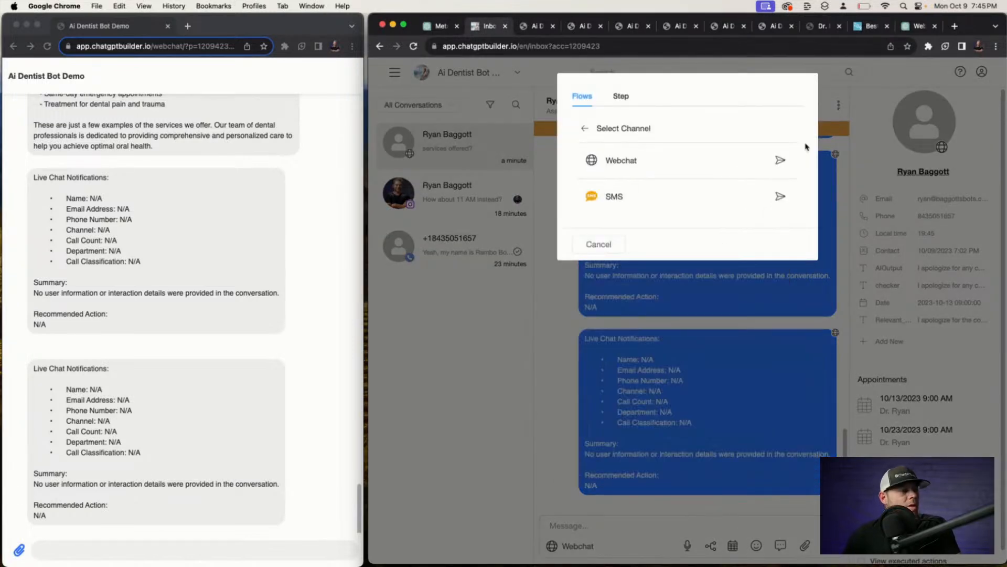
left_click(775, 160)
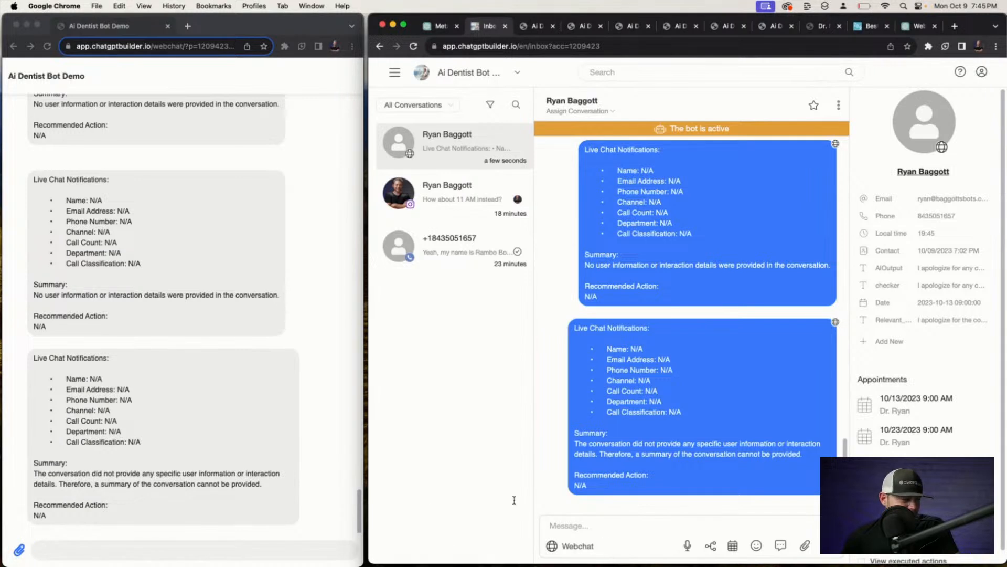
left_click(229, 550)
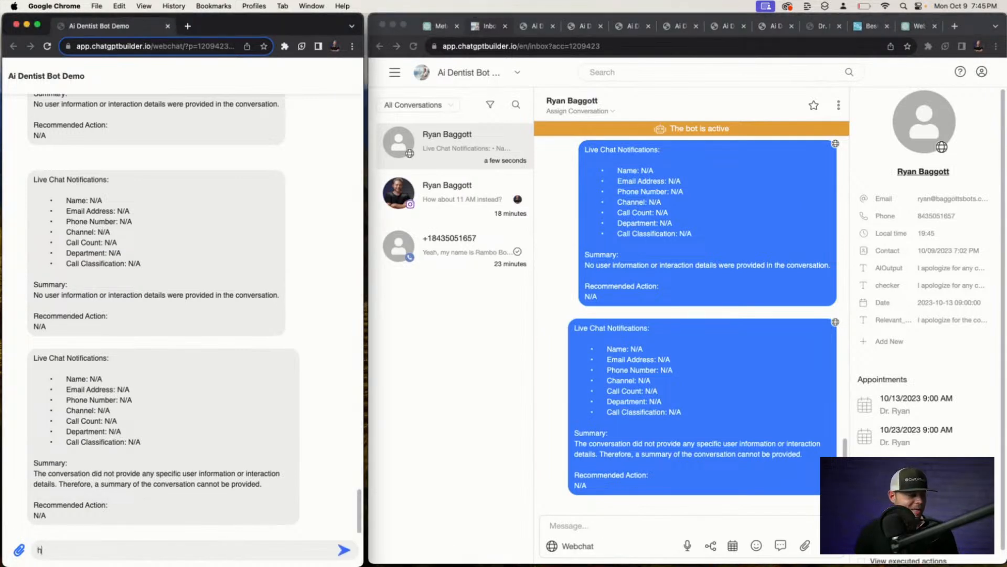
Go back to the Flows list.
left_click(391, 81)
left_click(394, 73)
left_click(410, 129)
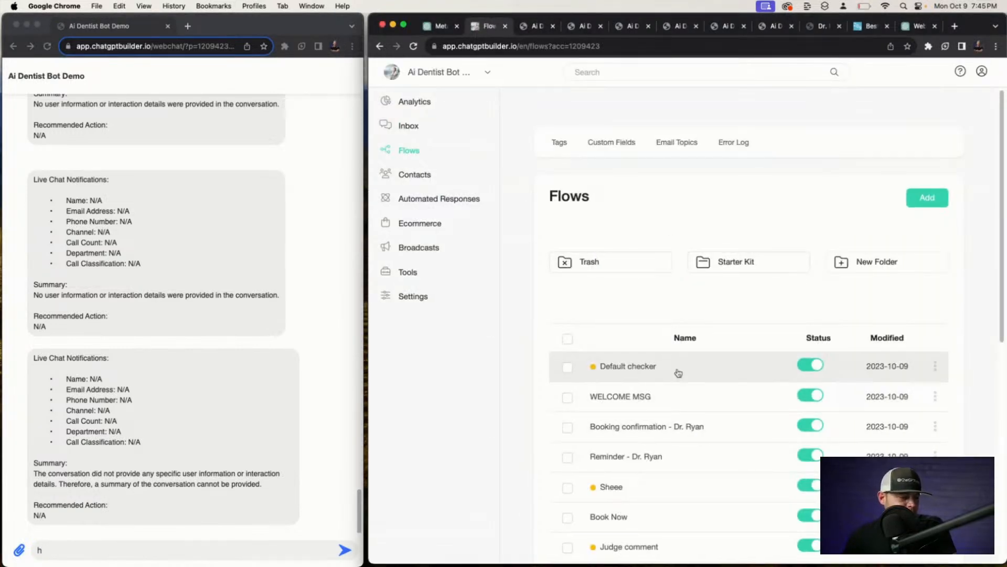
In Default checker, add an 'End Chat' quick reply button to the Send Reply step.
left_click(679, 374)
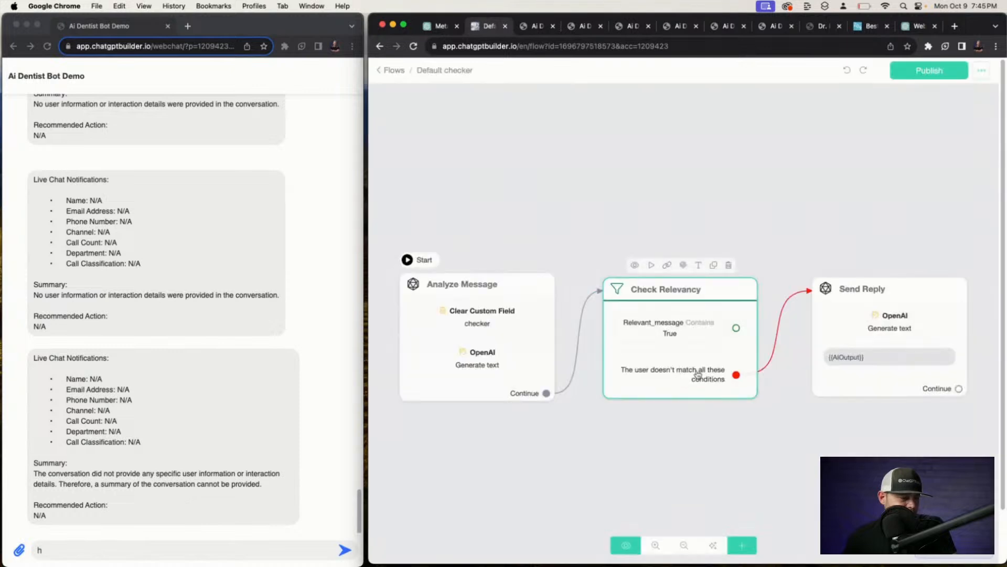
left_click(860, 266)
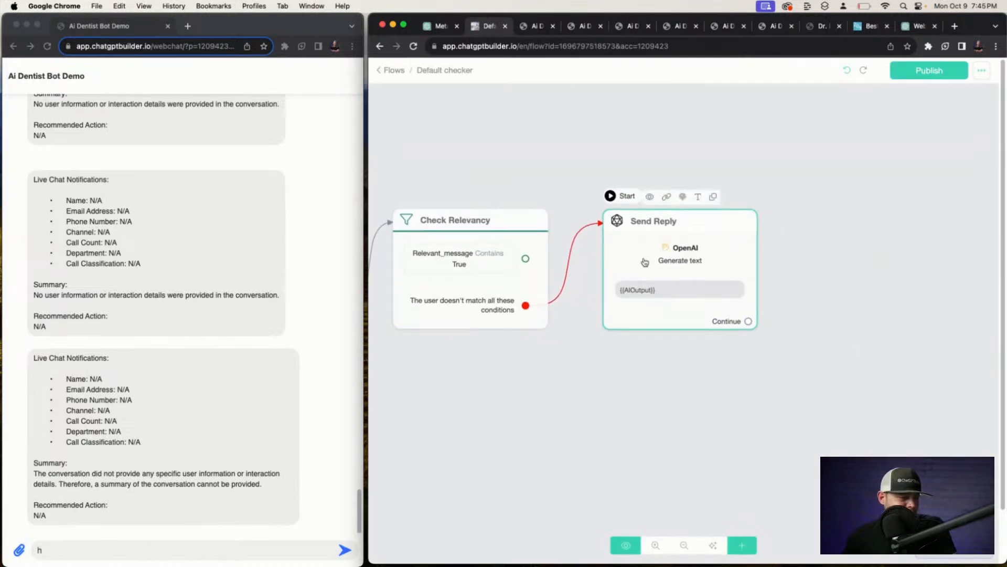
left_click(645, 263)
left_click(492, 332)
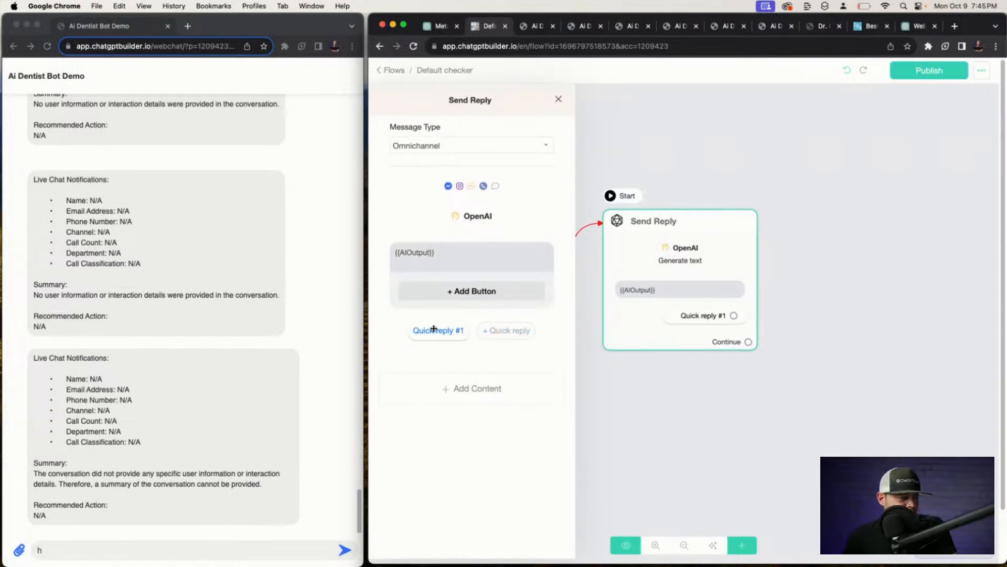
left_click(434, 329)
left_click(674, 122)
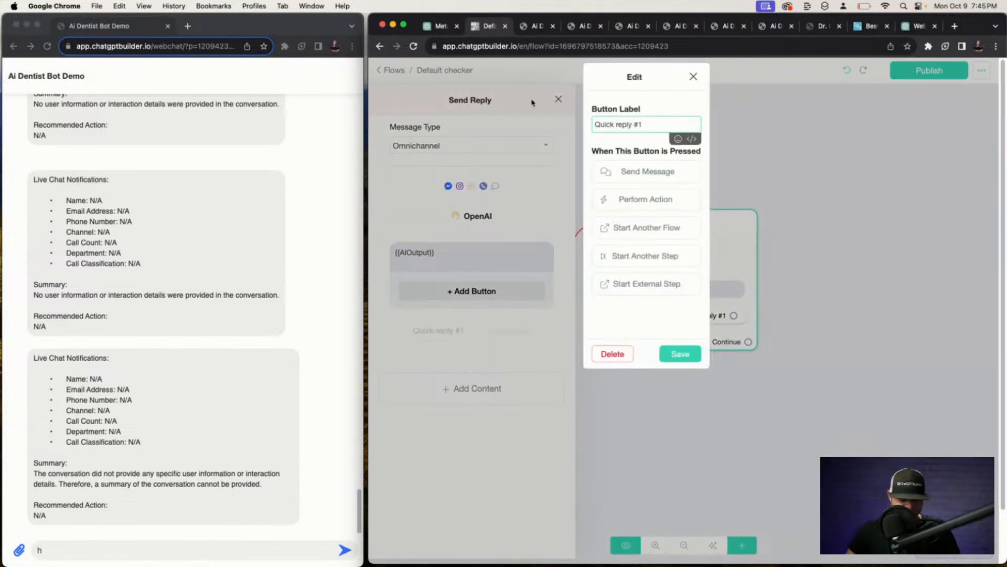
key("super+a")
type("Eb")
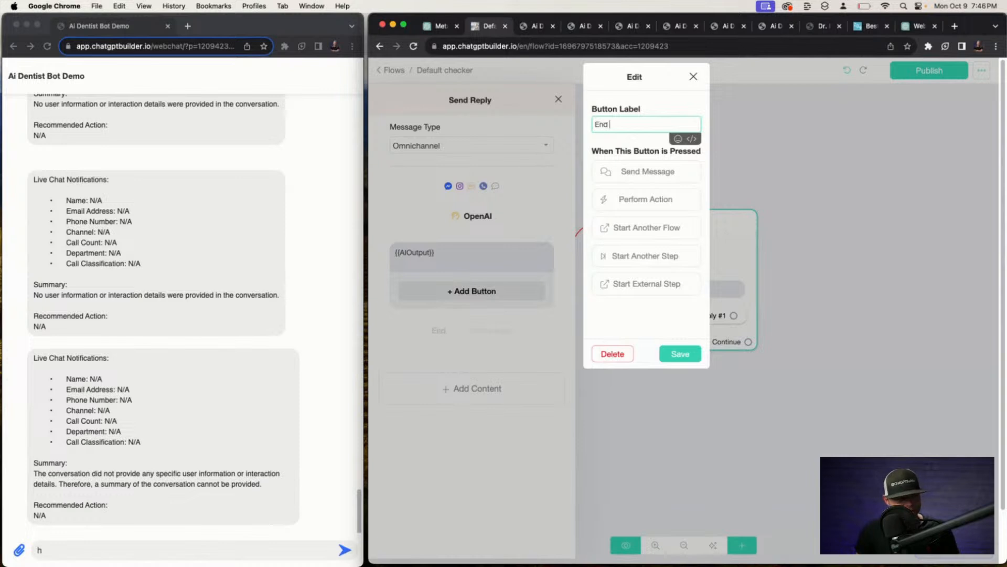
type("d Chatg")
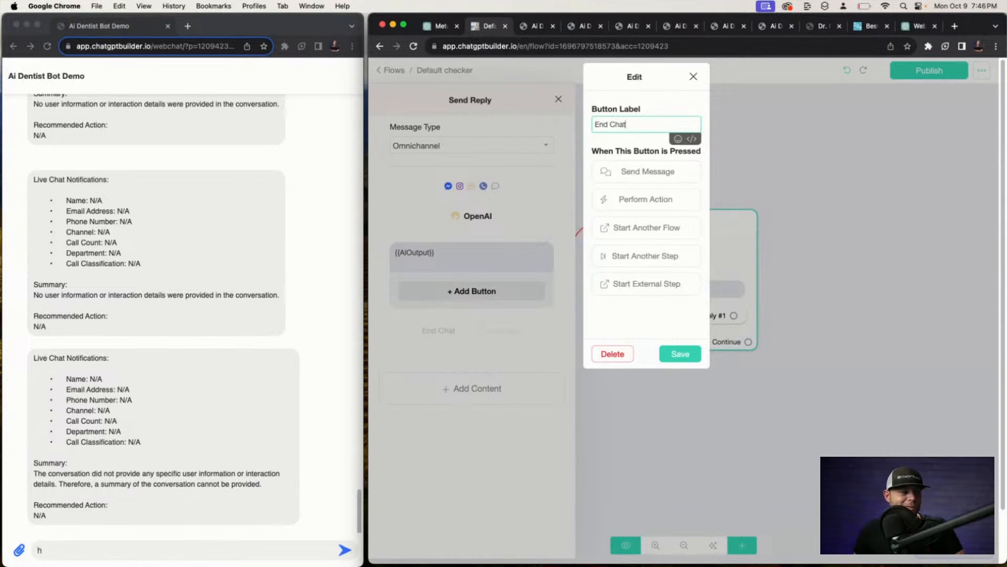
left_click(685, 355)
left_click(772, 368)
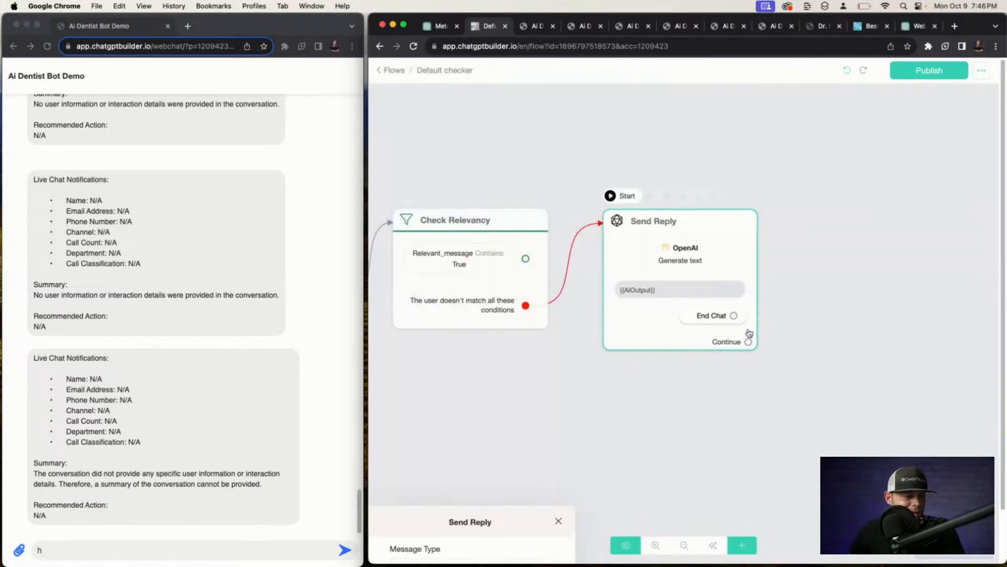
Link End Chat to a new Start Flow step running Ai Sum, and publish.
left_click(742, 546)
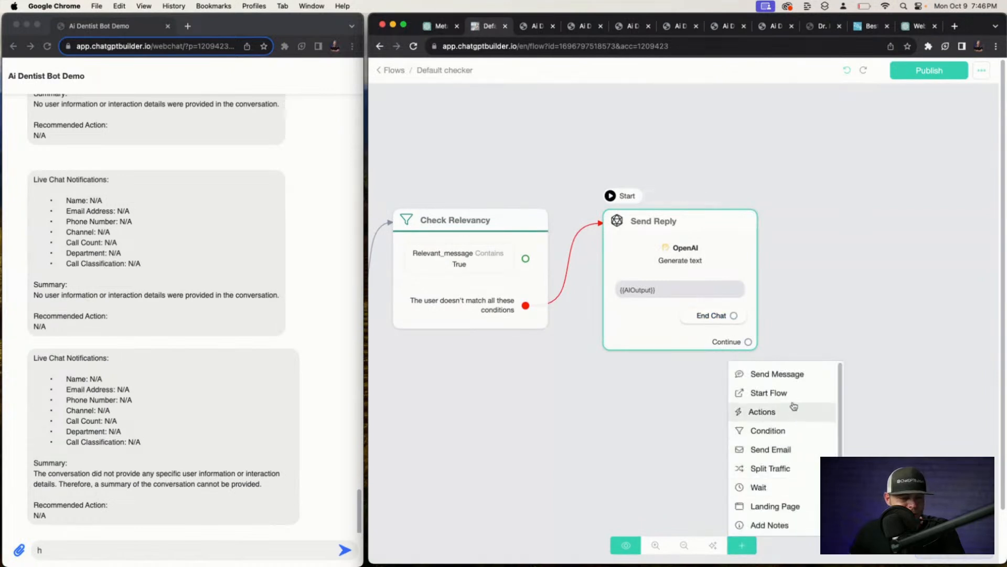
left_click(779, 411)
left_click(940, 321)
left_click(742, 545)
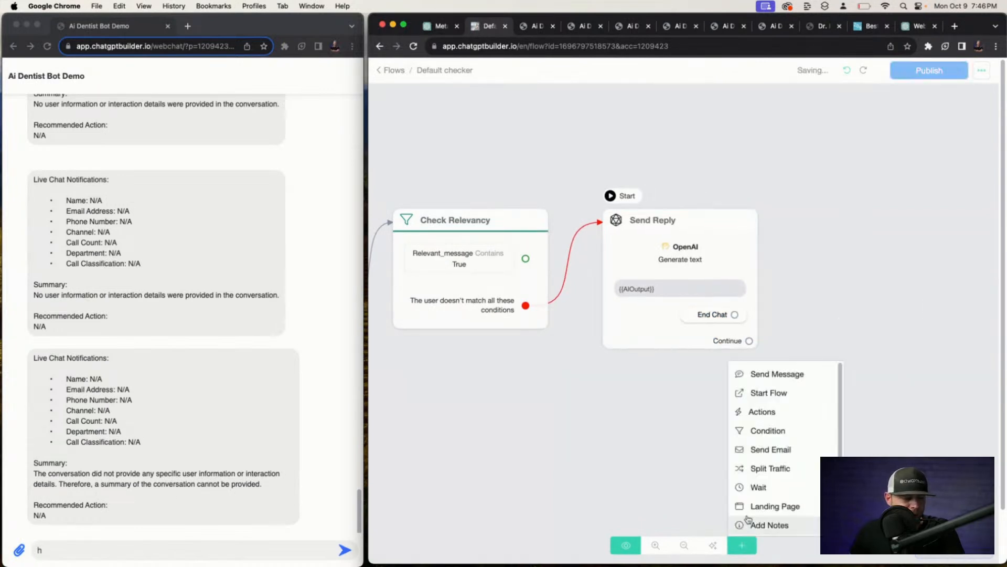
left_click(779, 391)
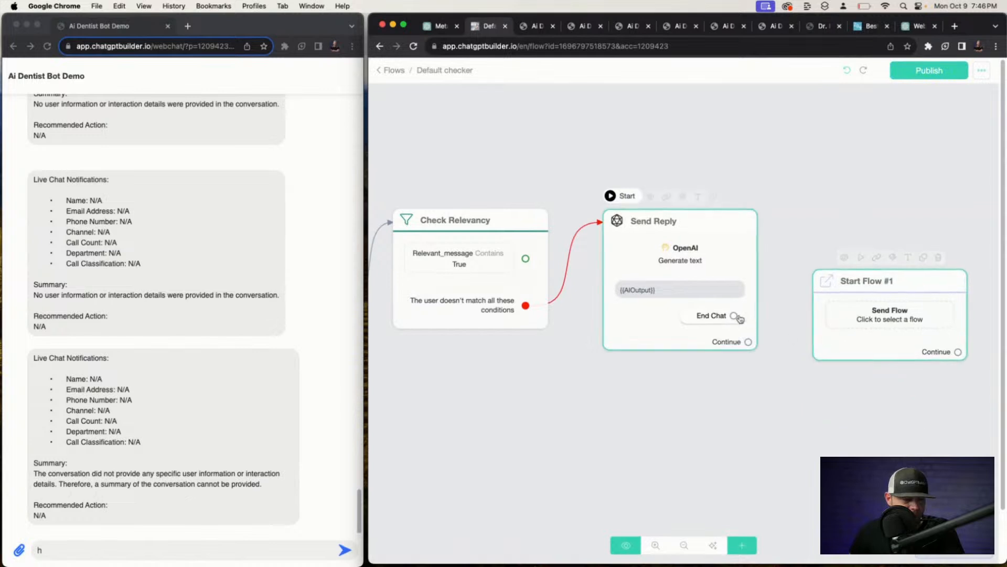
left_click_drag(734, 315, 836, 317)
left_click(834, 318)
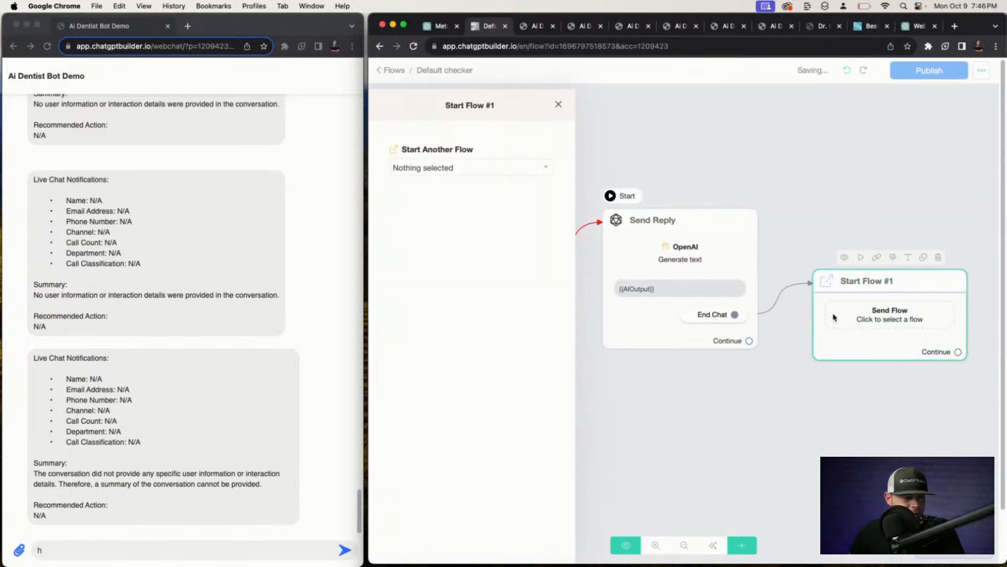
left_click(472, 168)
left_click(414, 203)
left_click(770, 133)
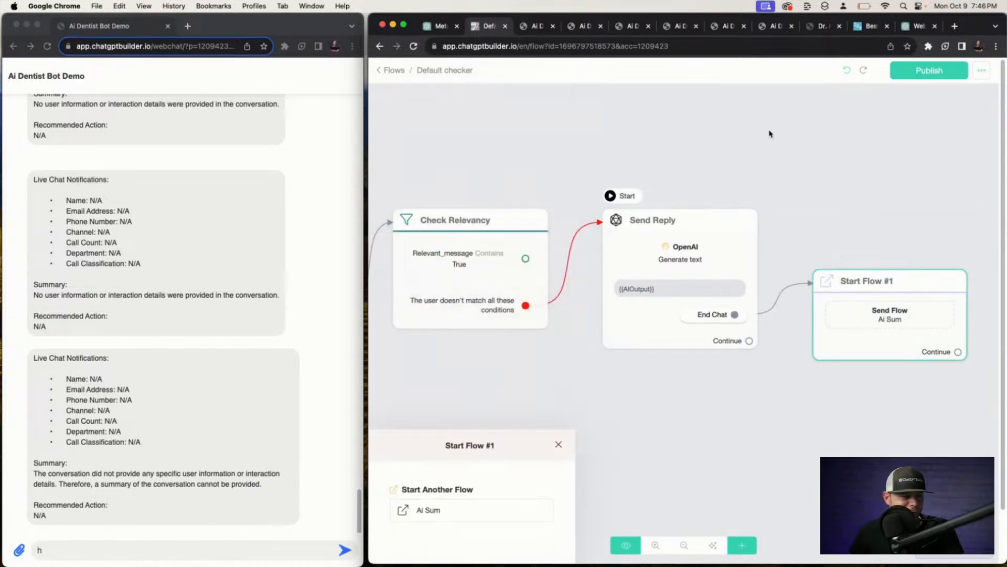
left_click(939, 68)
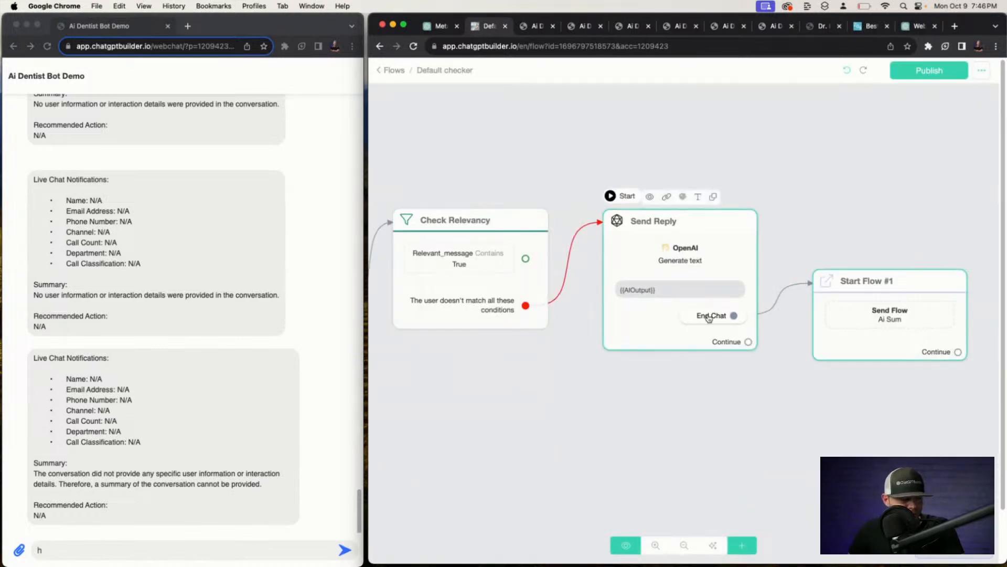
Turn off the OpenAI ChatGPT integration's Default Reply and save the settings.
left_click(388, 71)
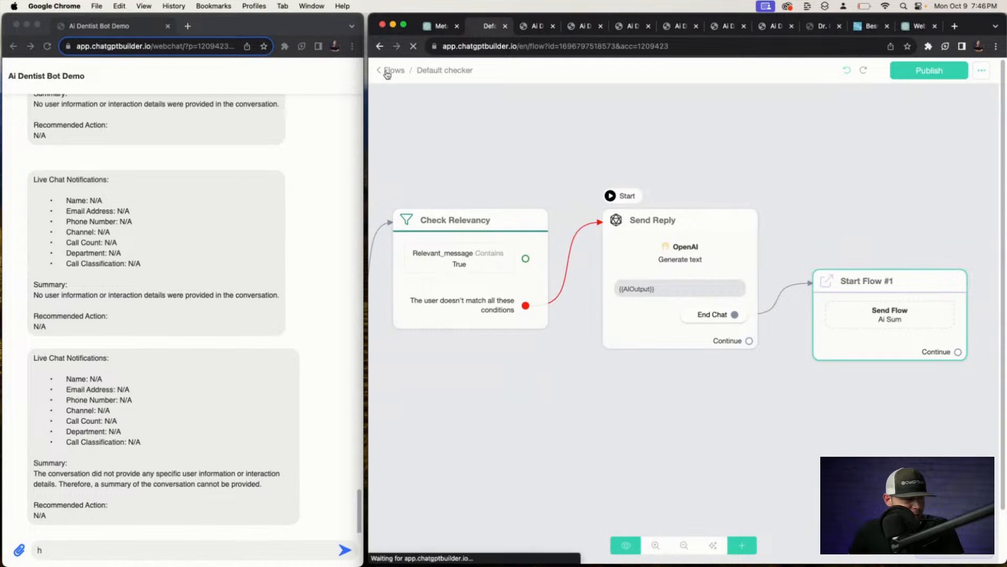
left_click(414, 293)
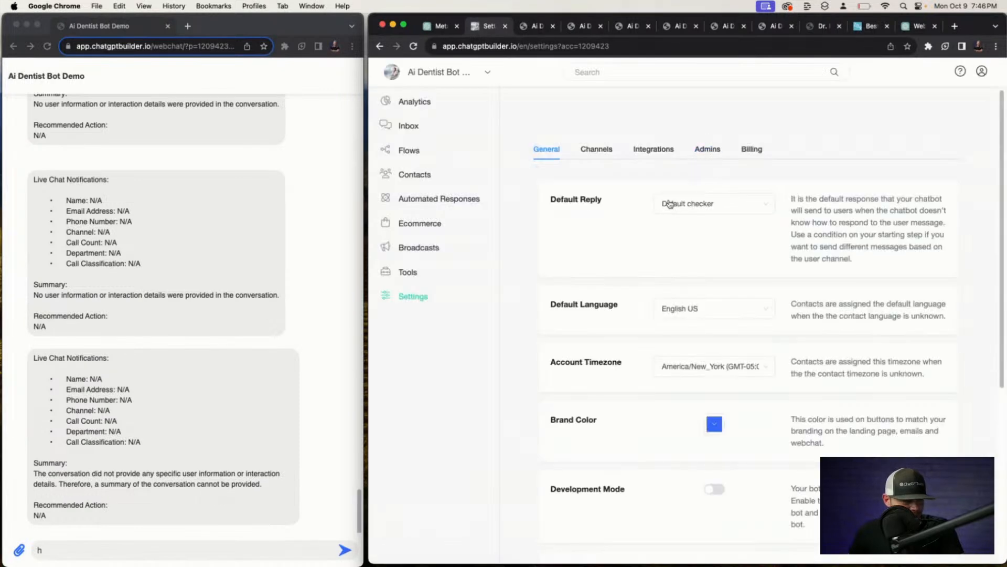
left_click(662, 149)
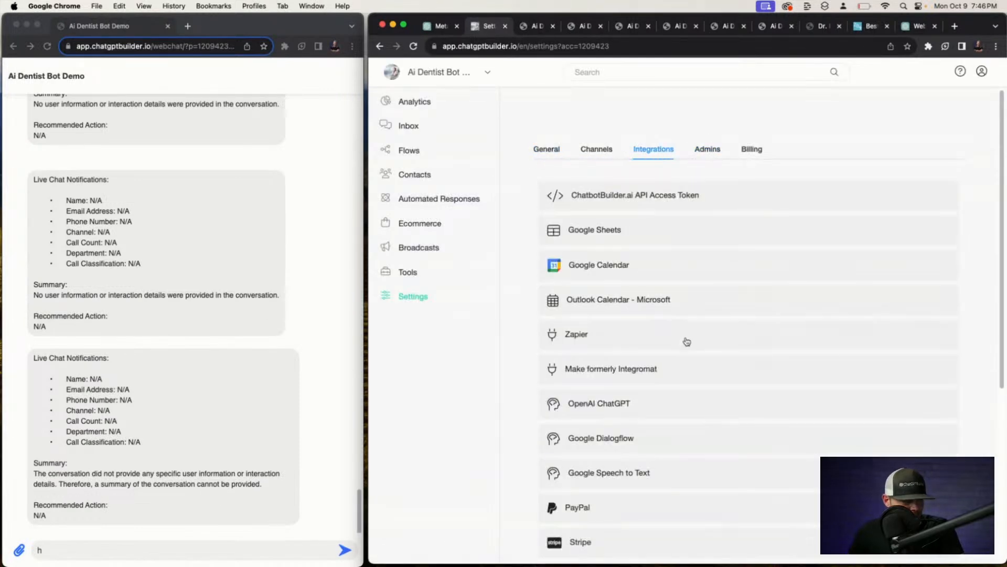
left_click(701, 410)
scroll(703, 410, "down", 3)
left_click(723, 404)
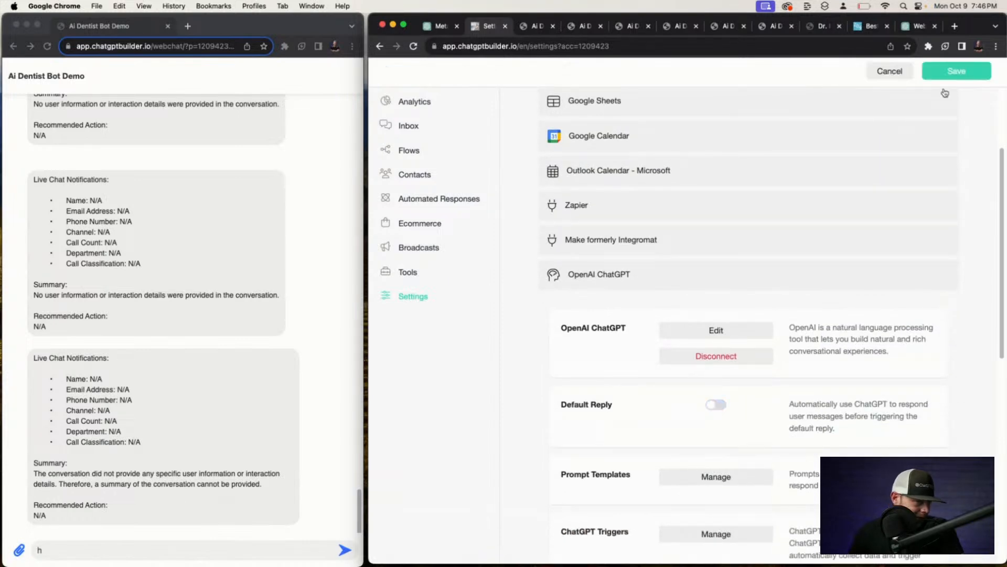
left_click(953, 72)
Send the Clear Conversation flow to the contact over Webchat.
left_click(410, 127)
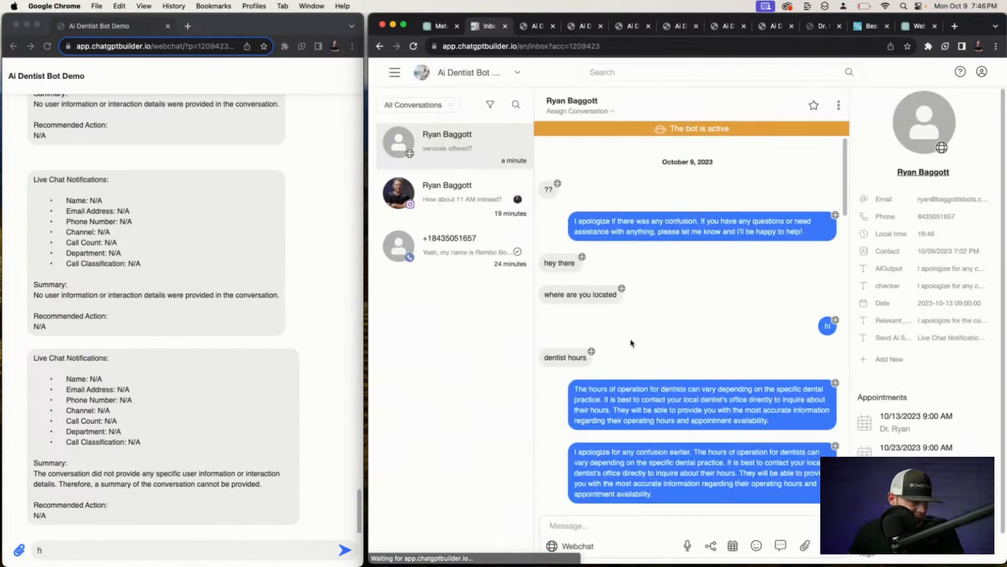
left_click(711, 546)
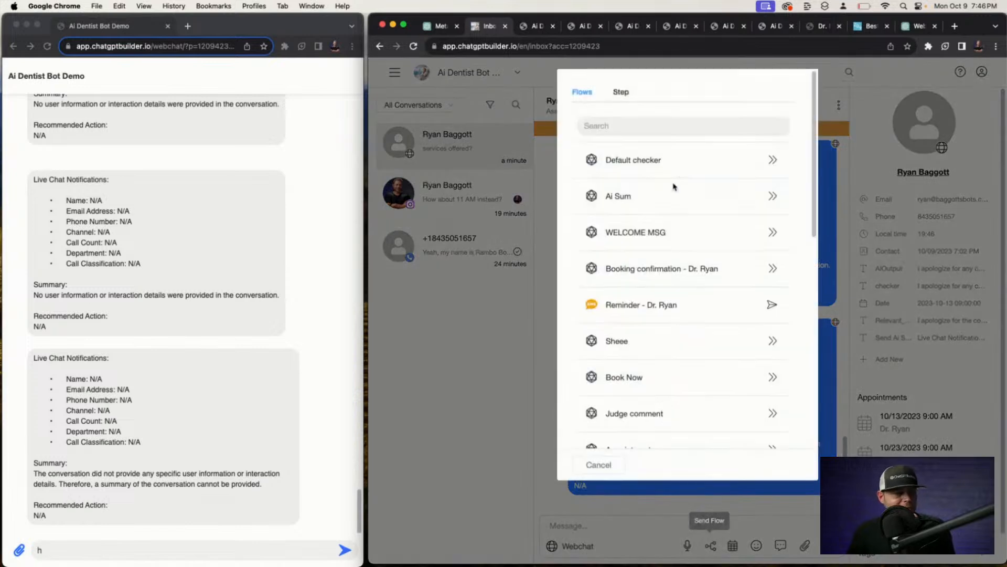
left_click(671, 131)
type("cle")
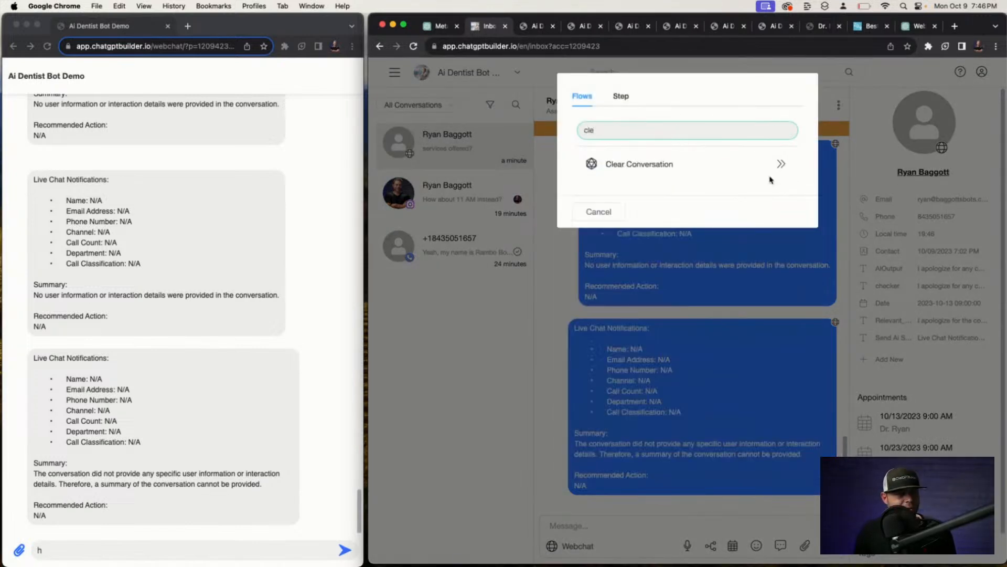
left_click(782, 164)
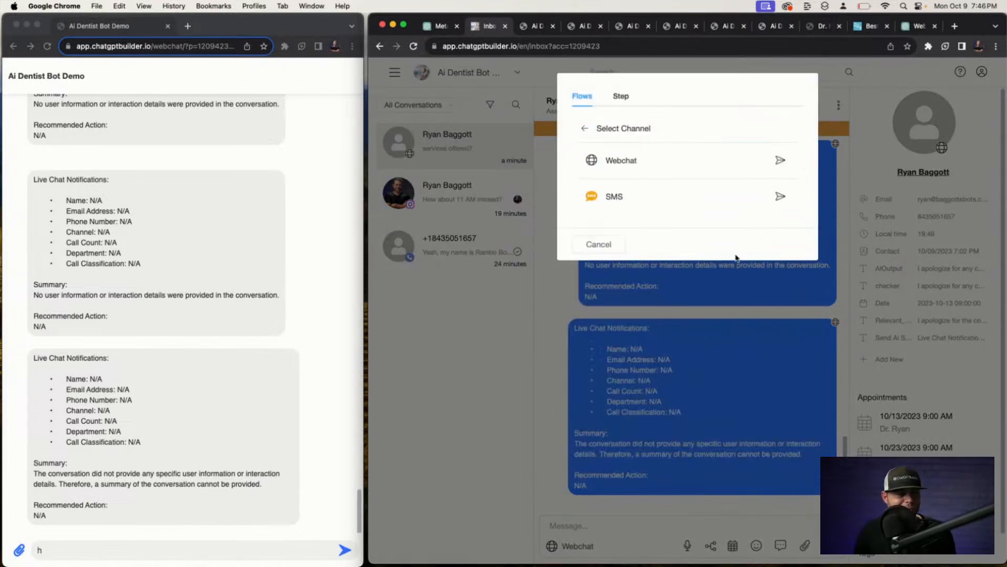
left_click(781, 161)
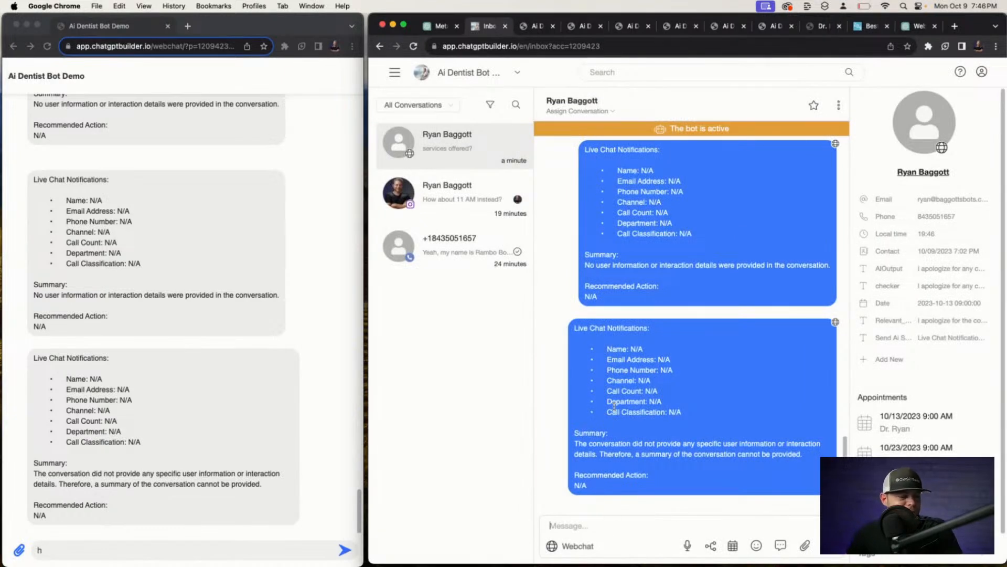
In the webchat, send 'hey' and 'where are you located' to test the bot.
left_click(141, 543)
type("h")
key("BackSpace")
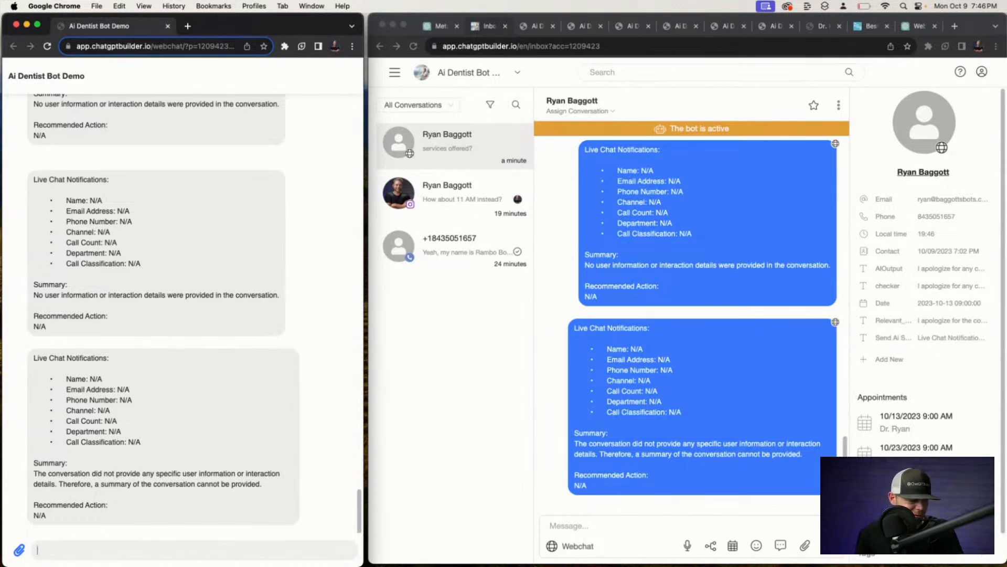
type("he")
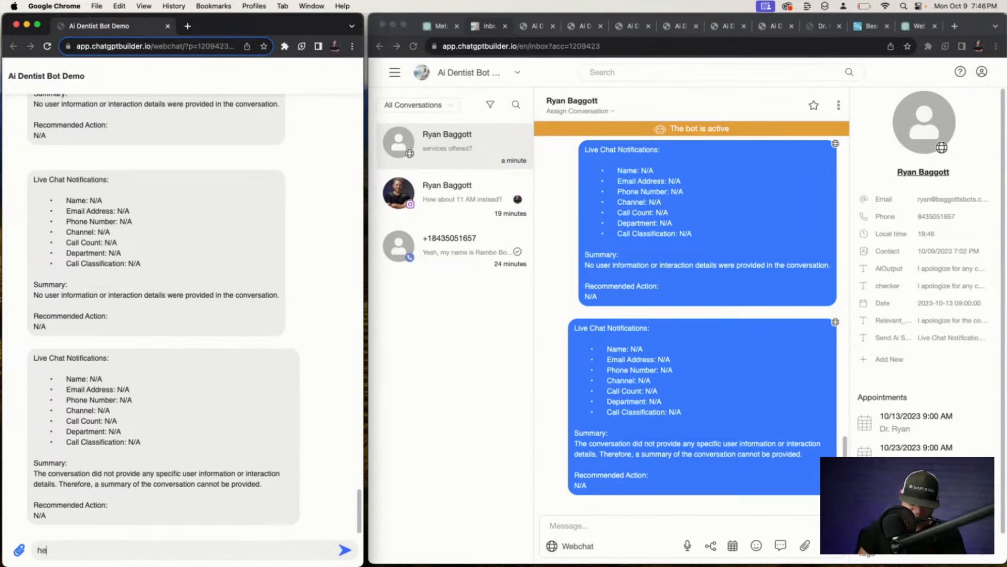
type("y")
key("Return")
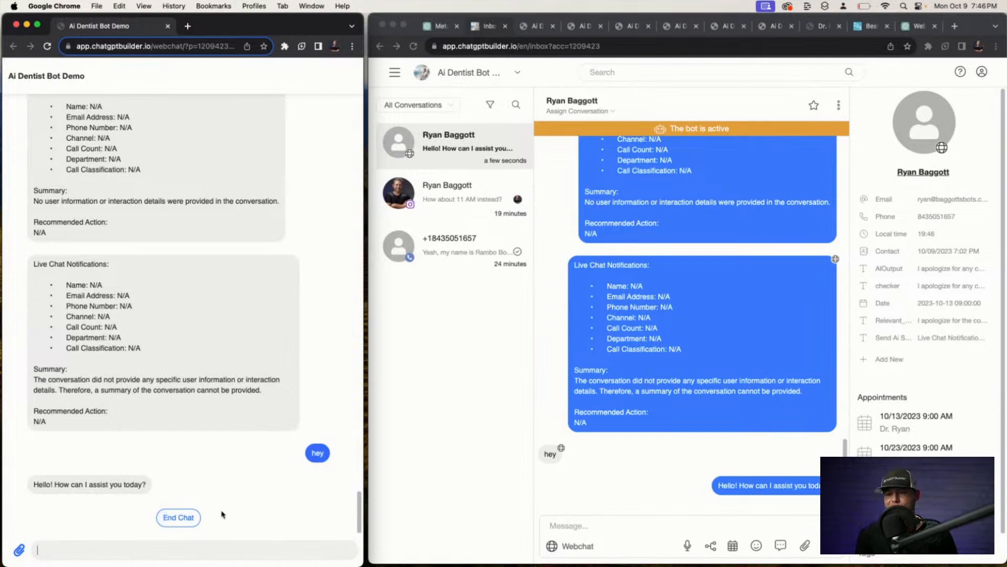
type("wher")
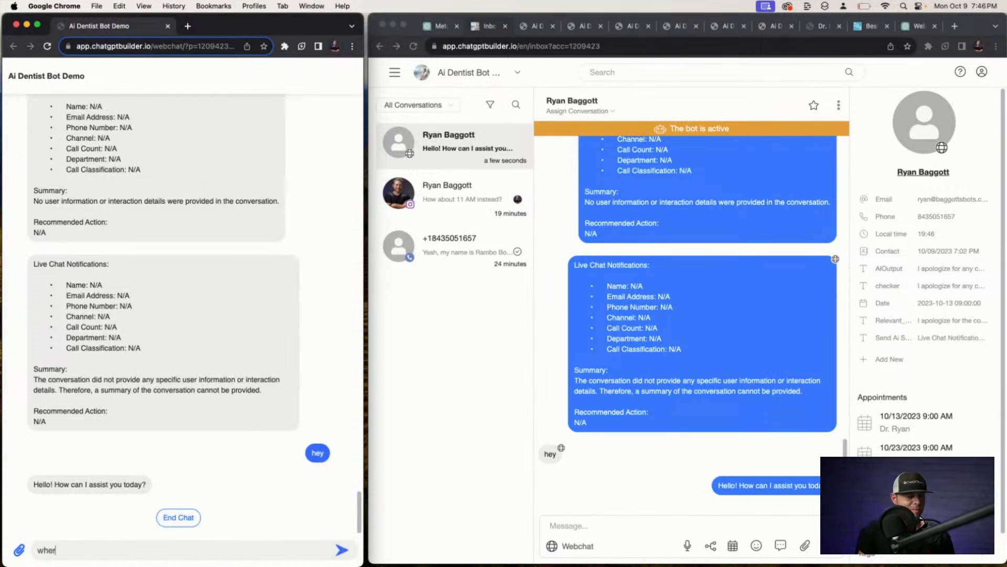
type("e are you located")
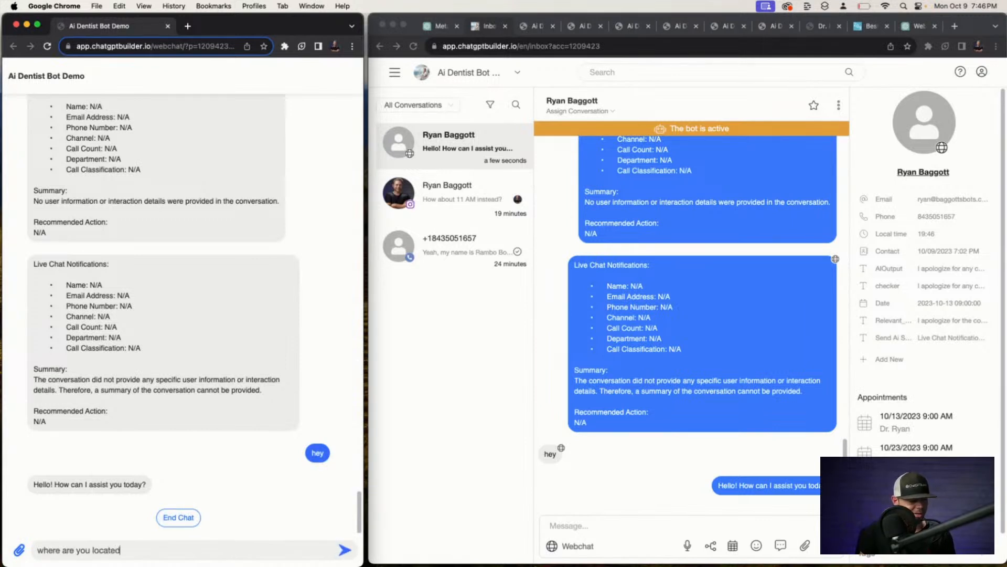
key("Return")
type("who")
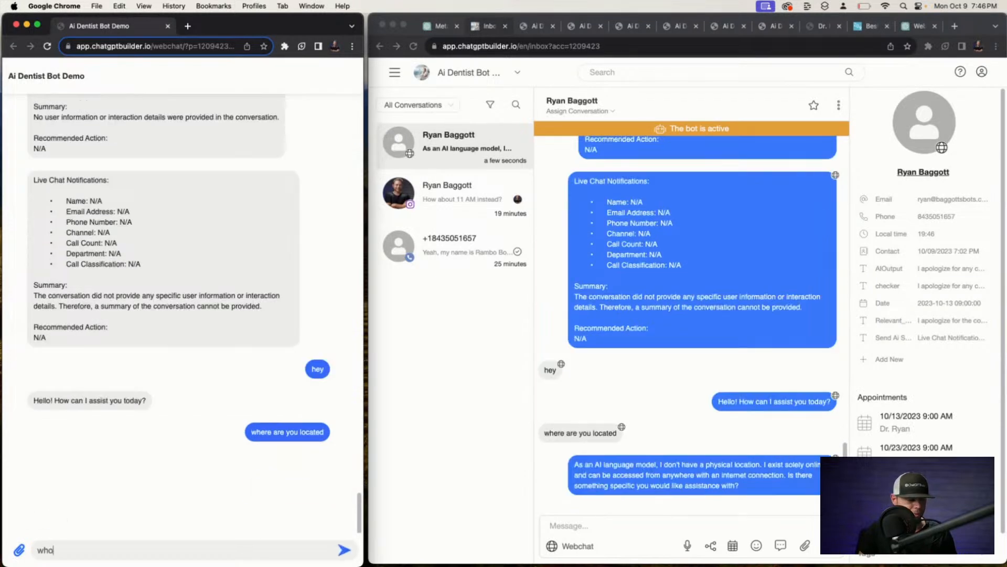
type(" is the me")
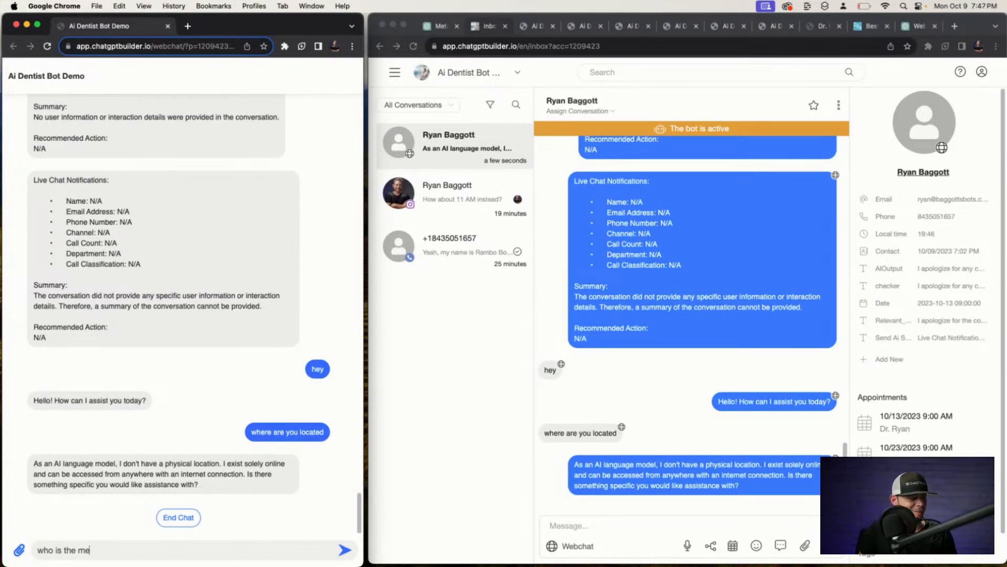
key("super+a")
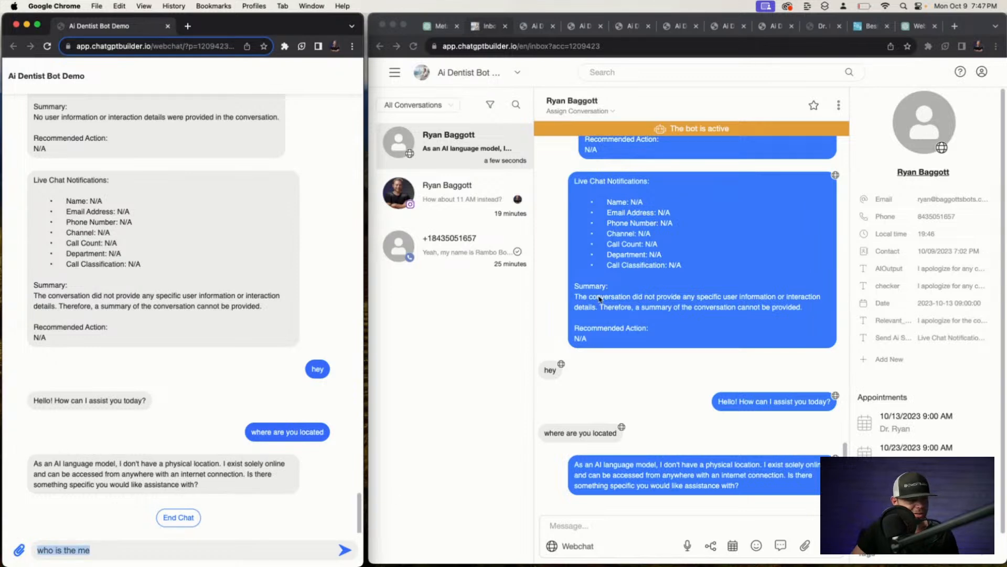
left_click(391, 70)
left_click(394, 71)
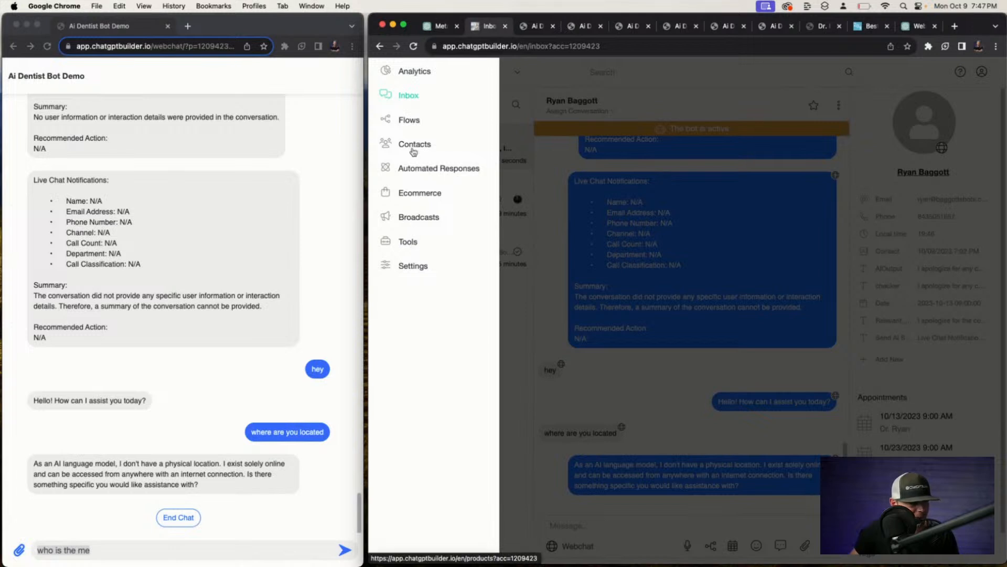
Make Send Reply's business prompt cast the AI as Ryan's Dentist Office's assistant, then publish.
left_click(412, 118)
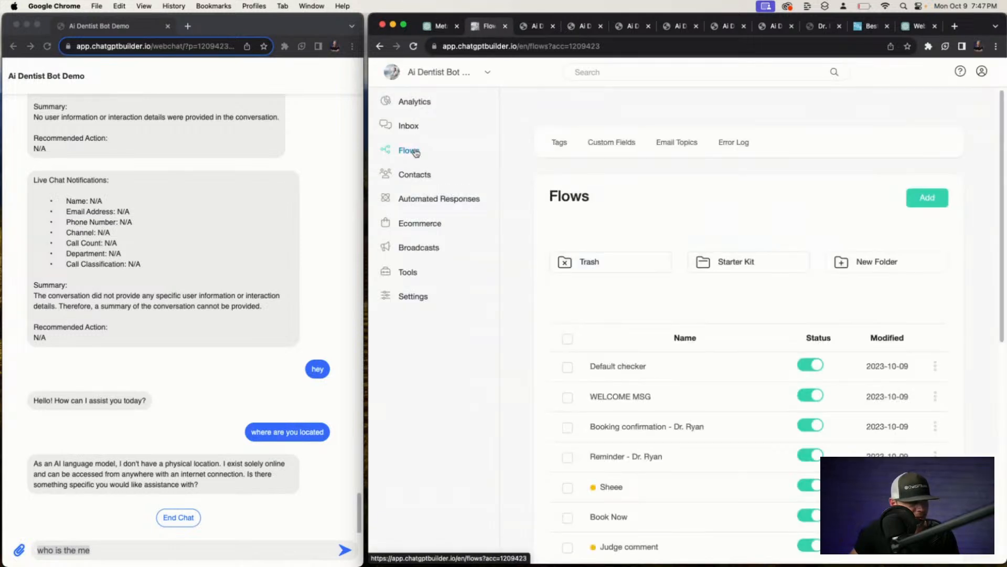
left_click(659, 375)
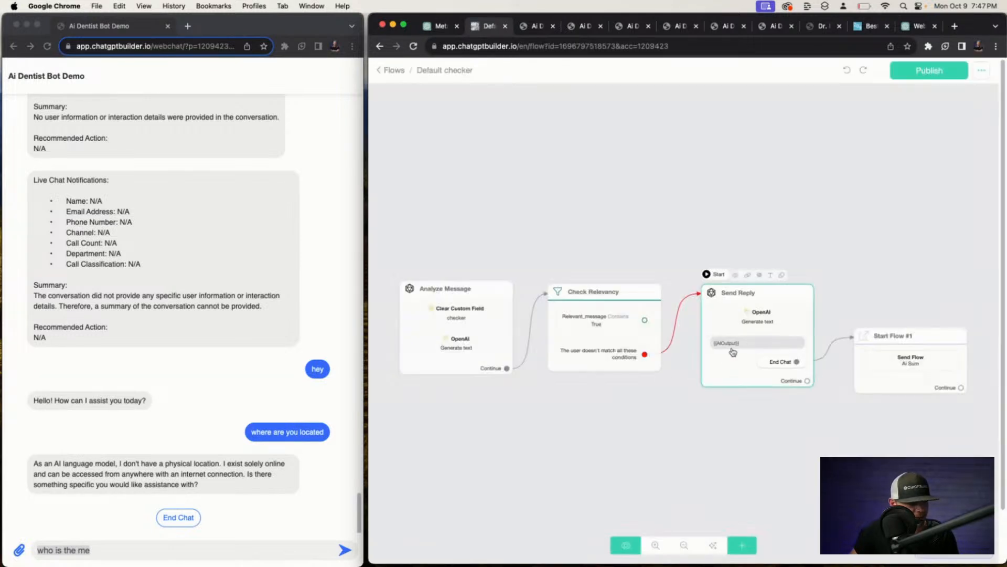
left_click(745, 346)
left_click(498, 226)
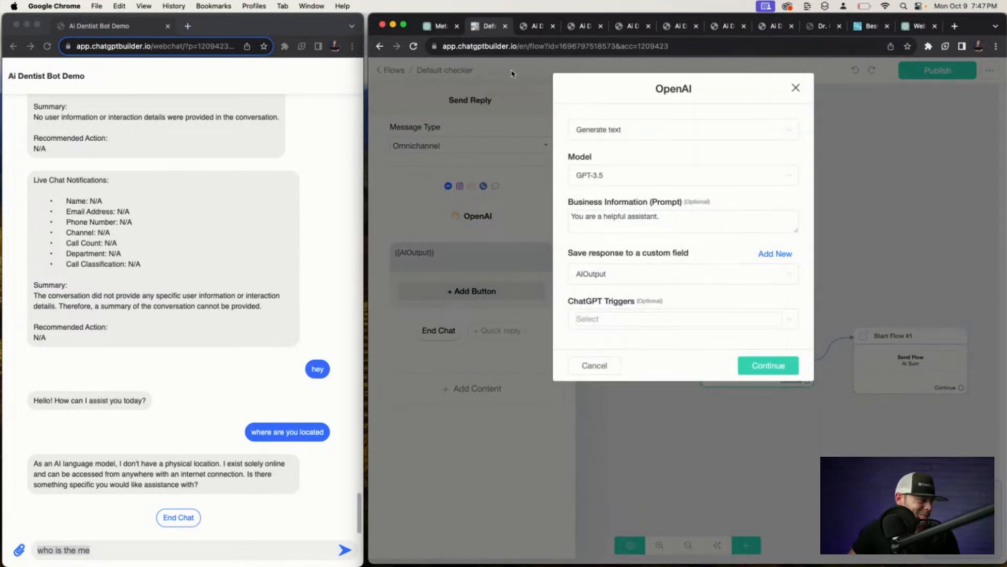
left_click(687, 220)
key("BackSpace")
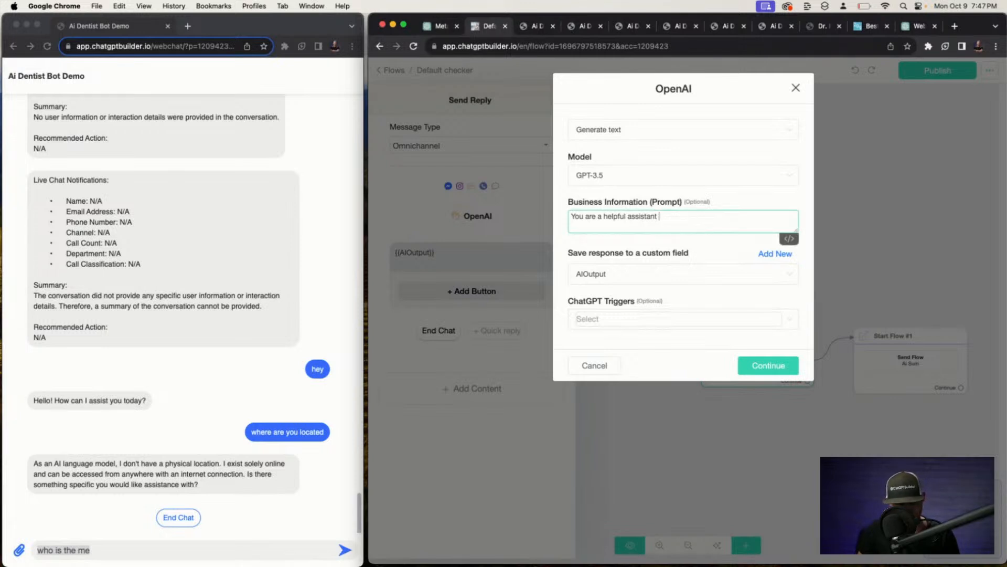
type("Rua")
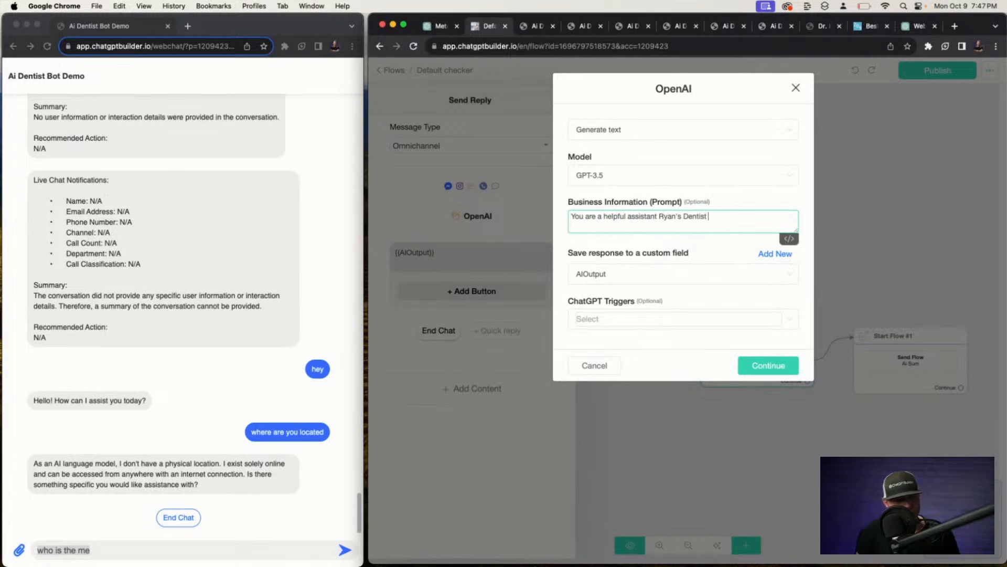
left_click(768, 365)
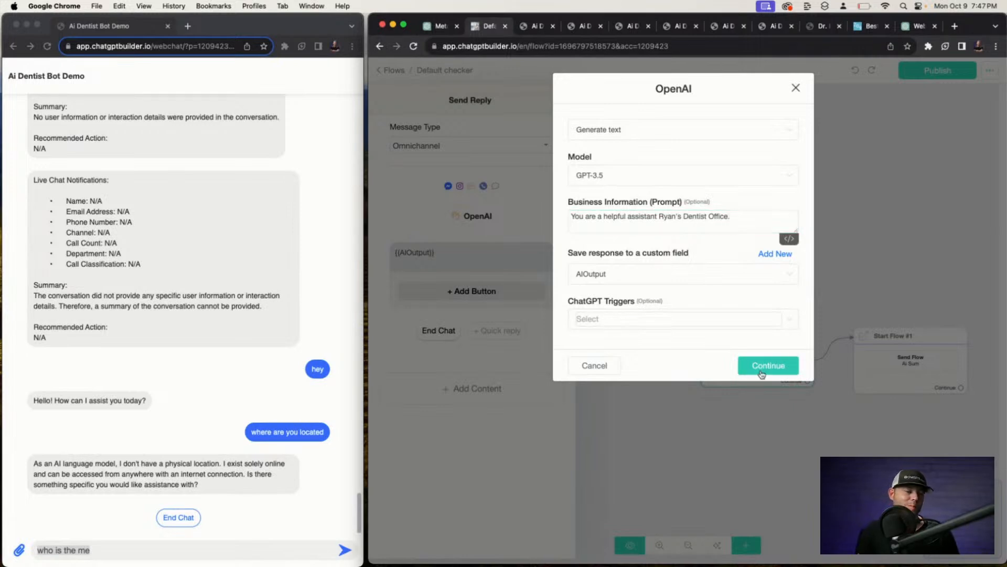
left_click(916, 71)
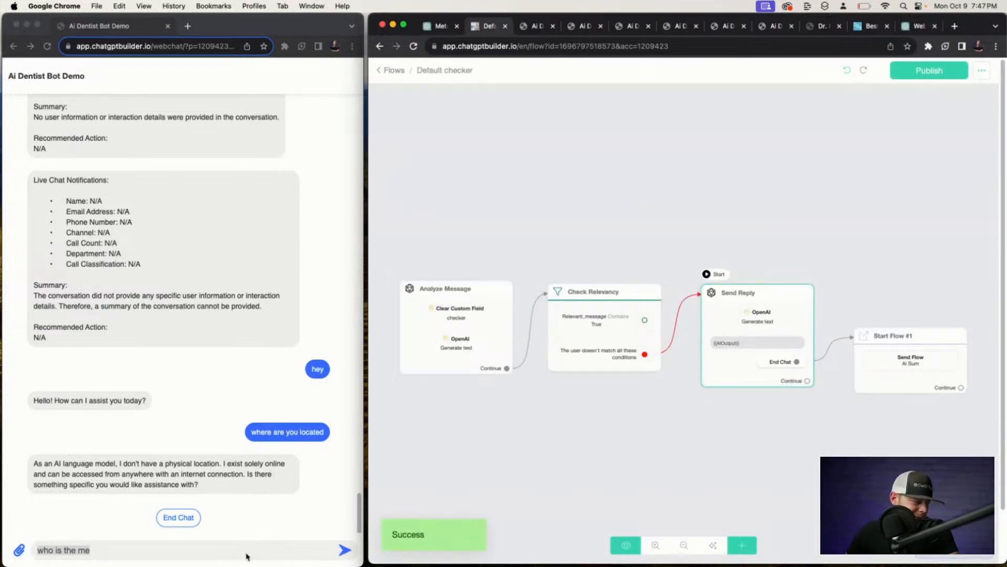
Replace the old draft and ask the webchat bot 'who are you'.
left_click(235, 552)
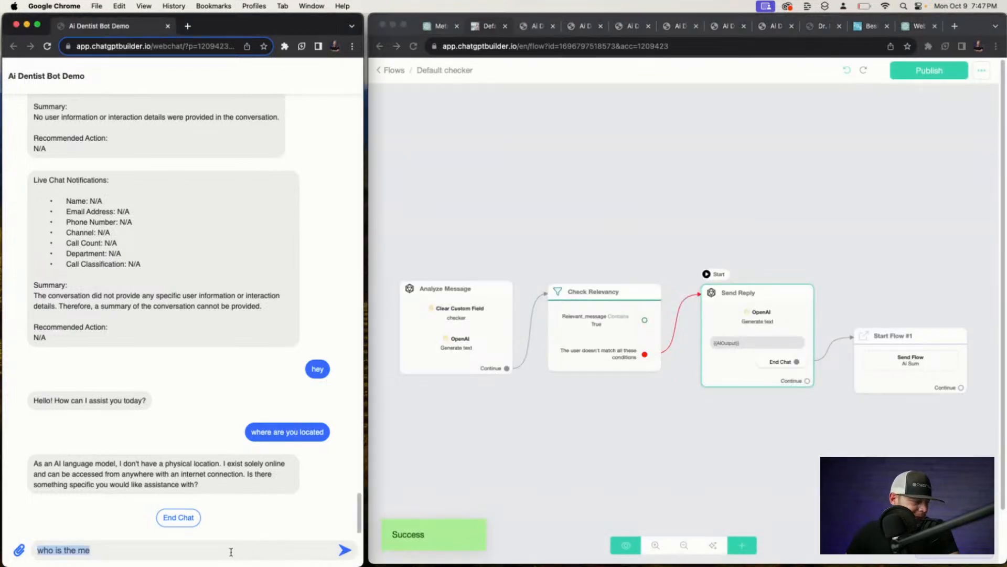
double_click(232, 550)
key("super+a")
type("wo a")
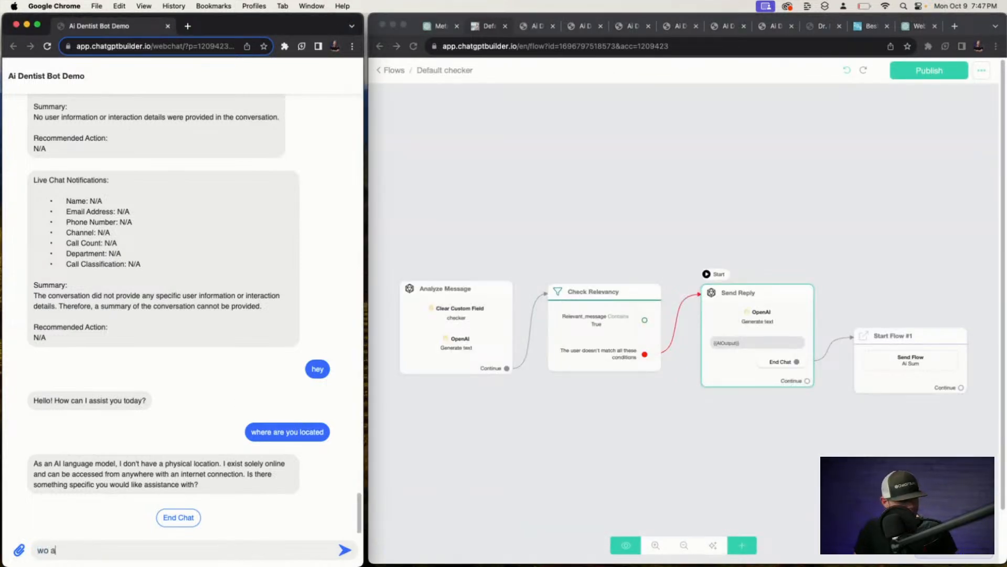
type("re you")
key("super+a")
type("who")
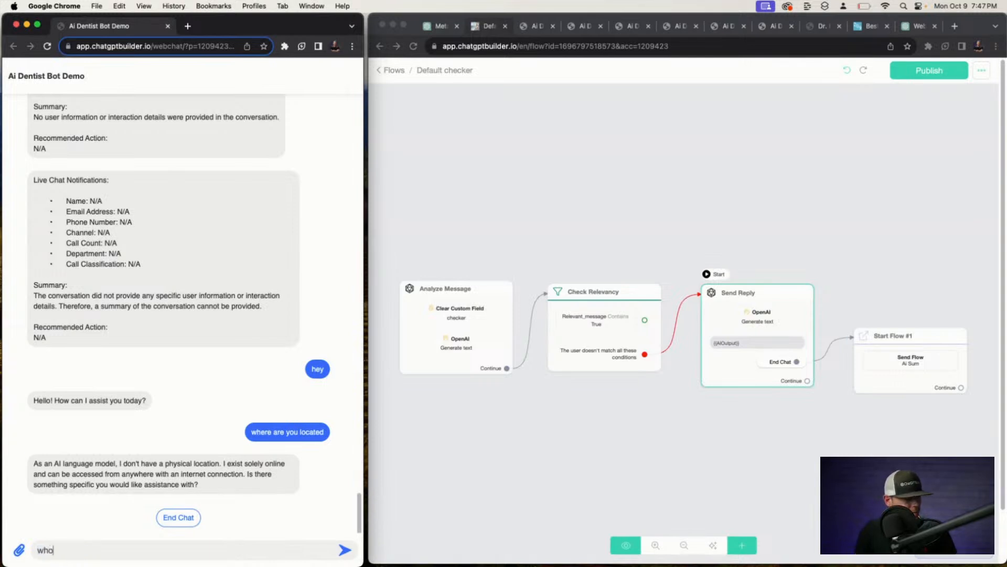
type(" are you")
key("Return")
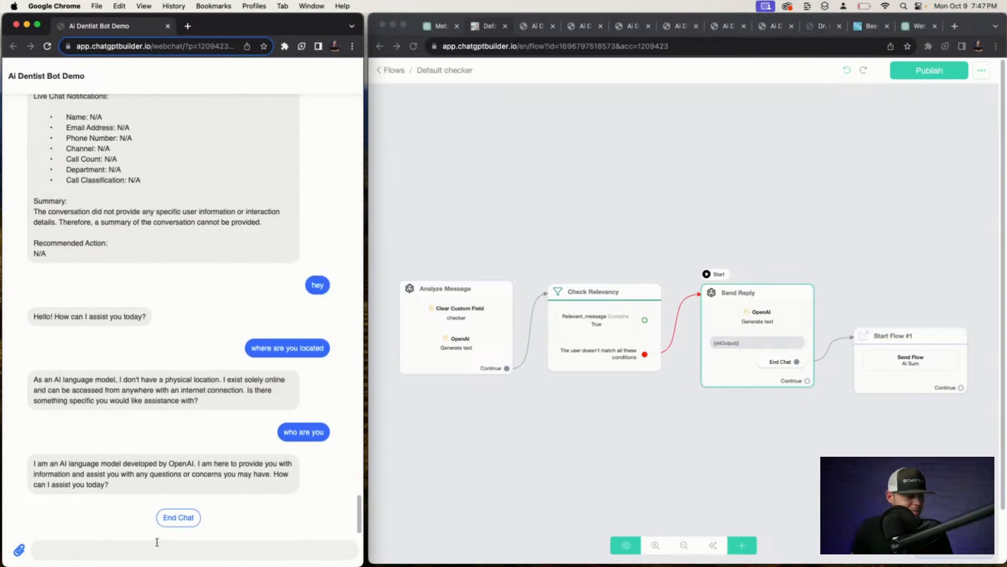
Ask the bot 'what was my last question' and then 'who do you work for'.
type("hat was my last ques")
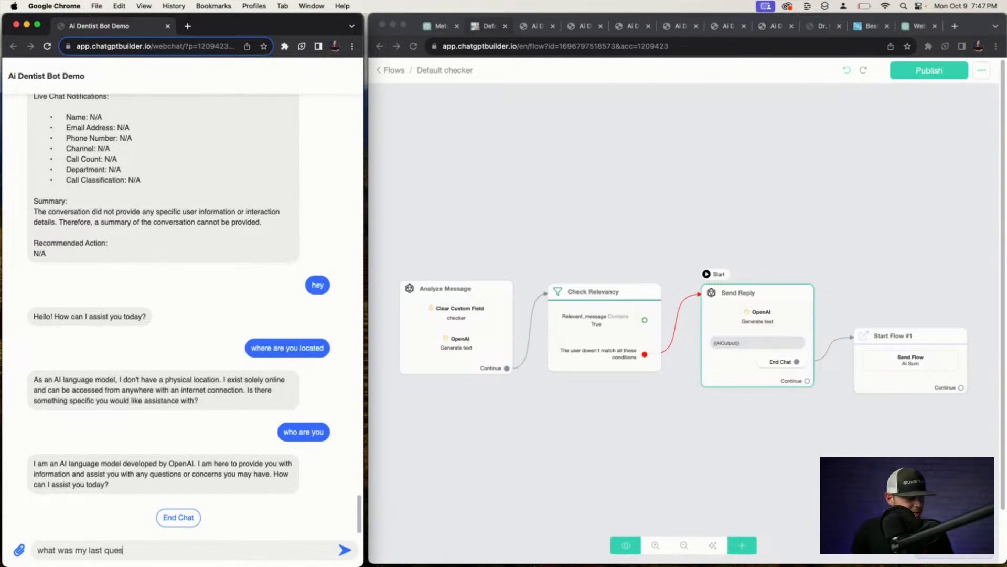
type("tion")
key("Return")
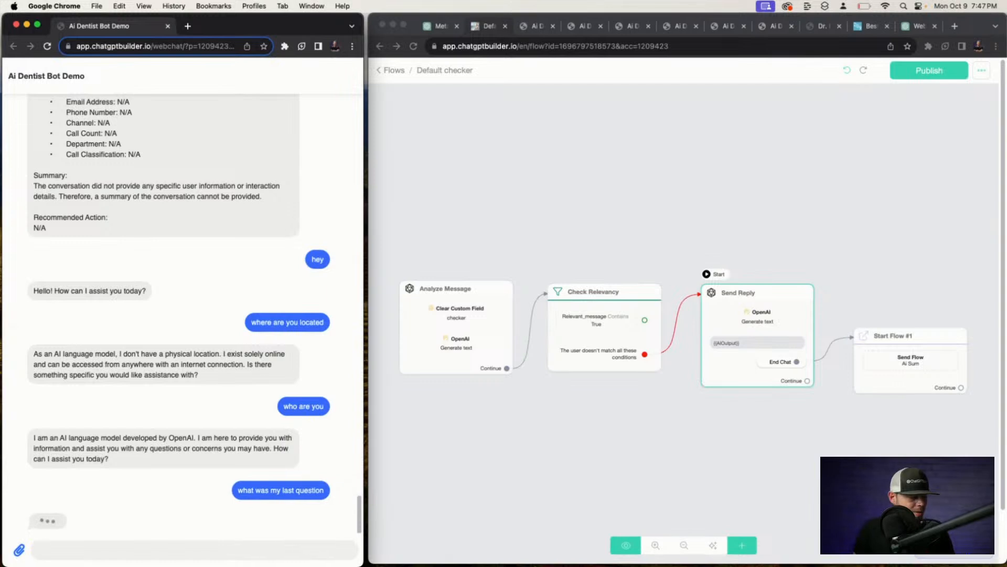
type("who are")
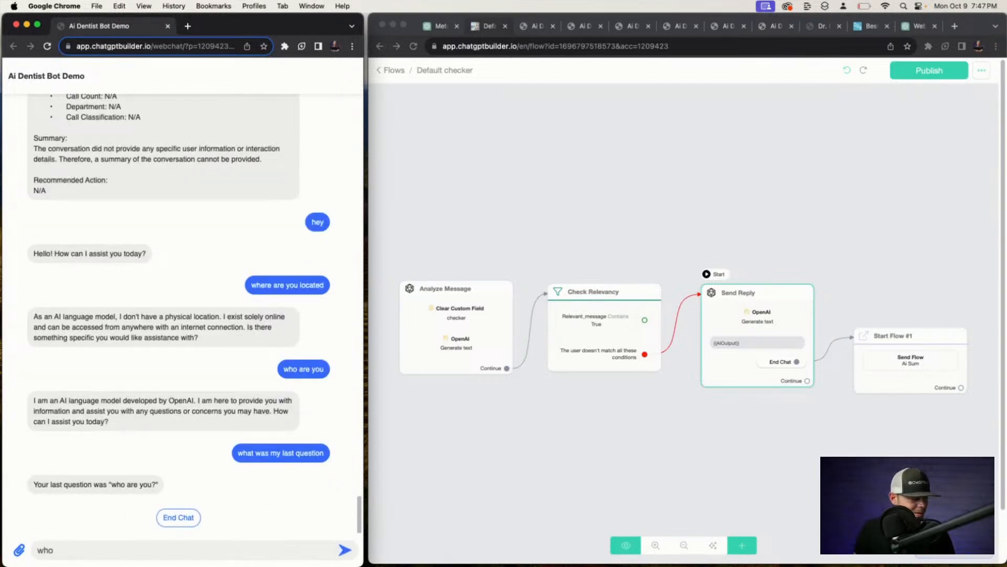
key("BackSpace")
key("BackSpace")
key("BackSpace")
type("who do you work for")
key("Return")
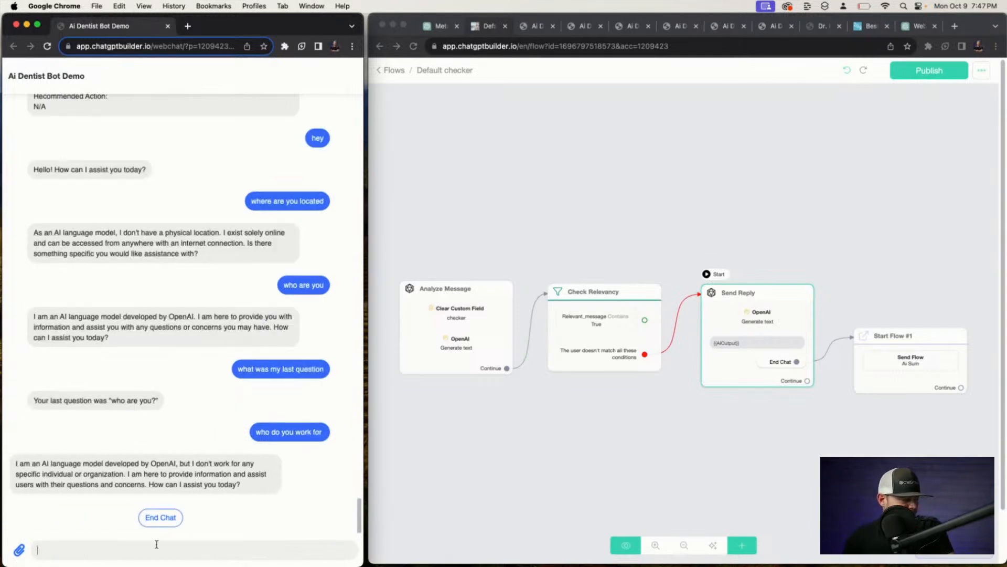
Republish the flow, preview the reply step in webchat, then return to Flows.
left_click(929, 70)
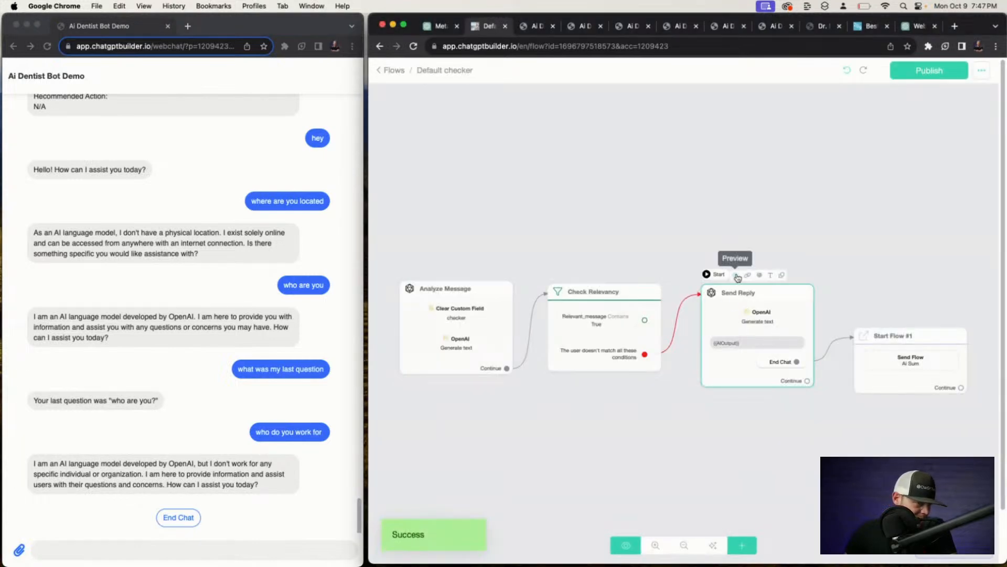
left_click(736, 275)
left_click(755, 277)
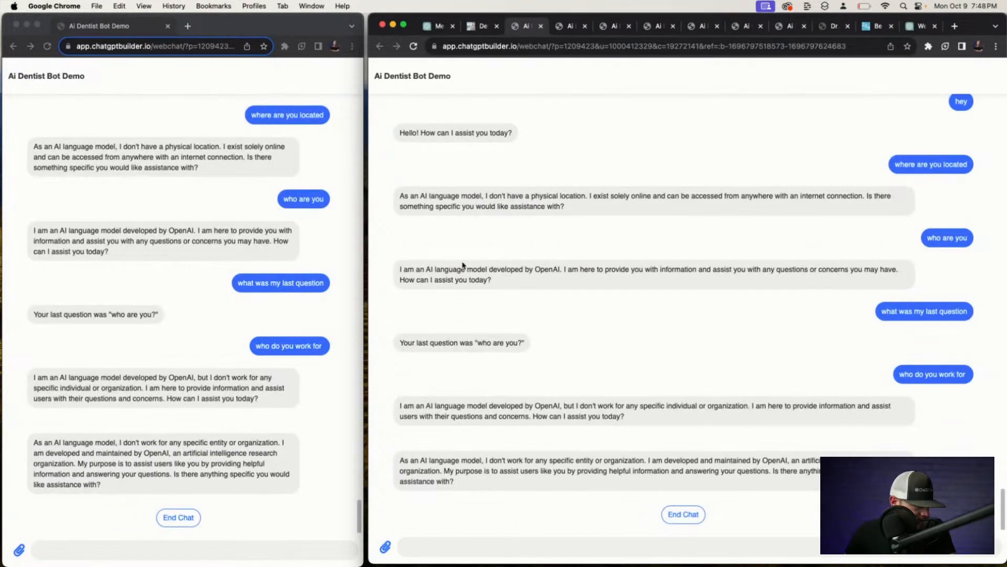
left_click(541, 26)
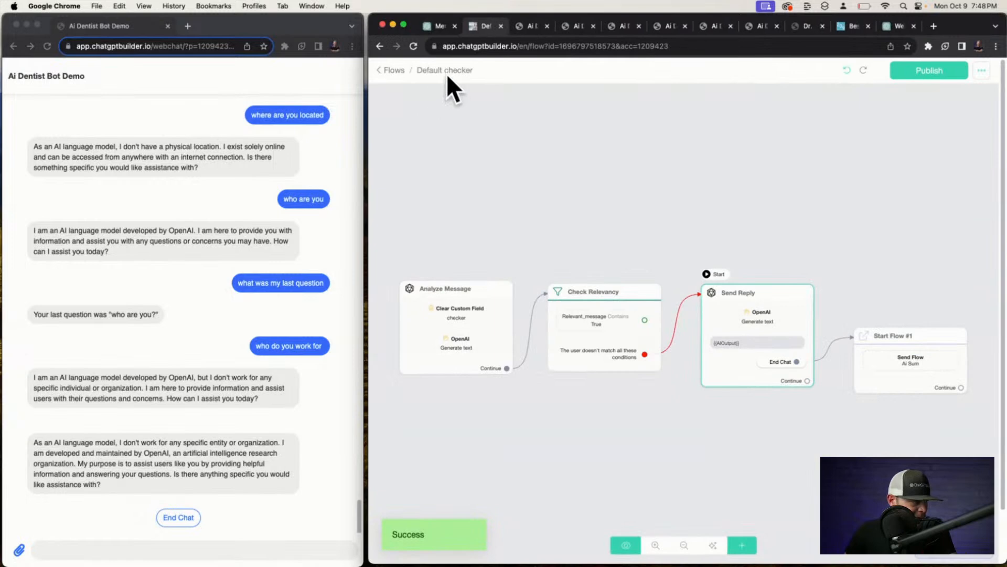
left_click(393, 69)
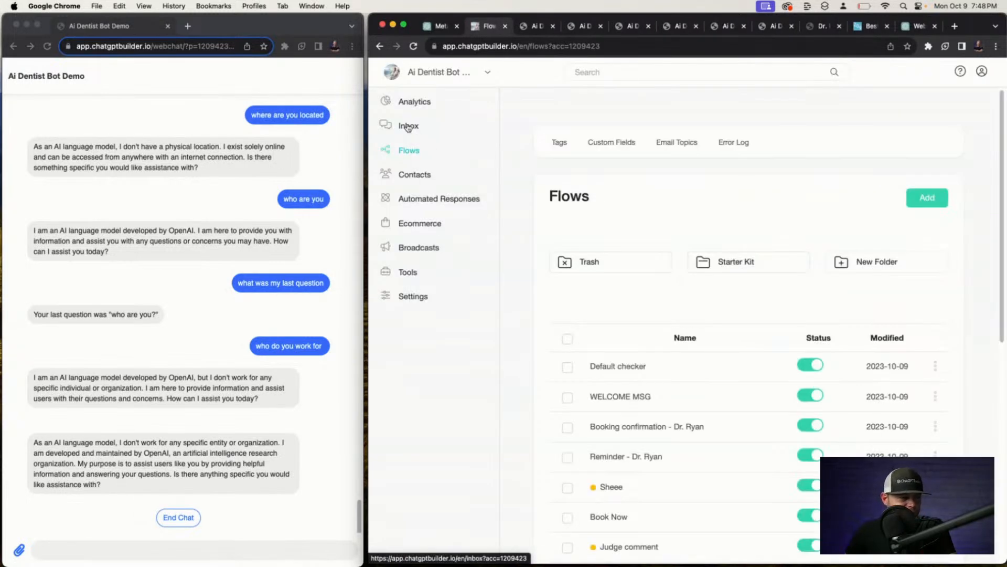
From the Inbox, send the Clear Conversation flow to the test webchat.
left_click(407, 127)
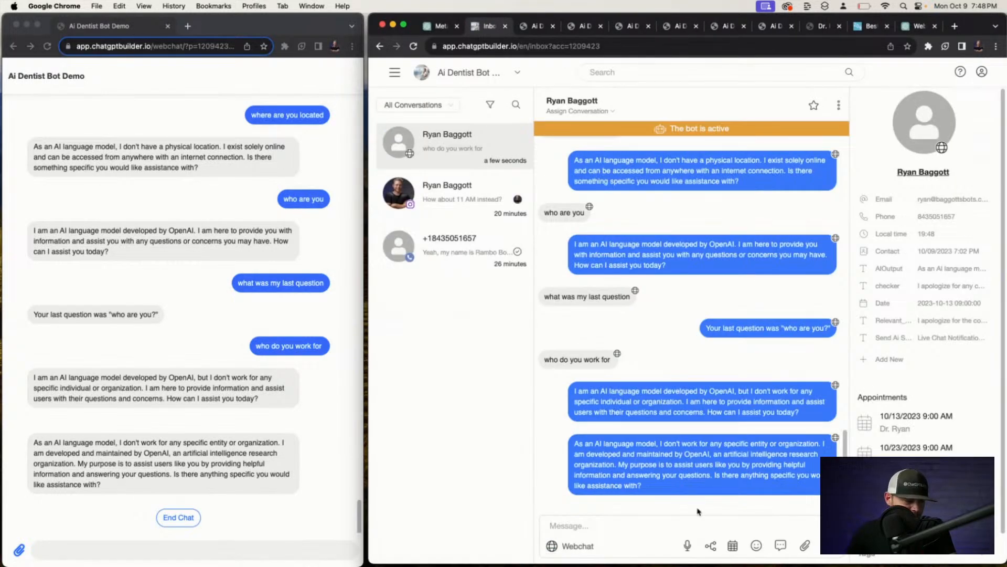
left_click(710, 546)
left_click(668, 128)
type("clear")
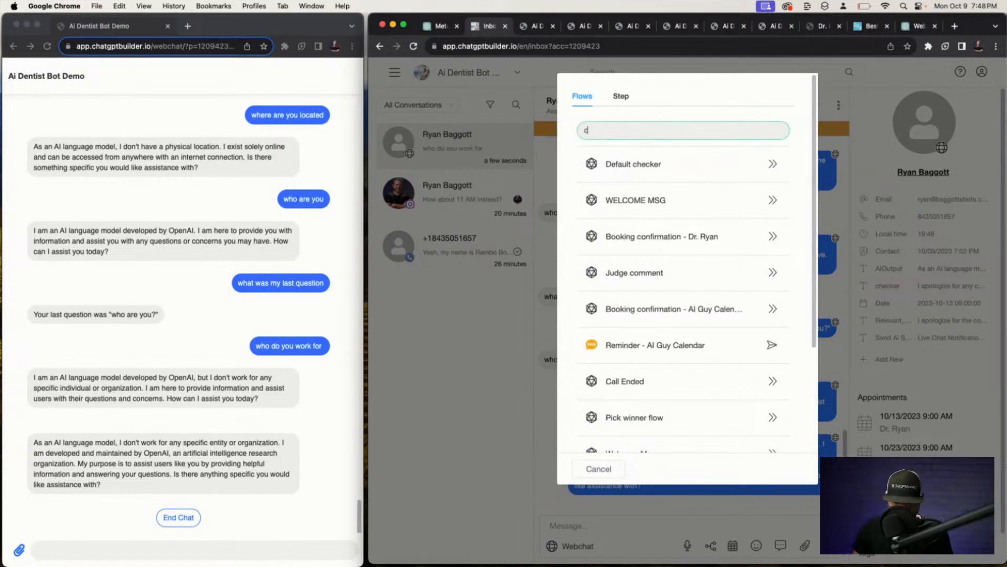
left_click(780, 162)
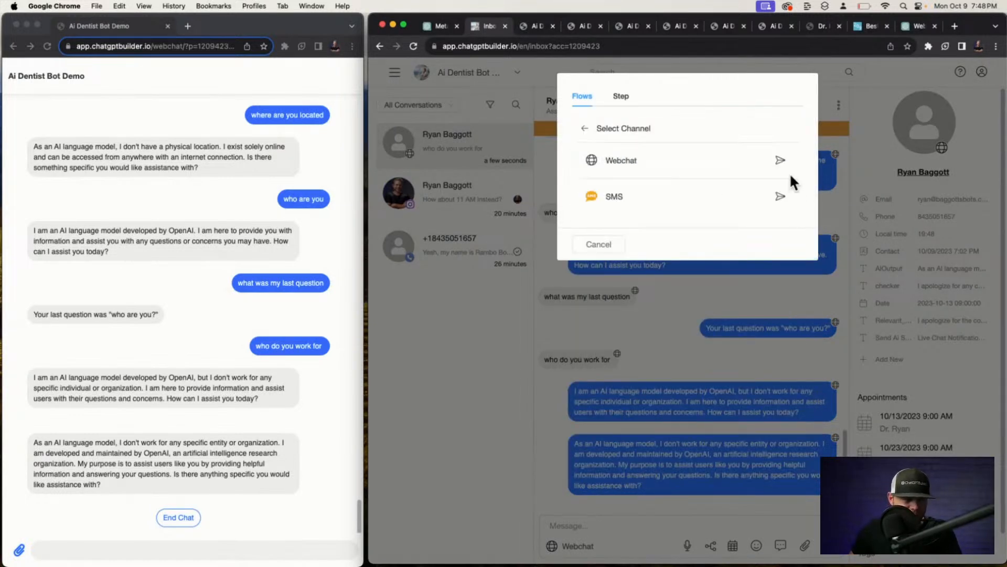
left_click(779, 160)
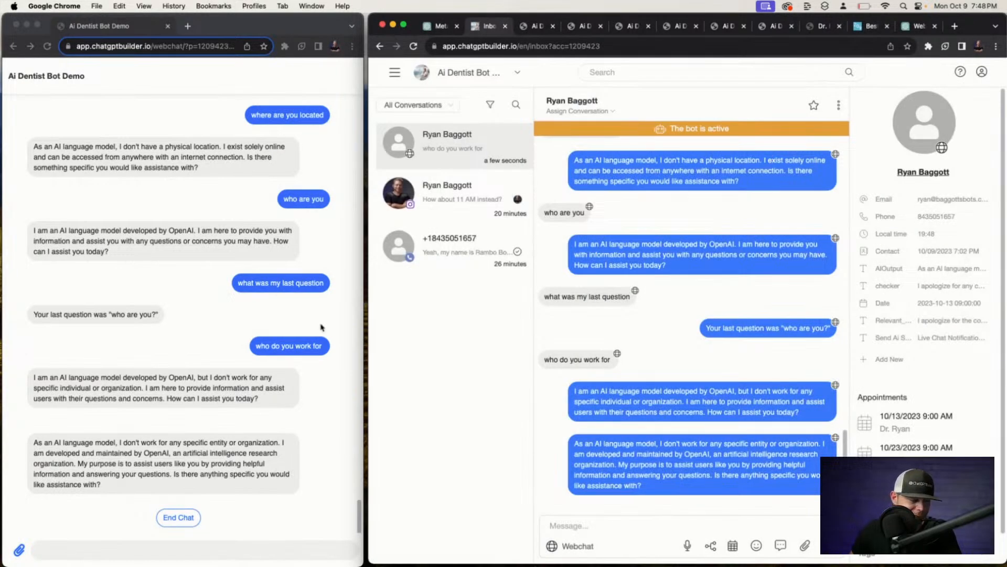
Ask the webchat bot 'who do you work for' again after the reset.
left_click(263, 350)
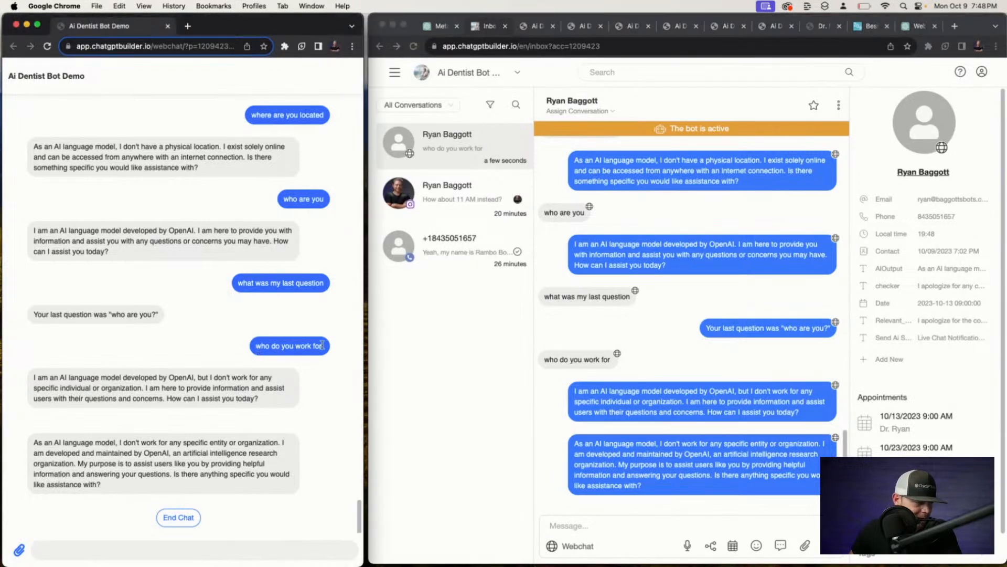
left_click_drag(323, 345, 257, 346)
key("super+c")
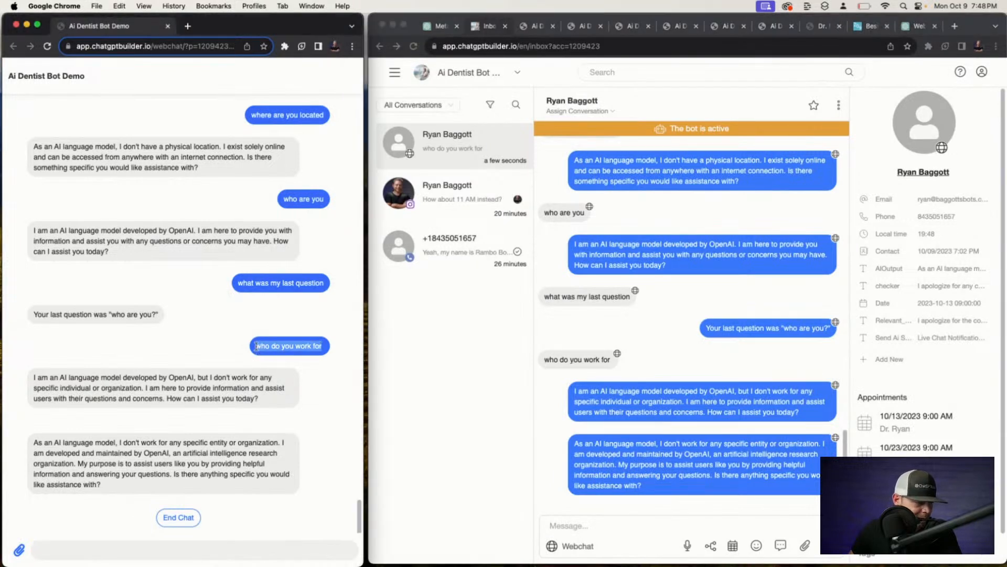
left_click(156, 543)
key("super+v")
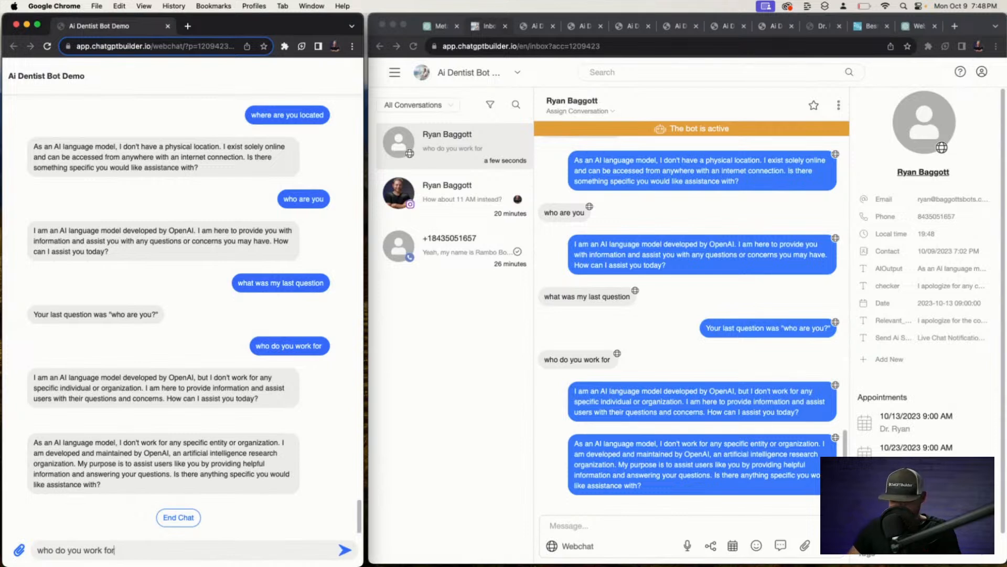
key("Return")
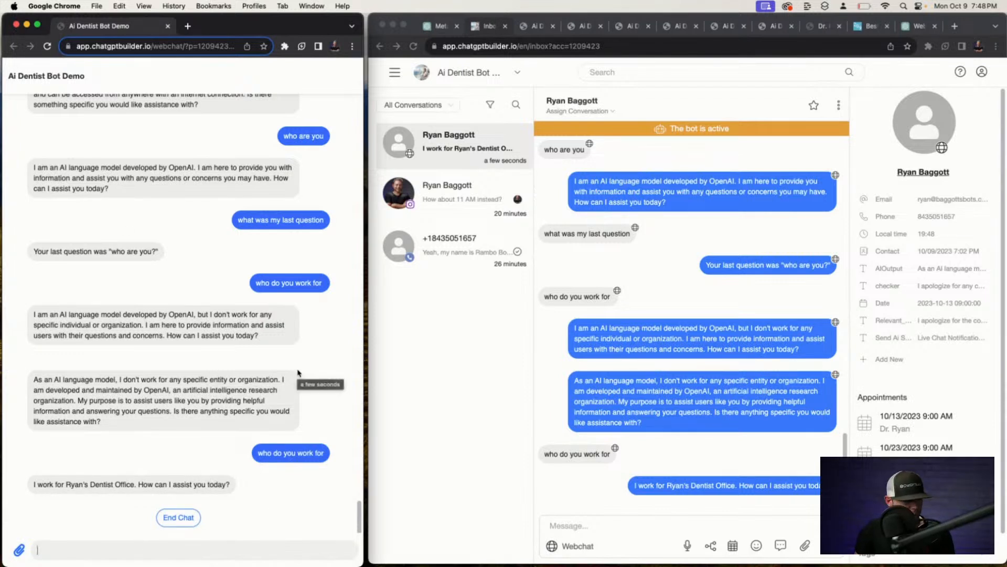
Follow up with 'who is ryan', 'what do dentists do' and 'ok thanks'.
type("who is ryan")
key("Return")
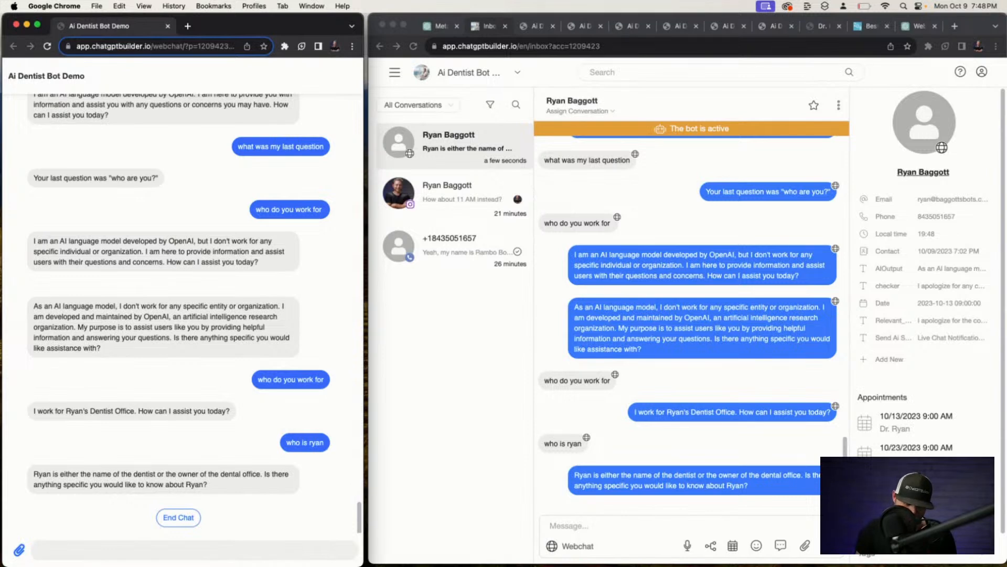
type("at do dentists do")
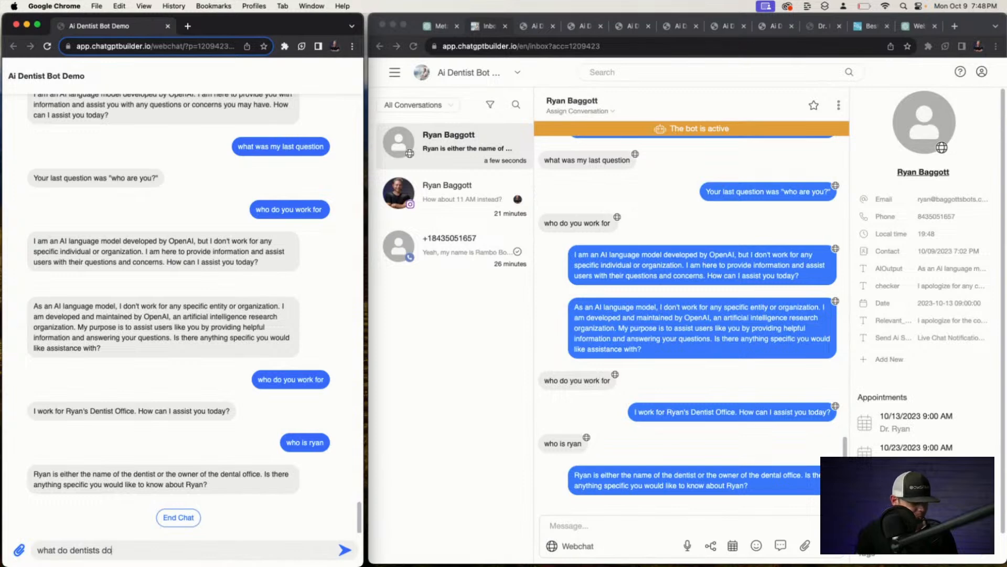
key("Return")
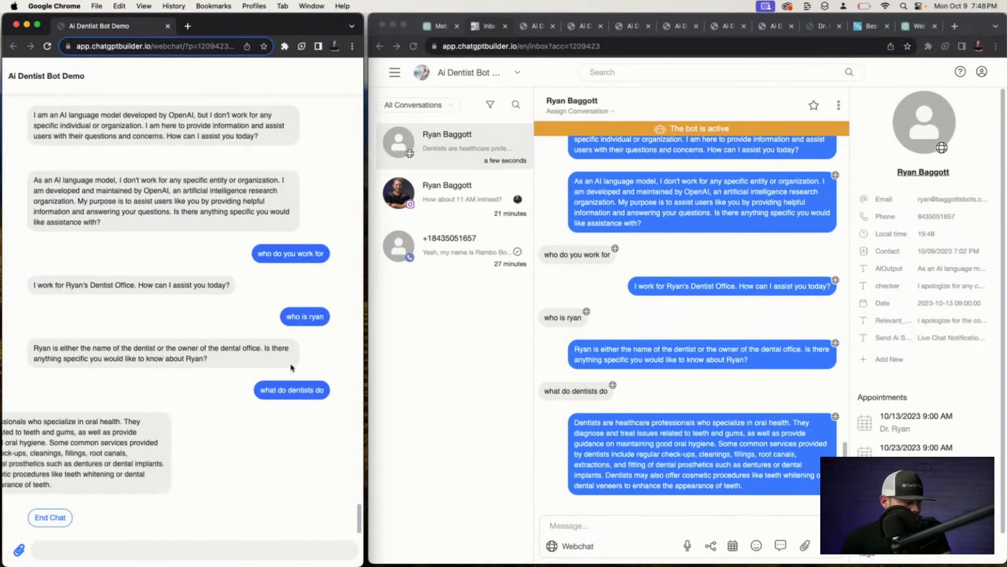
type("ok")
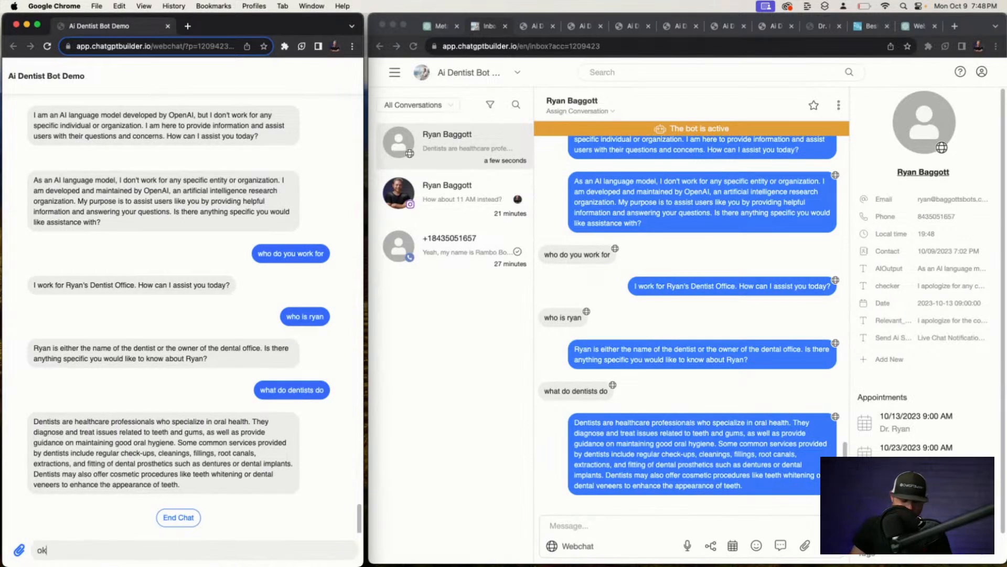
type(" thnka")
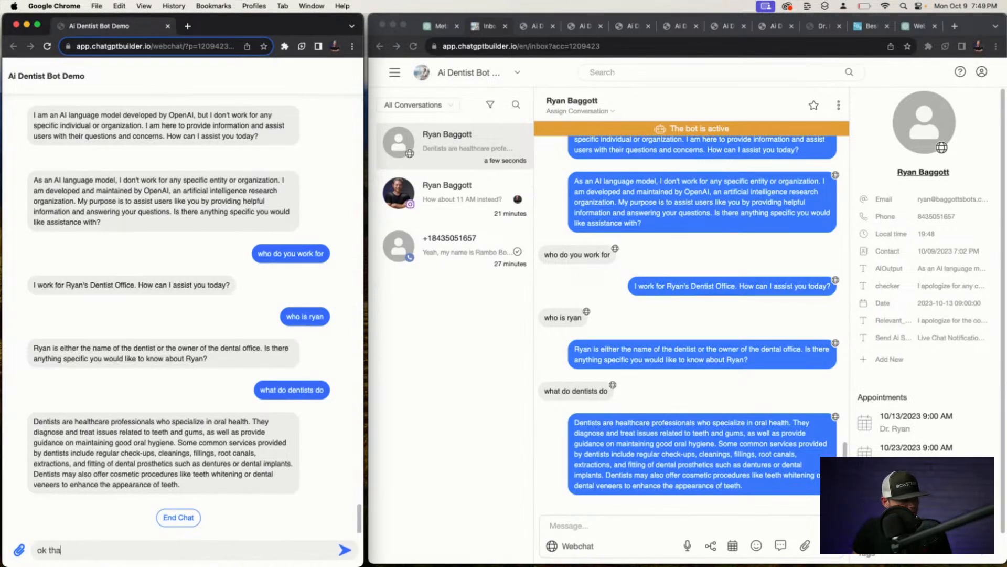
type("nks")
key("Return")
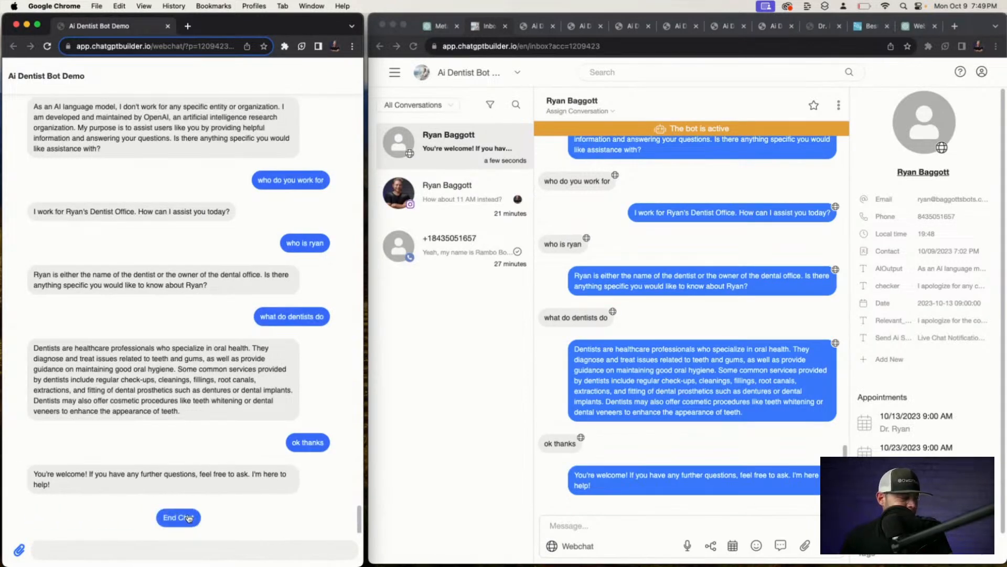
Tap End Chat and review the posted Summary and Recommended Action.
left_click(189, 518)
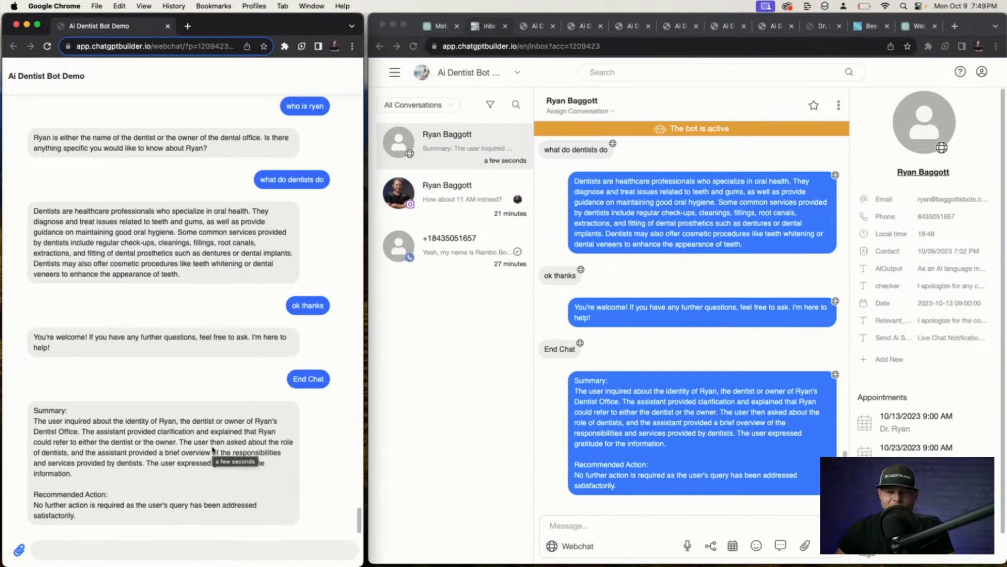
scroll(213, 450, "up", 3)
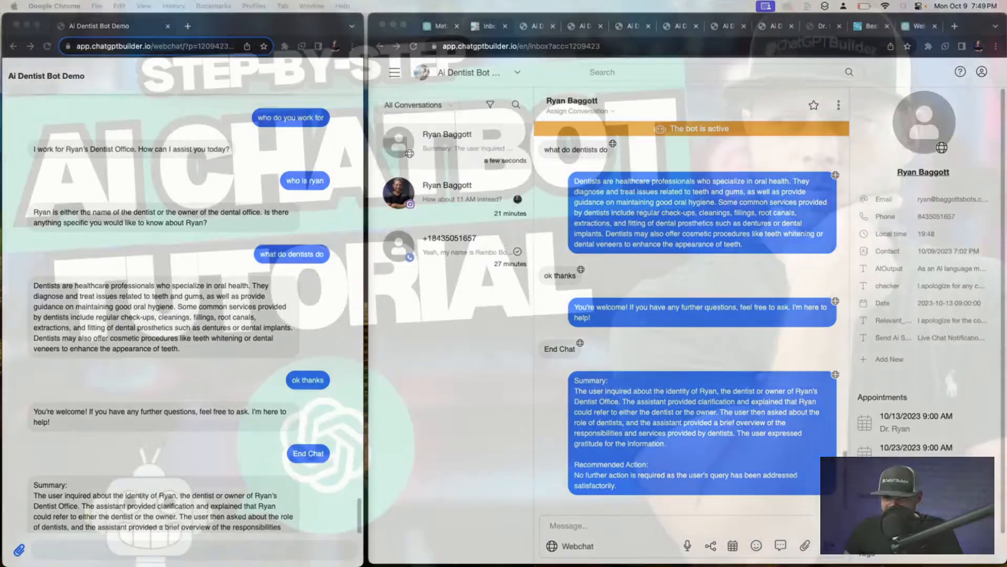